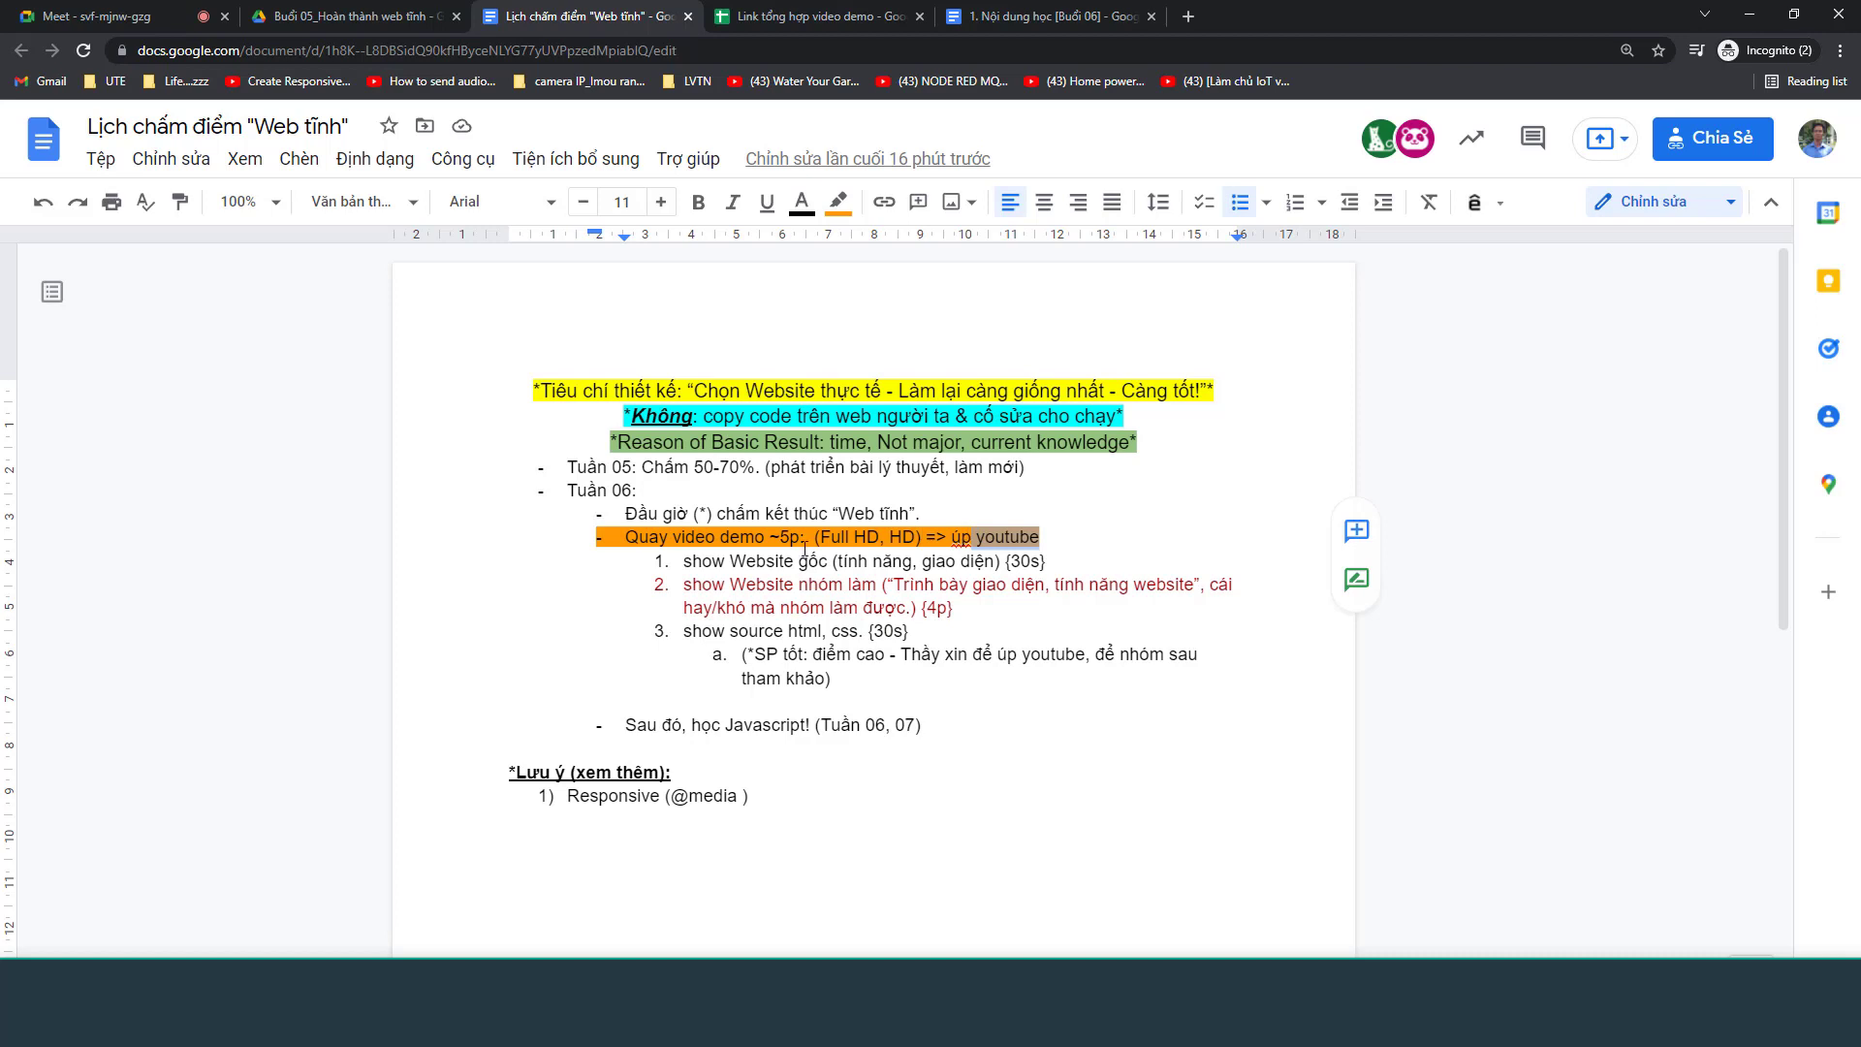
Review the demo video requirements in the grading schedule: original website (30s), group's website (4p), HTML/CSS source (30s), and the note on good products
{"action": "left_click", "coordinate": [755, 561]}
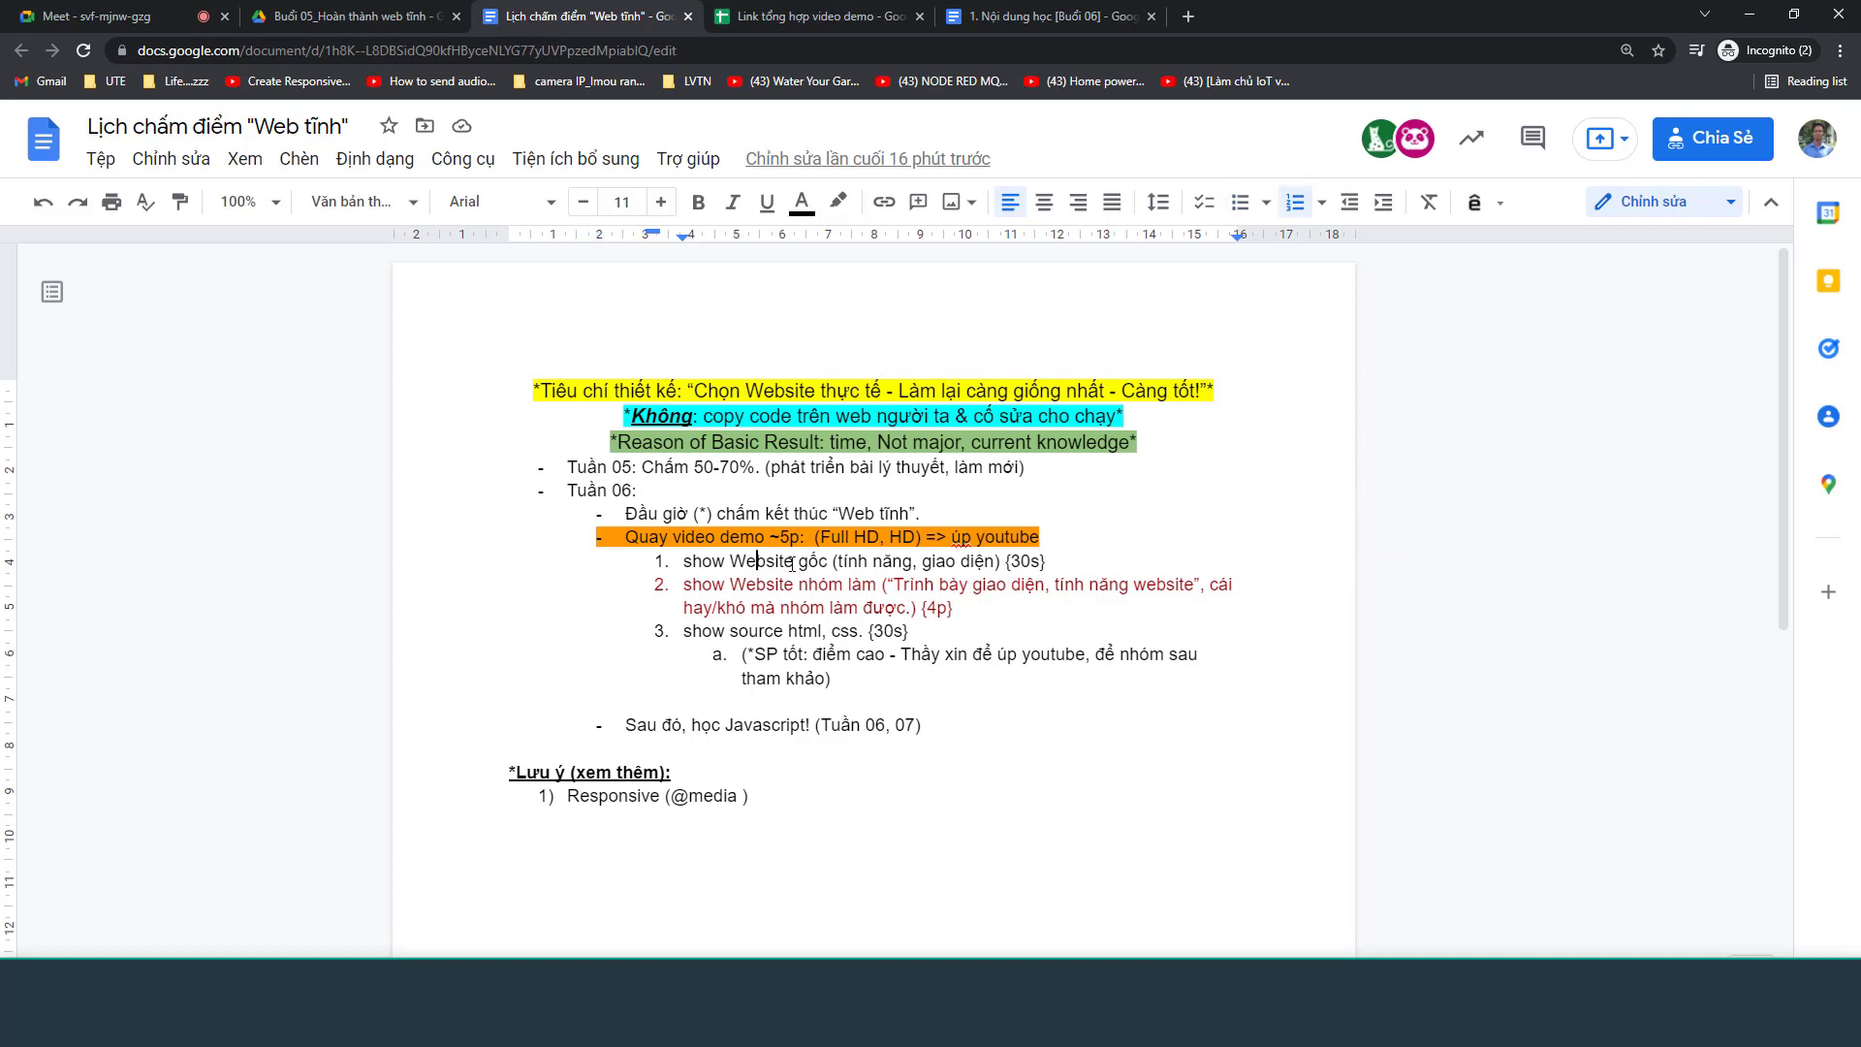
{"action": "left_click_drag", "start_coordinate": [749, 560], "coordinate": [1007, 565]}
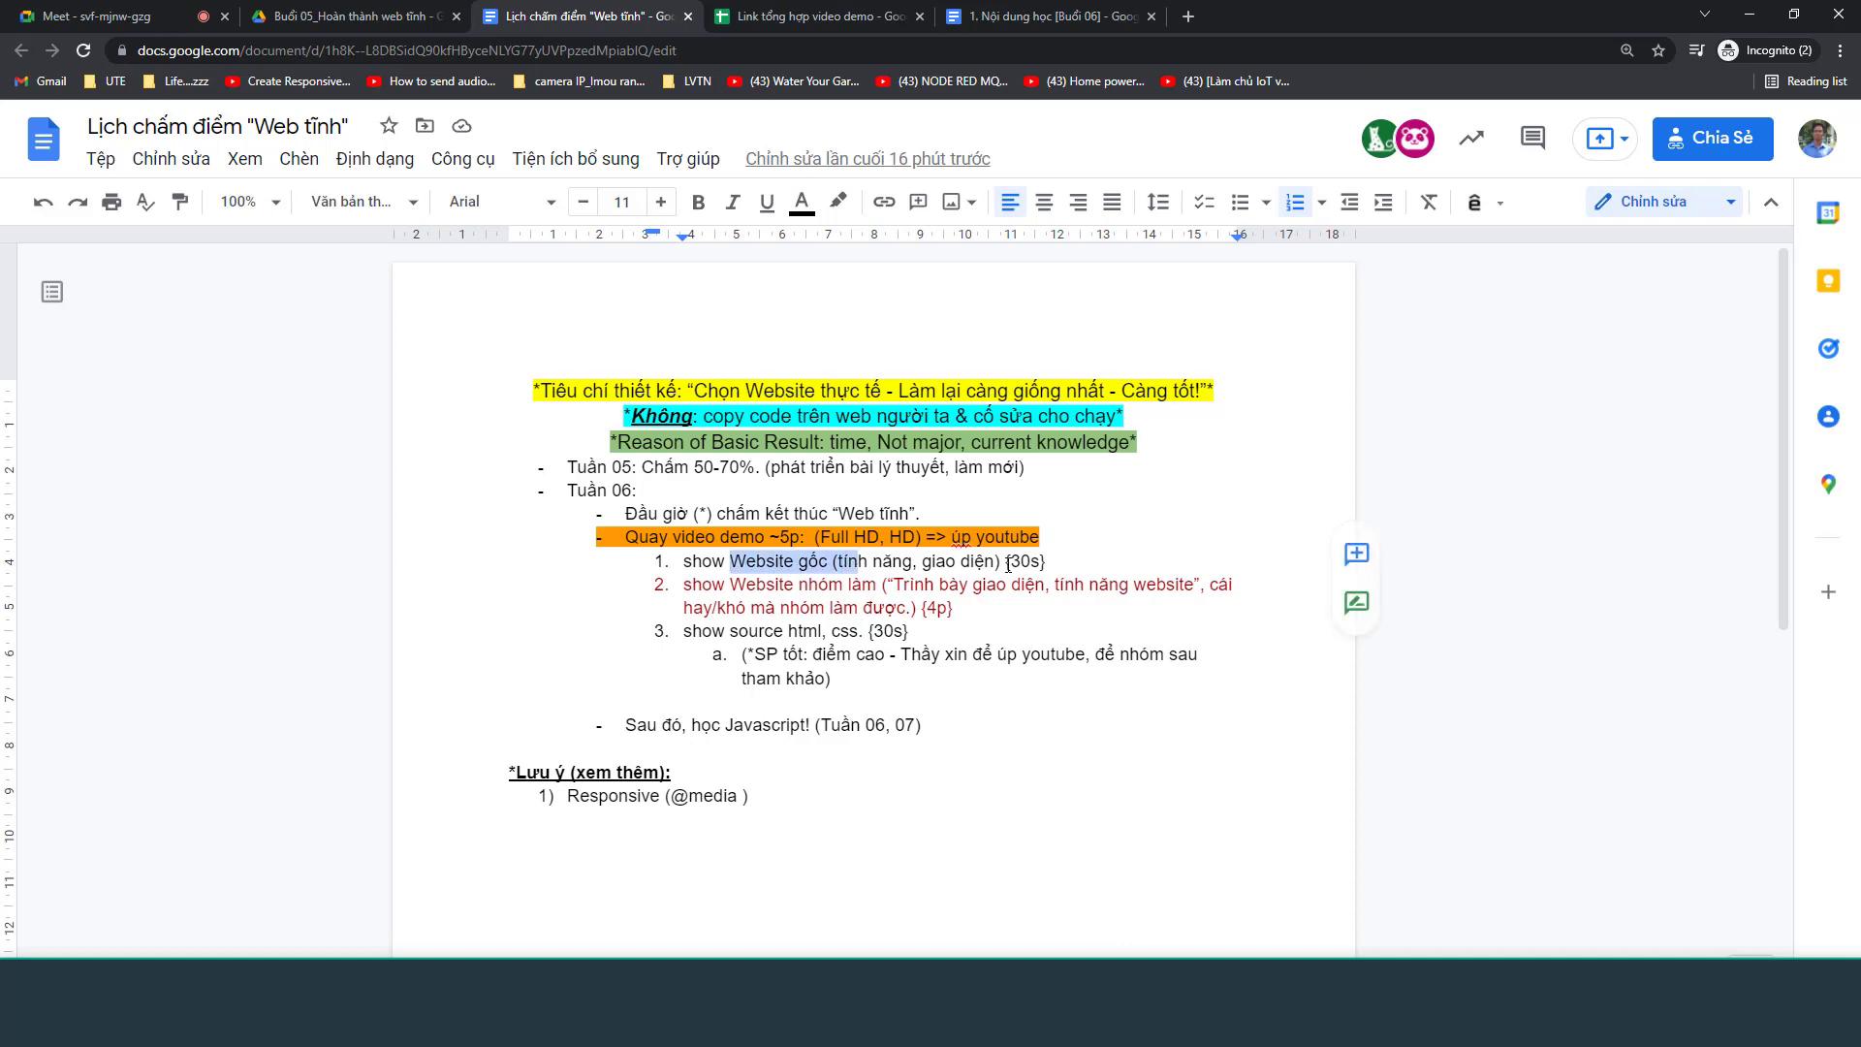
{"action": "left_click", "coordinate": [1040, 561]}
{"action": "left_click_drag", "start_coordinate": [702, 585], "coordinate": [957, 602]}
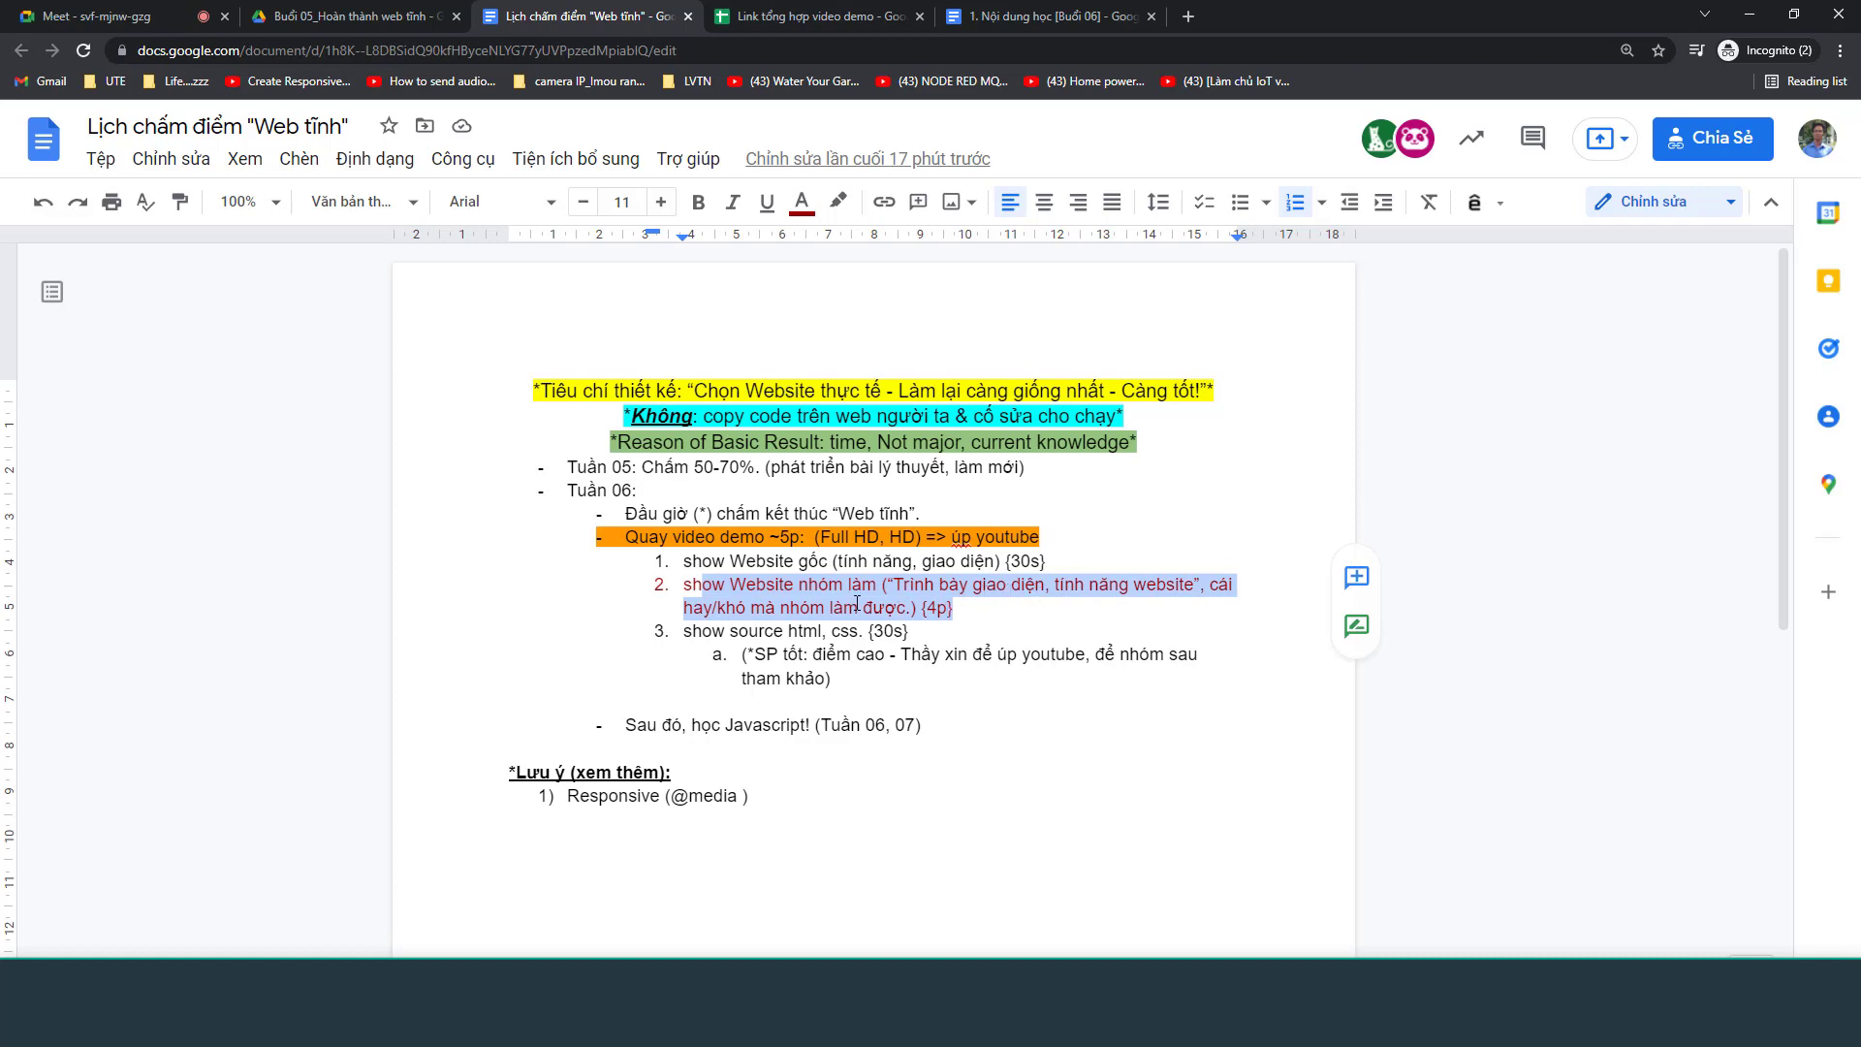
{"action": "left_click", "coordinate": [714, 608]}
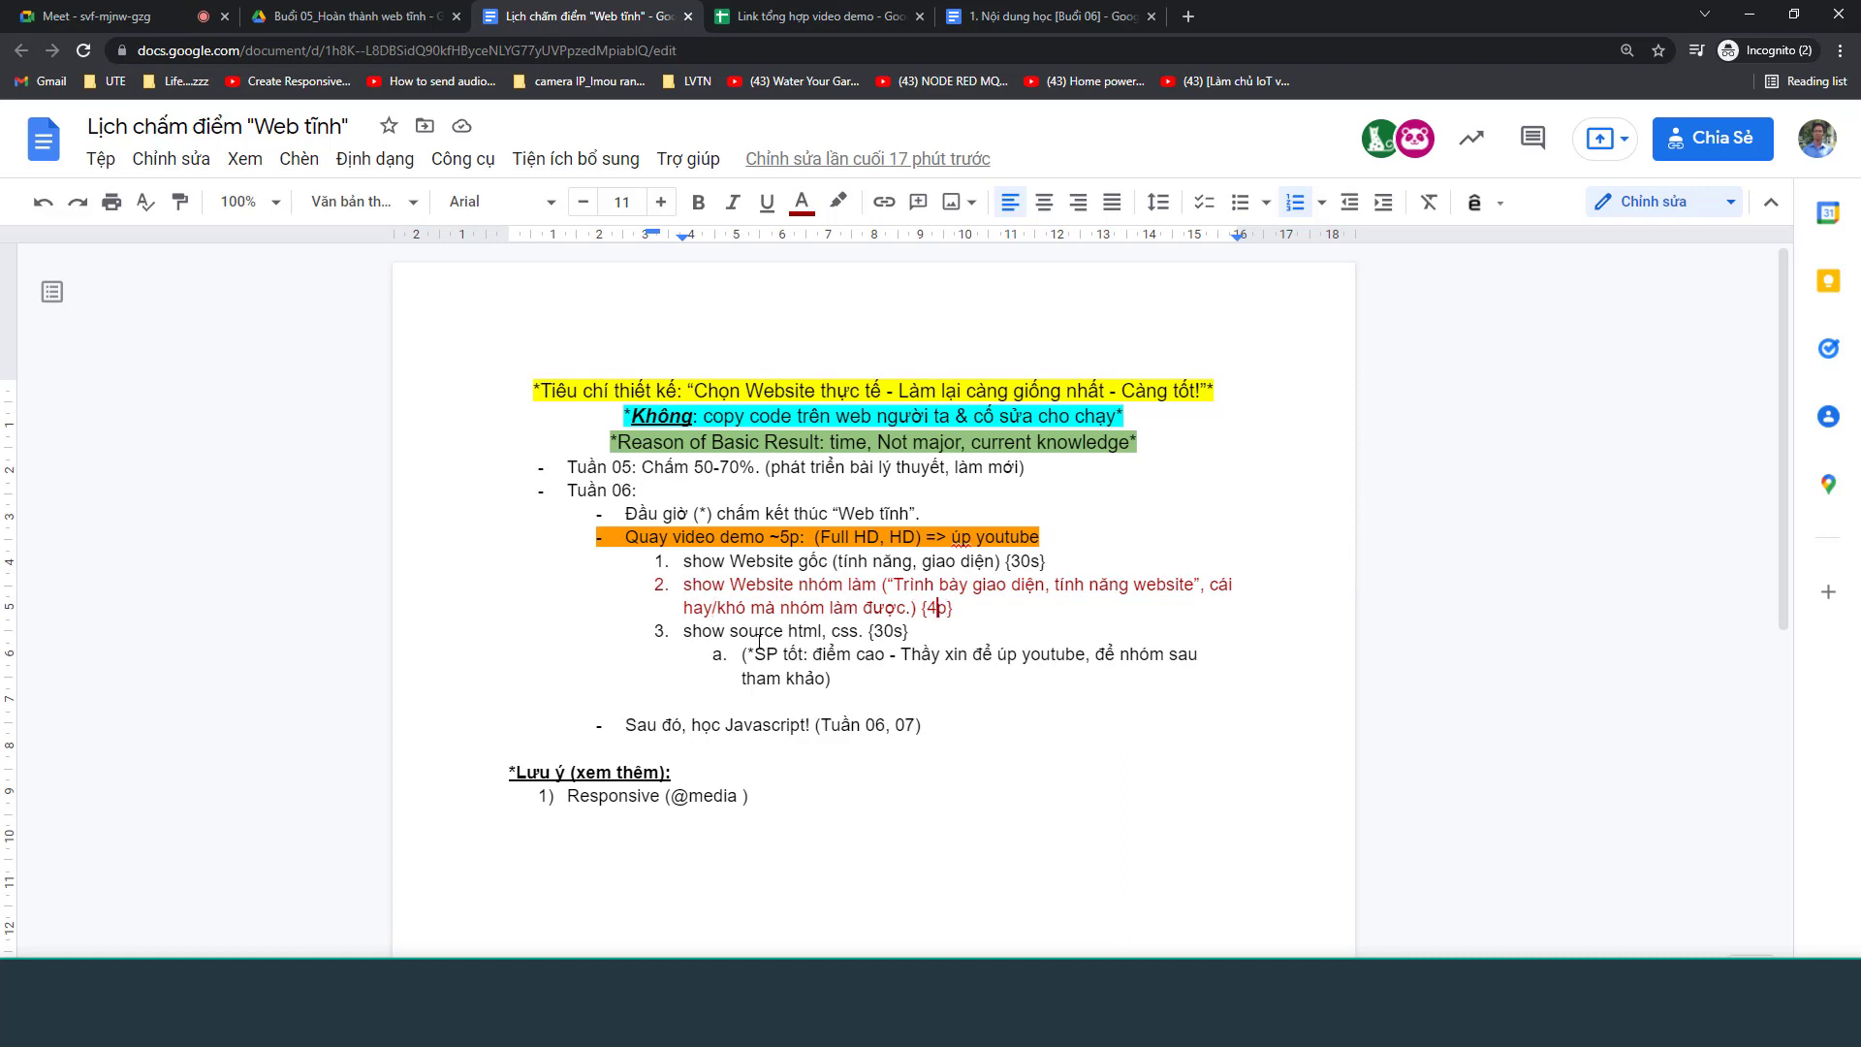
{"action": "left_click_drag", "start_coordinate": [742, 632], "coordinate": [911, 639]}
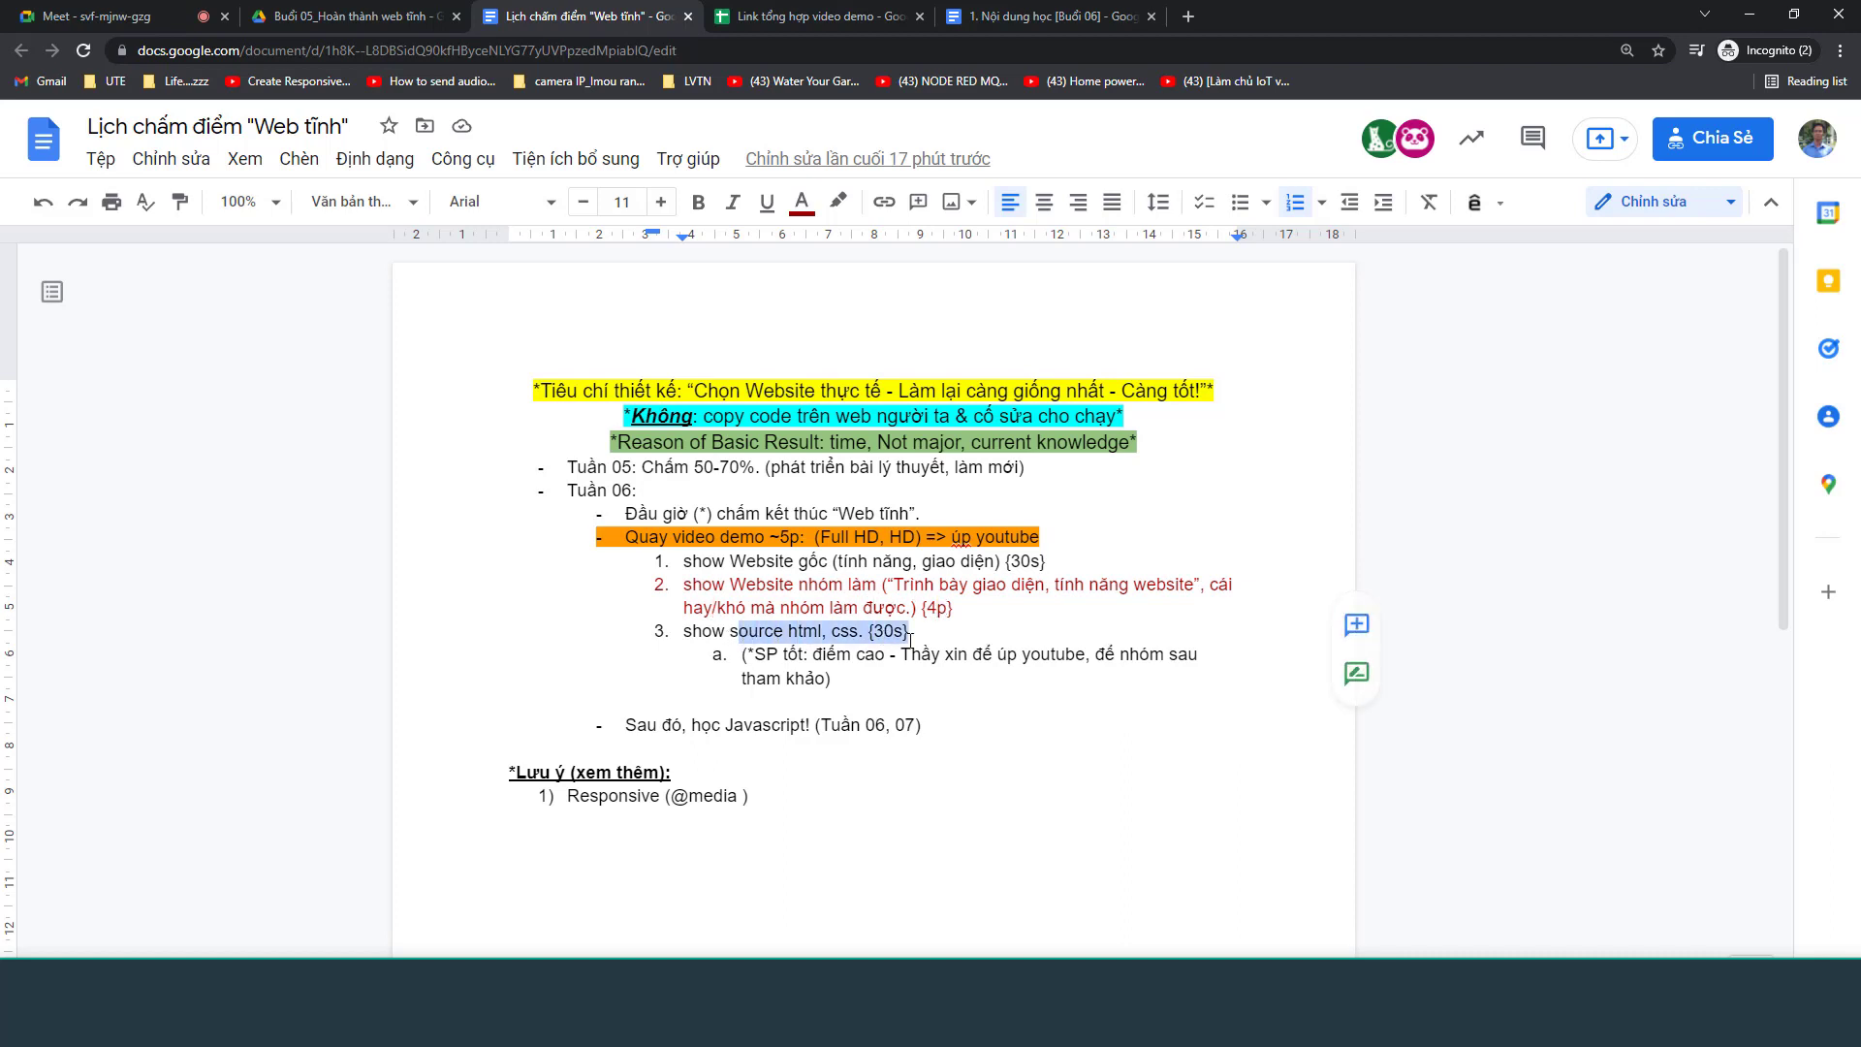
{"action": "left_click", "coordinate": [964, 638]}
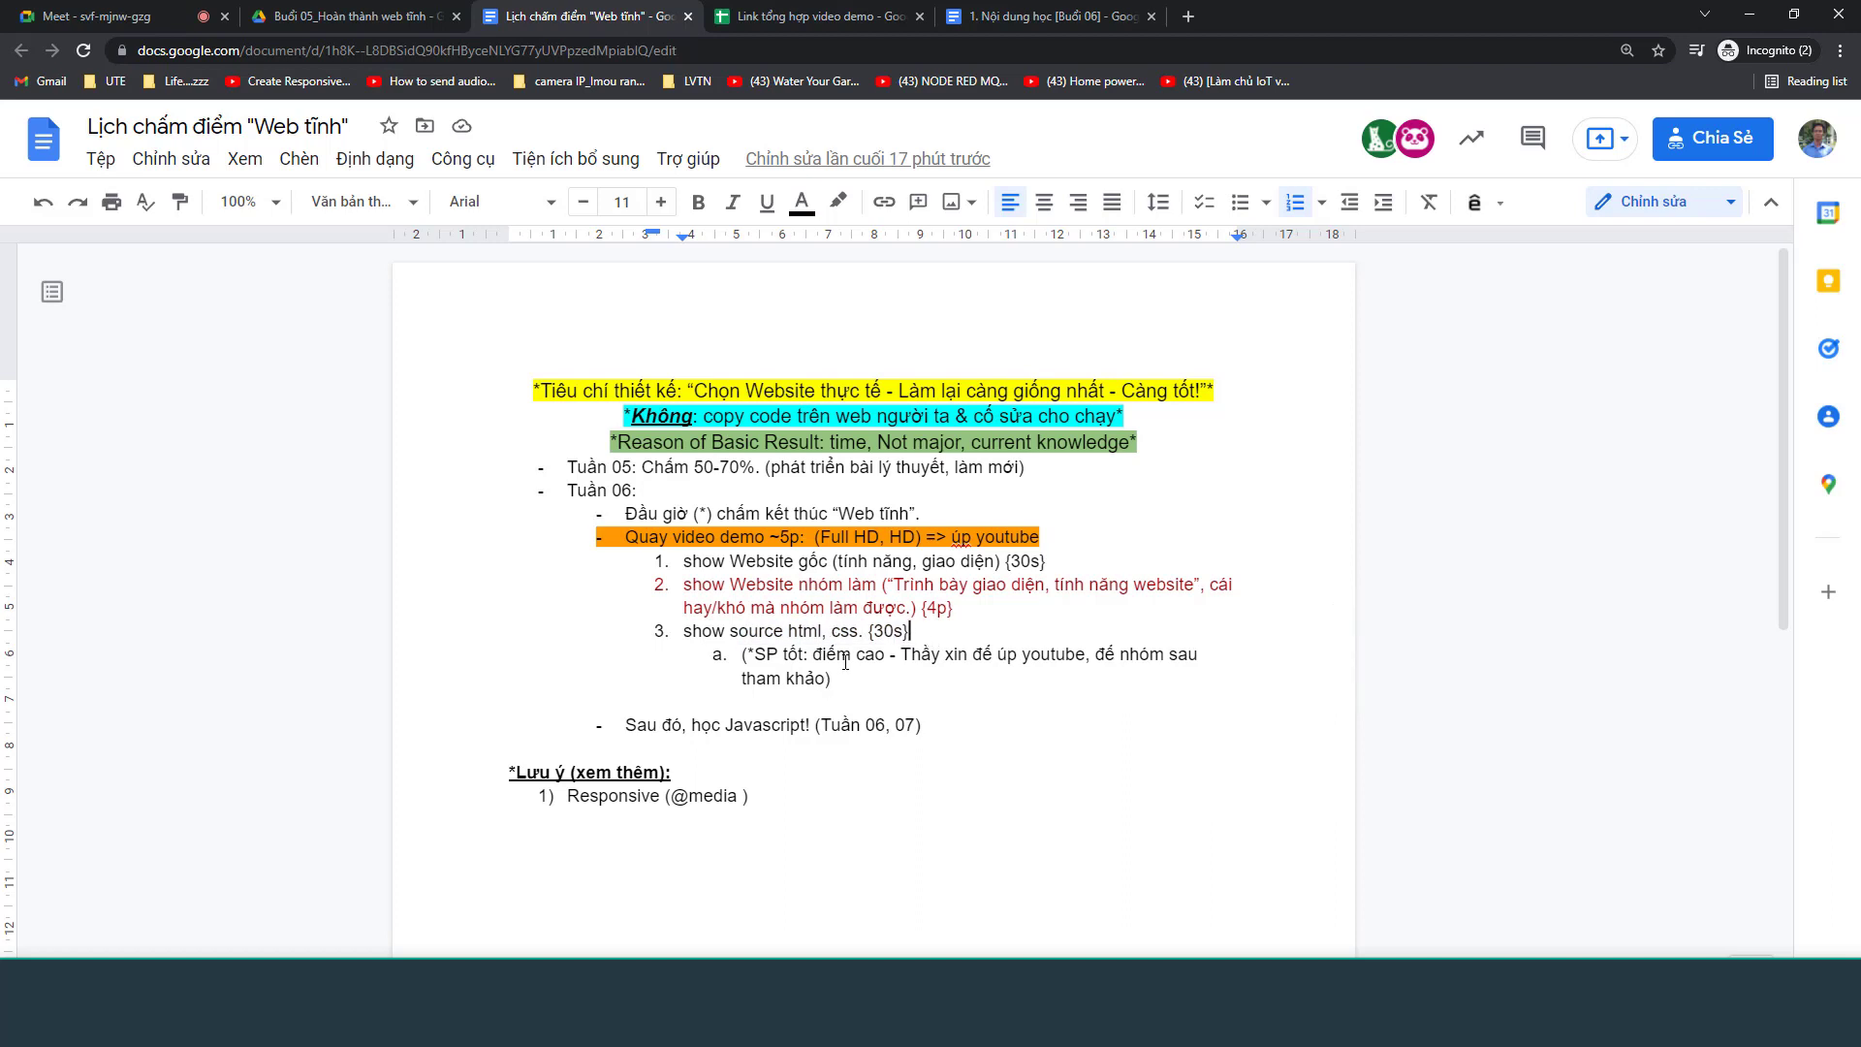
{"action": "left_click_drag", "start_coordinate": [845, 666], "coordinate": [703, 561]}
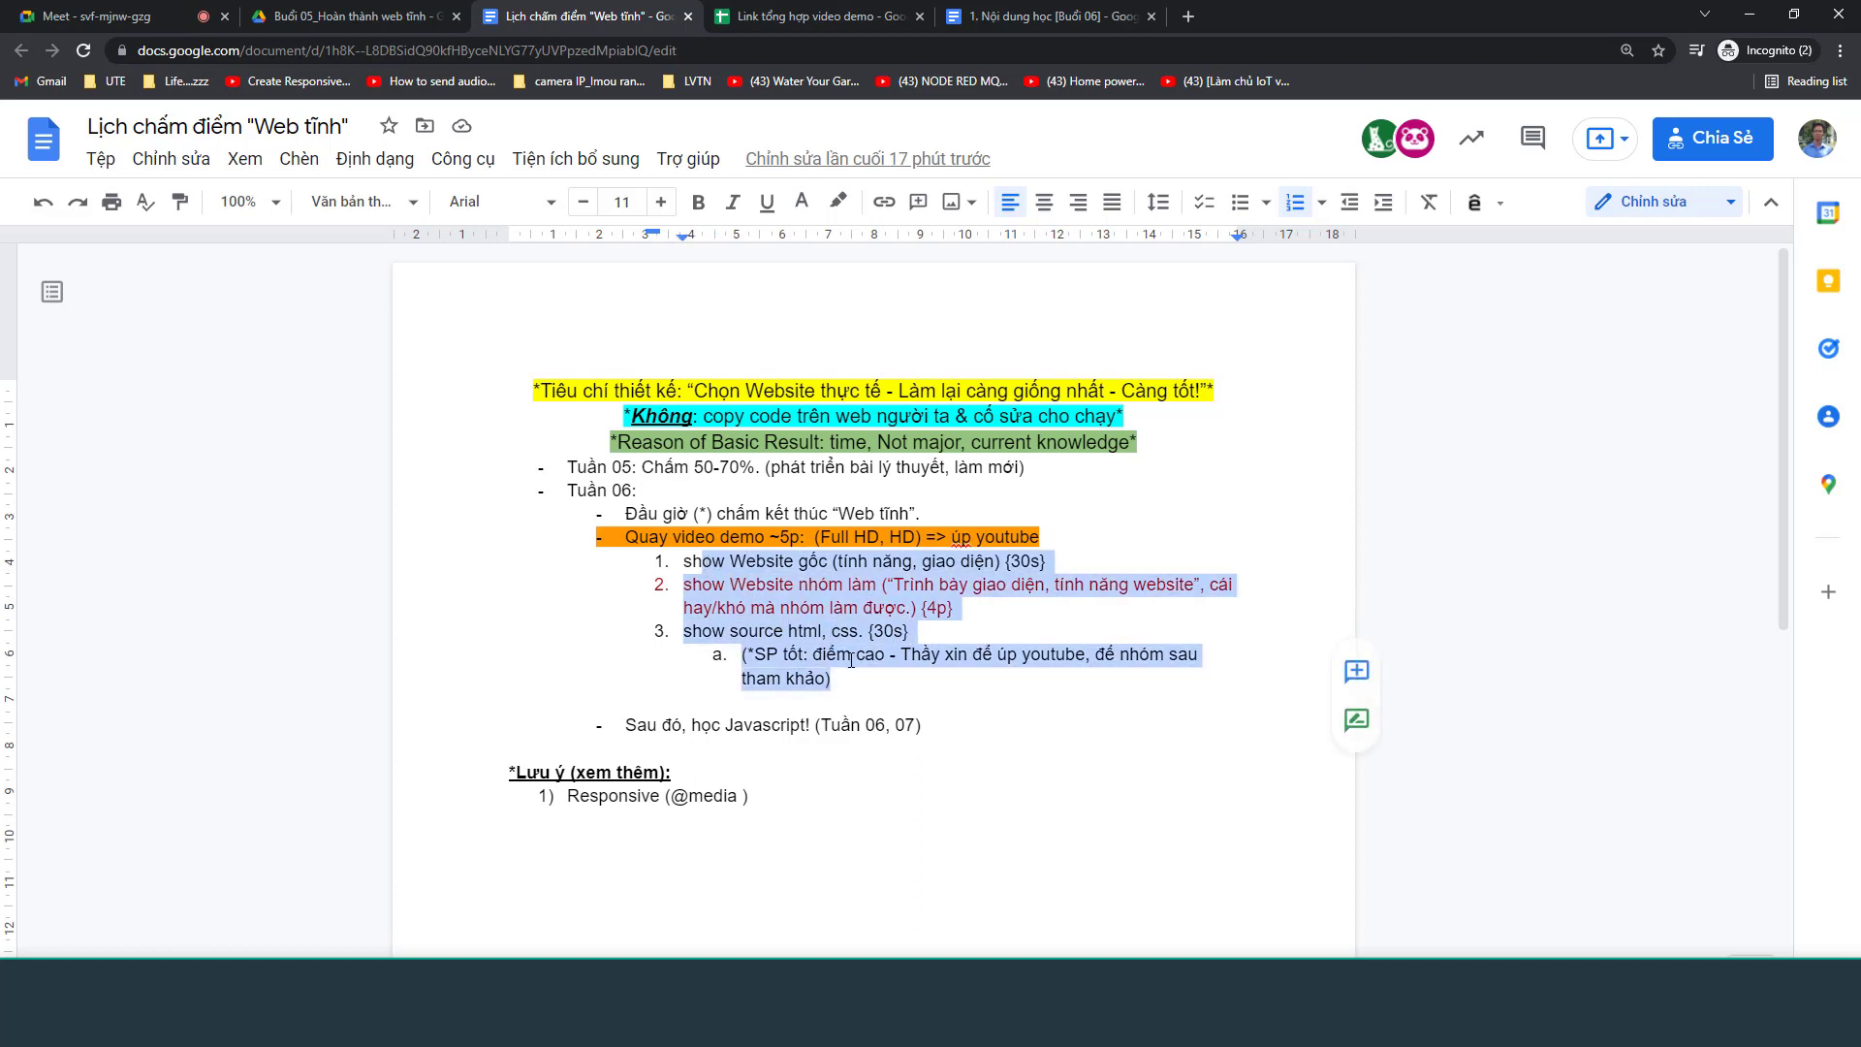
{"action": "left_click", "coordinate": [808, 583]}
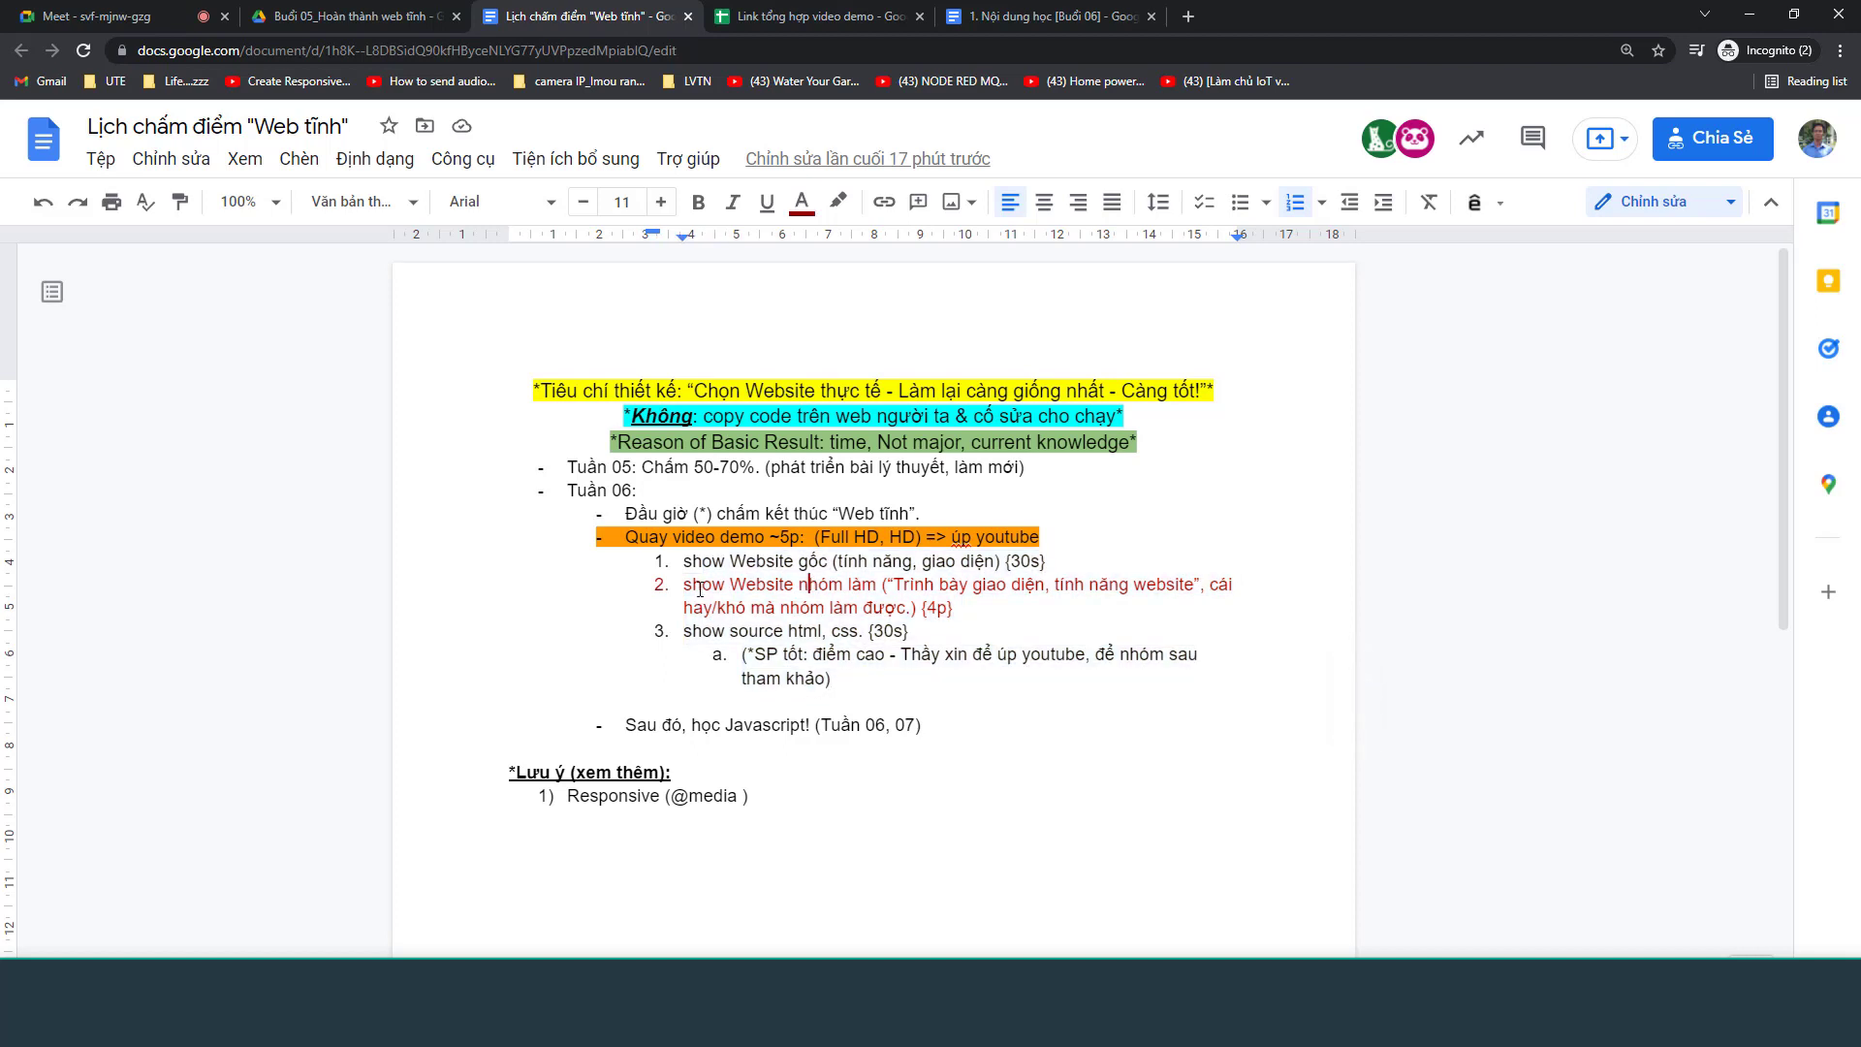
{"action": "left_click_drag", "start_coordinate": [685, 561], "coordinate": [938, 654]}
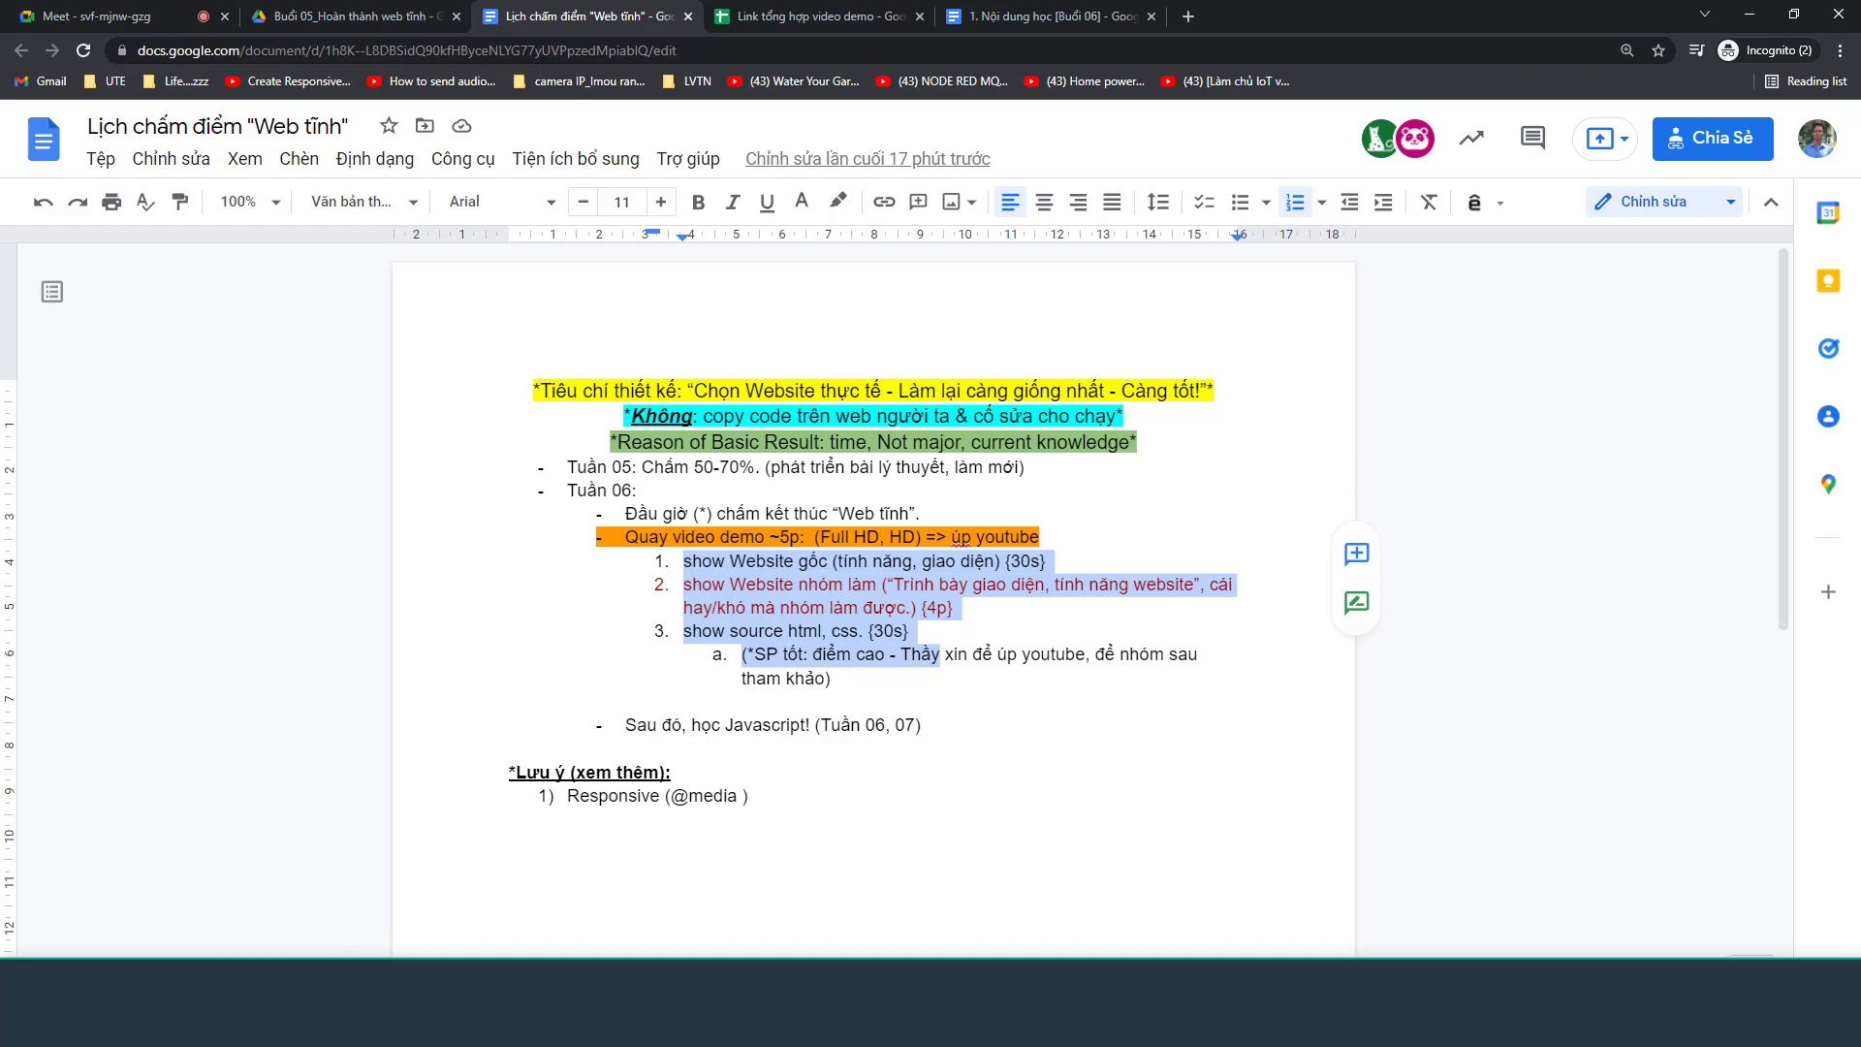
Switch to the Moodle site, open the ITFL316064_21_2_06CLC course, and locate the HTML assignments in its list
{"action": "key", "text": "alt+Tab"}
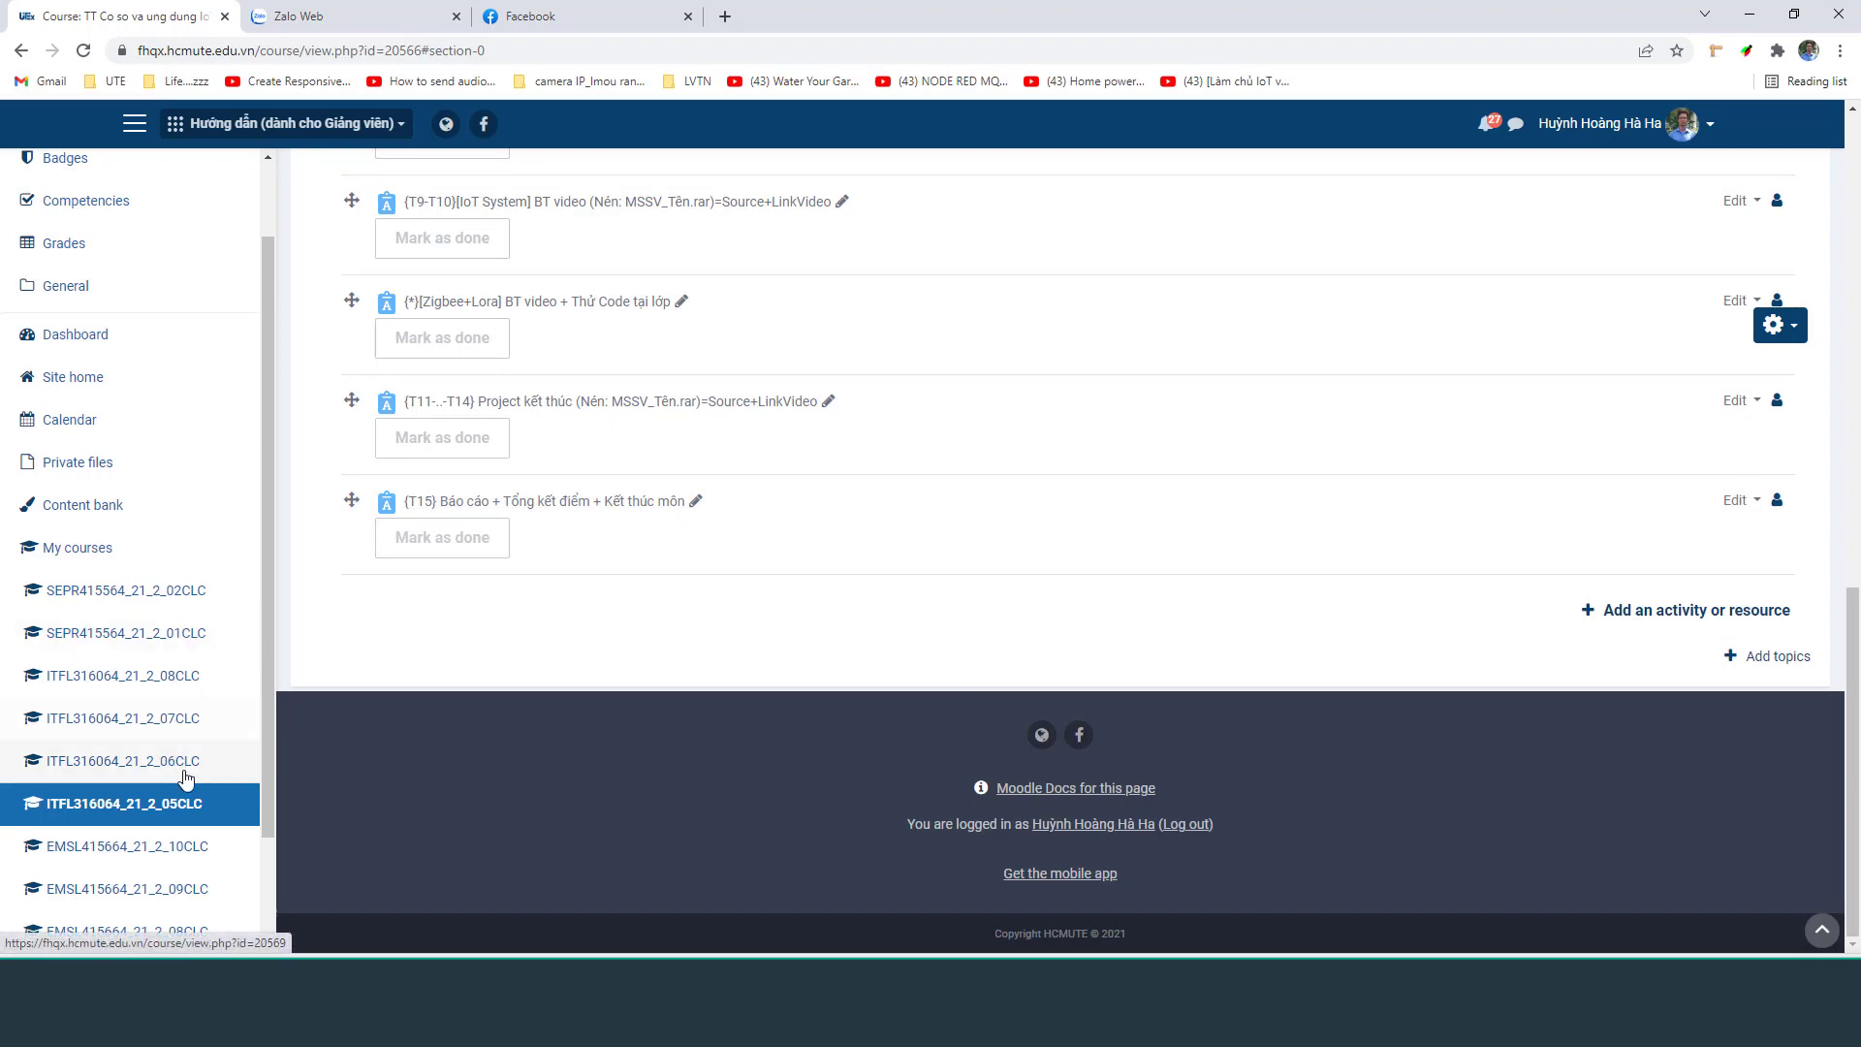
{"action": "left_click", "coordinate": [184, 775]}
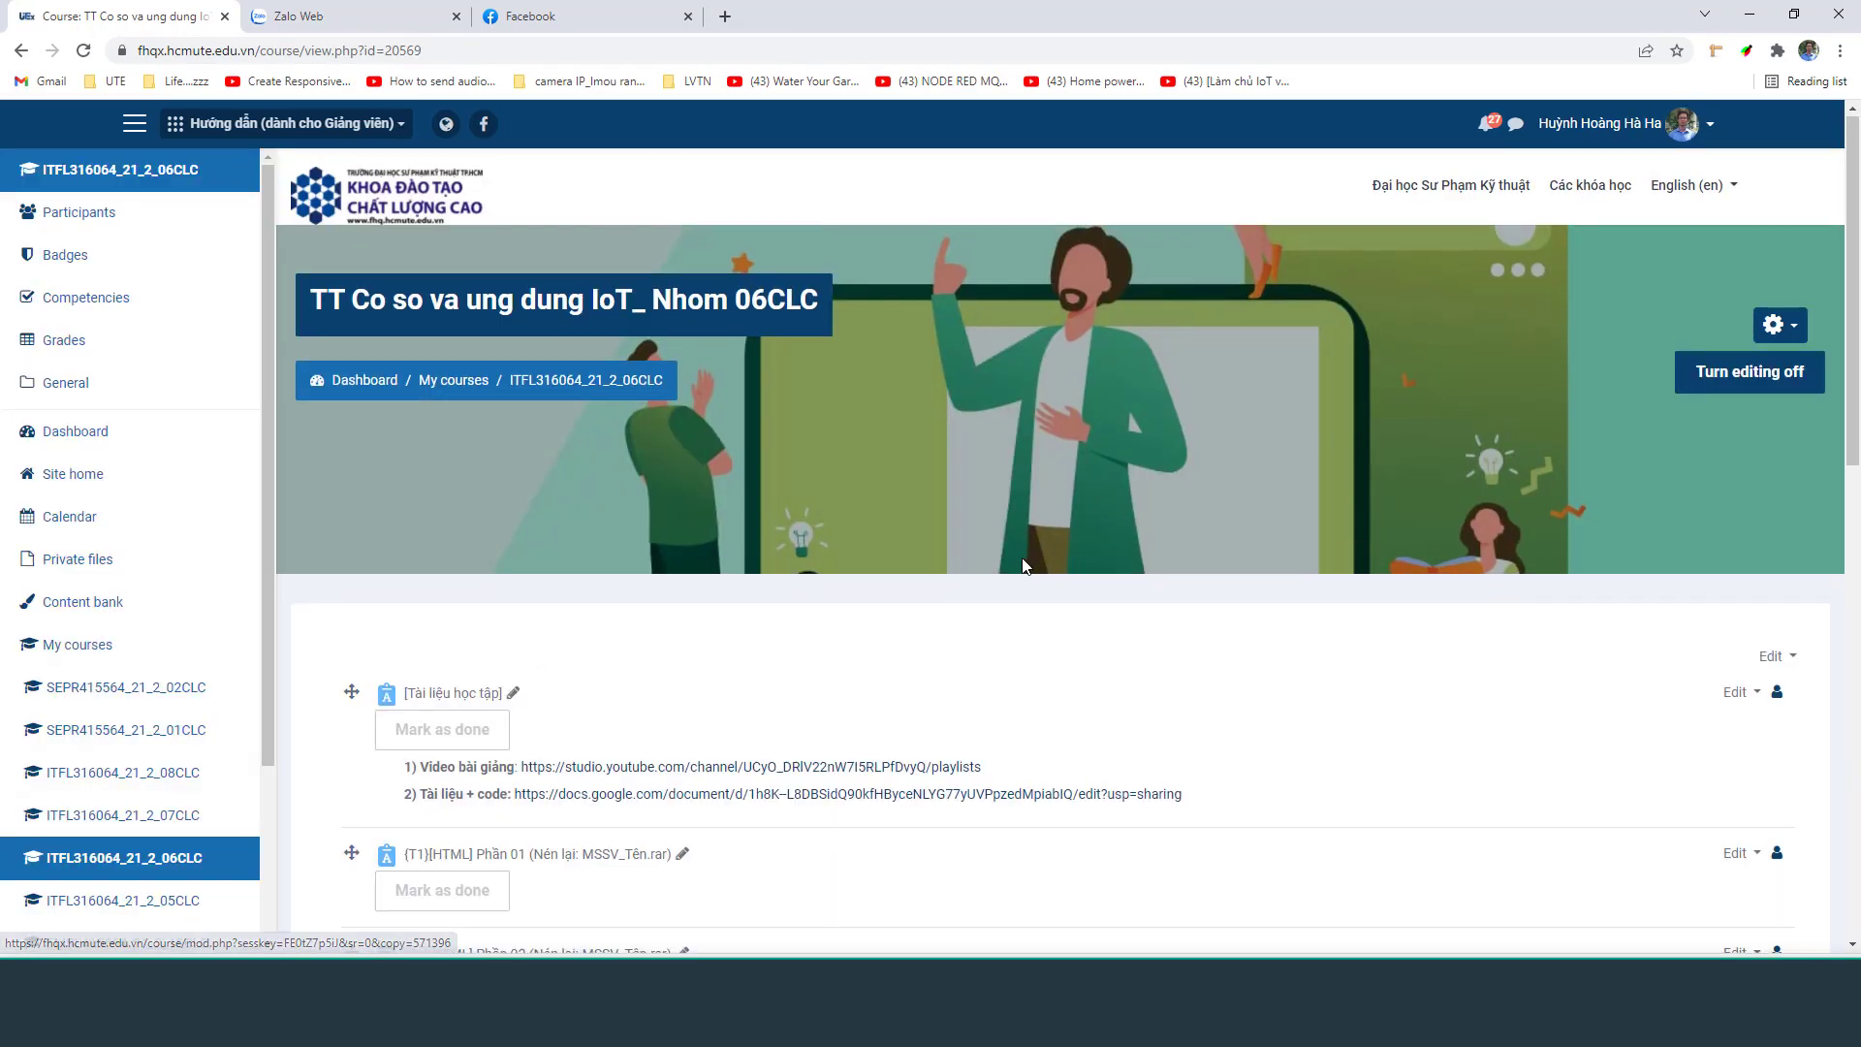
{"action": "scroll", "coordinate": [1022, 567], "scroll_direction": "down", "scroll_amount": 5}
{"action": "scroll", "coordinate": [519, 386], "scroll_direction": "down", "scroll_amount": 7}
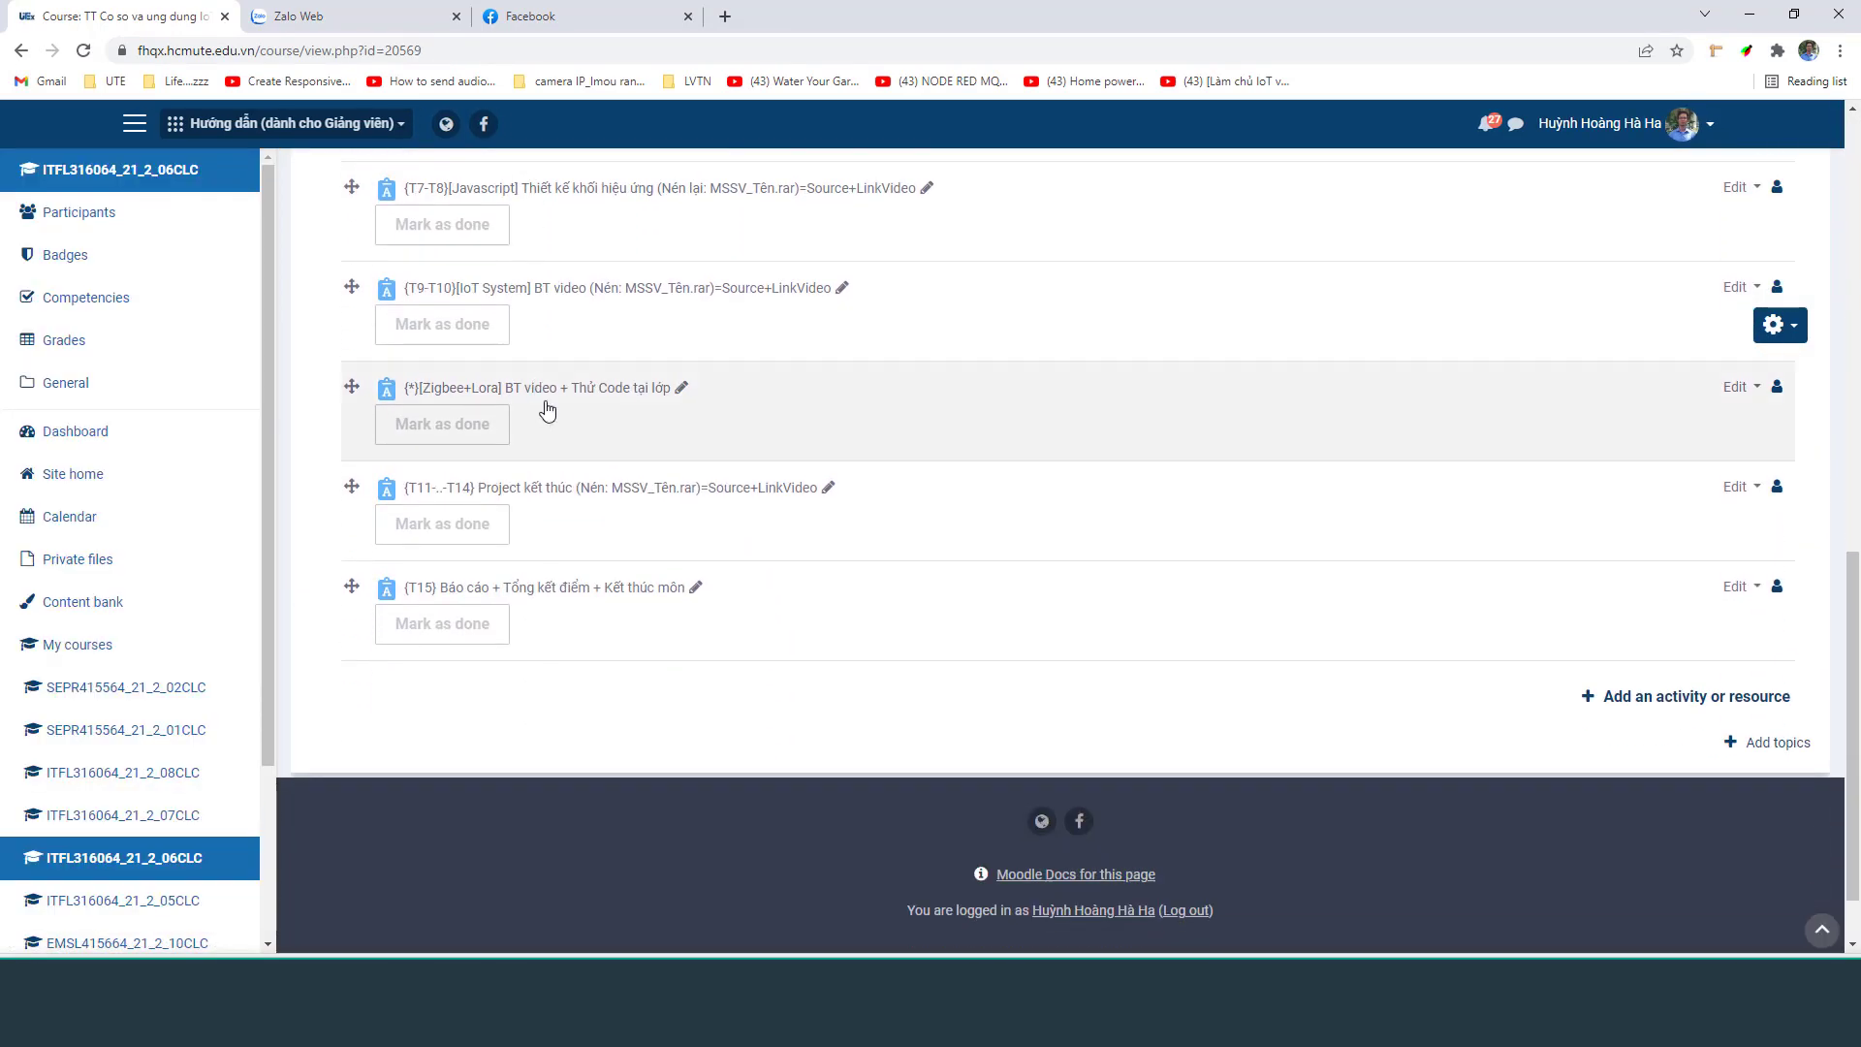
{"action": "scroll", "coordinate": [574, 644], "scroll_direction": "up", "scroll_amount": 5}
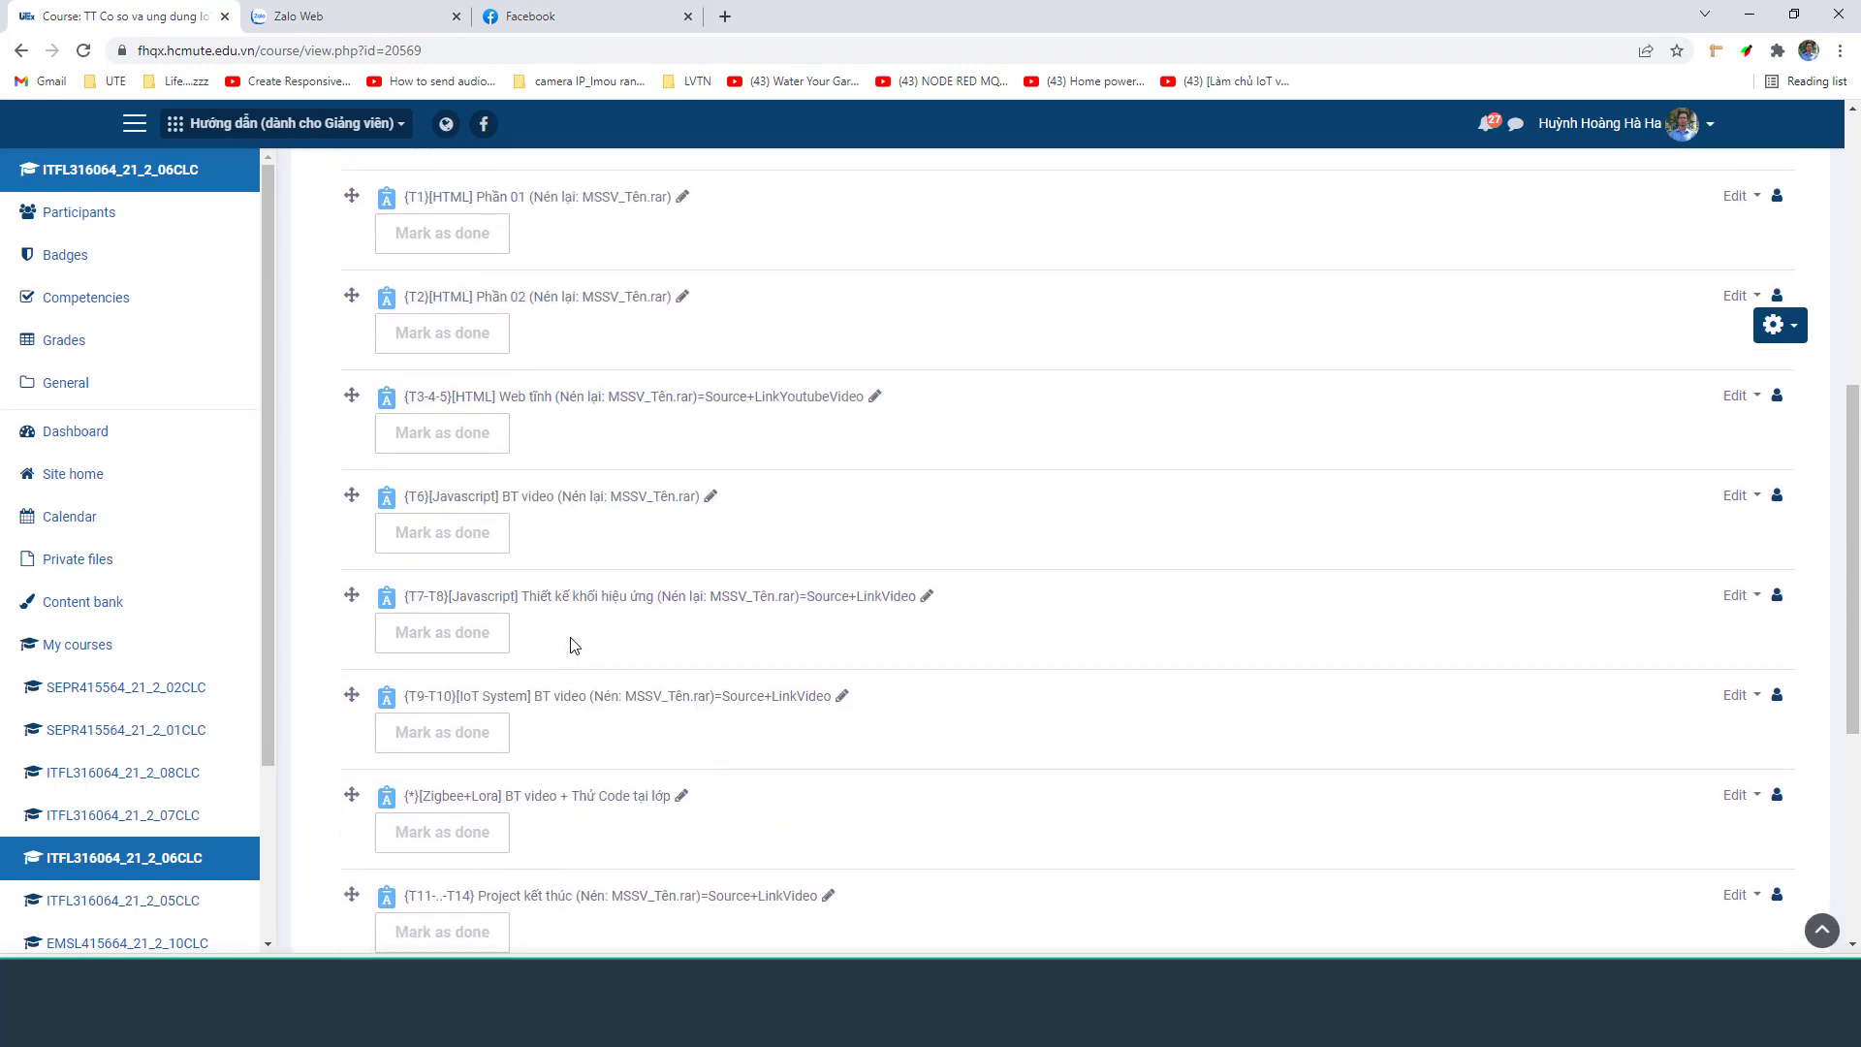
{"action": "scroll", "coordinate": [574, 644], "scroll_direction": "up", "scroll_amount": 2}
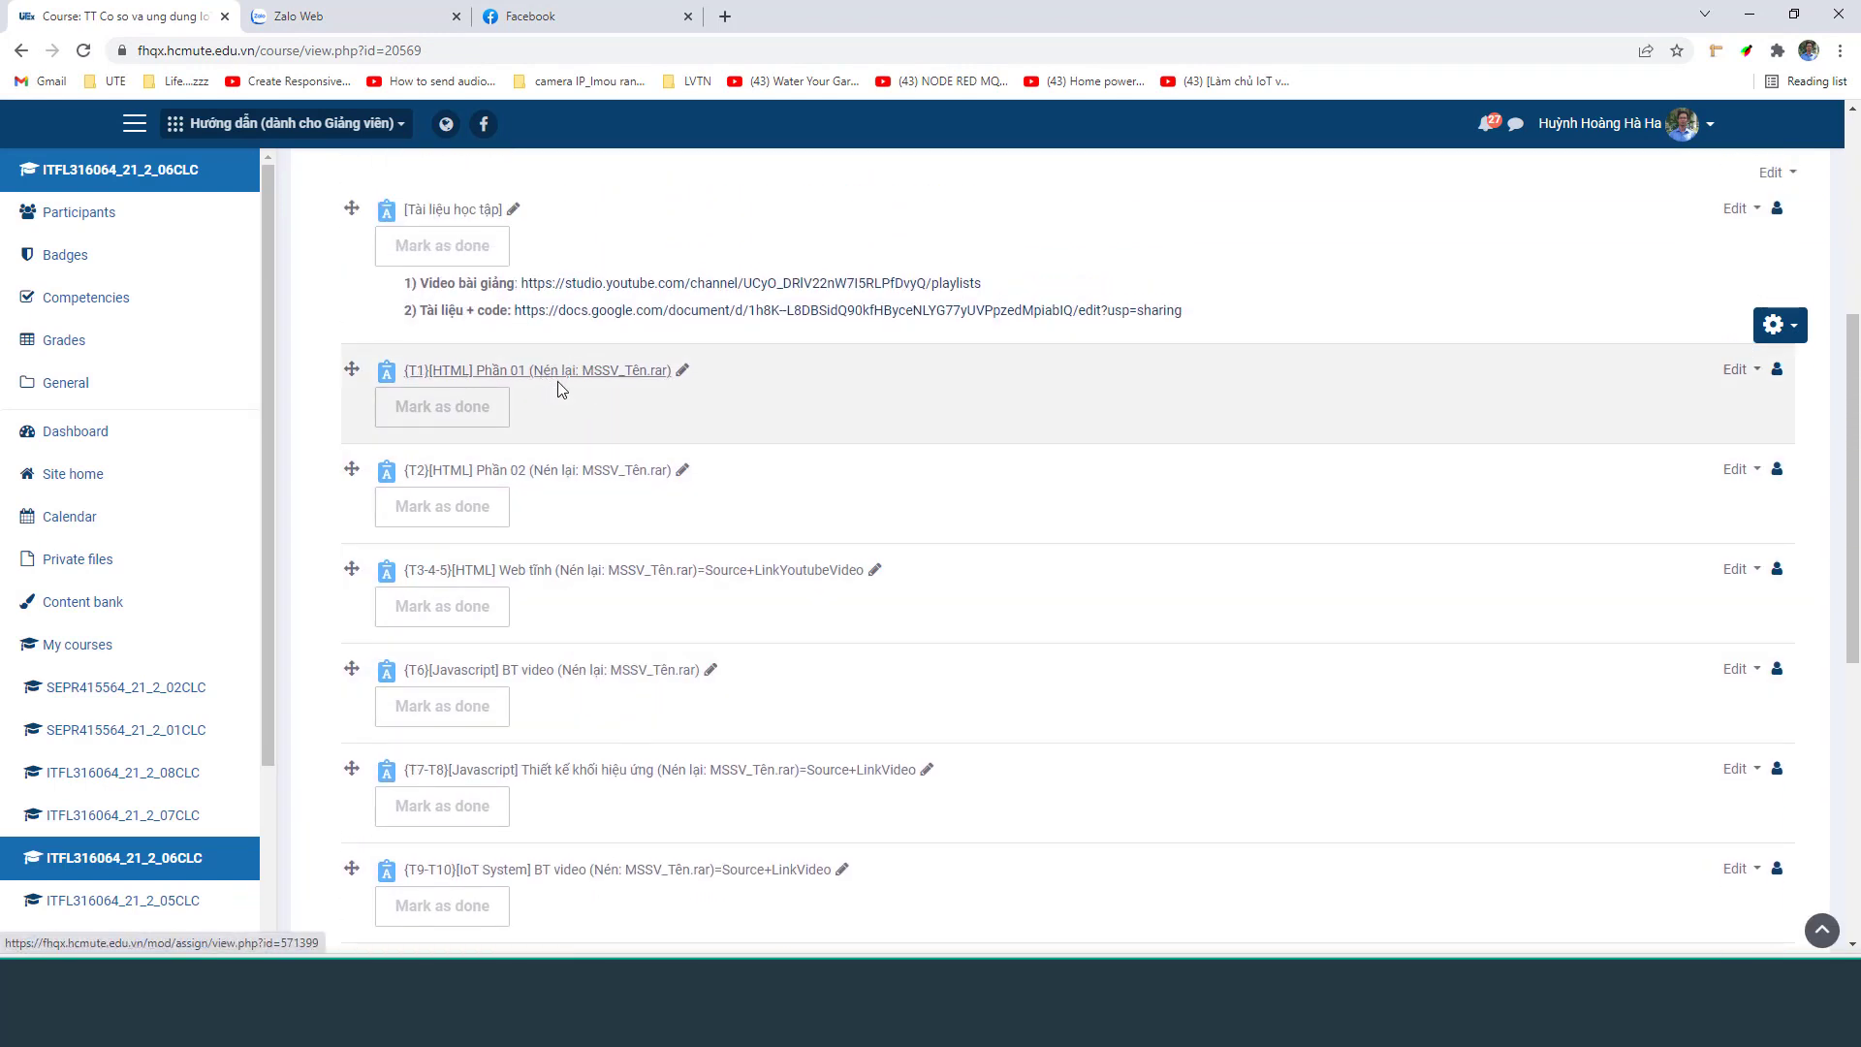
Examine the submission formats in the titles of the T1, T2 and T3-4-5 HTML assignments
{"action": "left_click_drag", "start_coordinate": [676, 370], "coordinate": [415, 372]}
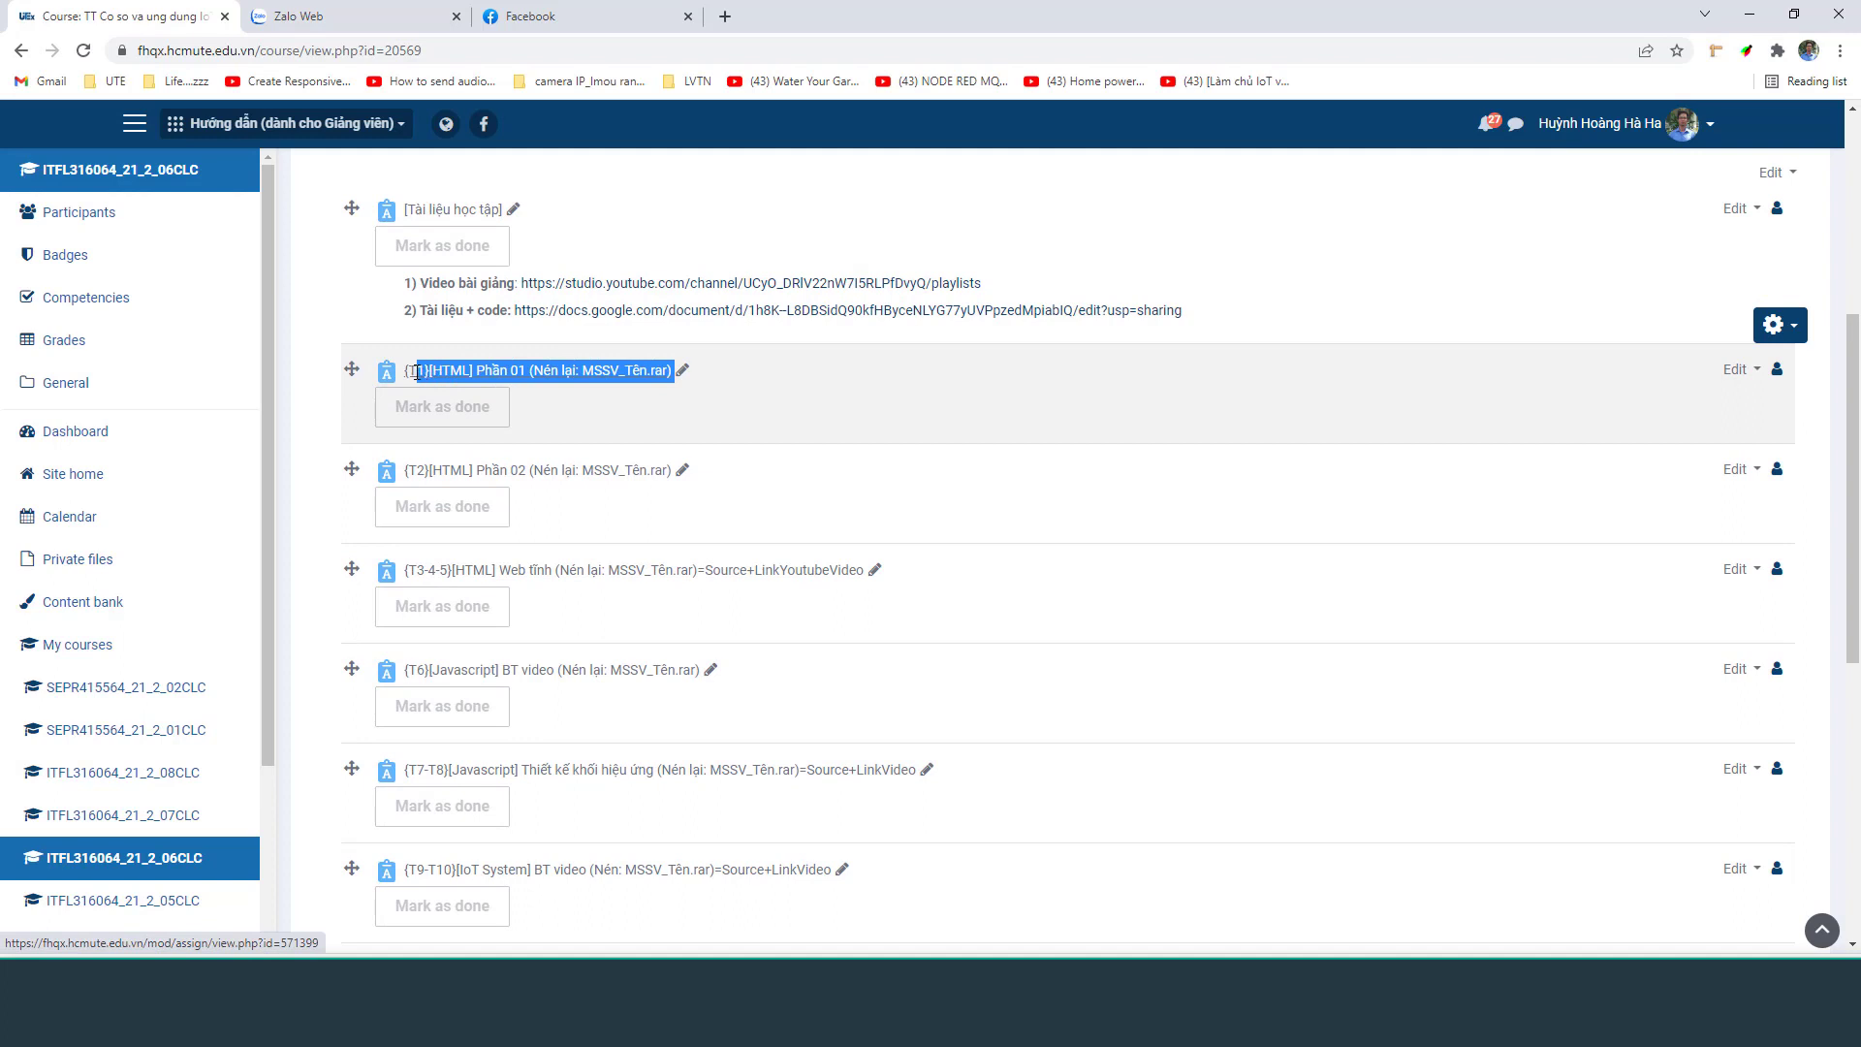
{"action": "left_click_drag", "start_coordinate": [674, 471], "coordinate": [437, 472]}
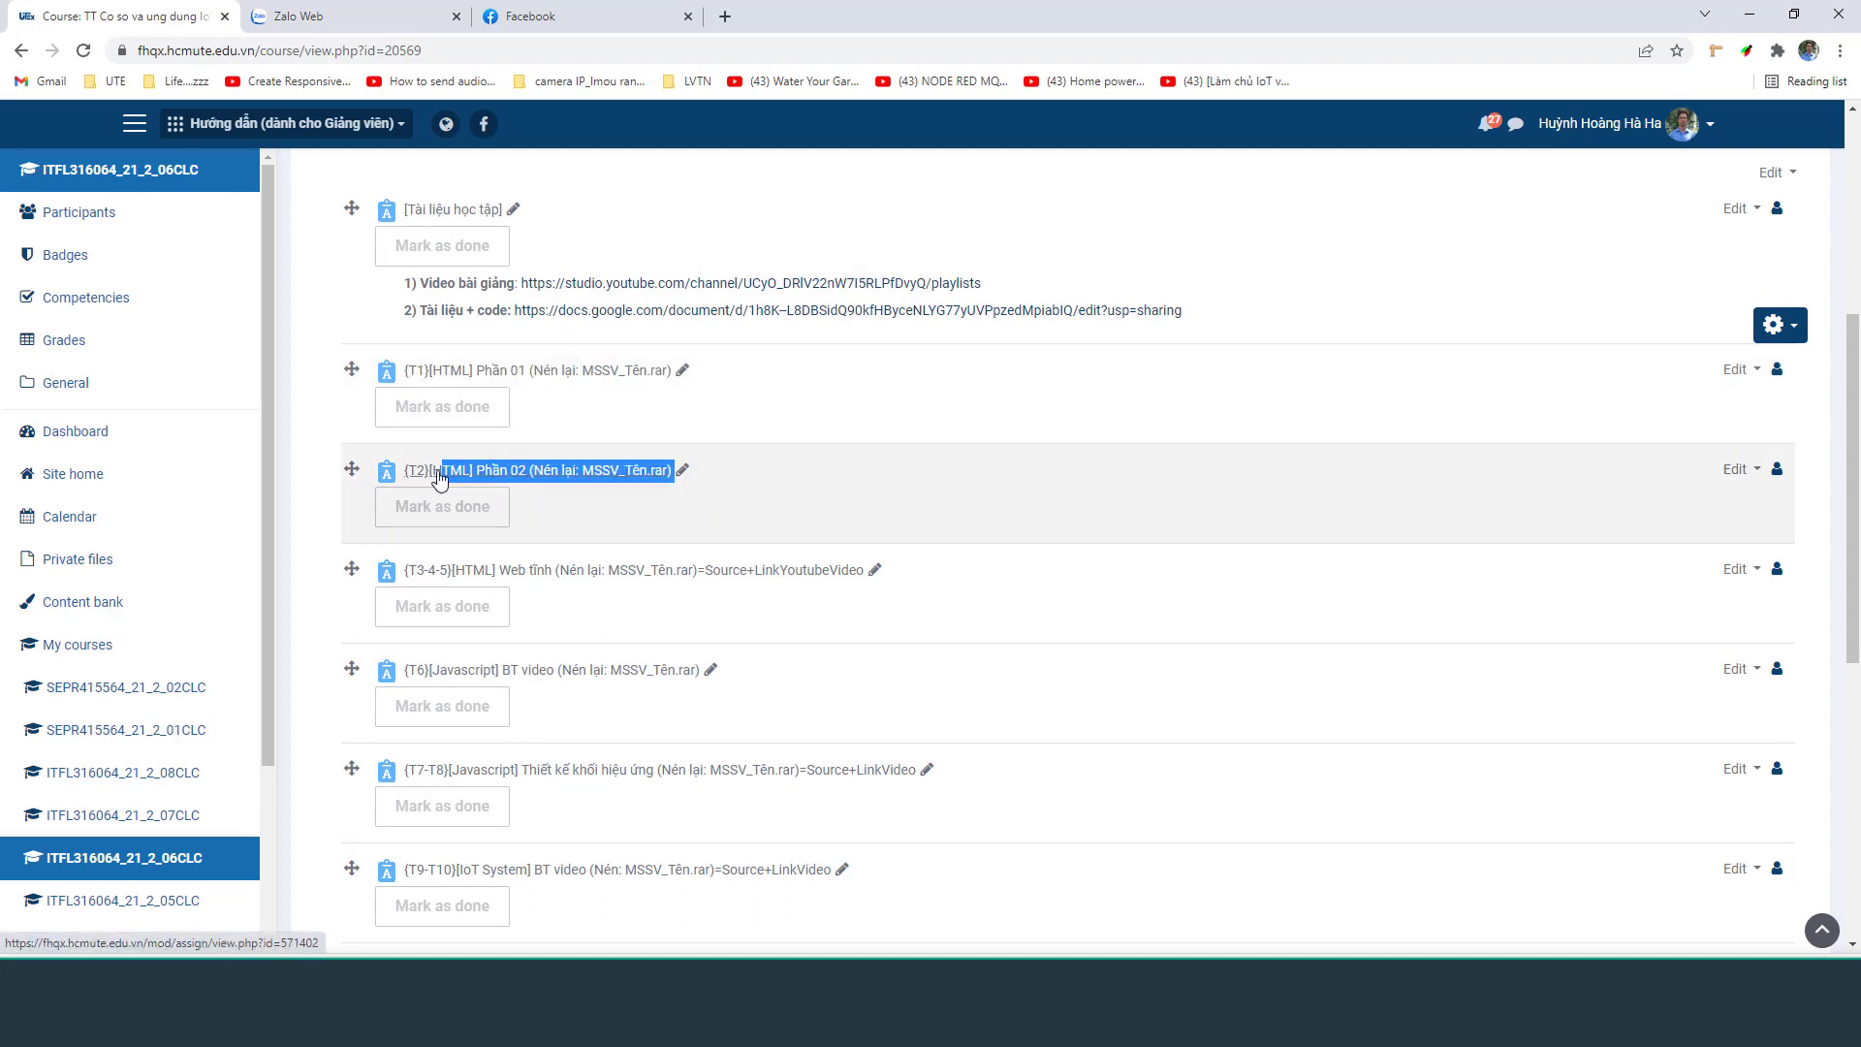
{"action": "left_click_drag", "start_coordinate": [676, 371], "coordinate": [462, 371]}
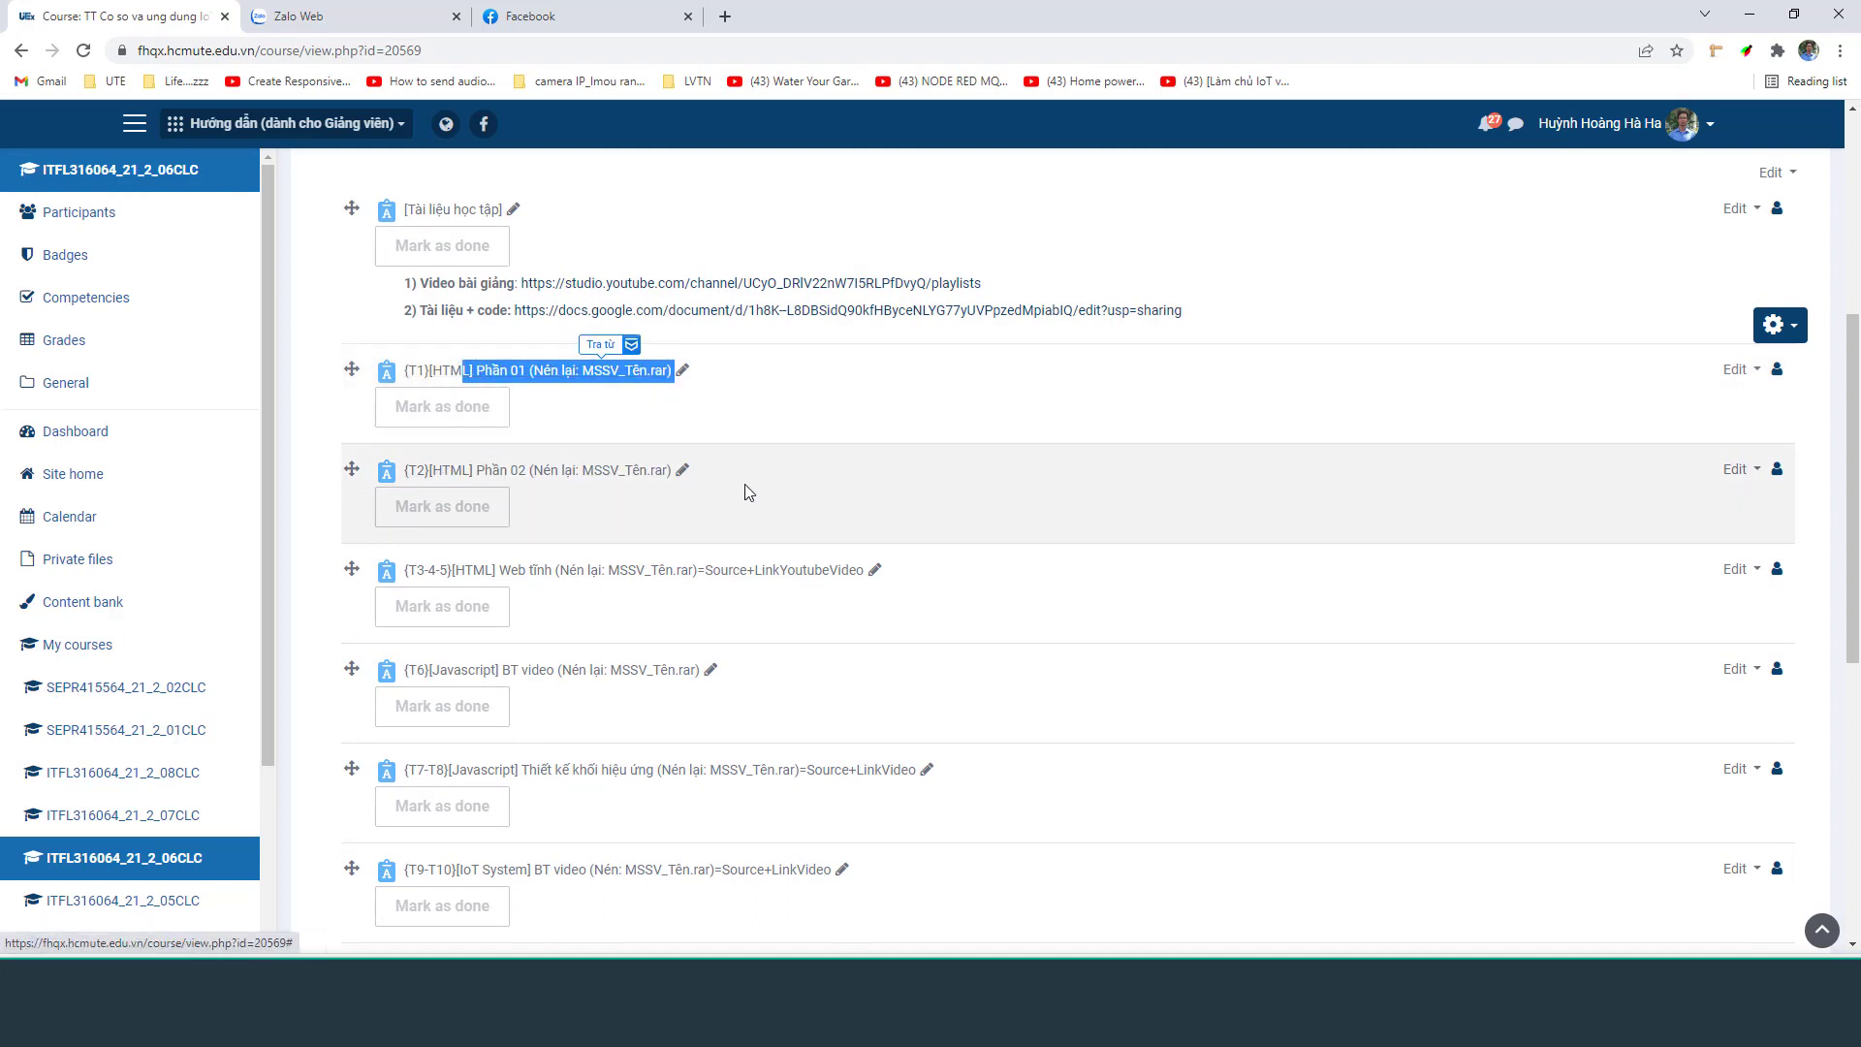
{"action": "left_click_drag", "start_coordinate": [675, 471], "coordinate": [462, 472]}
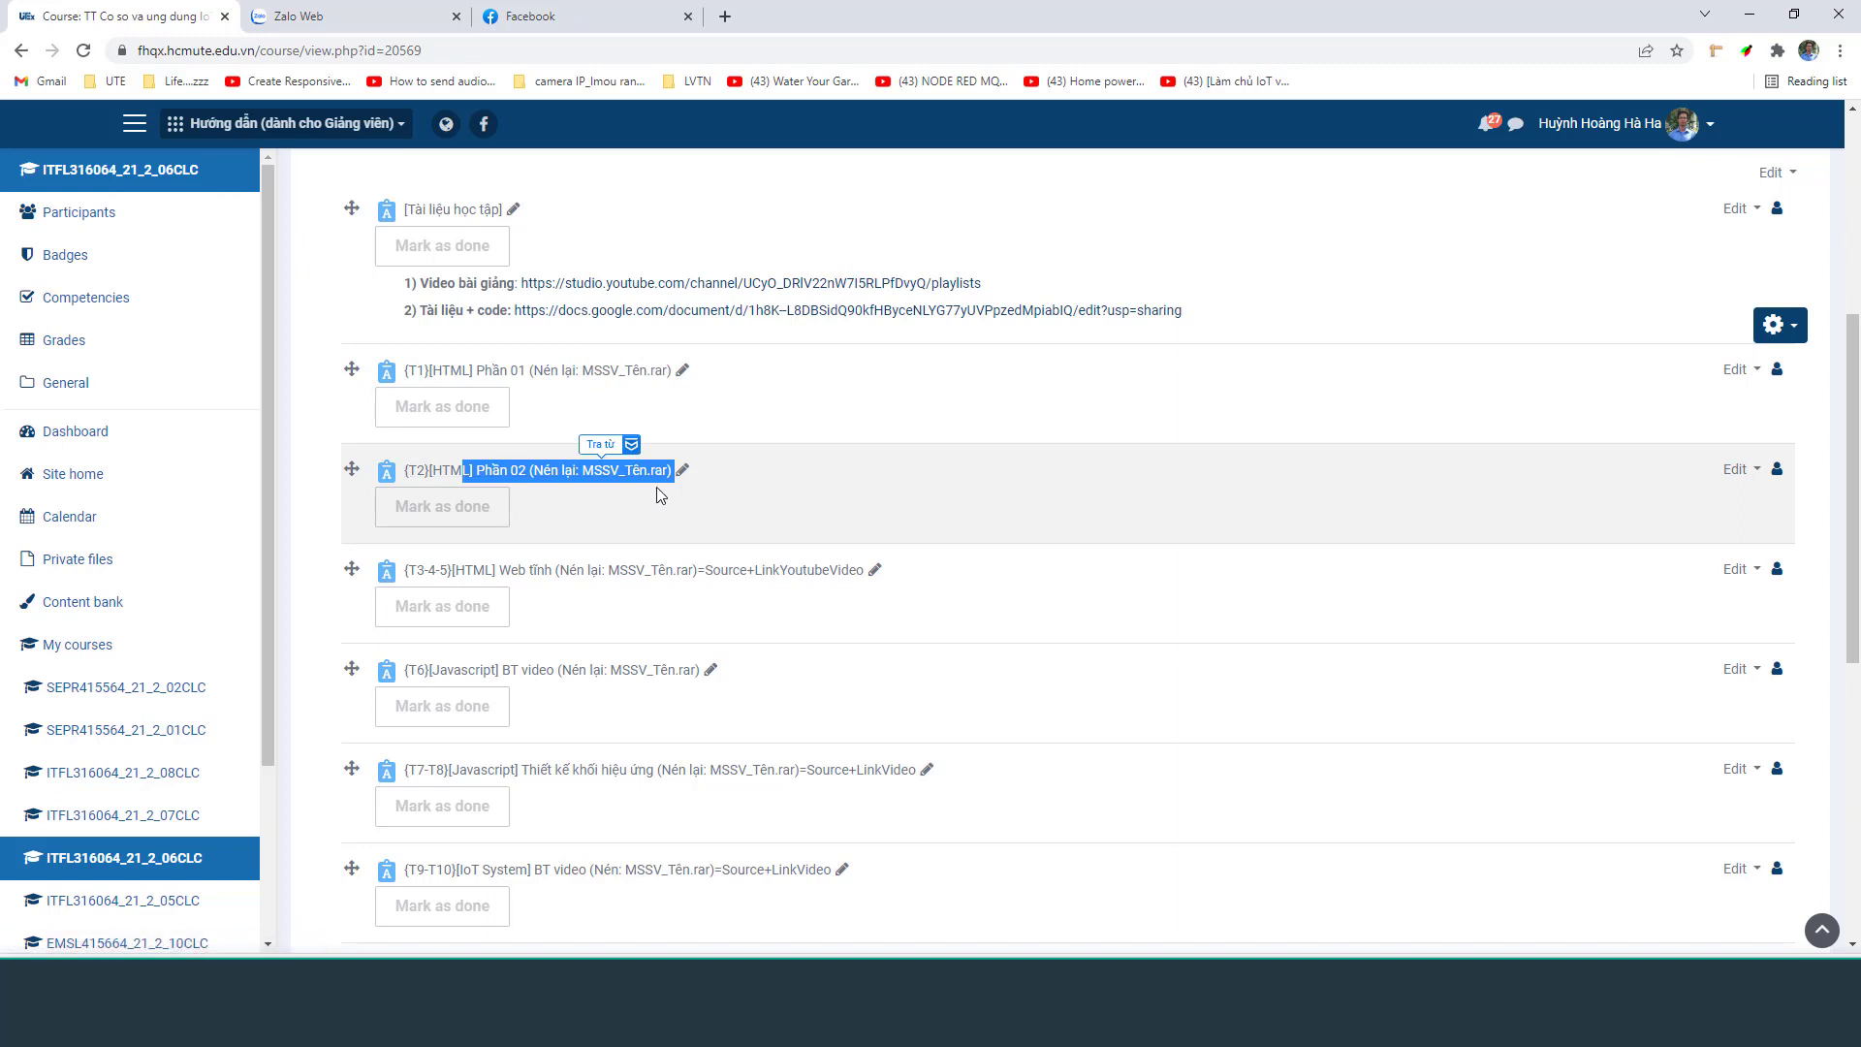
{"action": "left_click", "coordinate": [852, 492]}
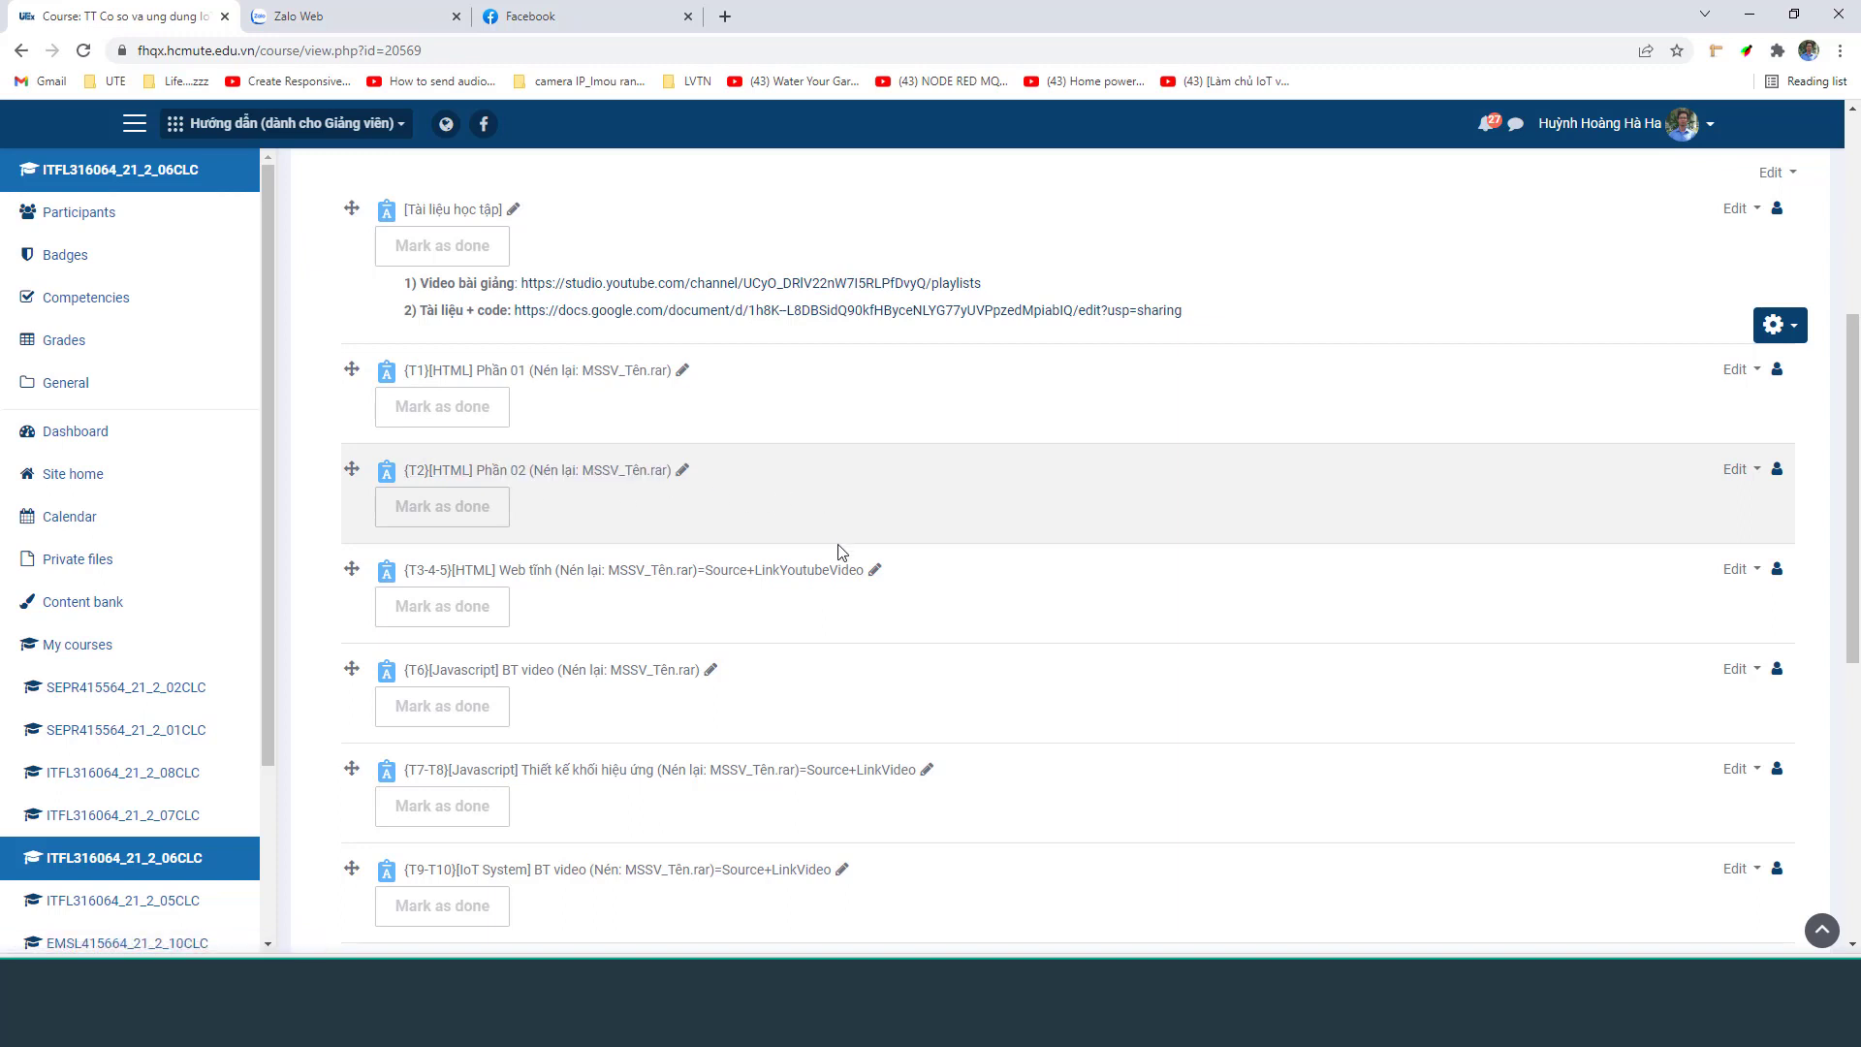
{"action": "left_click_drag", "start_coordinate": [993, 578], "coordinate": [496, 570]}
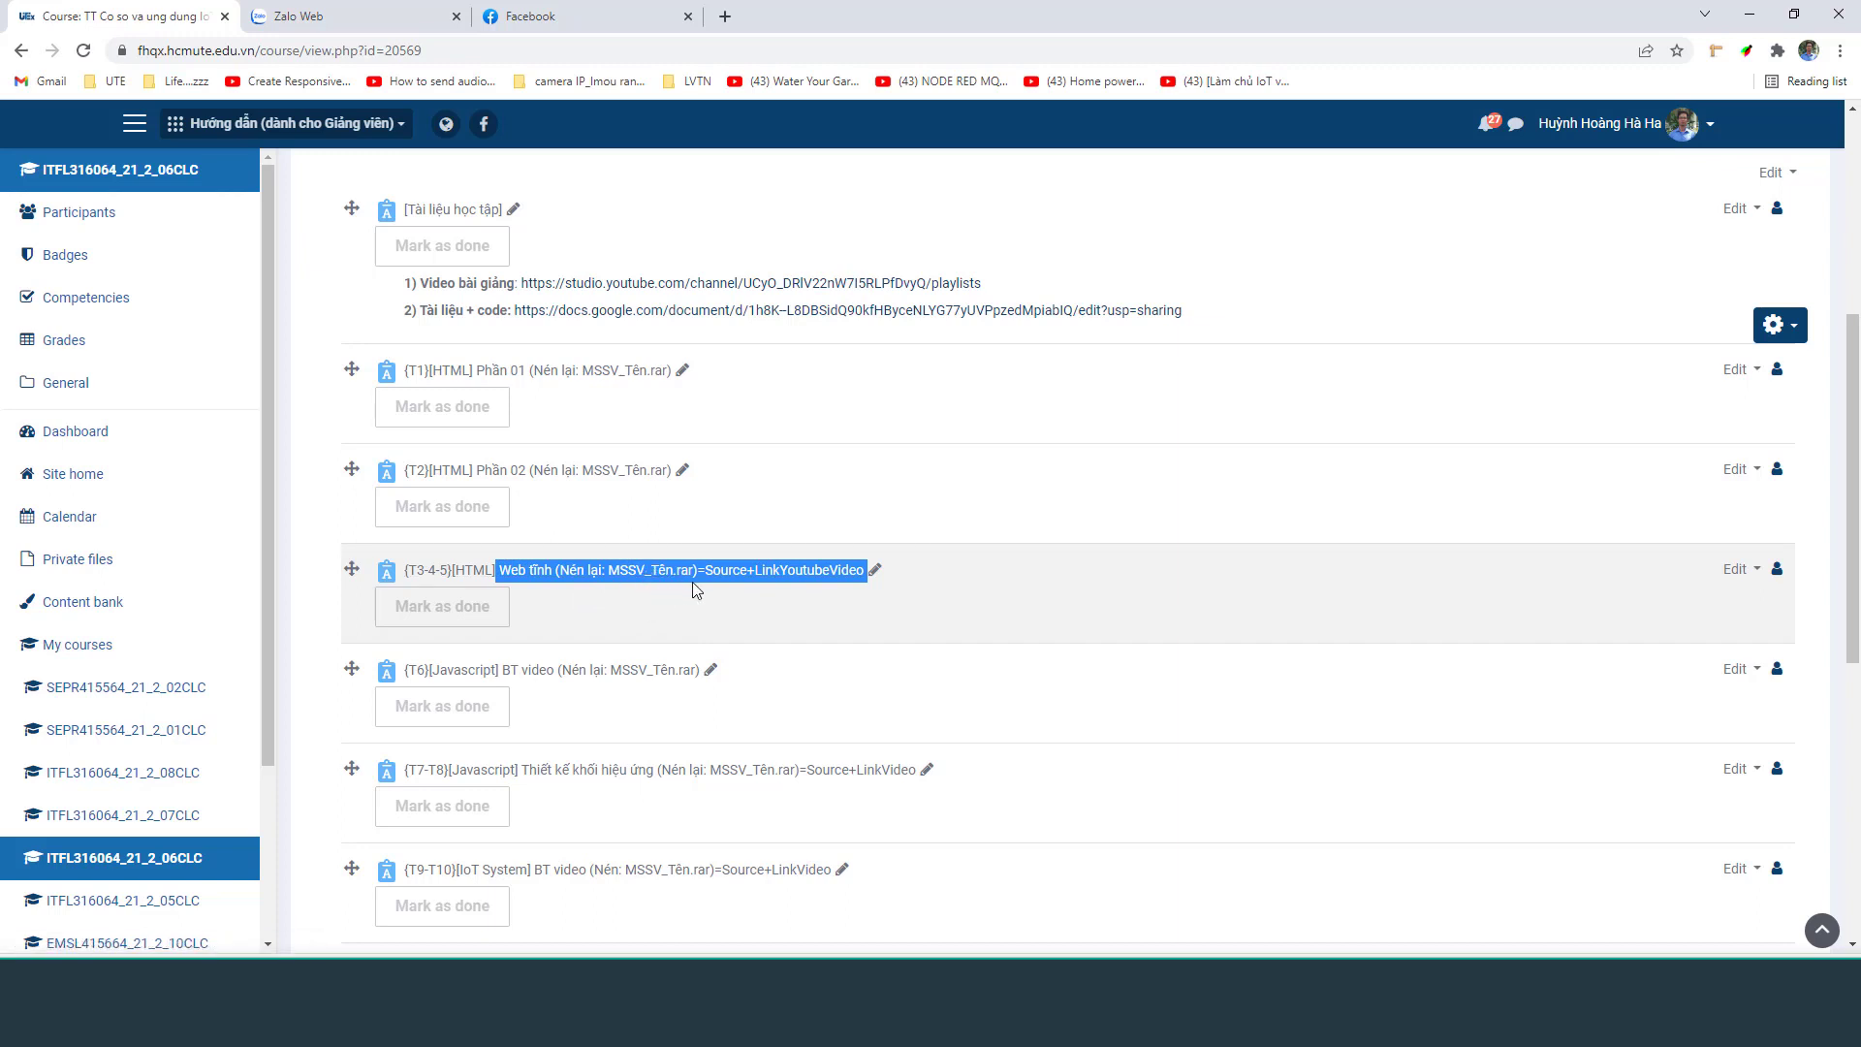
{"action": "left_click", "coordinate": [1038, 616]}
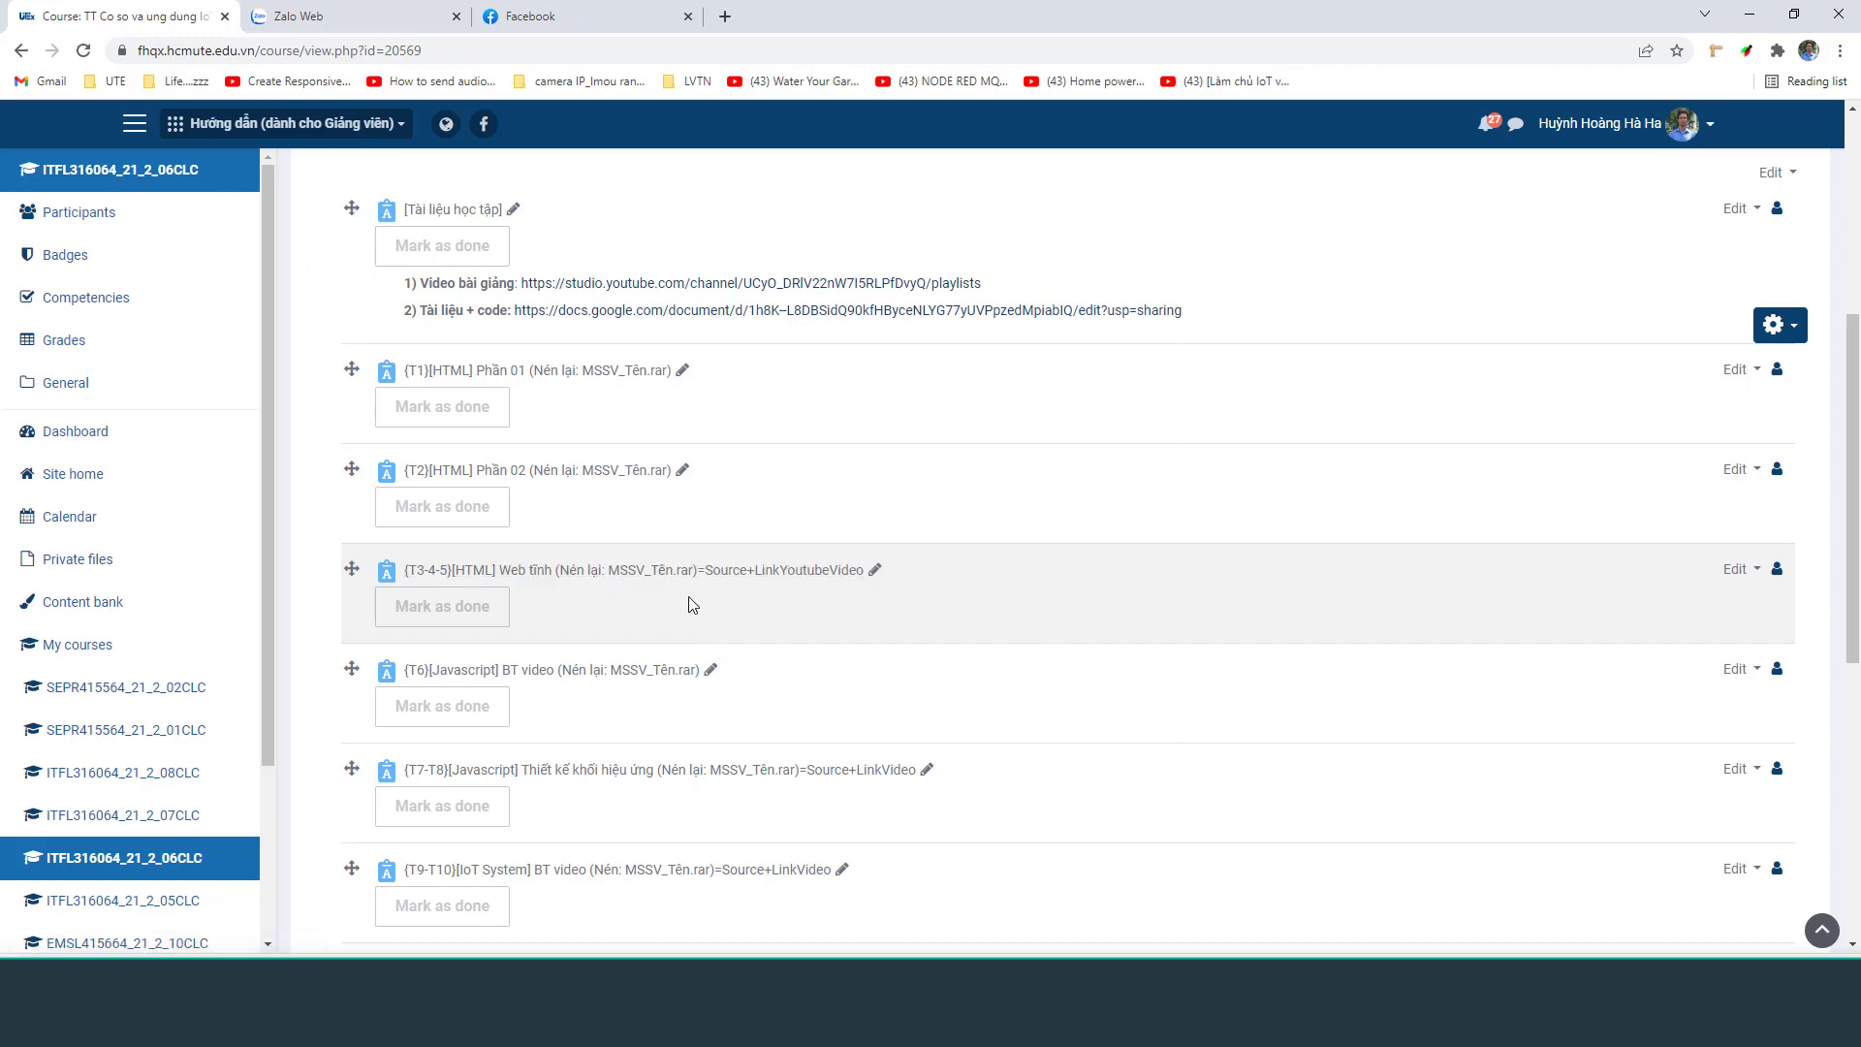
{"action": "key", "text": "ctrl+plus"}
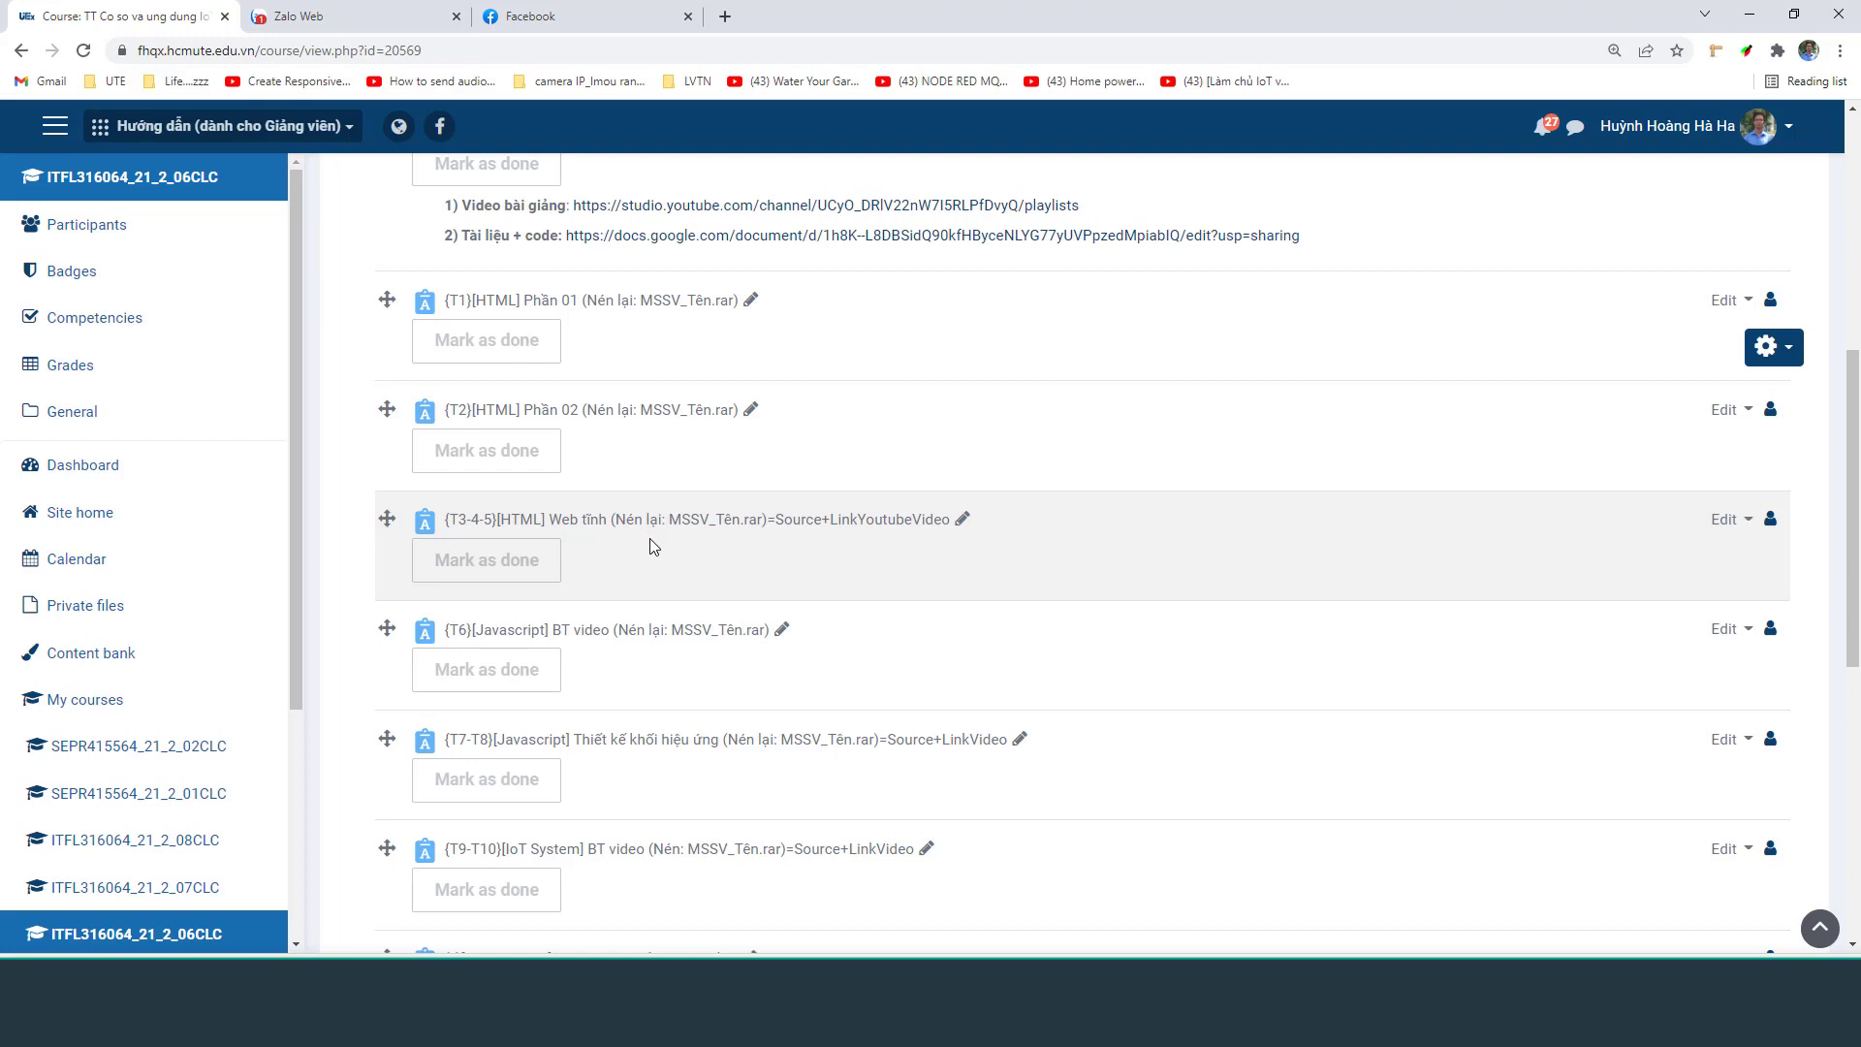
{"action": "left_click_drag", "start_coordinate": [998, 541], "coordinate": [592, 529]}
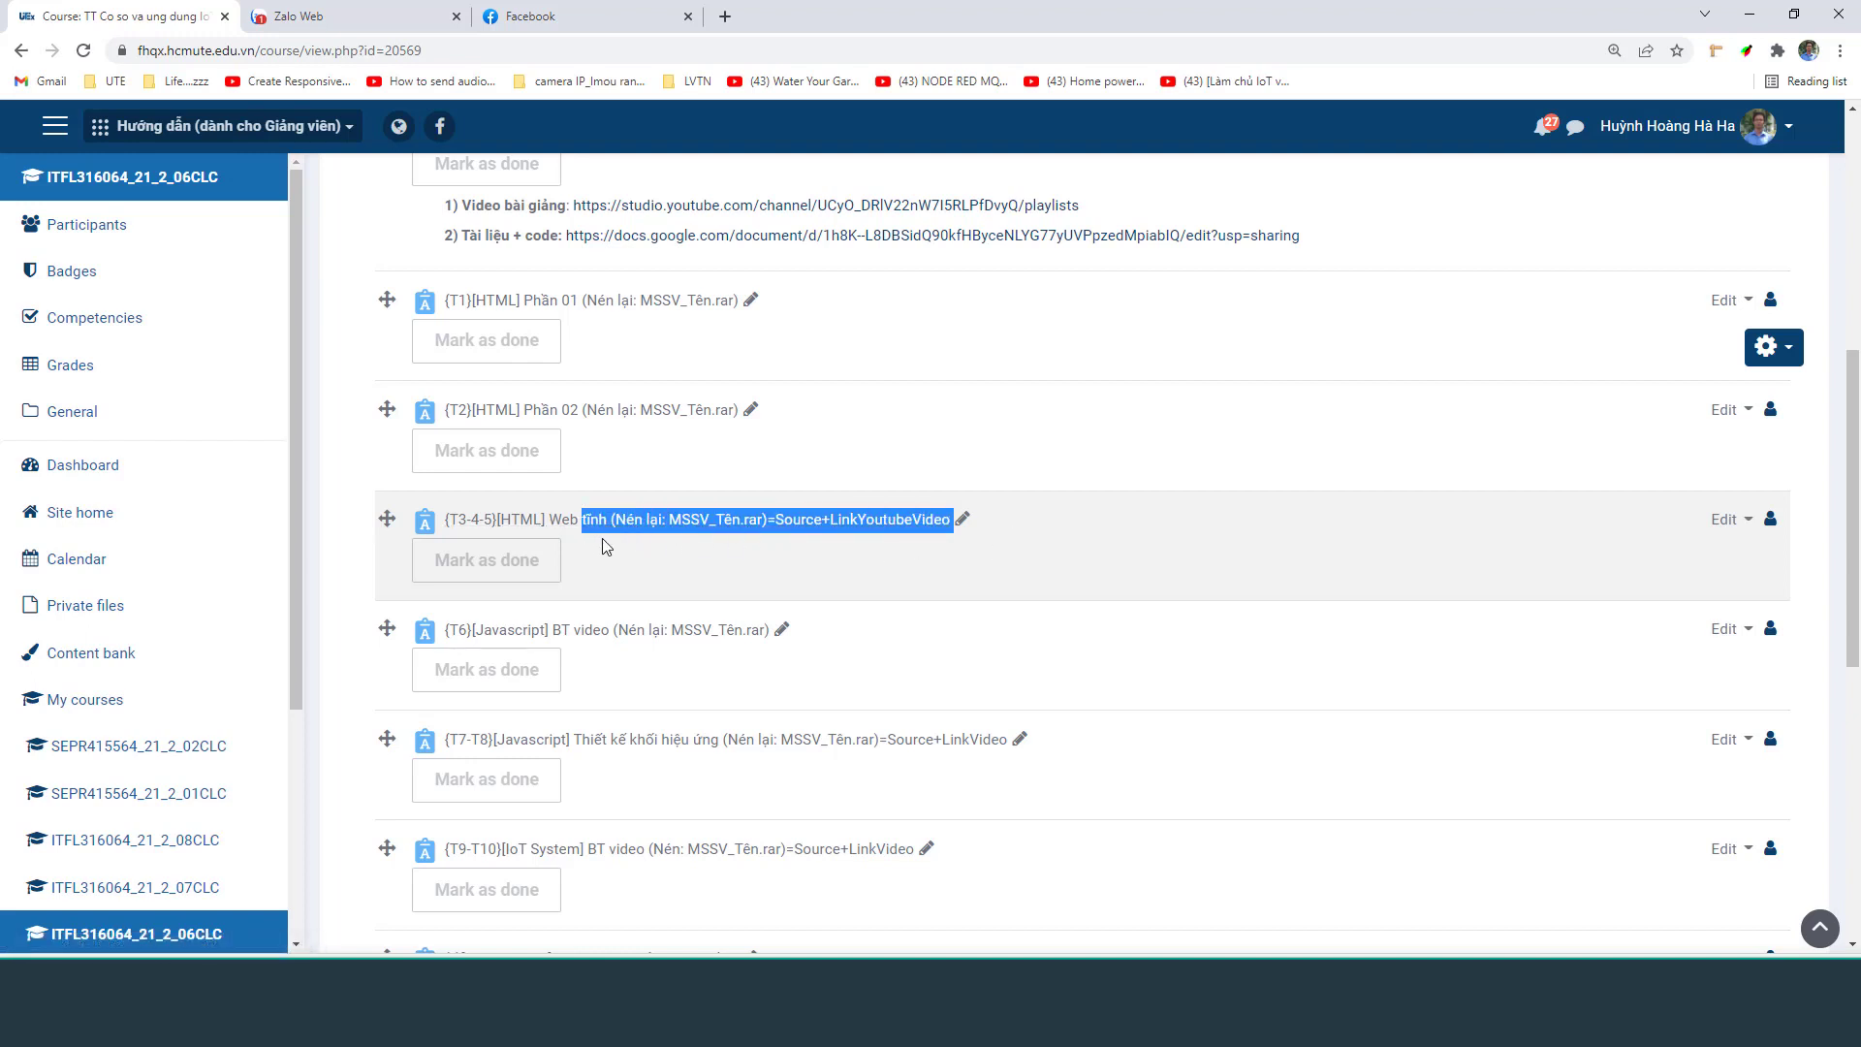
Switch to Google Drive, open the folder "Buổi 05_Hoàn thành web tĩnh" and select the file "Link tổng hợp video demo"
{"action": "key", "text": "alt+Tab"}
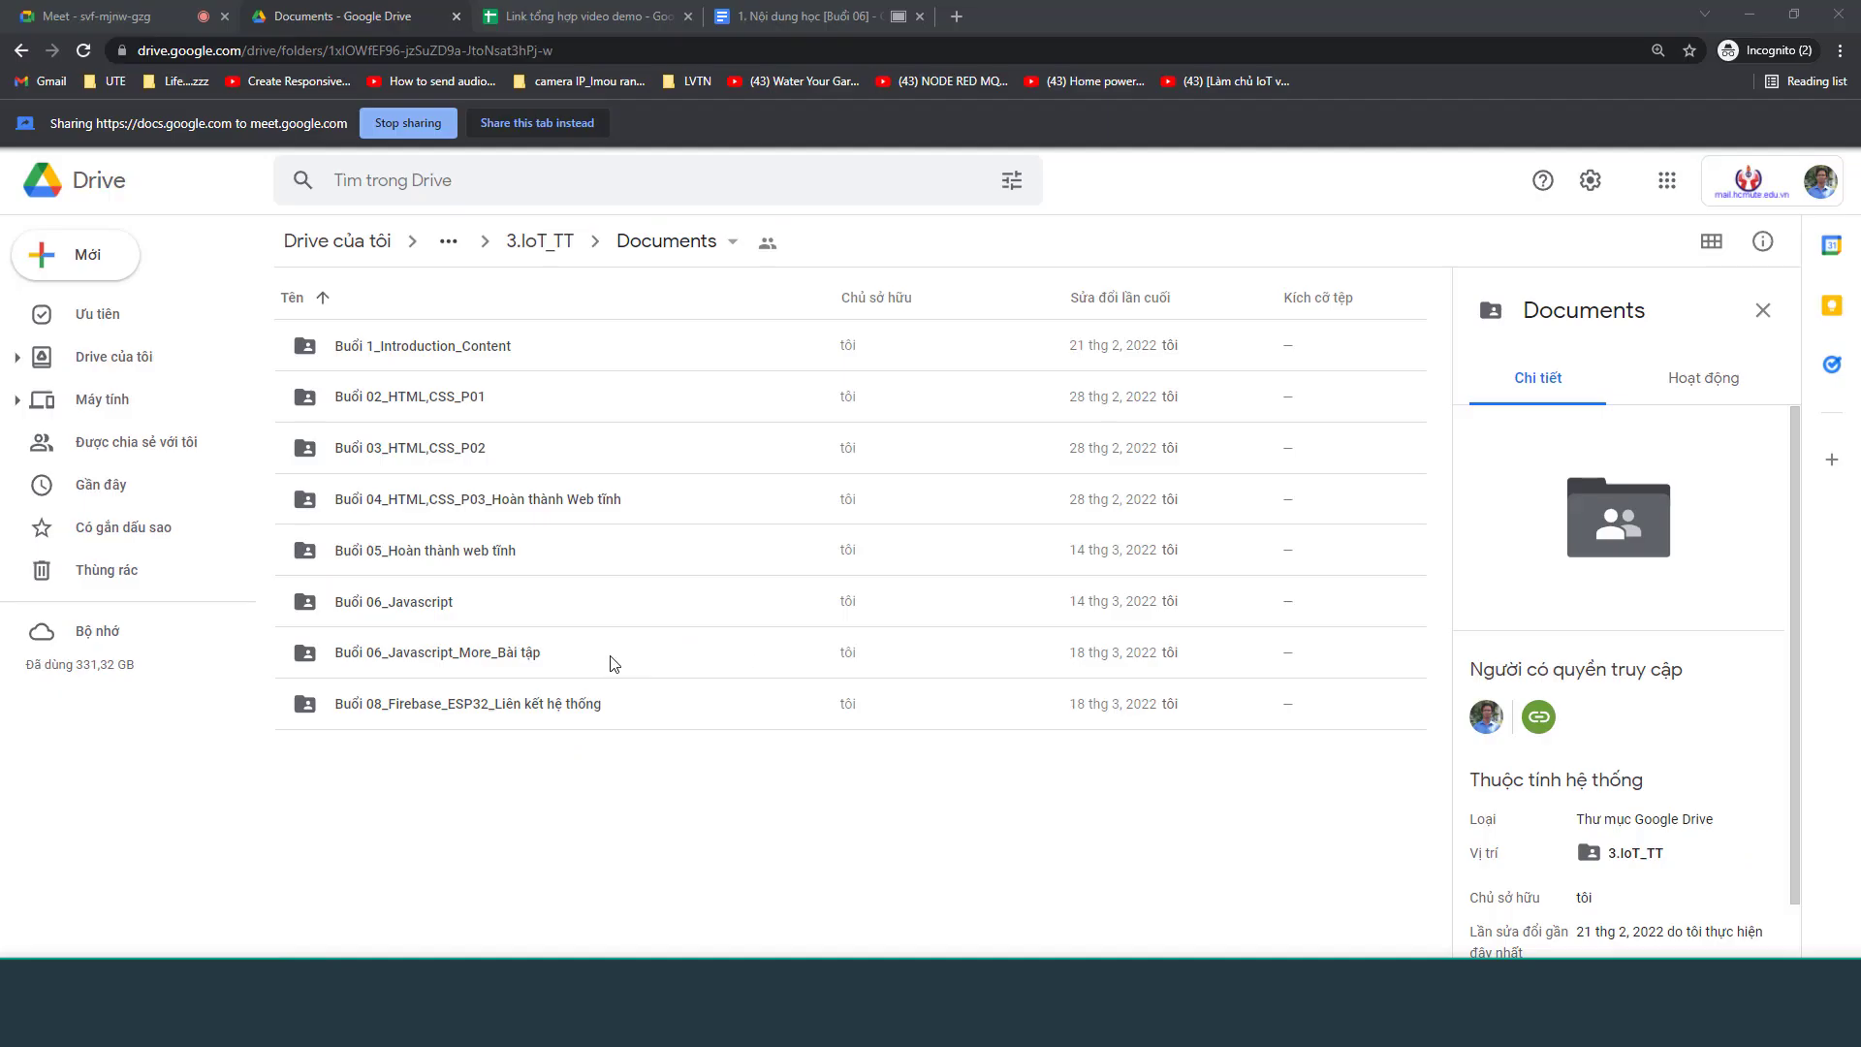
{"action": "left_click", "coordinate": [413, 560]}
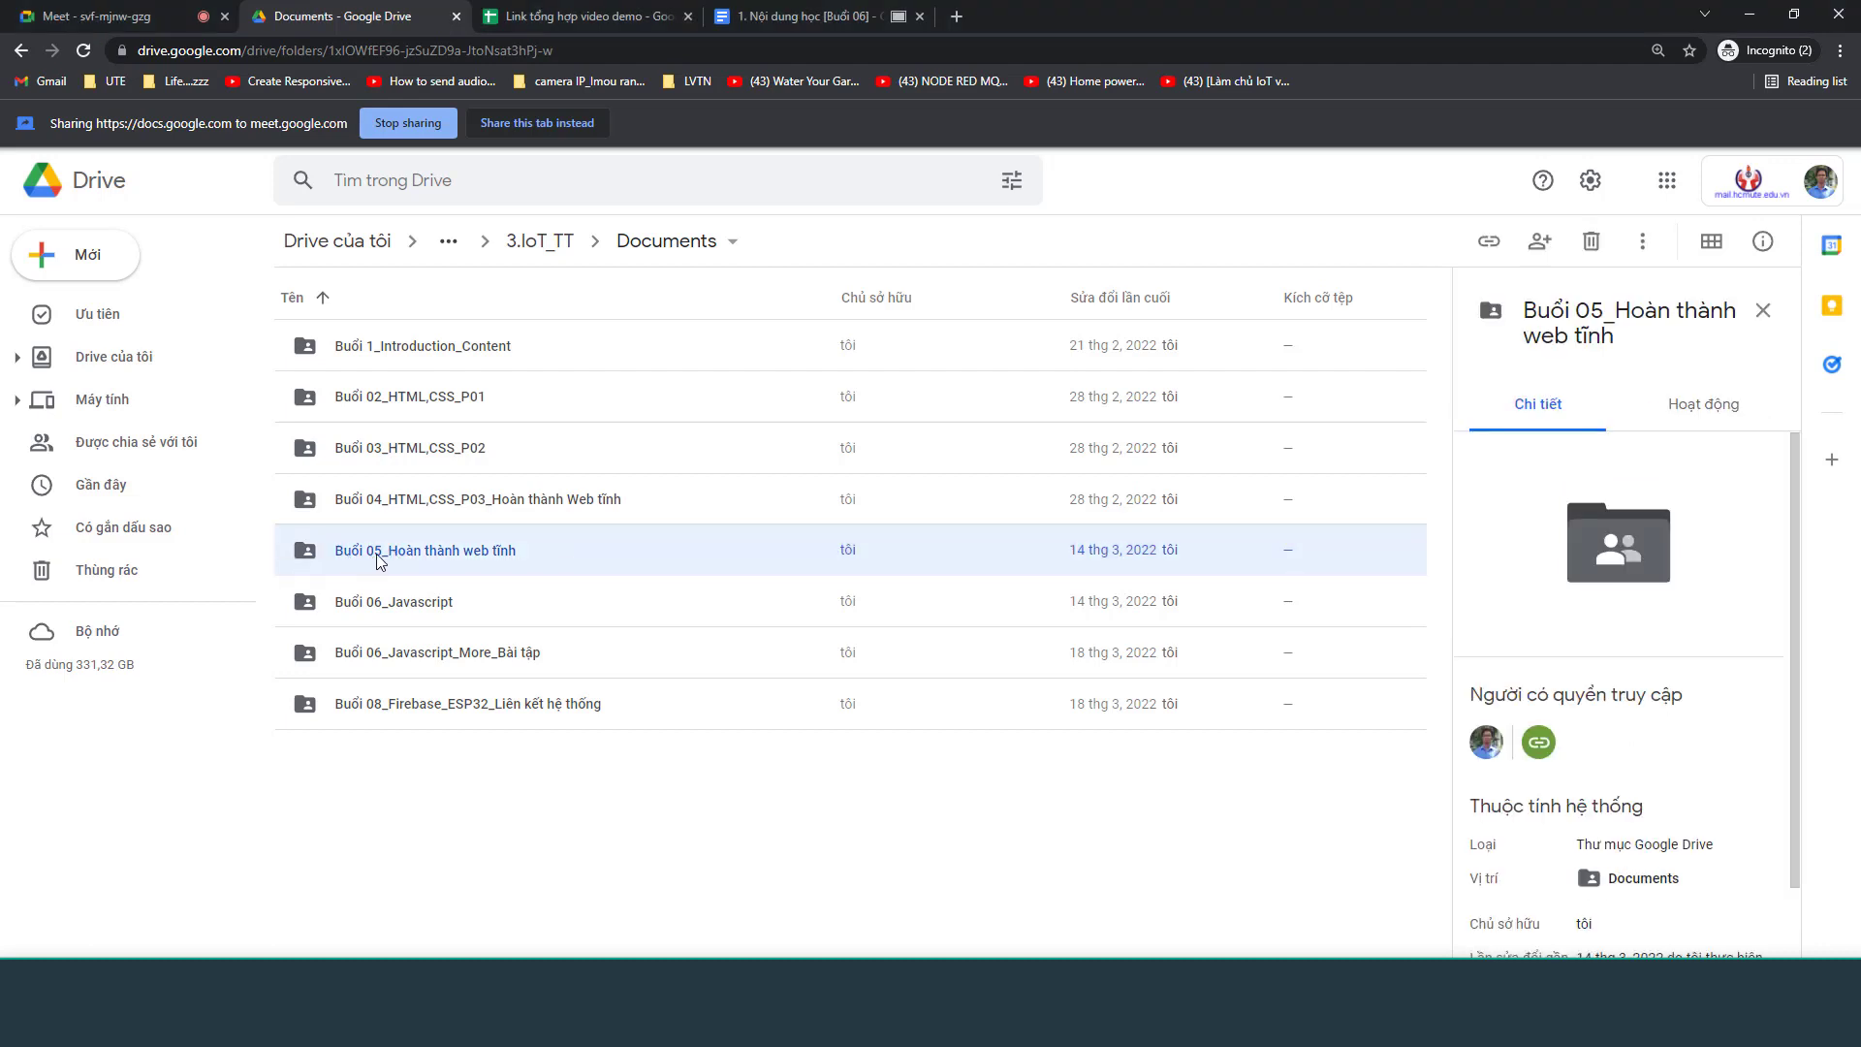
{"action": "double_click", "coordinate": [419, 557]}
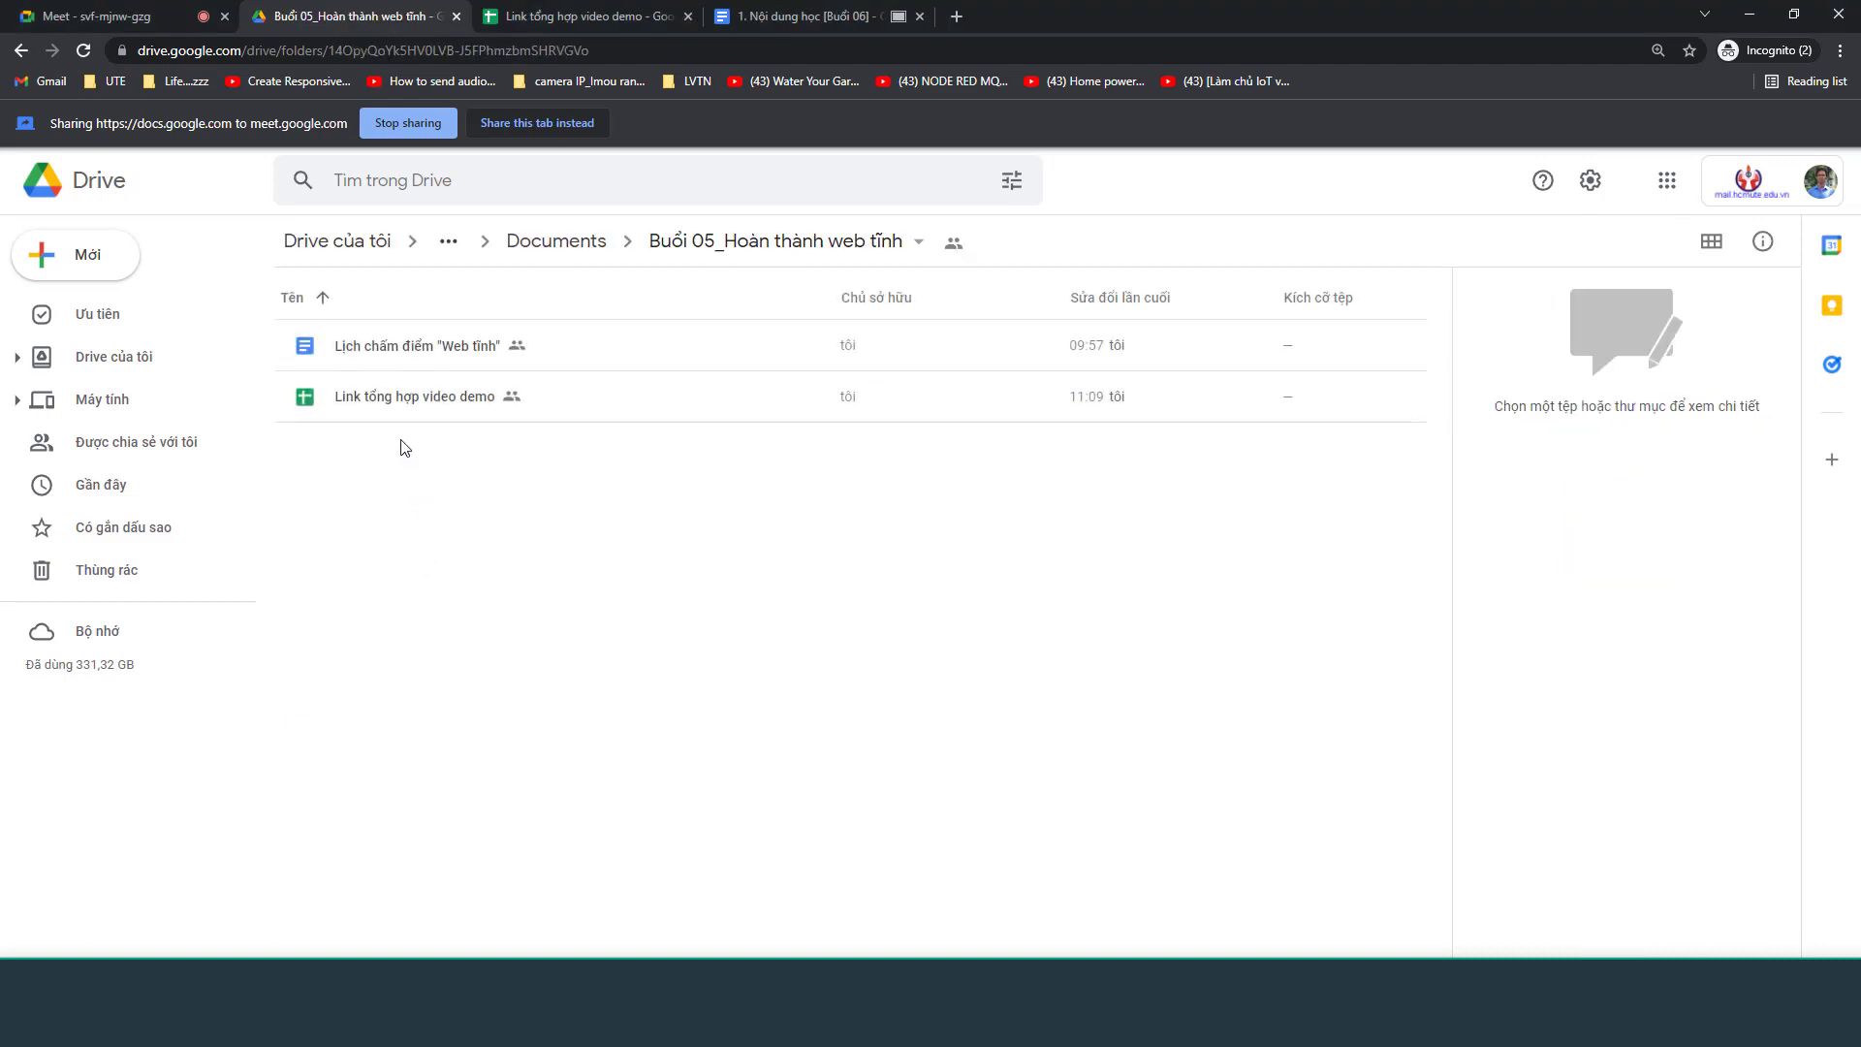
{"action": "left_click", "coordinate": [366, 414]}
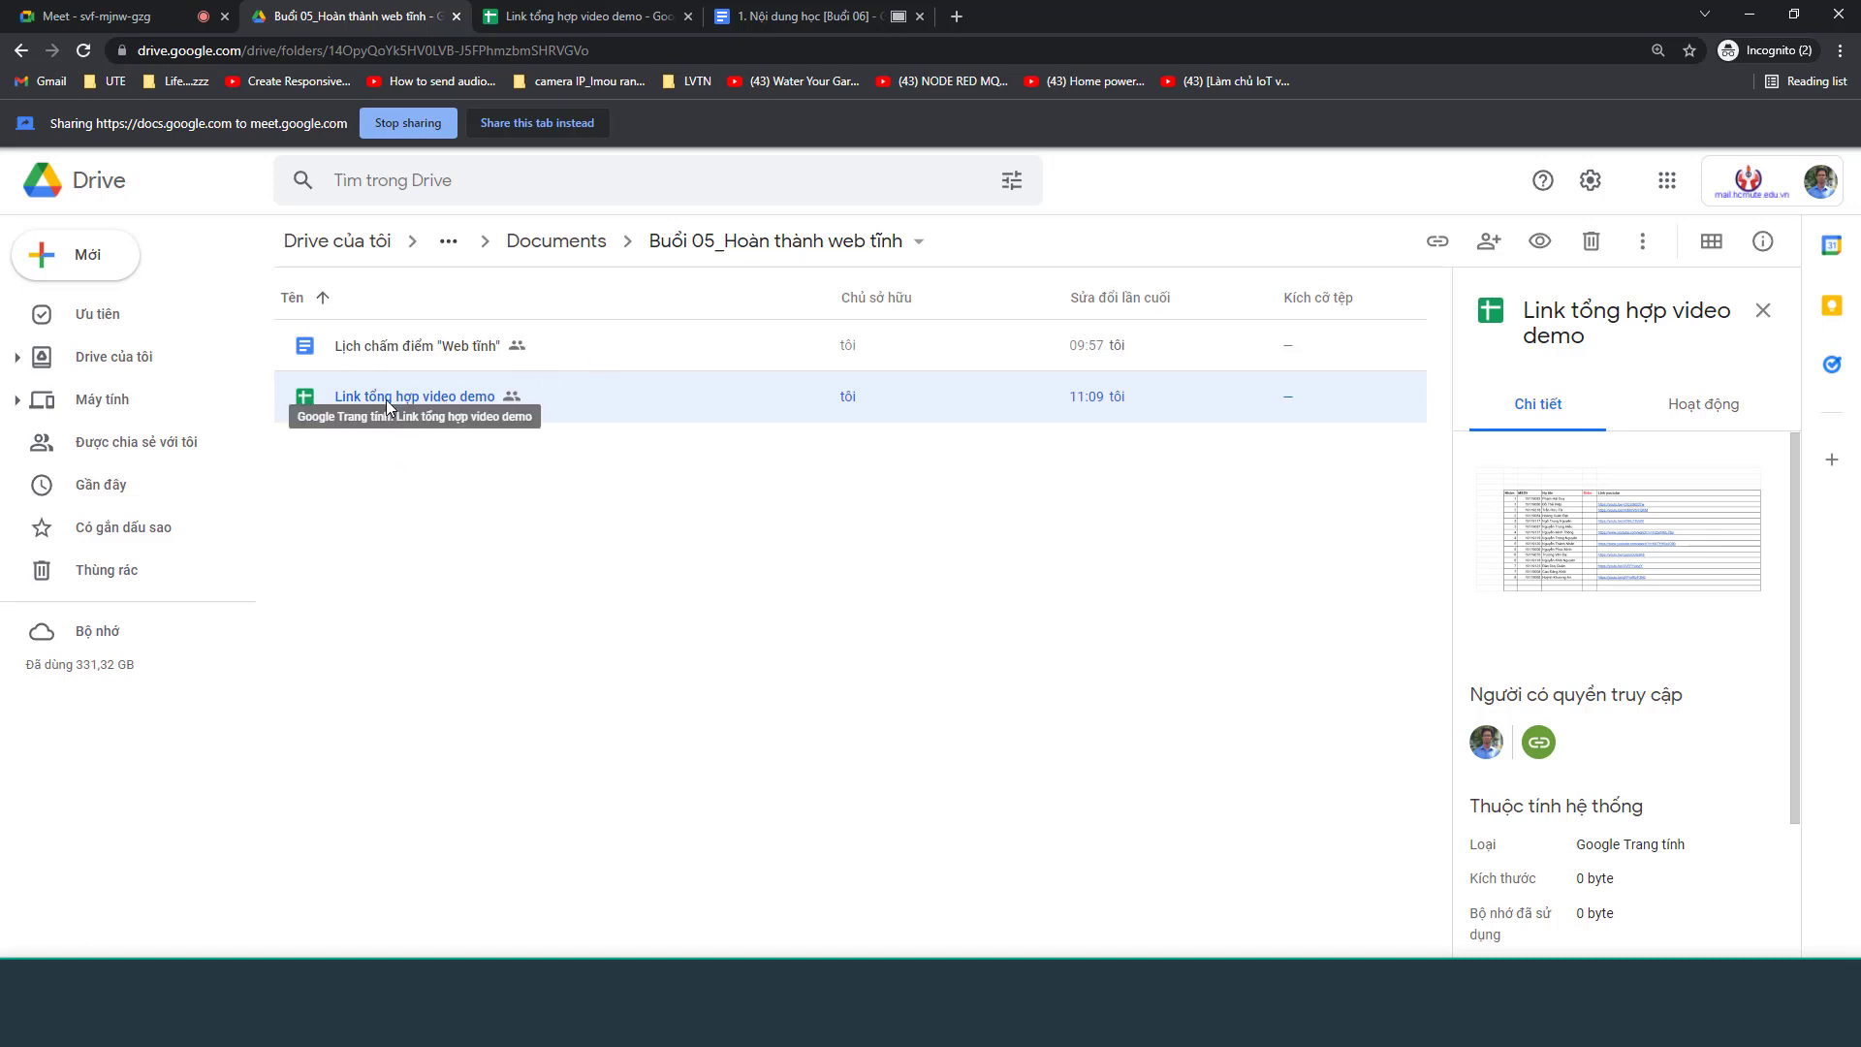
Look through the class sheets of the "Link tổng hợp video demo" spreadsheet, checking the group, student and YouTube link columns
{"action": "left_click", "coordinate": [548, 13]}
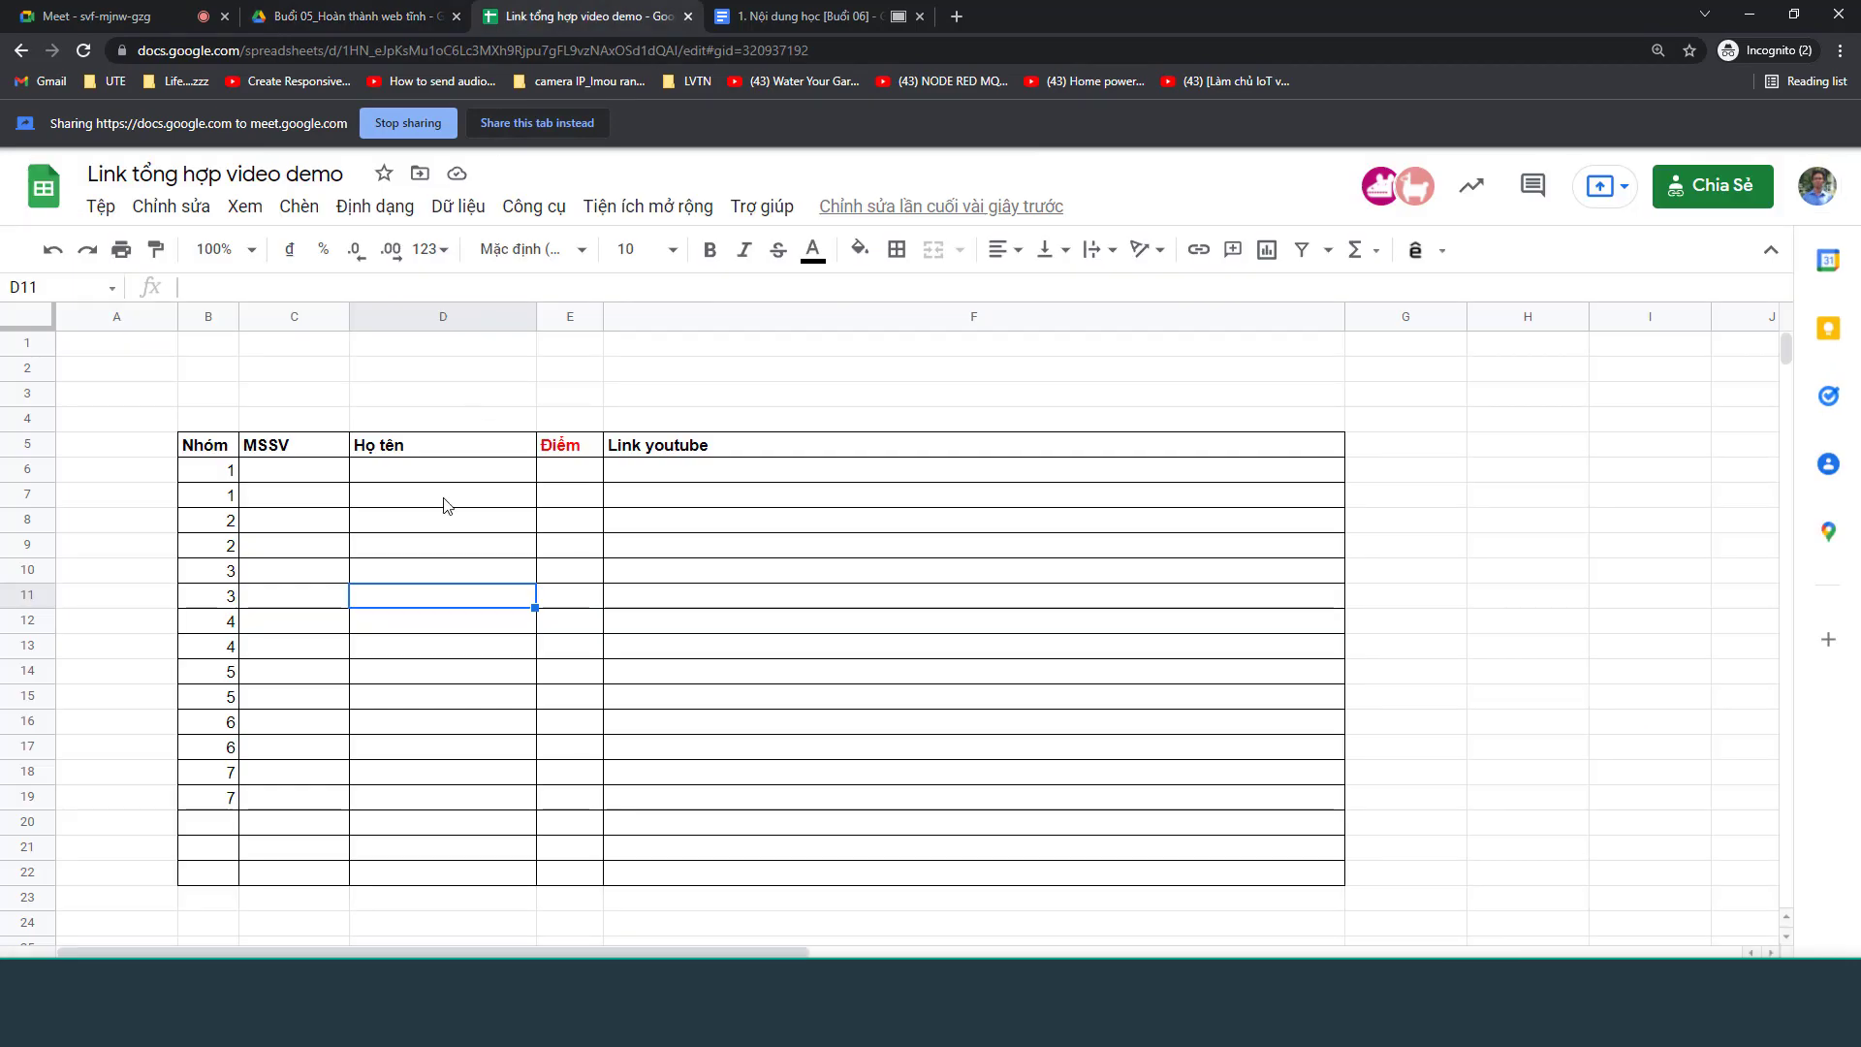
{"action": "key", "text": "ctrl+Page_Up"}
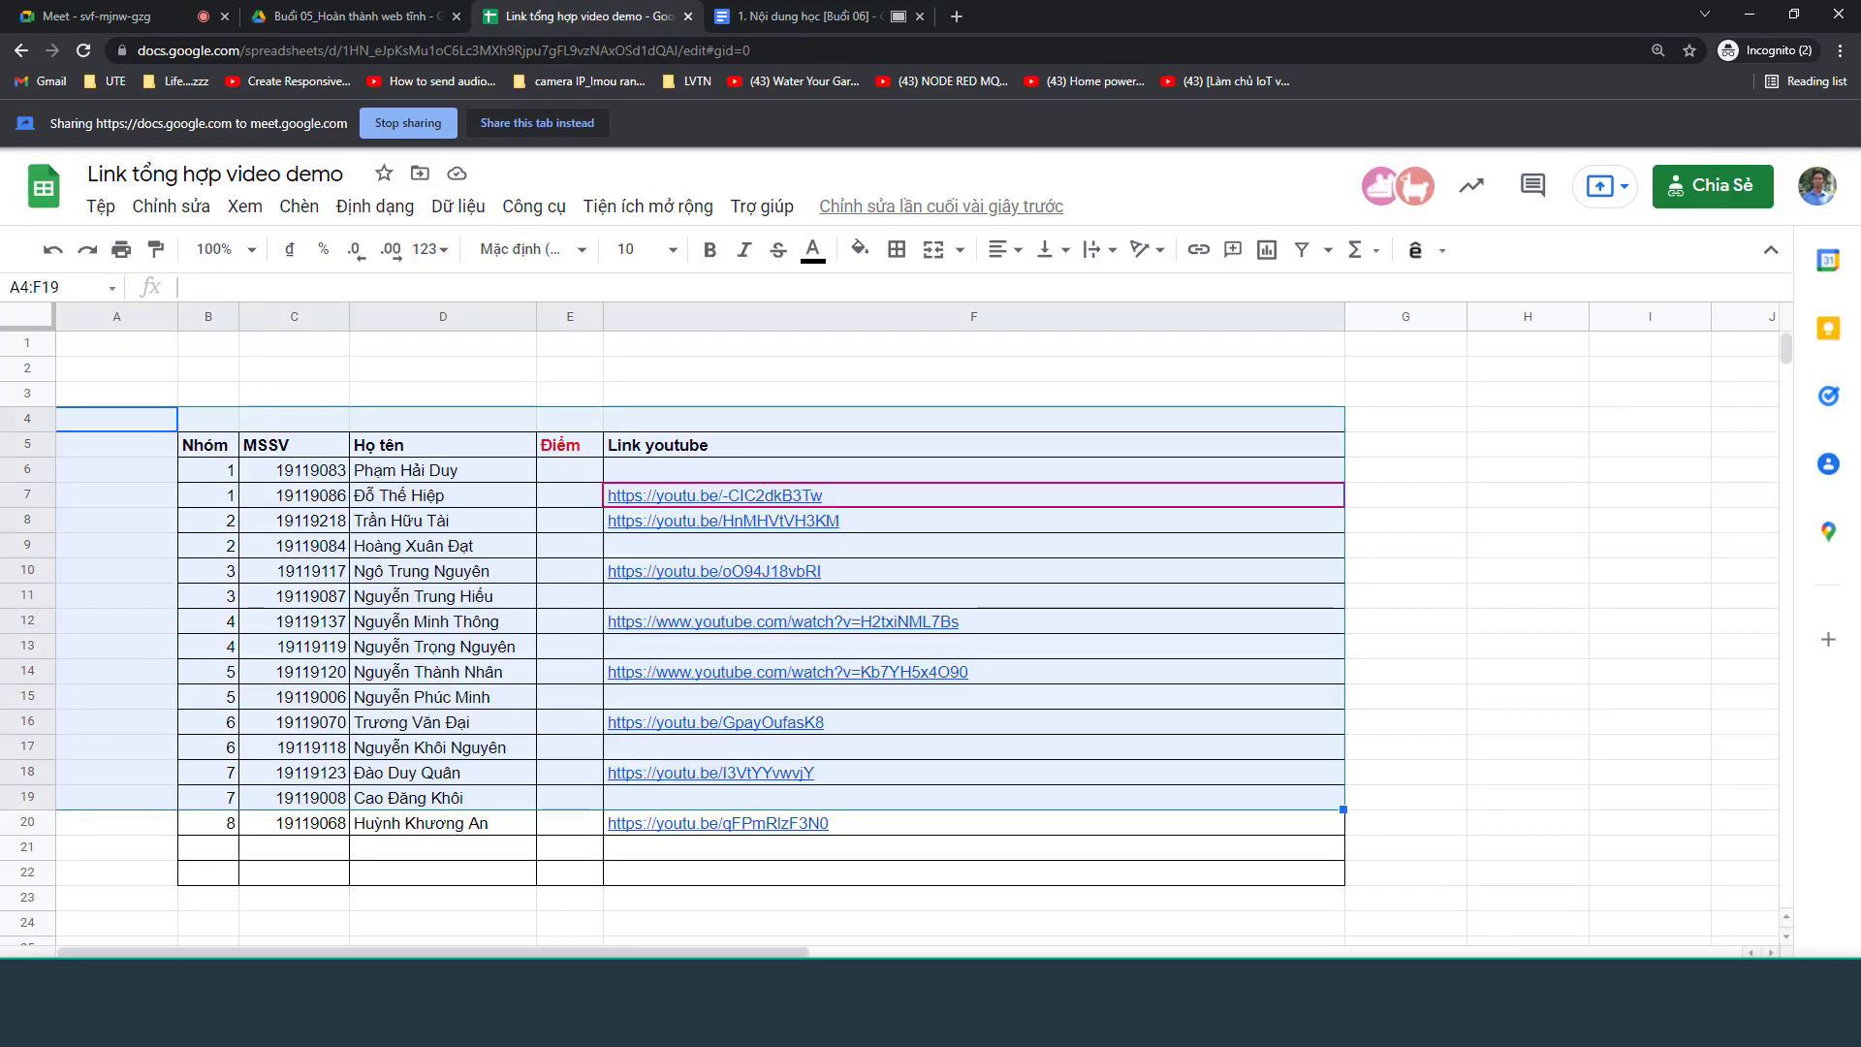
{"action": "key", "text": "ctrl+Page_Down"}
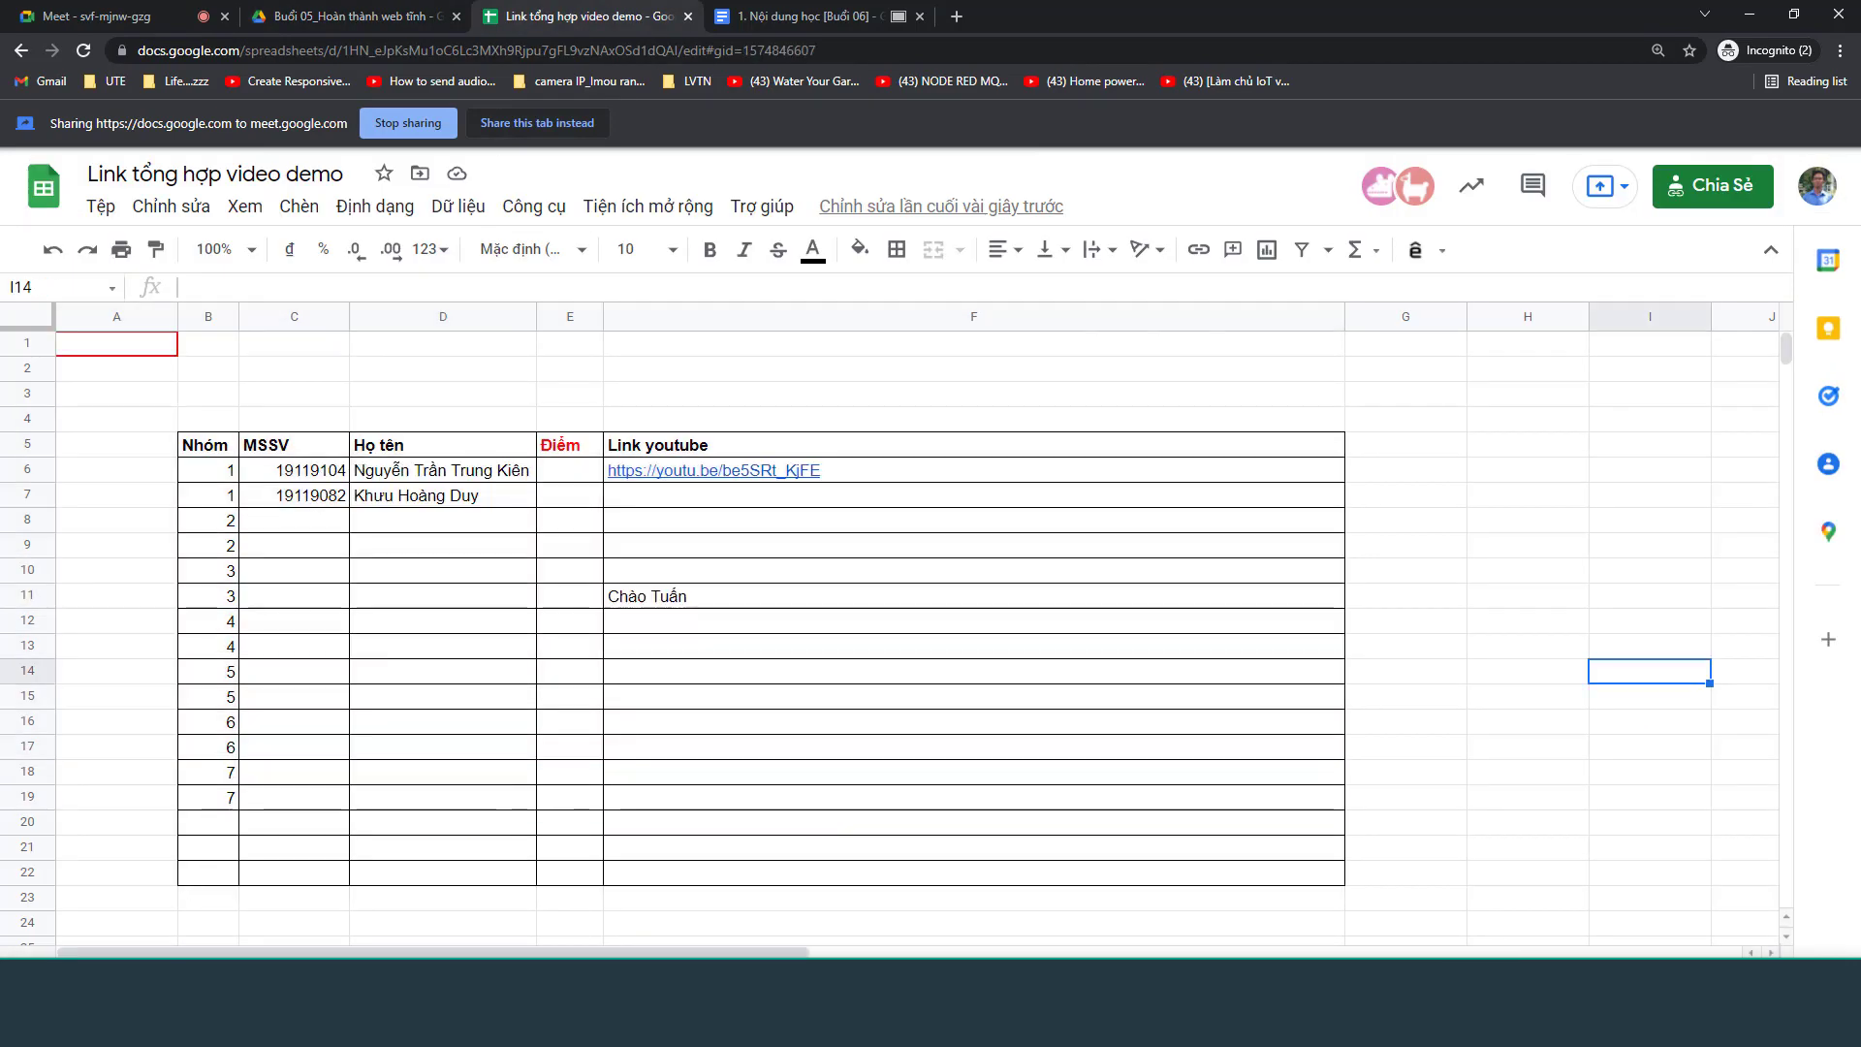
{"action": "left_click", "coordinate": [442, 595]}
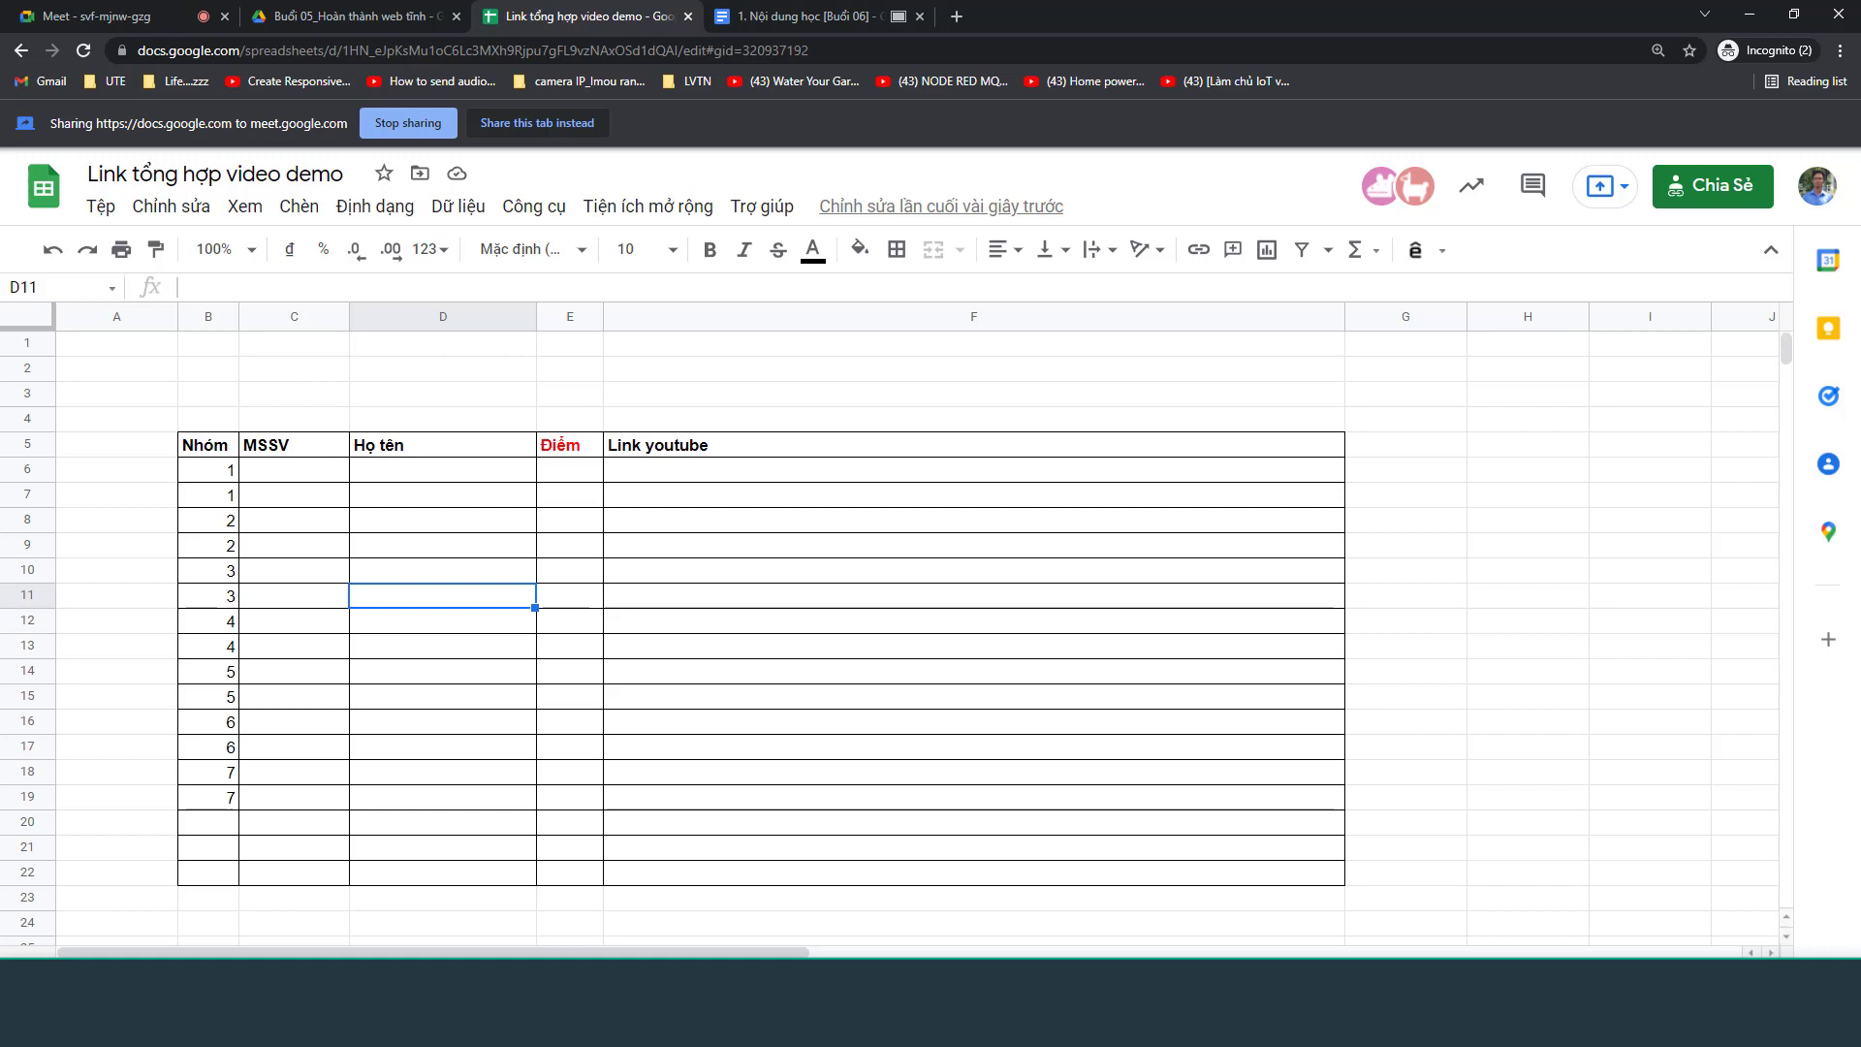
{"action": "key", "text": "ctrl+Page_Up"}
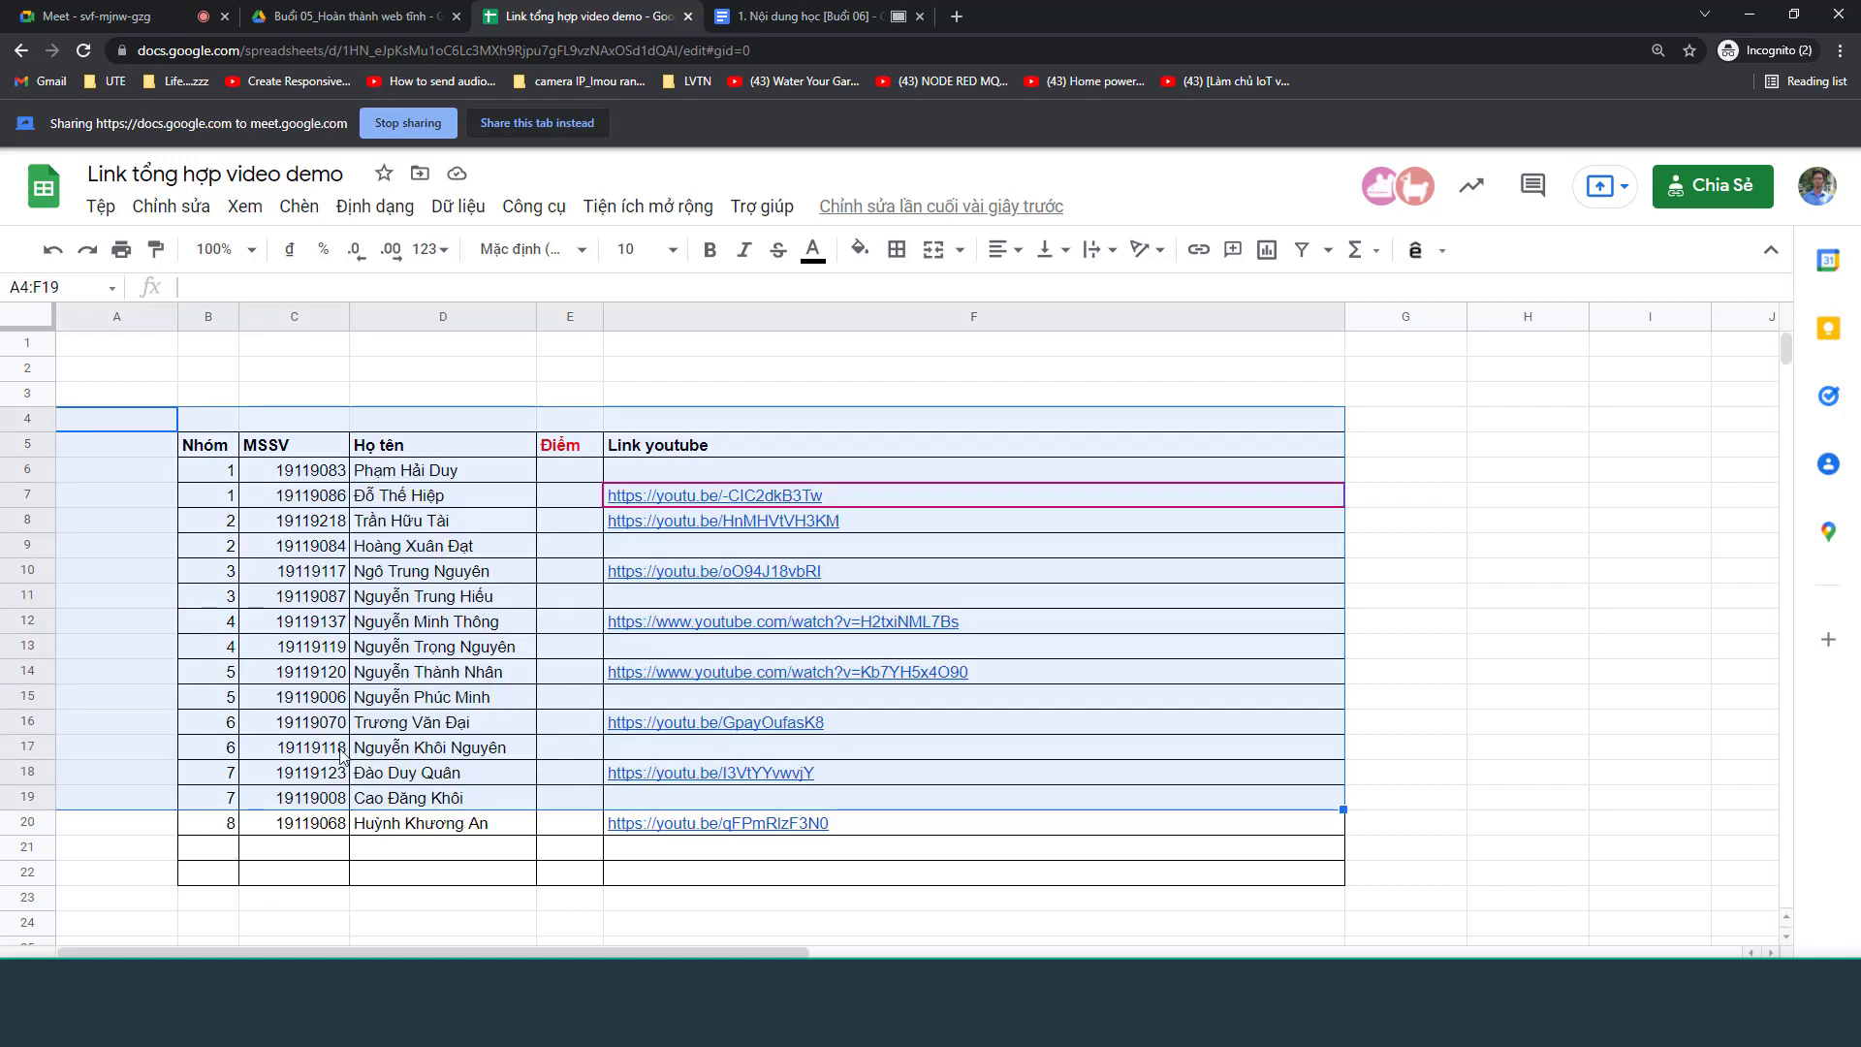
{"action": "left_click", "coordinate": [383, 521]}
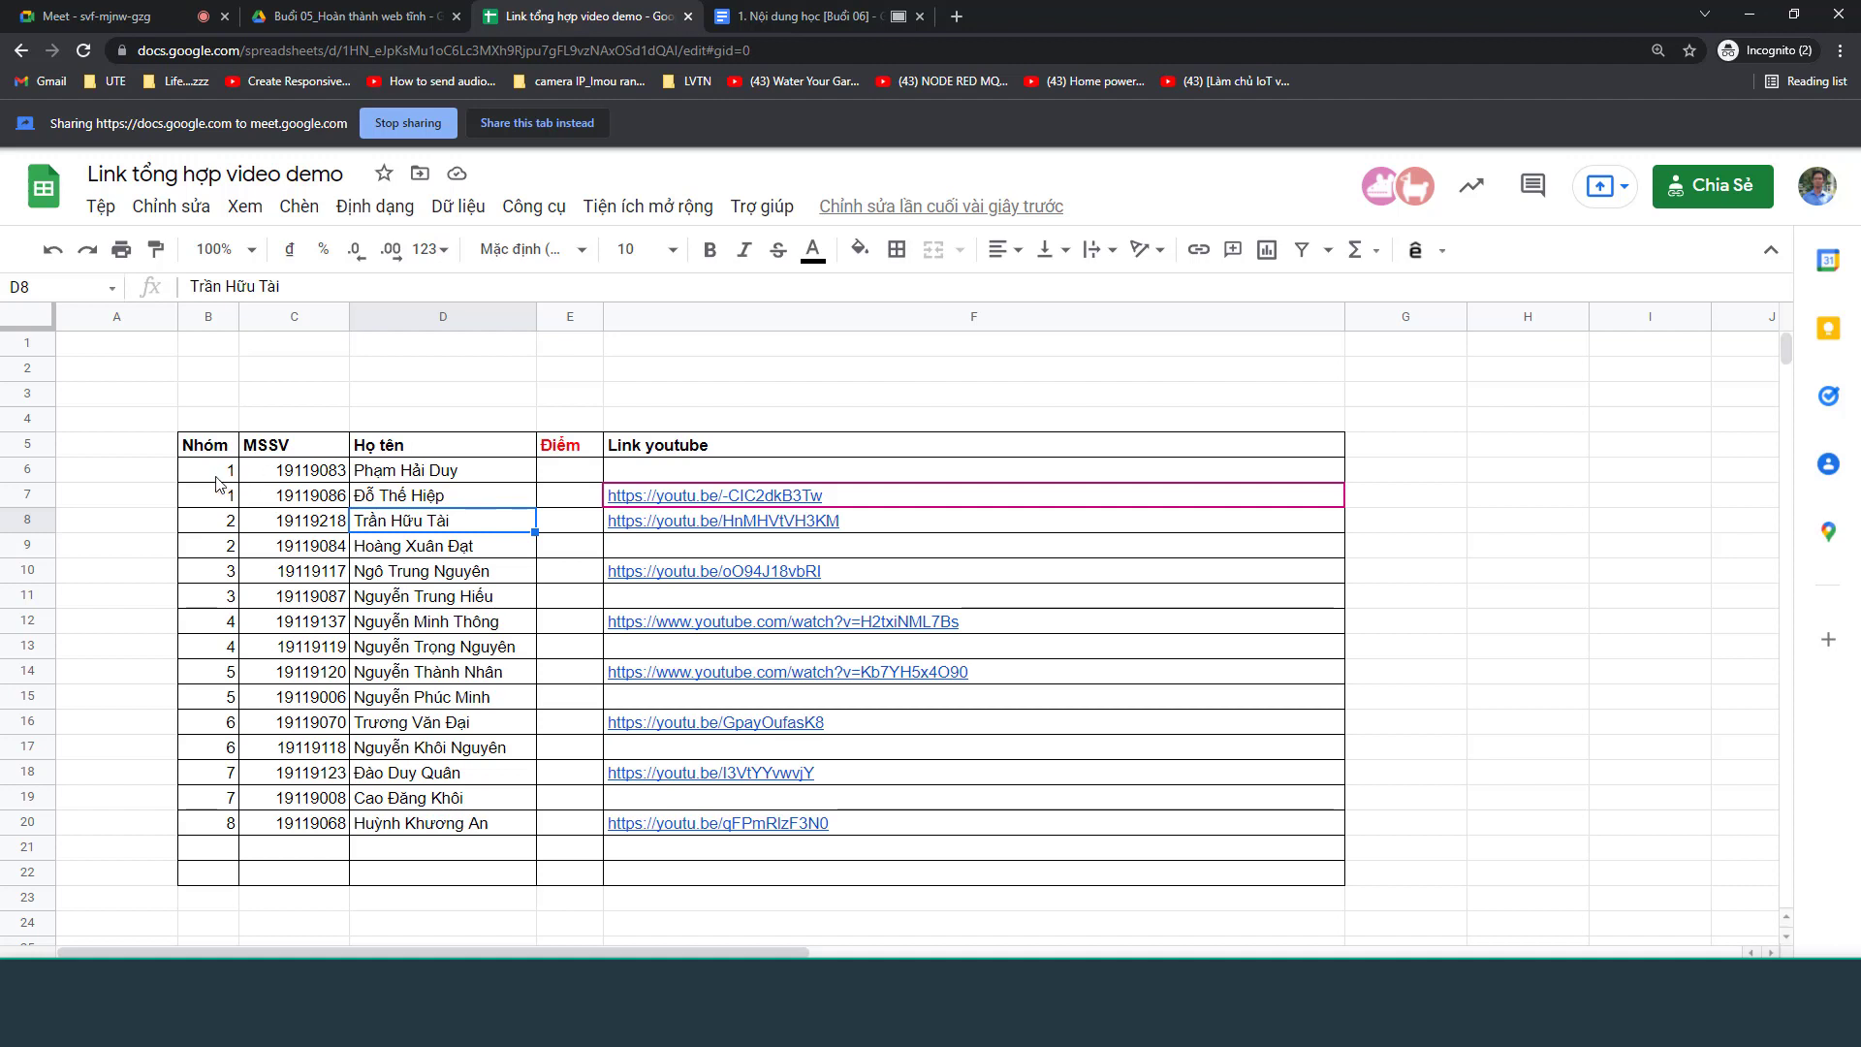
{"action": "left_click", "coordinate": [417, 480]}
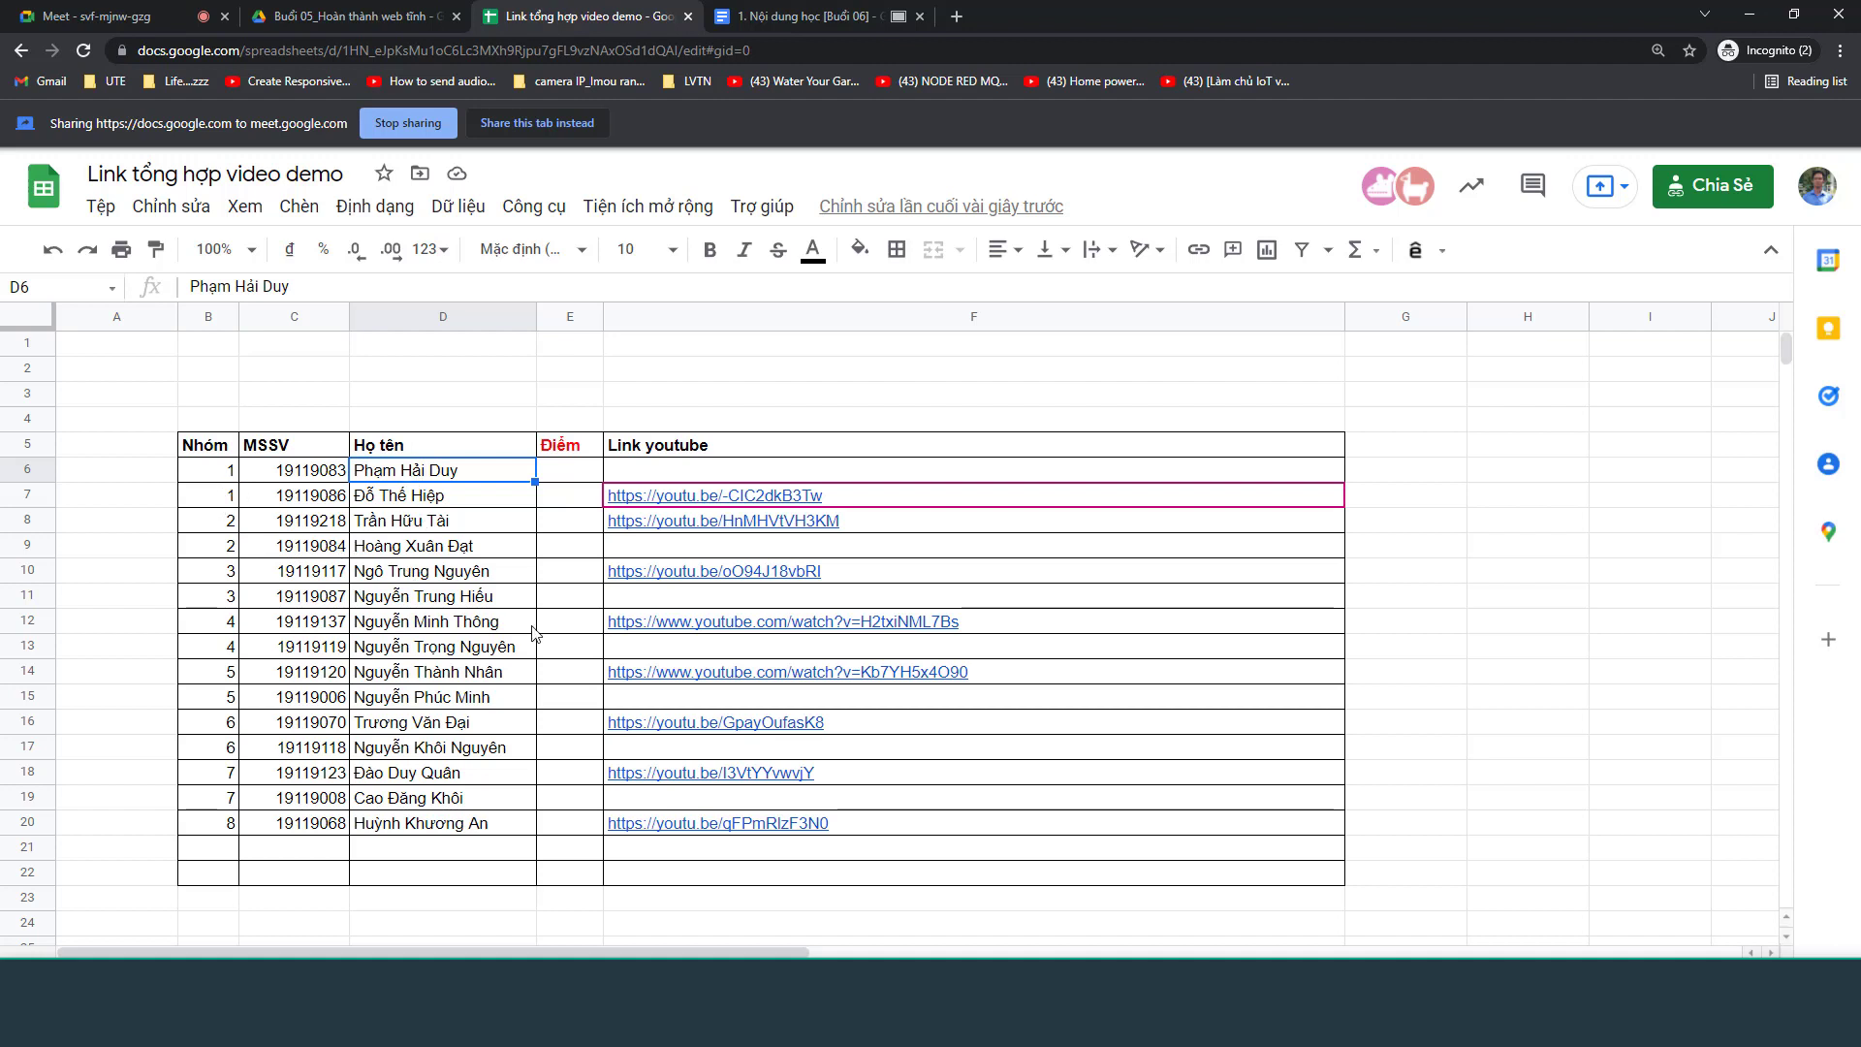
{"action": "key", "text": "ctrl+shift+Page_Down"}
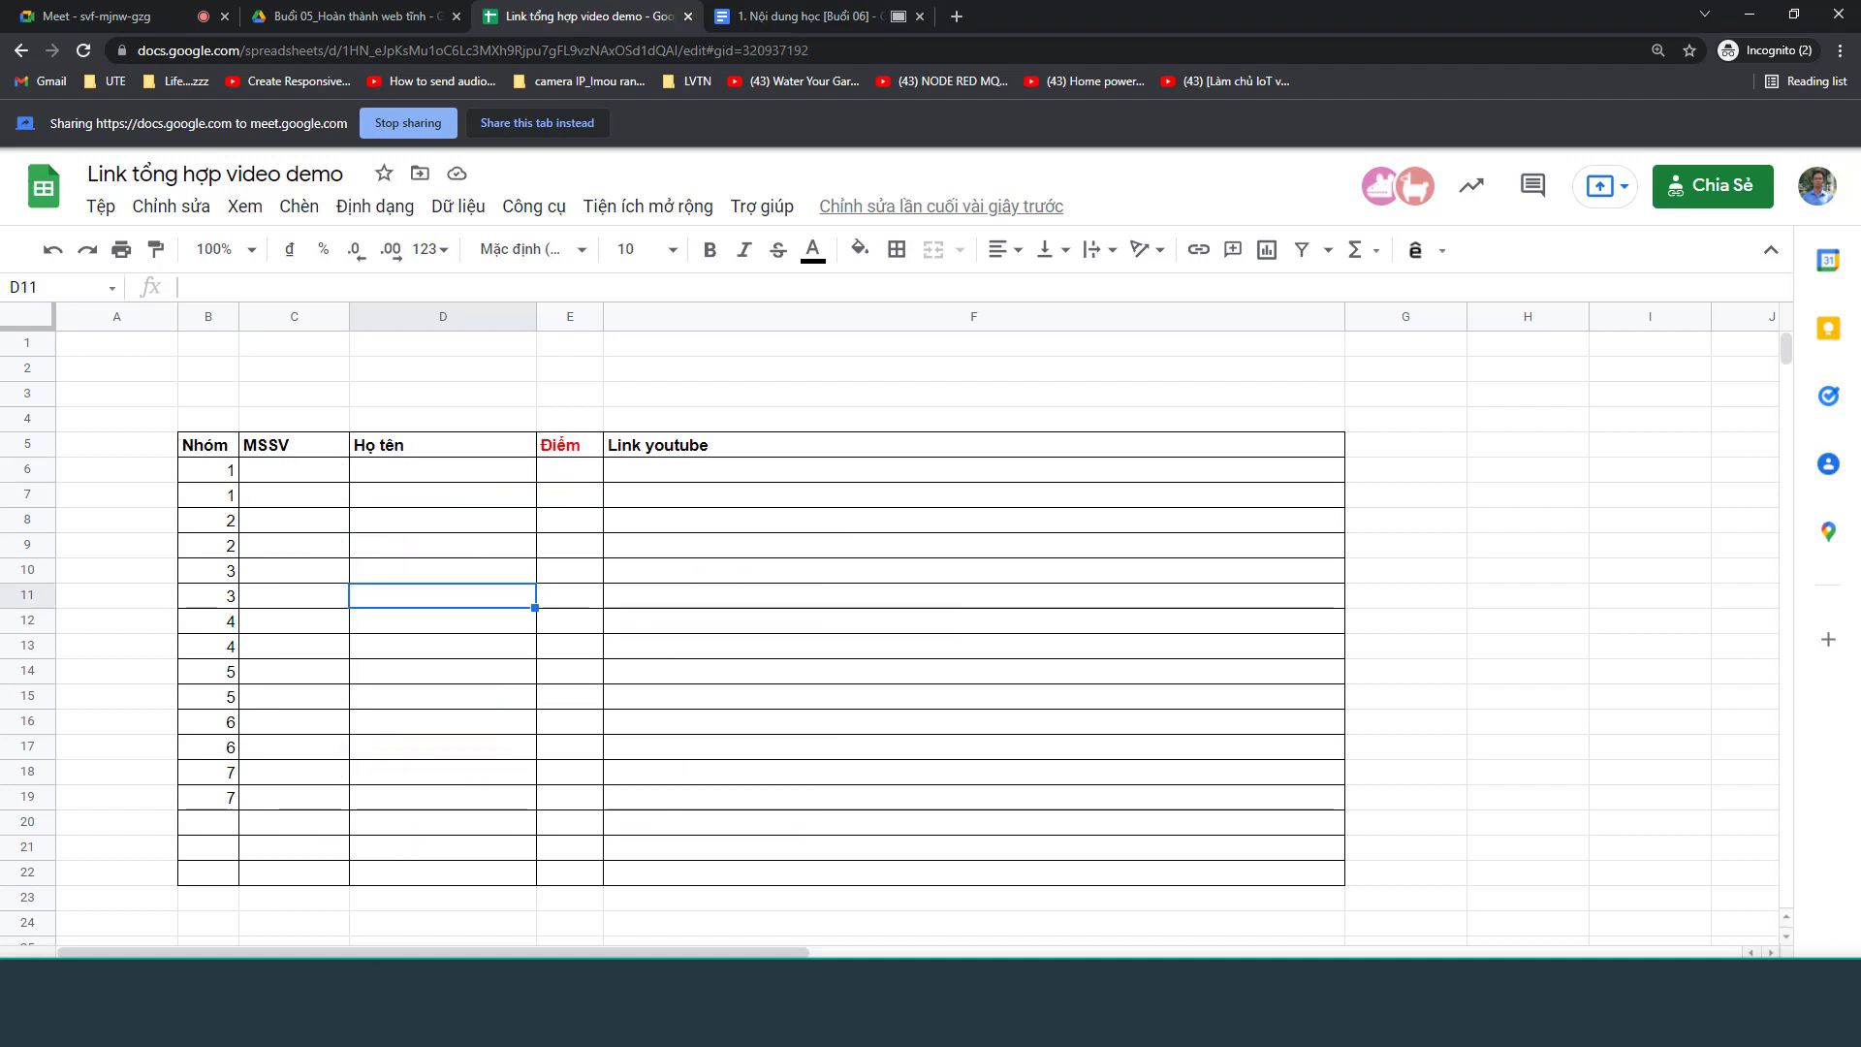
Point out group 1's student ID and YouTube link cells in the spreadsheet, and recheck the T3-4-5 assignment on the Moodle site
{"action": "left_click", "coordinate": [300, 473]}
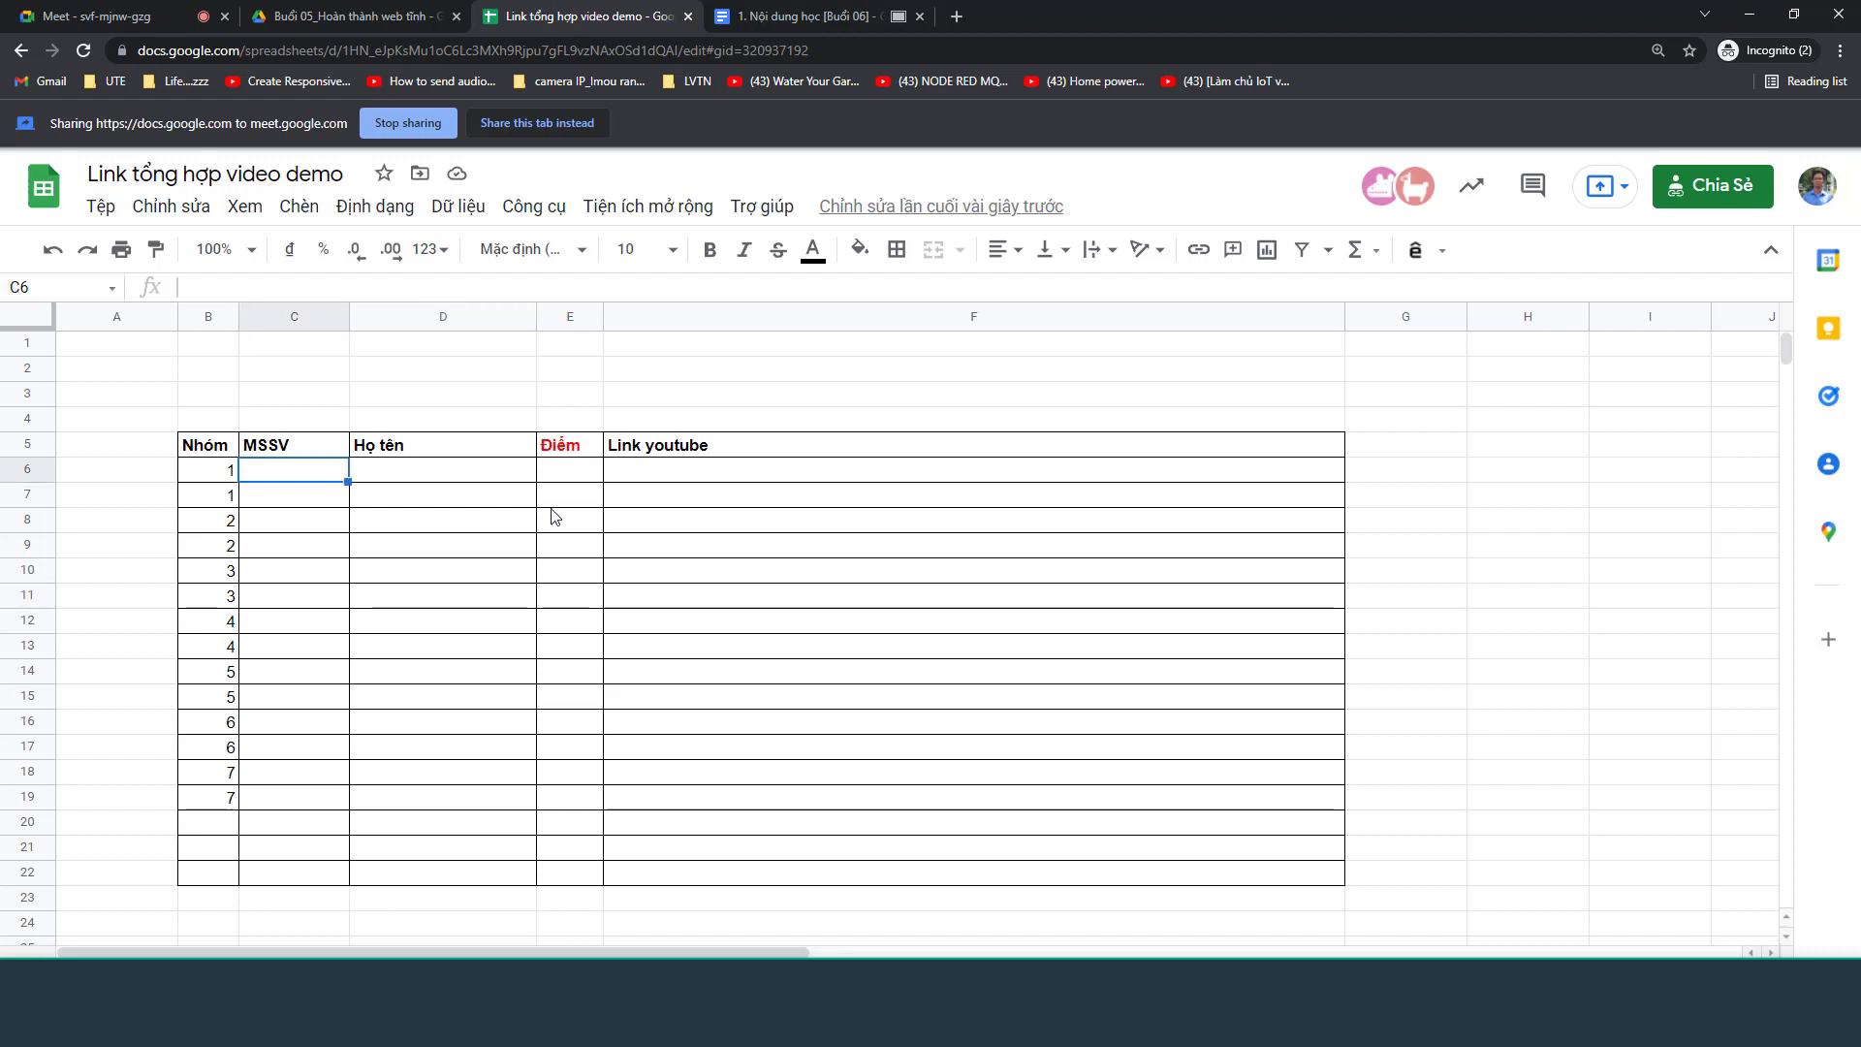
{"action": "left_click", "coordinate": [683, 475]}
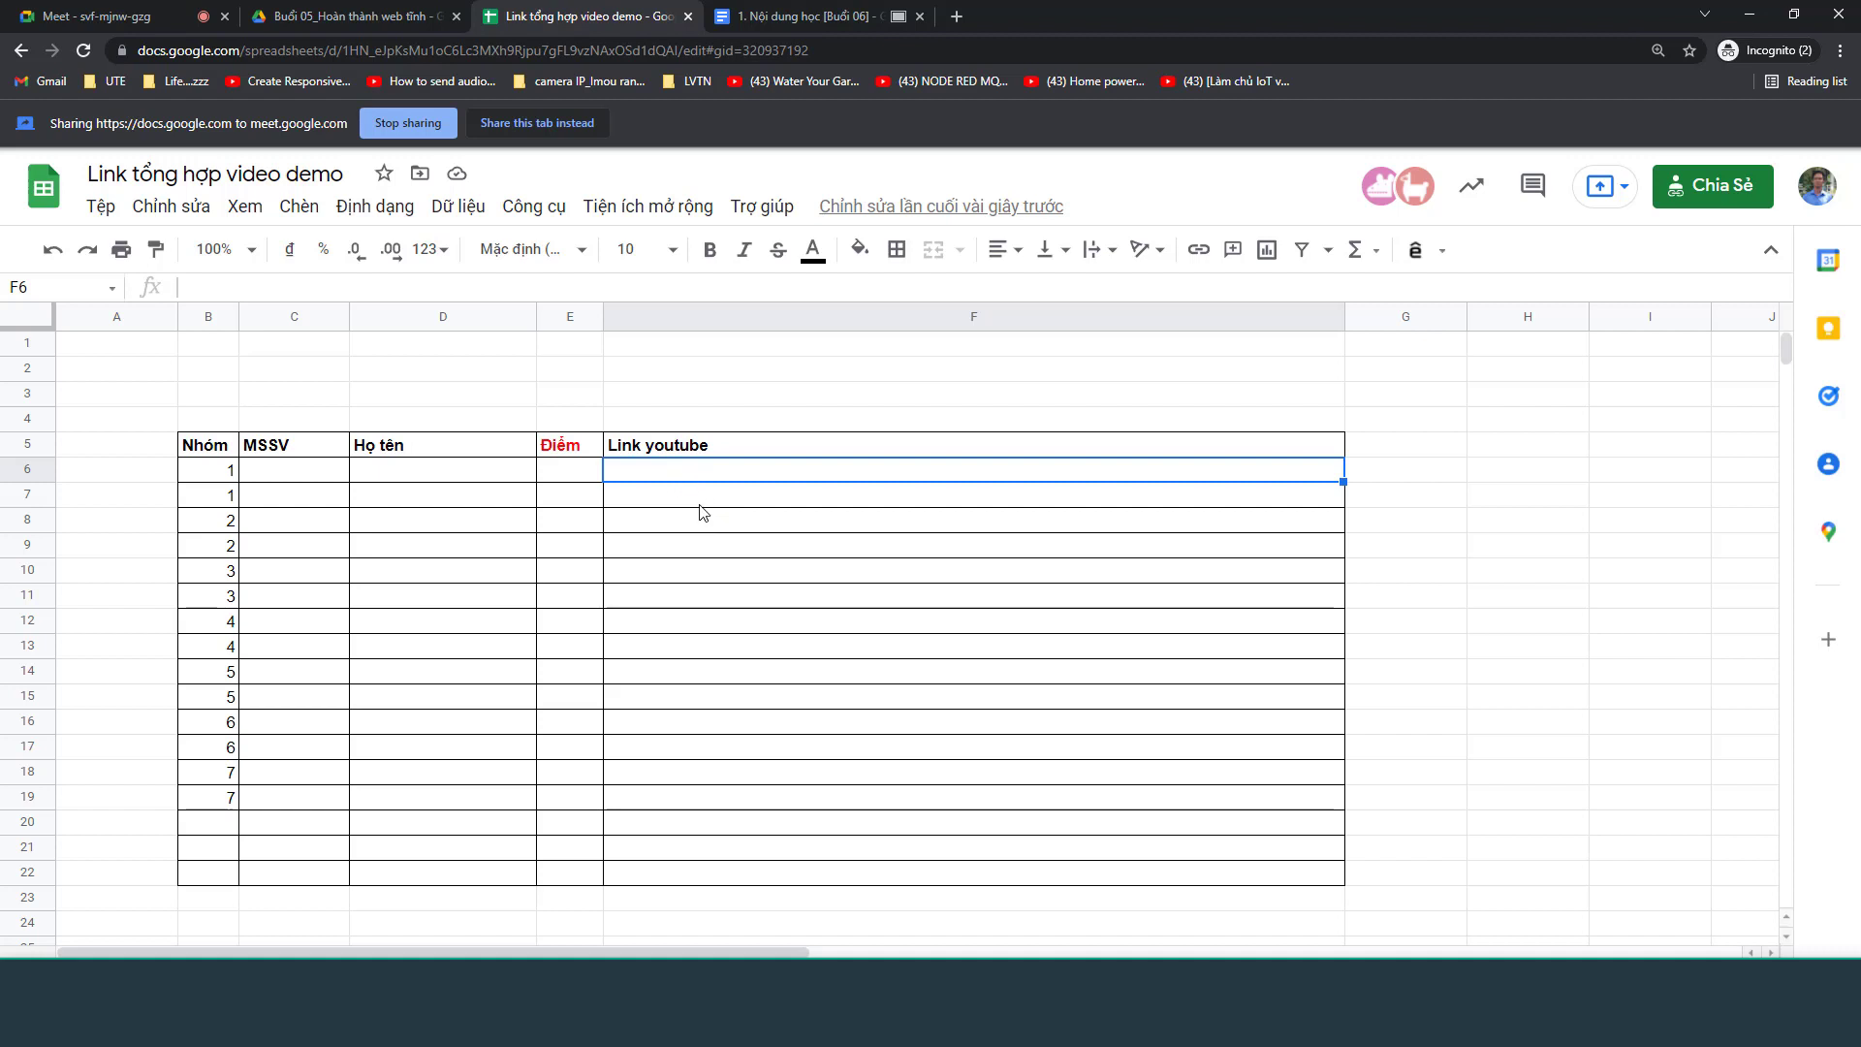
{"action": "left_click", "coordinate": [700, 503]}
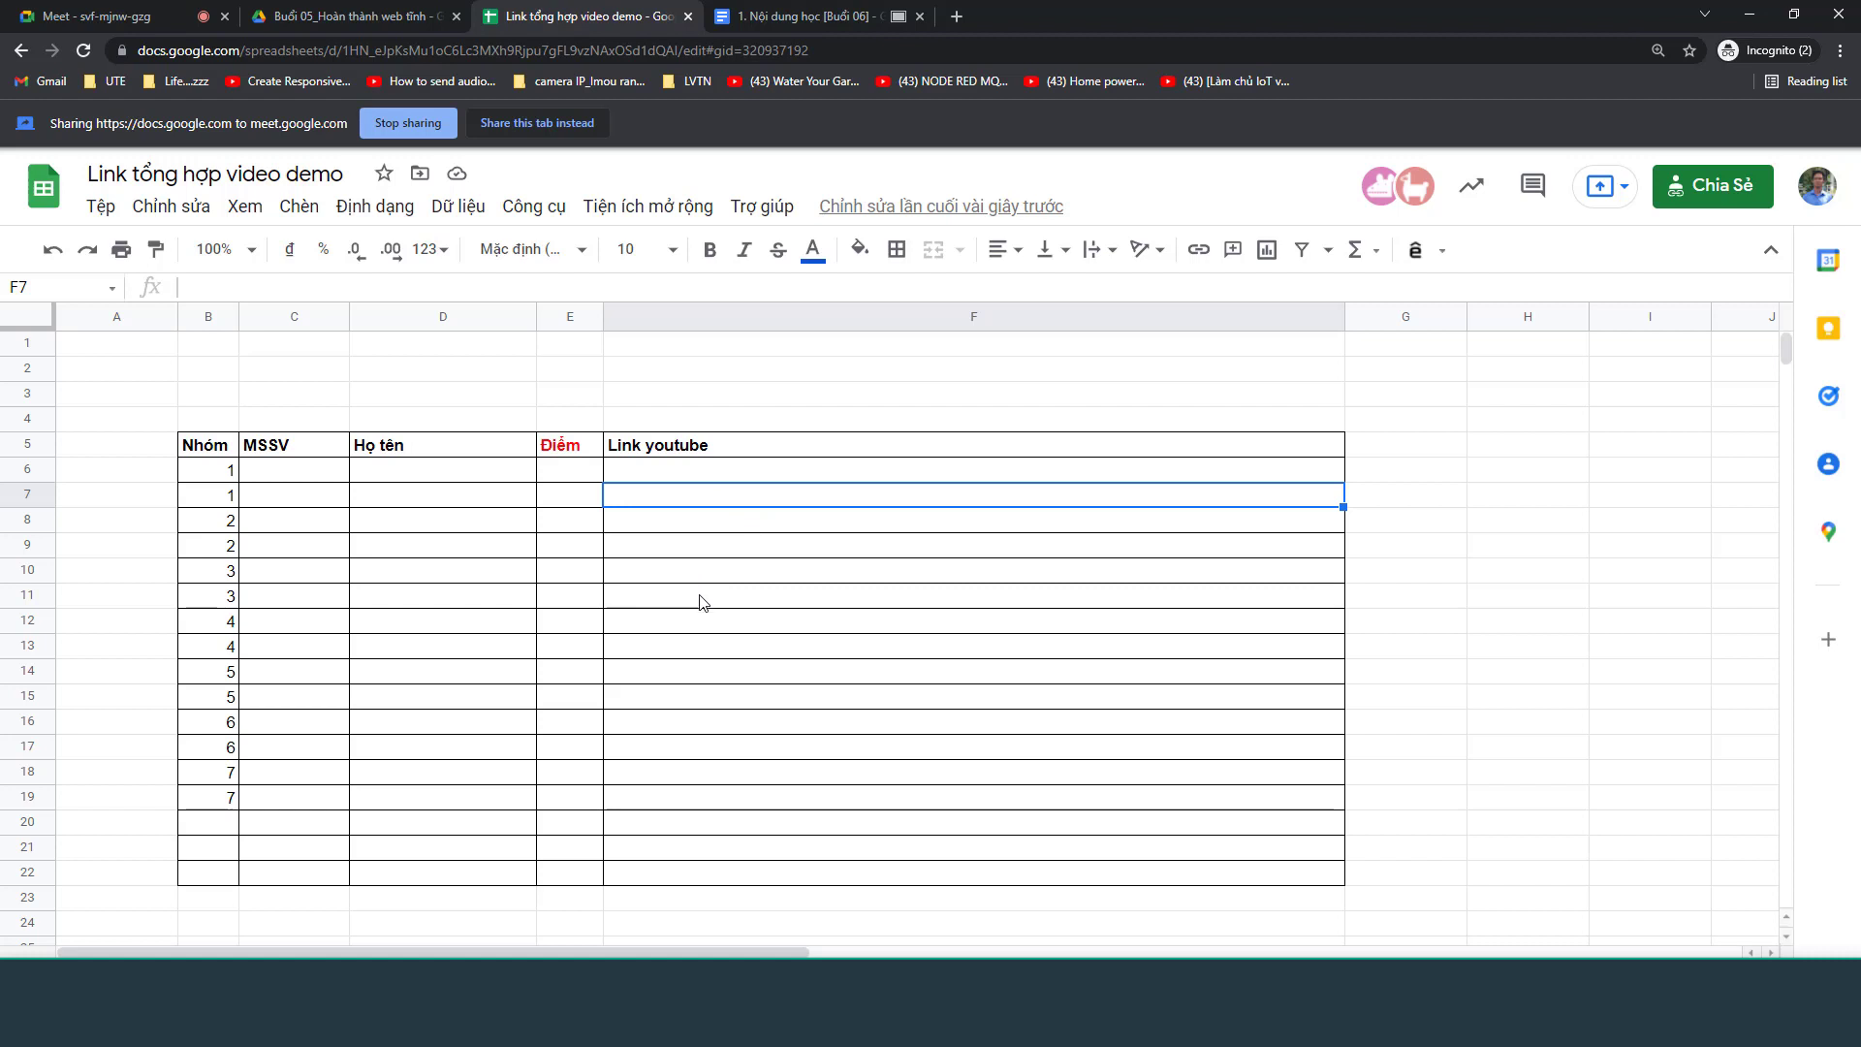
{"action": "key", "text": "alt+Tab"}
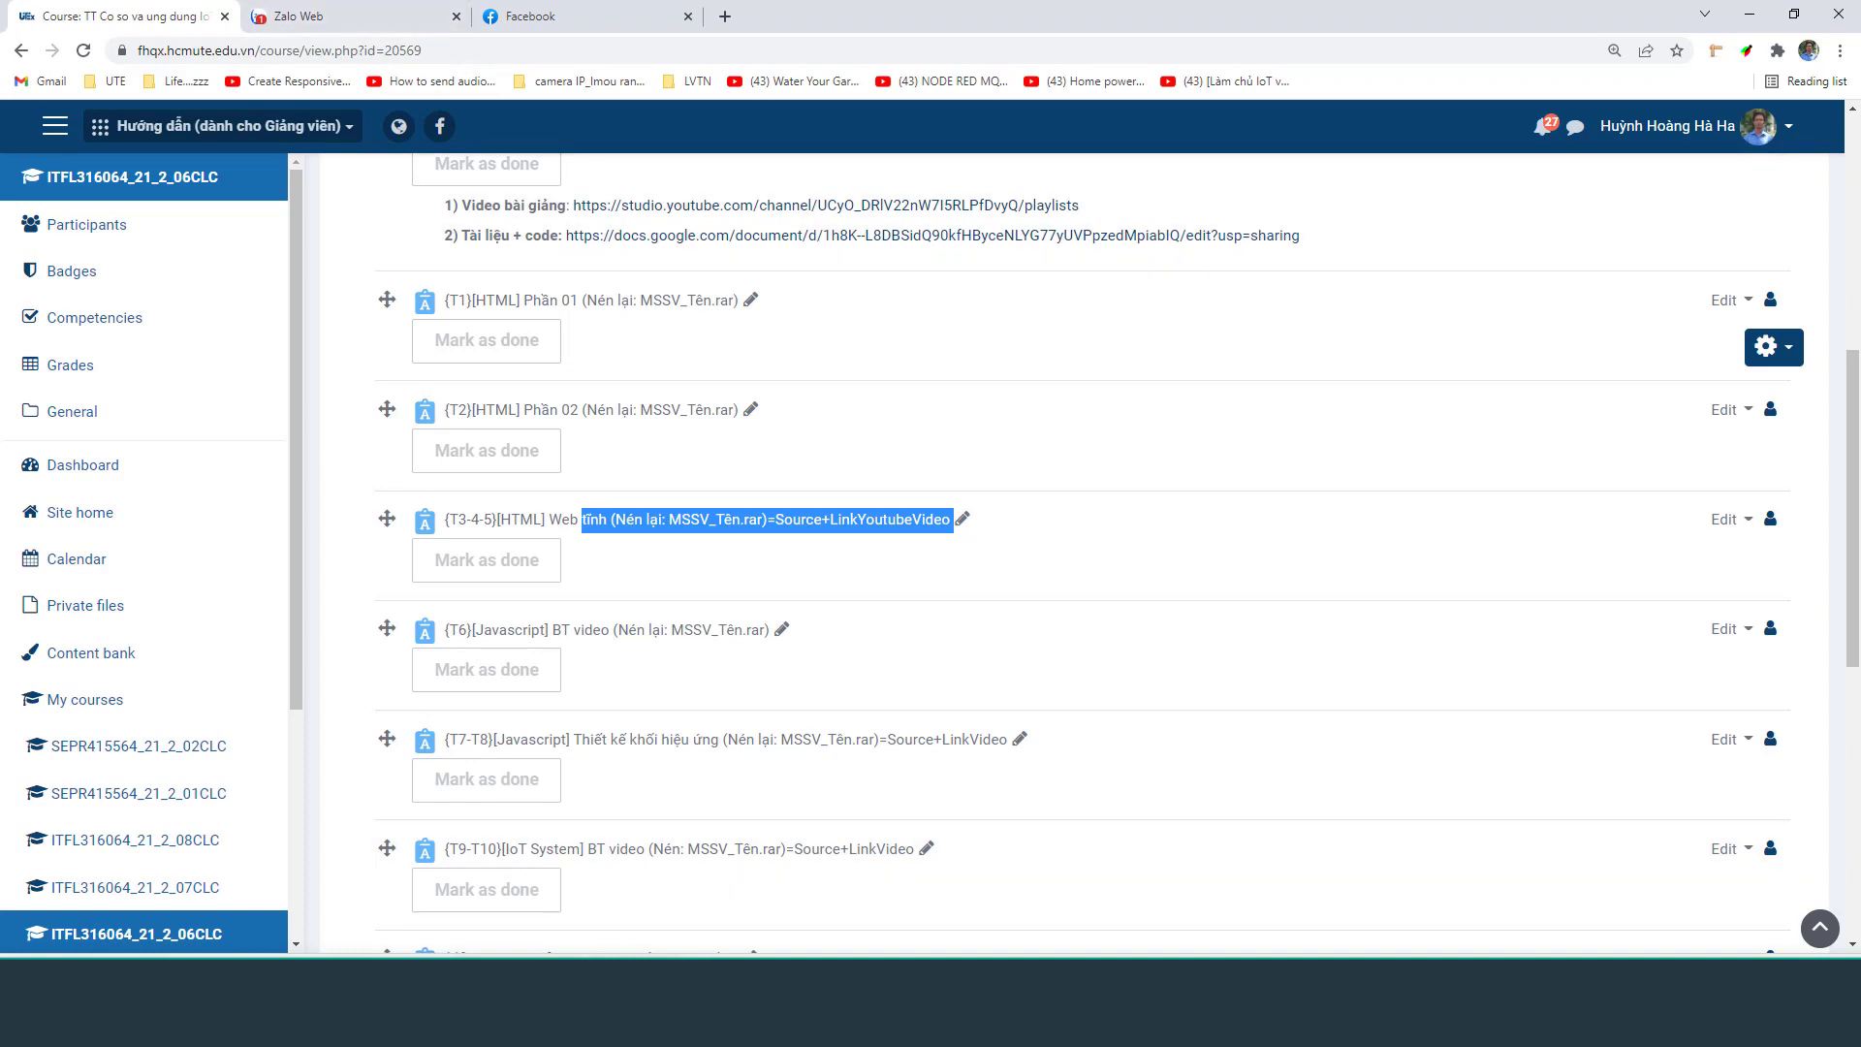
{"action": "key", "text": "alt+Tab"}
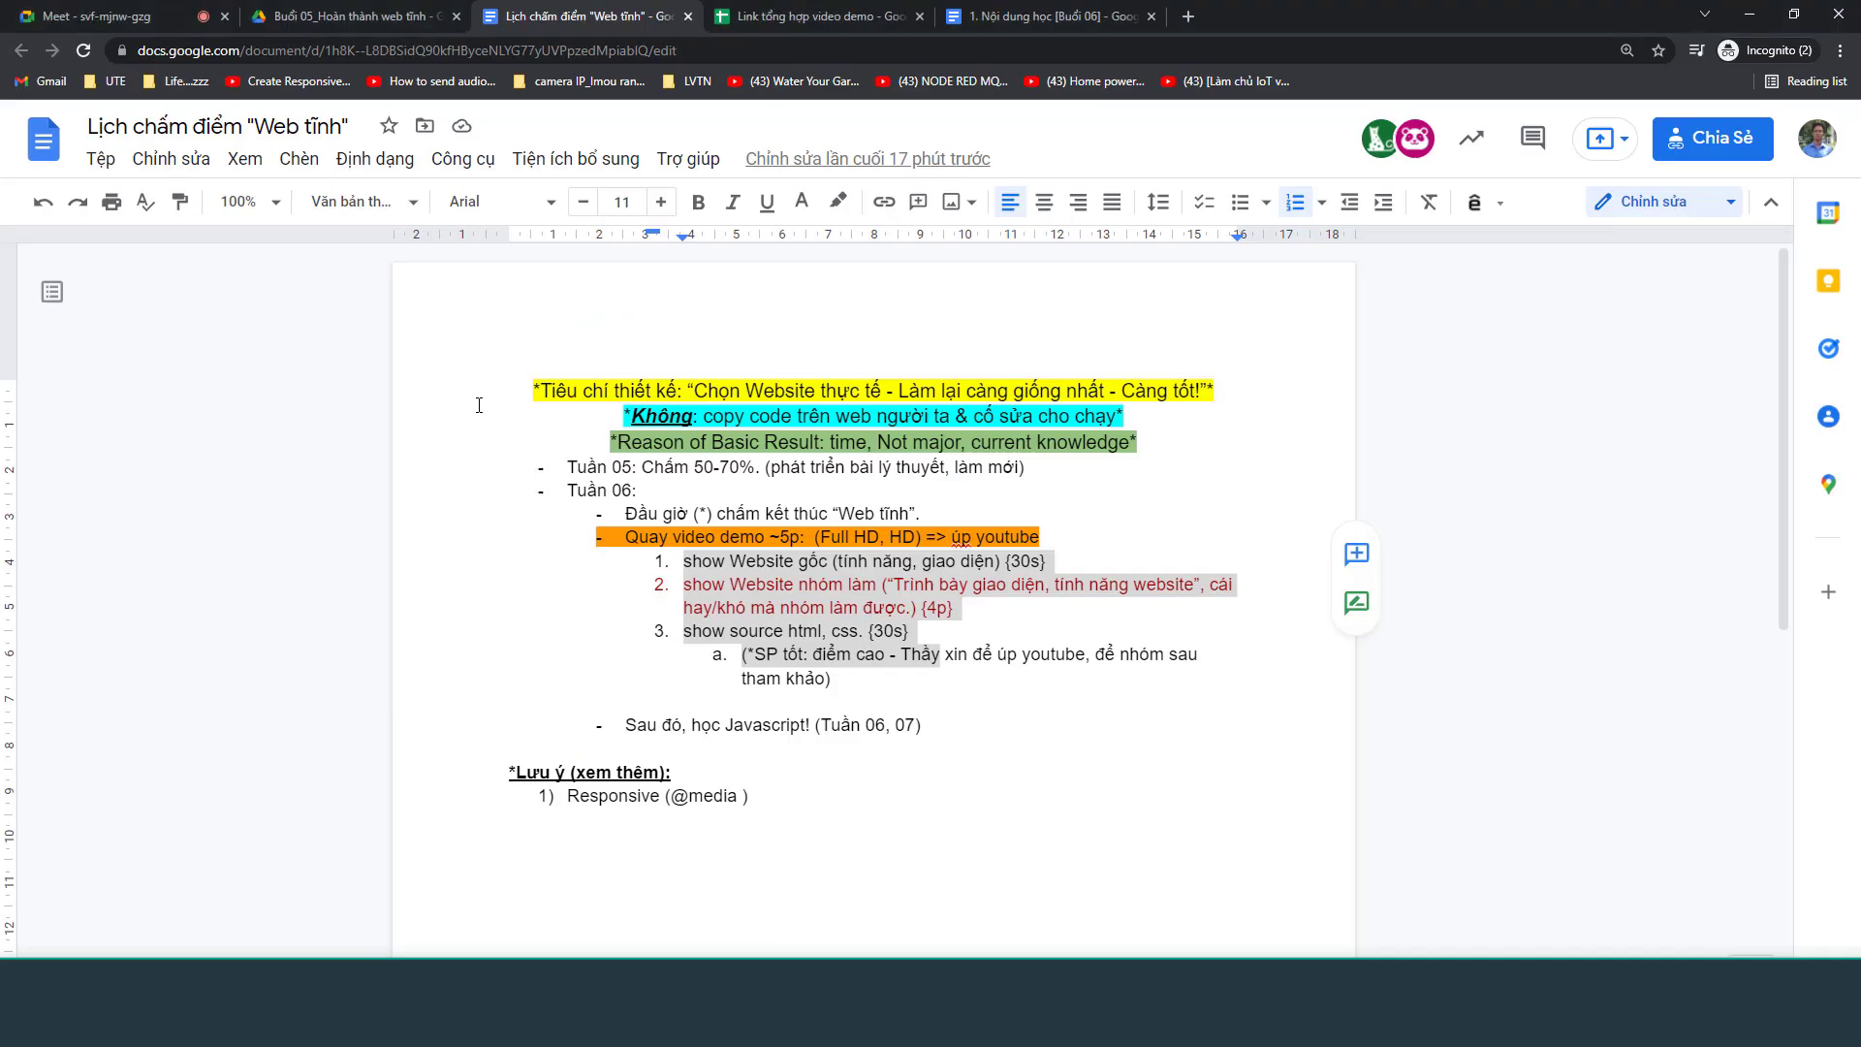
Switch to the document "1. Nội dung học [Buổi 06]", highlight its Javascript outline, and open its Google Drive folder "Buổi 06_Javascript" in Documents
{"action": "left_click", "coordinate": [1052, 12]}
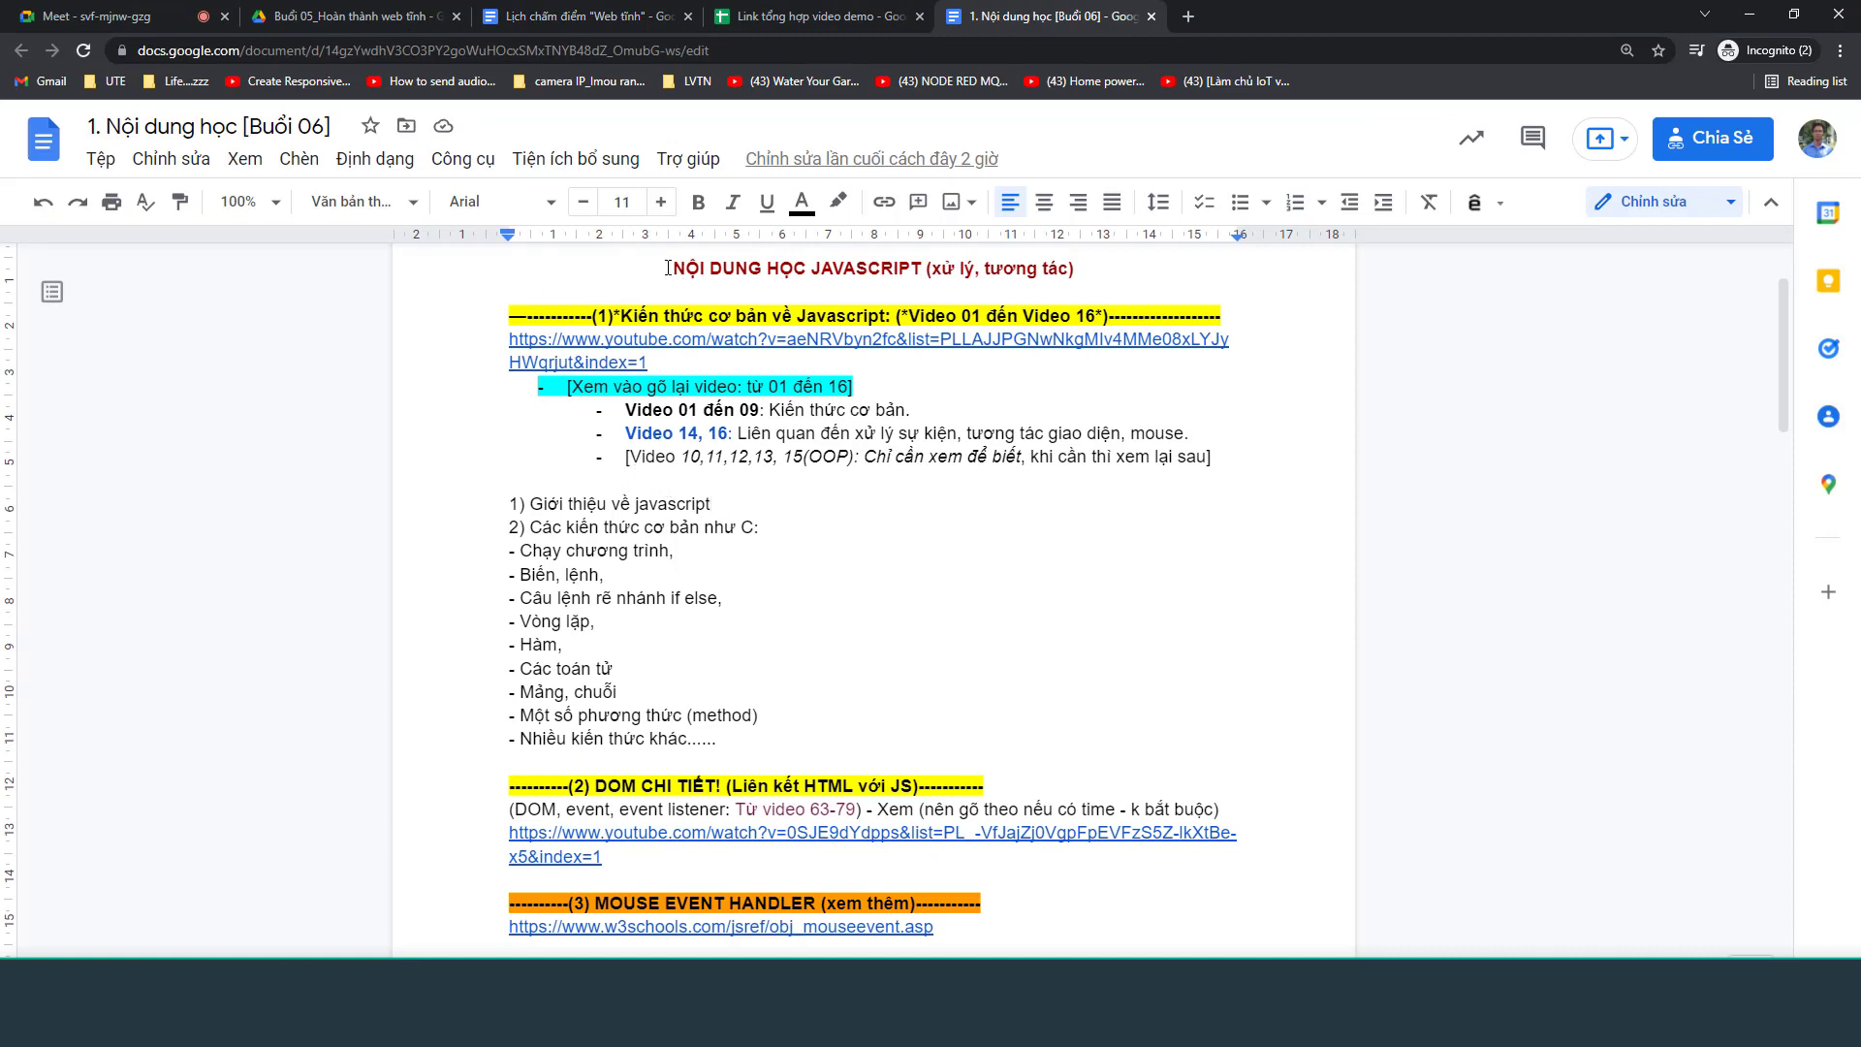
{"action": "left_click_drag", "start_coordinate": [668, 267], "coordinate": [952, 948]}
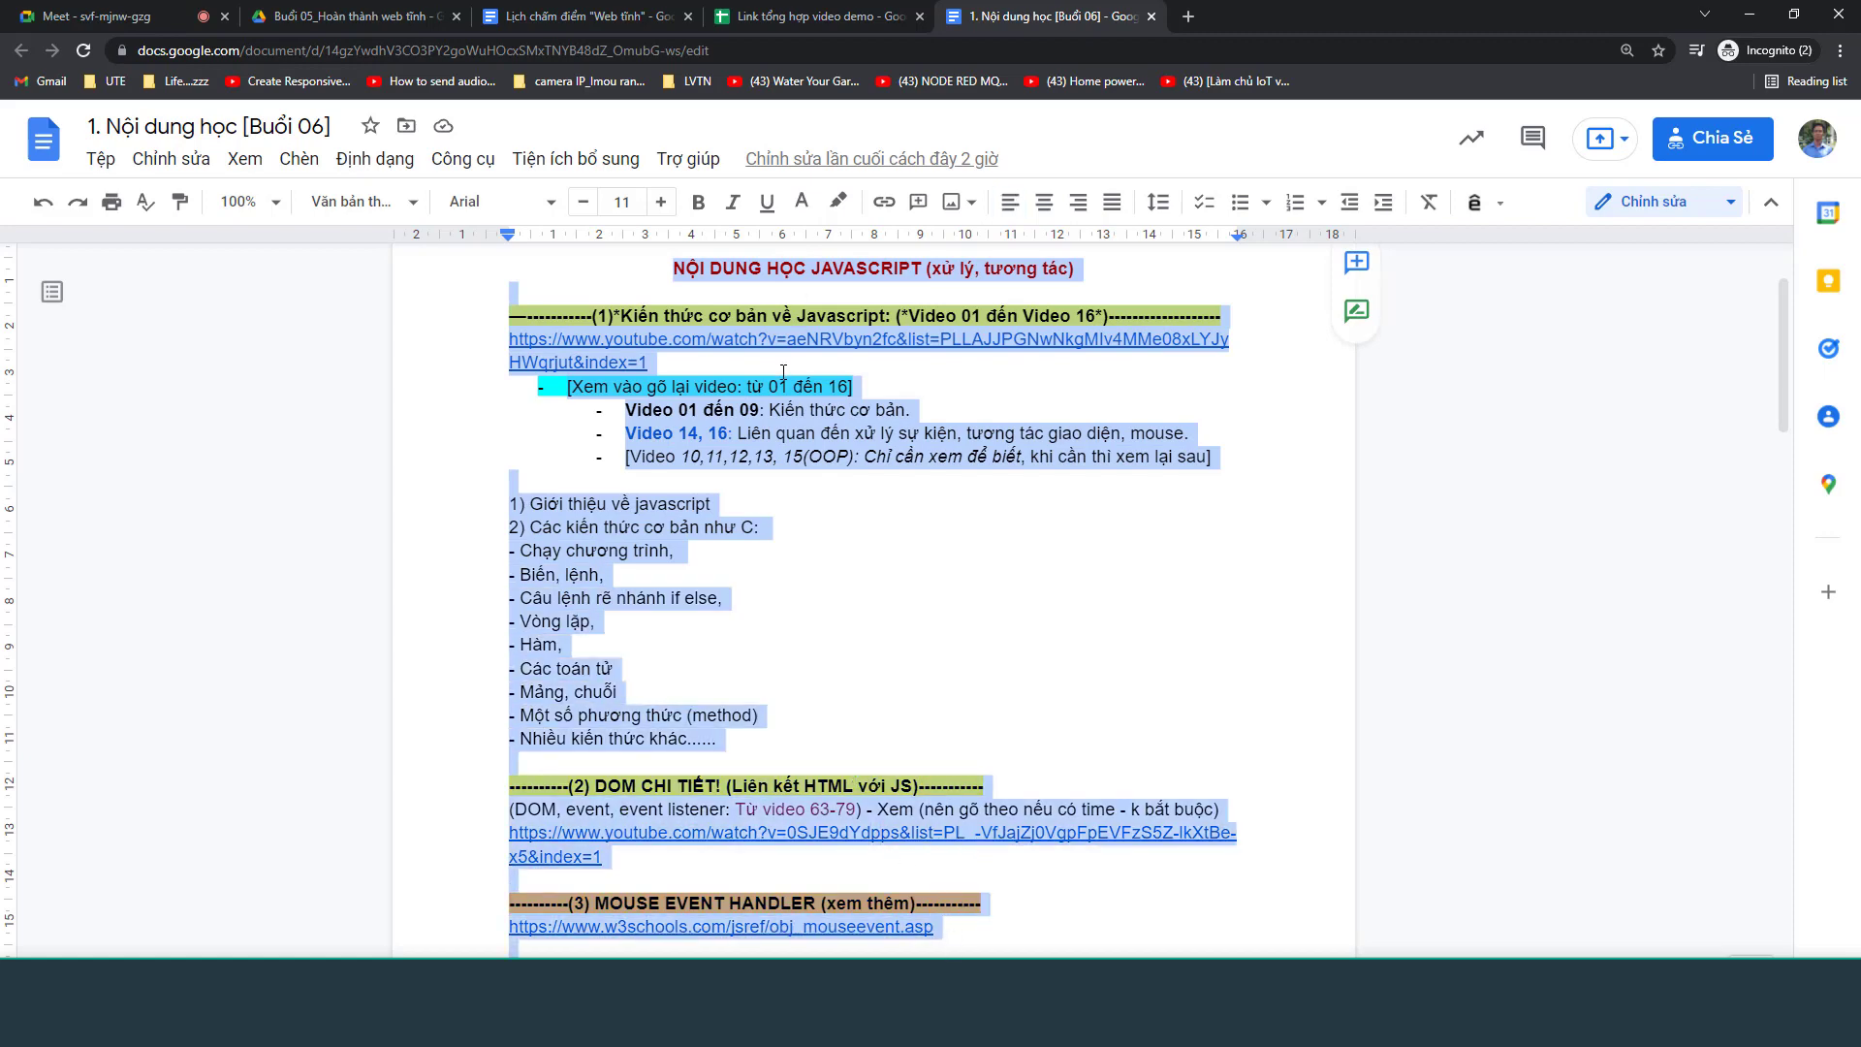
{"action": "left_click", "coordinate": [349, 15]}
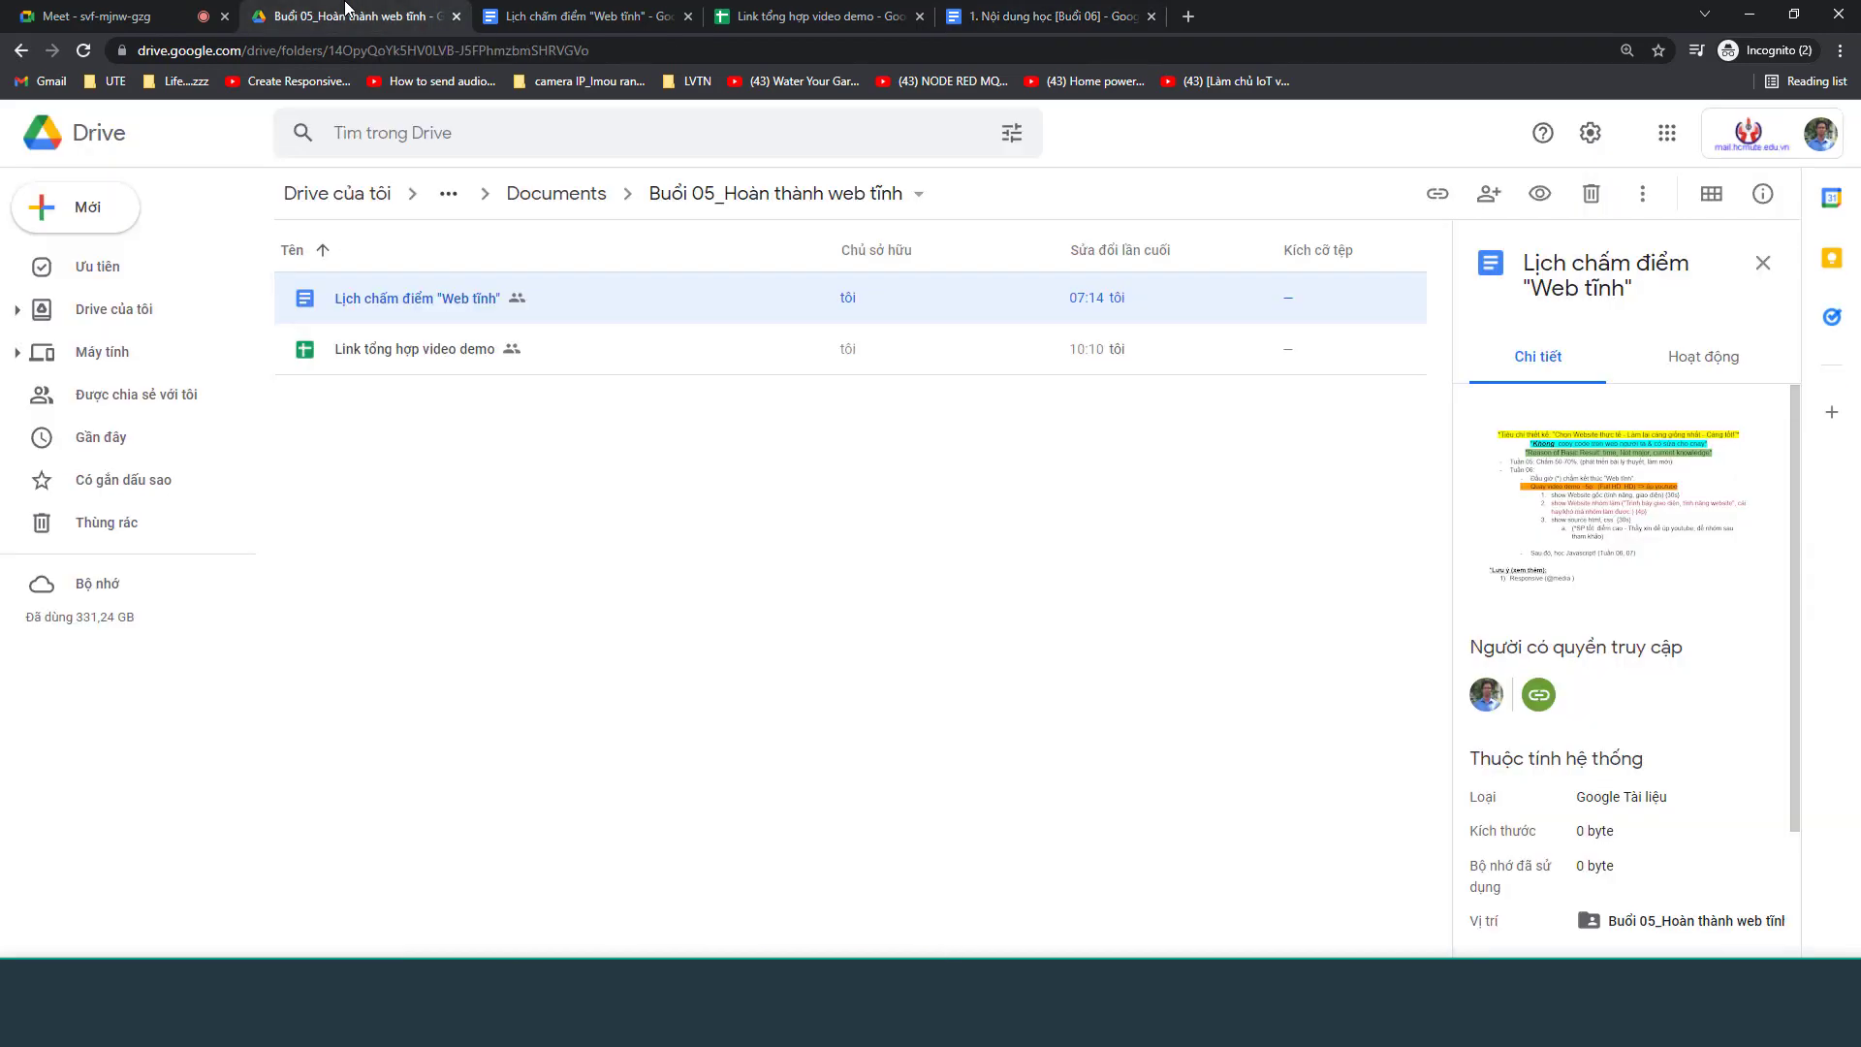
{"action": "left_click", "coordinate": [558, 193]}
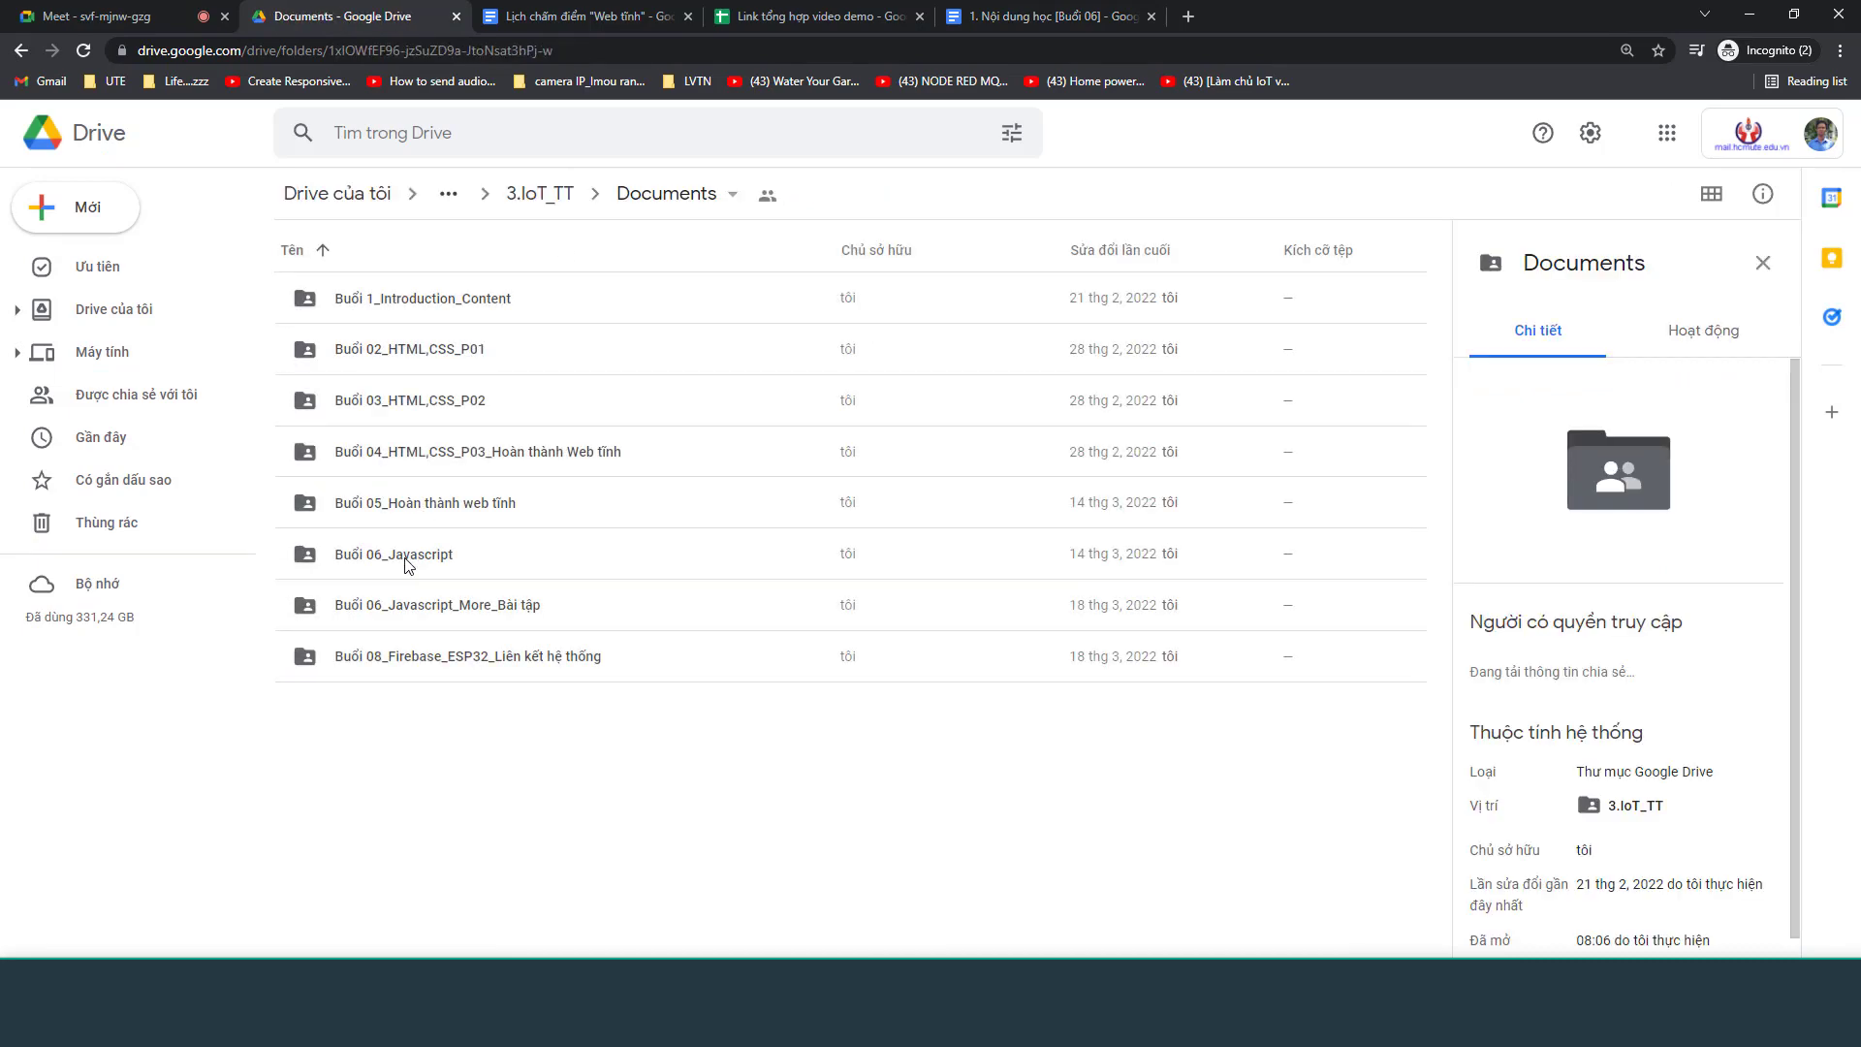
{"action": "double_click", "coordinate": [469, 555]}
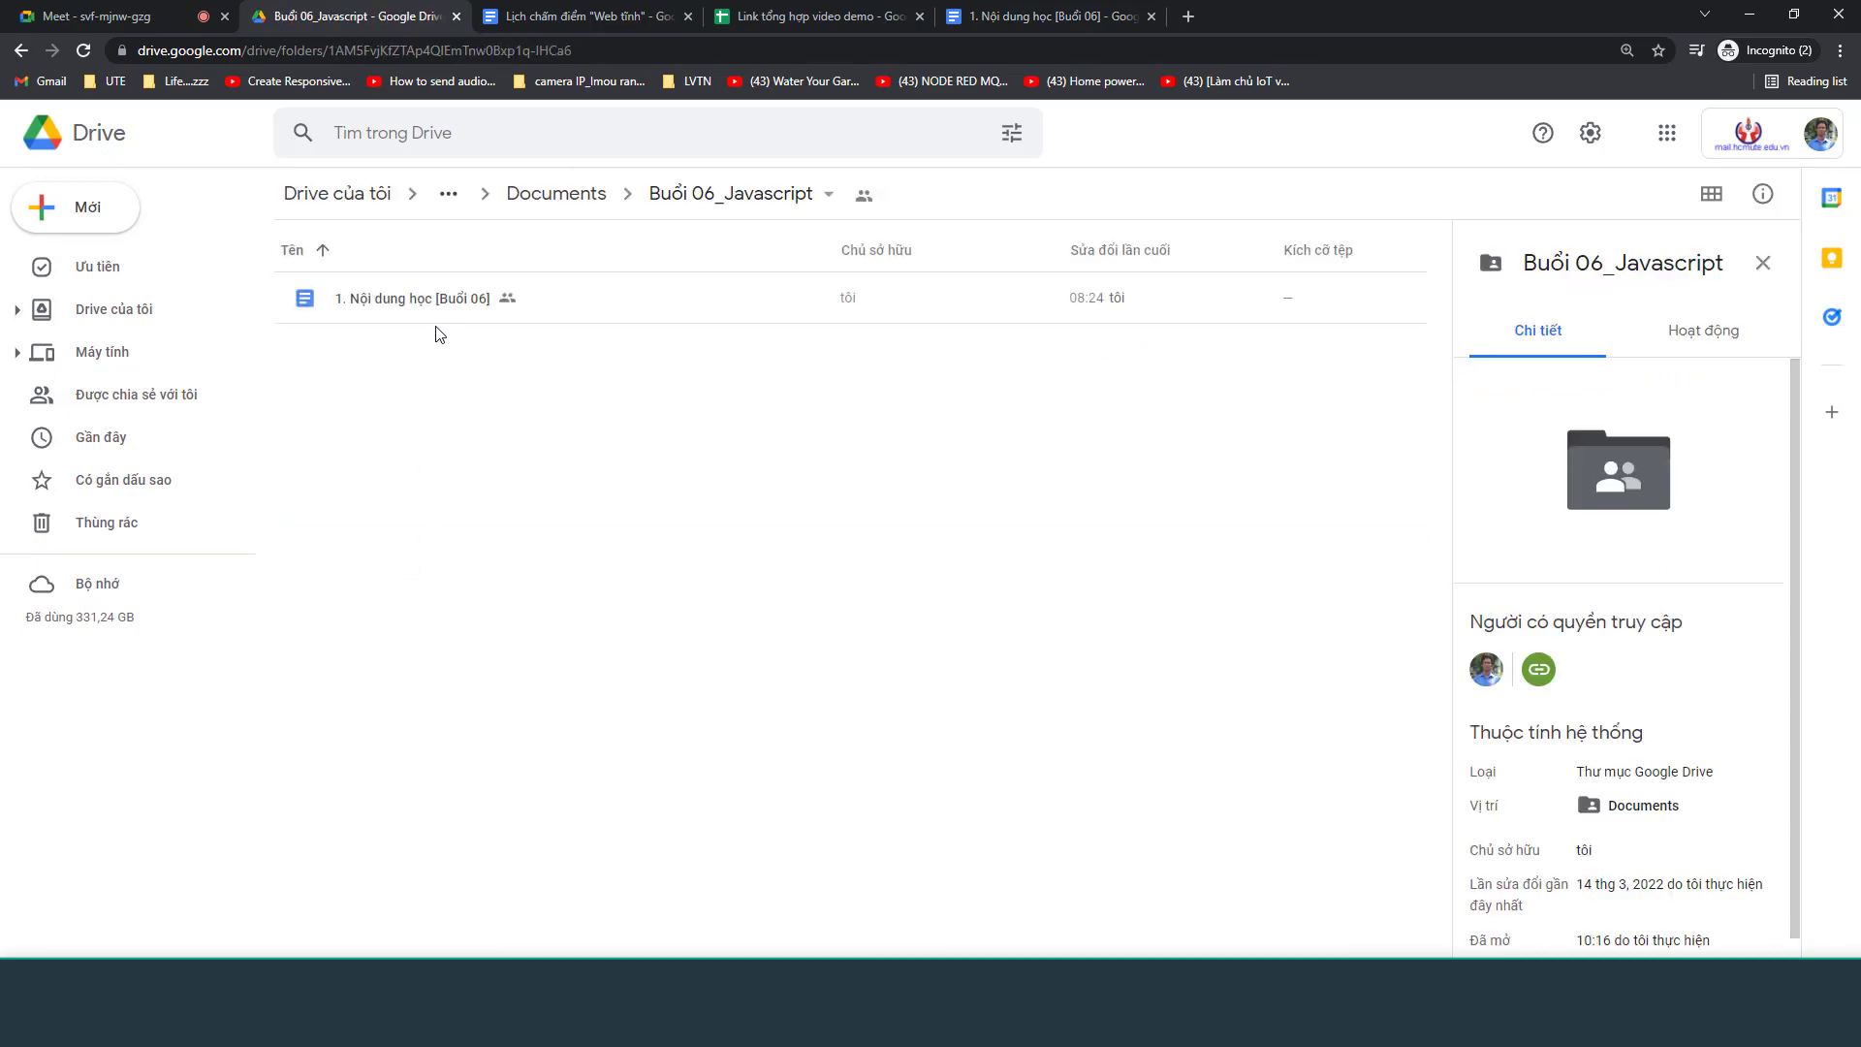
Return to the document "1. Nội dung học [Buổi 06]" and highlight the instruction to watch and retype videos 01 to 16
{"action": "left_click", "coordinate": [1046, 15]}
{"action": "left_click", "coordinate": [865, 558]}
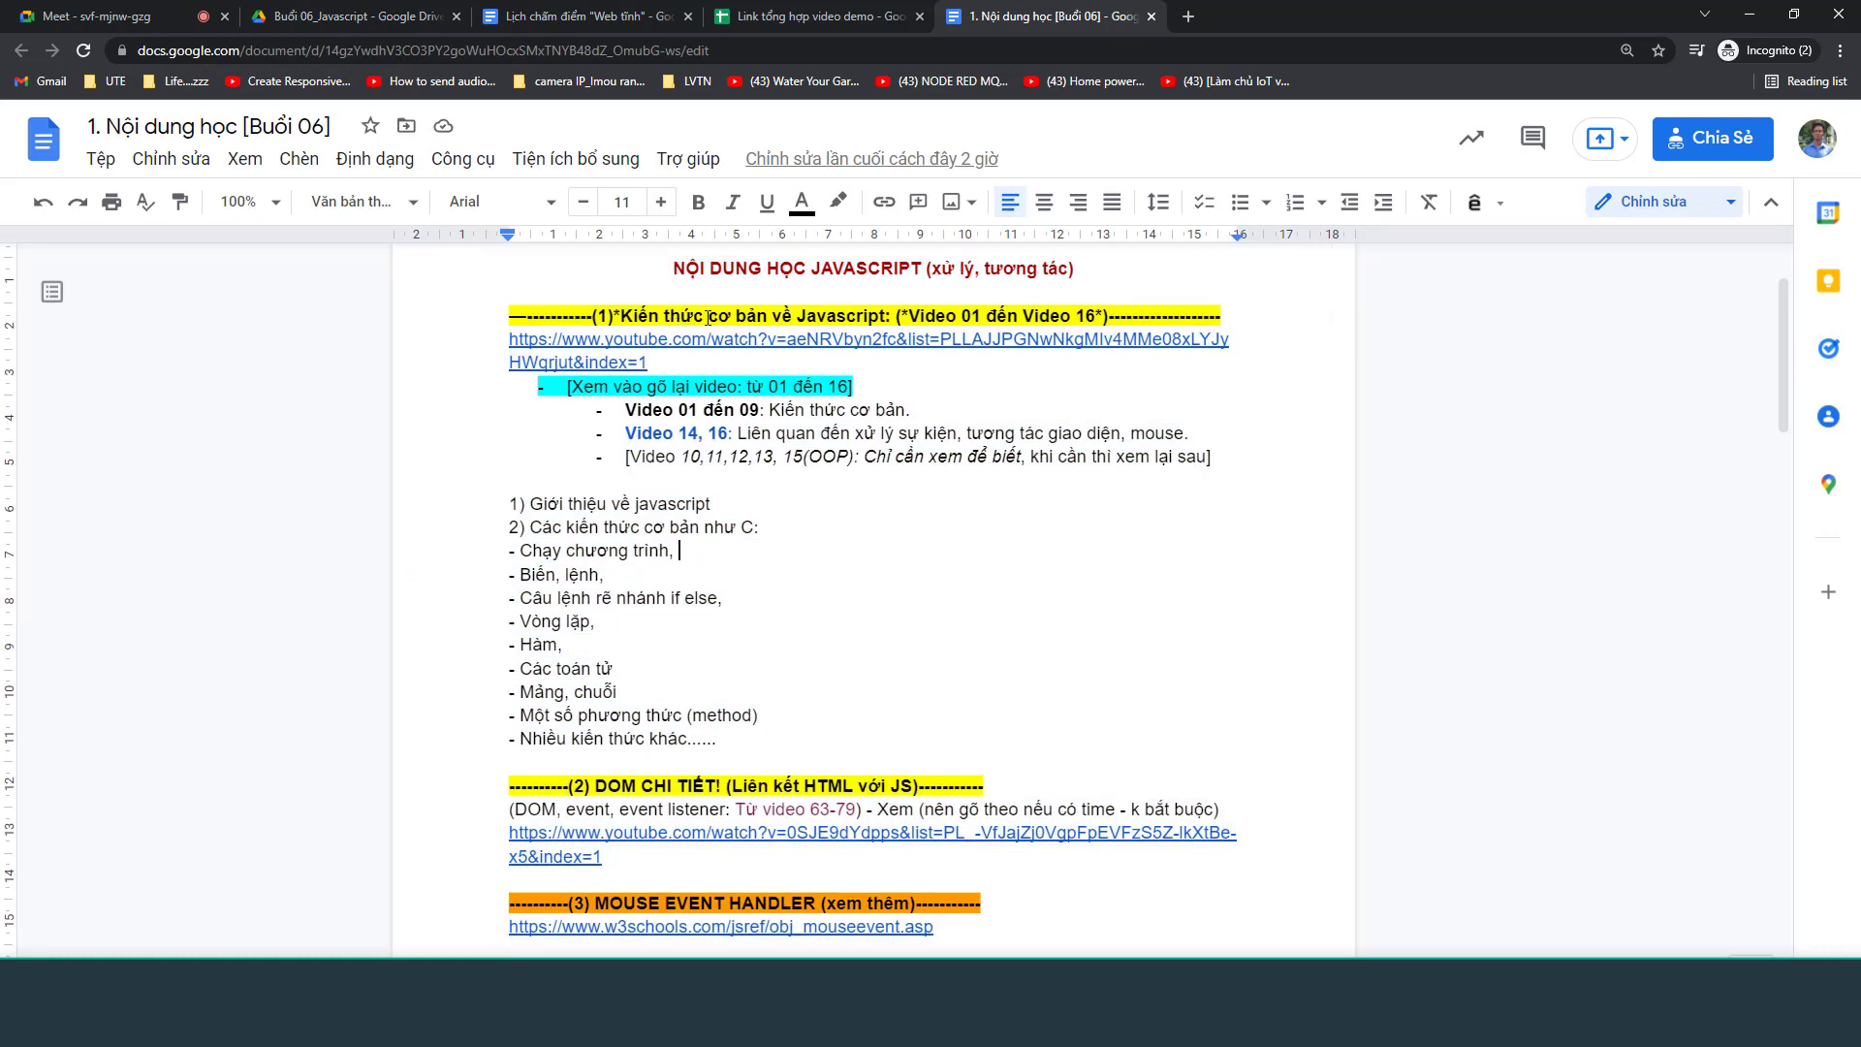
{"action": "left_click_drag", "start_coordinate": [854, 388], "coordinate": [567, 389]}
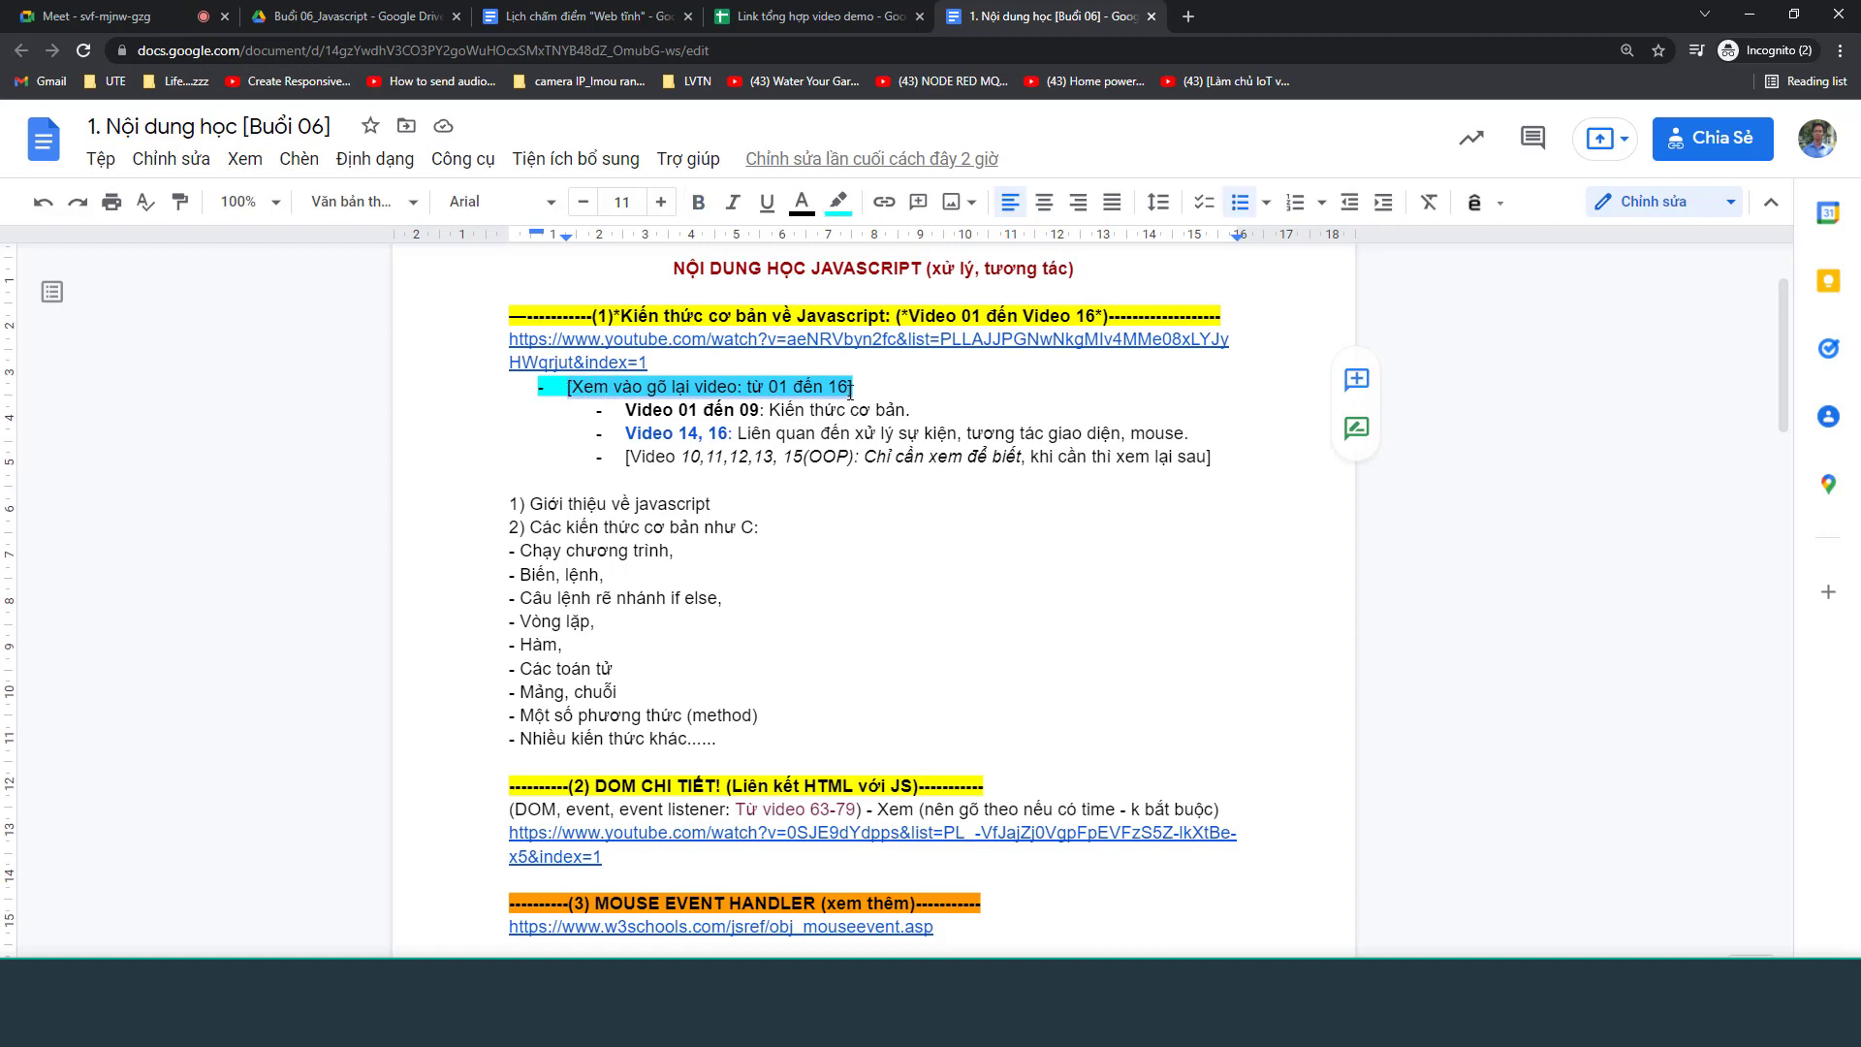
{"action": "left_click", "coordinate": [852, 387]}
{"action": "left_click_drag", "start_coordinate": [854, 387], "coordinate": [567, 389]}
{"action": "left_click", "coordinate": [547, 386]}
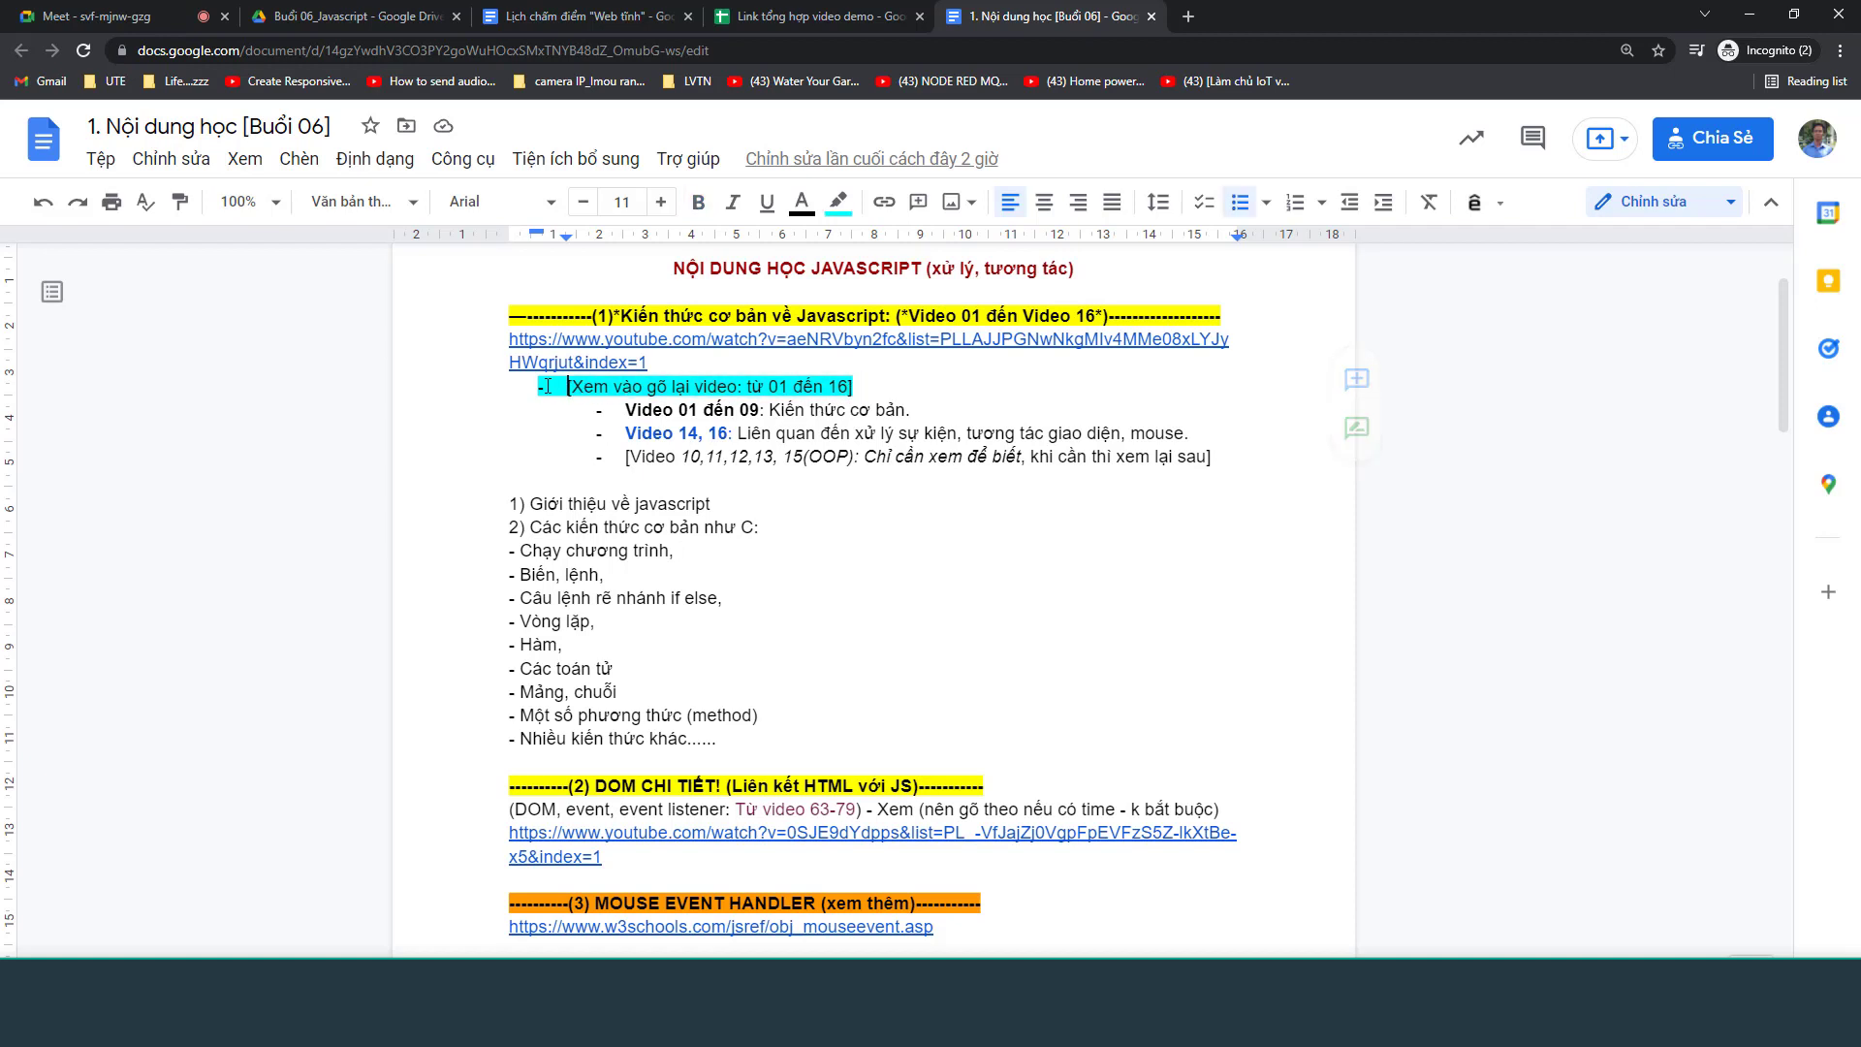
{"action": "left_click_drag", "start_coordinate": [880, 387], "coordinate": [699, 387]}
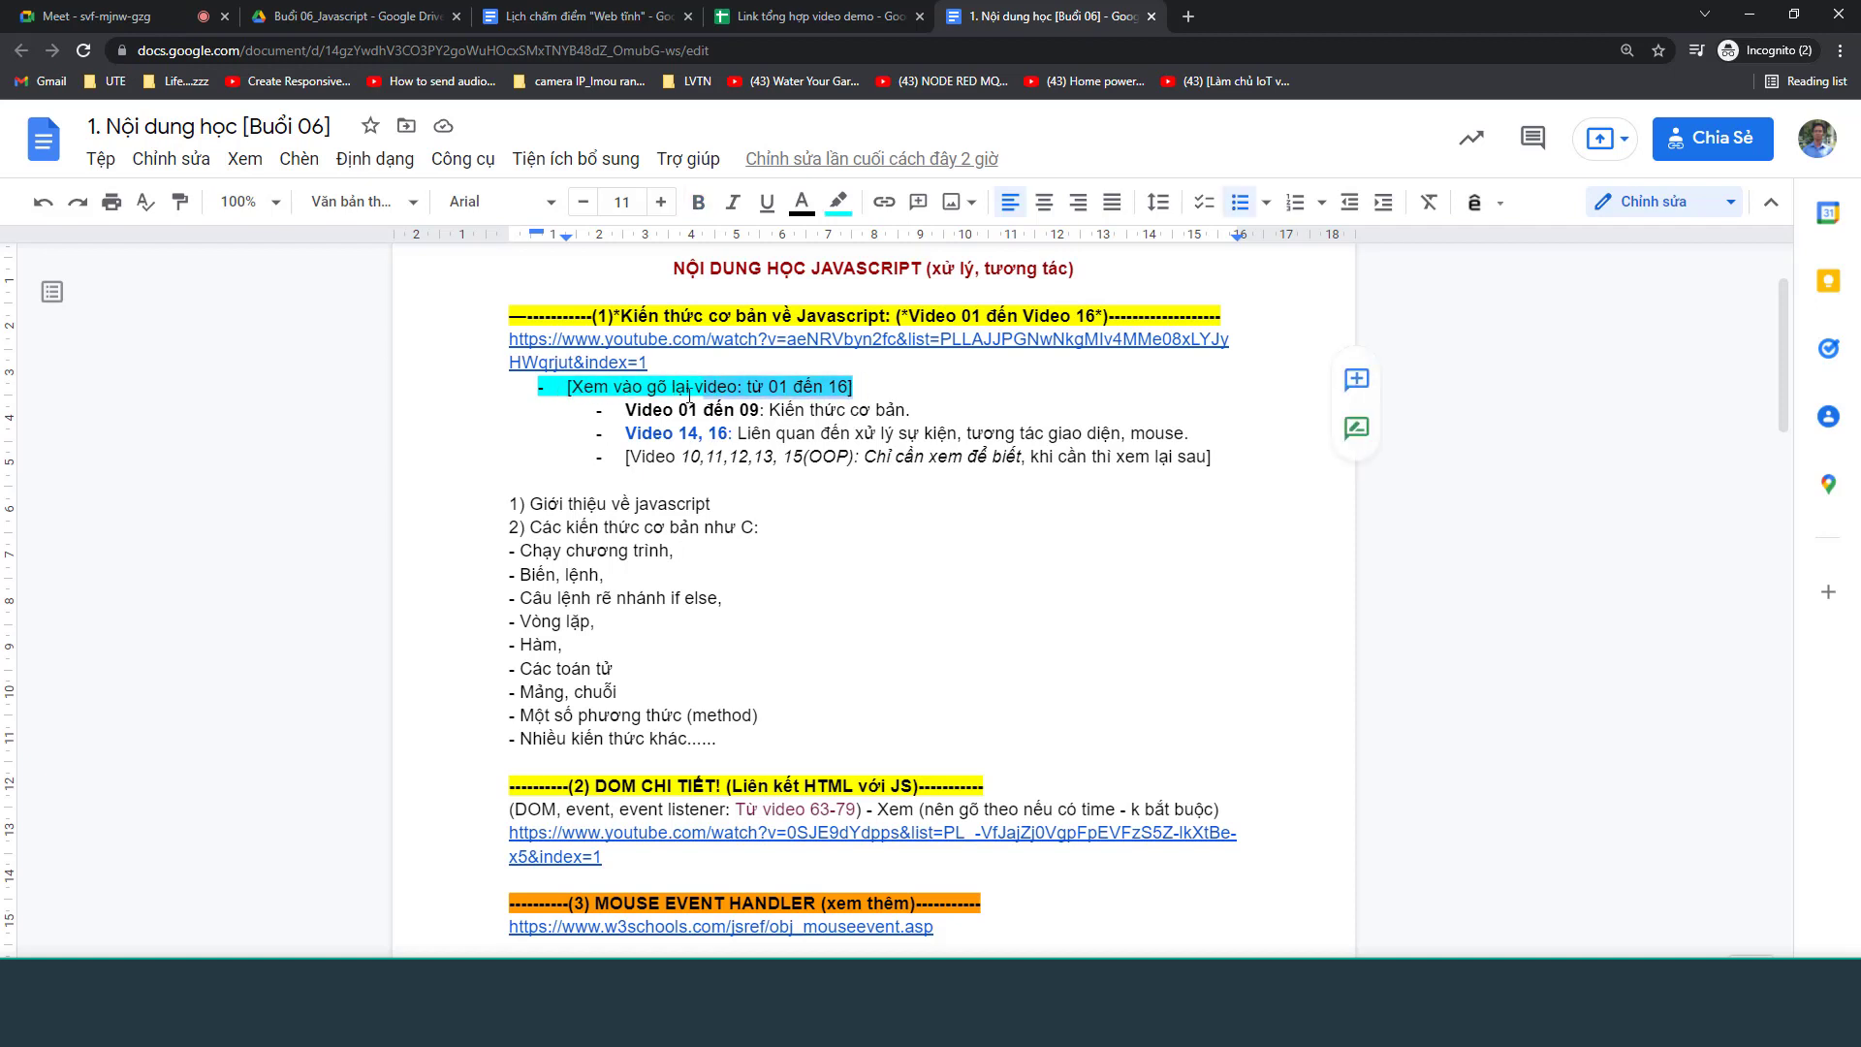
{"action": "left_click", "coordinate": [679, 389]}
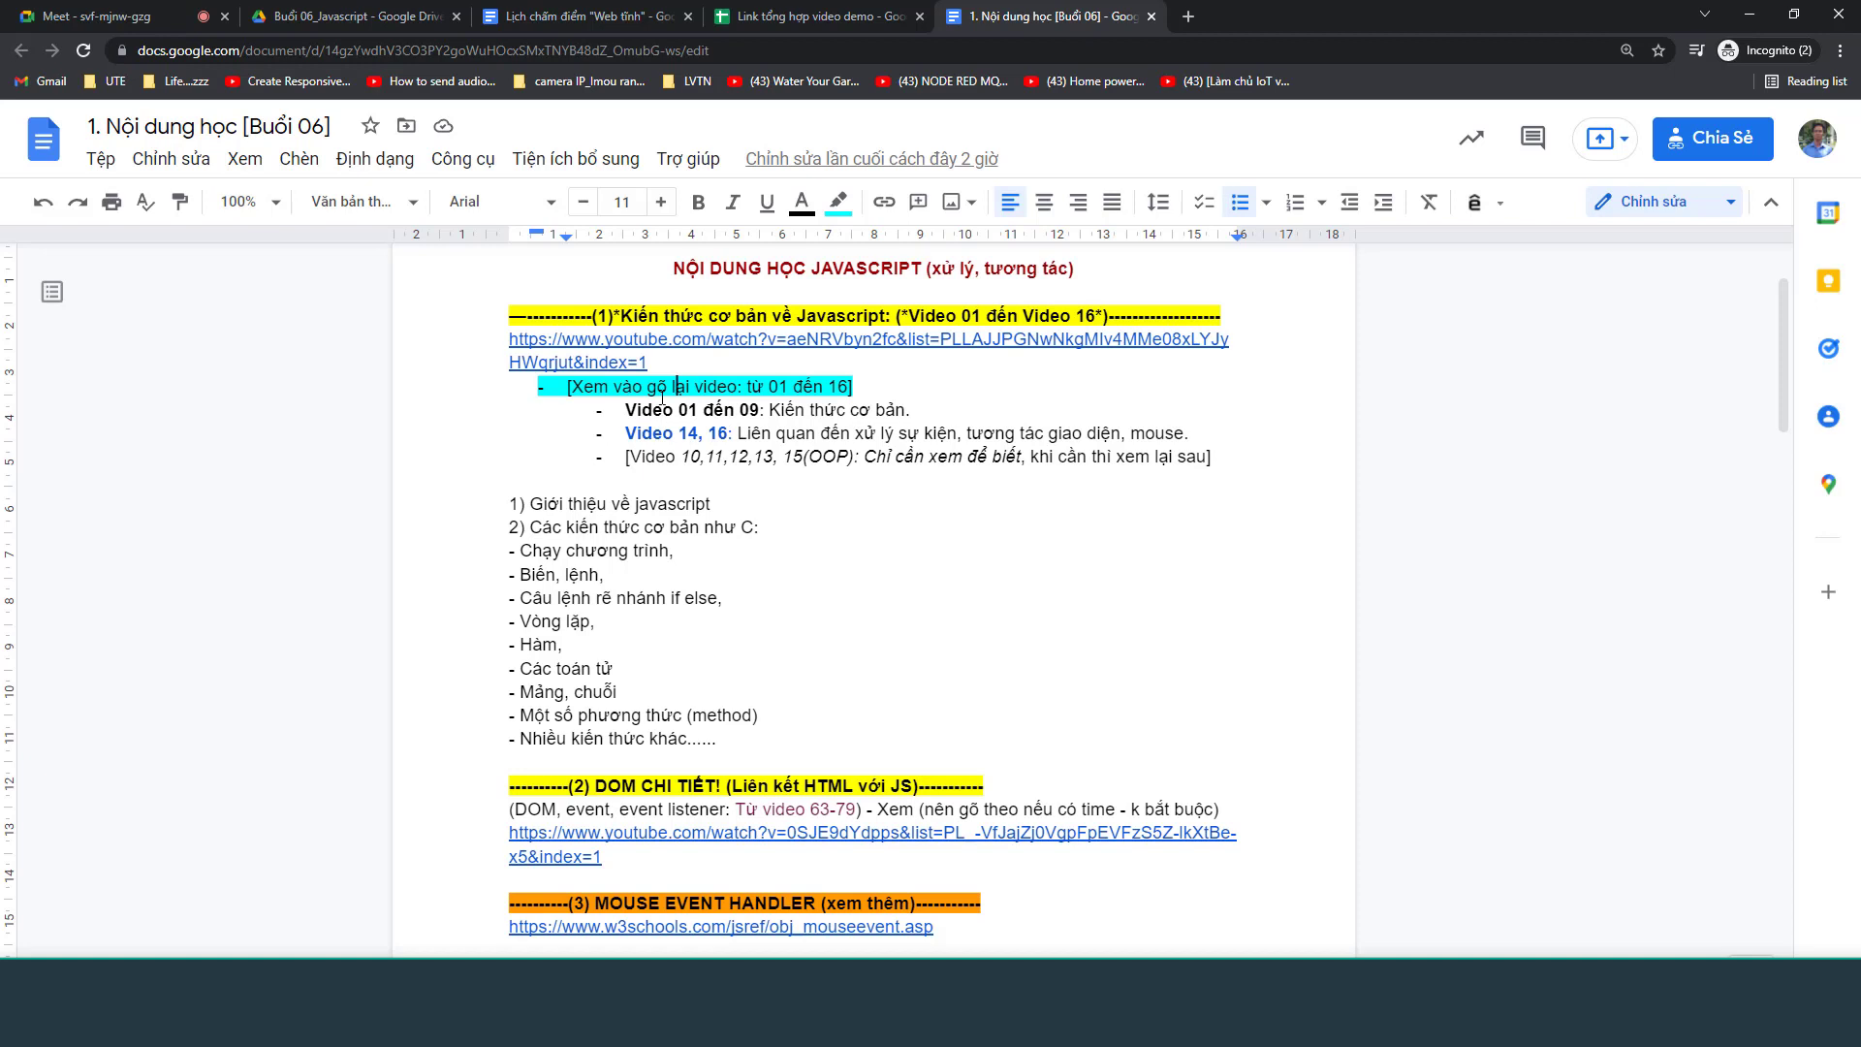
{"action": "left_click_drag", "start_coordinate": [647, 388], "coordinate": [712, 388]}
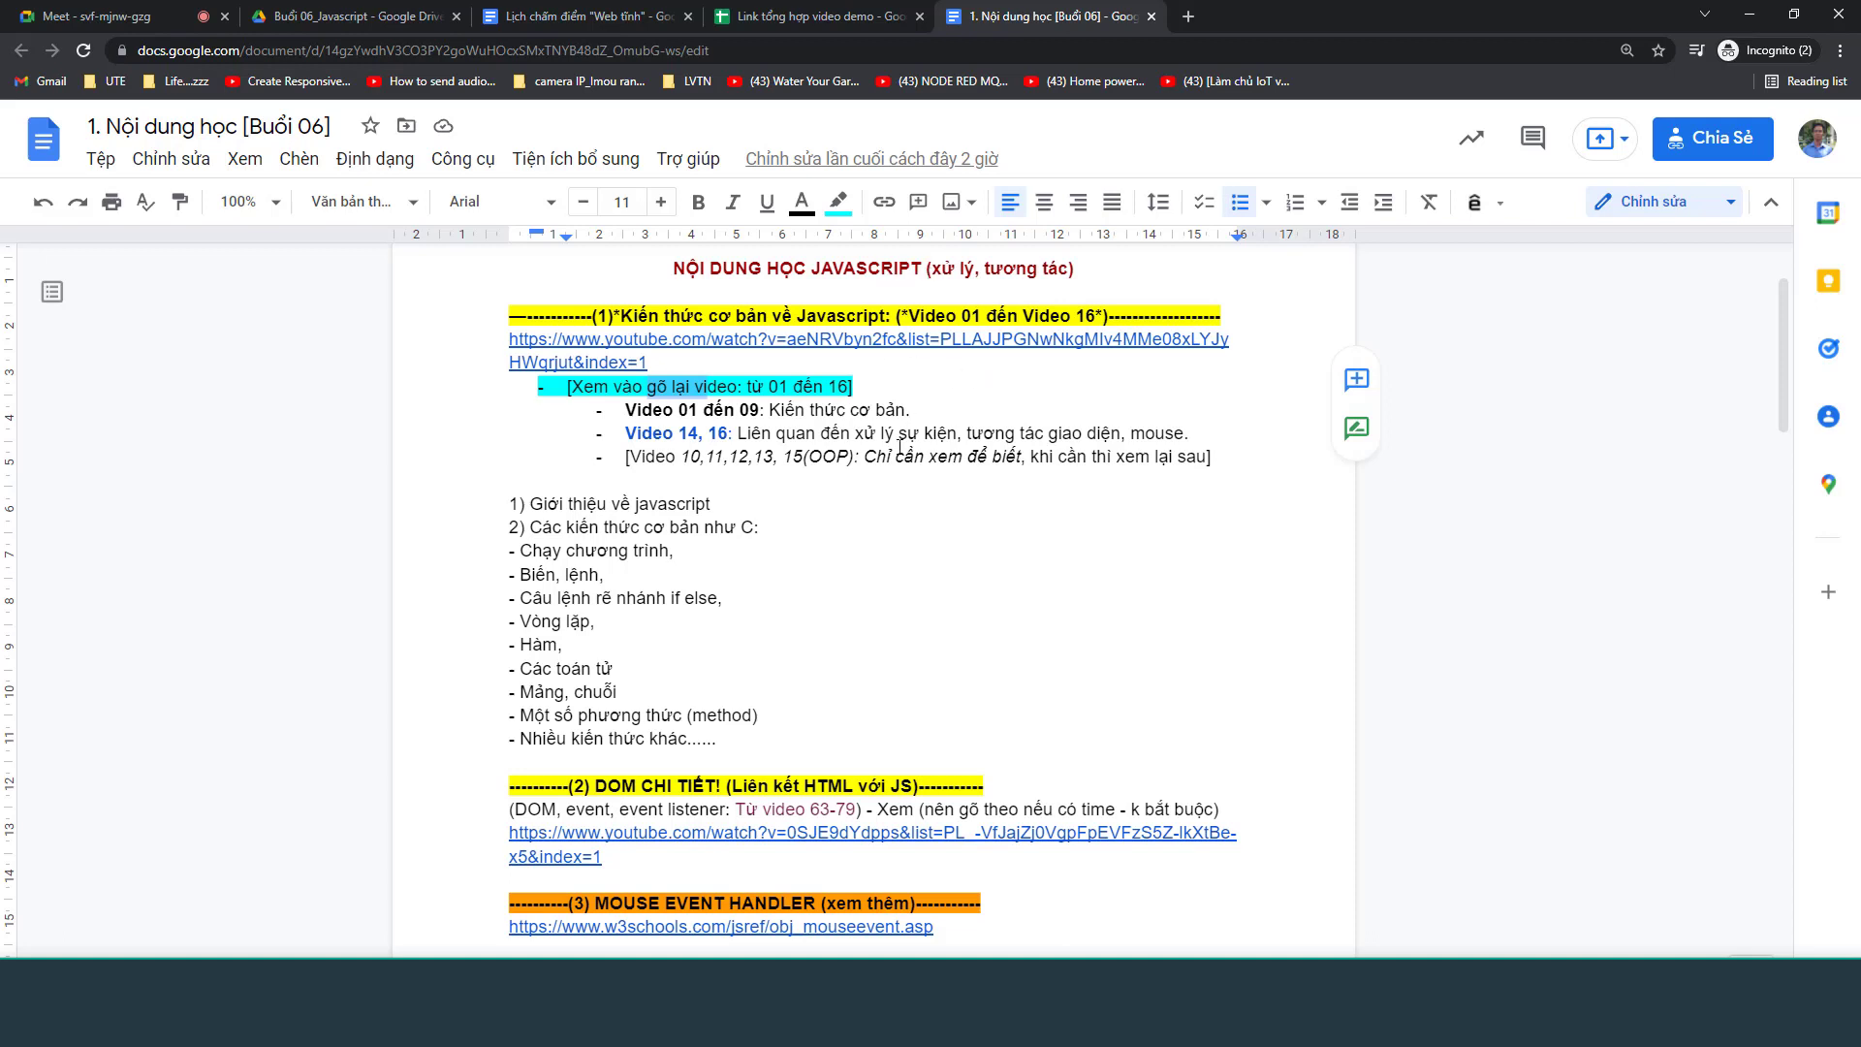
Examine the lines on videos 01 to 09 for basic knowledge and videos 14 and 16 for event handling, highlighting their key words
{"action": "left_click", "coordinate": [770, 409]}
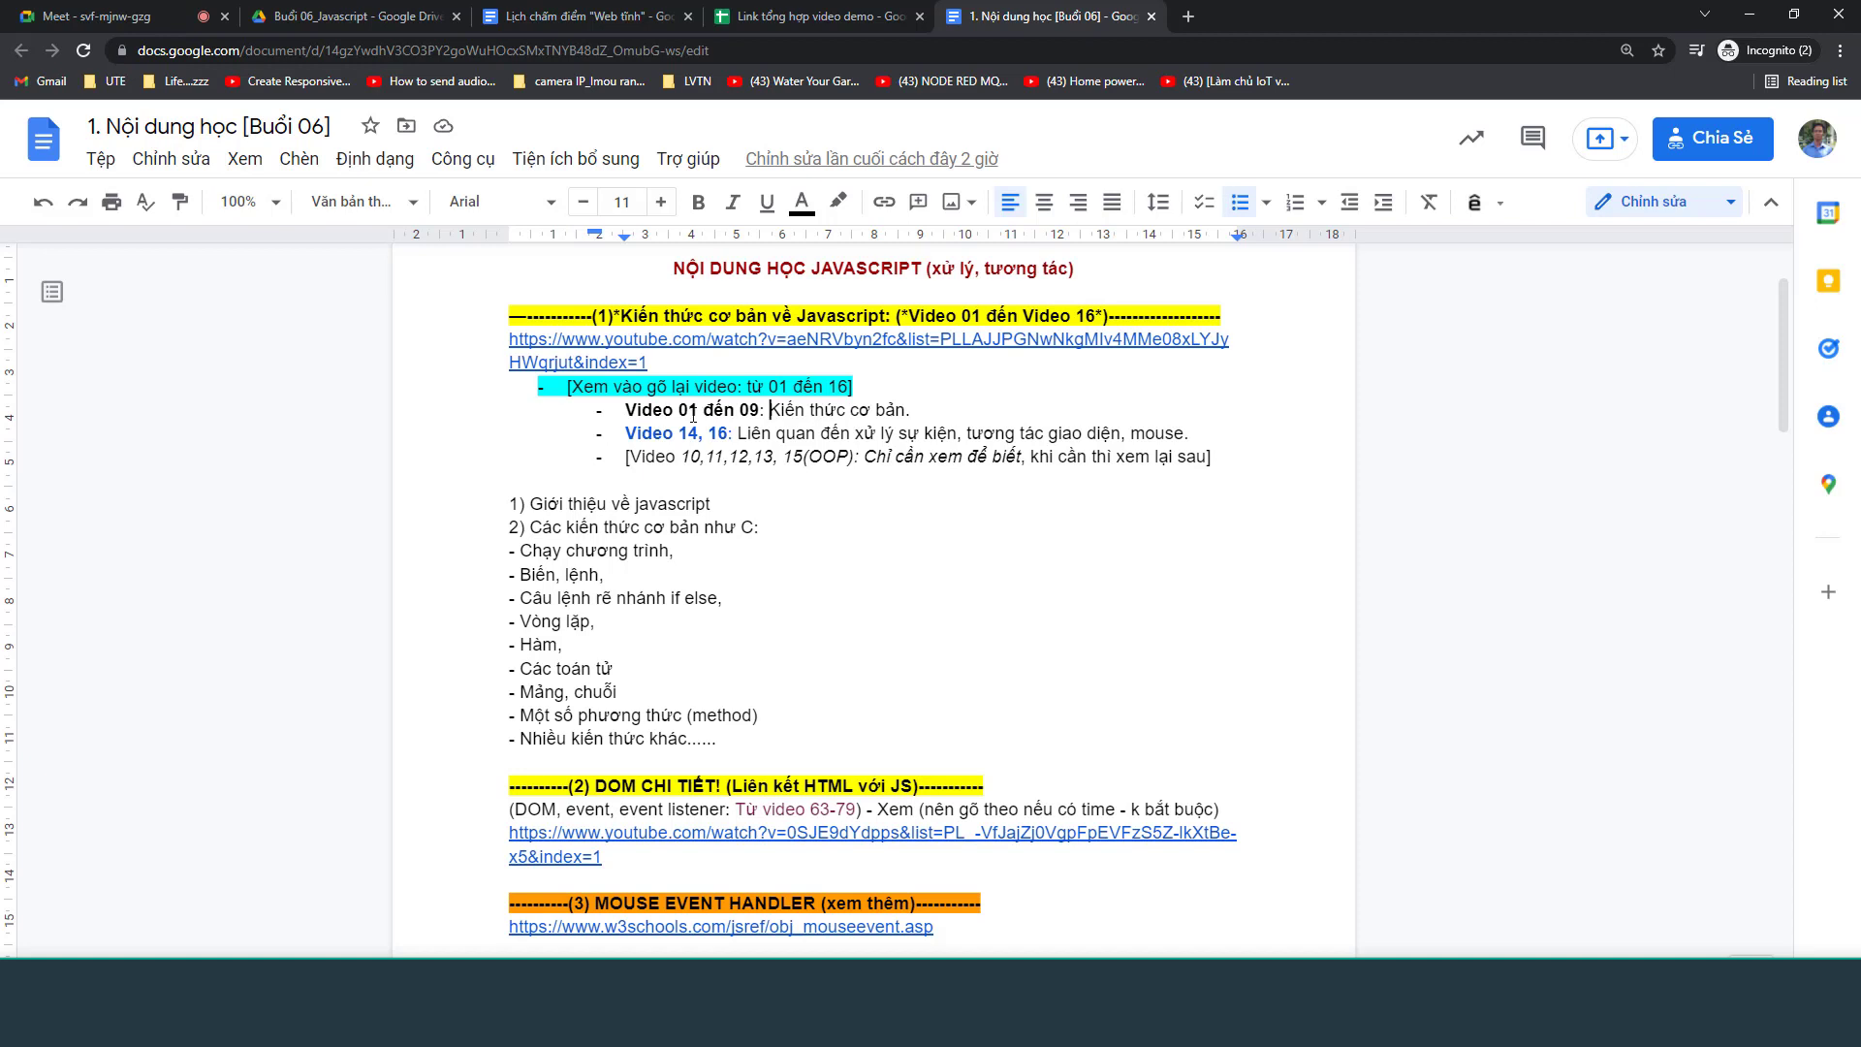
{"action": "left_click_drag", "start_coordinate": [676, 411], "coordinate": [762, 411]}
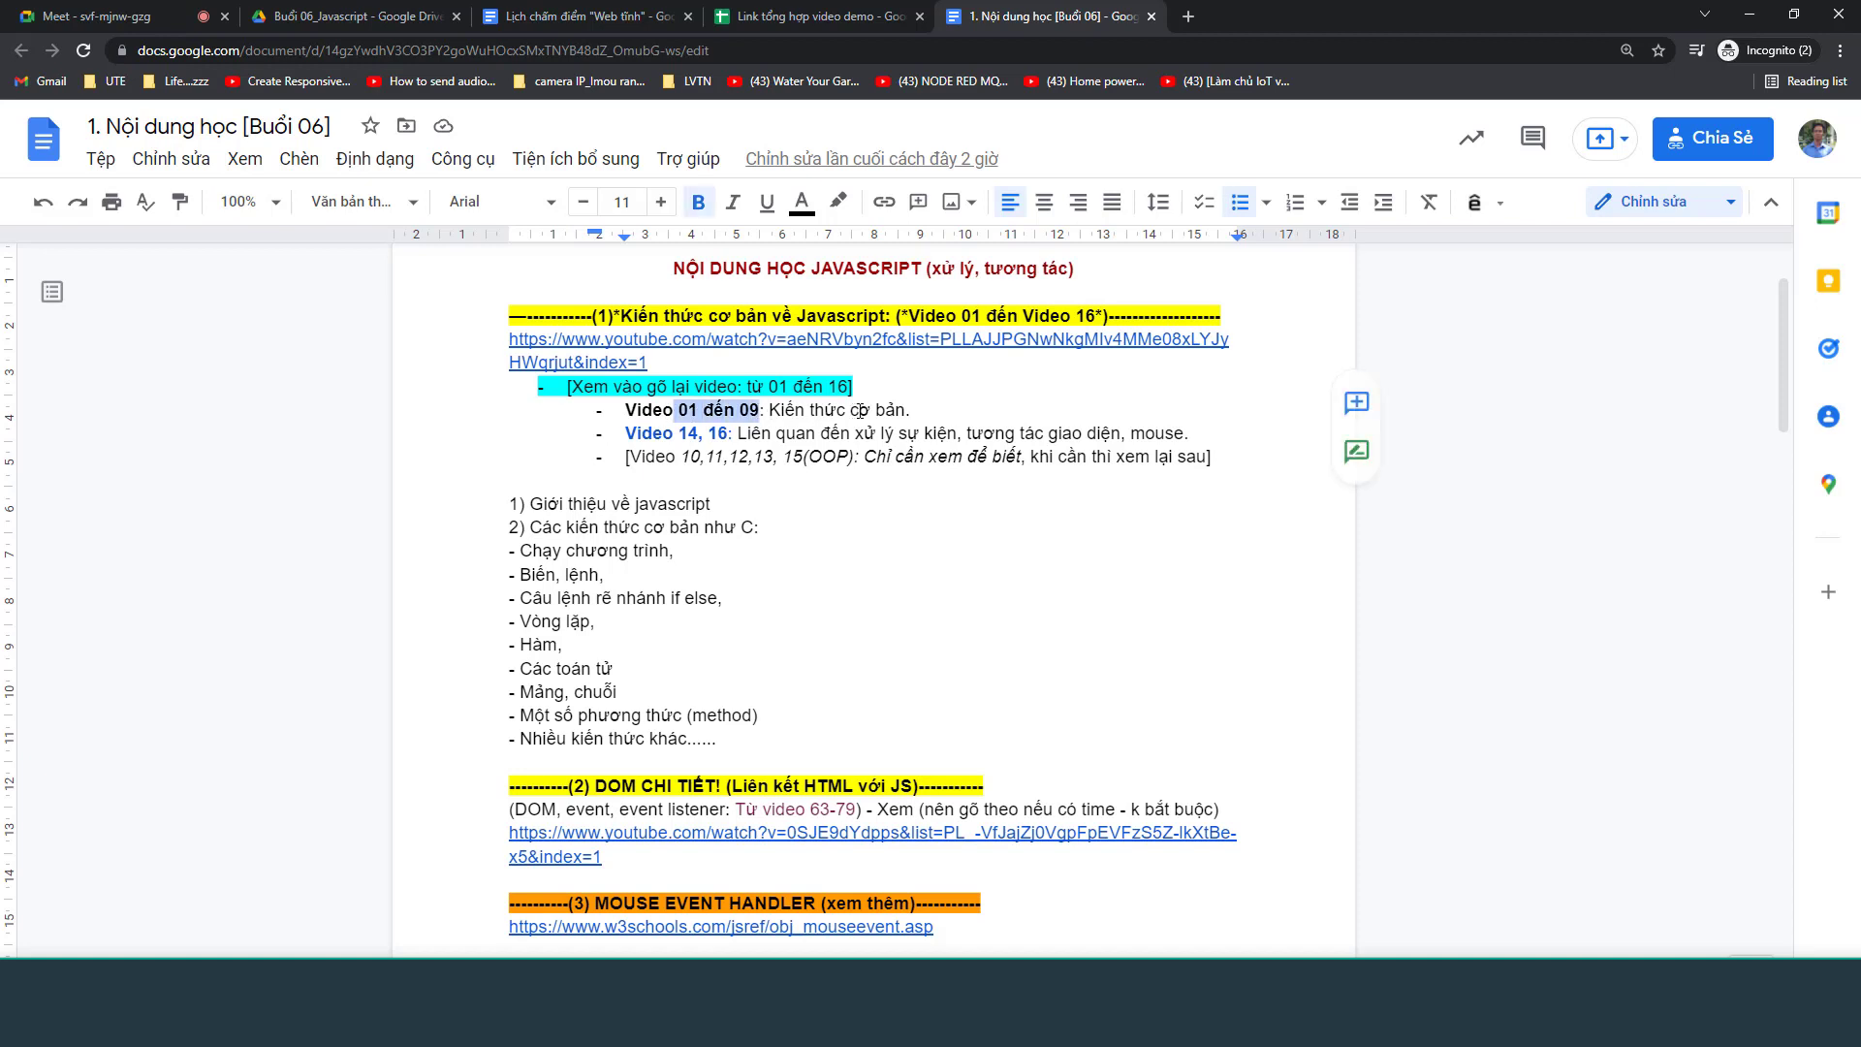
{"action": "left_click", "coordinate": [838, 411]}
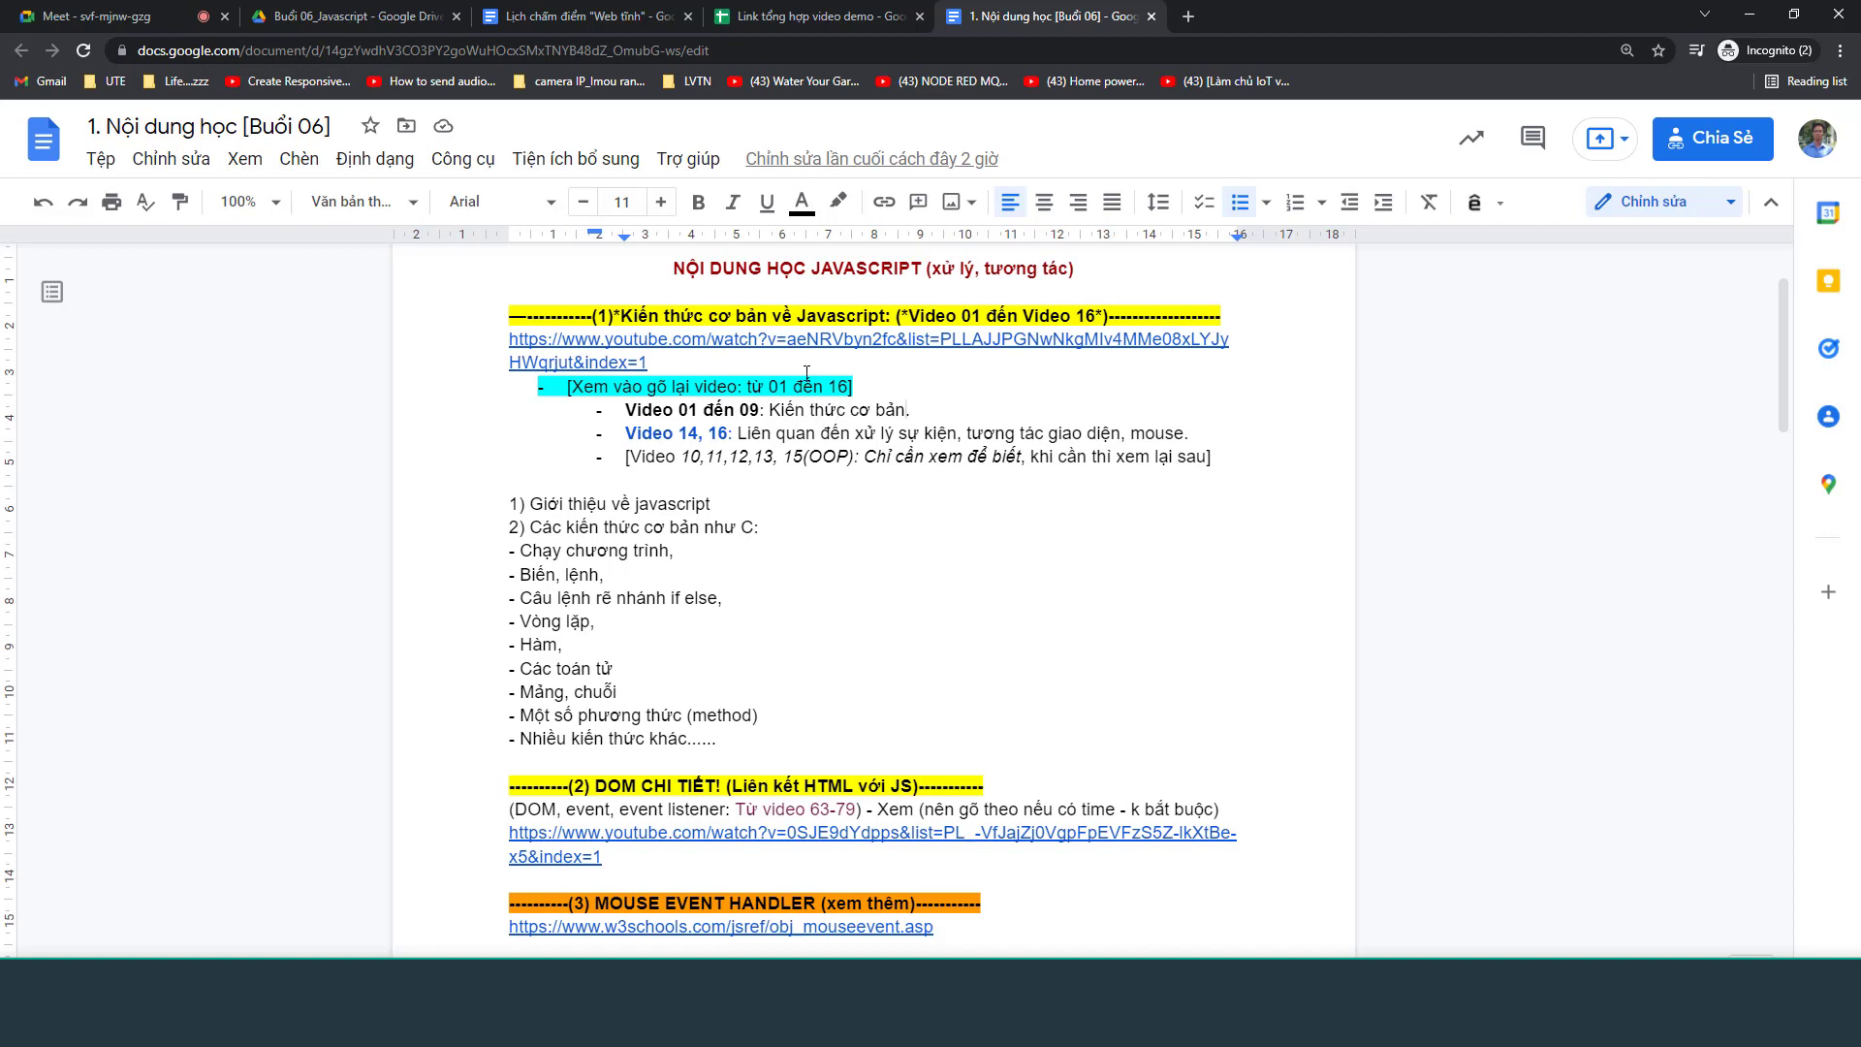
{"action": "left_click", "coordinate": [734, 432]}
{"action": "left_click_drag", "start_coordinate": [856, 433], "coordinate": [1182, 436]}
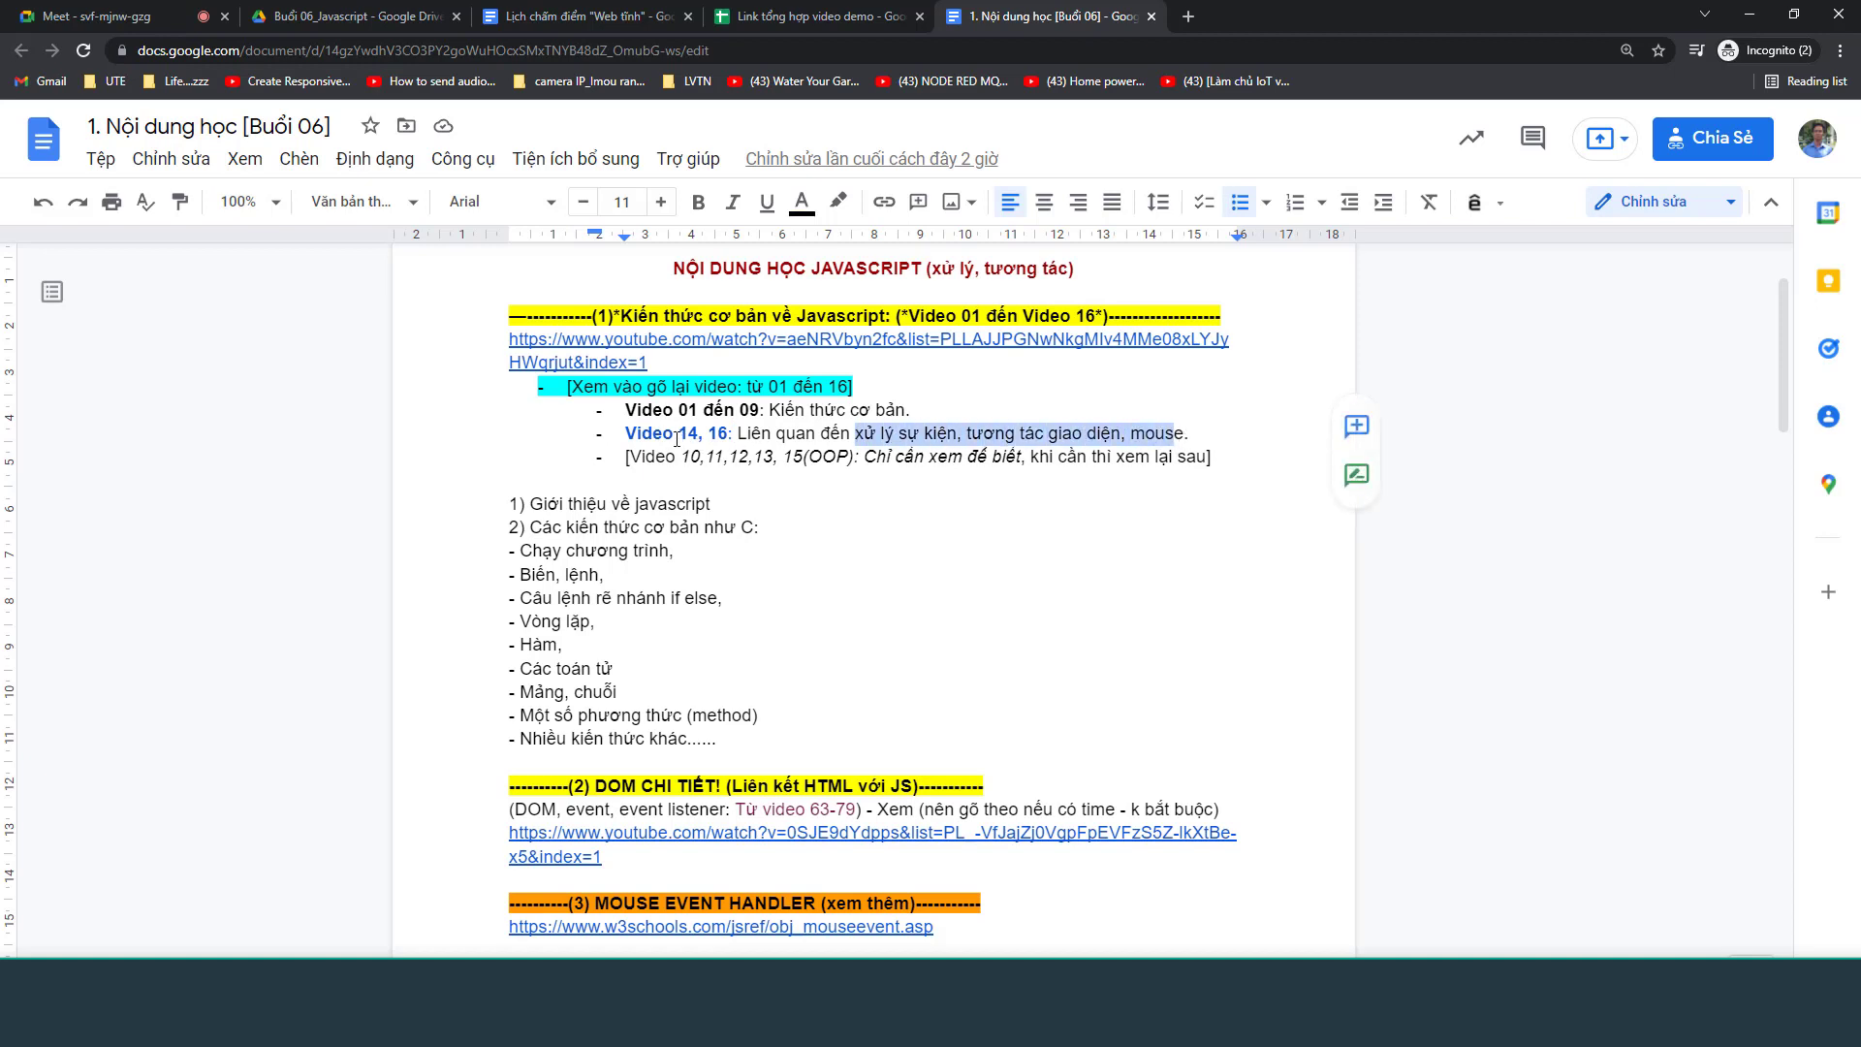
{"action": "left_click_drag", "start_coordinate": [675, 433], "coordinate": [933, 434]}
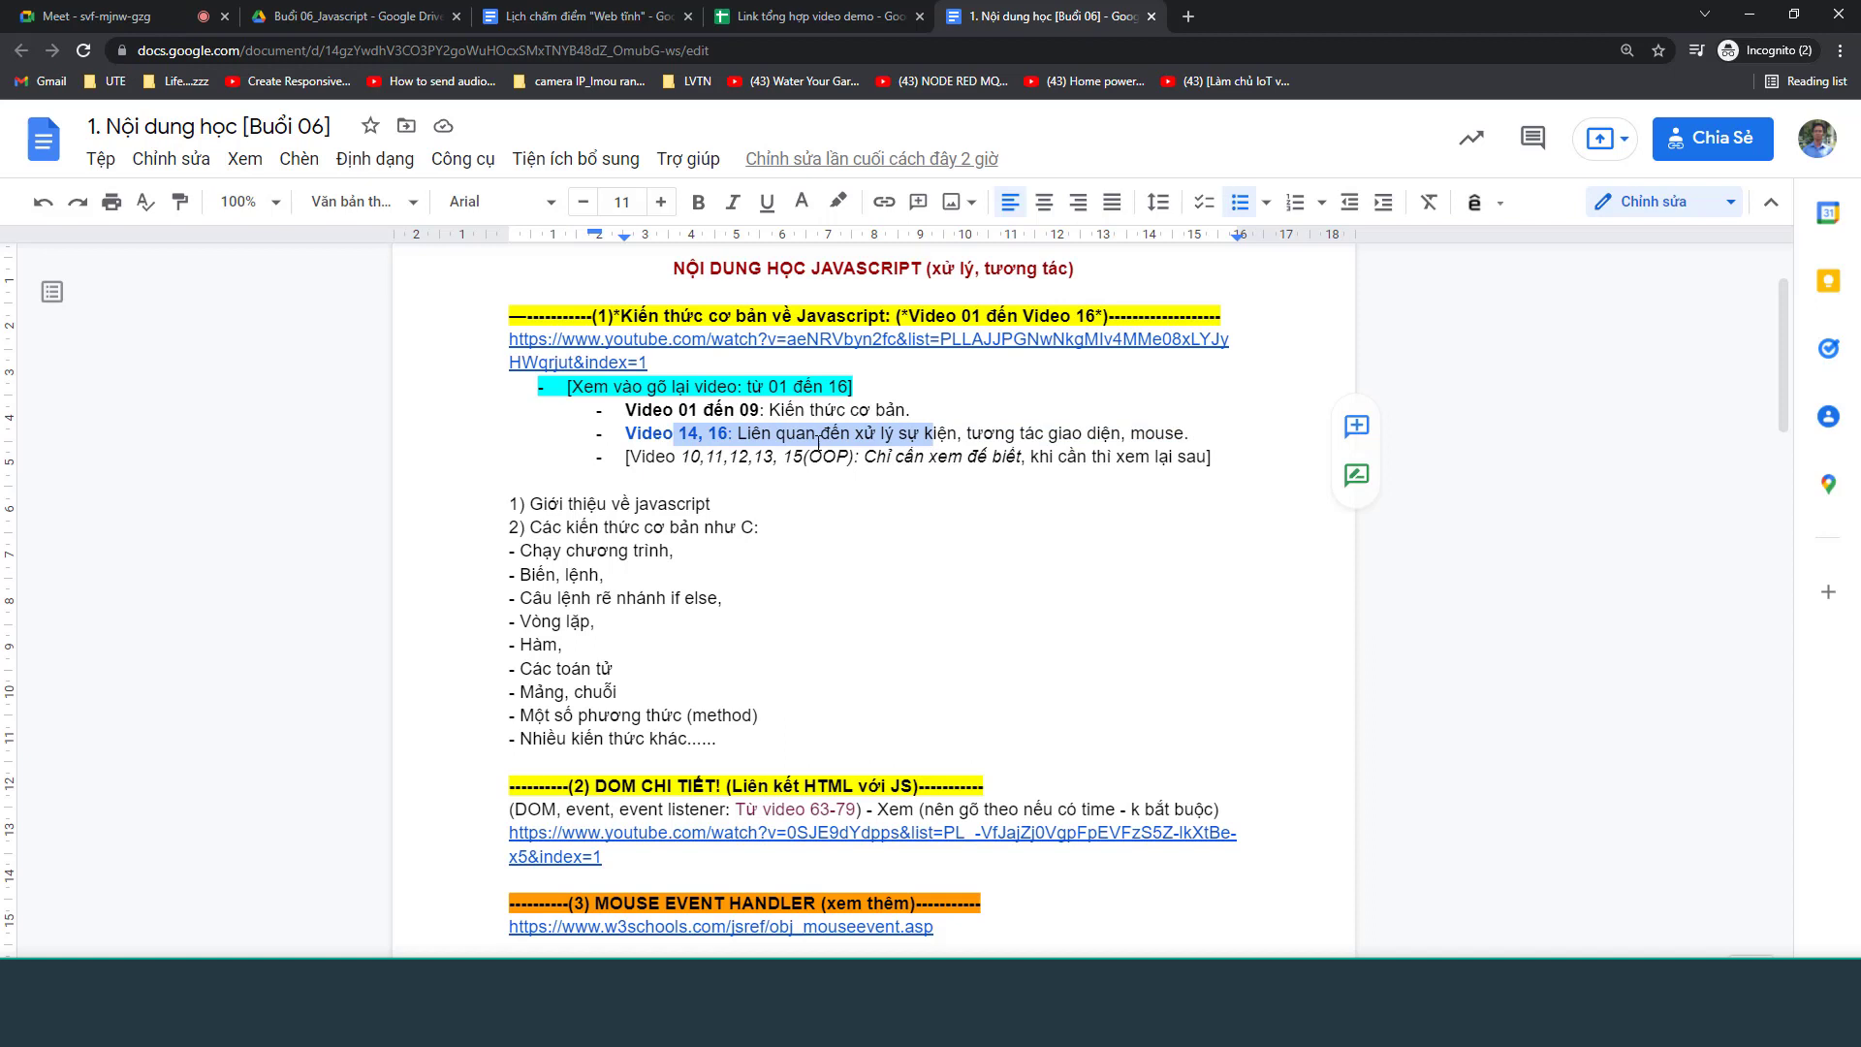
{"action": "left_click", "coordinate": [705, 441]}
{"action": "left_click_drag", "start_coordinate": [732, 434], "coordinate": [768, 412]}
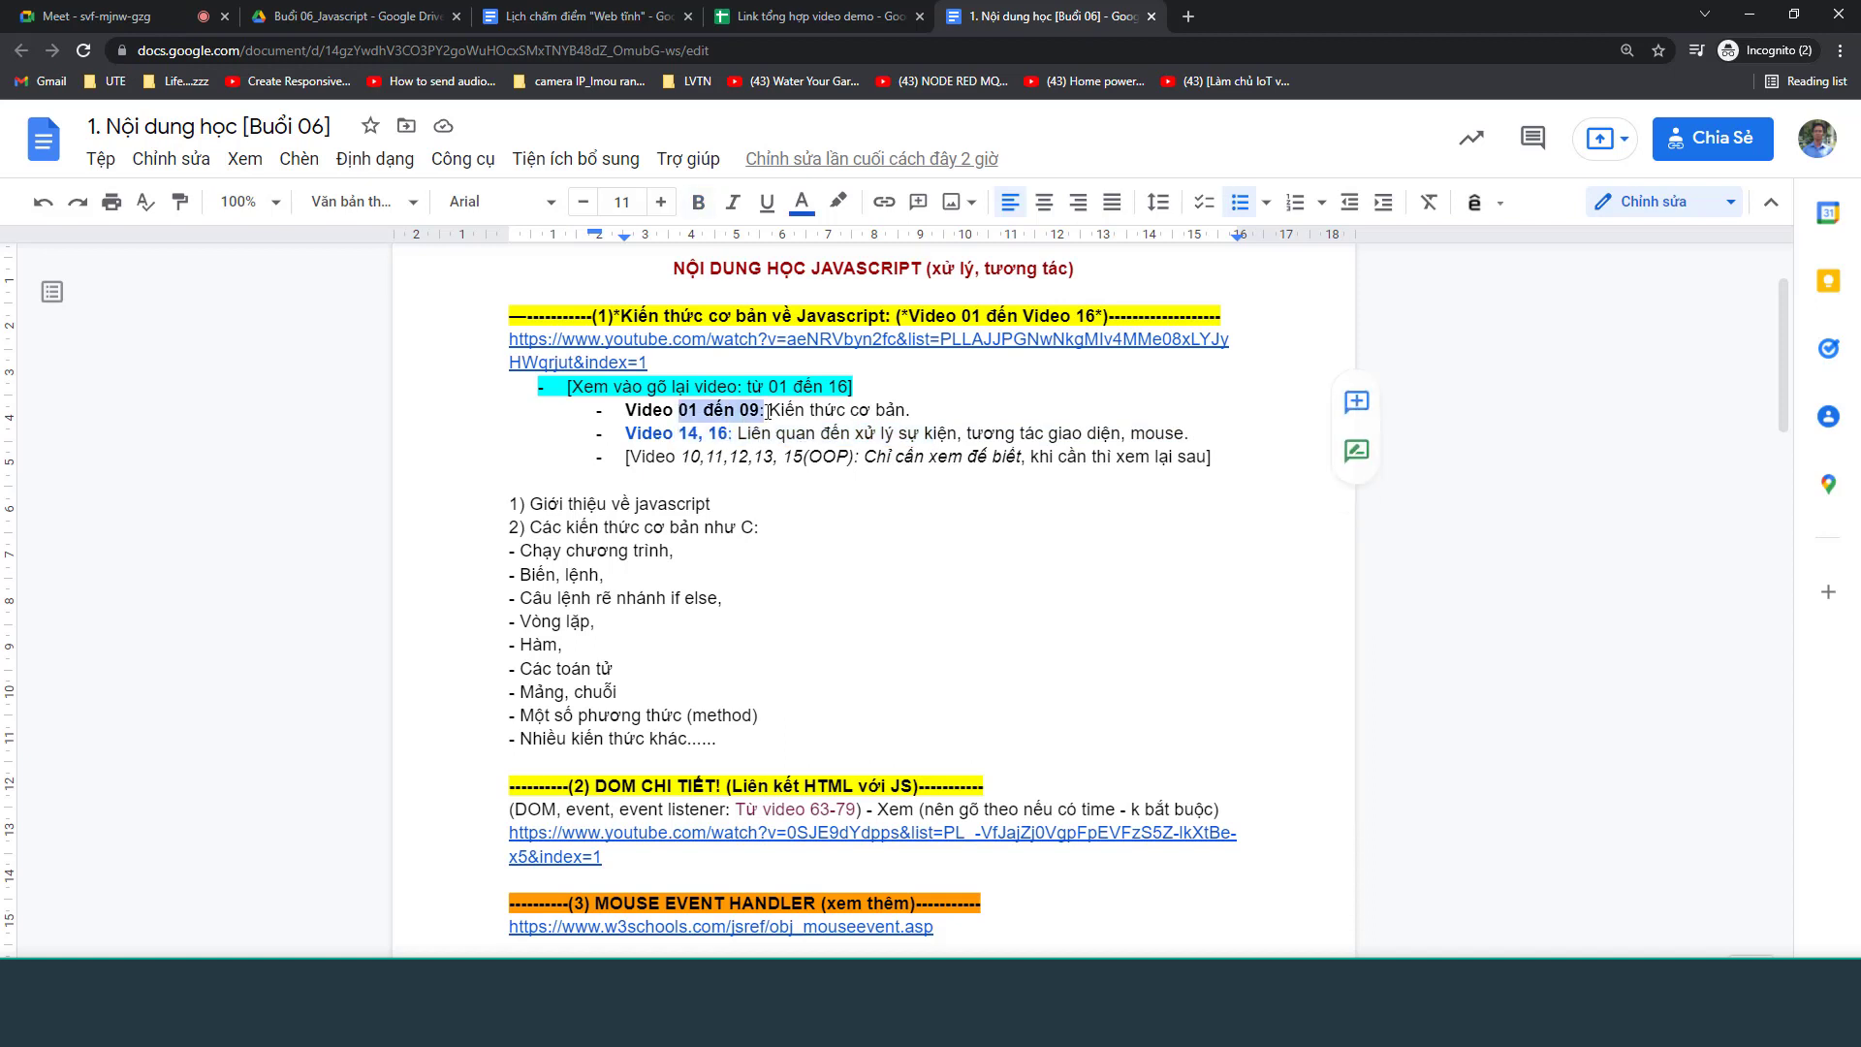
Highlight the optional videos 10, 11, 12, 13 and 15 (OOP), and the list of basic Javascript topics below them
{"action": "left_click", "coordinate": [699, 458]}
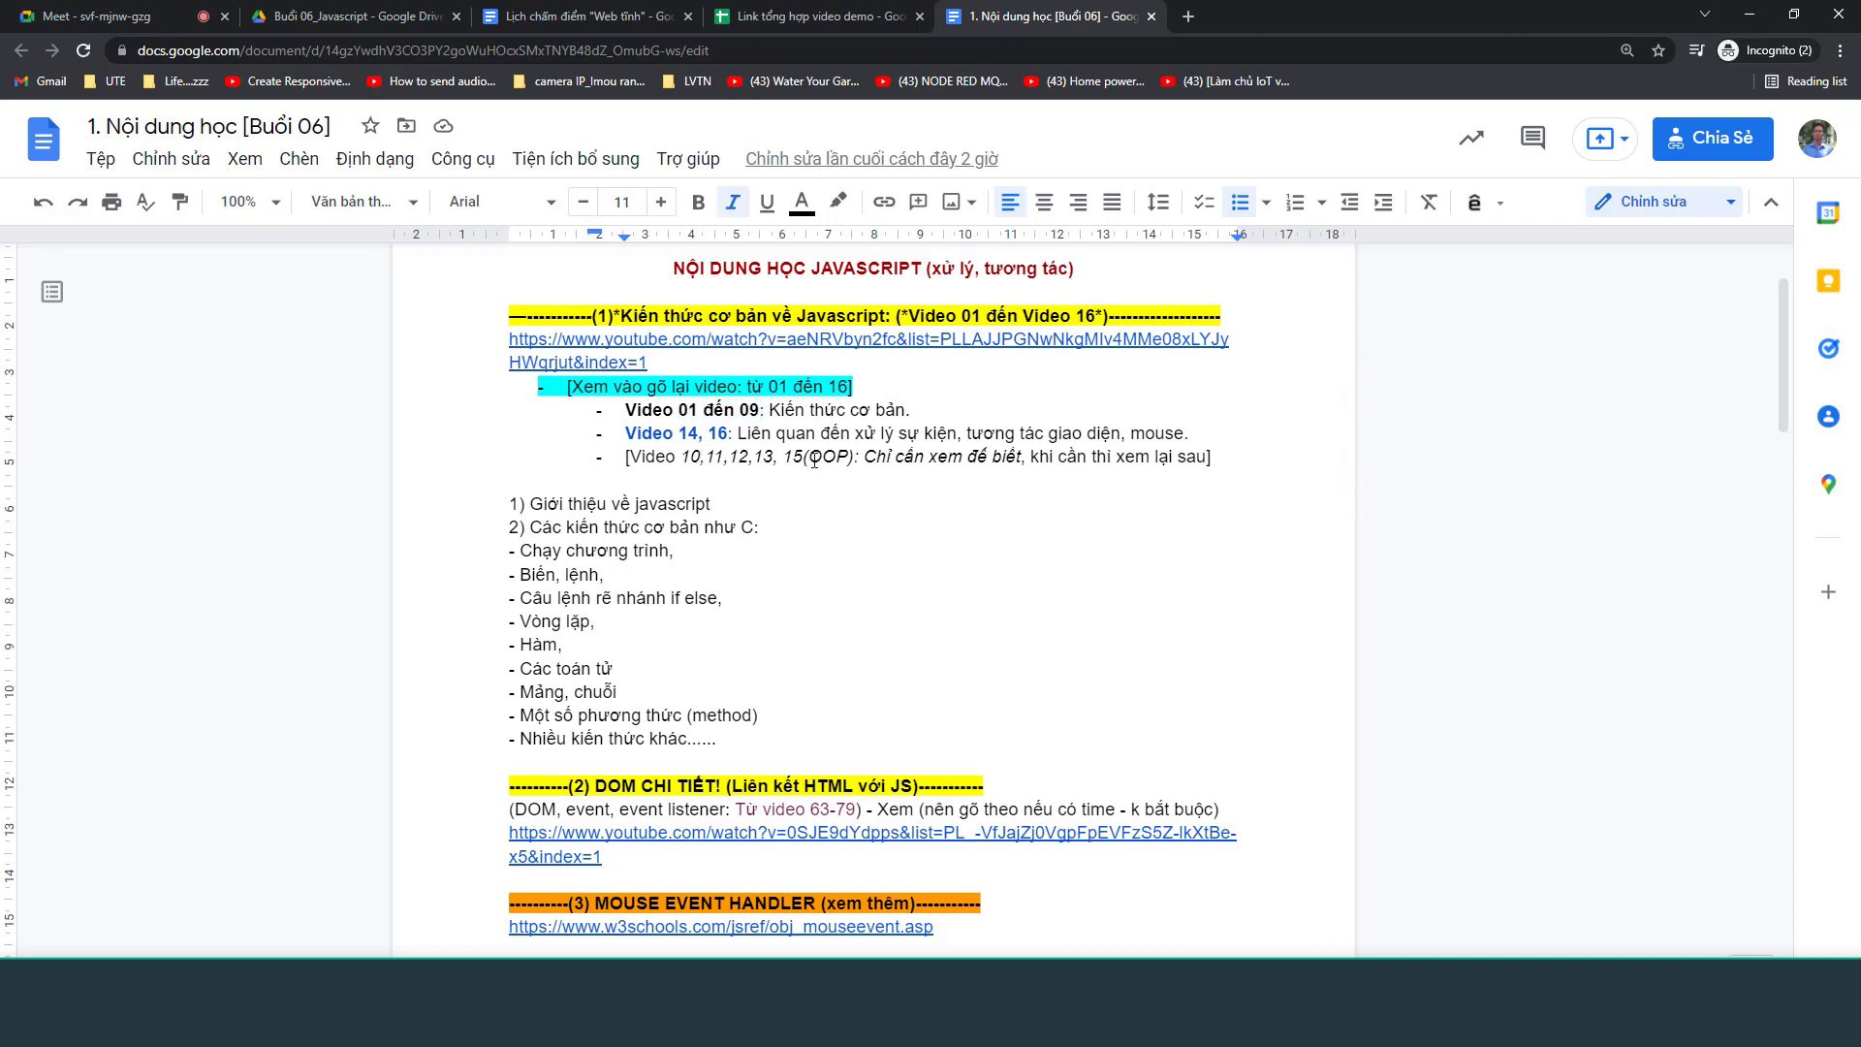
{"action": "double_click", "coordinate": [813, 458]}
{"action": "left_click_drag", "start_coordinate": [789, 456], "coordinate": [690, 459]}
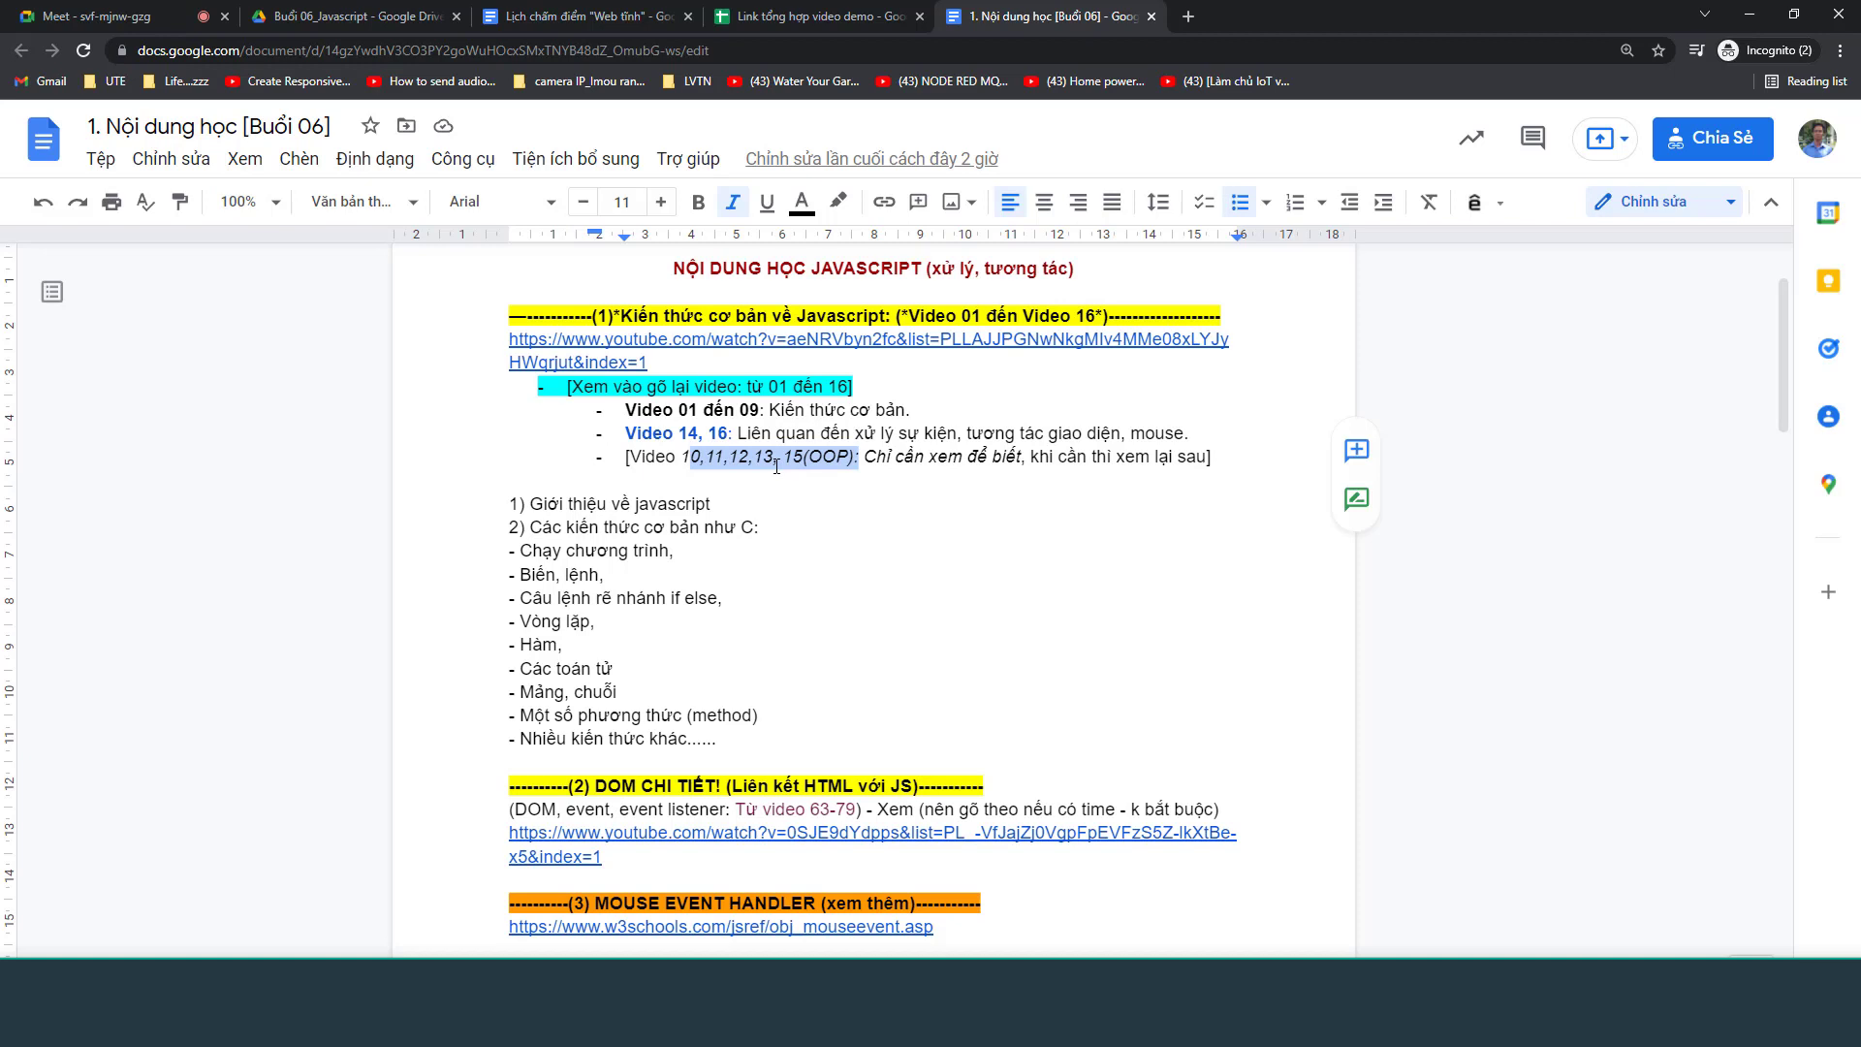
{"action": "left_click_drag", "start_coordinate": [540, 504], "coordinate": [640, 715]}
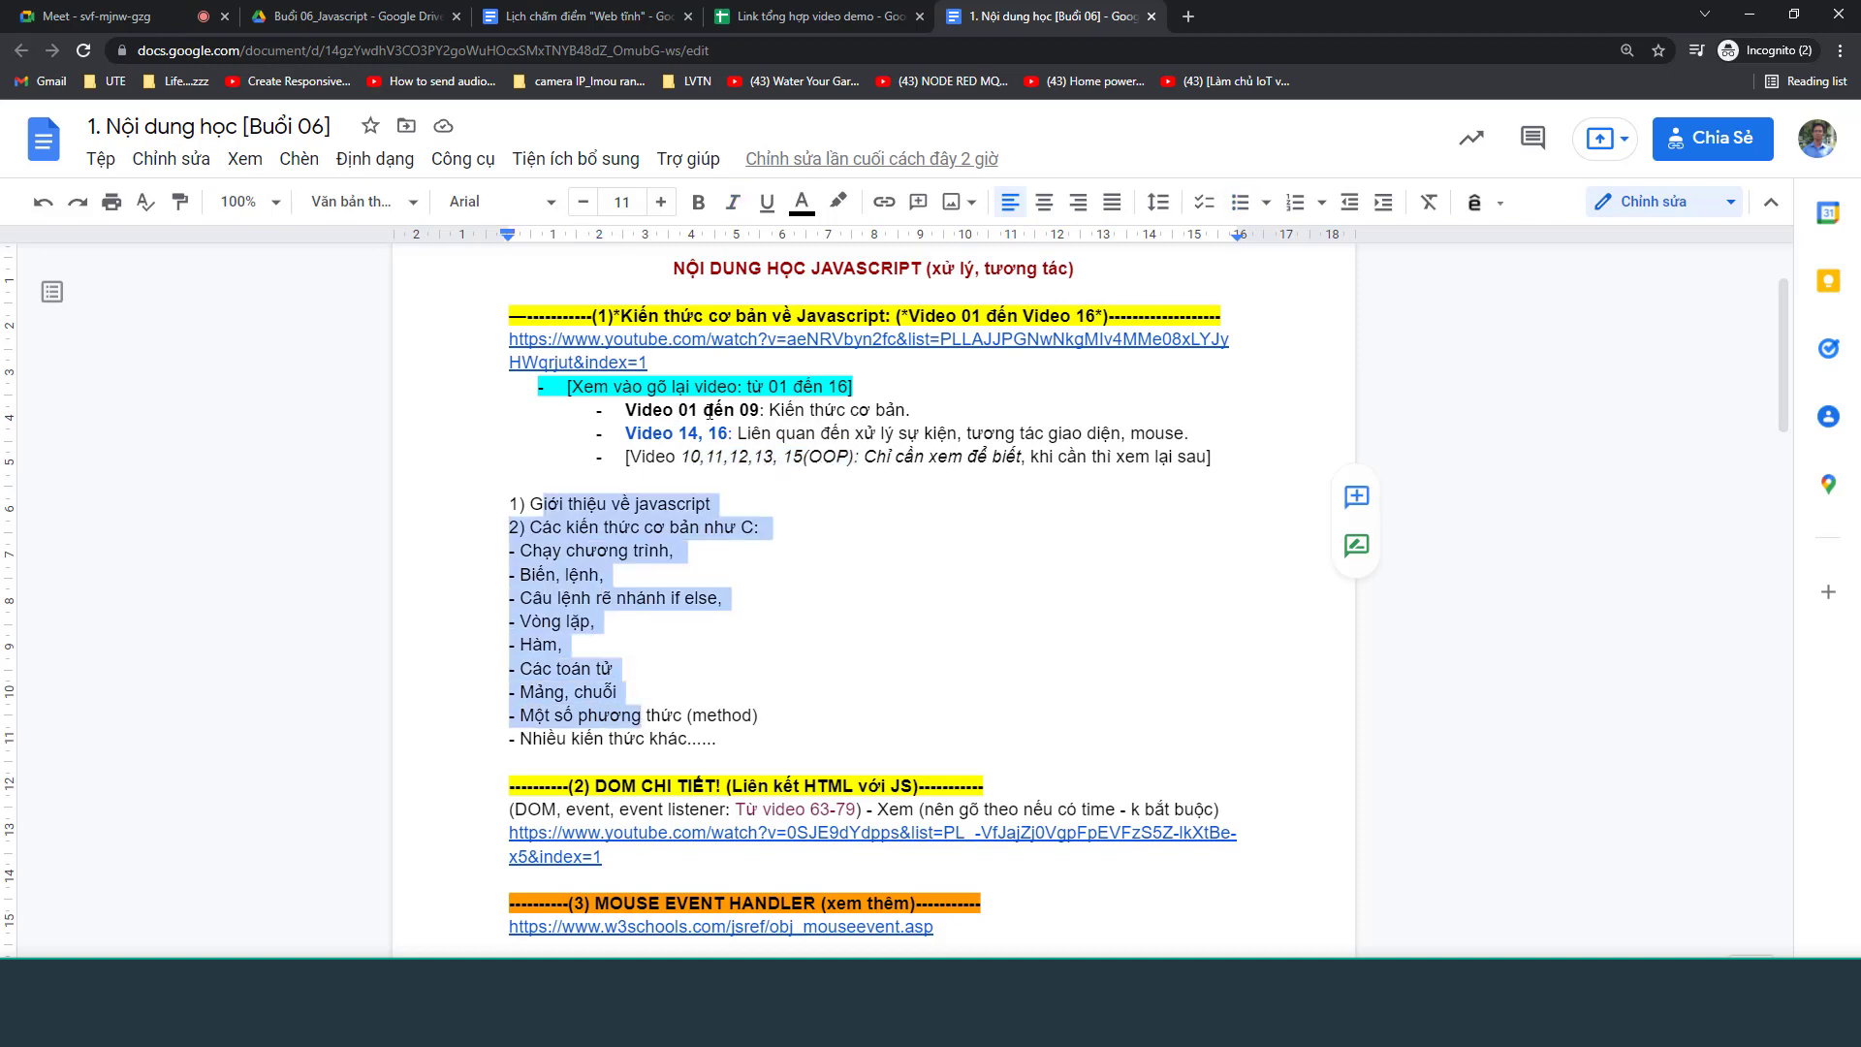
Review section (2) on the DOM, highlighting the video range 63-79 and the note on retyping the code if time allows
{"action": "scroll", "coordinate": [726, 616], "scroll_direction": "down", "scroll_amount": 1}
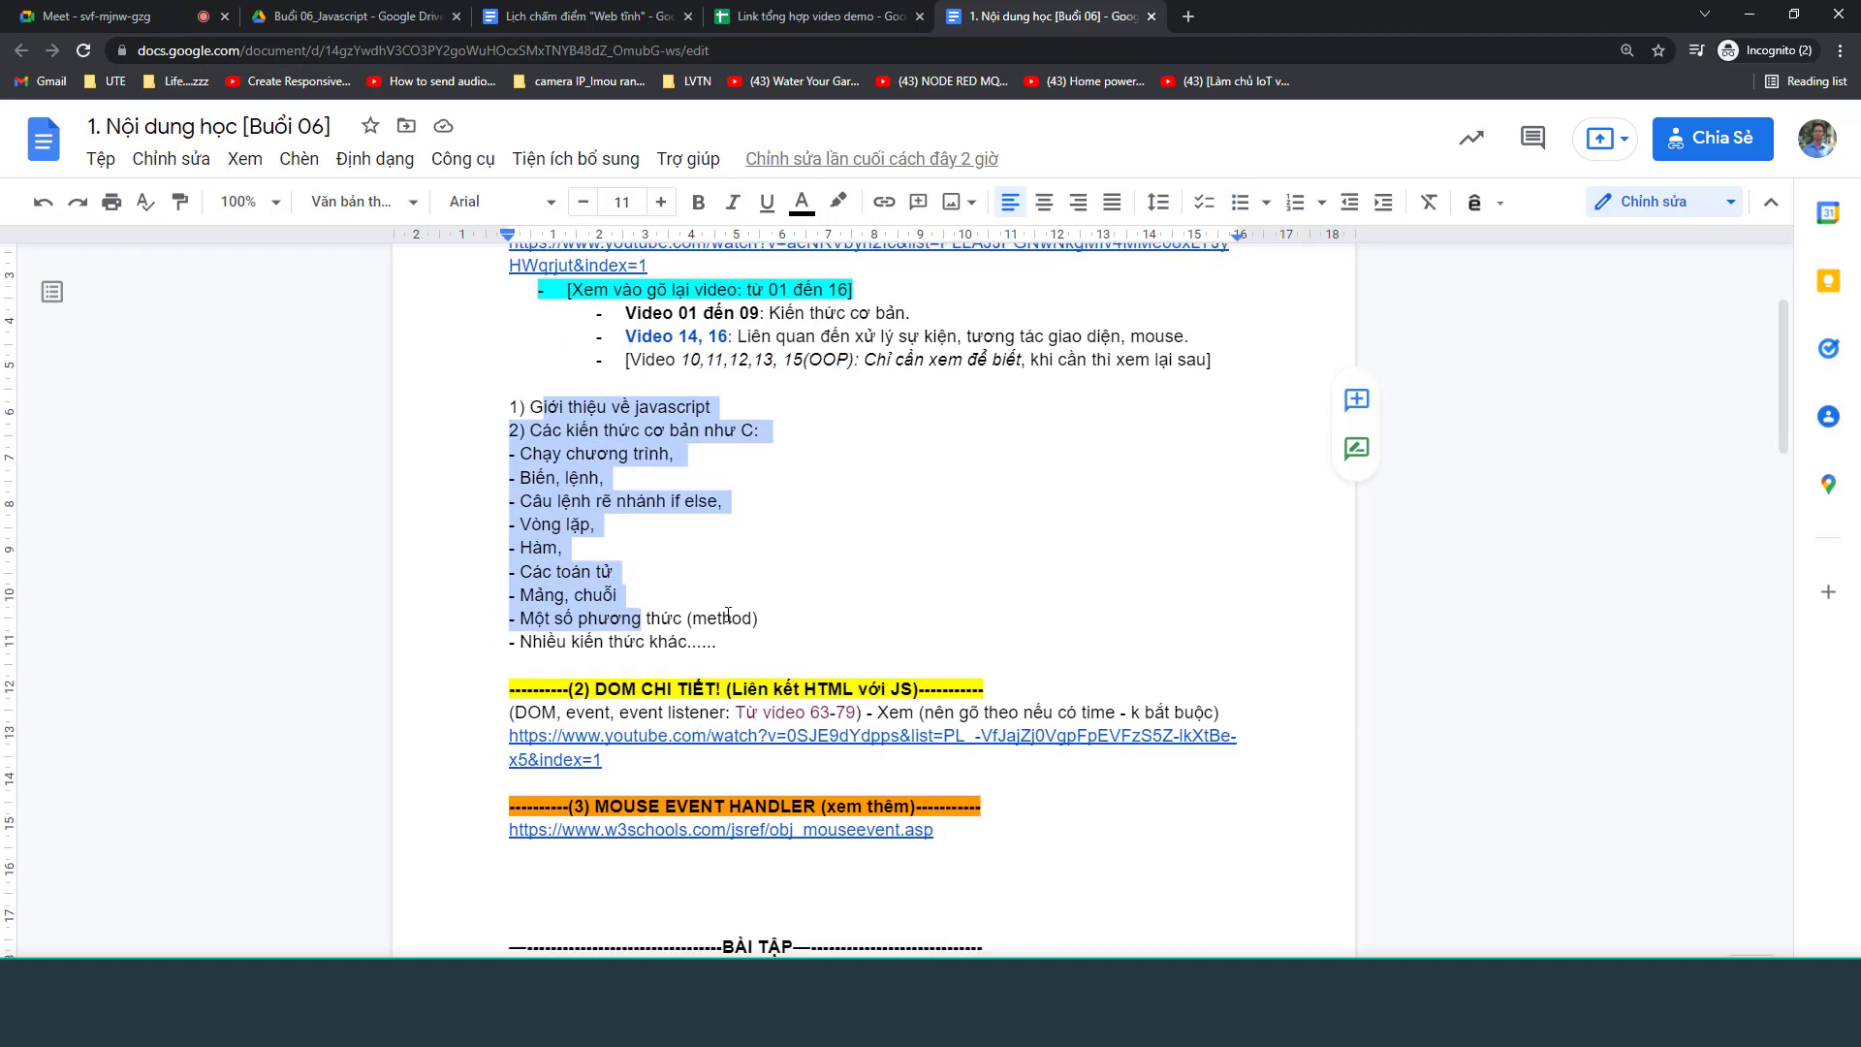
{"action": "left_click", "coordinate": [664, 692]}
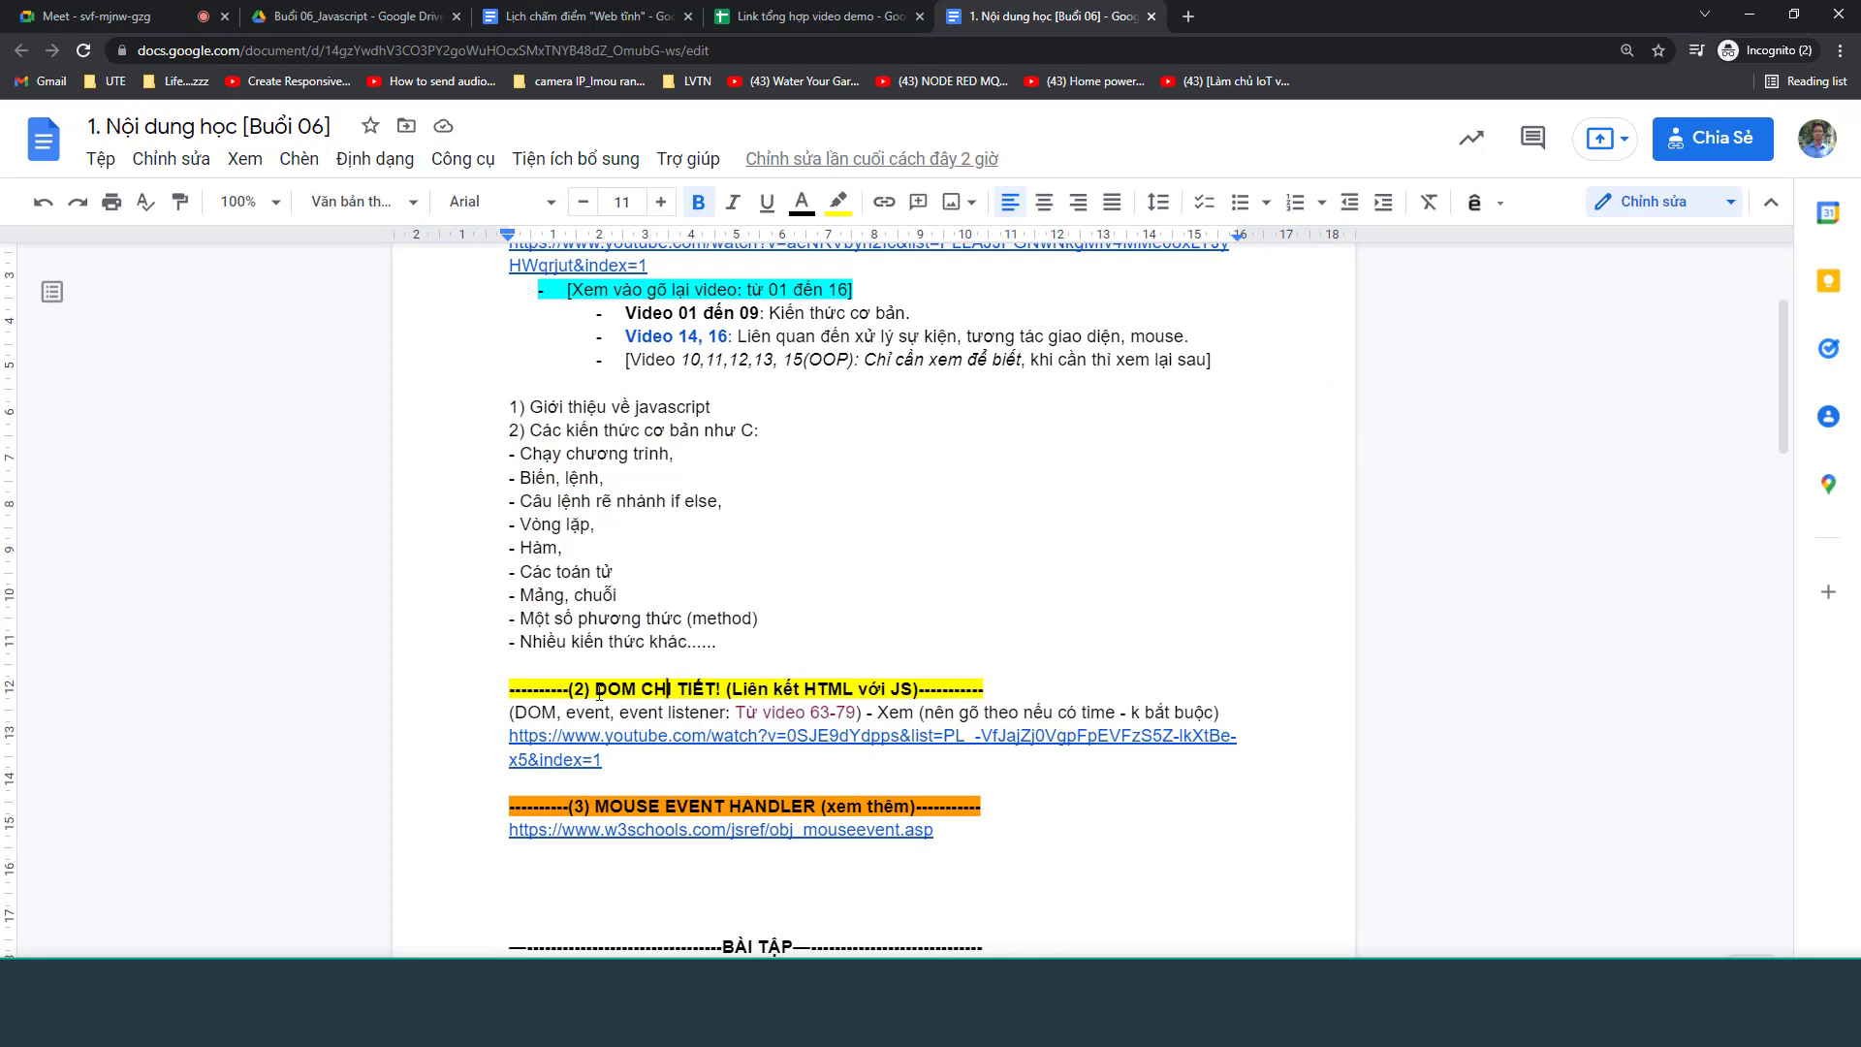
{"action": "left_click_drag", "start_coordinate": [596, 692], "coordinate": [643, 692]}
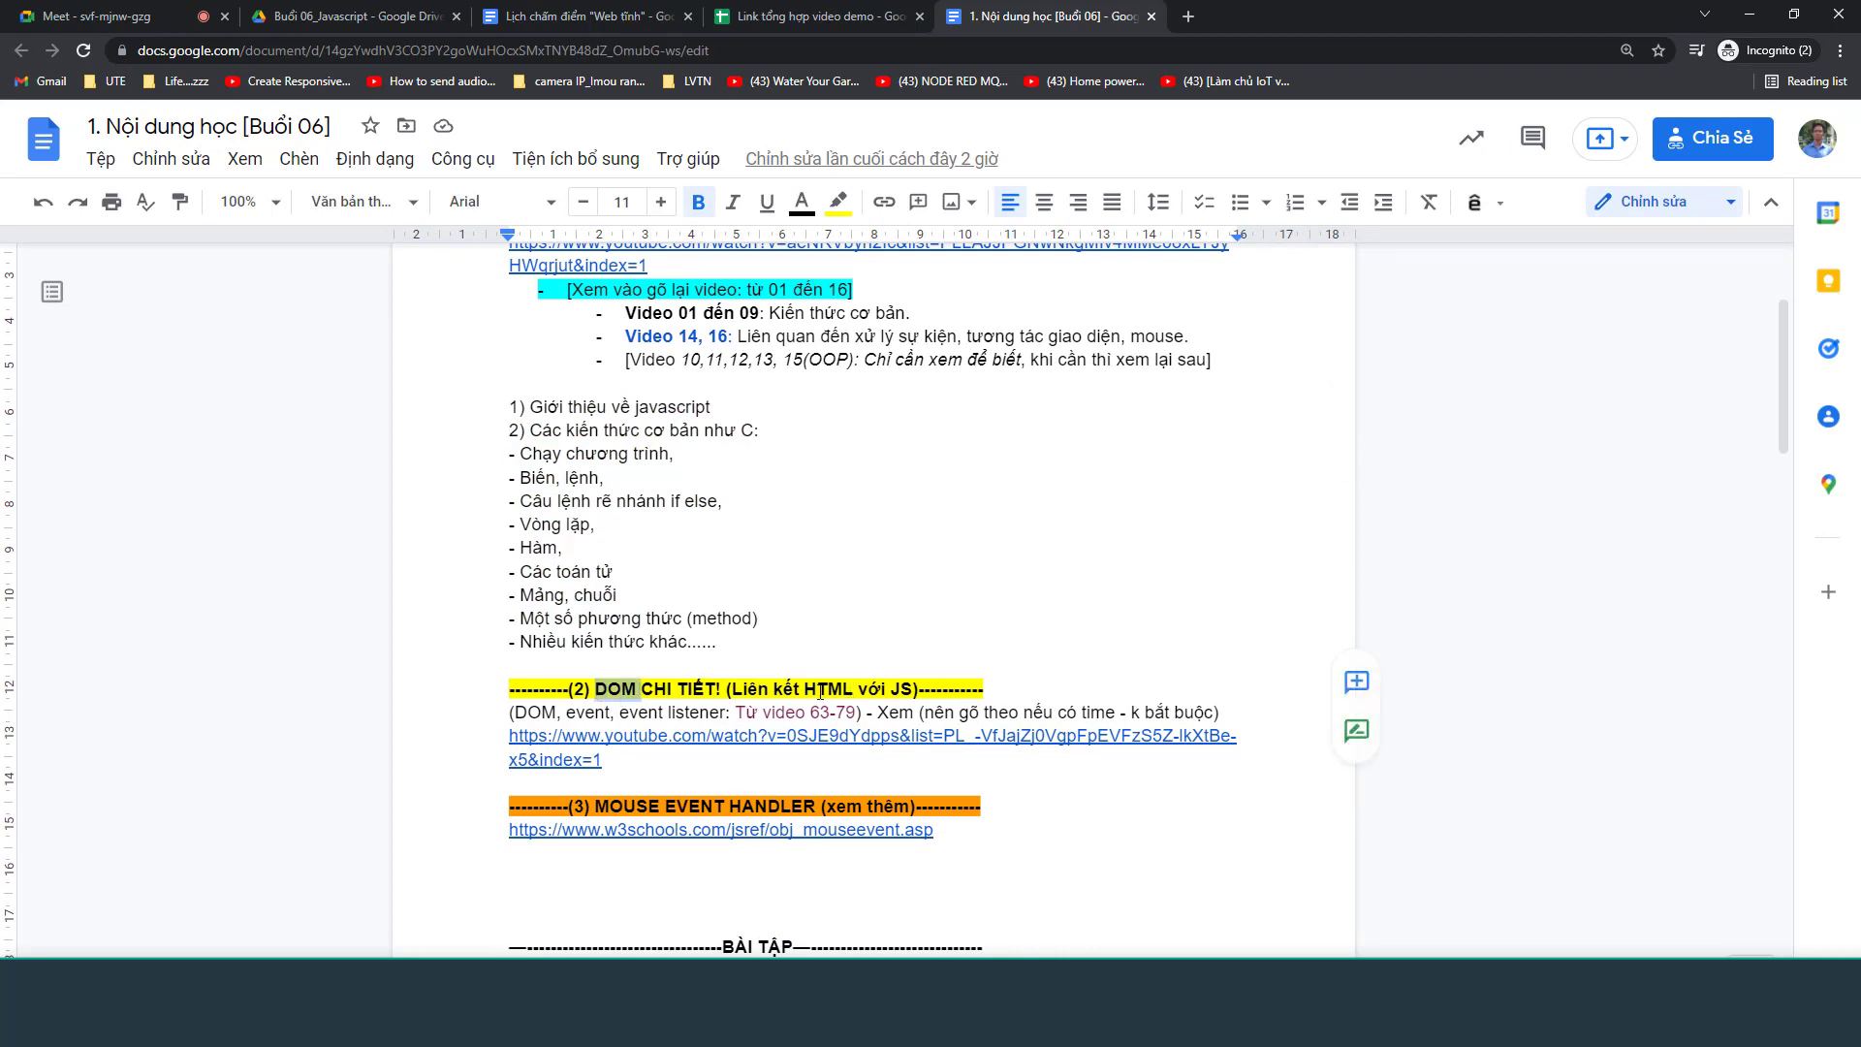
{"action": "mouse_move", "coordinate": [851, 690]}
{"action": "left_mouse_down"}
{"action": "mouse_move", "coordinate": [809, 691]}
{"action": "mouse_move", "coordinate": [892, 692]}
{"action": "mouse_move", "coordinate": [851, 714]}
{"action": "left_mouse_up"}
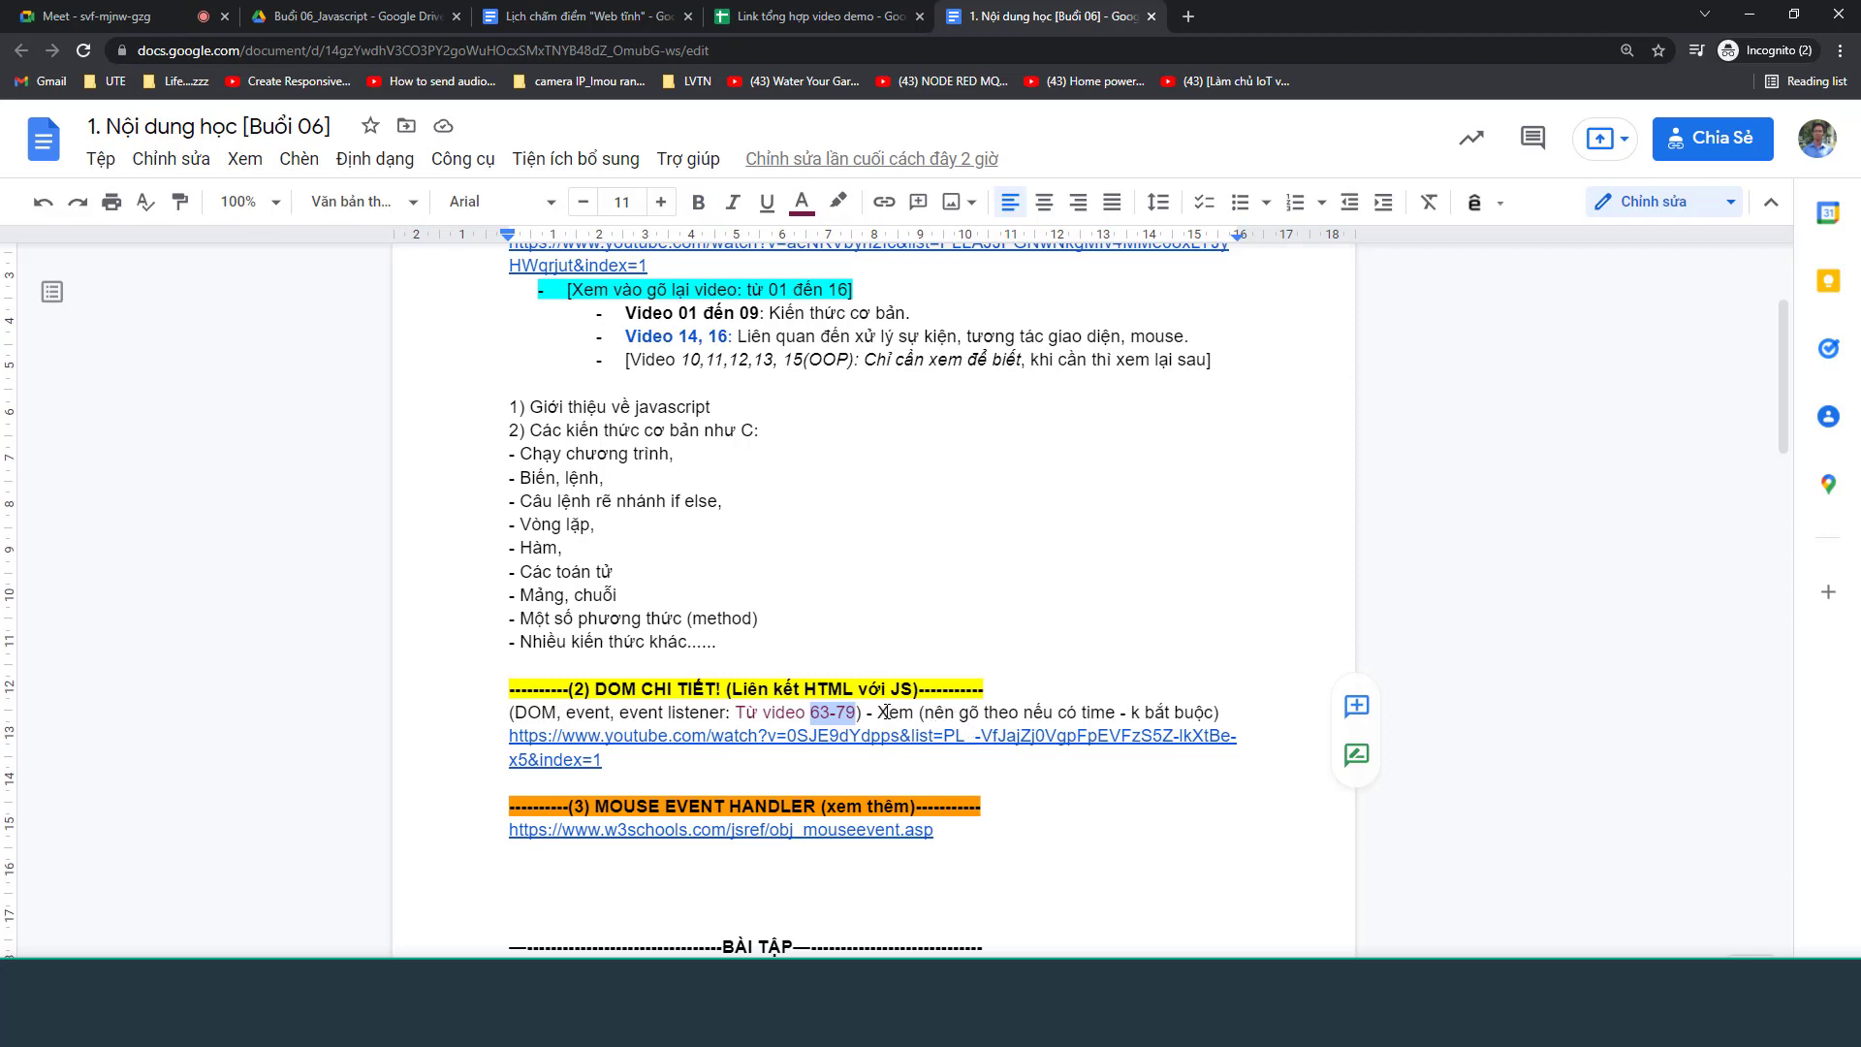
{"action": "left_click_drag", "start_coordinate": [889, 713], "coordinate": [1185, 714]}
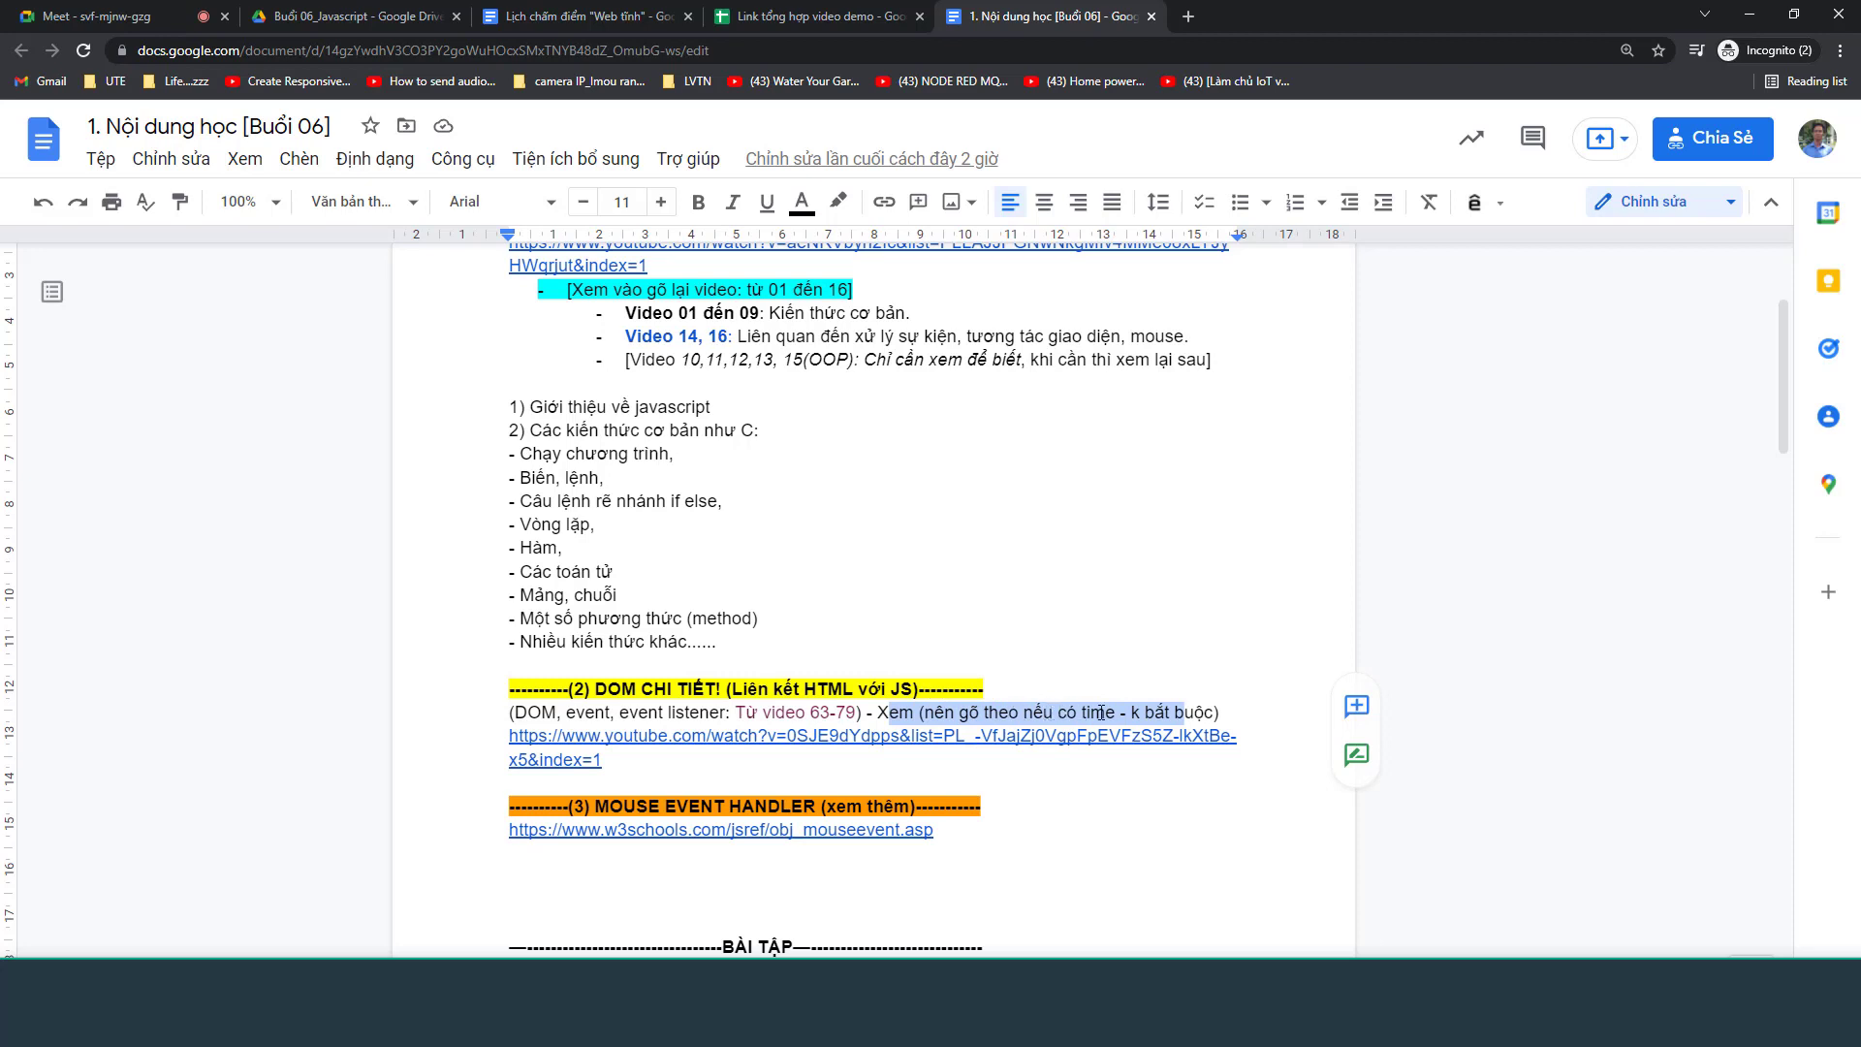
{"action": "left_click", "coordinate": [1112, 712]}
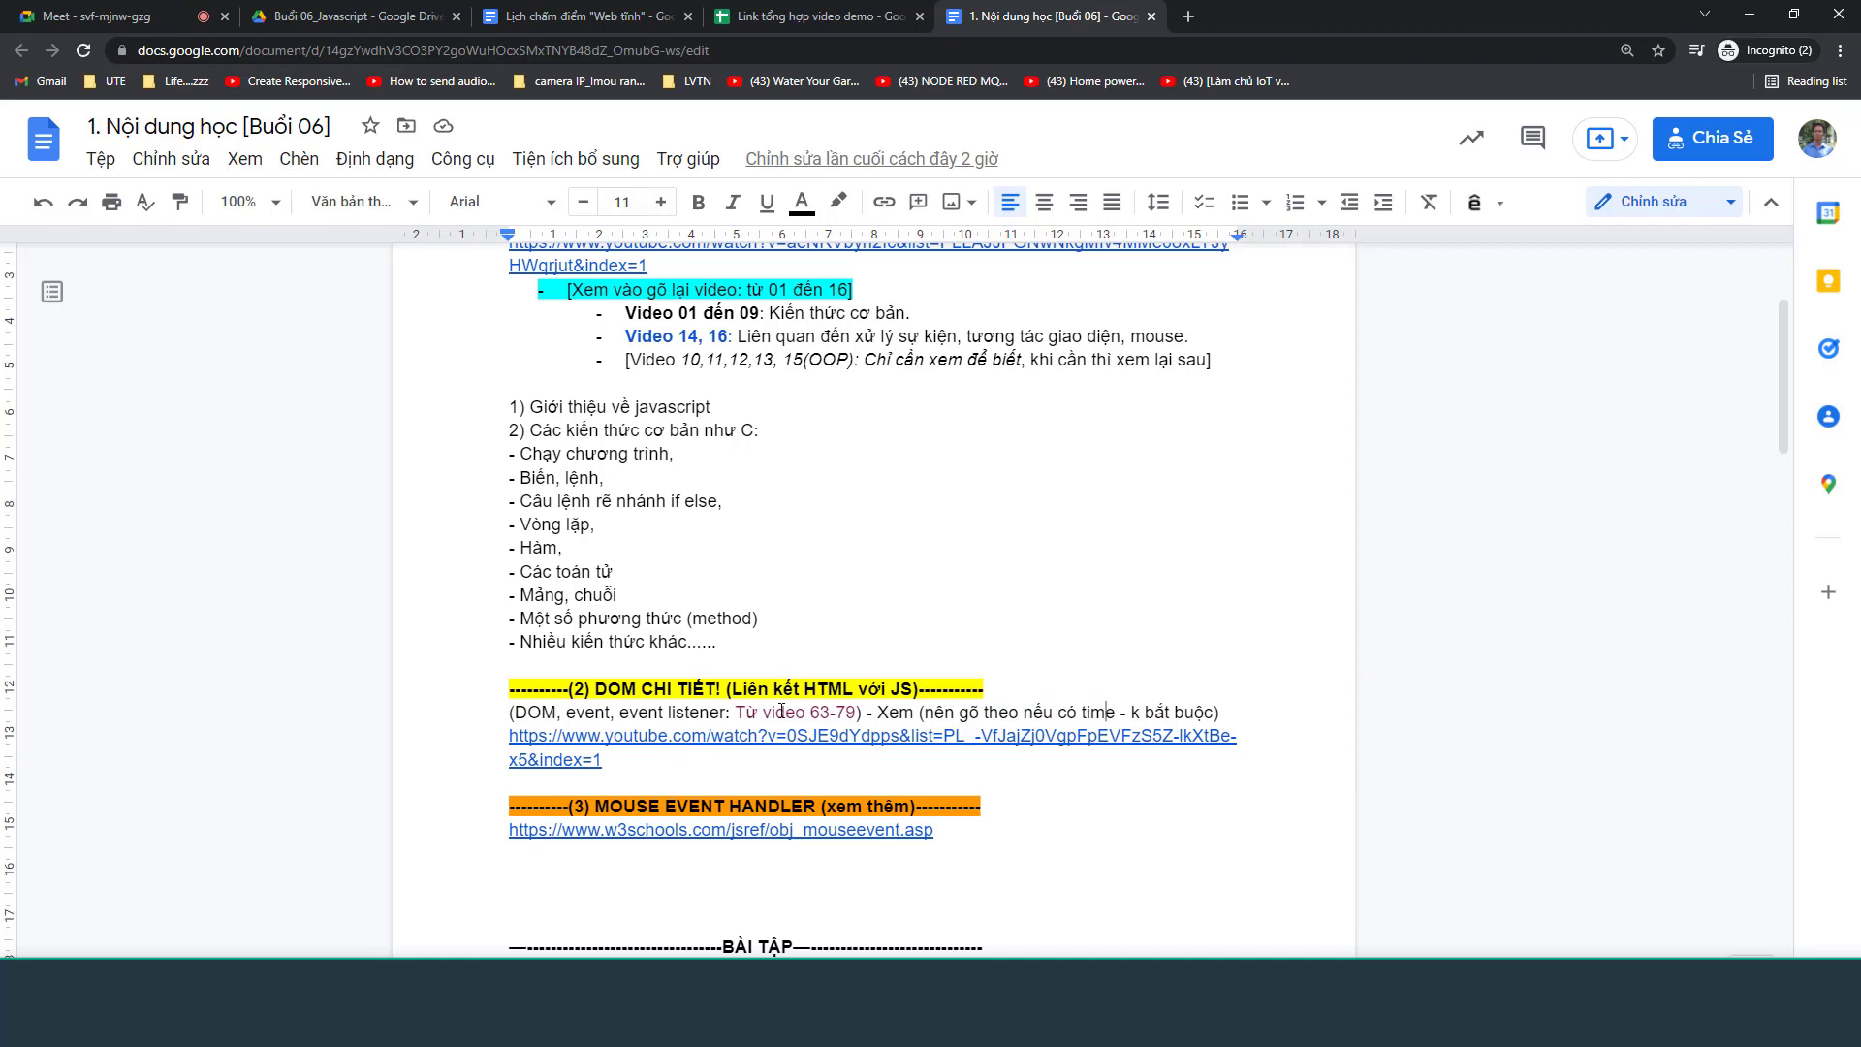
{"action": "left_click_drag", "start_coordinate": [734, 712], "coordinate": [924, 714]}
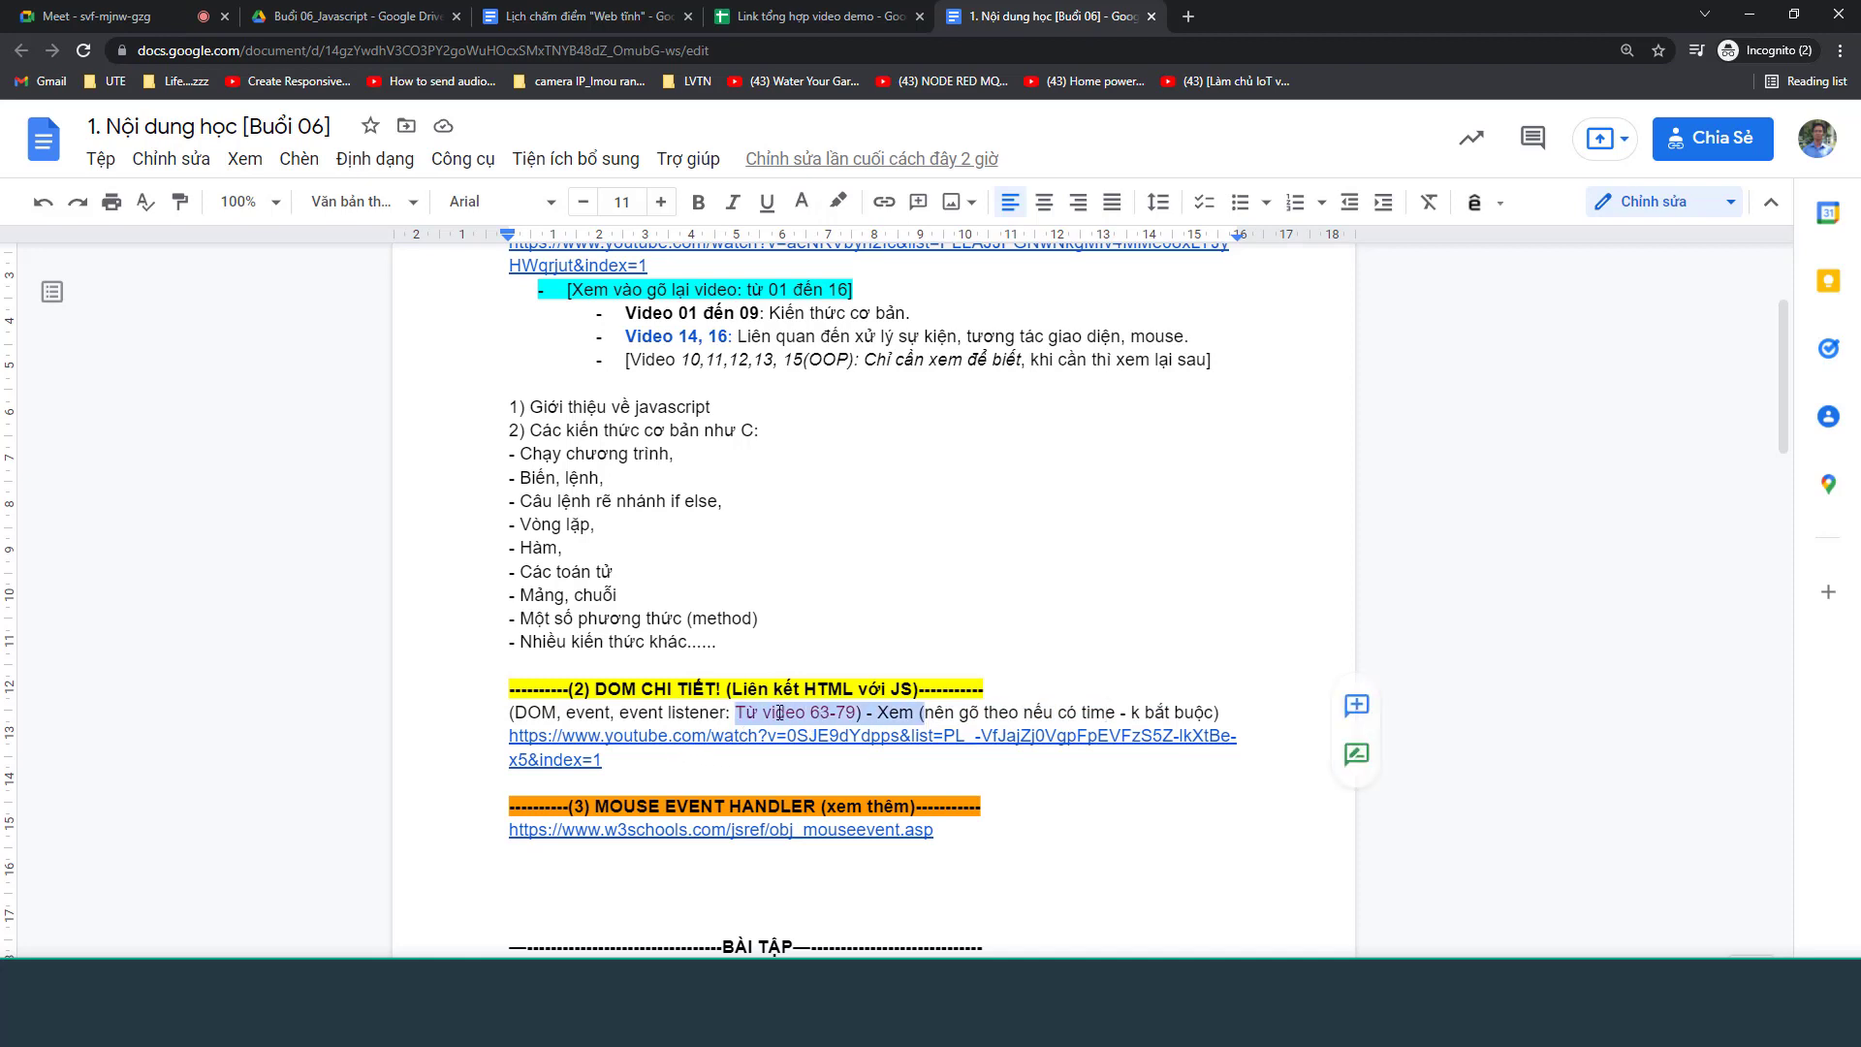
Highlight the title of section (3), MOUSE EVENT HANDLER, and return to the start of the Javascript outline
{"action": "left_click_drag", "start_coordinate": [663, 806], "coordinate": [741, 806]}
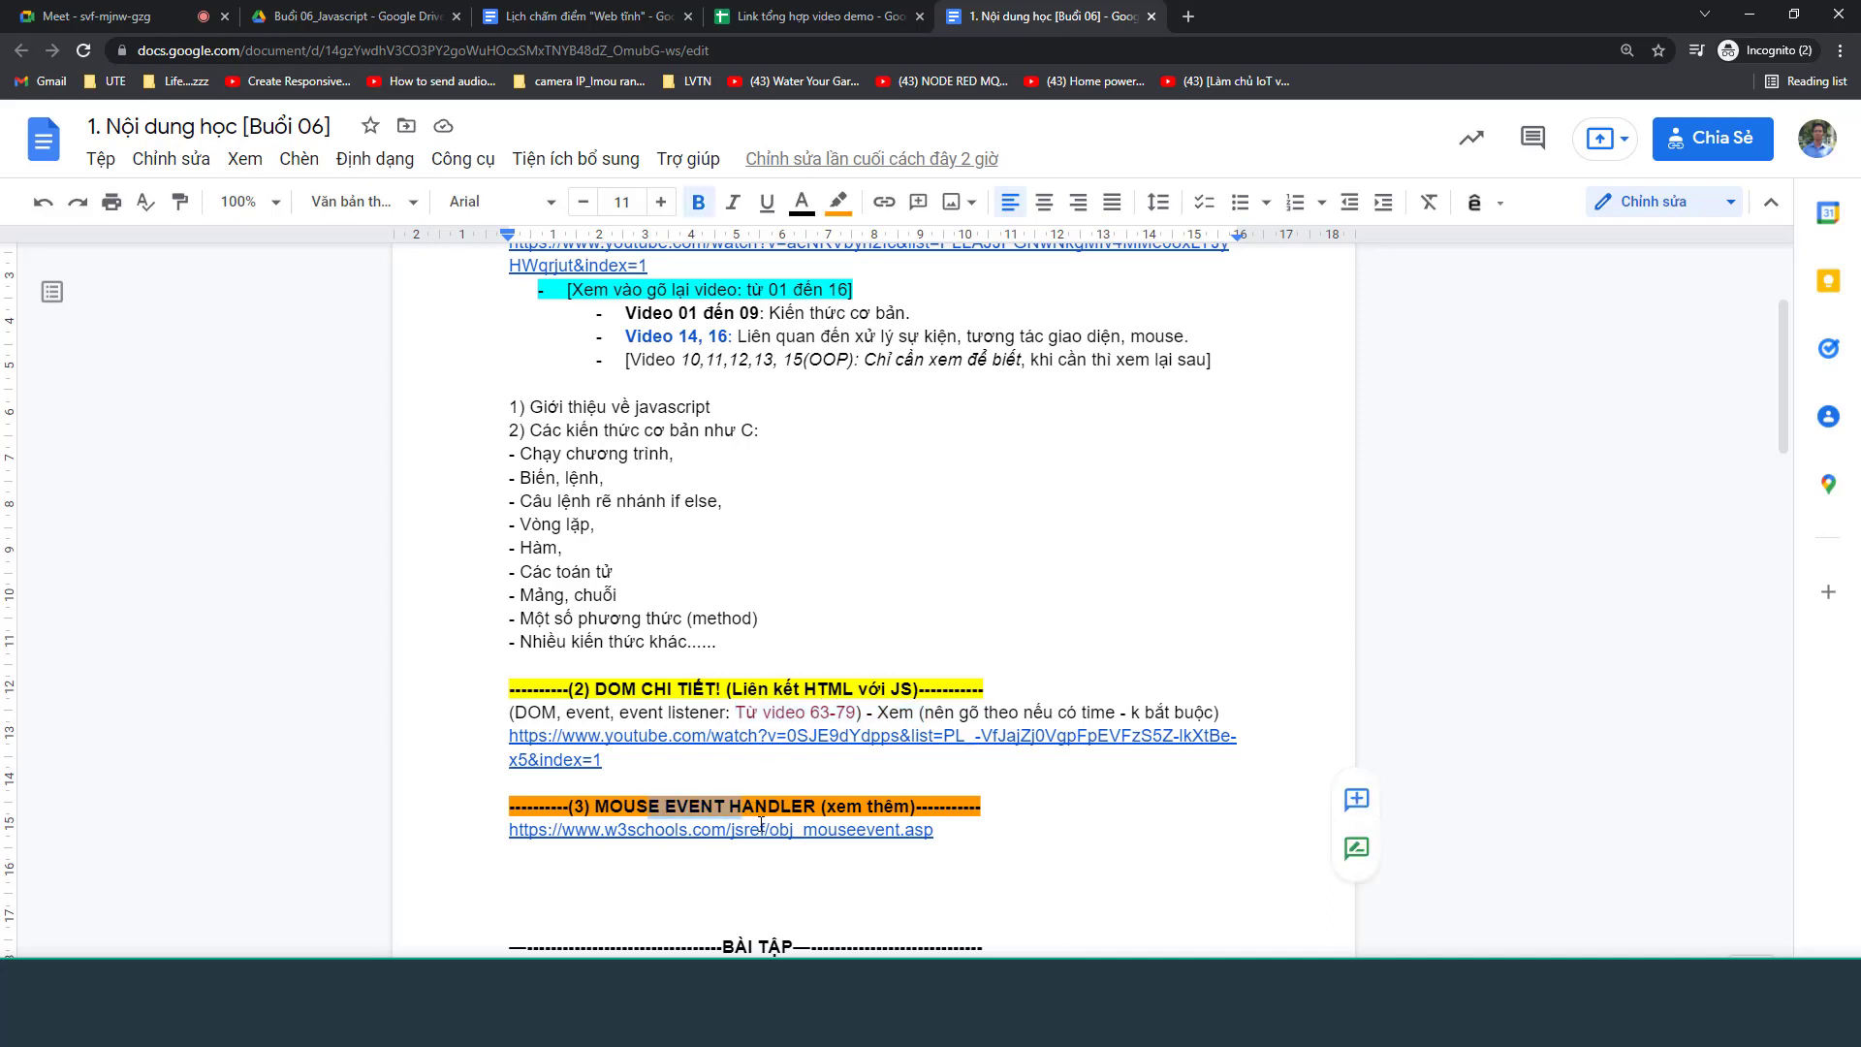
{"action": "left_click", "coordinate": [676, 809]}
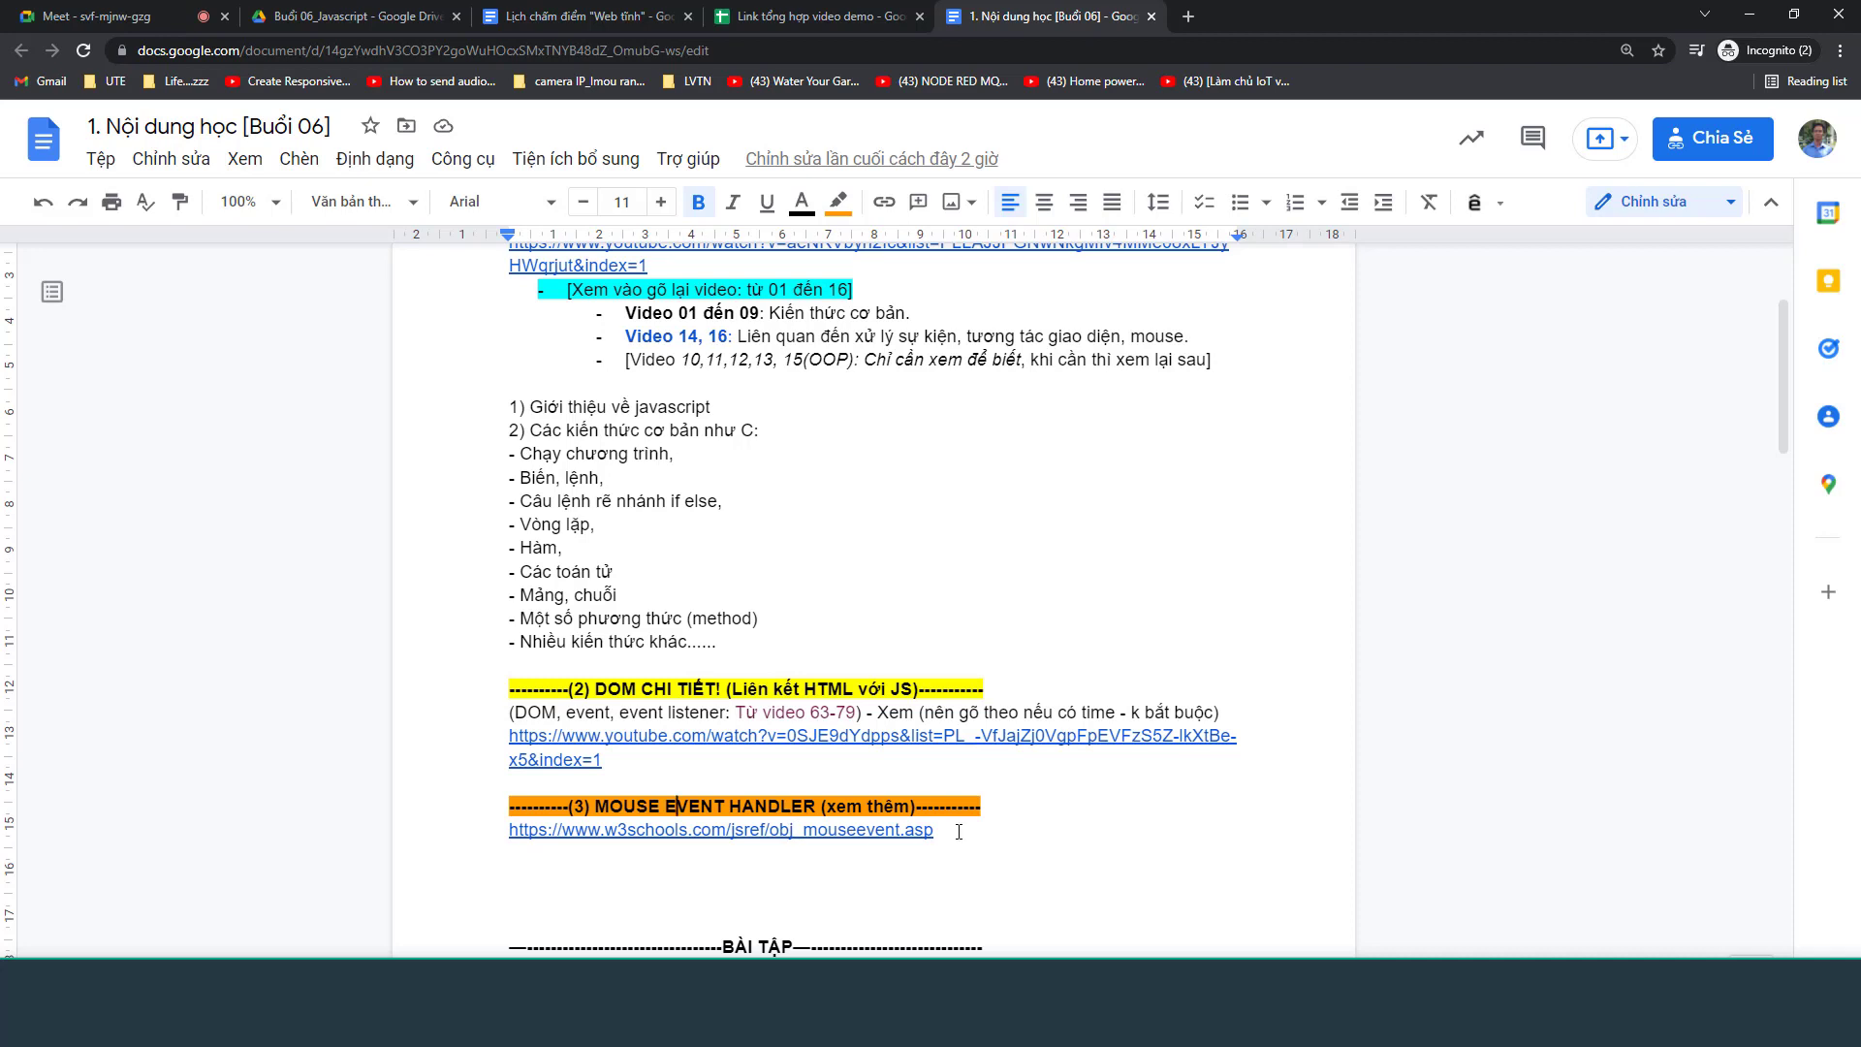
{"action": "scroll", "coordinate": [688, 613], "scroll_direction": "up", "scroll_amount": 1}
{"action": "scroll", "coordinate": [685, 539], "scroll_direction": "up", "scroll_amount": 2}
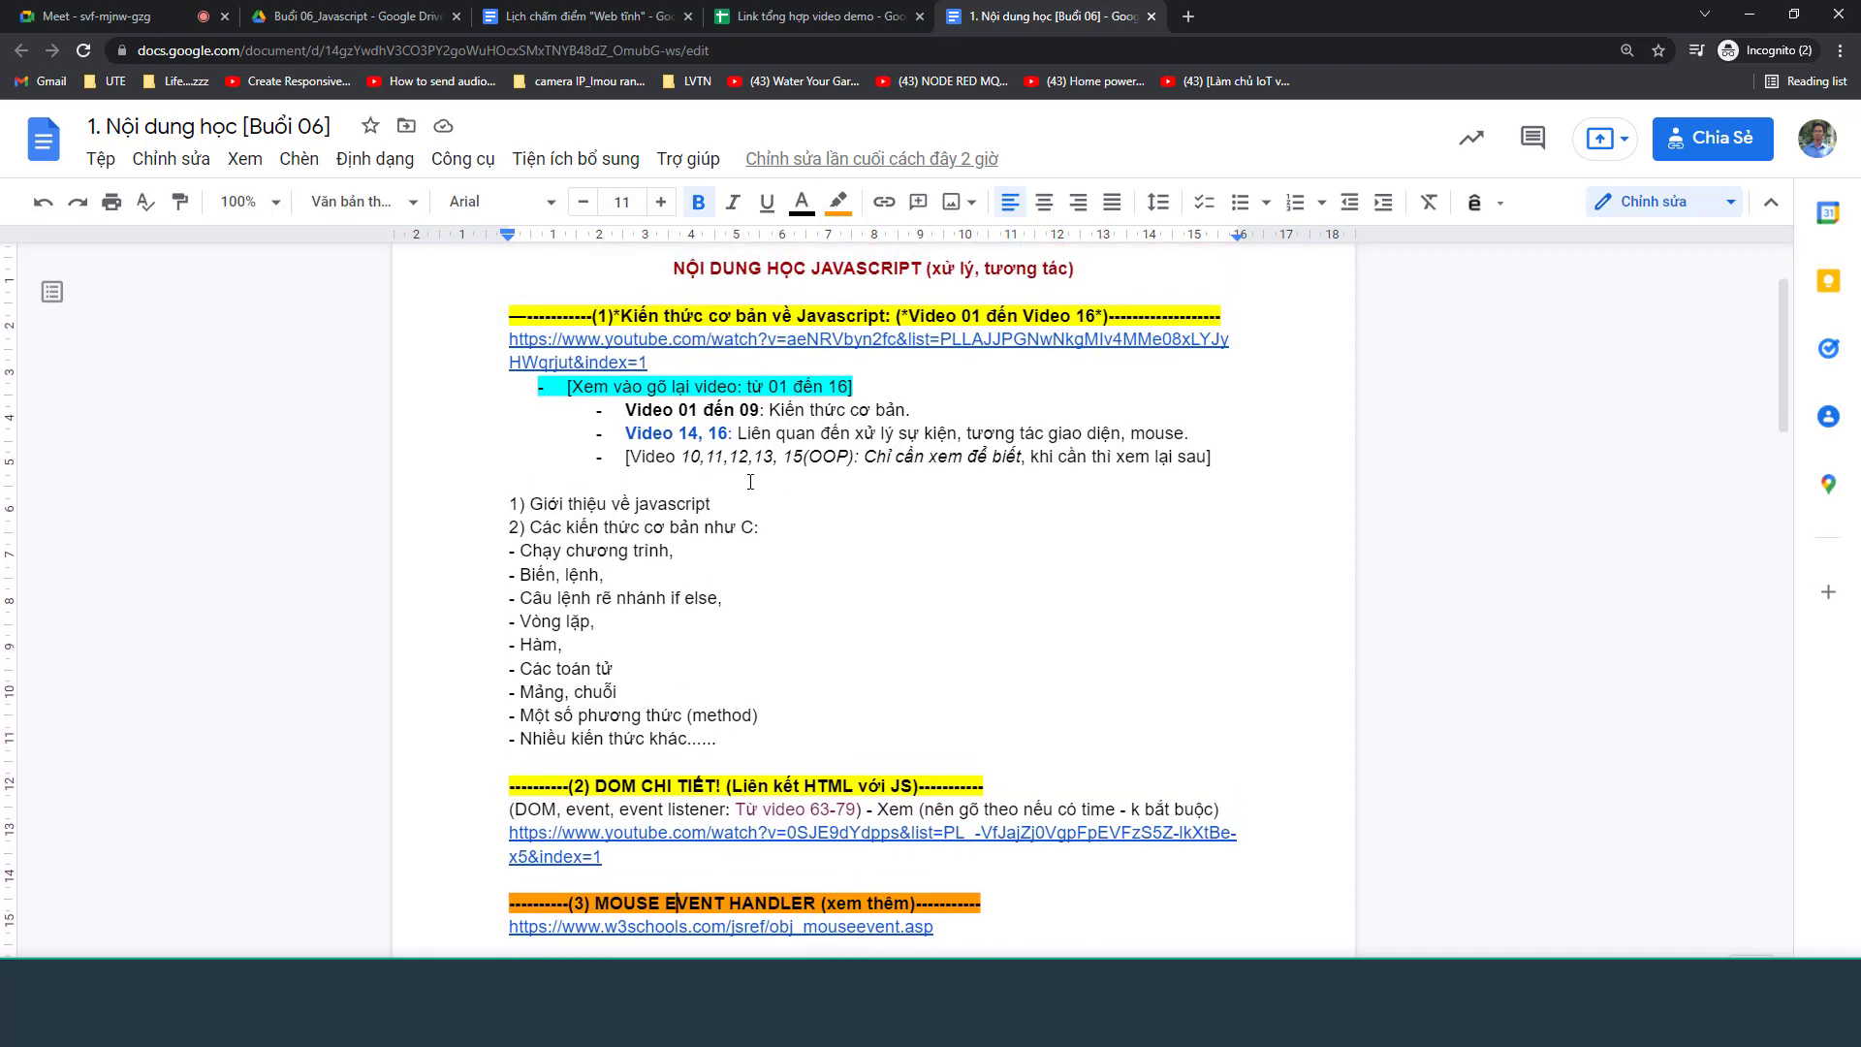
Highlight "Kiến thức cơ bản về Javascript" in the section (1) title and "Liên kết HTML với JS" in the section (2) title
{"action": "left_click_drag", "start_coordinate": [631, 315], "coordinate": [881, 315]}
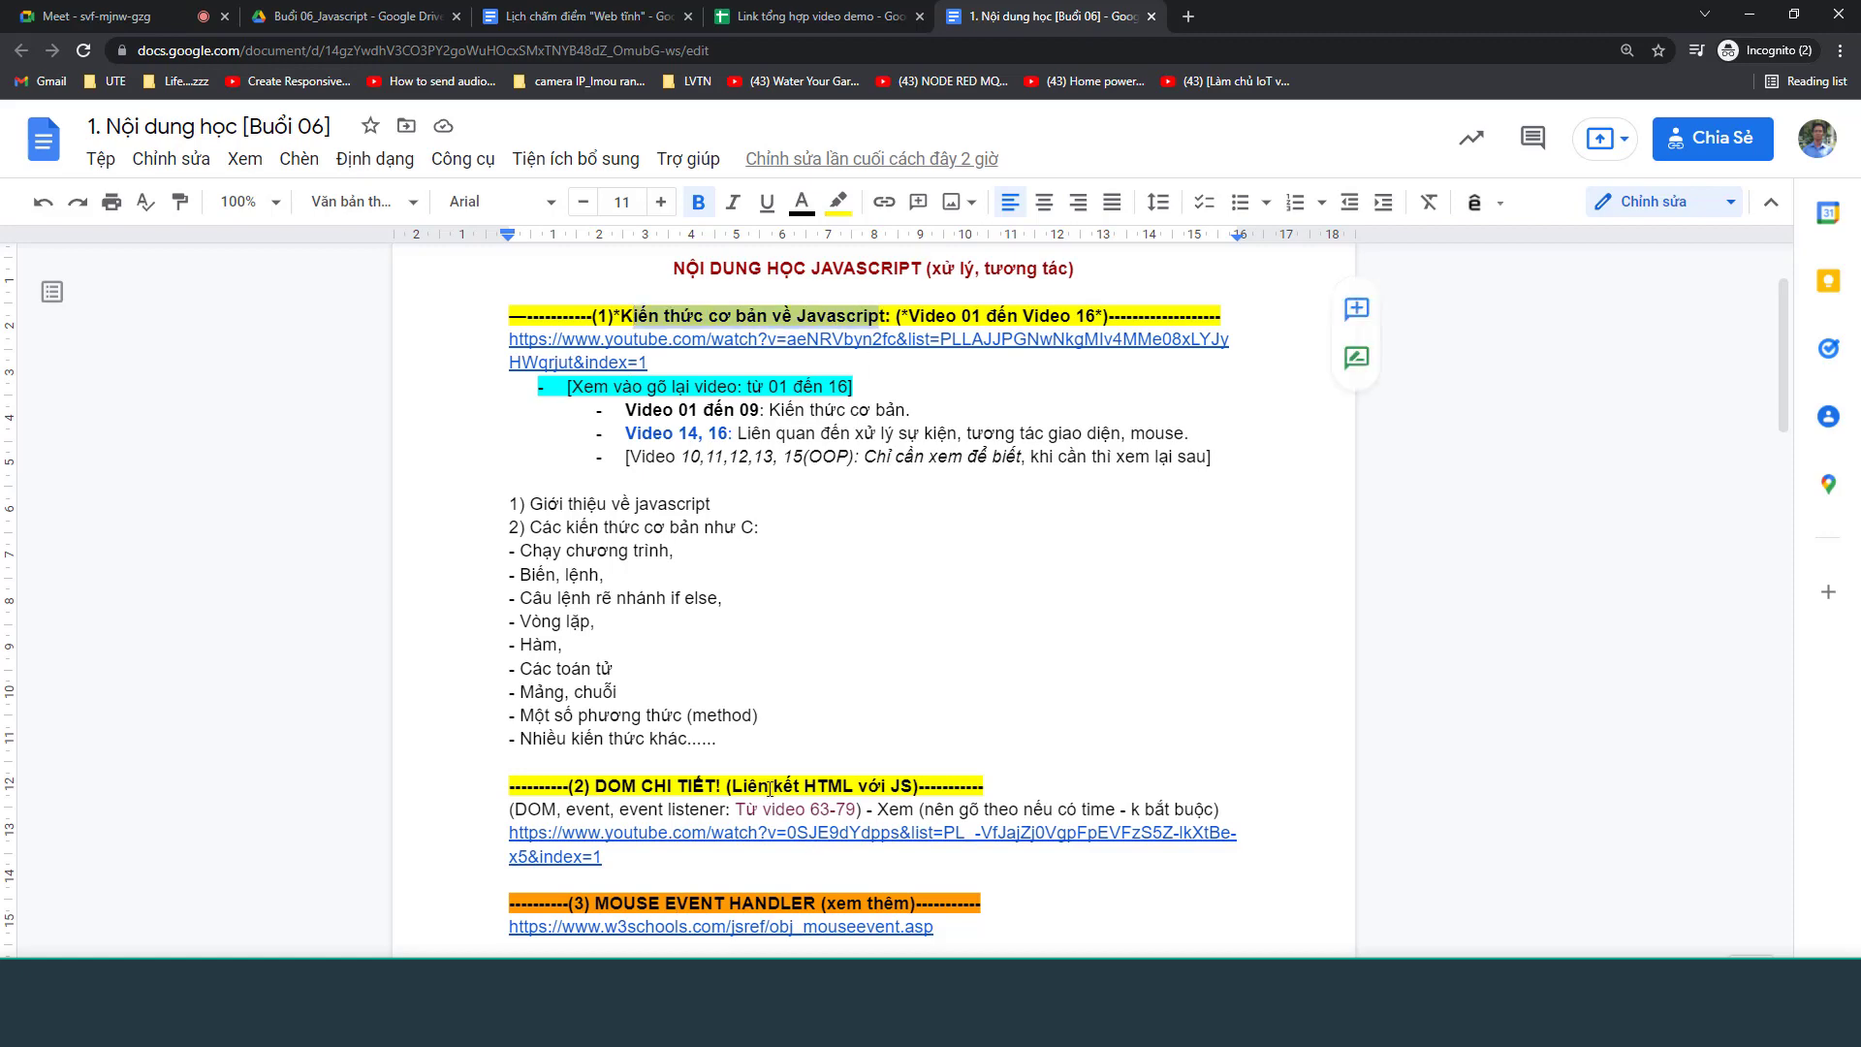
{"action": "left_click_drag", "start_coordinate": [741, 785], "coordinate": [894, 783]}
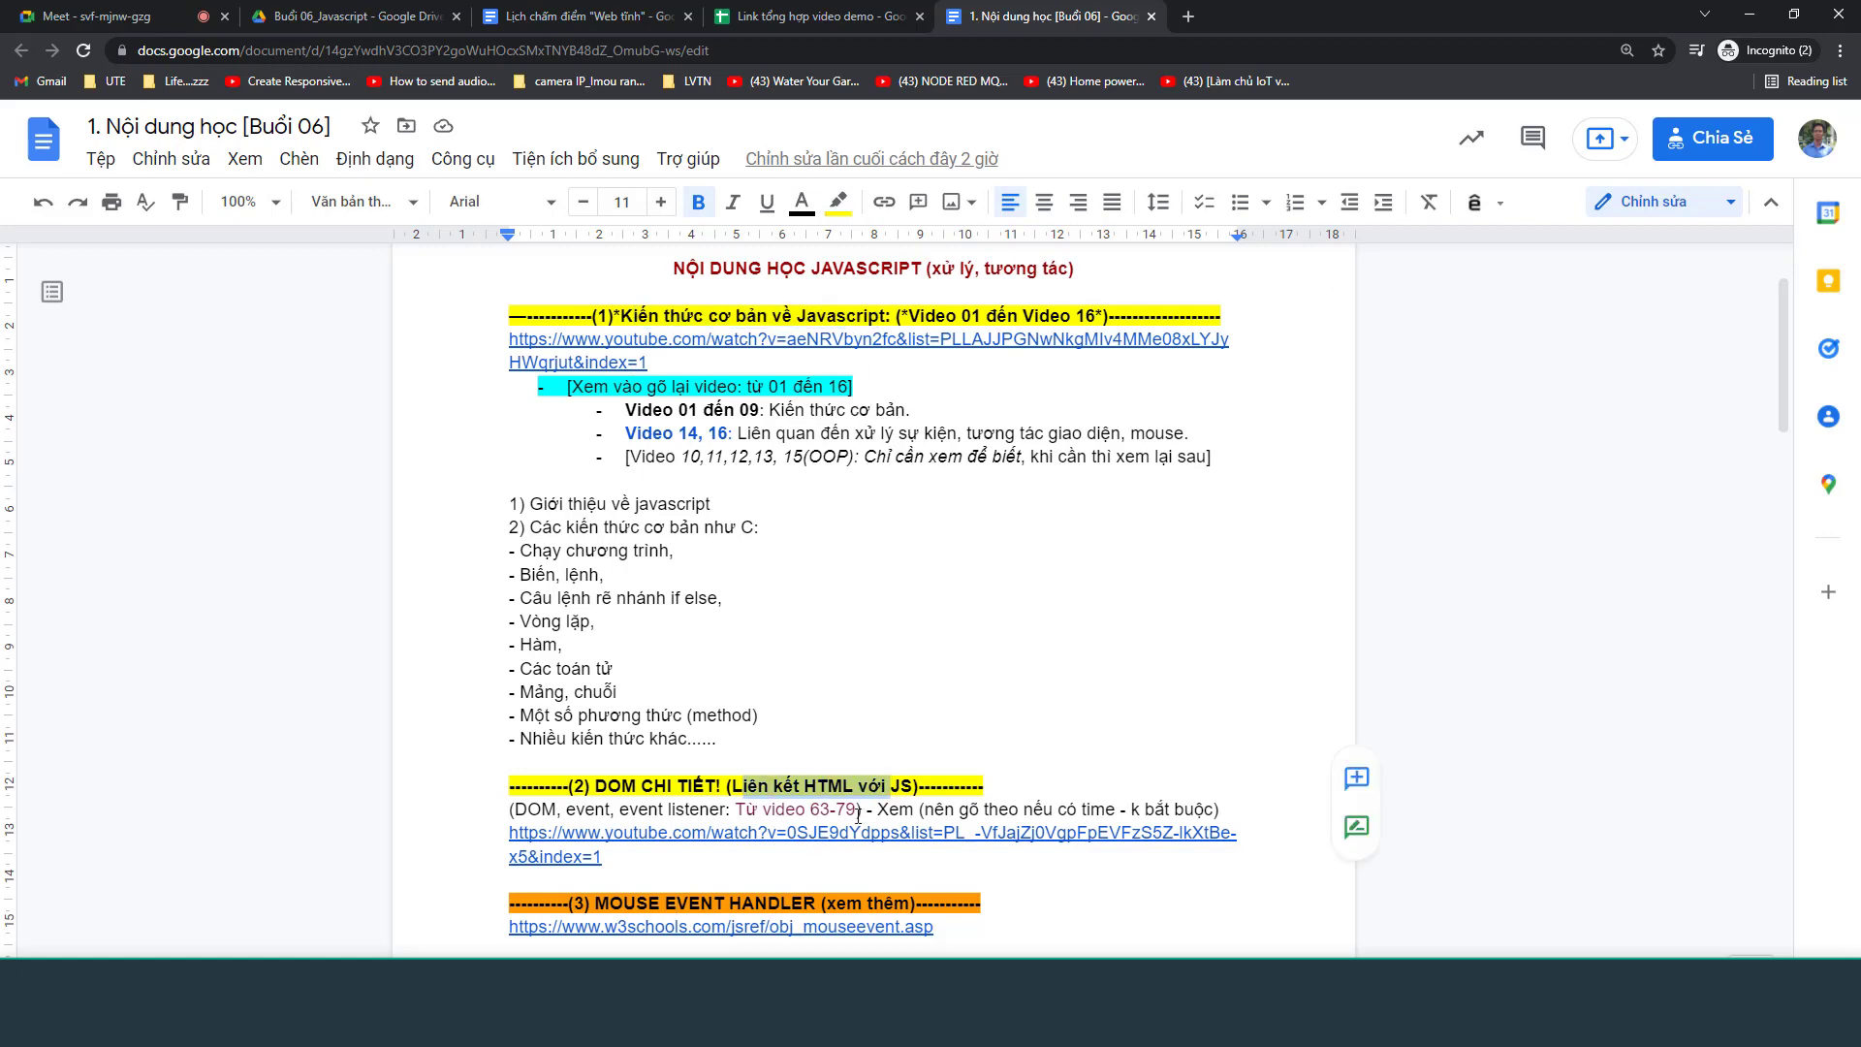
Examine the BÀI TẬP section on designing an IoT web app control block, including its reference links and sample dashboard images
{"action": "scroll", "coordinate": [857, 817], "scroll_direction": "down", "scroll_amount": 5}
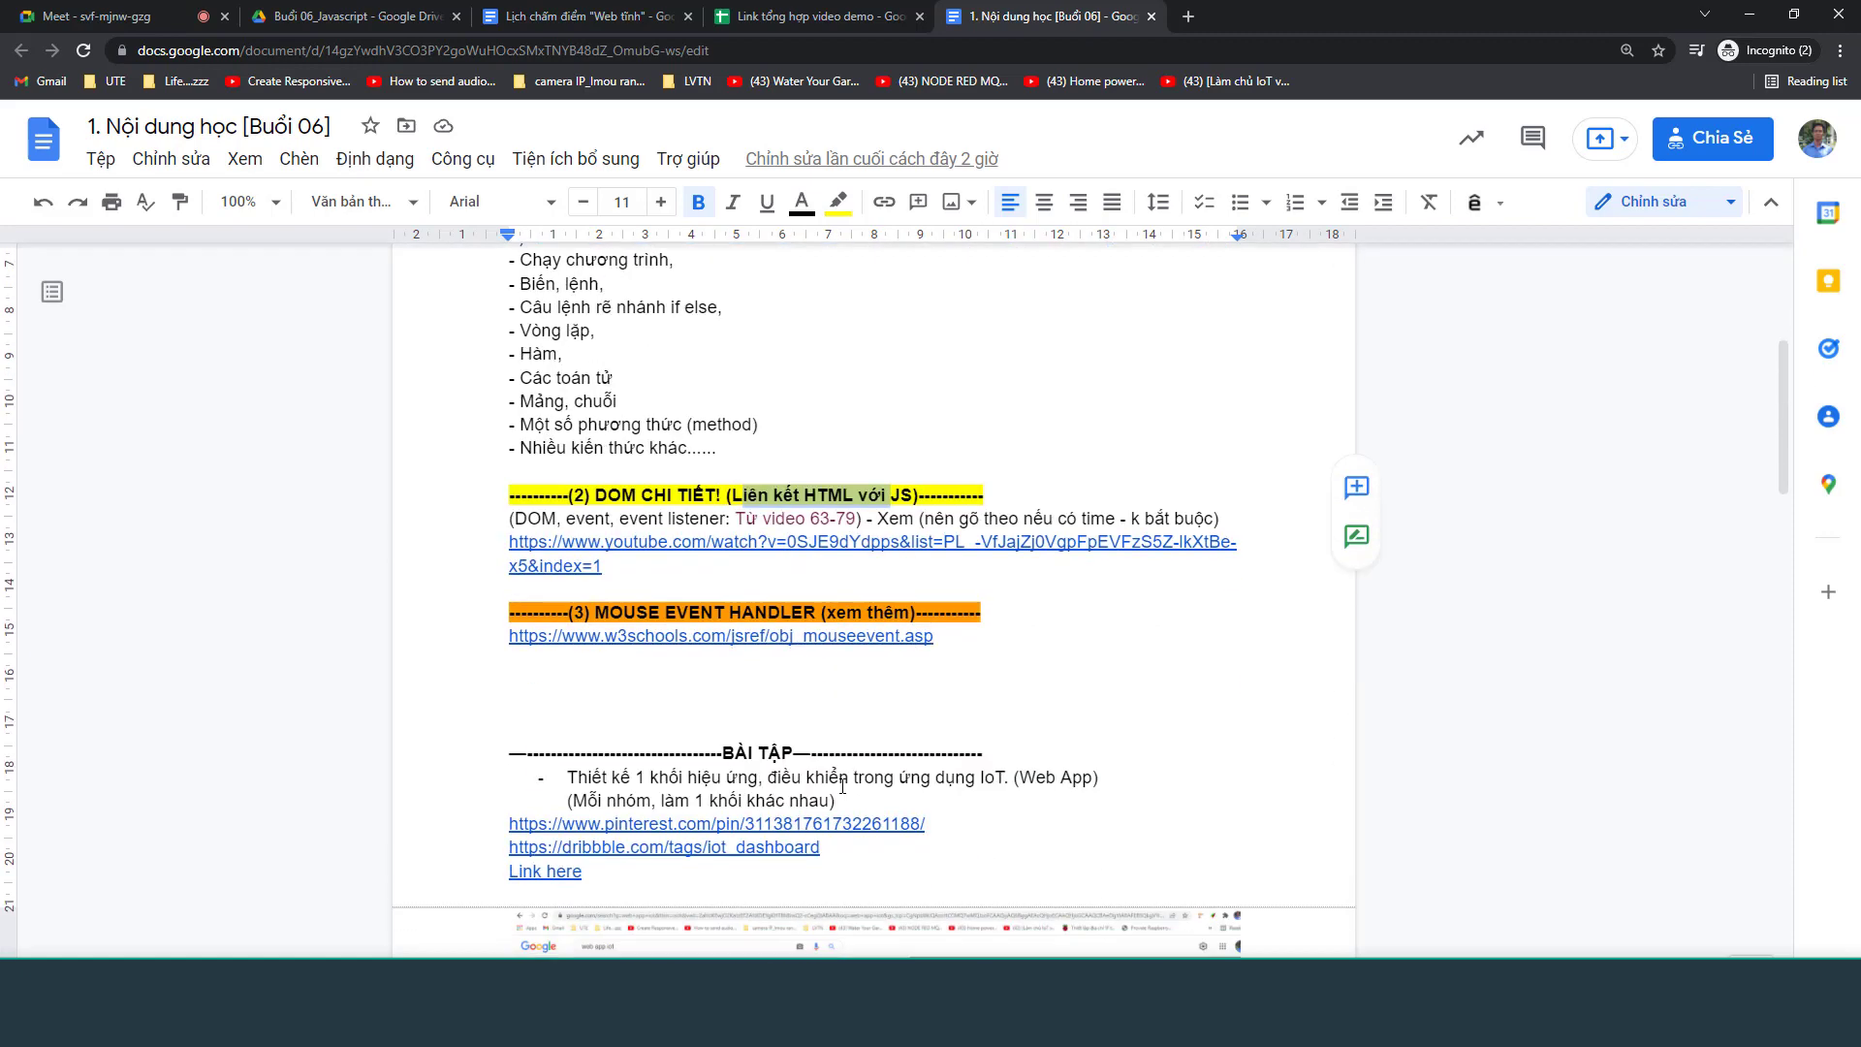
{"action": "scroll", "coordinate": [823, 688], "scroll_direction": "down", "scroll_amount": 2}
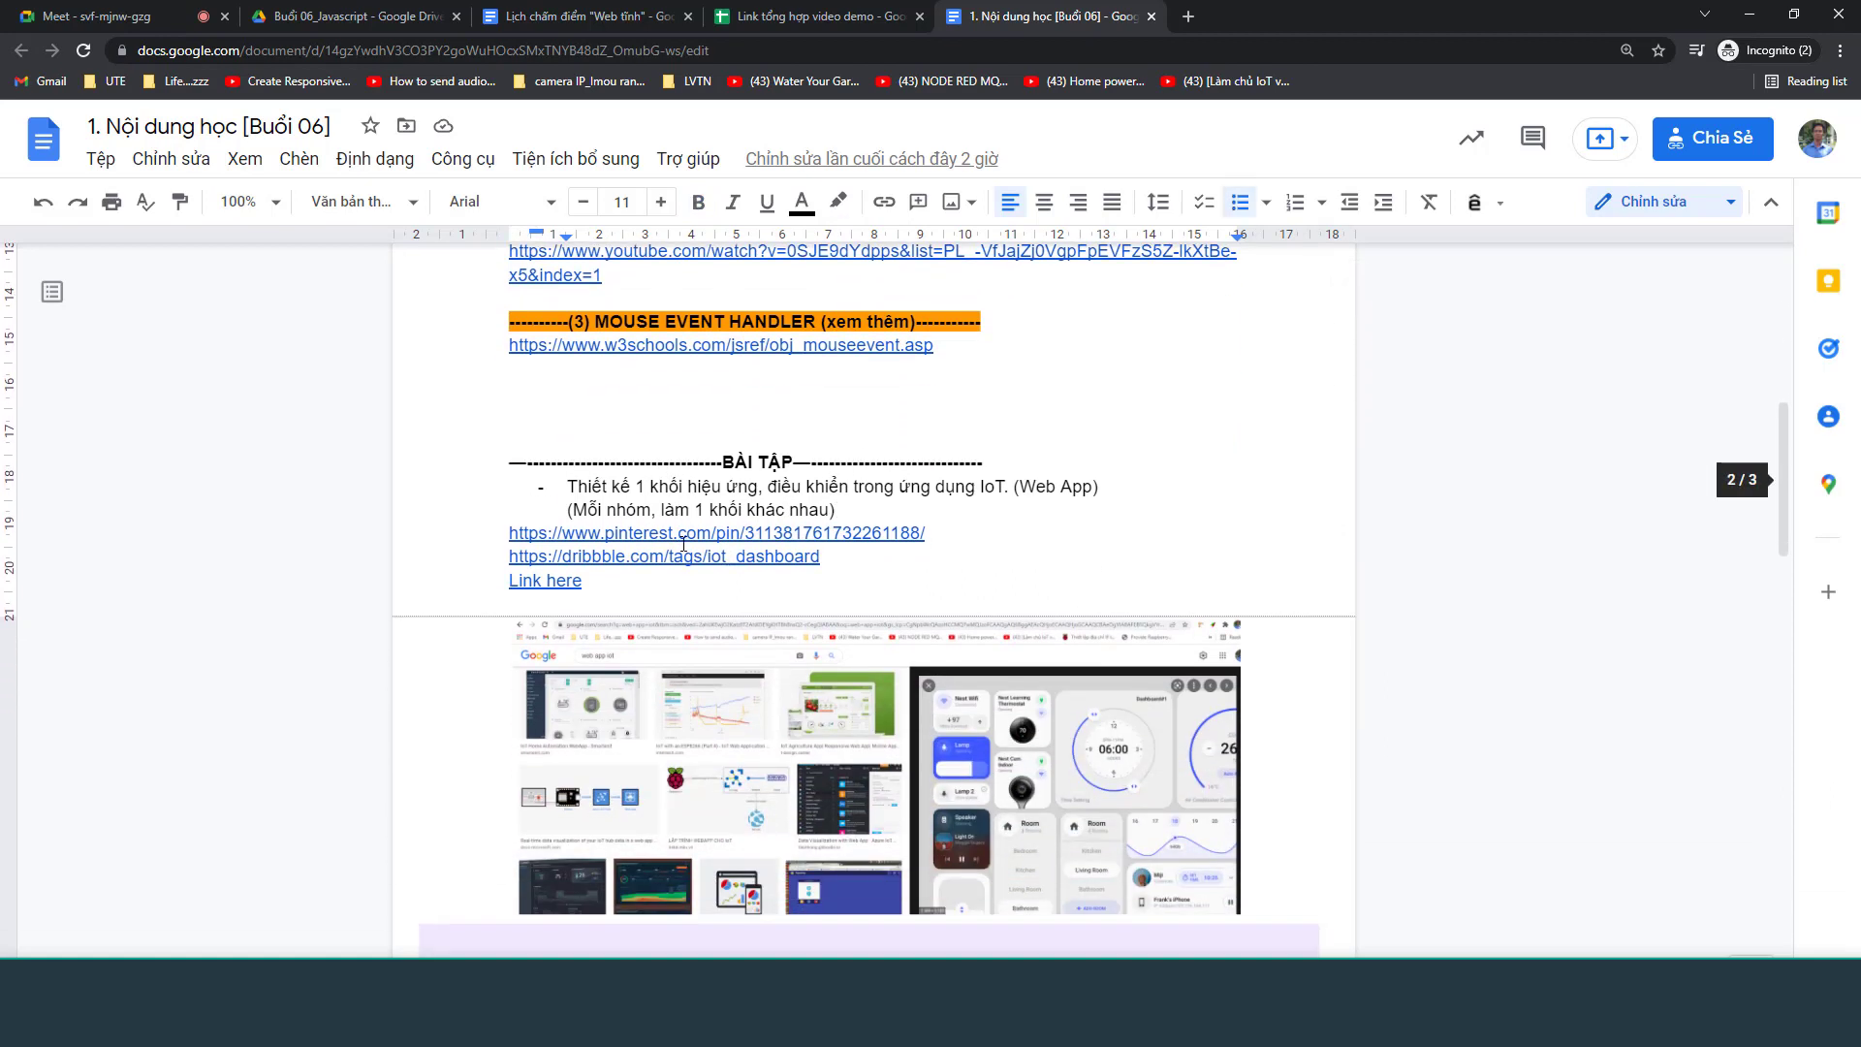
{"action": "scroll", "coordinate": [823, 688], "scroll_direction": "down", "scroll_amount": 1}
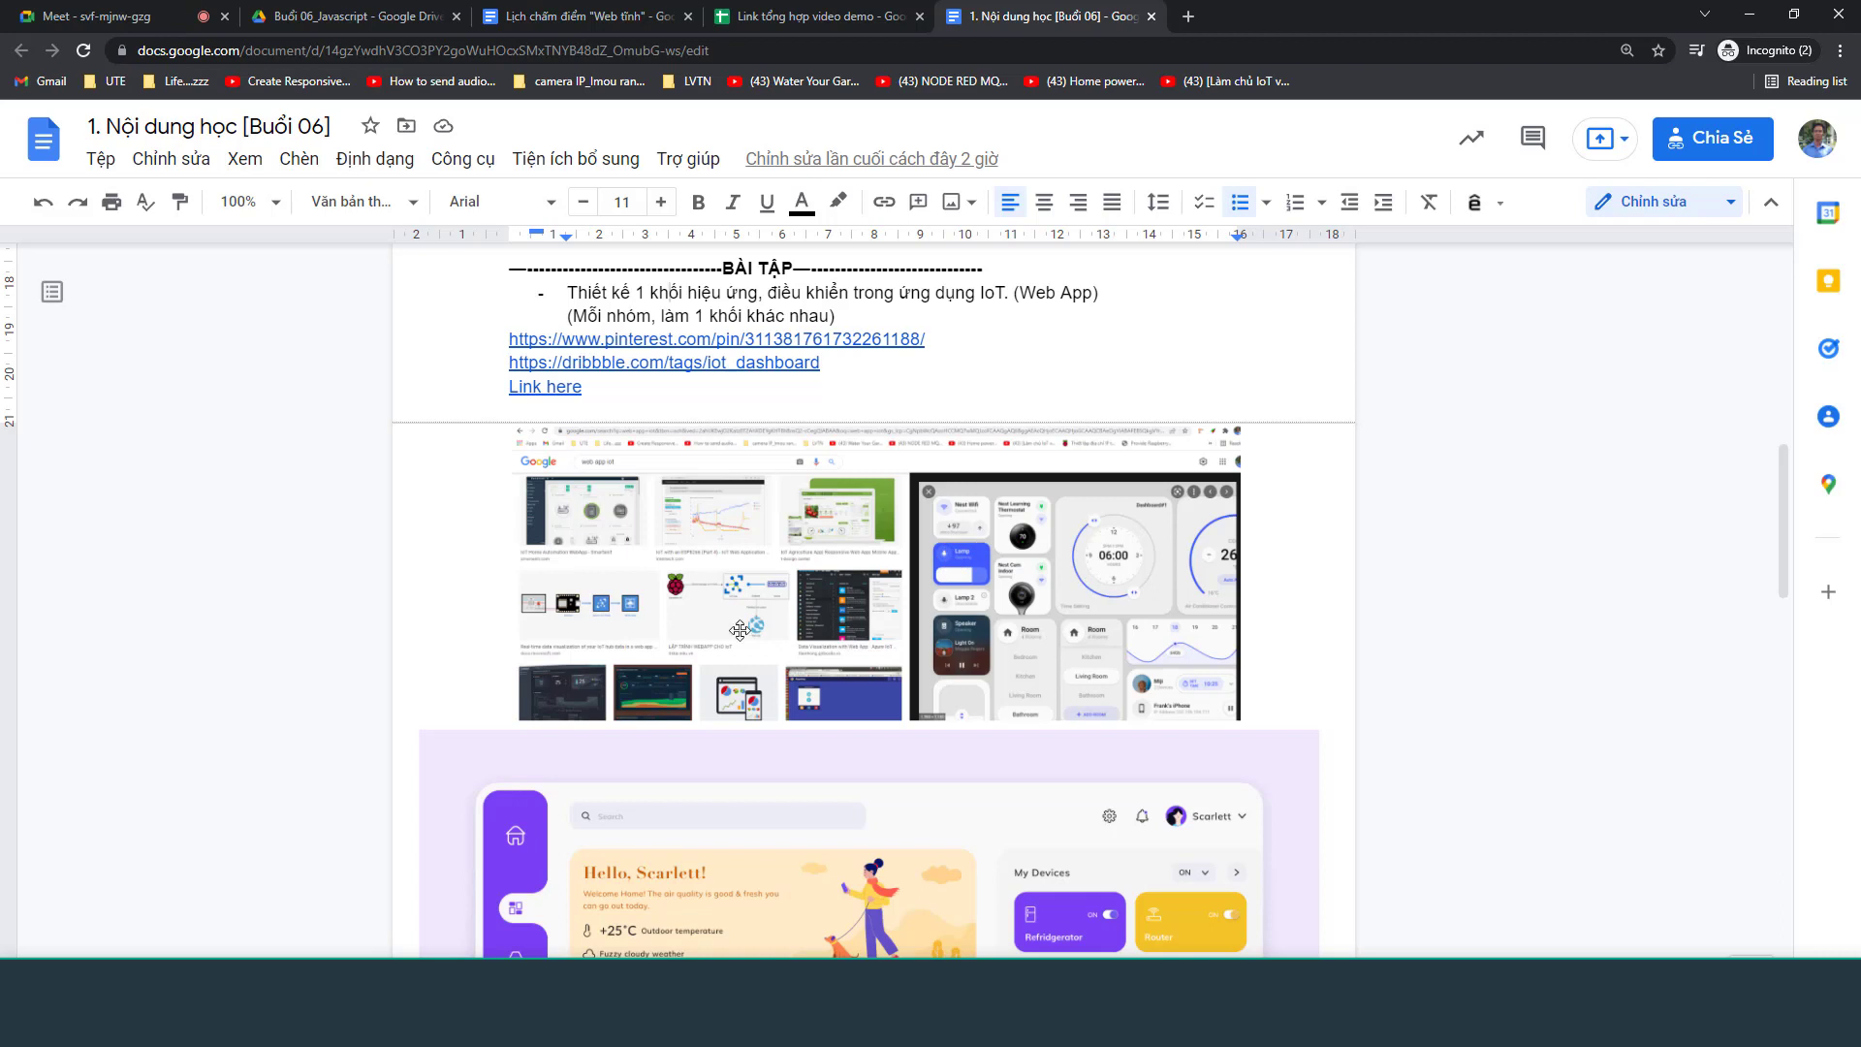
{"action": "scroll", "coordinate": [779, 634], "scroll_direction": "down", "scroll_amount": 1}
{"action": "scroll", "coordinate": [765, 582], "scroll_direction": "up", "scroll_amount": 1}
{"action": "scroll", "coordinate": [1003, 620], "scroll_direction": "down", "scroll_amount": 3}
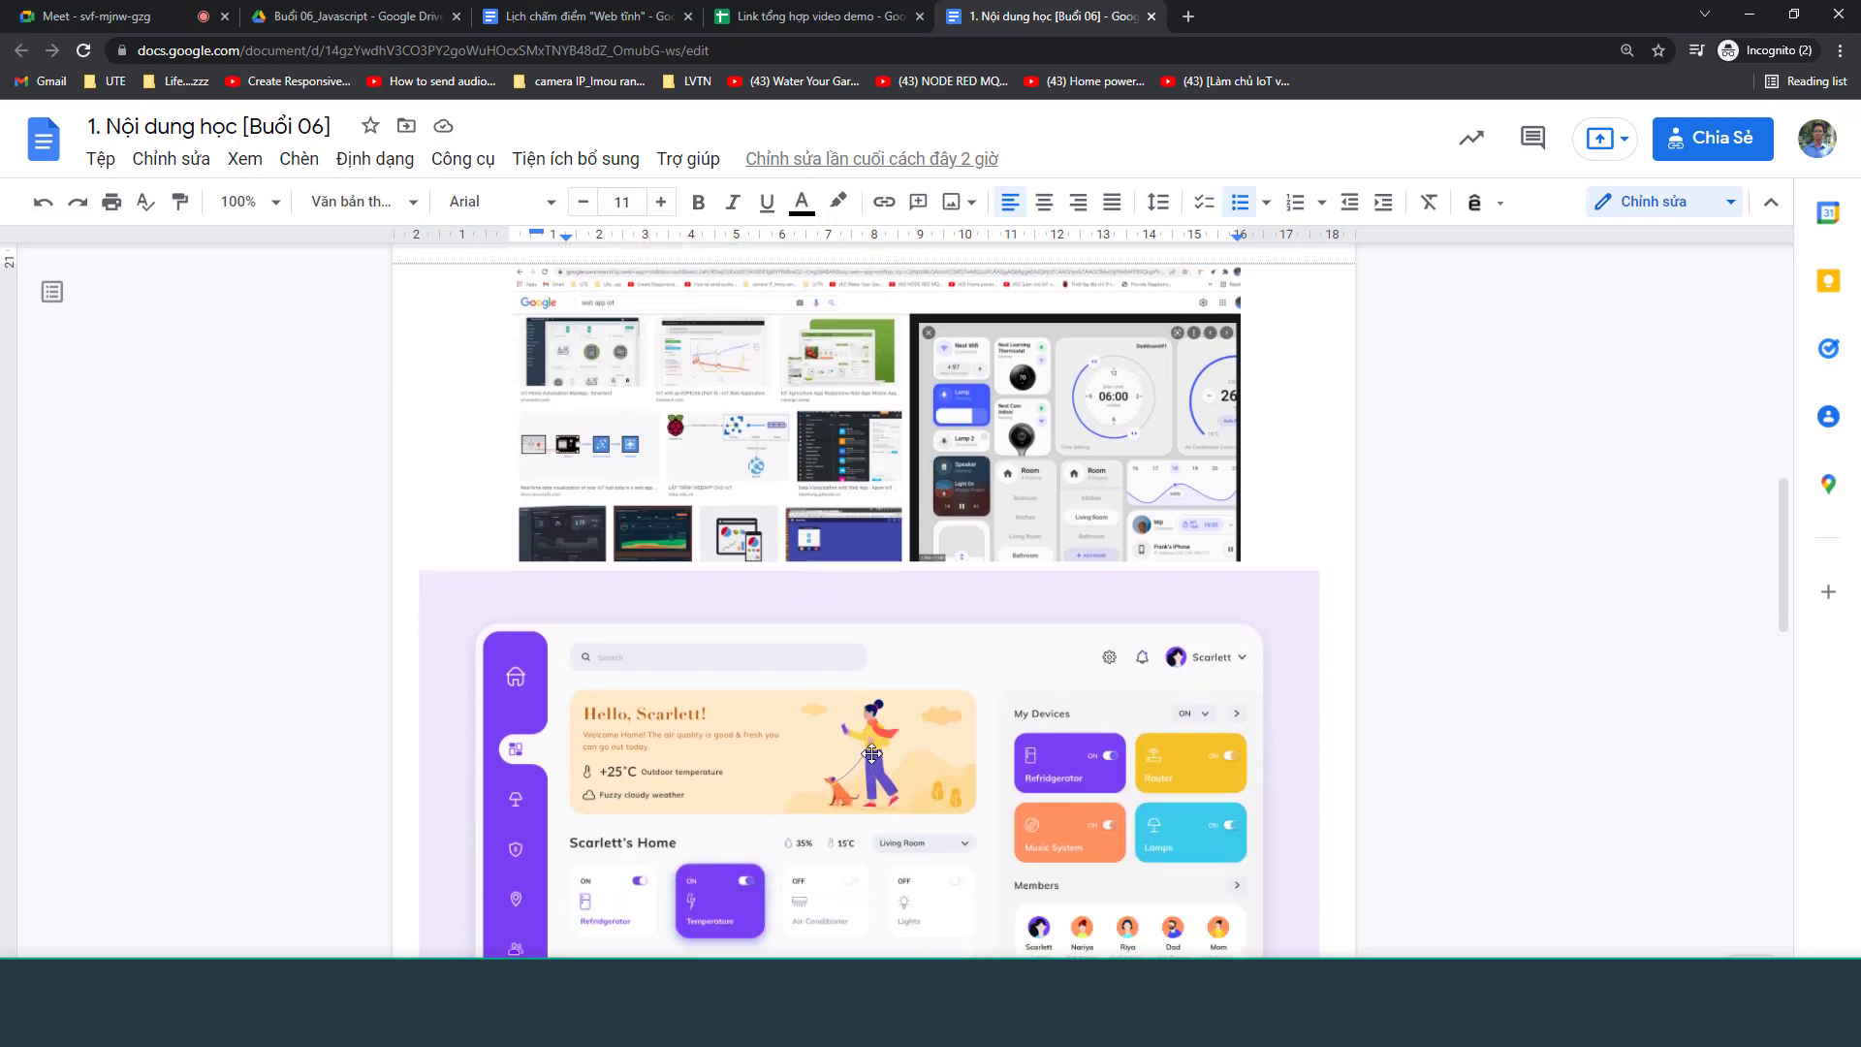
{"action": "scroll", "coordinate": [1019, 742], "scroll_direction": "down", "scroll_amount": 4}
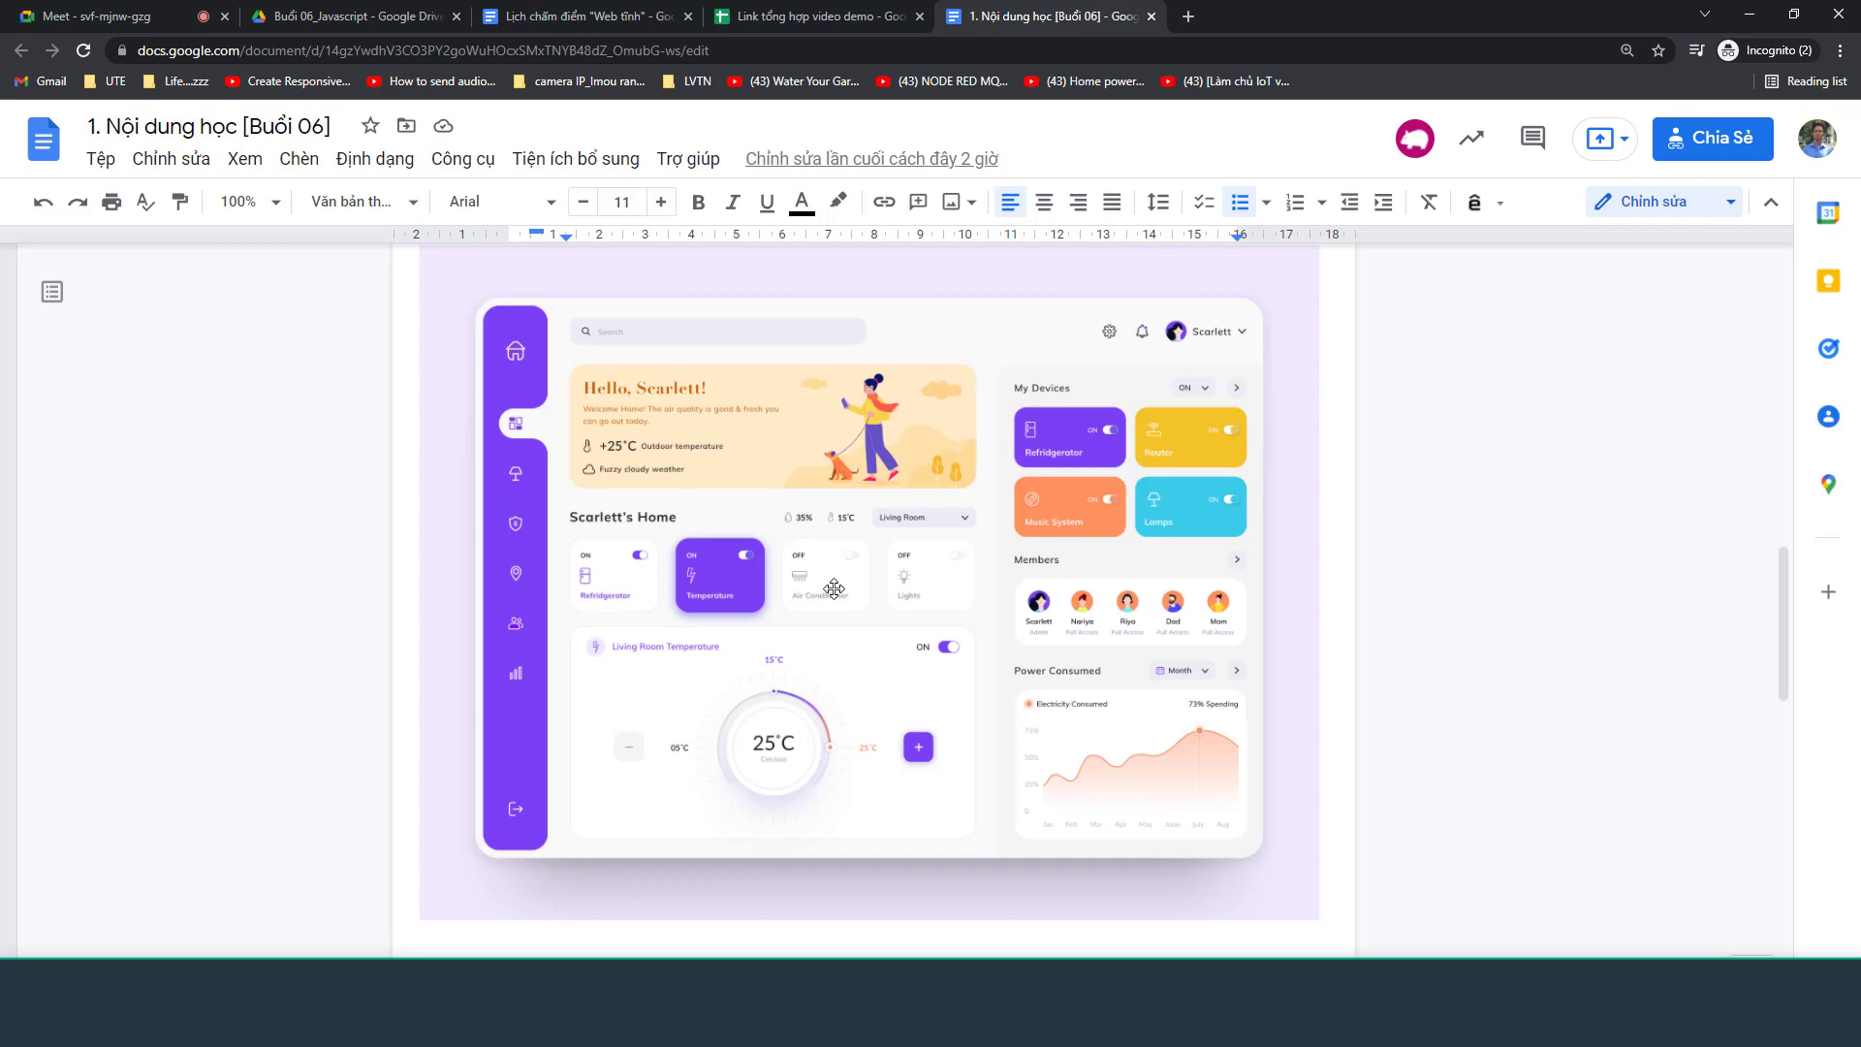
{"action": "scroll", "coordinate": [834, 588], "scroll_direction": "up", "scroll_amount": 12}
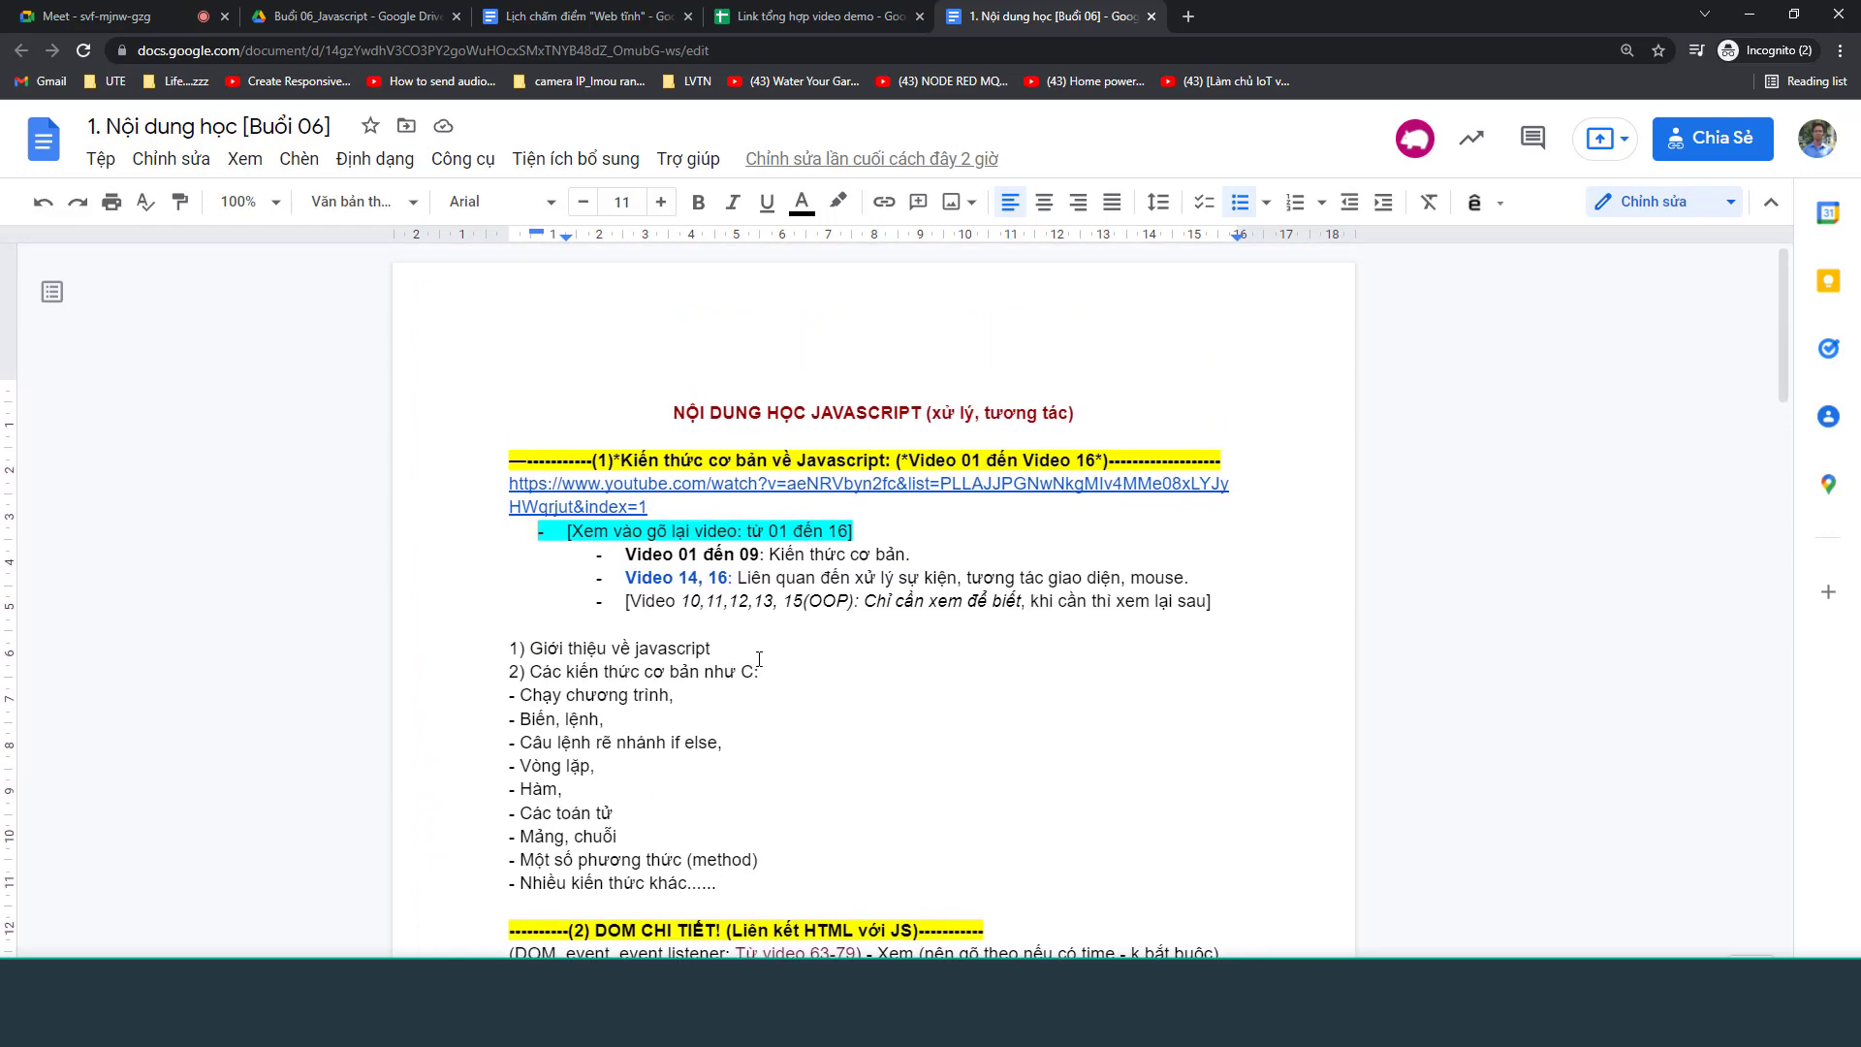
{"action": "scroll", "coordinate": [817, 503], "scroll_direction": "down", "scroll_amount": 12}
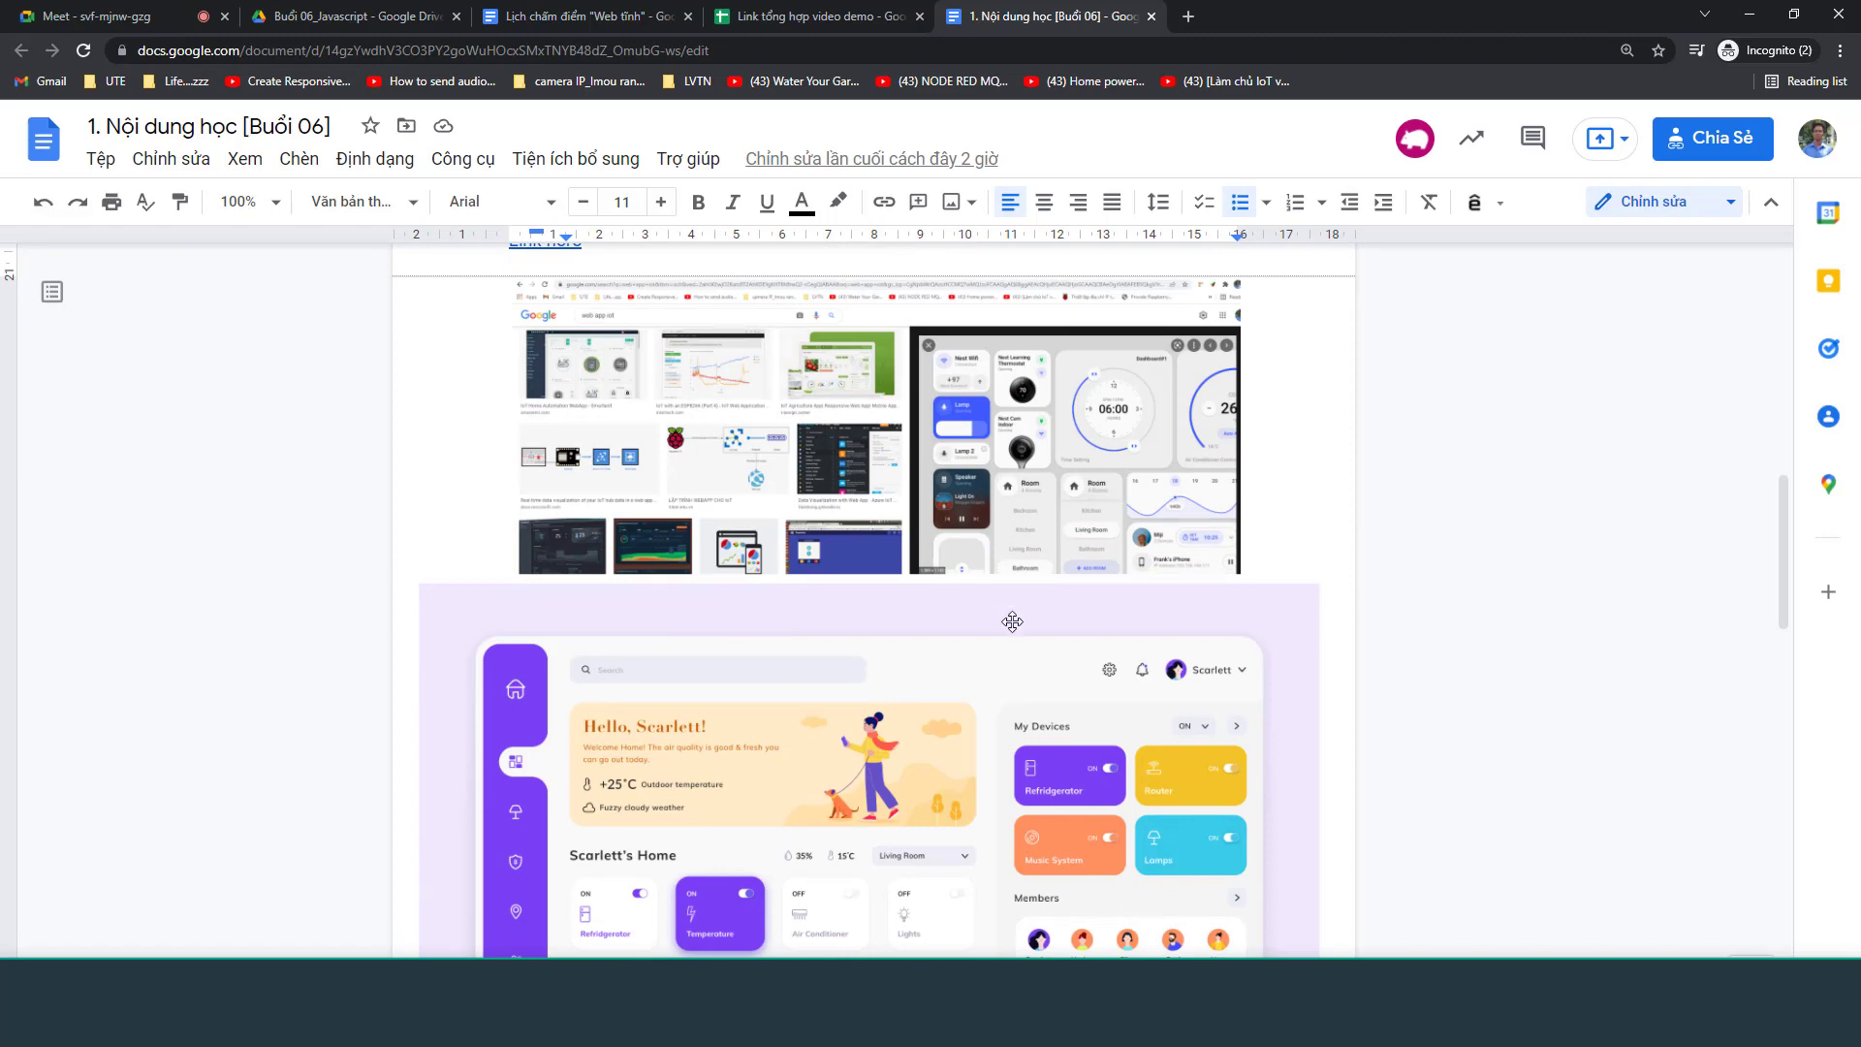
{"action": "scroll", "coordinate": [1011, 621], "scroll_direction": "down", "scroll_amount": 4}
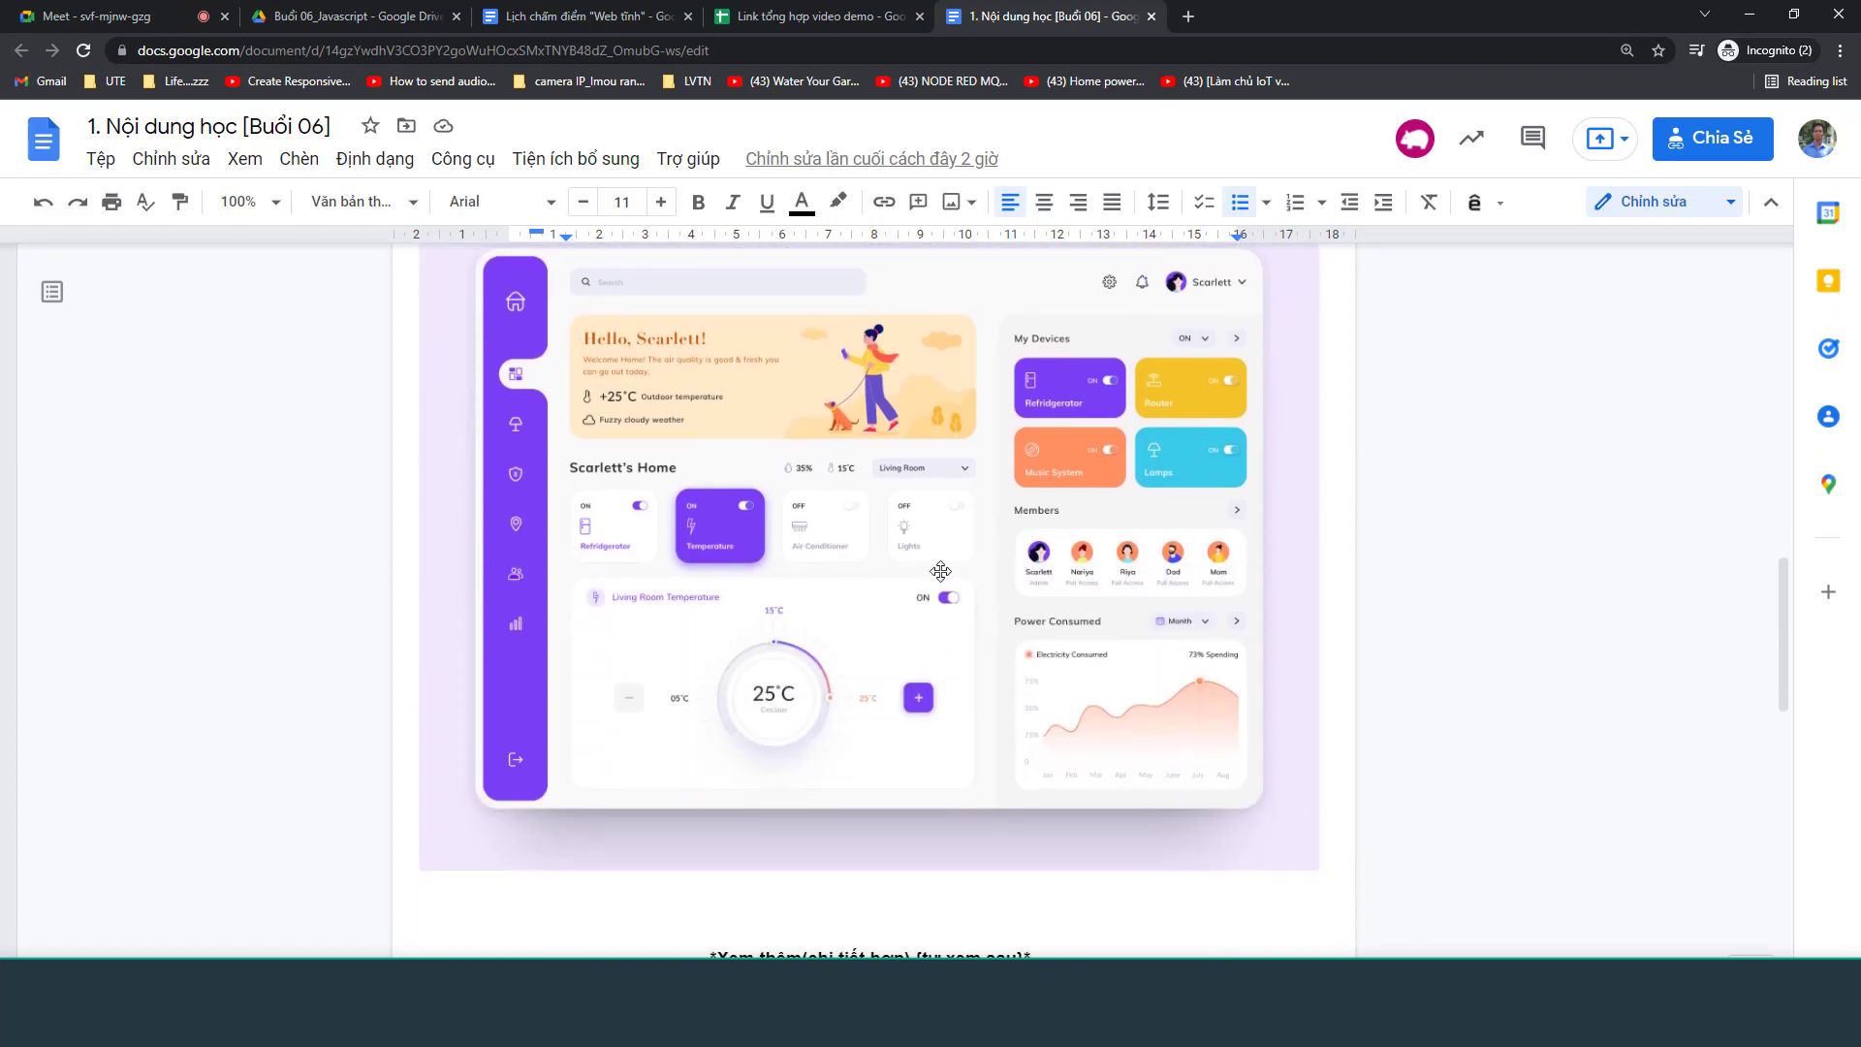
Highlight the "Xem thêm (chi tiết hơn) {tự xem sau}" heading and the two self-study links under it at the document's end
{"action": "scroll", "coordinate": [865, 567], "scroll_direction": "down", "scroll_amount": 3}
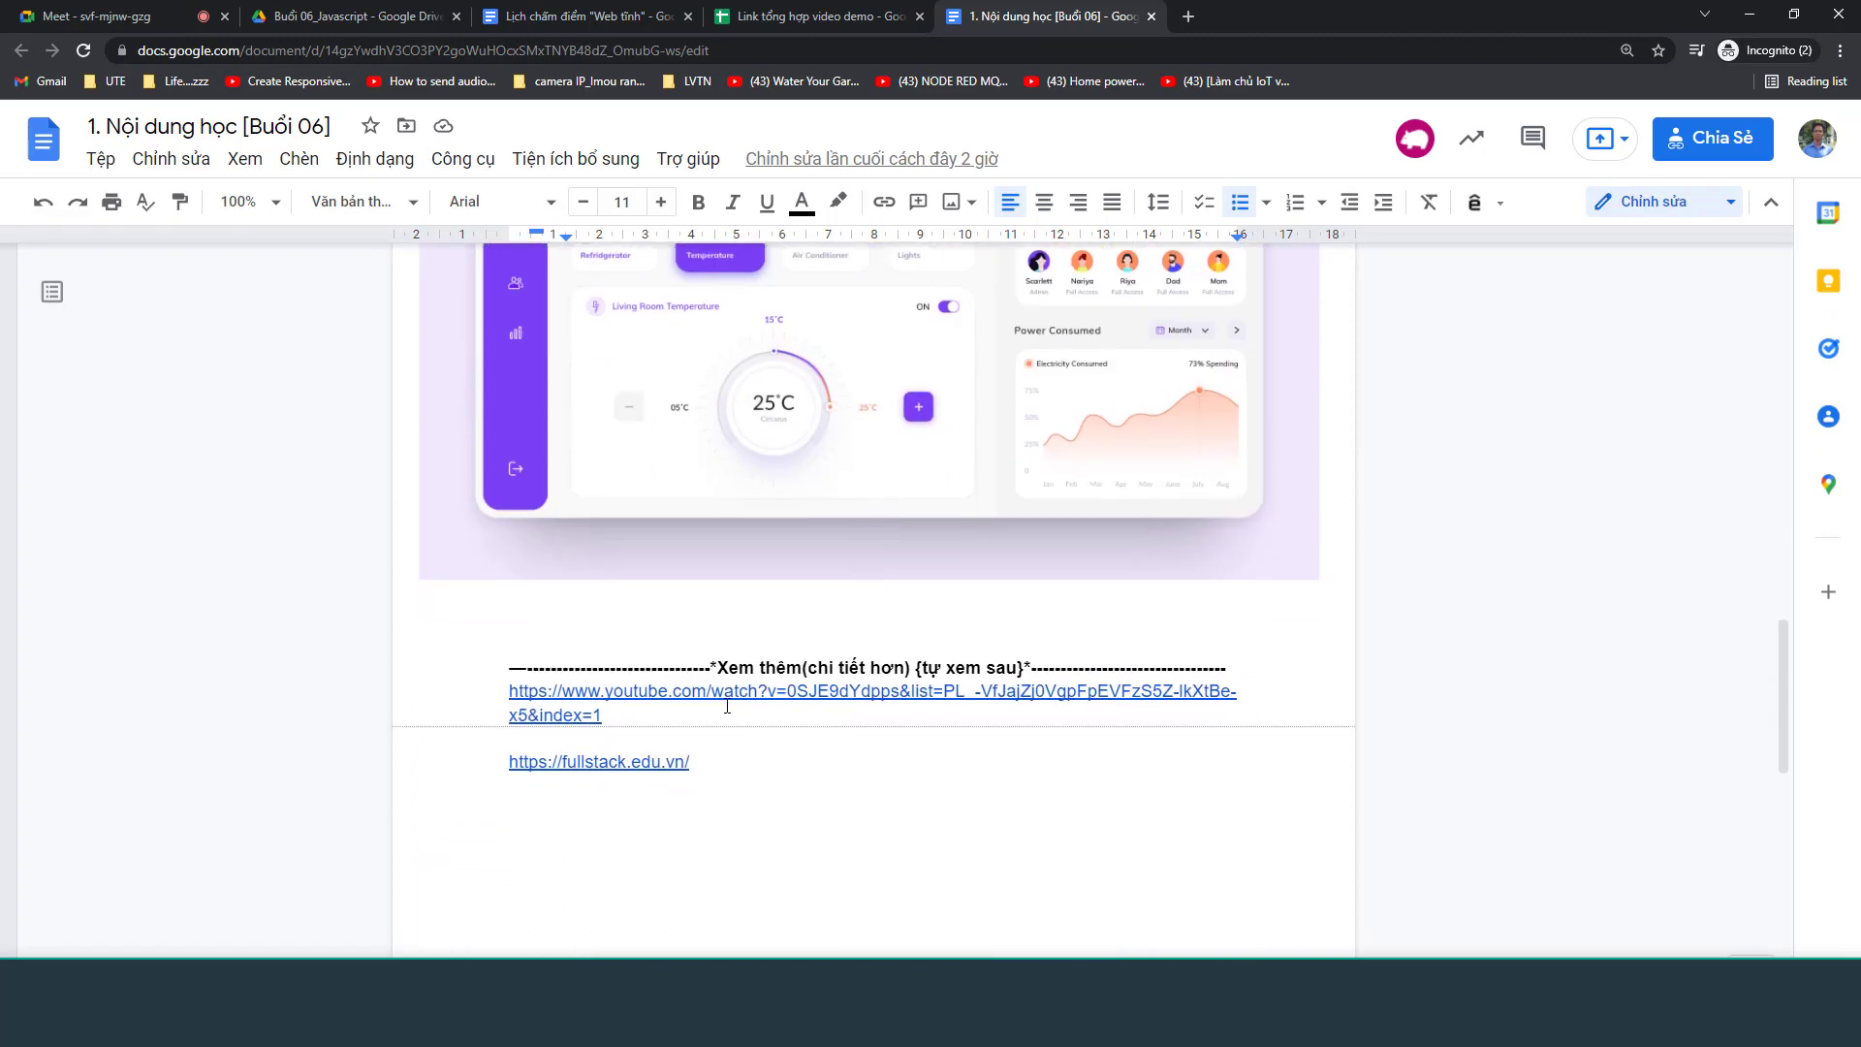
{"action": "left_click_drag", "start_coordinate": [762, 667], "coordinate": [698, 765]}
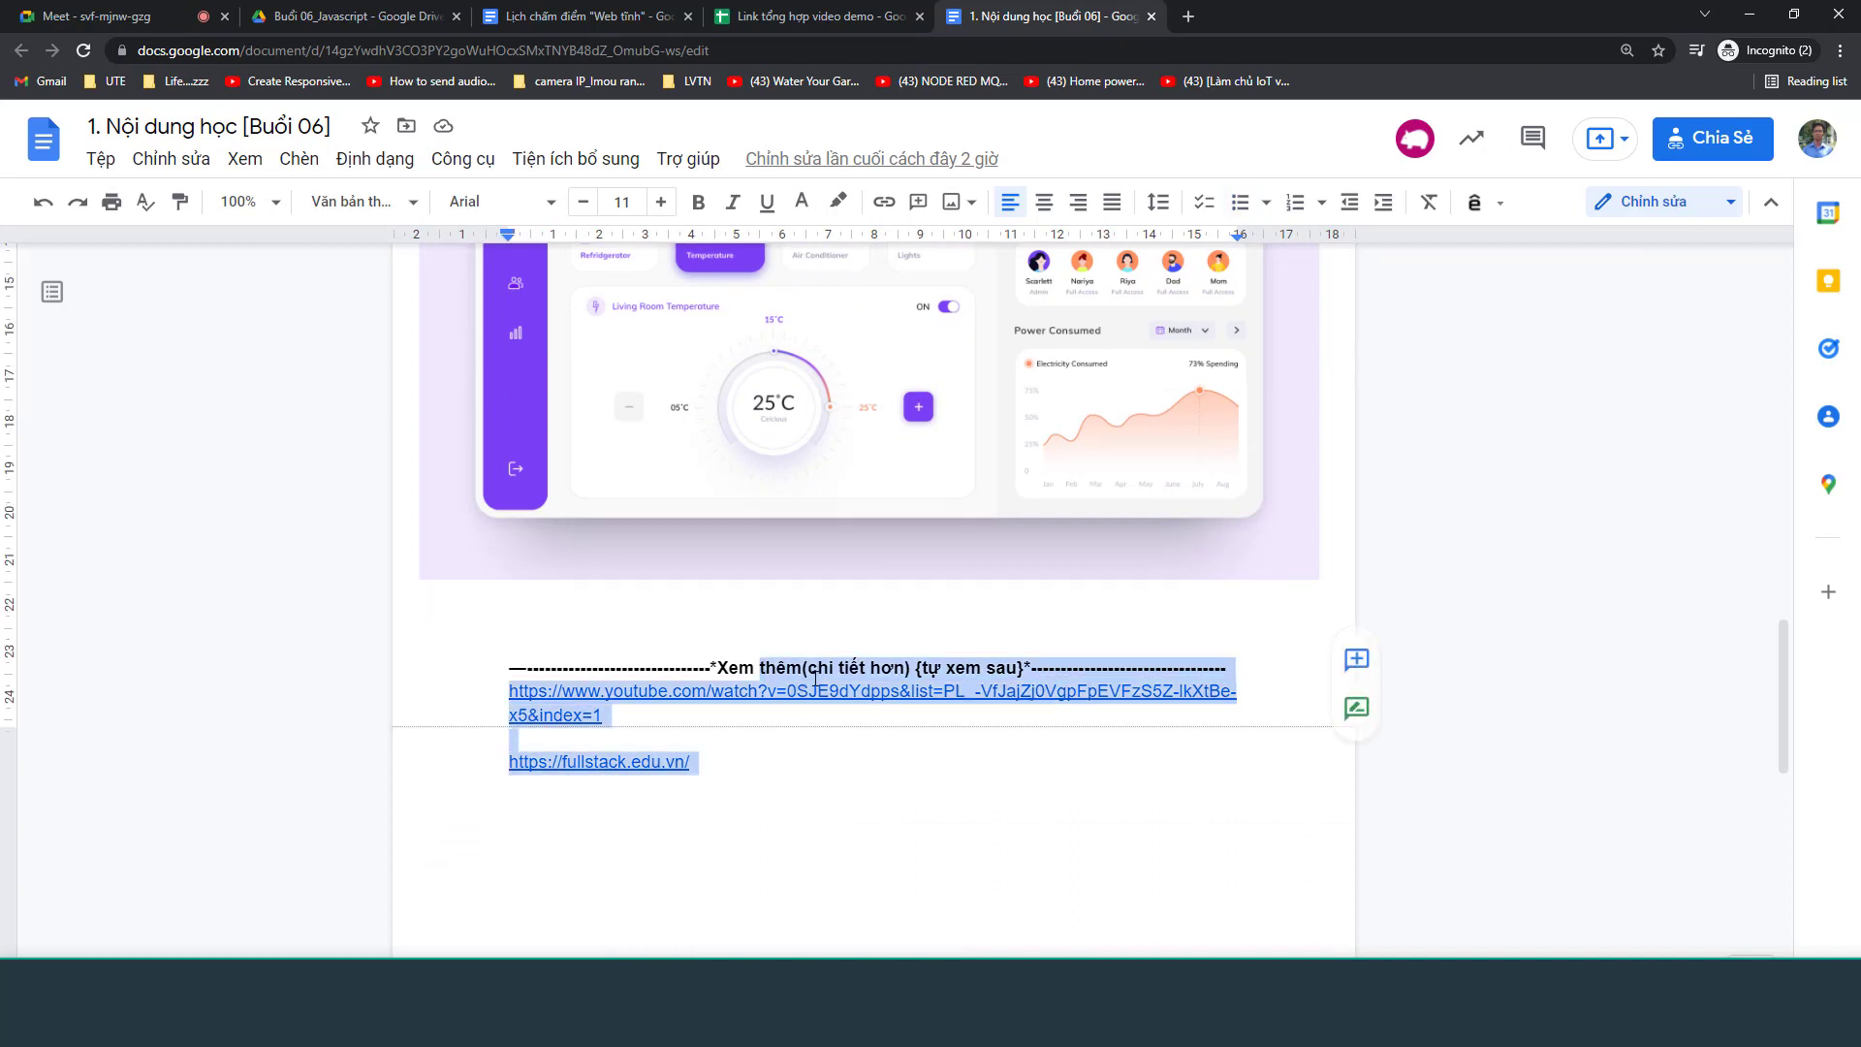
{"action": "left_click", "coordinate": [841, 668]}
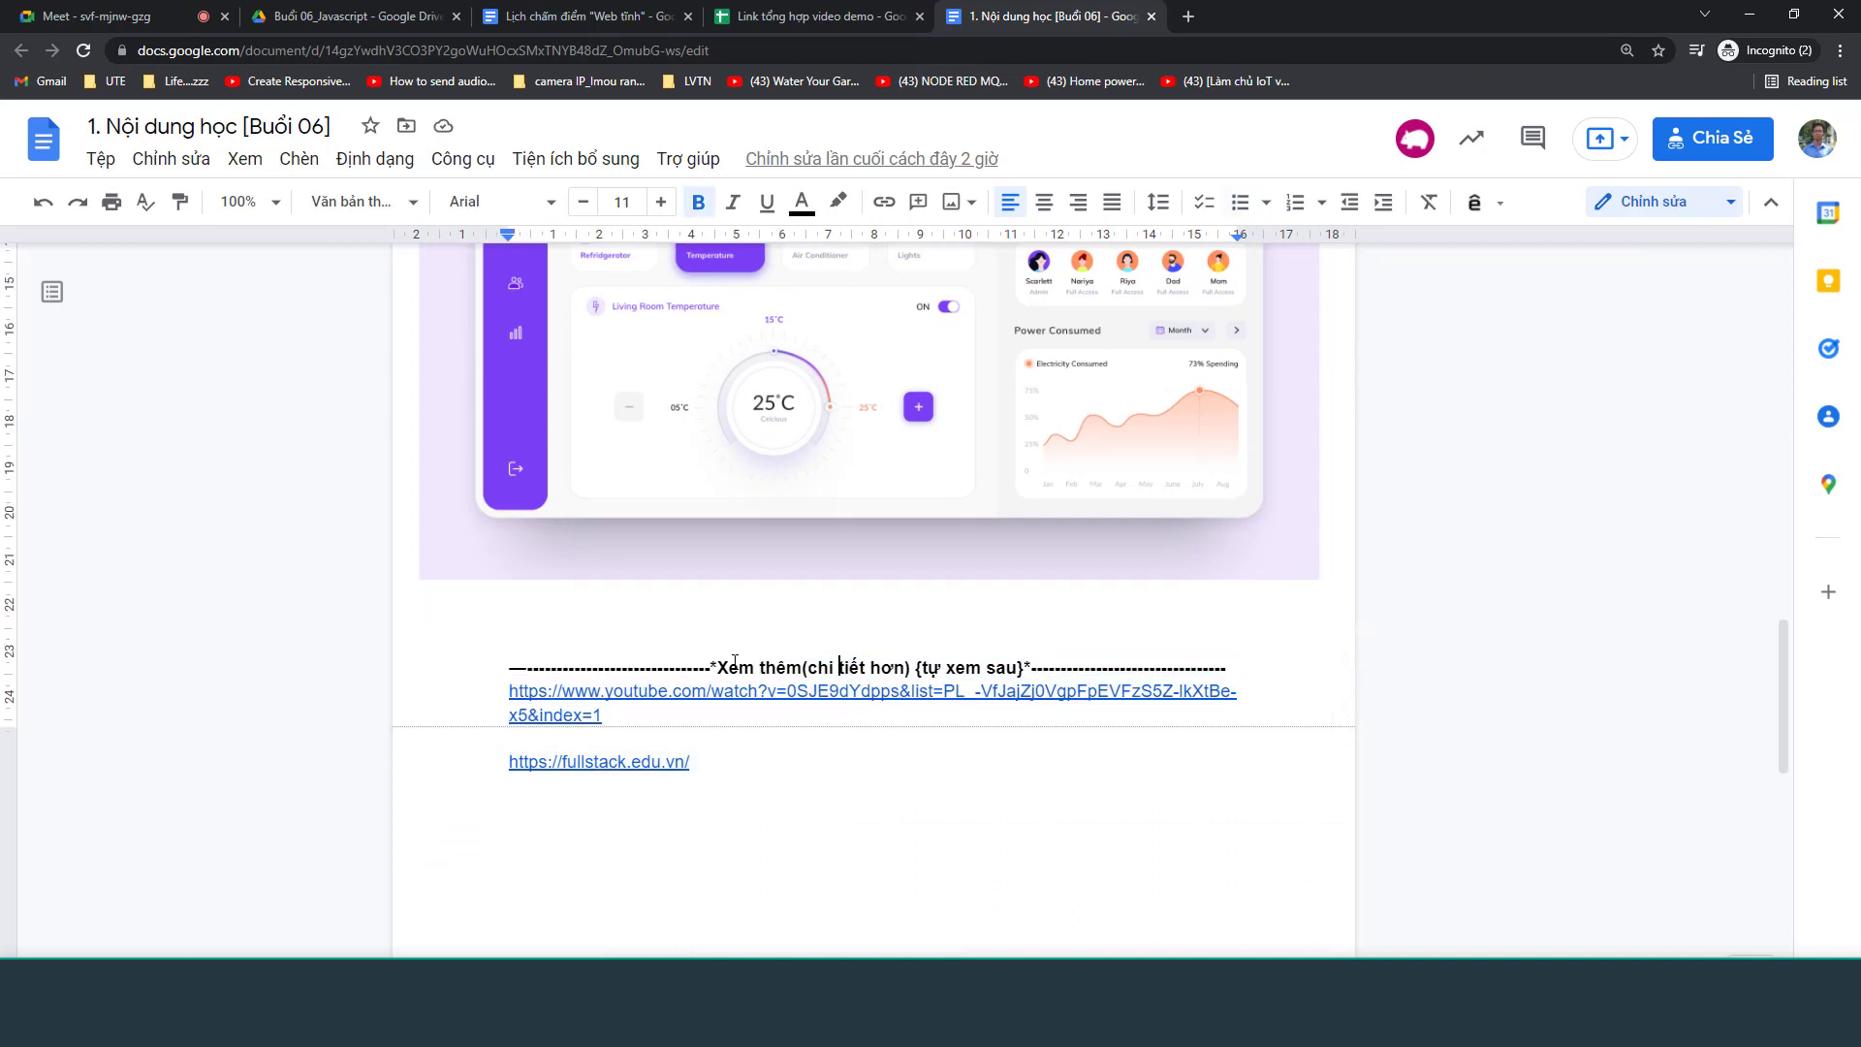
{"action": "left_click_drag", "start_coordinate": [734, 663], "coordinate": [983, 668]}
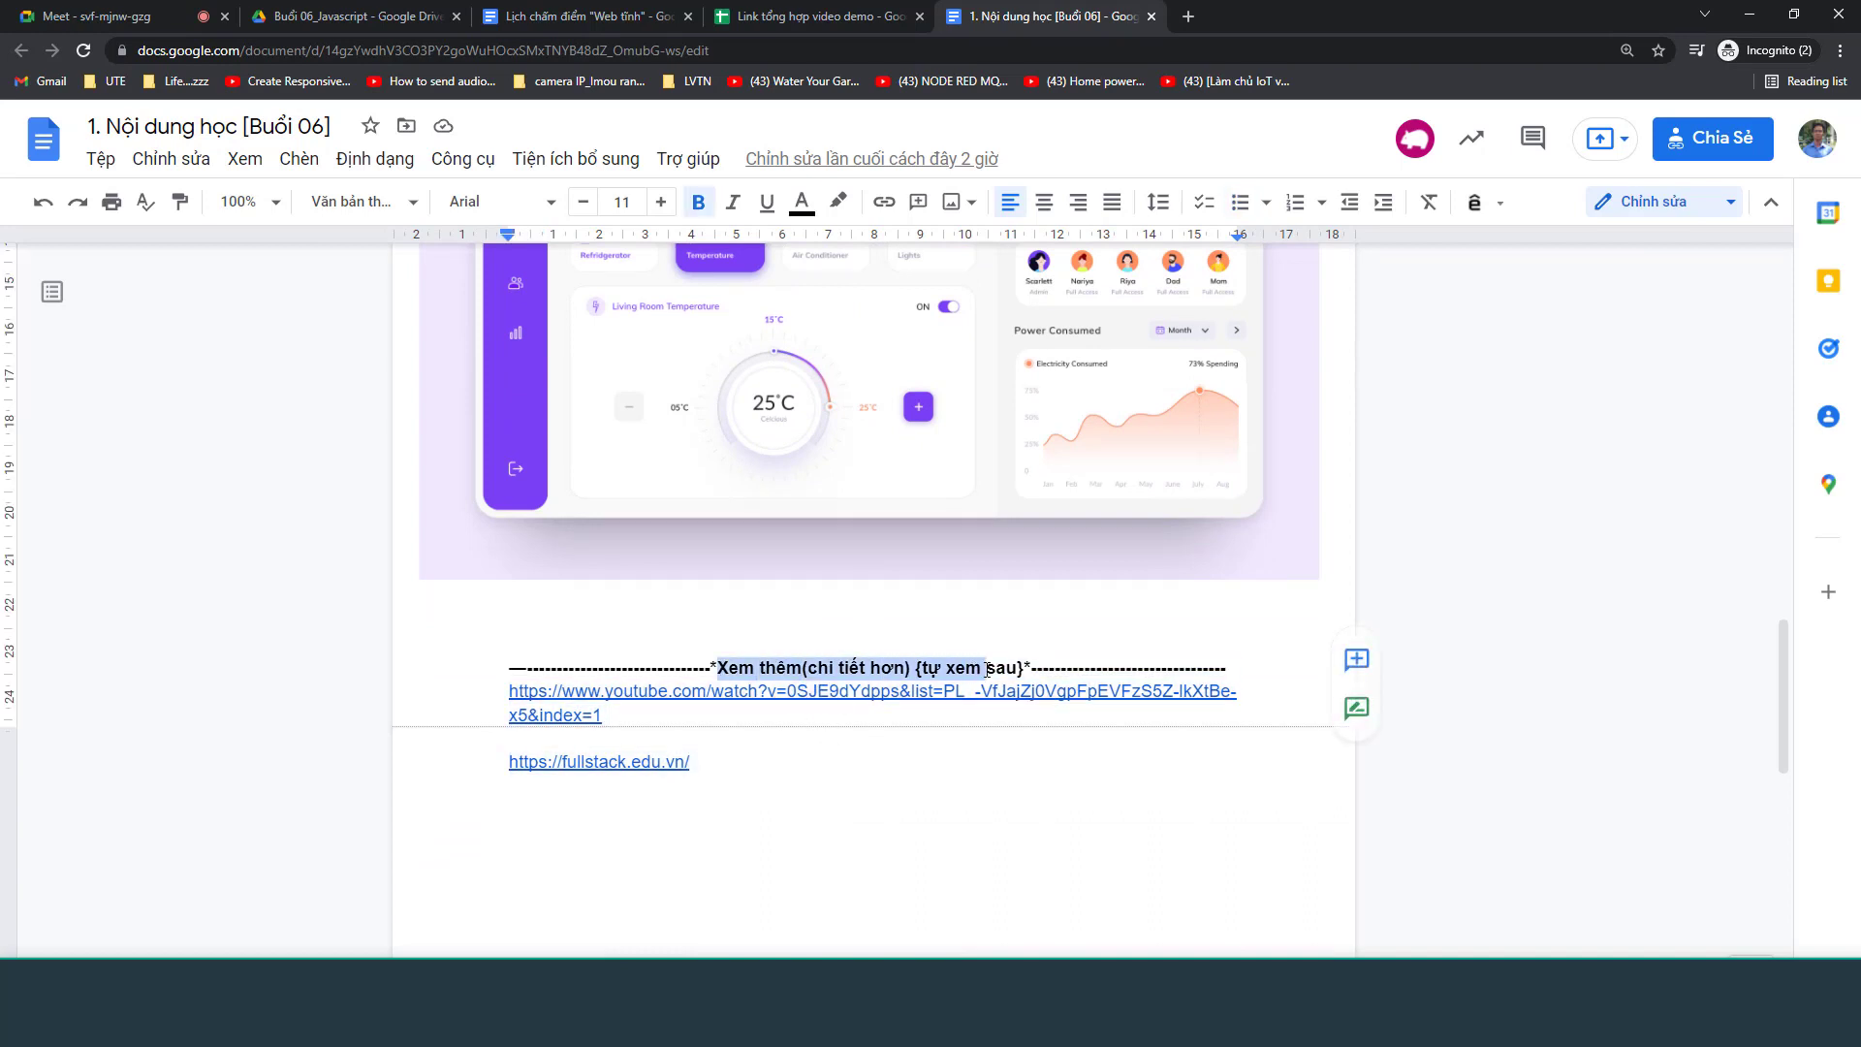
{"action": "left_click", "coordinate": [773, 770]}
{"action": "left_click_drag", "start_coordinate": [761, 775], "coordinate": [676, 667]}
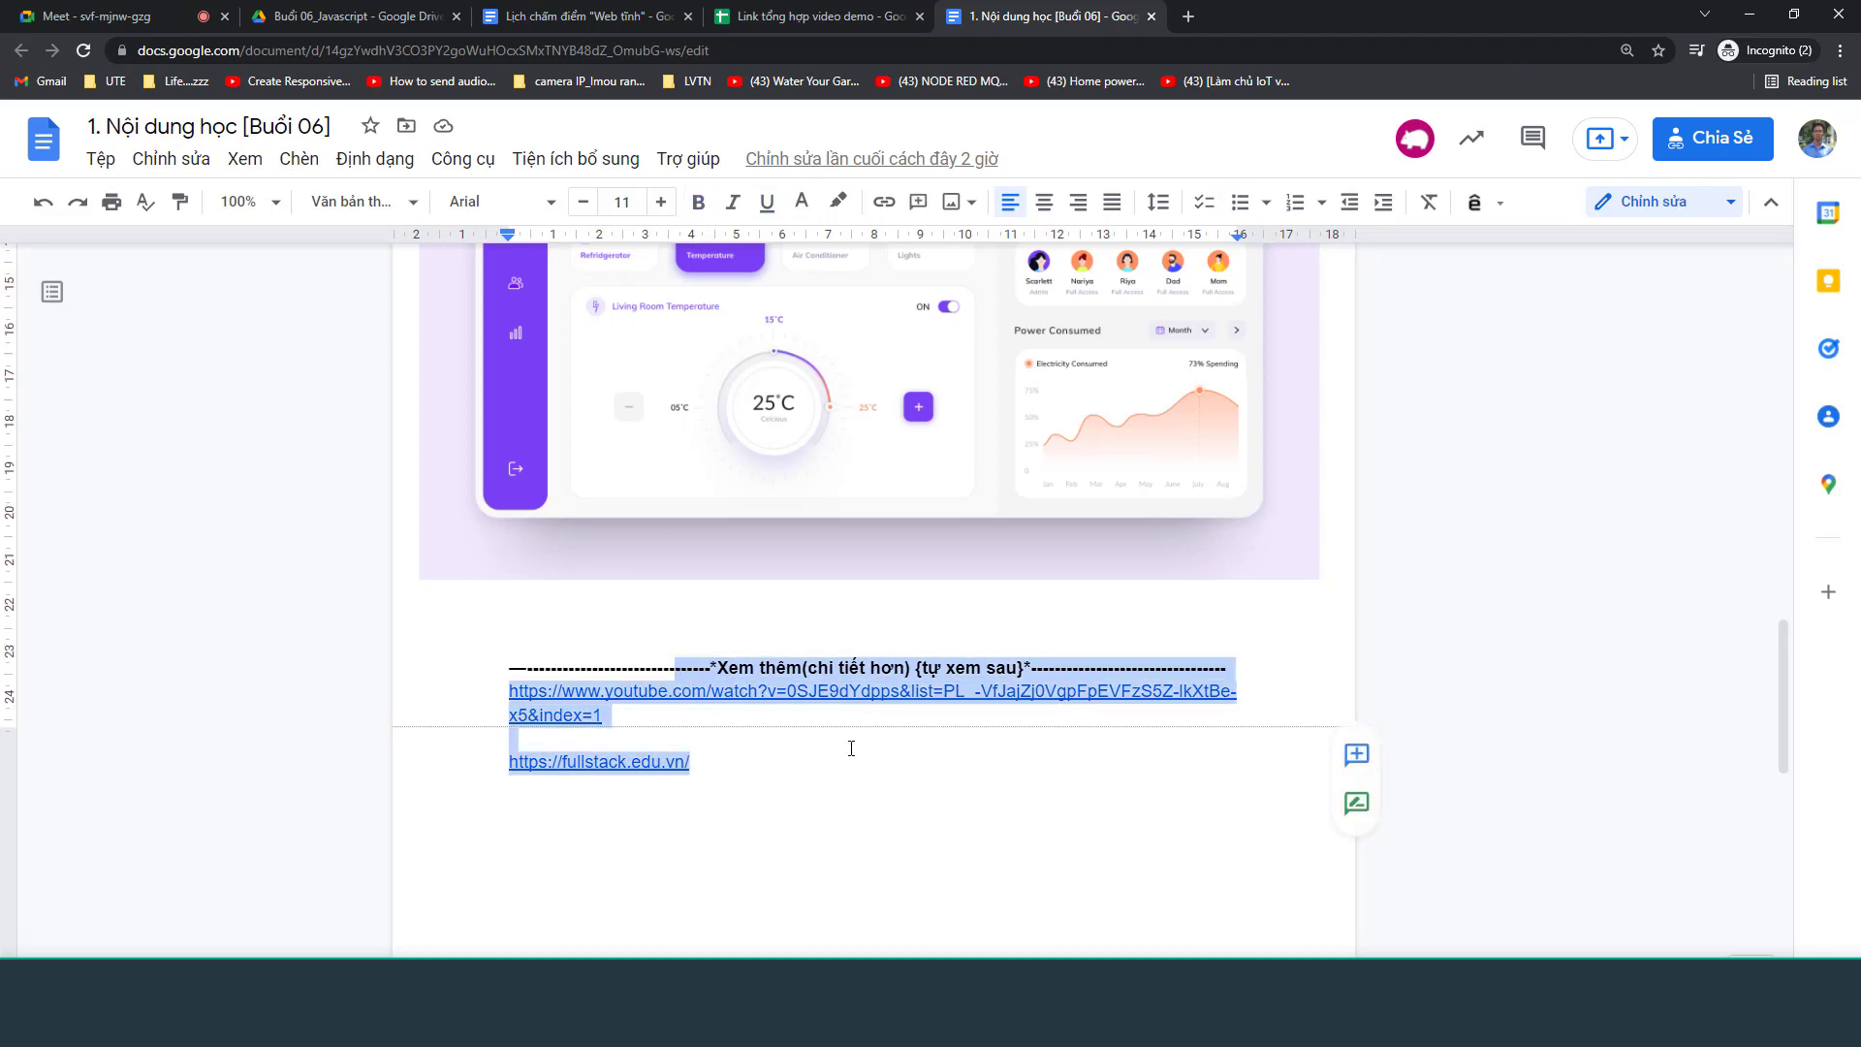
Recheck the Javascript outline from start to end, and return to the BÀI TẬP exercise and its sample dashboard images
{"action": "scroll", "coordinate": [799, 731], "scroll_direction": "up", "scroll_amount": 20}
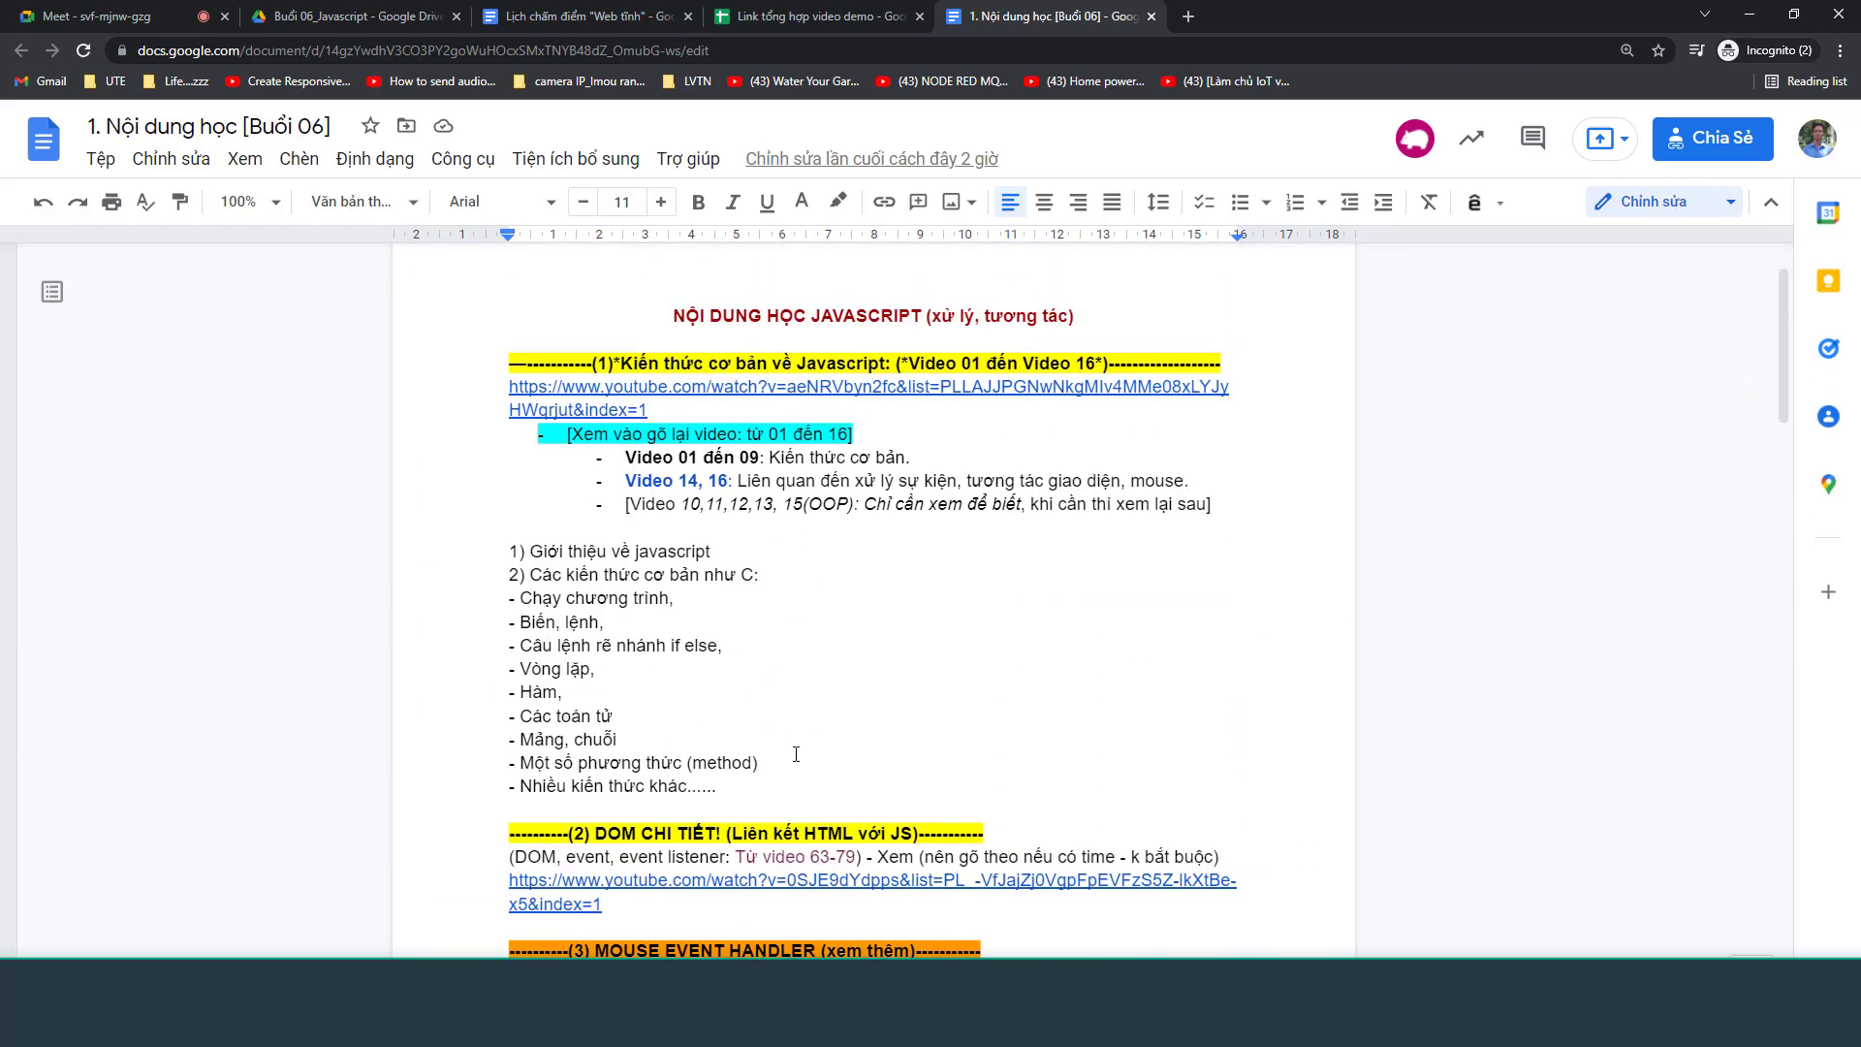
{"action": "scroll", "coordinate": [804, 740], "scroll_direction": "down", "scroll_amount": 20}
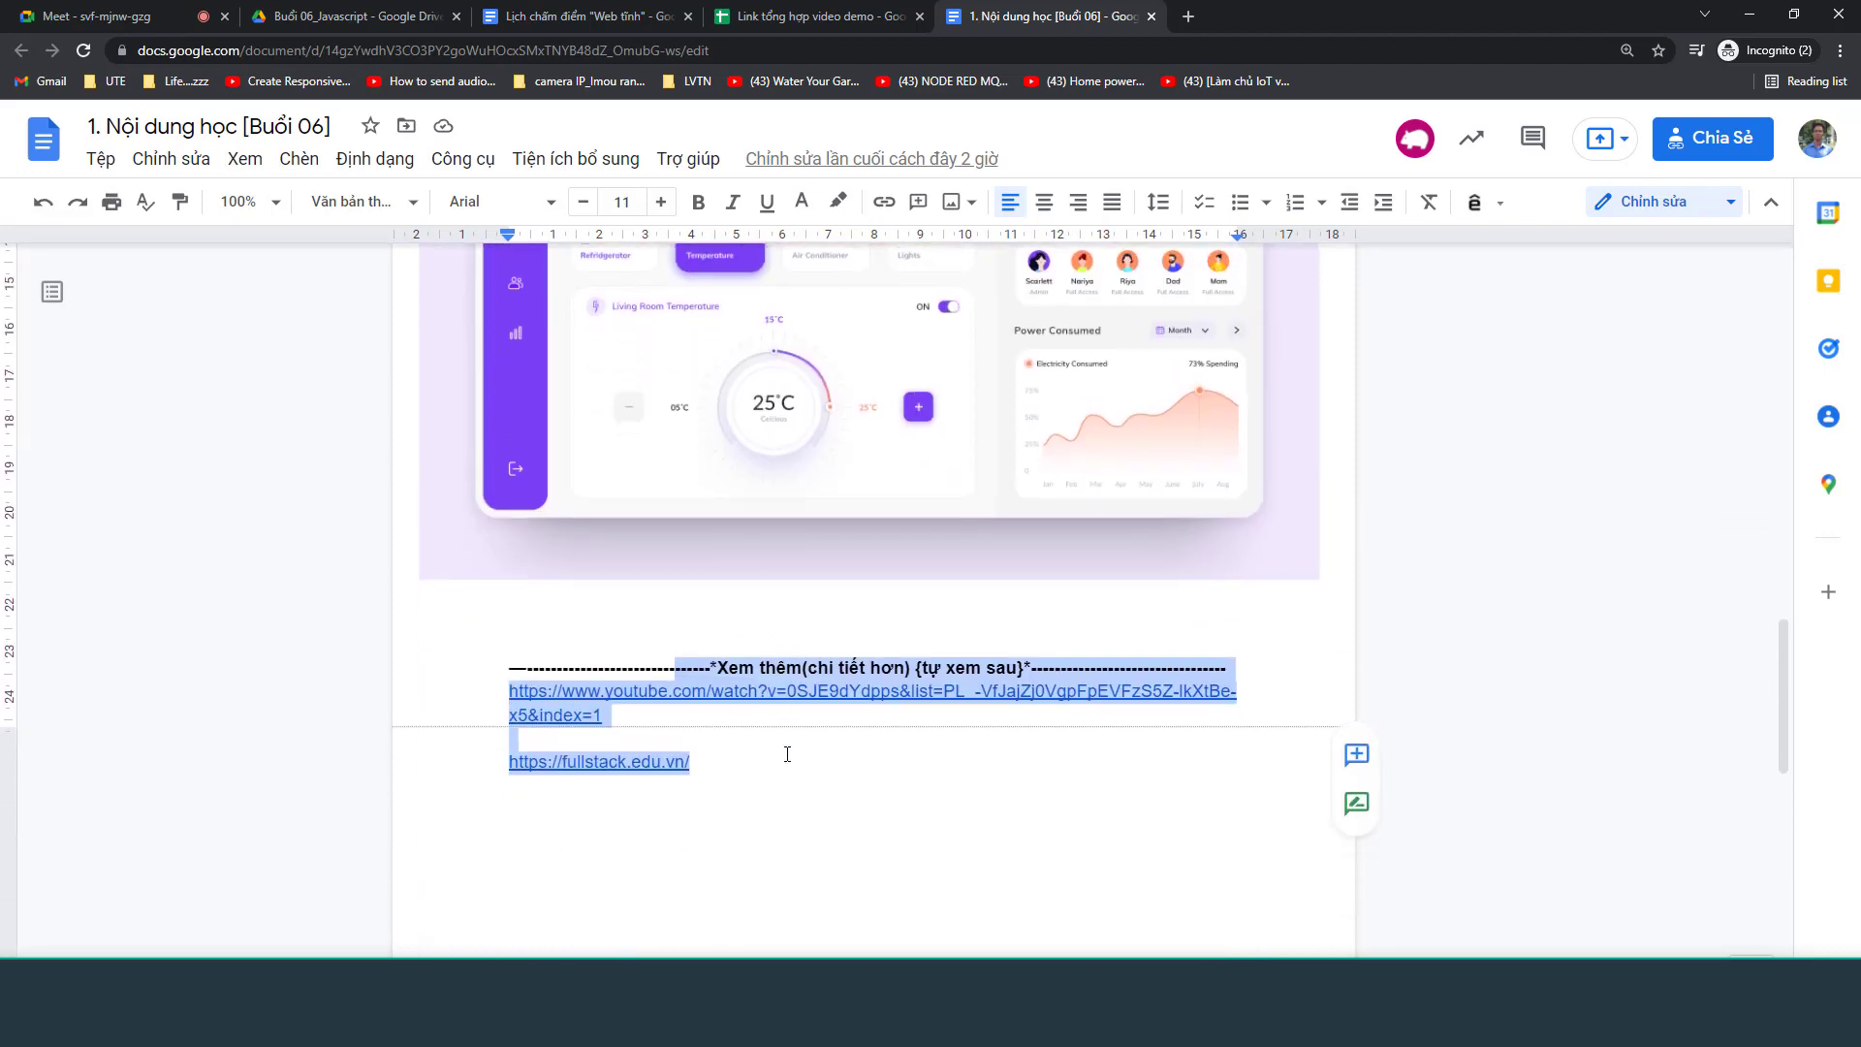
{"action": "scroll", "coordinate": [813, 764], "scroll_direction": "up", "scroll_amount": 3}
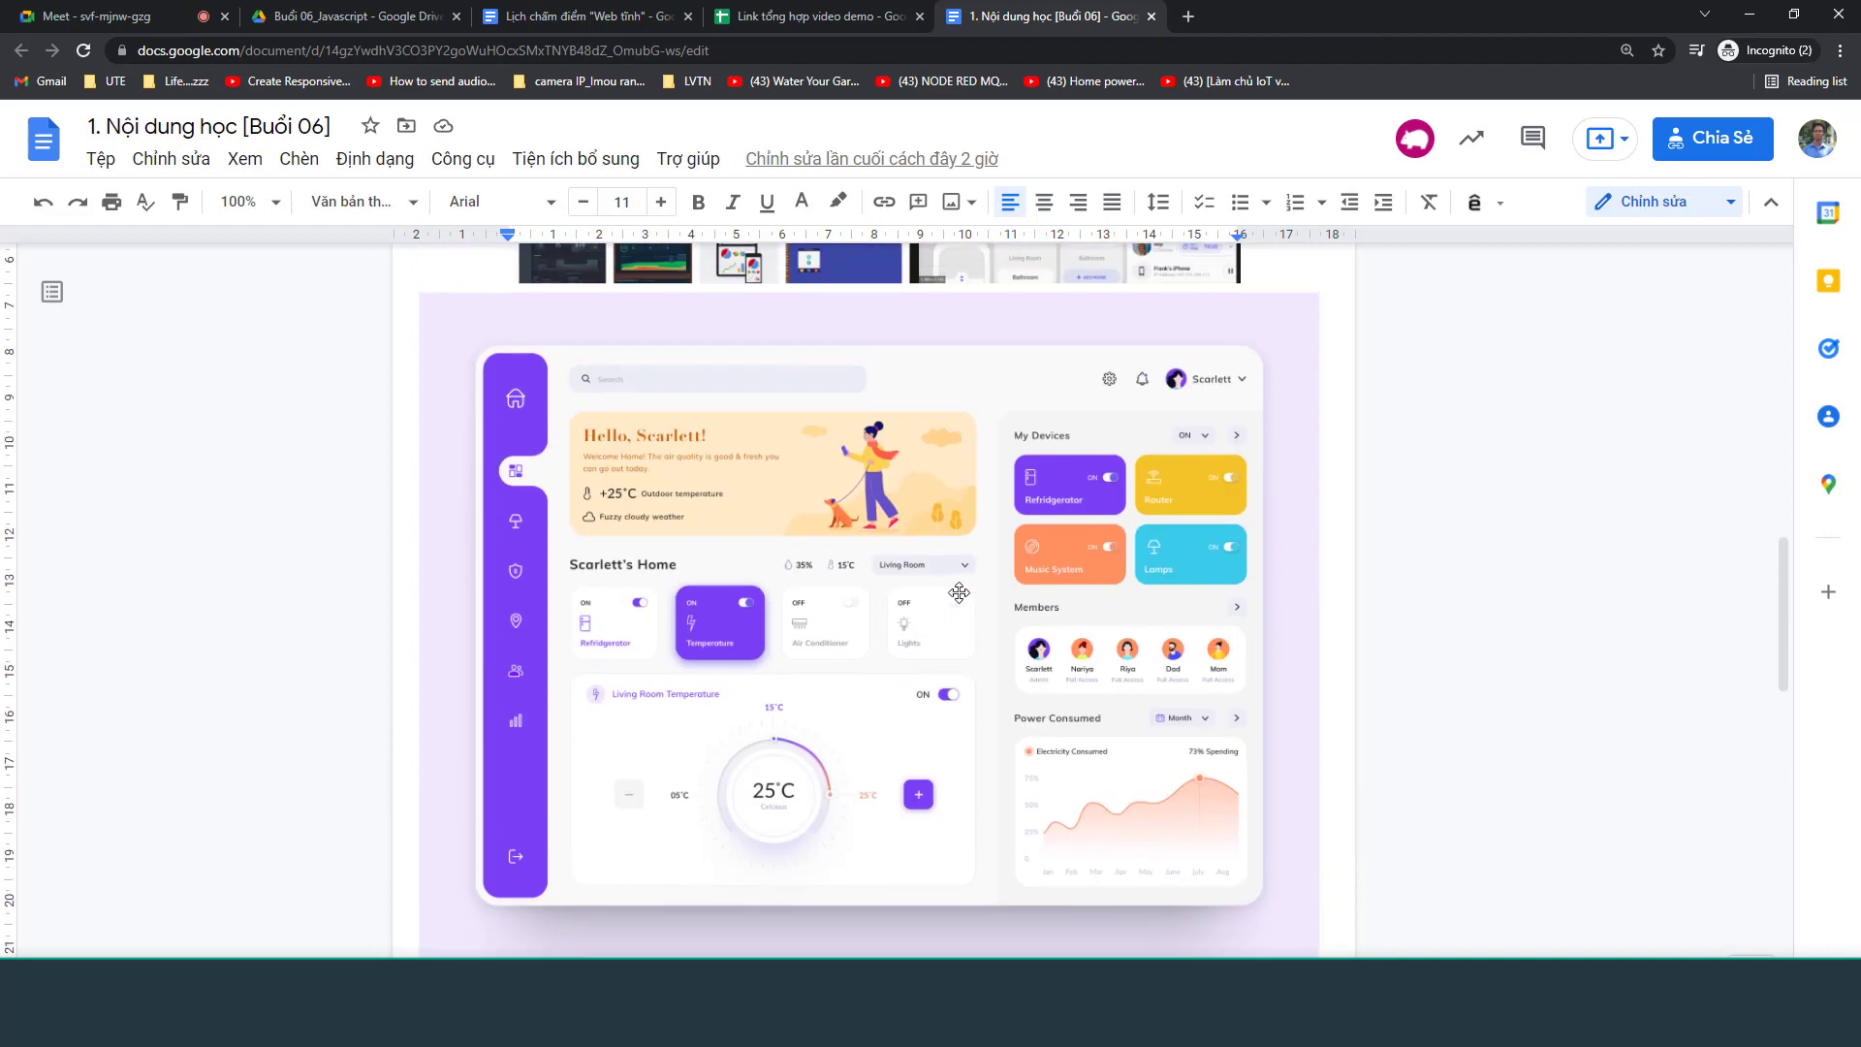
{"action": "left_click", "coordinate": [948, 599]}
{"action": "scroll", "coordinate": [935, 606], "scroll_direction": "up", "scroll_amount": 3}
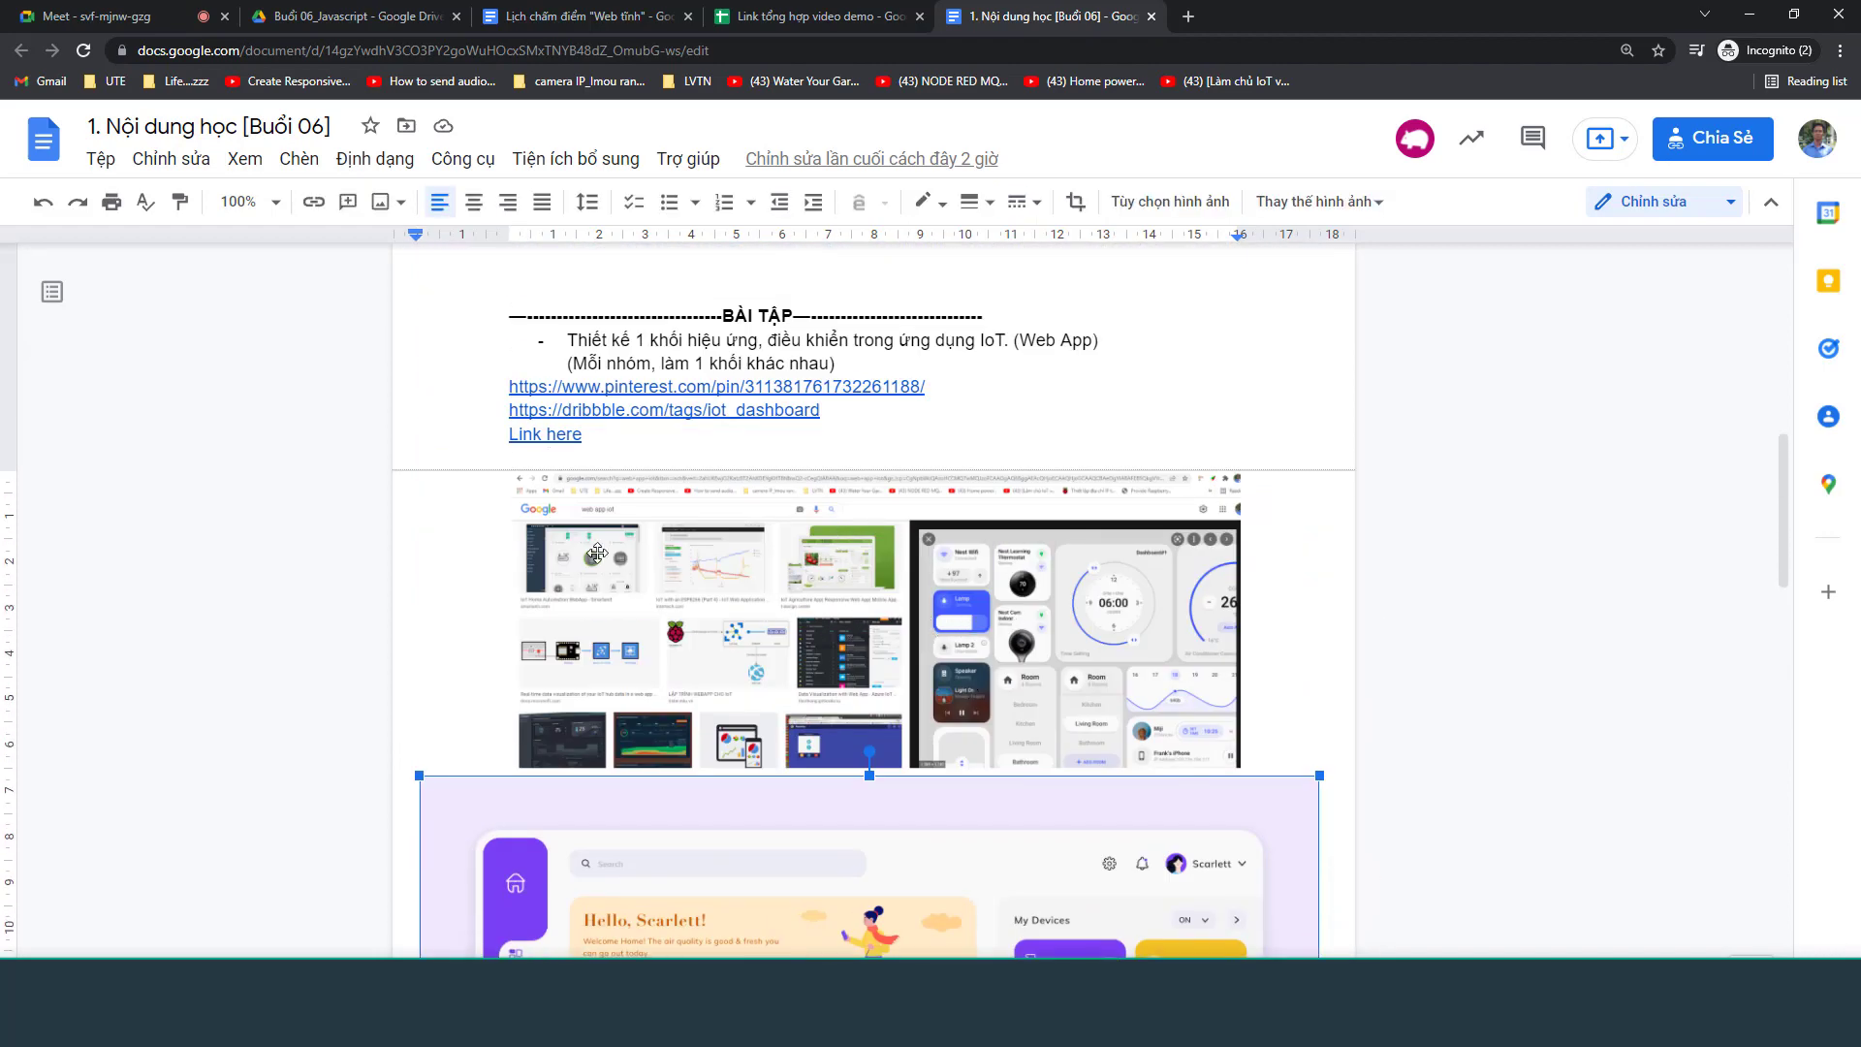
Switch to the YouTube playlist window and examine the session 06 videos from [B06.01] through [B06.13] and the [B06.0x] debugging guide
{"action": "key", "text": "alt+Tab"}
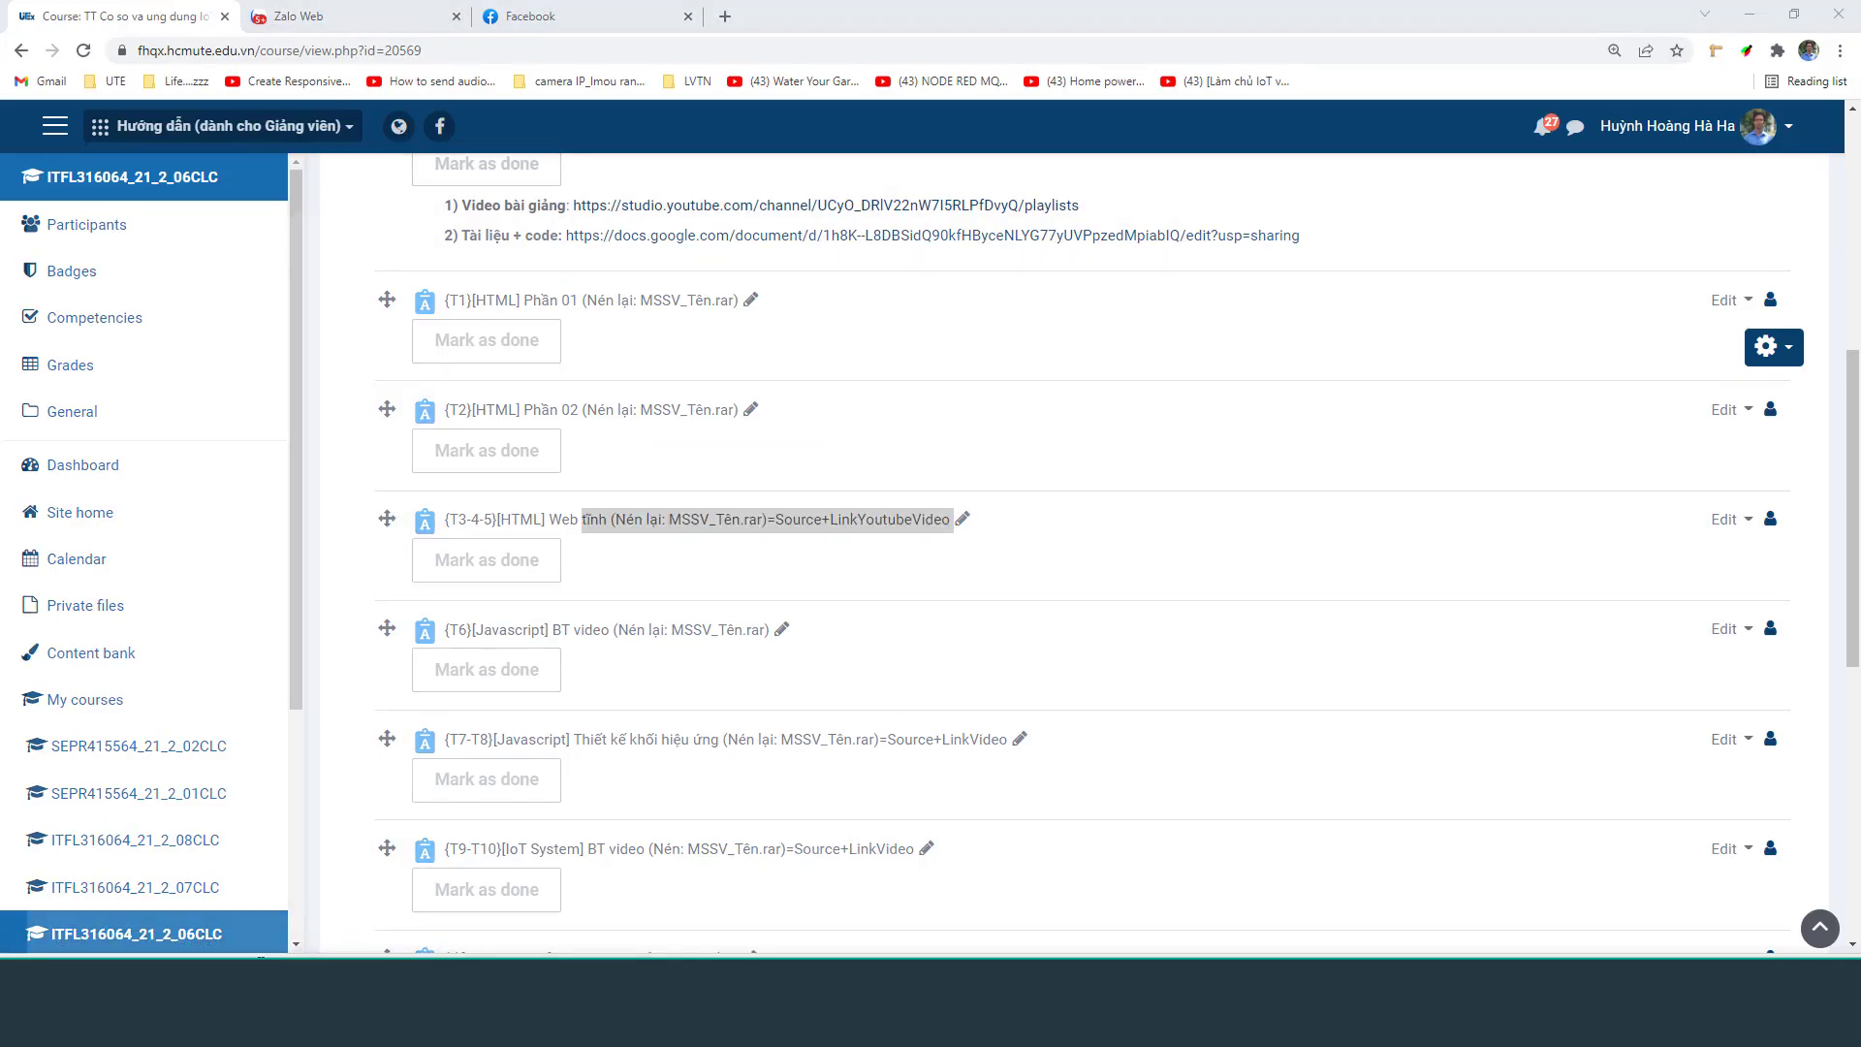
{"action": "key", "text": "alt+Tab"}
{"action": "scroll", "coordinate": [1559, 362], "scroll_direction": "up", "scroll_amount": 2}
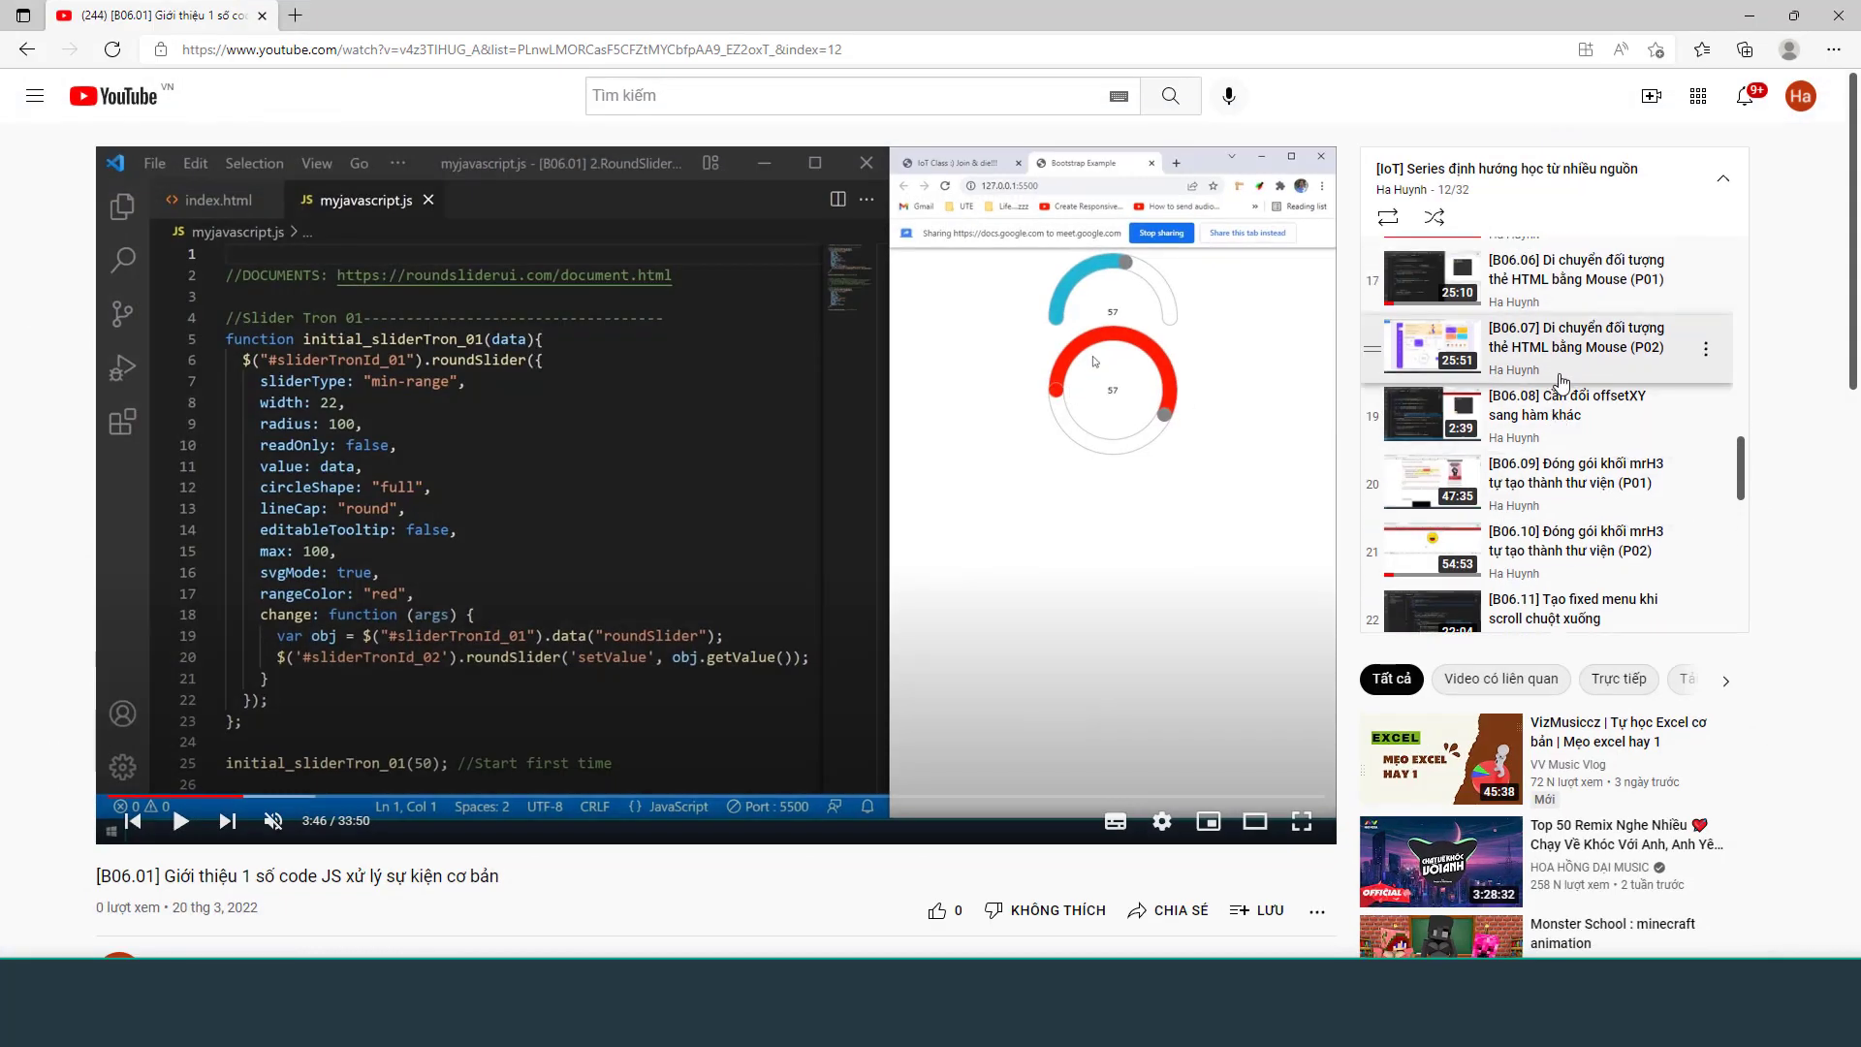
{"action": "scroll", "coordinate": [1521, 536], "scroll_direction": "up", "scroll_amount": 2}
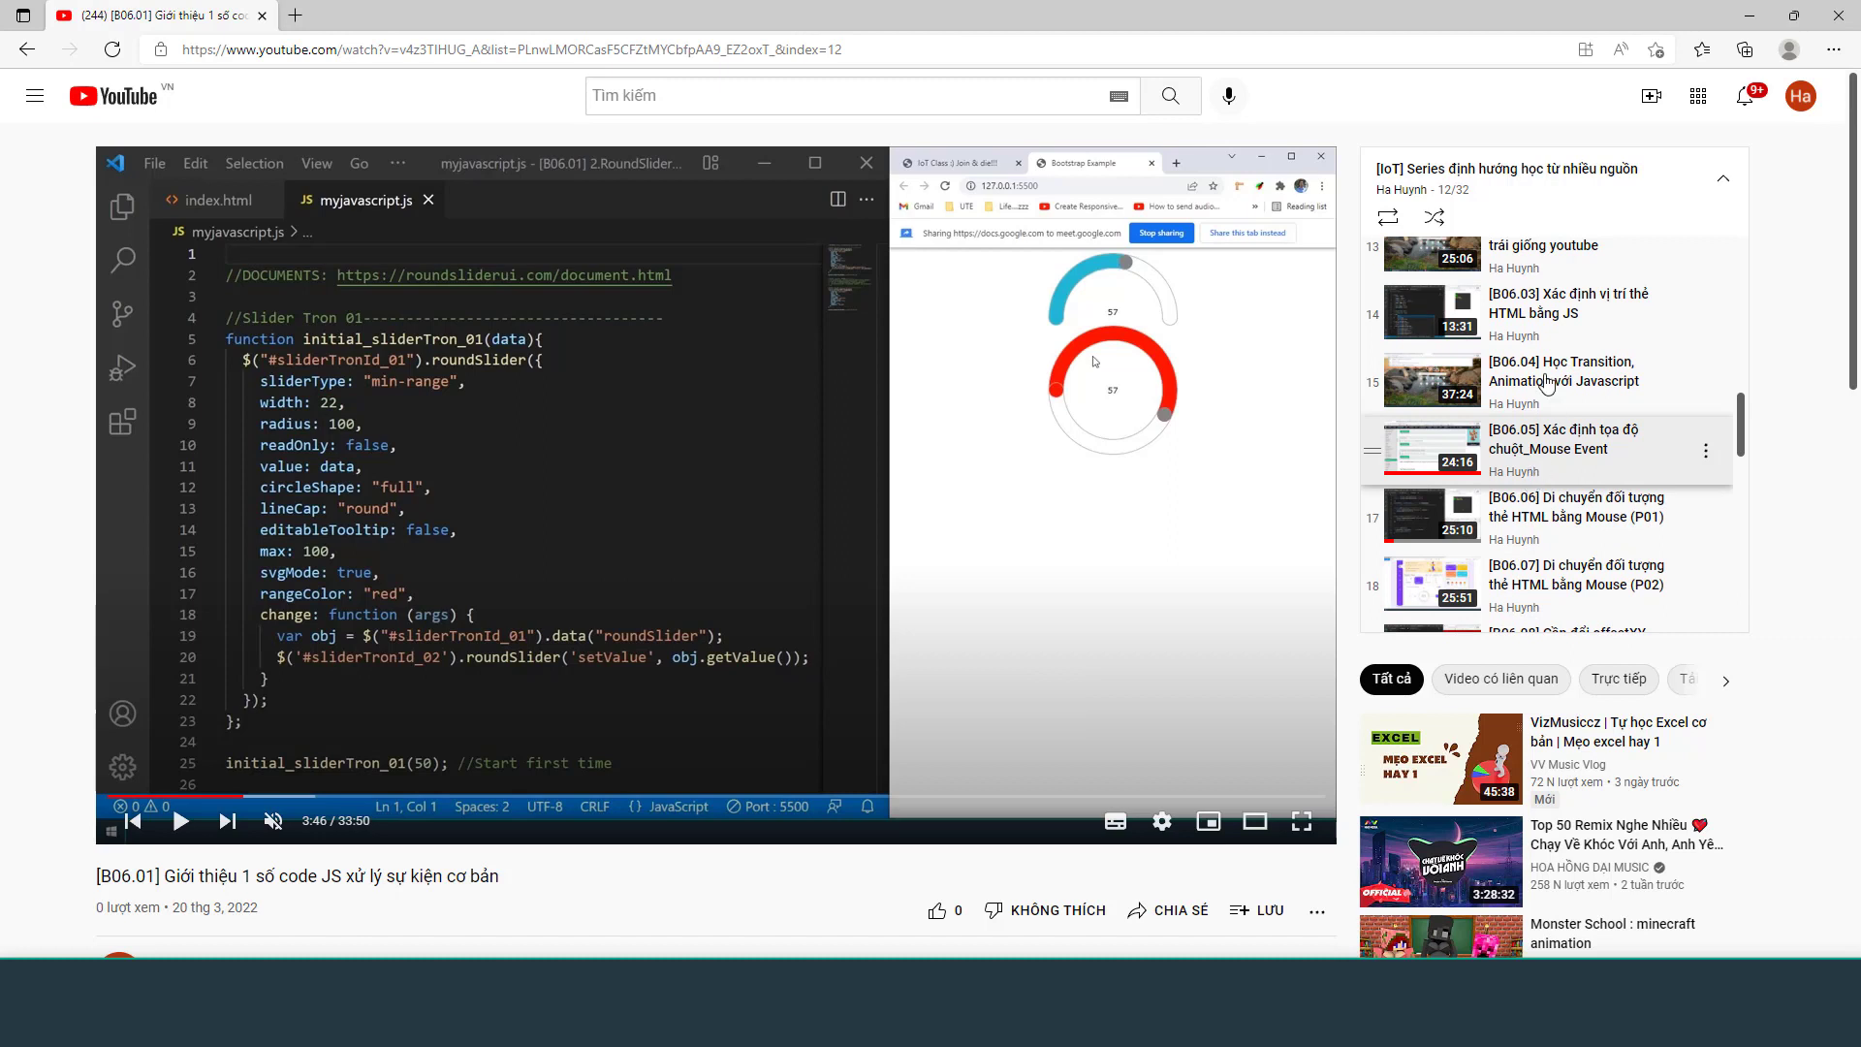
{"action": "scroll", "coordinate": [1550, 446], "scroll_direction": "up", "scroll_amount": 2}
{"action": "scroll", "coordinate": [1562, 441], "scroll_direction": "up", "scroll_amount": 1}
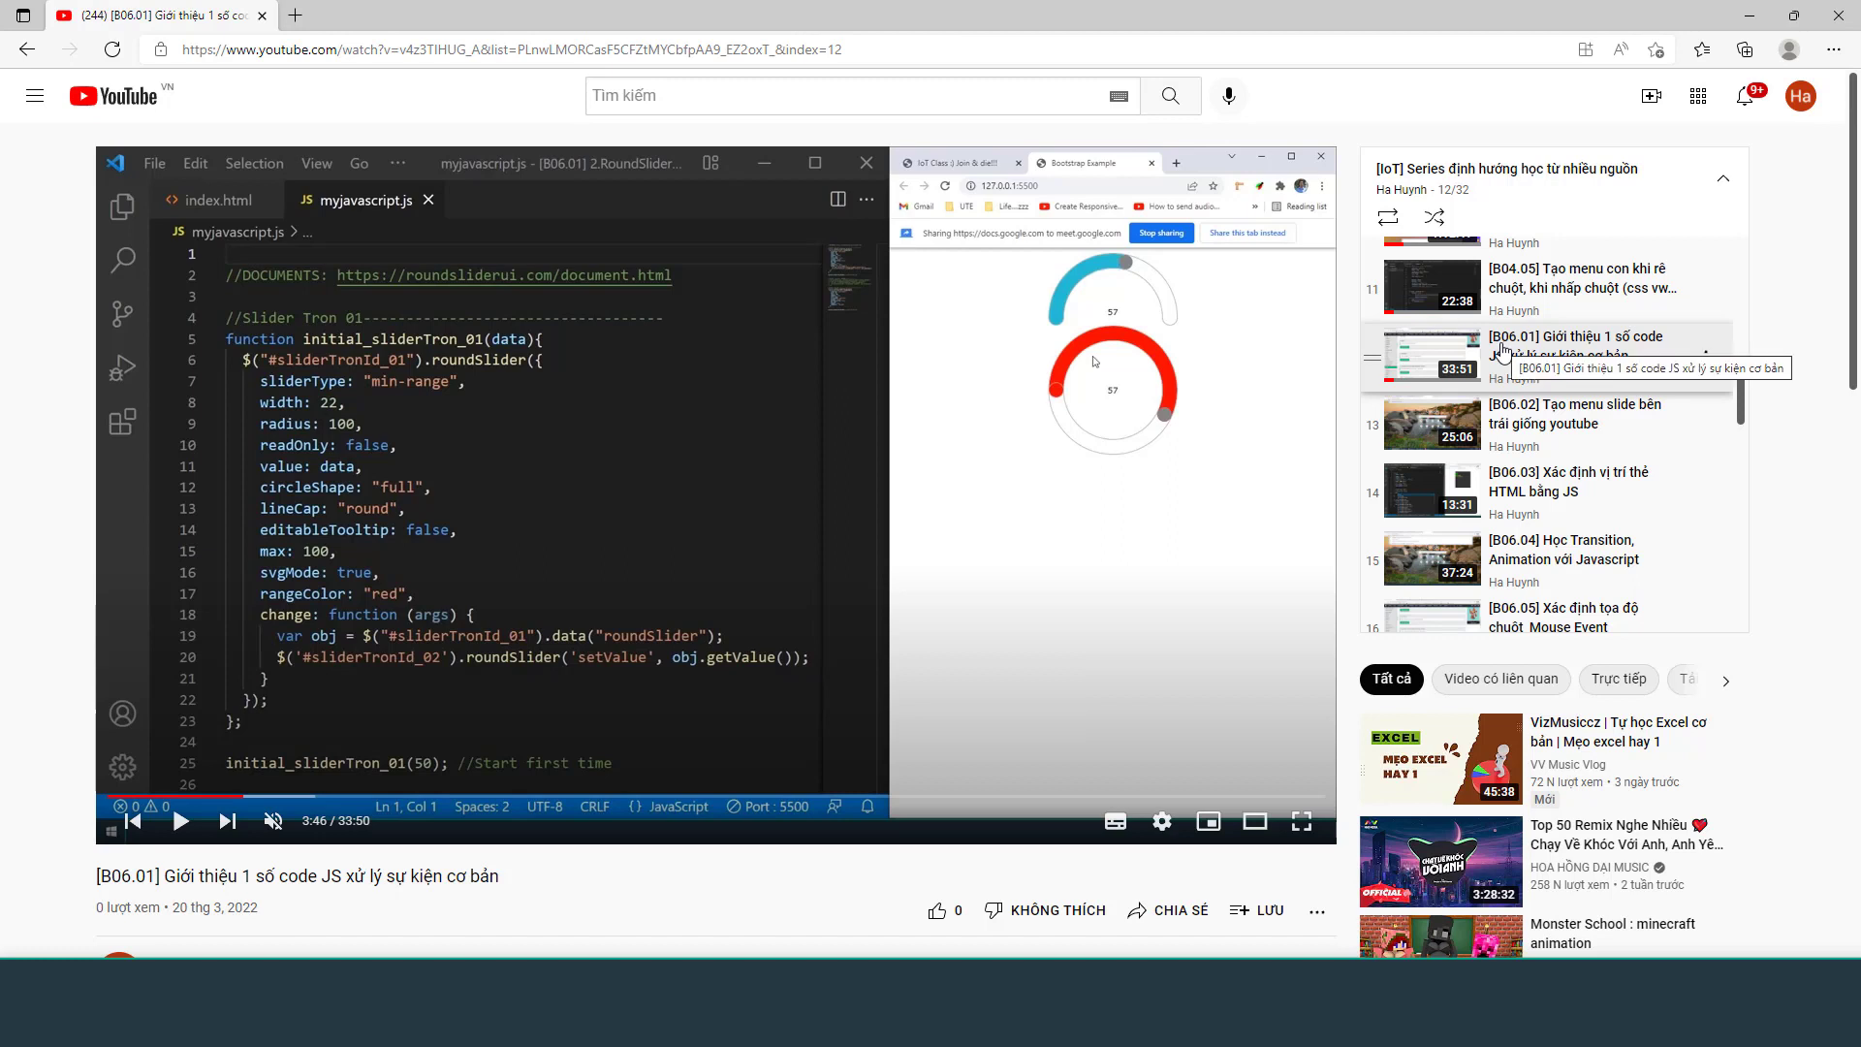
{"action": "scroll", "coordinate": [1563, 416], "scroll_direction": "down", "scroll_amount": 4}
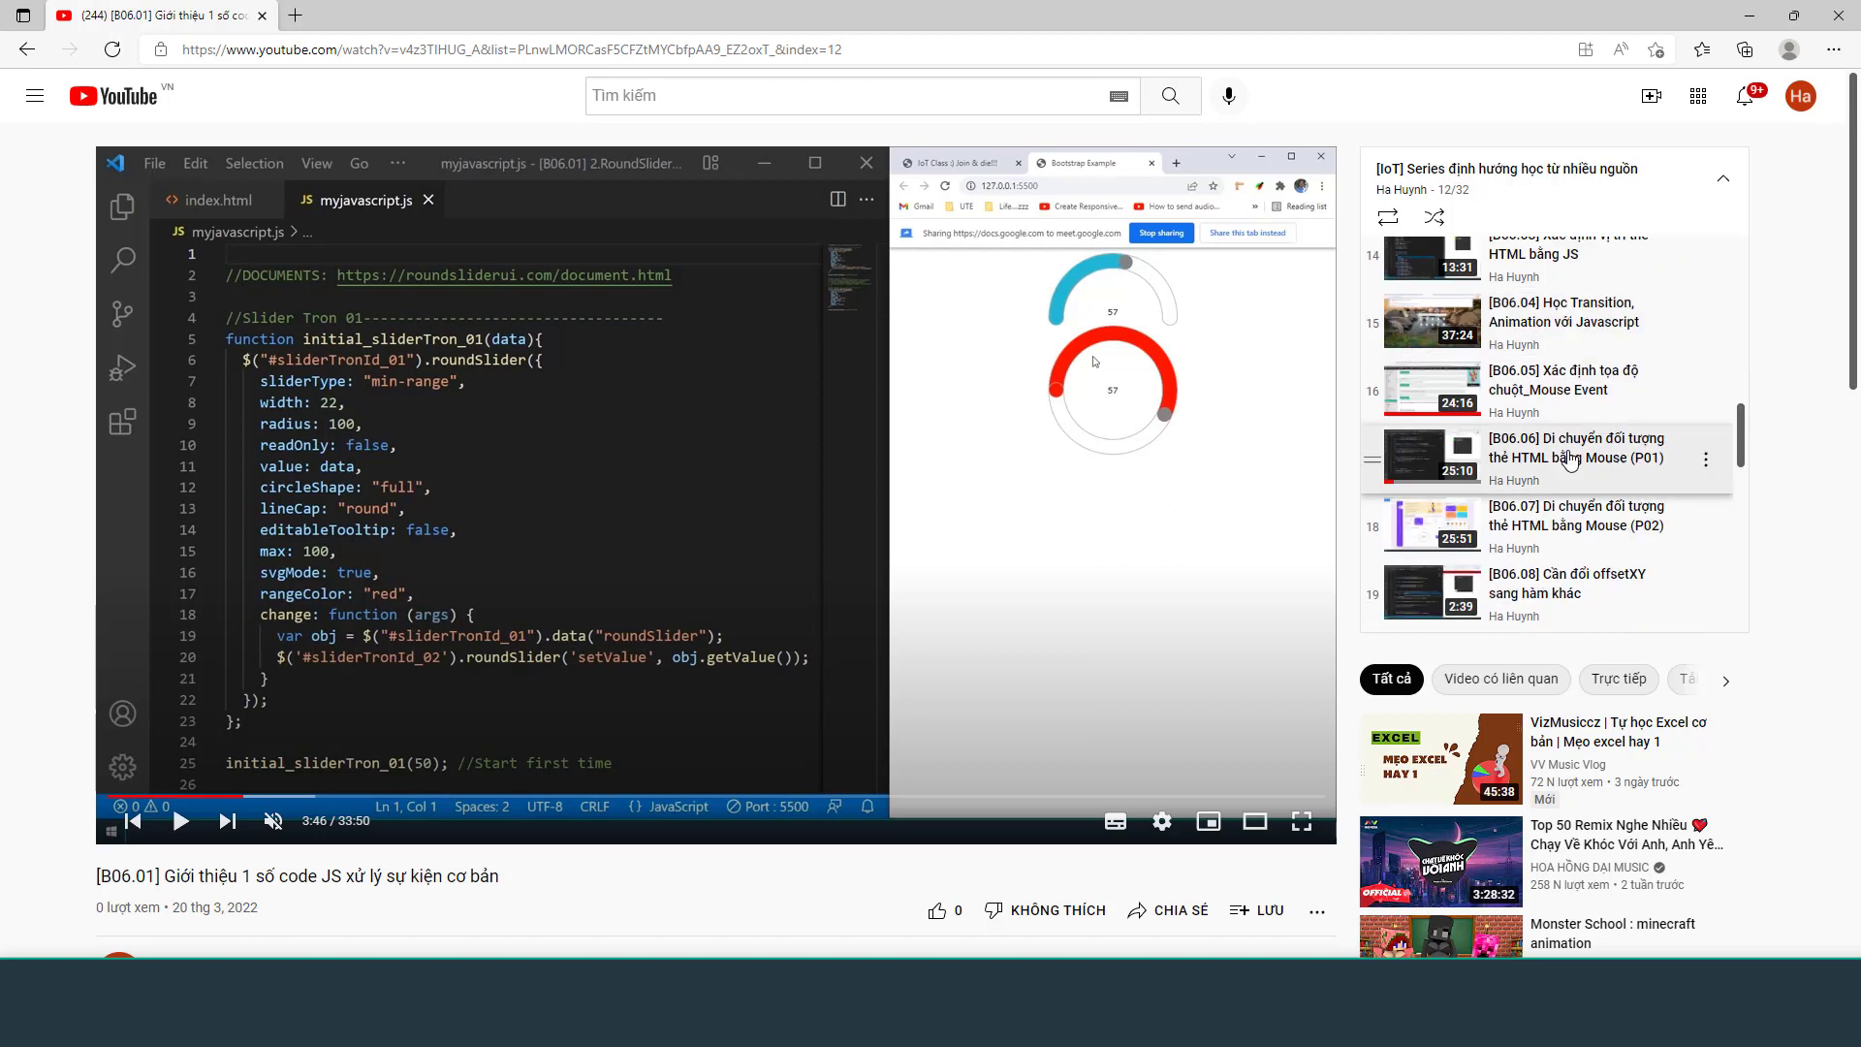
{"action": "scroll", "coordinate": [1570, 458], "scroll_direction": "down", "scroll_amount": 3}
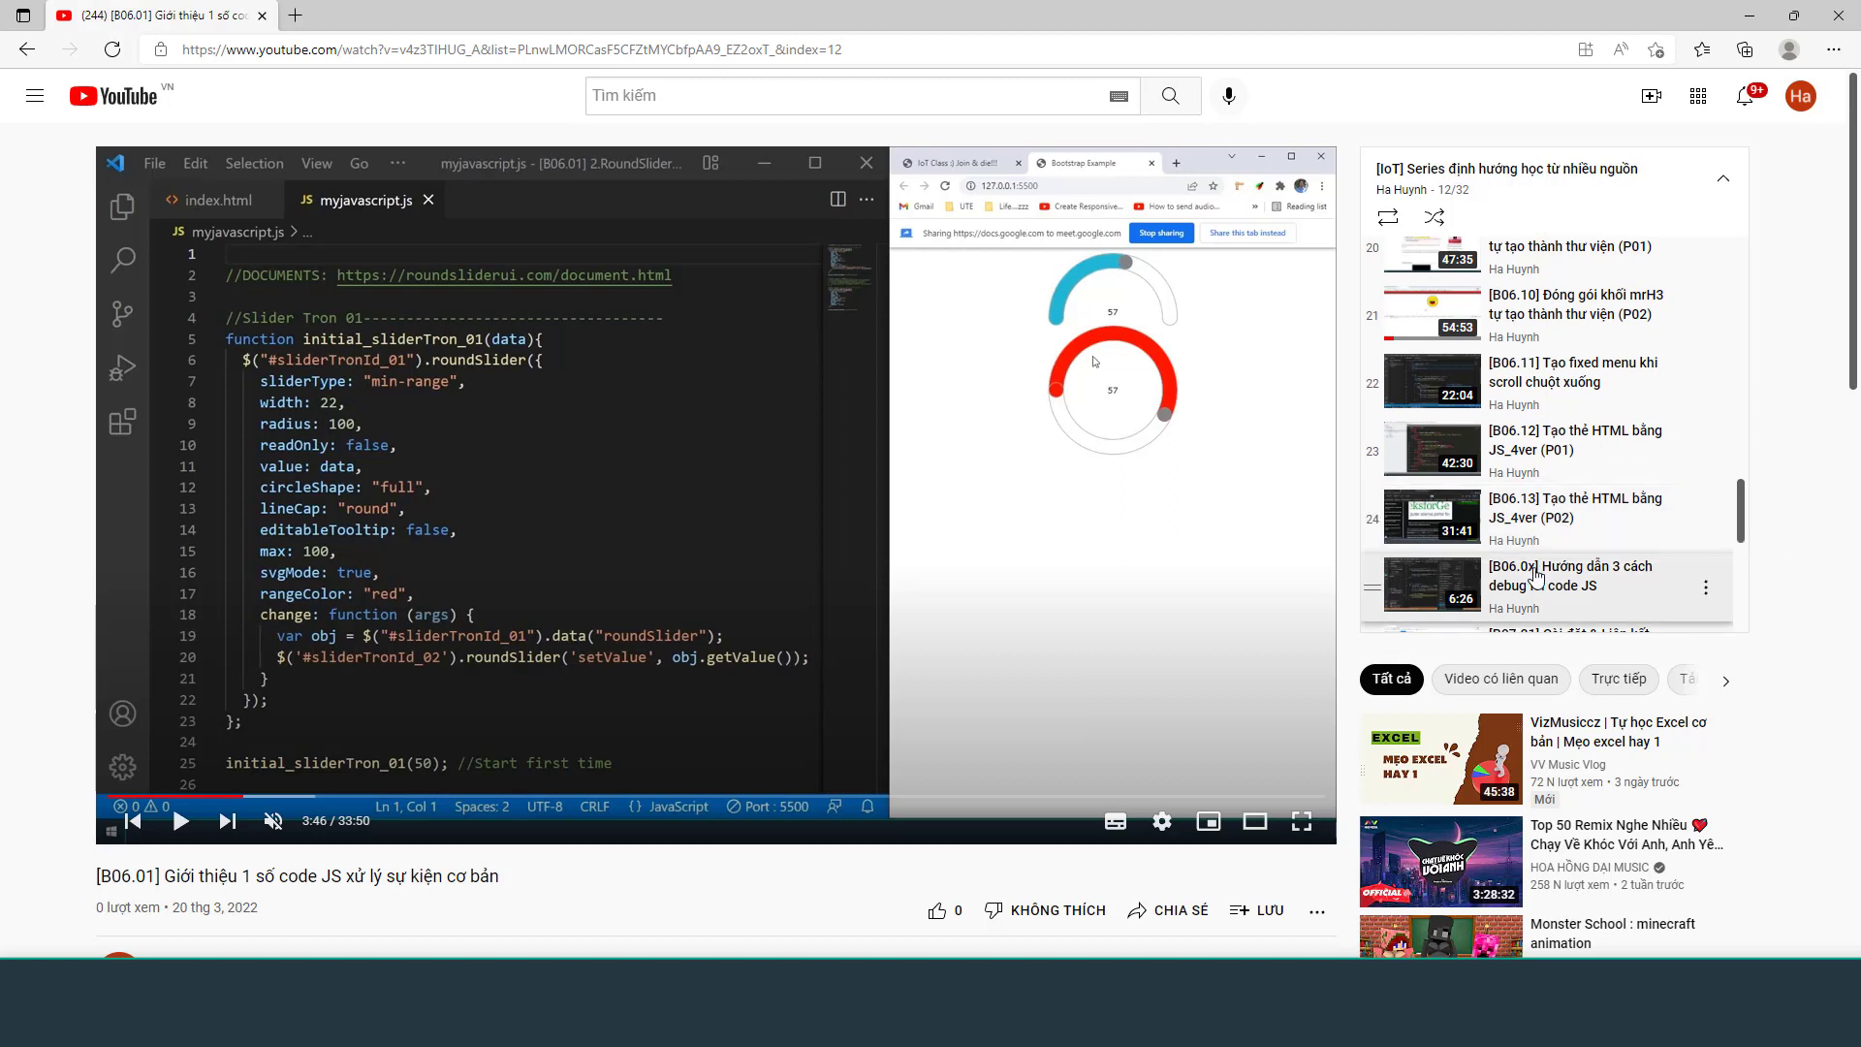
{"action": "scroll", "coordinate": [1559, 528], "scroll_direction": "down", "scroll_amount": 1}
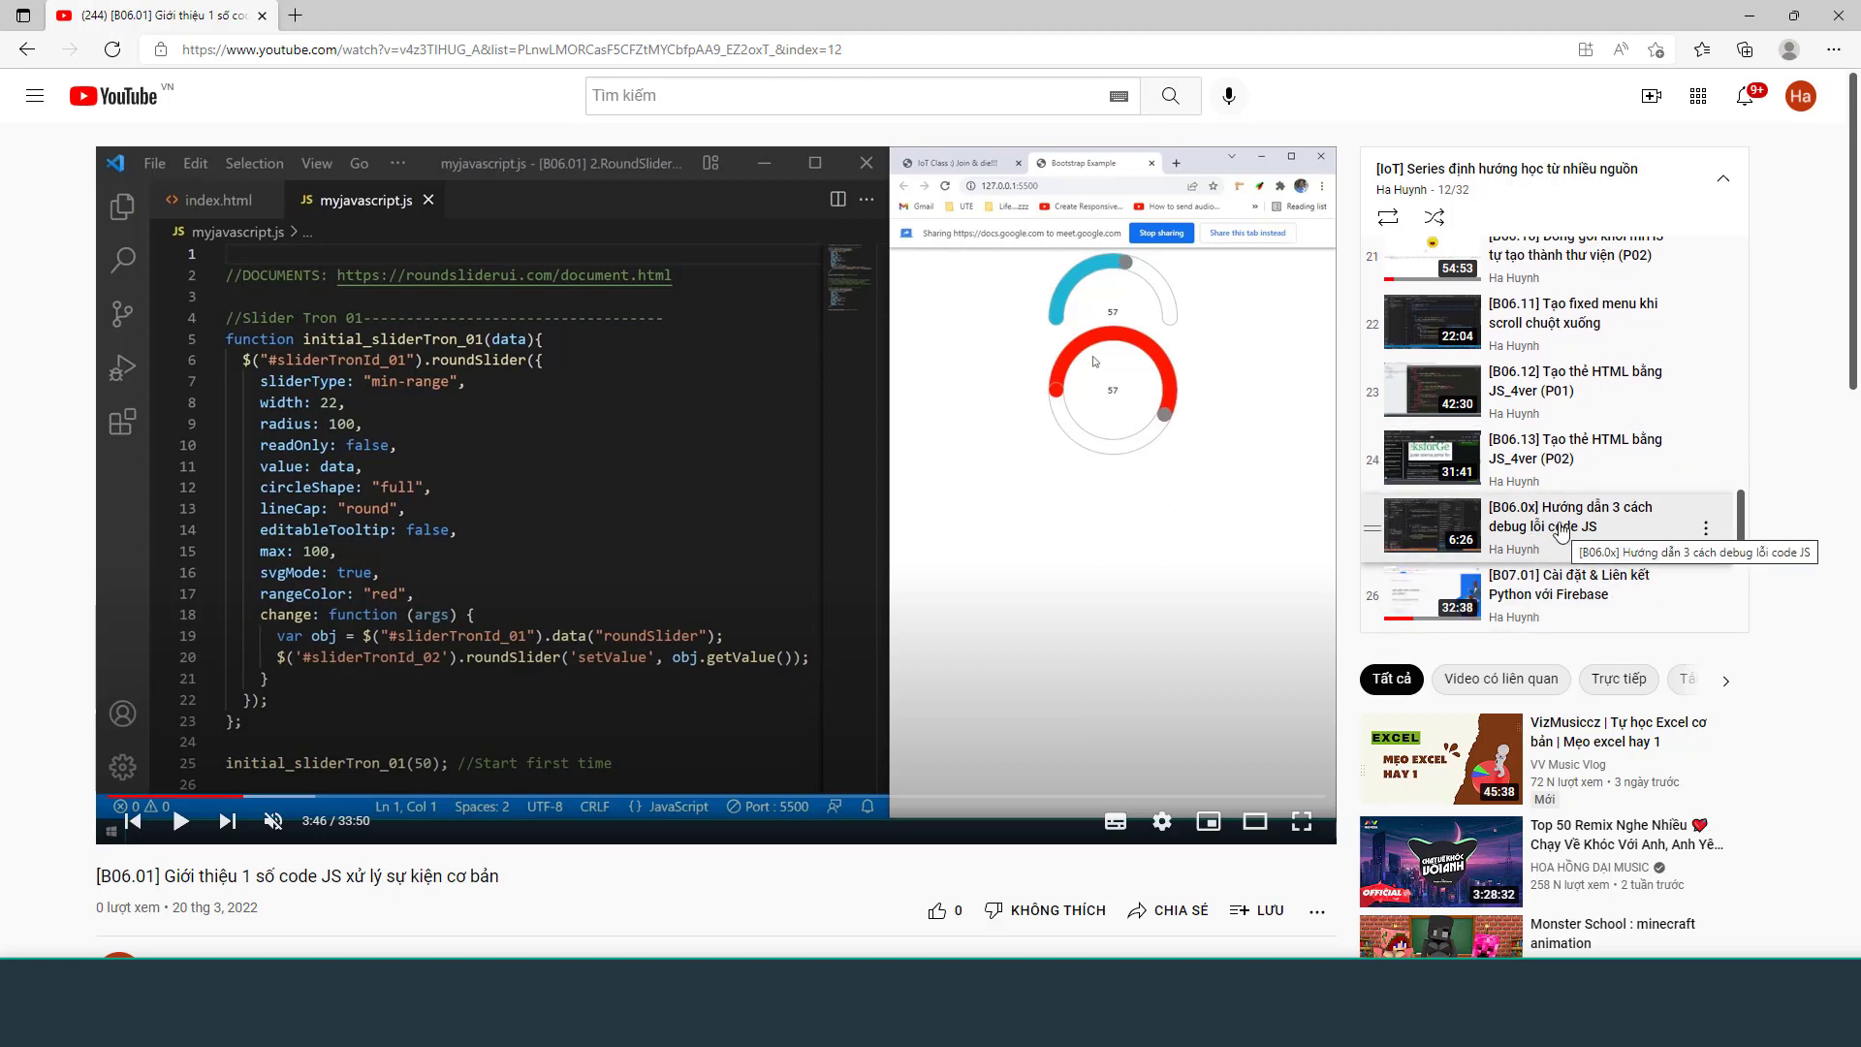
Review the playlist entries on the mrH3 block library, the fixed menu and creating HTML tags with JS, [B06.09] to [B06.13]
{"action": "scroll", "coordinate": [1531, 470], "scroll_direction": "up", "scroll_amount": 3}
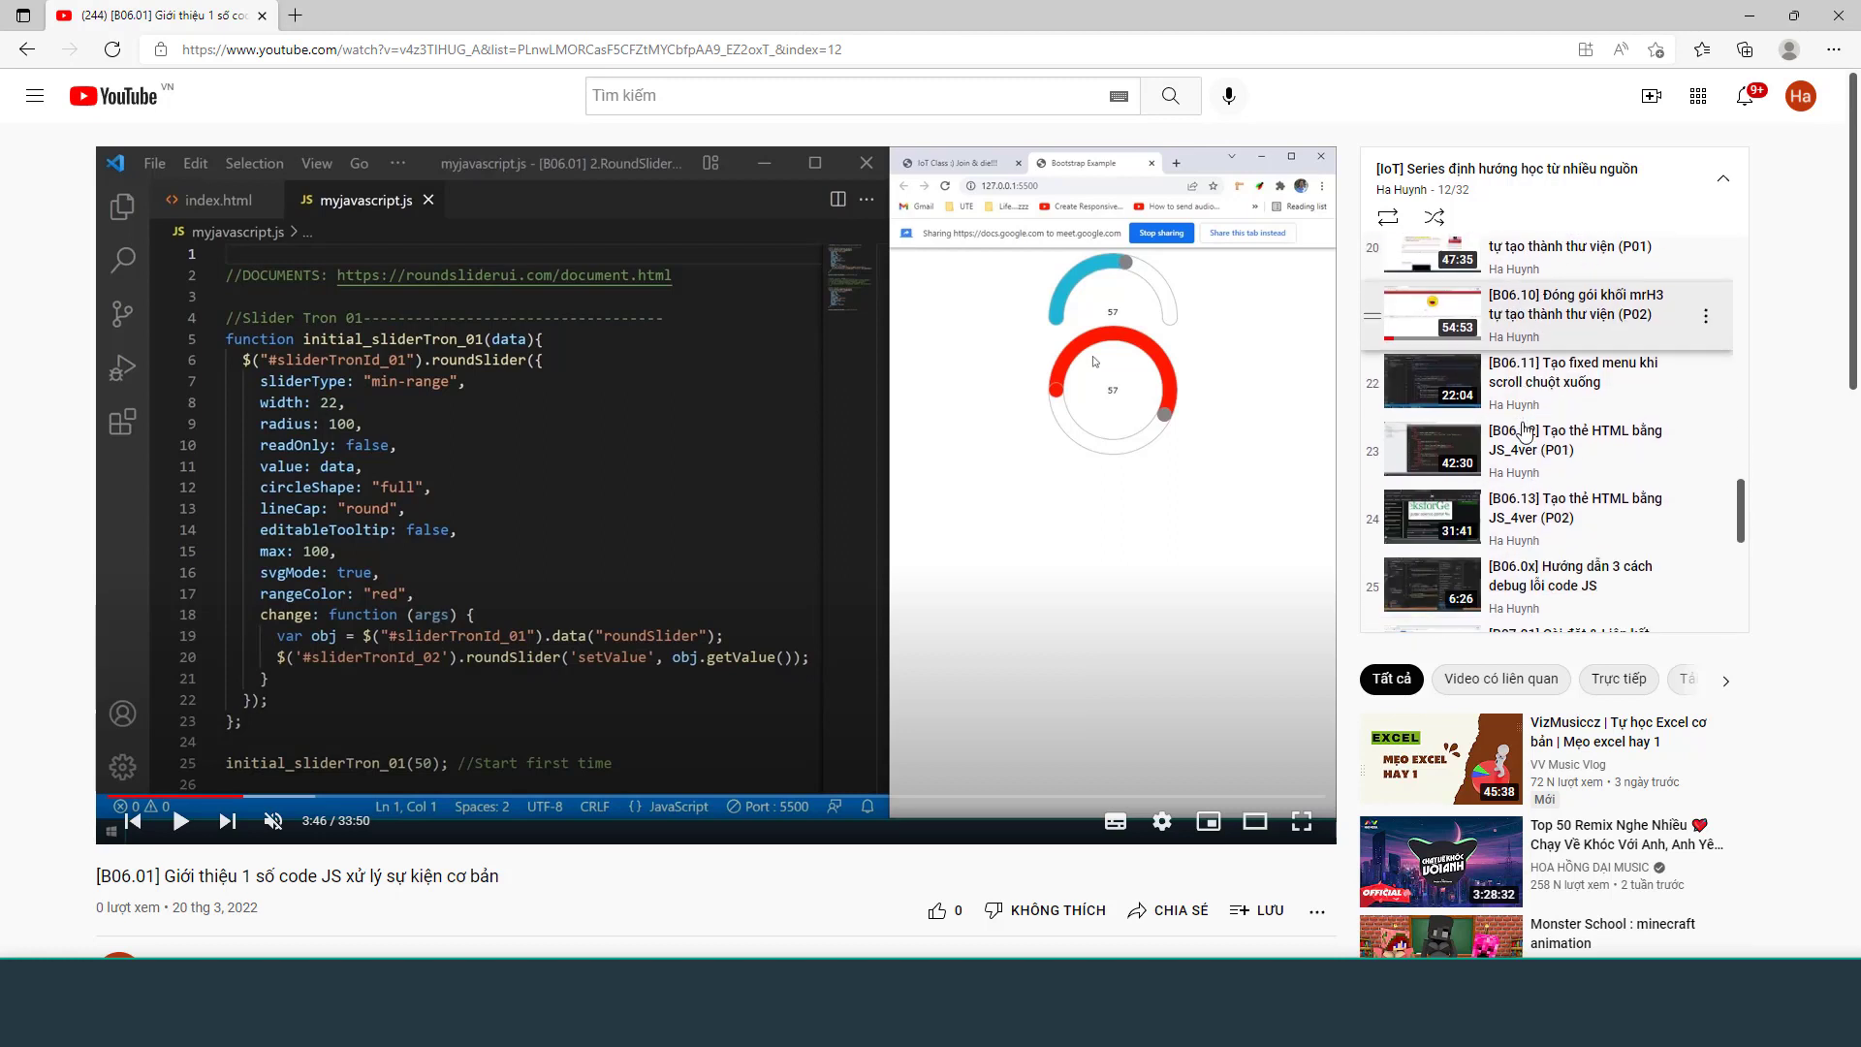
{"action": "scroll", "coordinate": [1517, 456], "scroll_direction": "down", "scroll_amount": 2}
{"action": "scroll", "coordinate": [1532, 471], "scroll_direction": "down", "scroll_amount": 1}
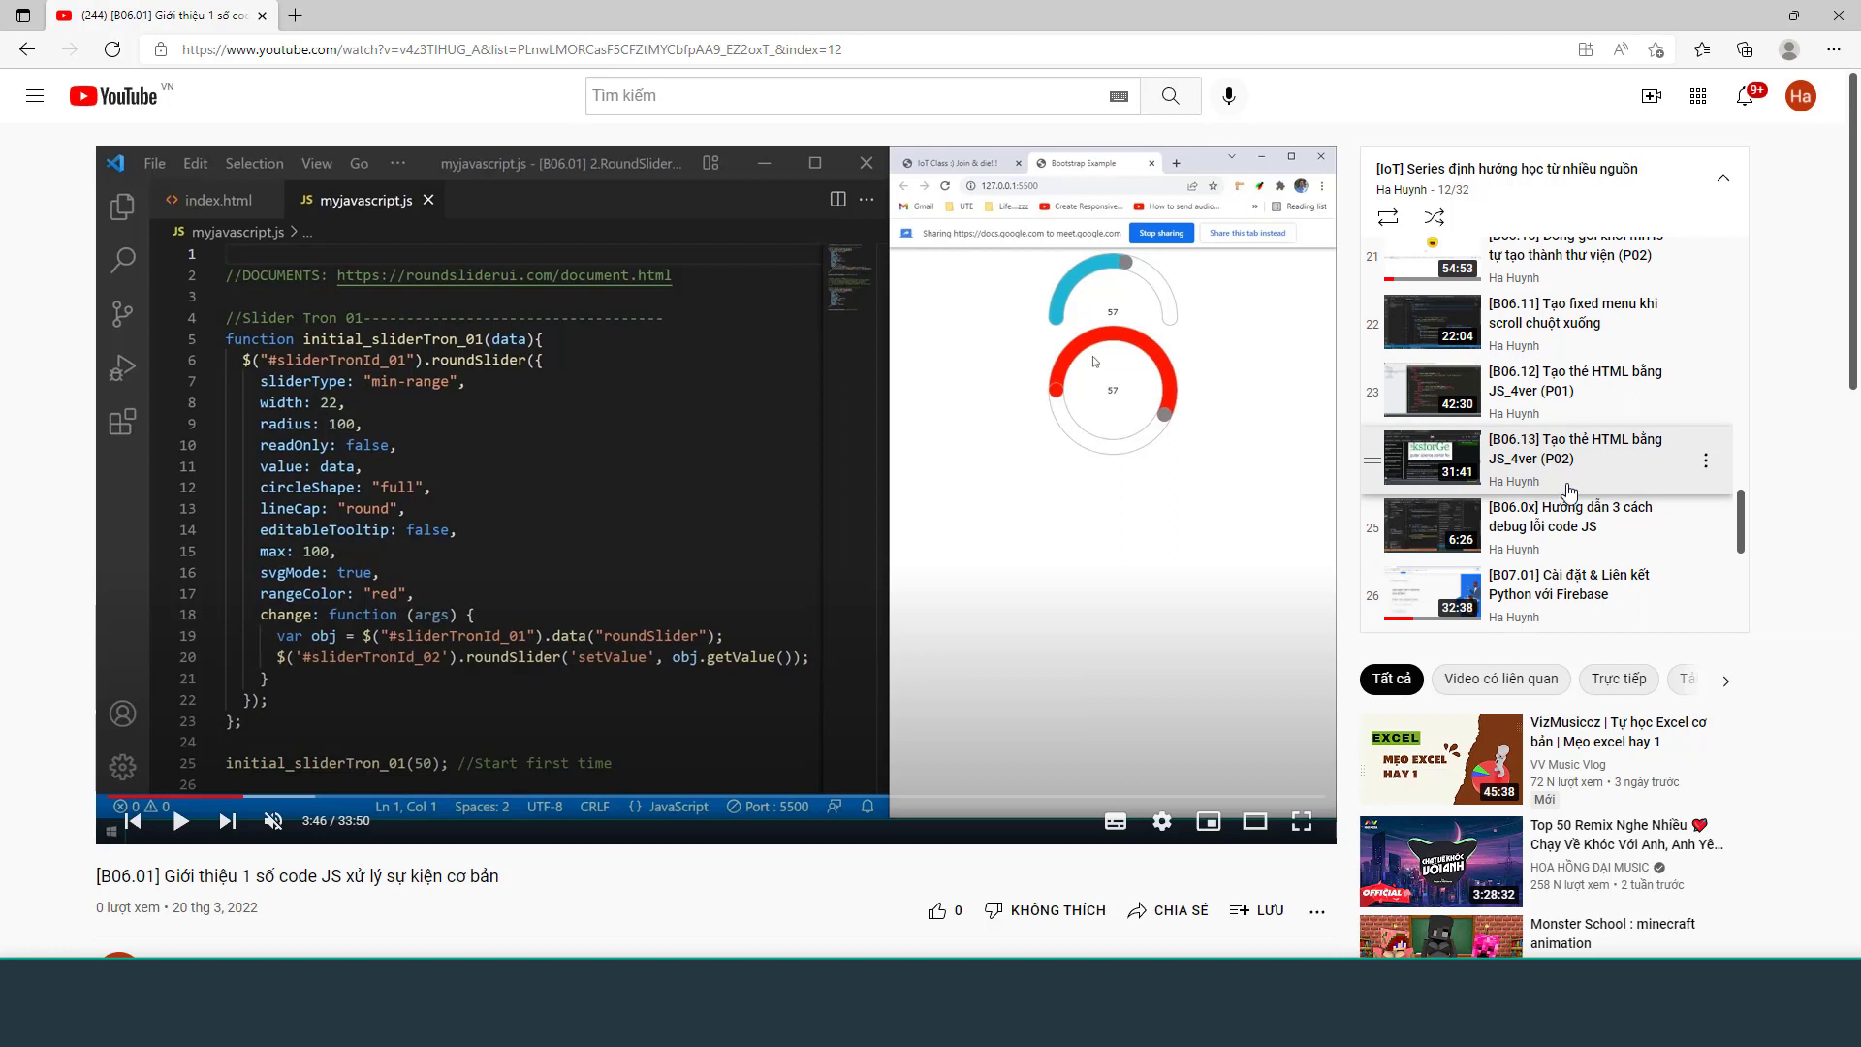
{"action": "scroll", "coordinate": [1570, 490], "scroll_direction": "up", "scroll_amount": 1}
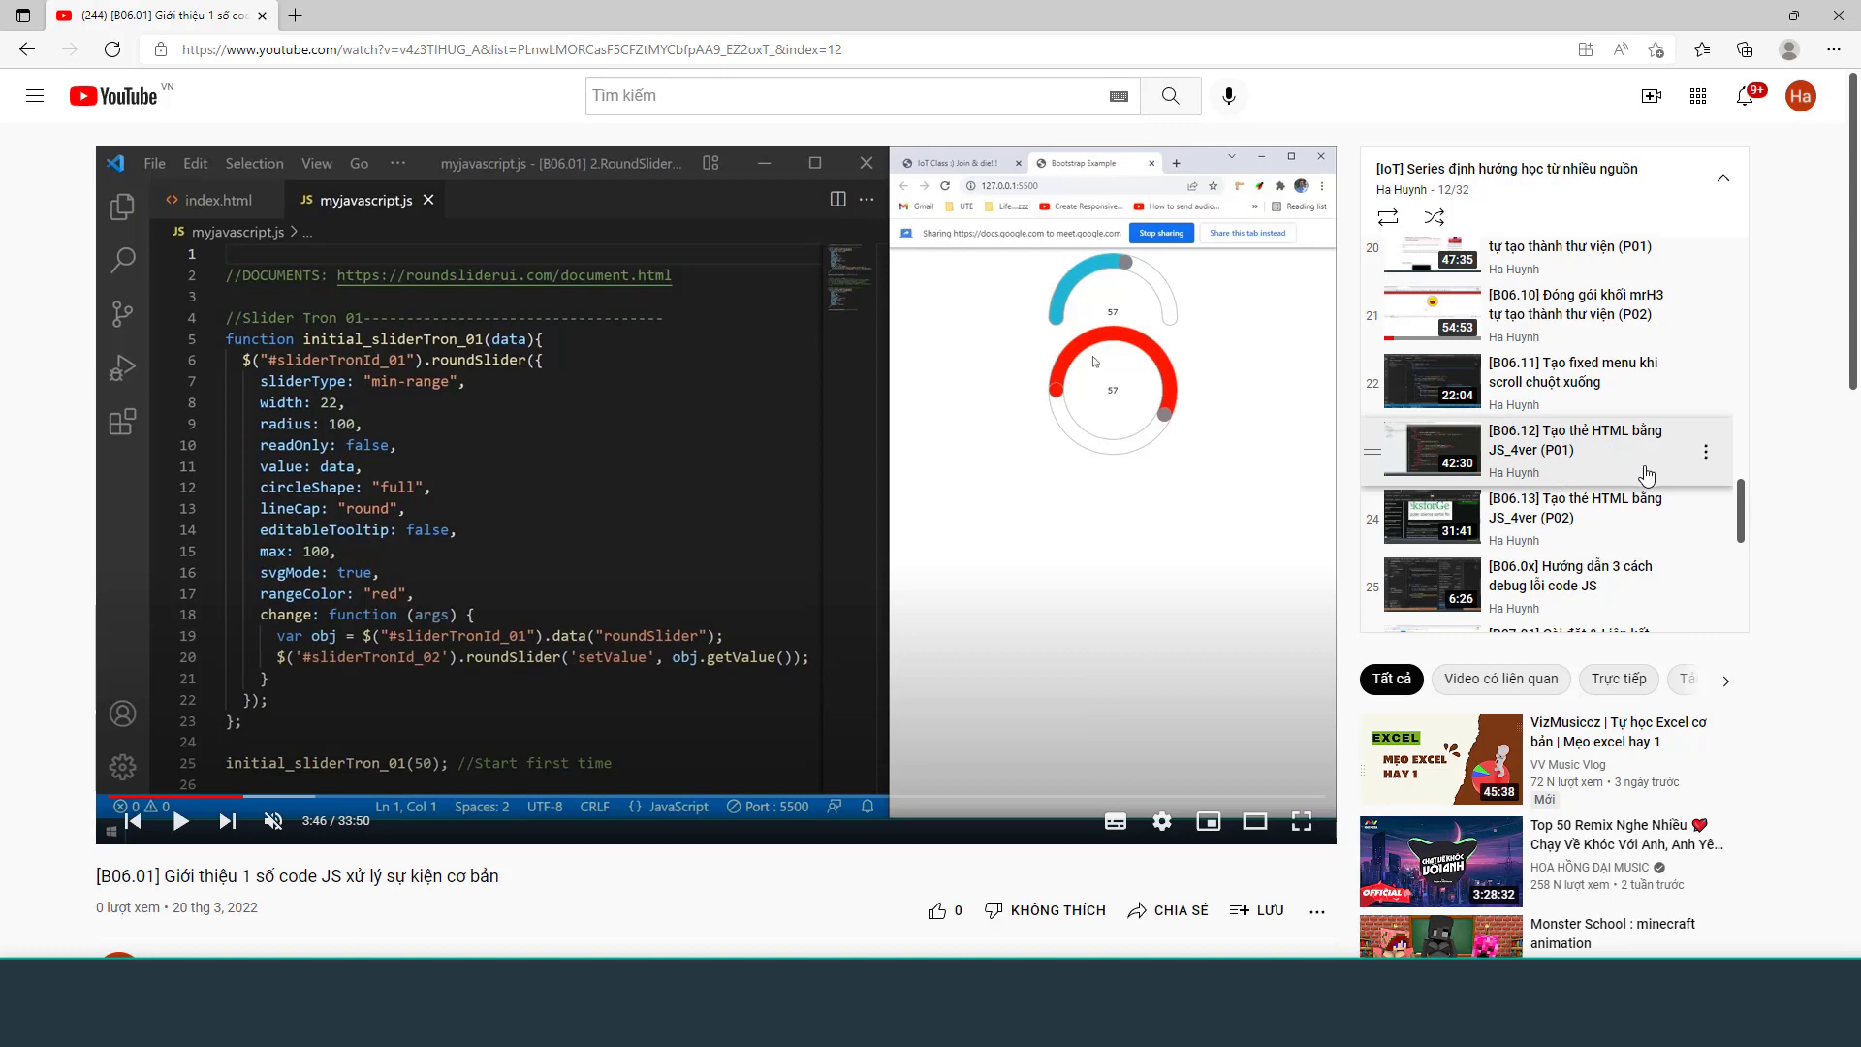
{"action": "scroll", "coordinate": [1604, 389], "scroll_direction": "up", "scroll_amount": 2}
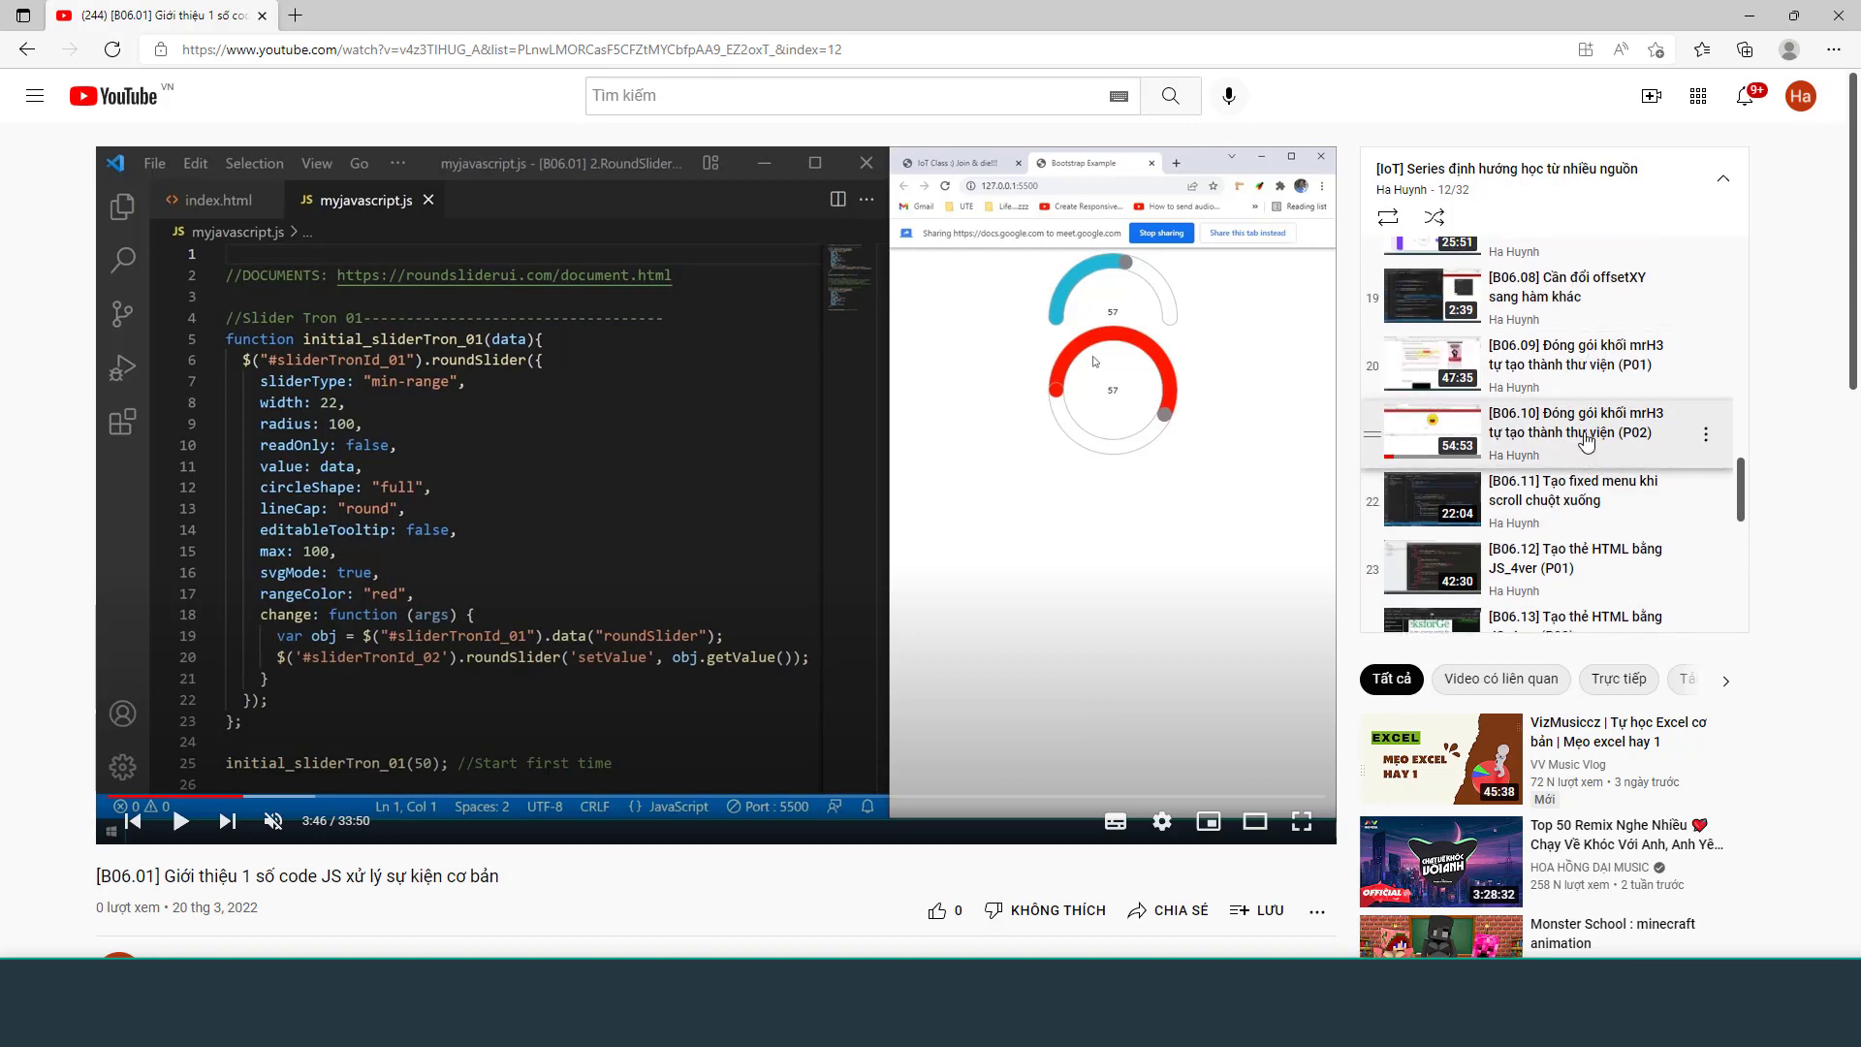
Open the video [B06.10] Đóng gói khối mrH3 tự tạo thành thư viện (P02), skip to about 50:43 and pause it there
{"action": "left_click", "coordinate": [1589, 438]}
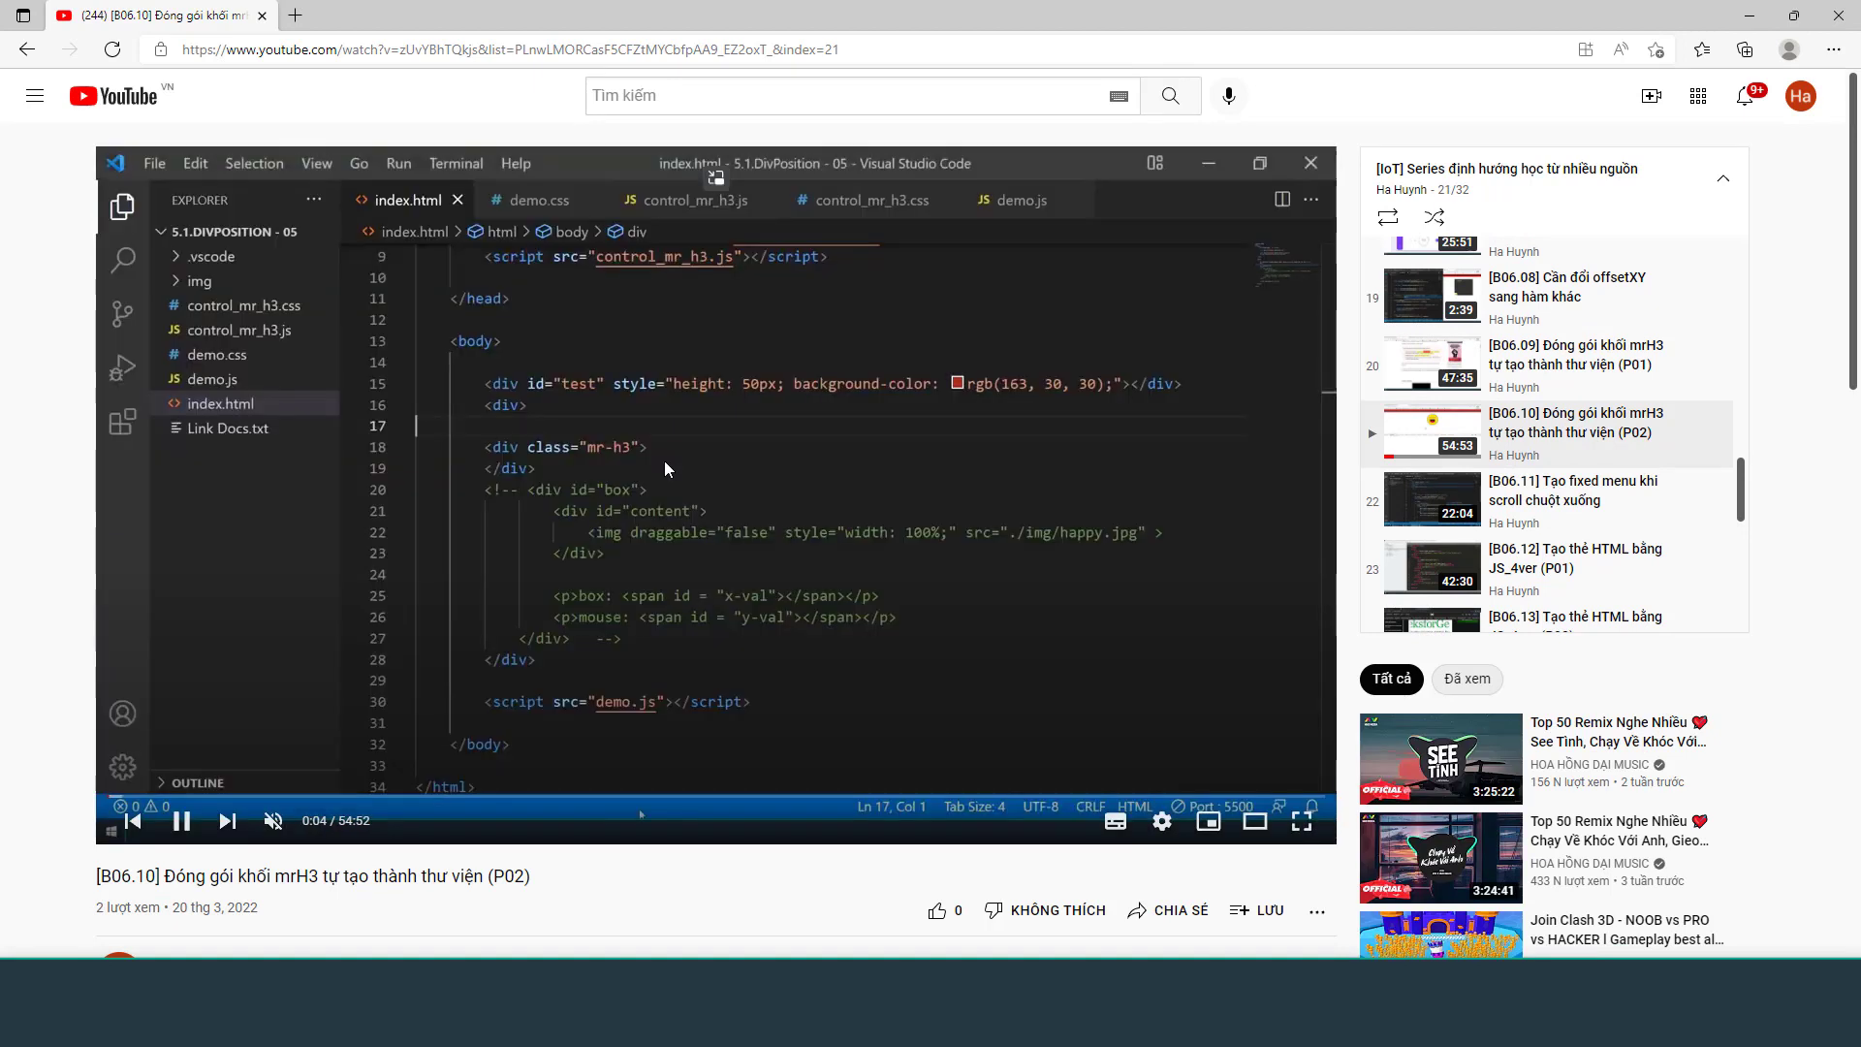
{"action": "left_click", "coordinate": [1270, 785]}
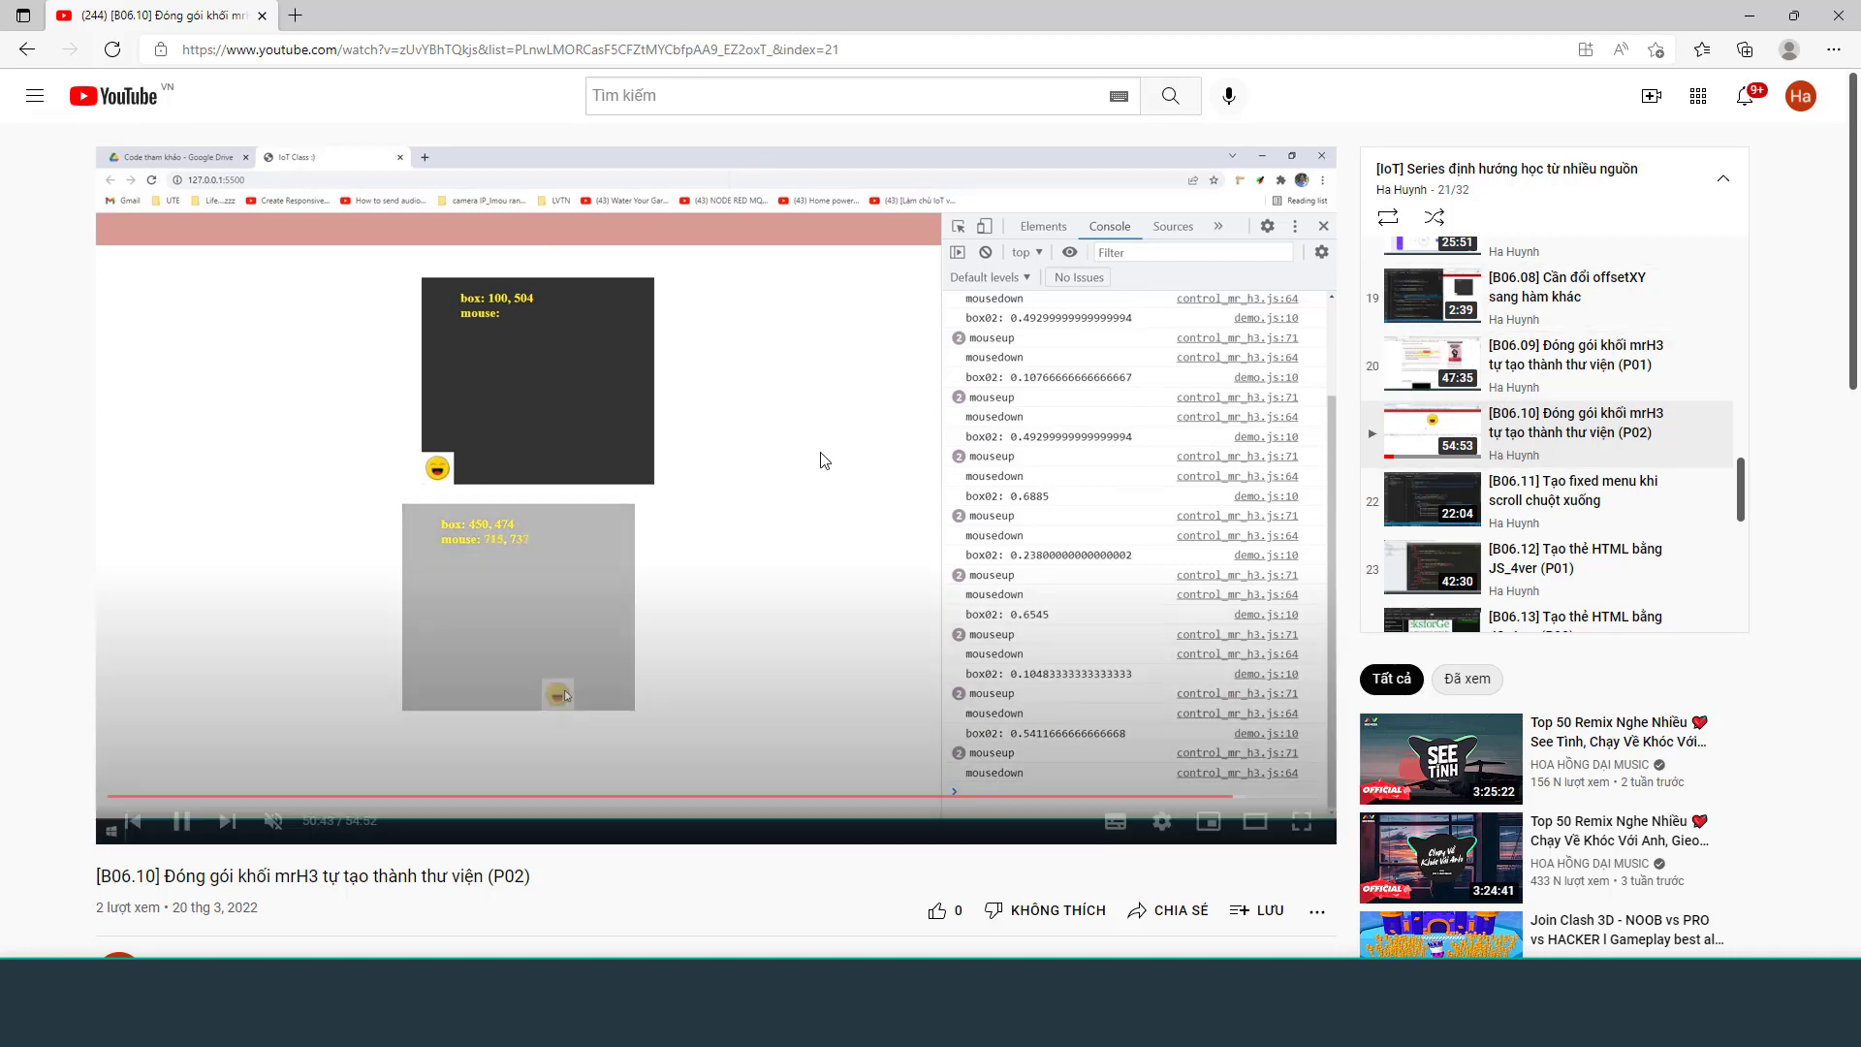
{"action": "left_click", "coordinate": [818, 461]}
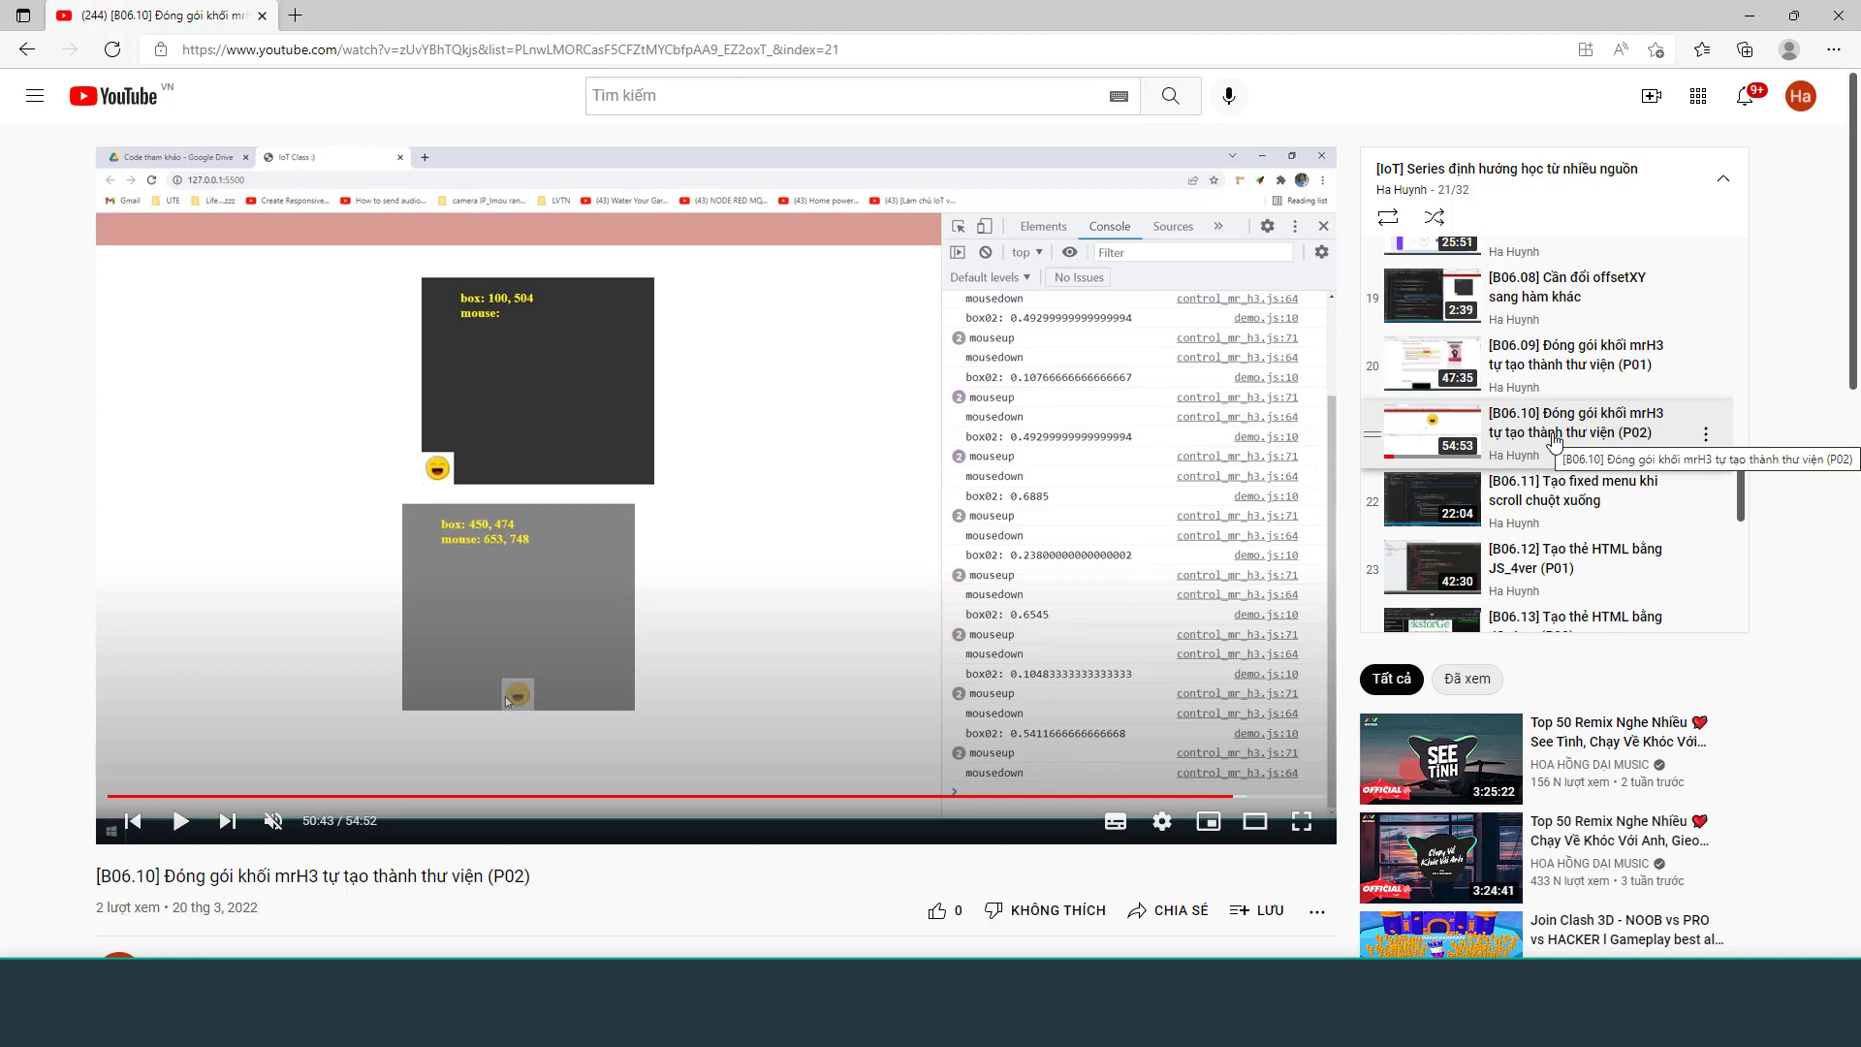
Look back through the playlist entries on mouse events and moving HTML tags, from [B06.10] up to [B06.04]
{"action": "scroll", "coordinate": [1546, 388], "scroll_direction": "up", "scroll_amount": 1}
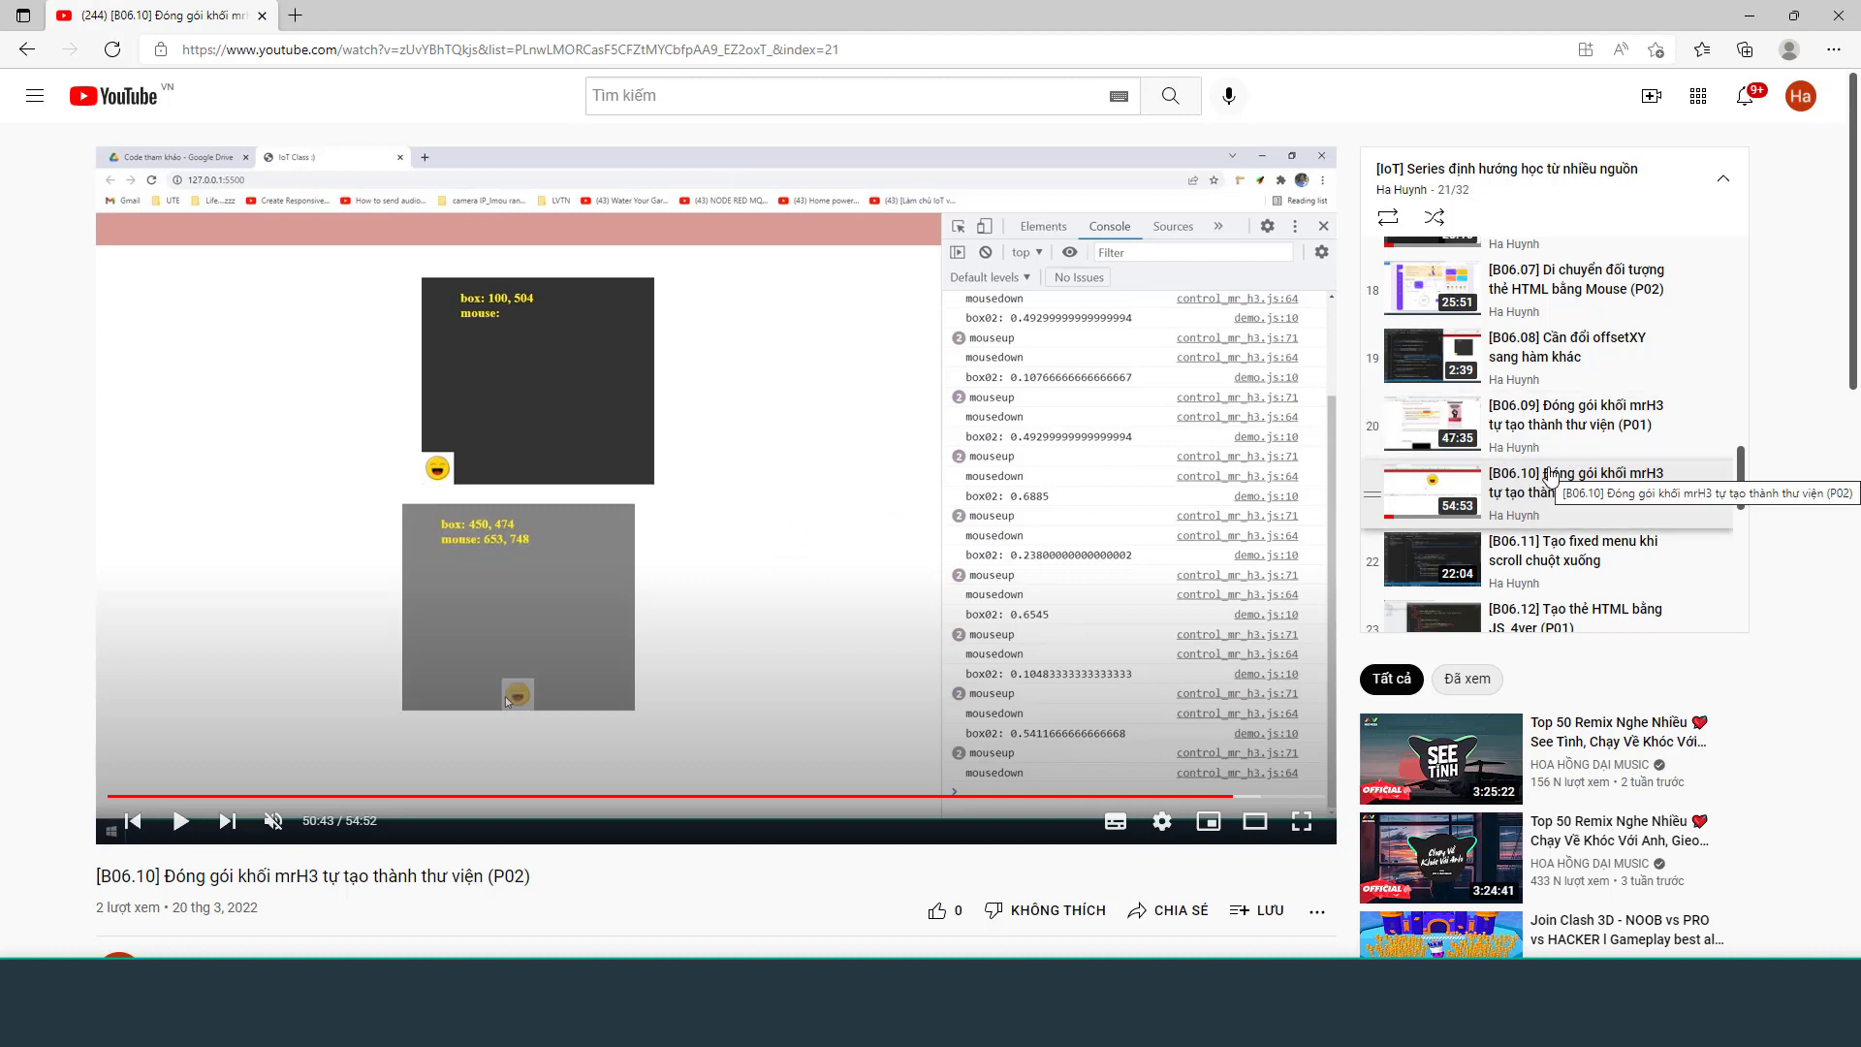
{"action": "scroll", "coordinate": [1551, 456], "scroll_direction": "up", "scroll_amount": 2}
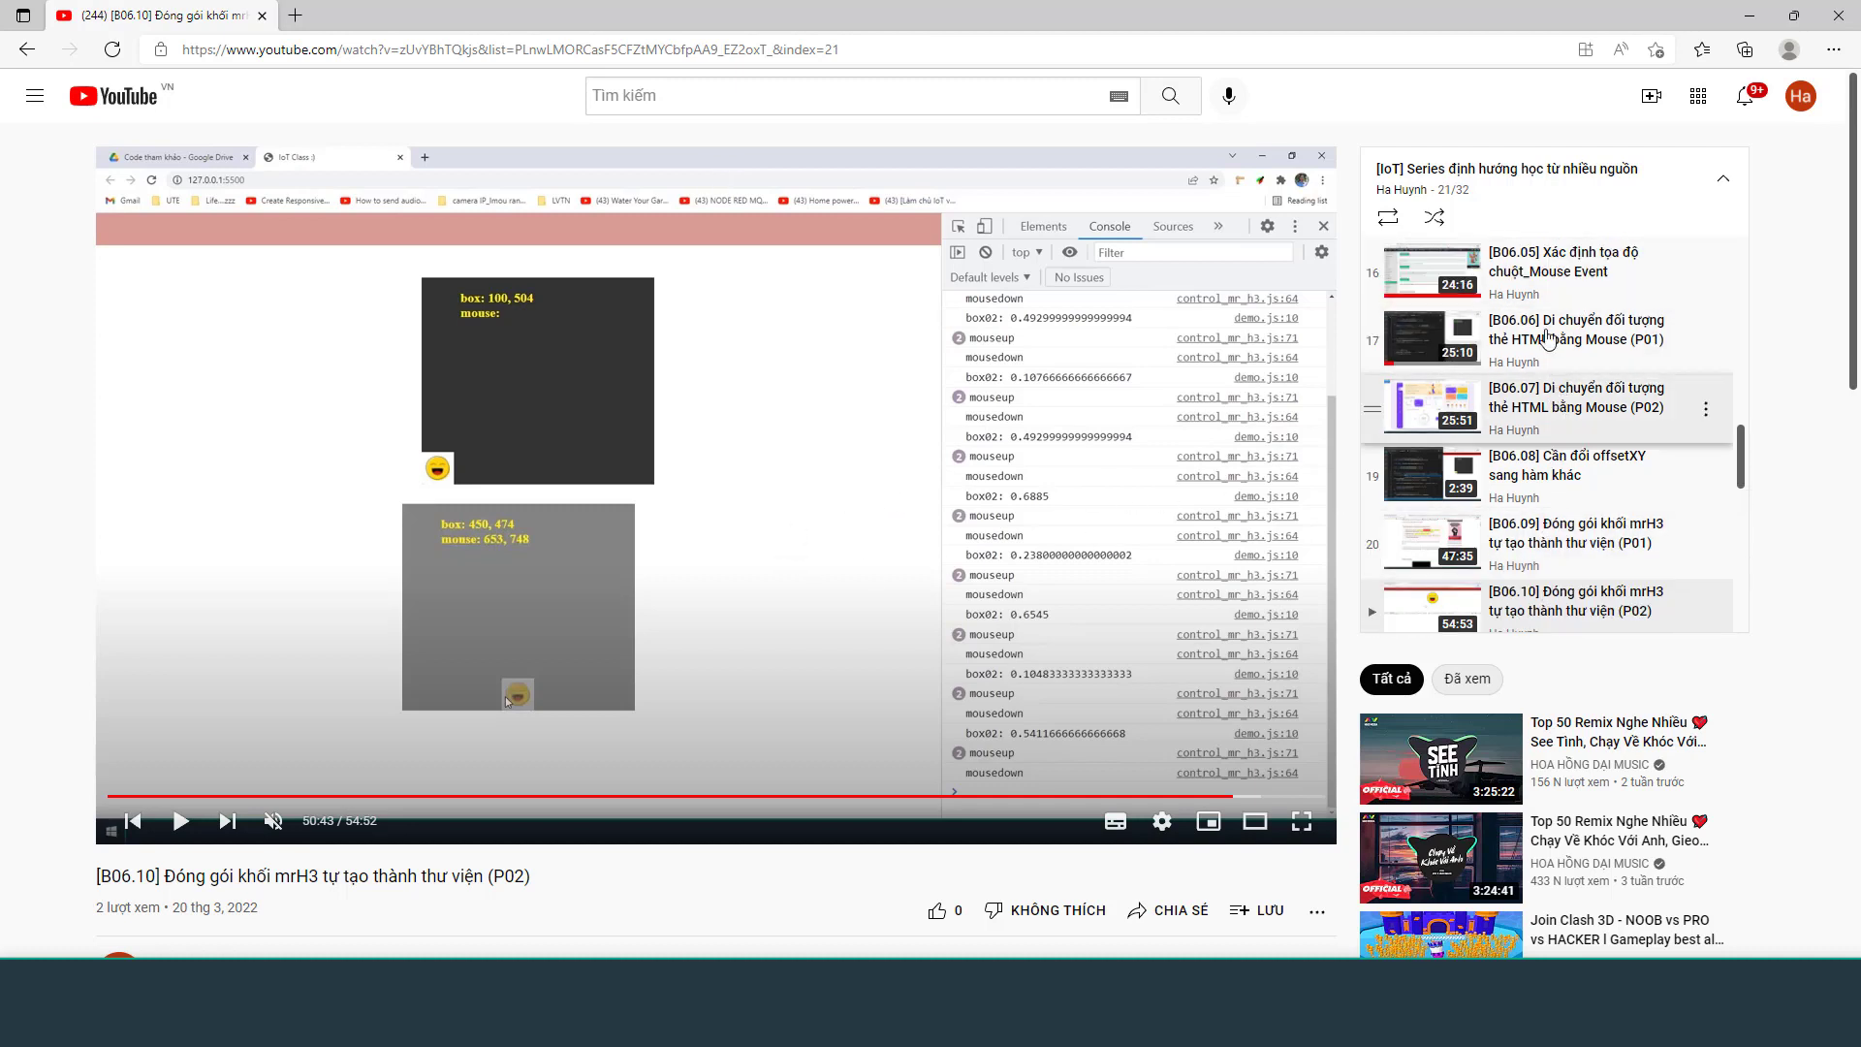
{"action": "scroll", "coordinate": [1551, 349], "scroll_direction": "up", "scroll_amount": 1}
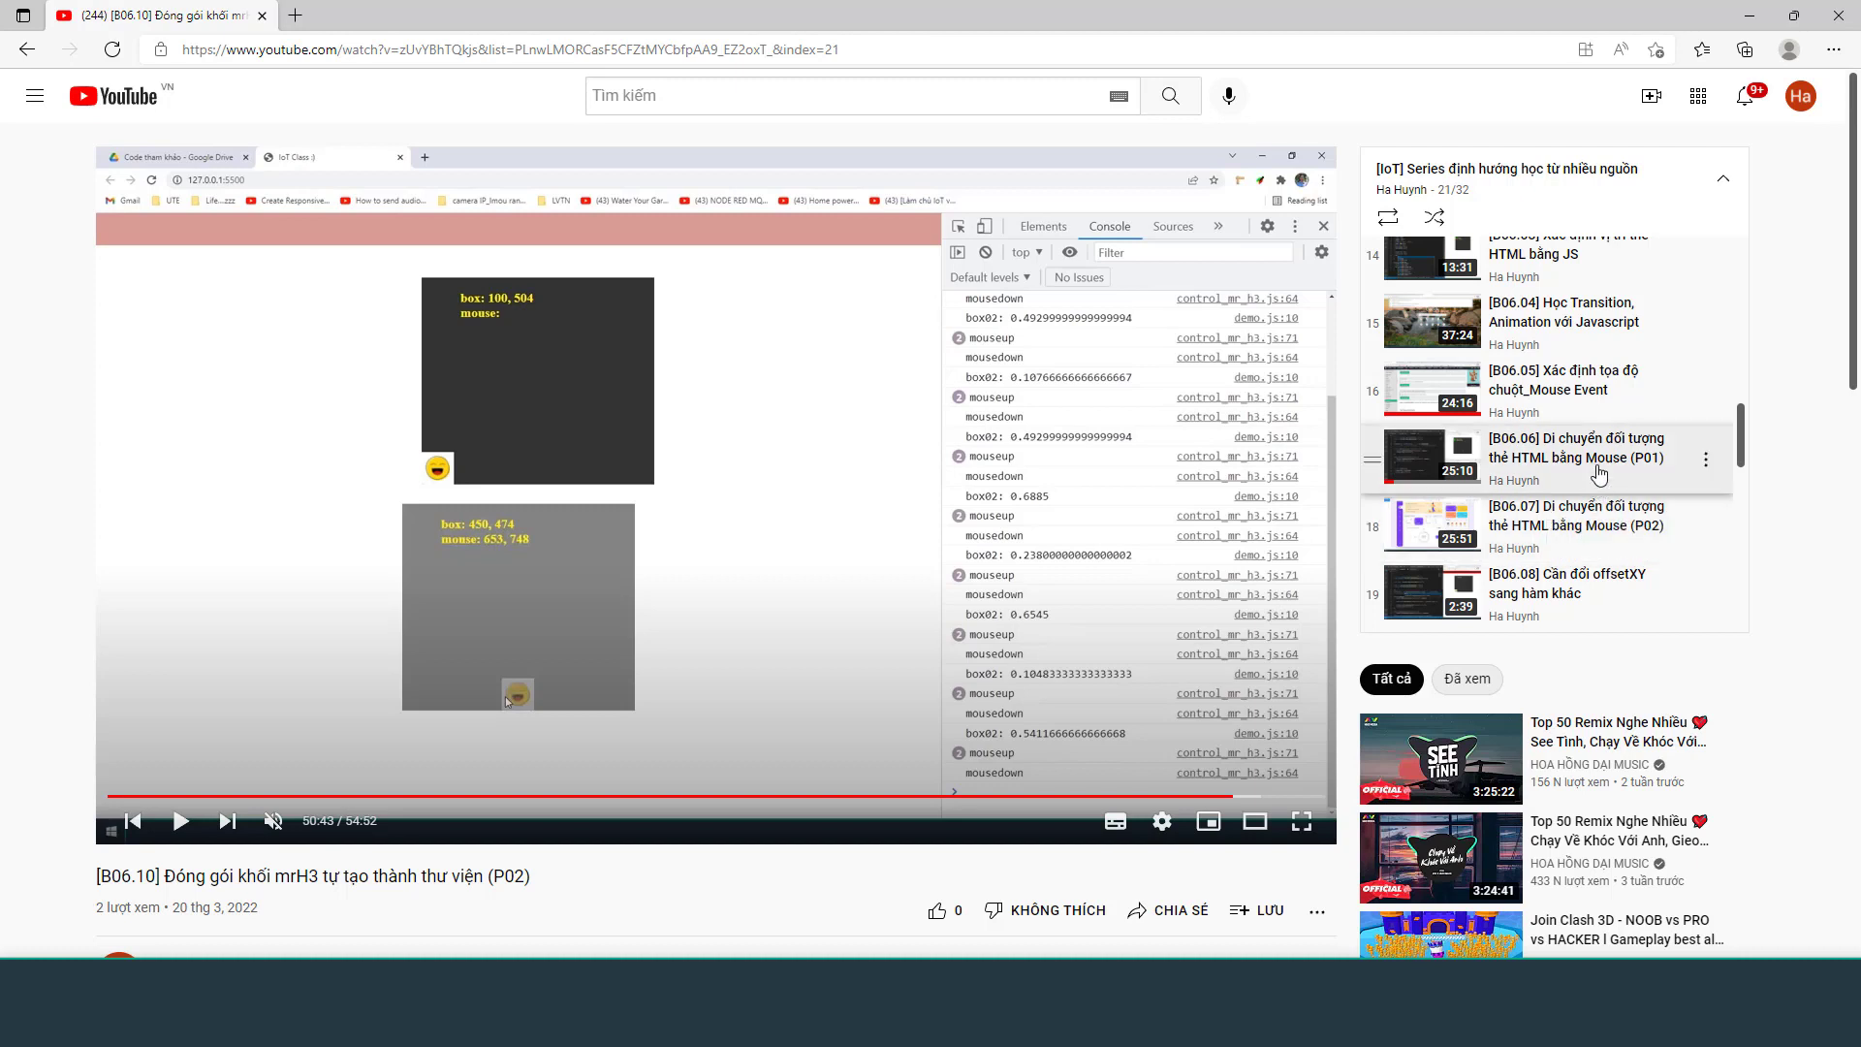
{"action": "scroll", "coordinate": [1599, 484], "scroll_direction": "down", "scroll_amount": 2}
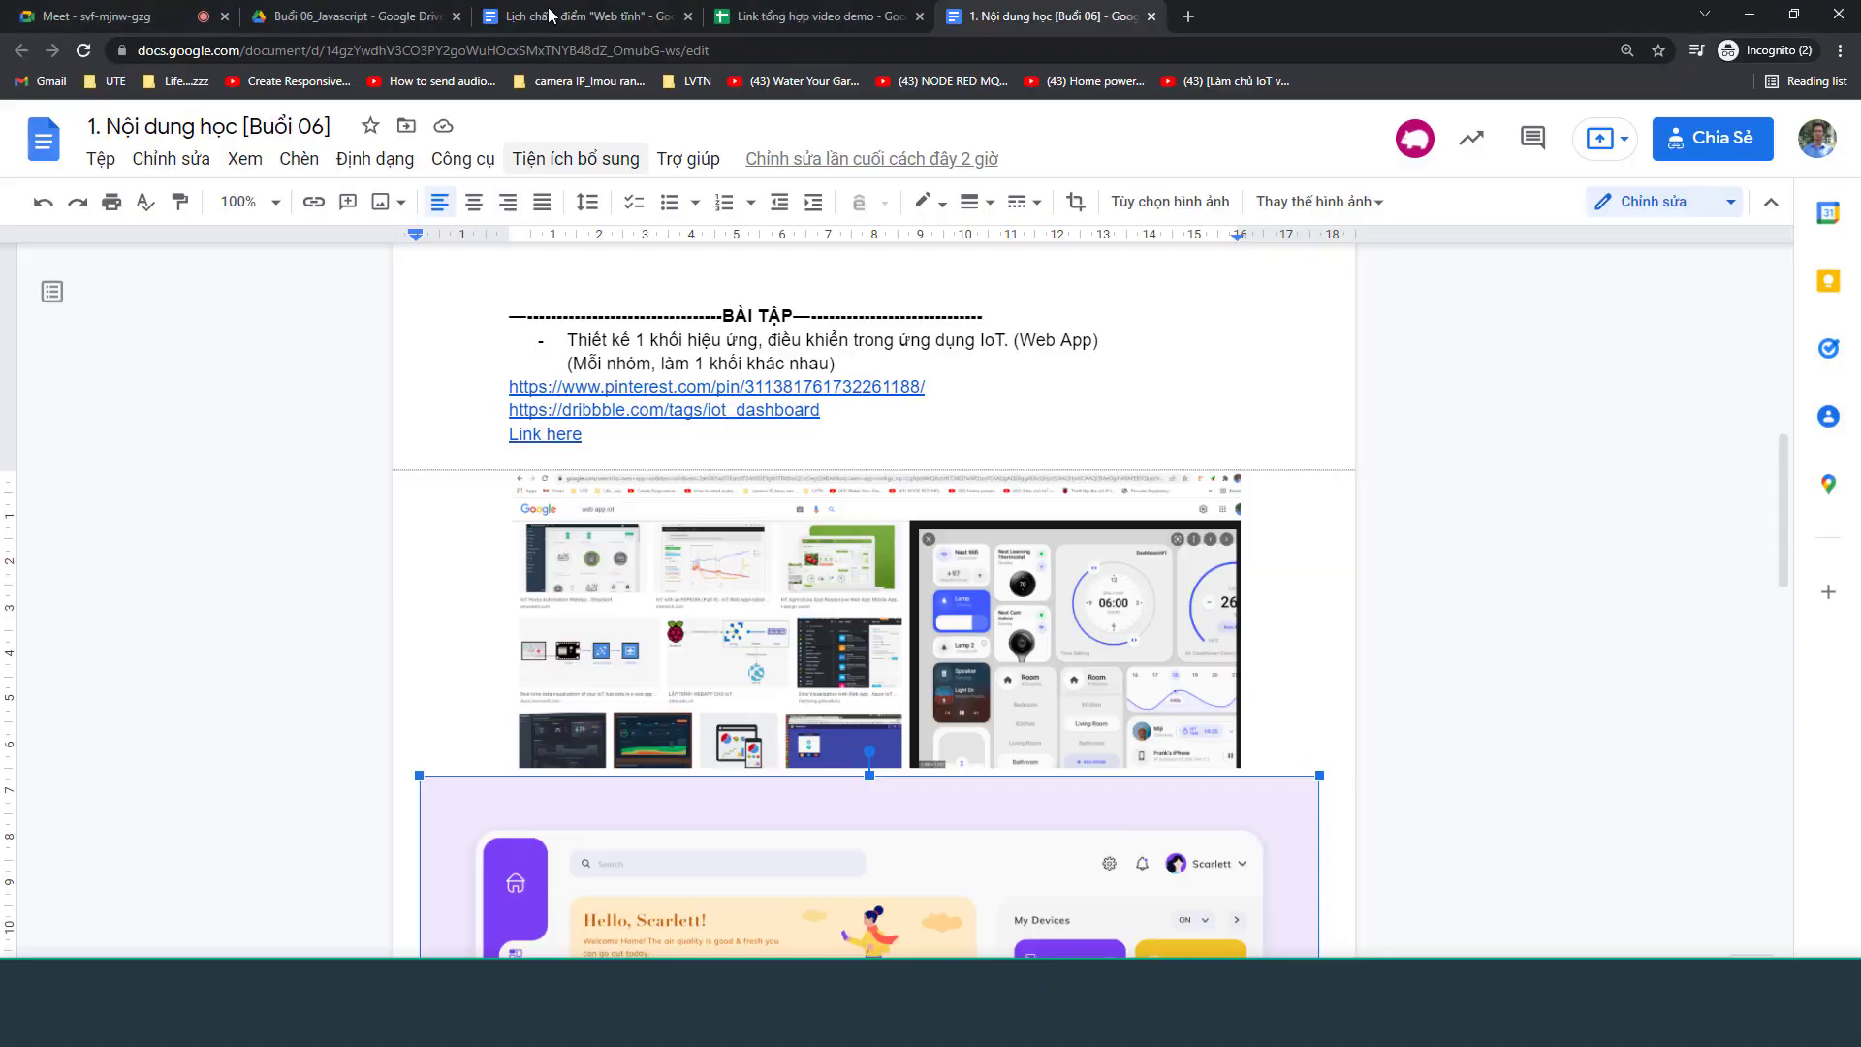
Switch to the session 06 outline document, examine the sample smart-home dashboard under BÀI TẬP, and return to the document's start
{"action": "left_click", "coordinate": [581, 15]}
{"action": "left_click", "coordinate": [395, 12]}
{"action": "left_click", "coordinate": [1003, 10]}
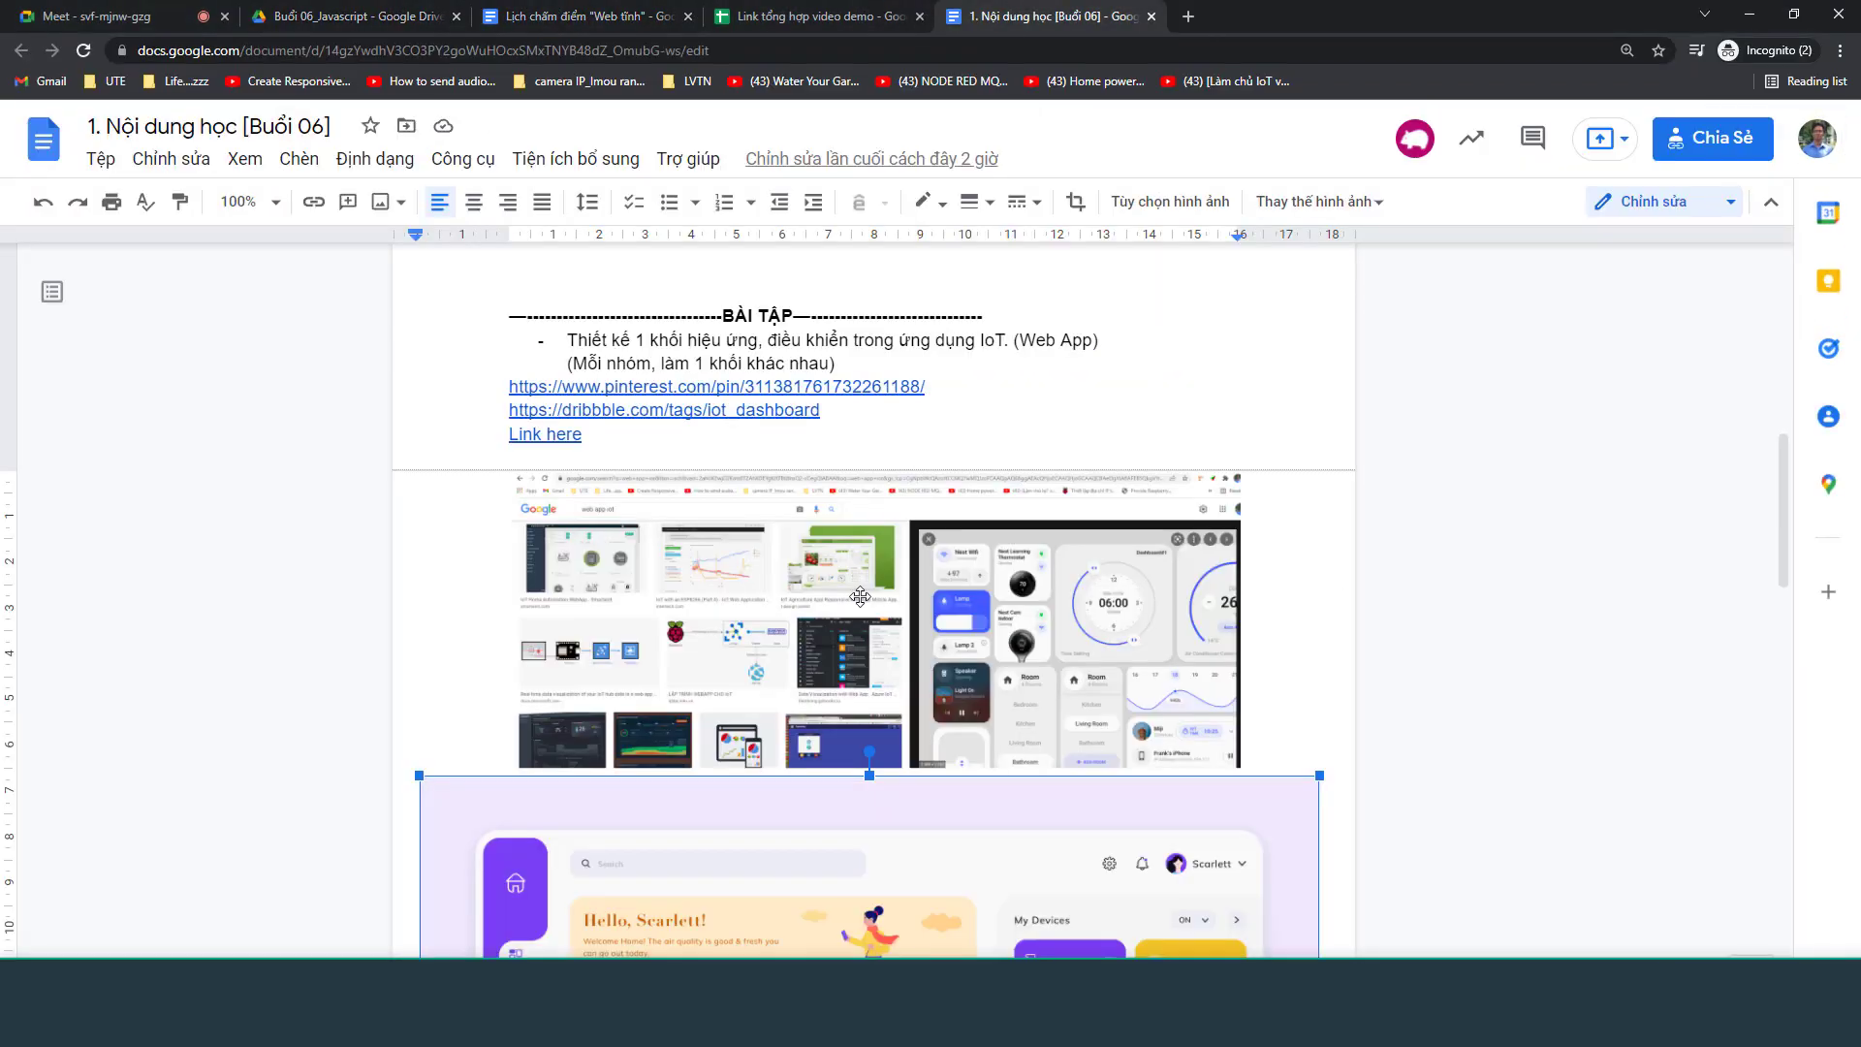
{"action": "scroll", "coordinate": [861, 596], "scroll_direction": "down", "scroll_amount": 3}
{"action": "scroll", "coordinate": [1064, 596], "scroll_direction": "down", "scroll_amount": 2}
{"action": "scroll", "coordinate": [1064, 596], "scroll_direction": "down", "scroll_amount": 1}
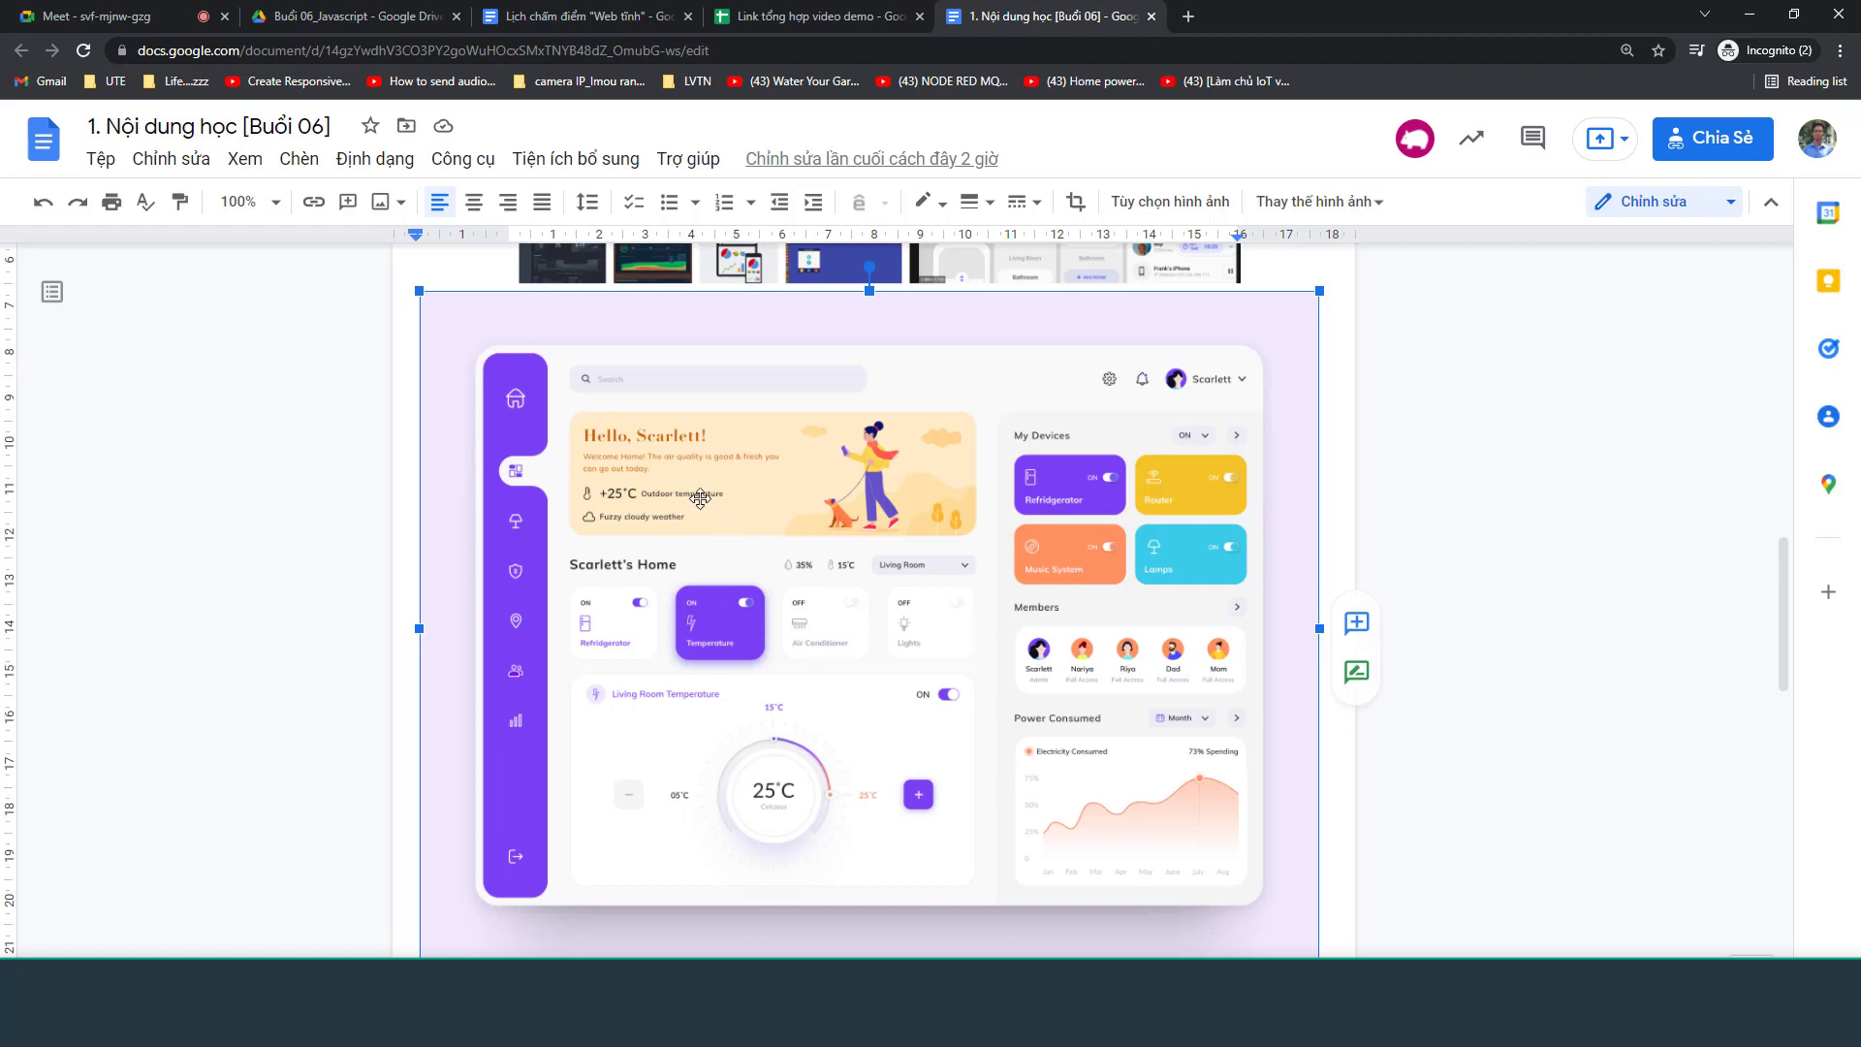
{"action": "scroll", "coordinate": [692, 505], "scroll_direction": "up", "scroll_amount": 15}
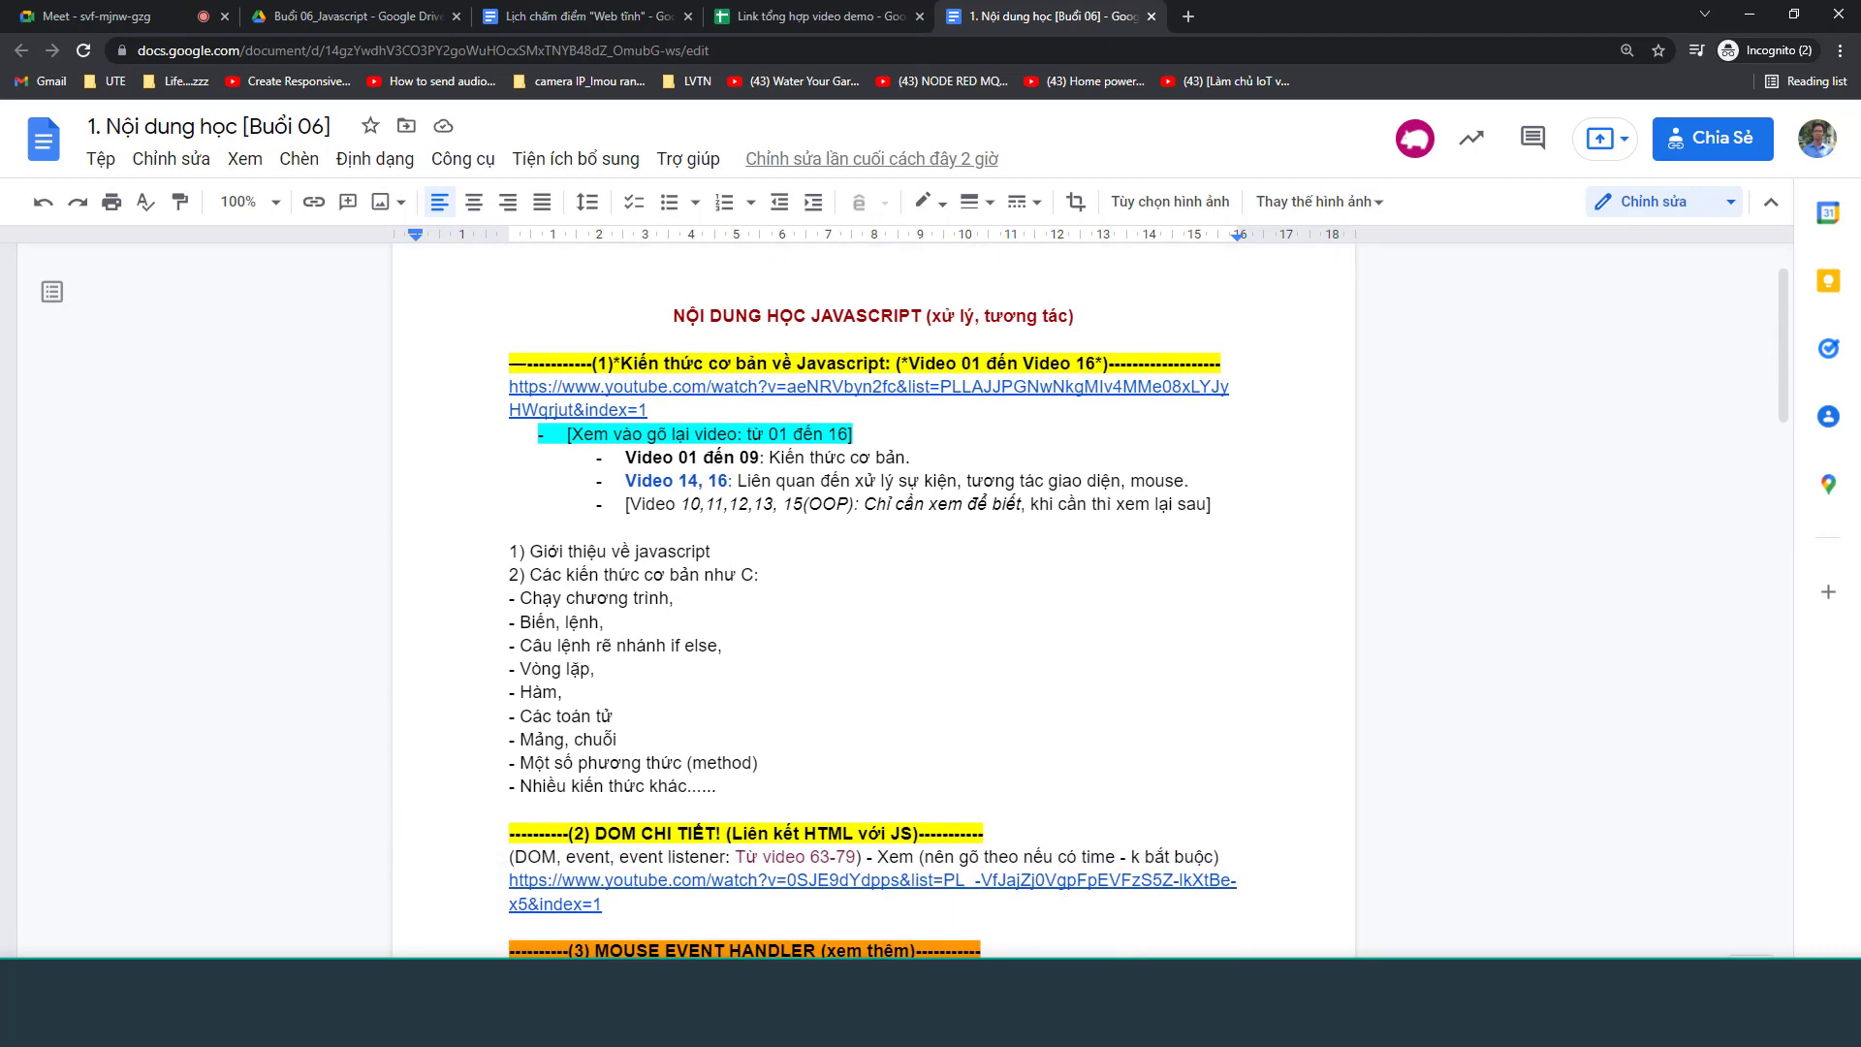
Switch to the roundCircle_canvas demo page and raise the round gauge's value step by step to 75
{"action": "key", "text": "alt+Tab"}
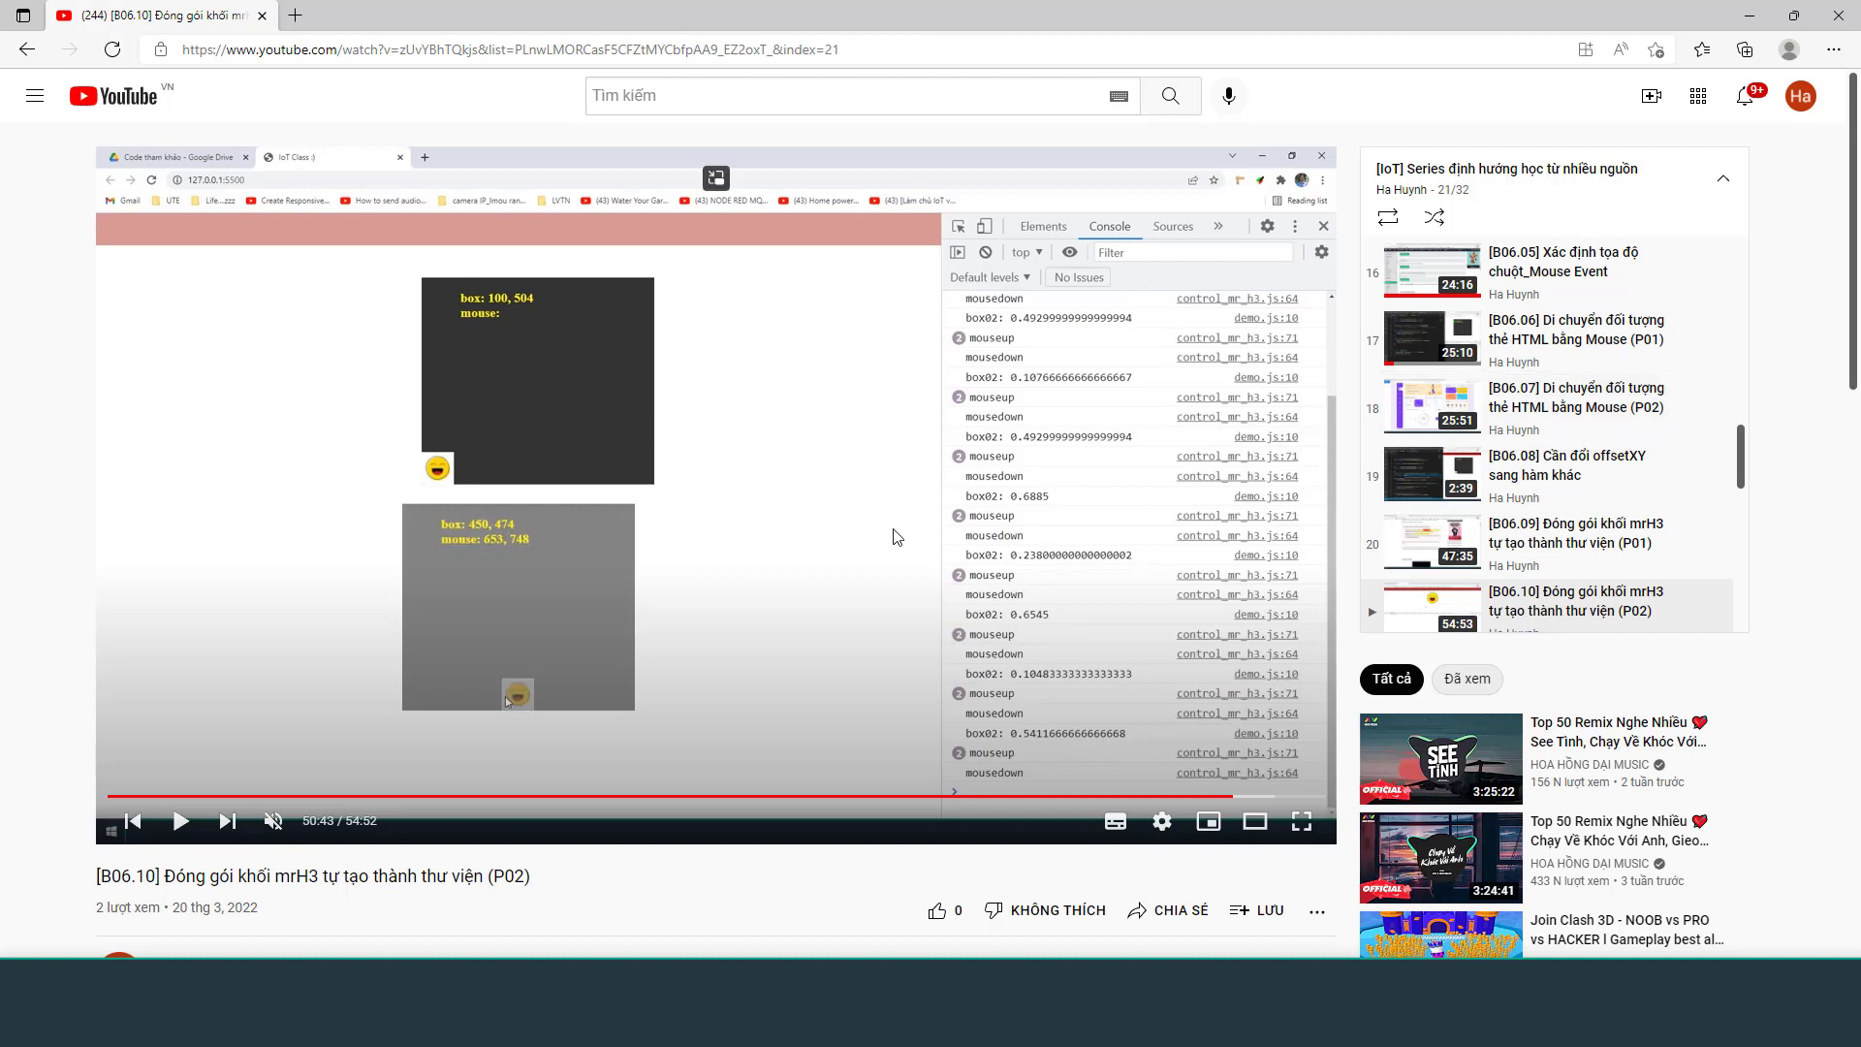
{"action": "key", "text": "alt+Tab"}
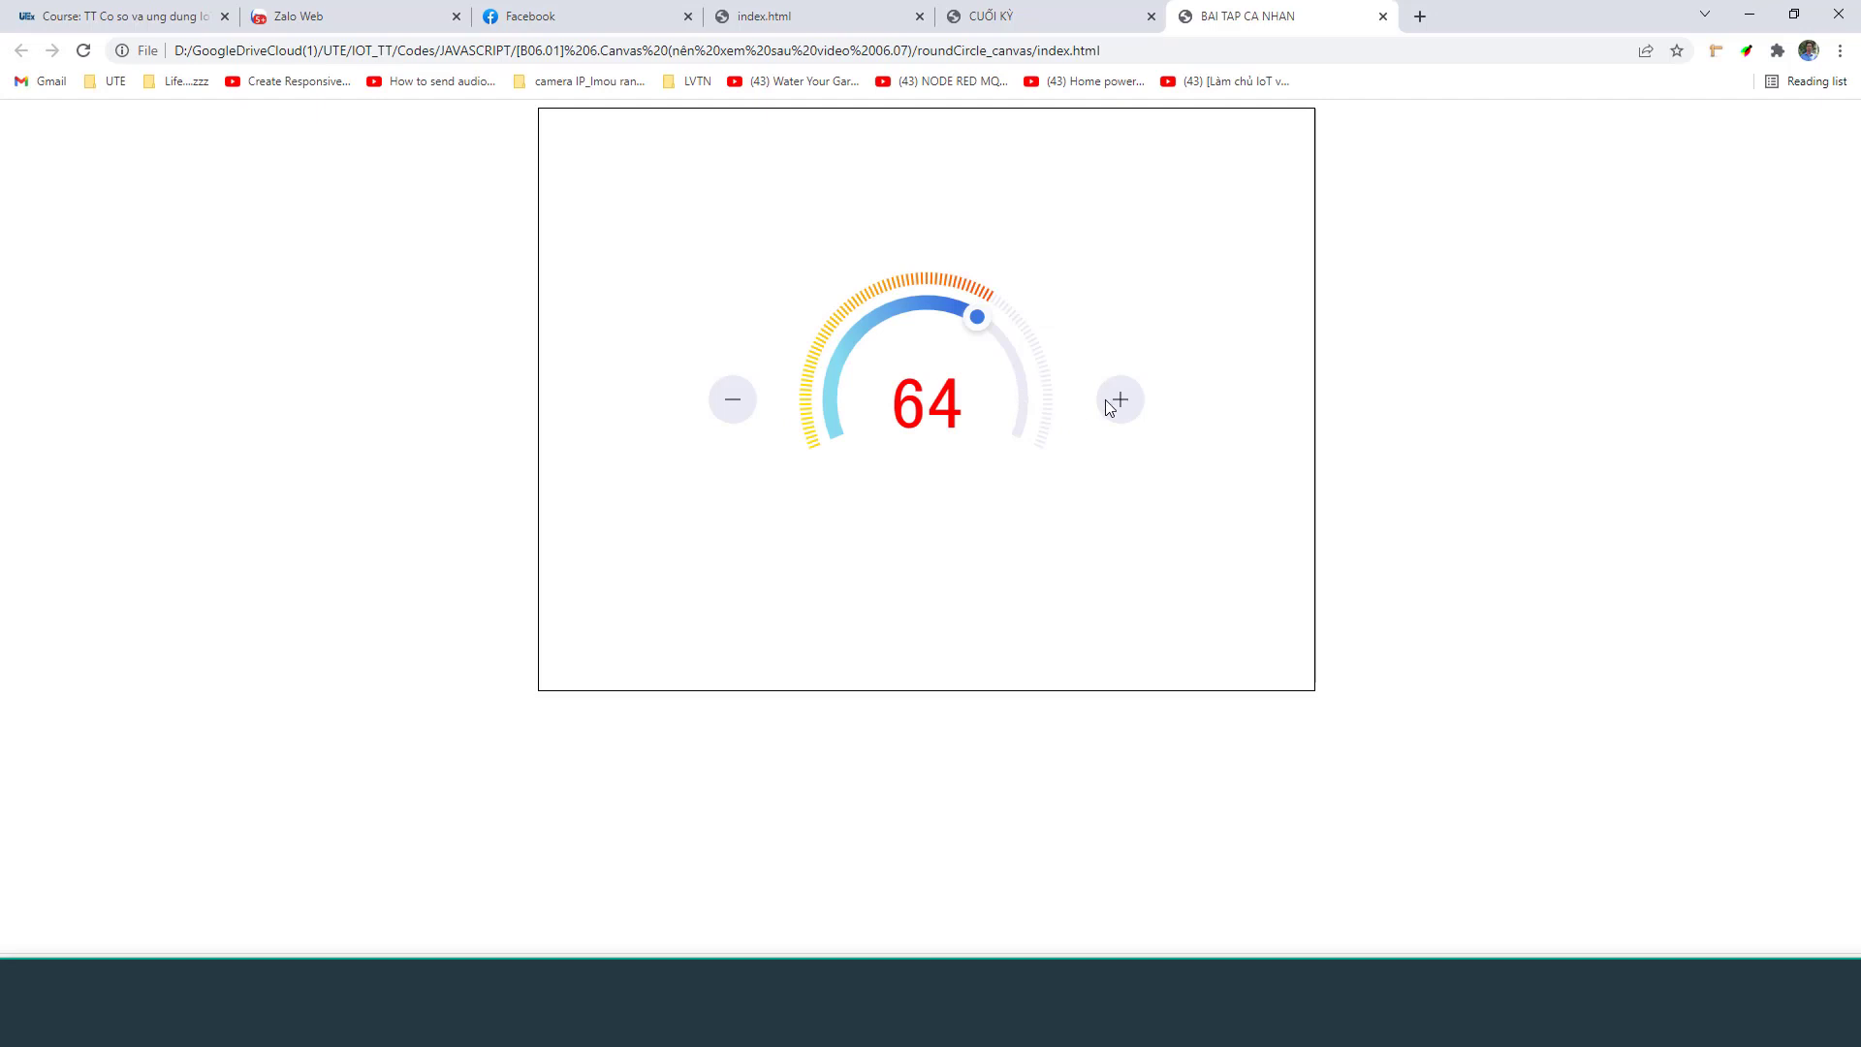
{"action": "left_click", "coordinate": [1116, 404]}
{"action": "left_click", "coordinate": [1115, 404]}
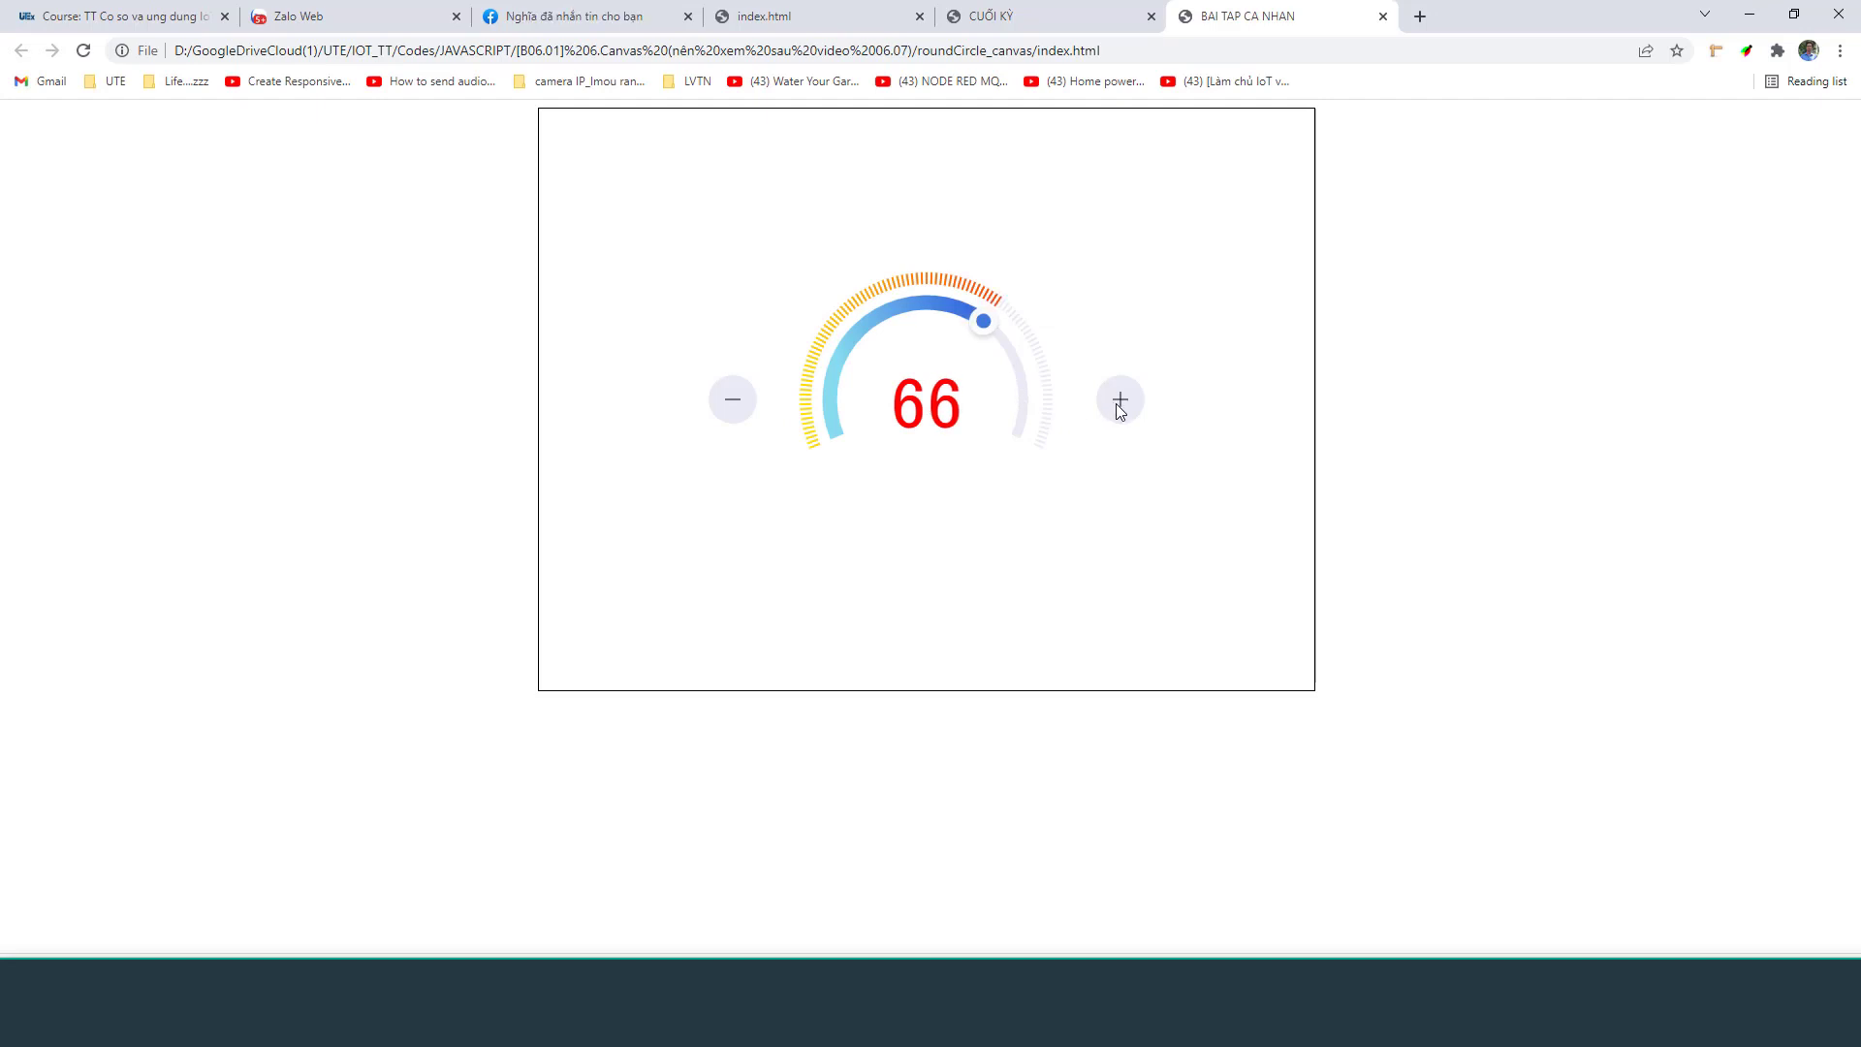
{"action": "left_click", "coordinate": [1115, 404]}
{"action": "left_click", "coordinate": [1115, 404]}
{"action": "left_click", "coordinate": [1116, 404]}
{"action": "left_click", "coordinate": [1116, 404]}
{"action": "left_click", "coordinate": [1116, 404]}
{"action": "left_click", "coordinate": [1117, 405]}
{"action": "left_click", "coordinate": [1116, 405]}
{"action": "left_click", "coordinate": [1117, 405]}
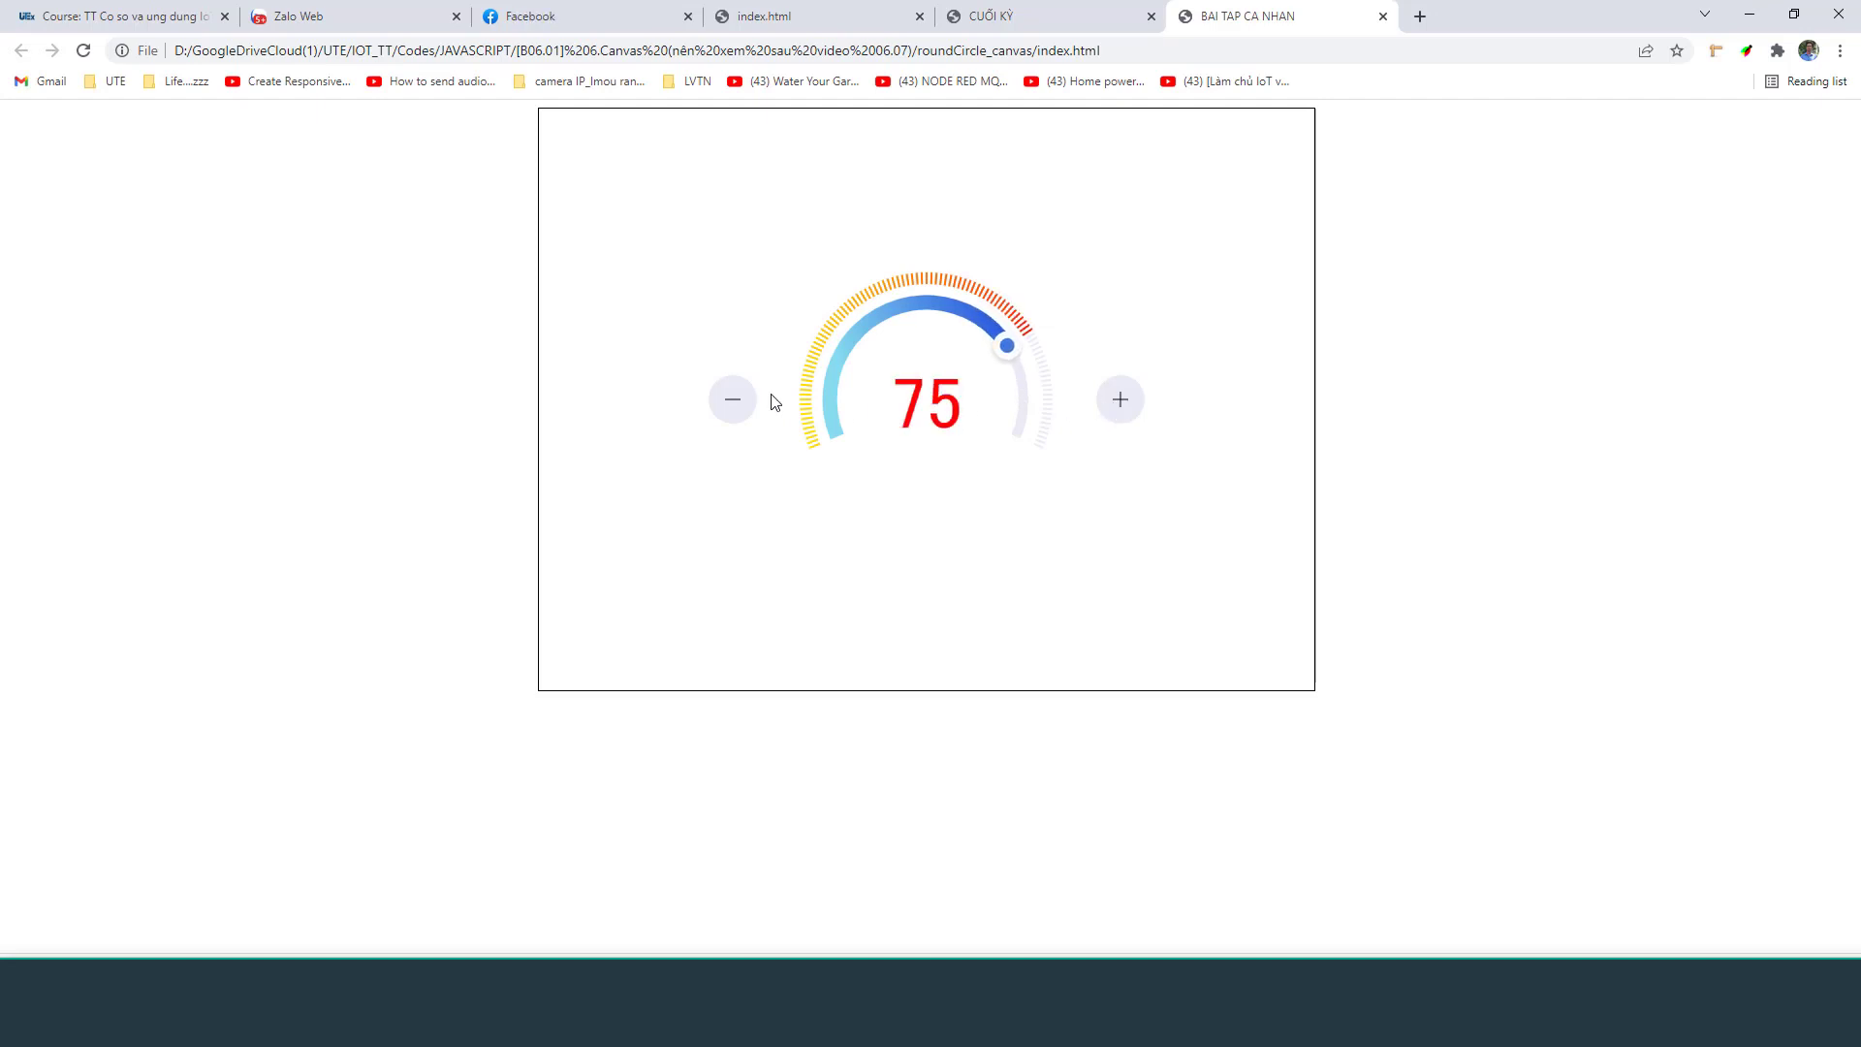
Lower the round gauge to 52, raise it to 60, and lower it again to 58
{"action": "left_click", "coordinate": [731, 402]}
{"action": "left_click", "coordinate": [731, 402]}
{"action": "left_click", "coordinate": [731, 402]}
{"action": "left_click", "coordinate": [730, 401]}
{"action": "left_click", "coordinate": [730, 401]}
{"action": "left_click", "coordinate": [730, 401]}
{"action": "left_click", "coordinate": [729, 401]}
{"action": "left_click", "coordinate": [728, 401]}
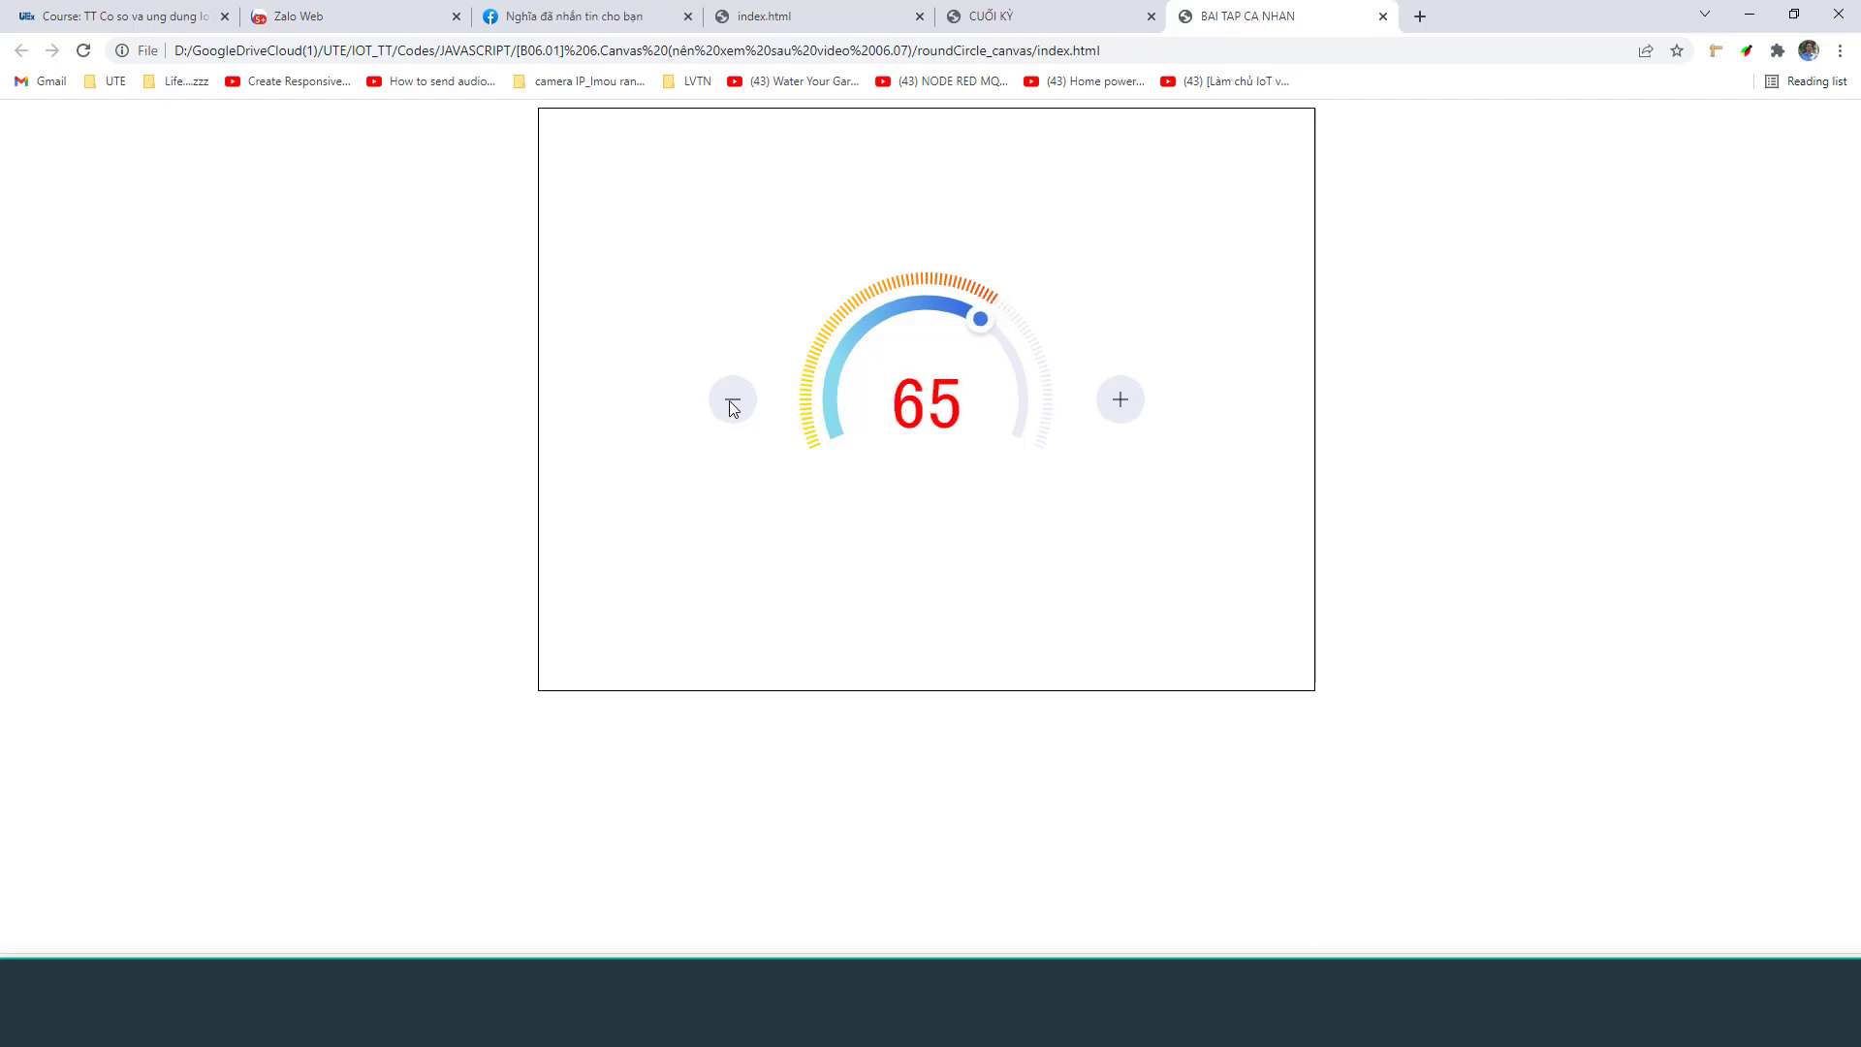
{"action": "left_click", "coordinate": [729, 399]}
{"action": "left_click", "coordinate": [747, 415]}
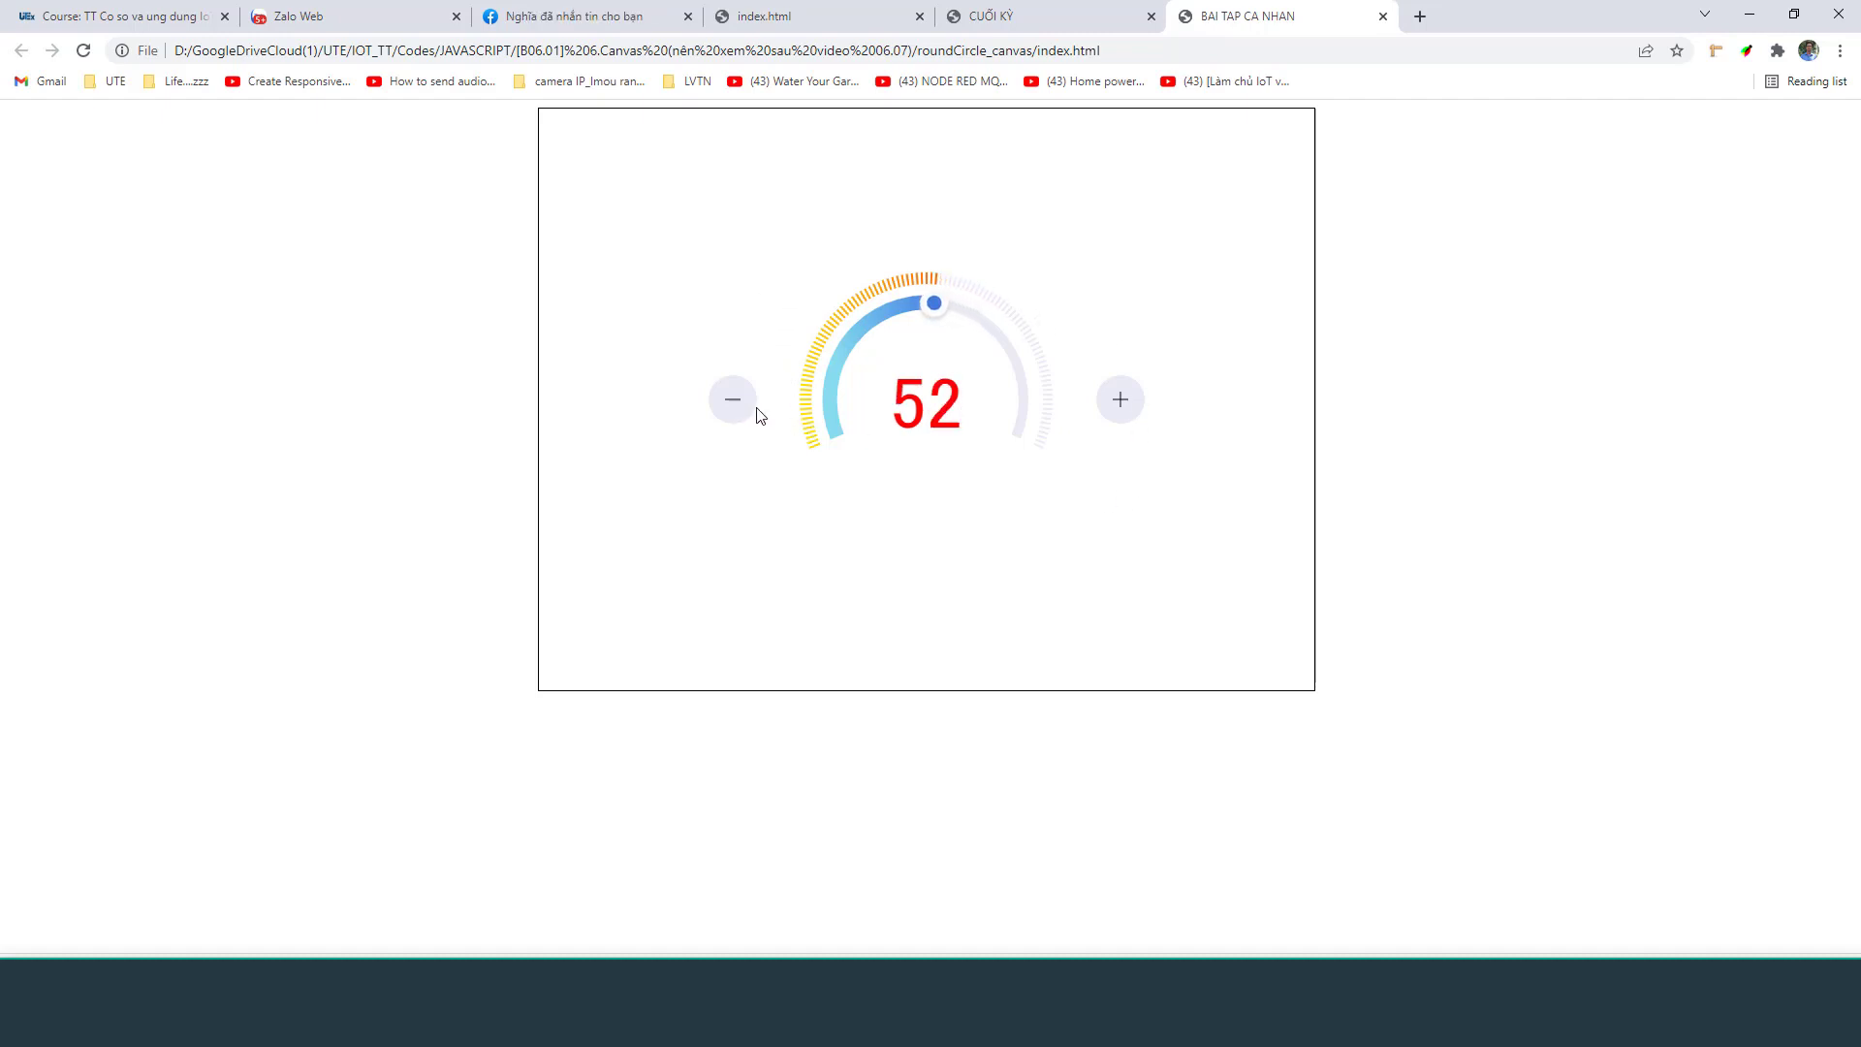
{"action": "left_click", "coordinate": [1118, 403]}
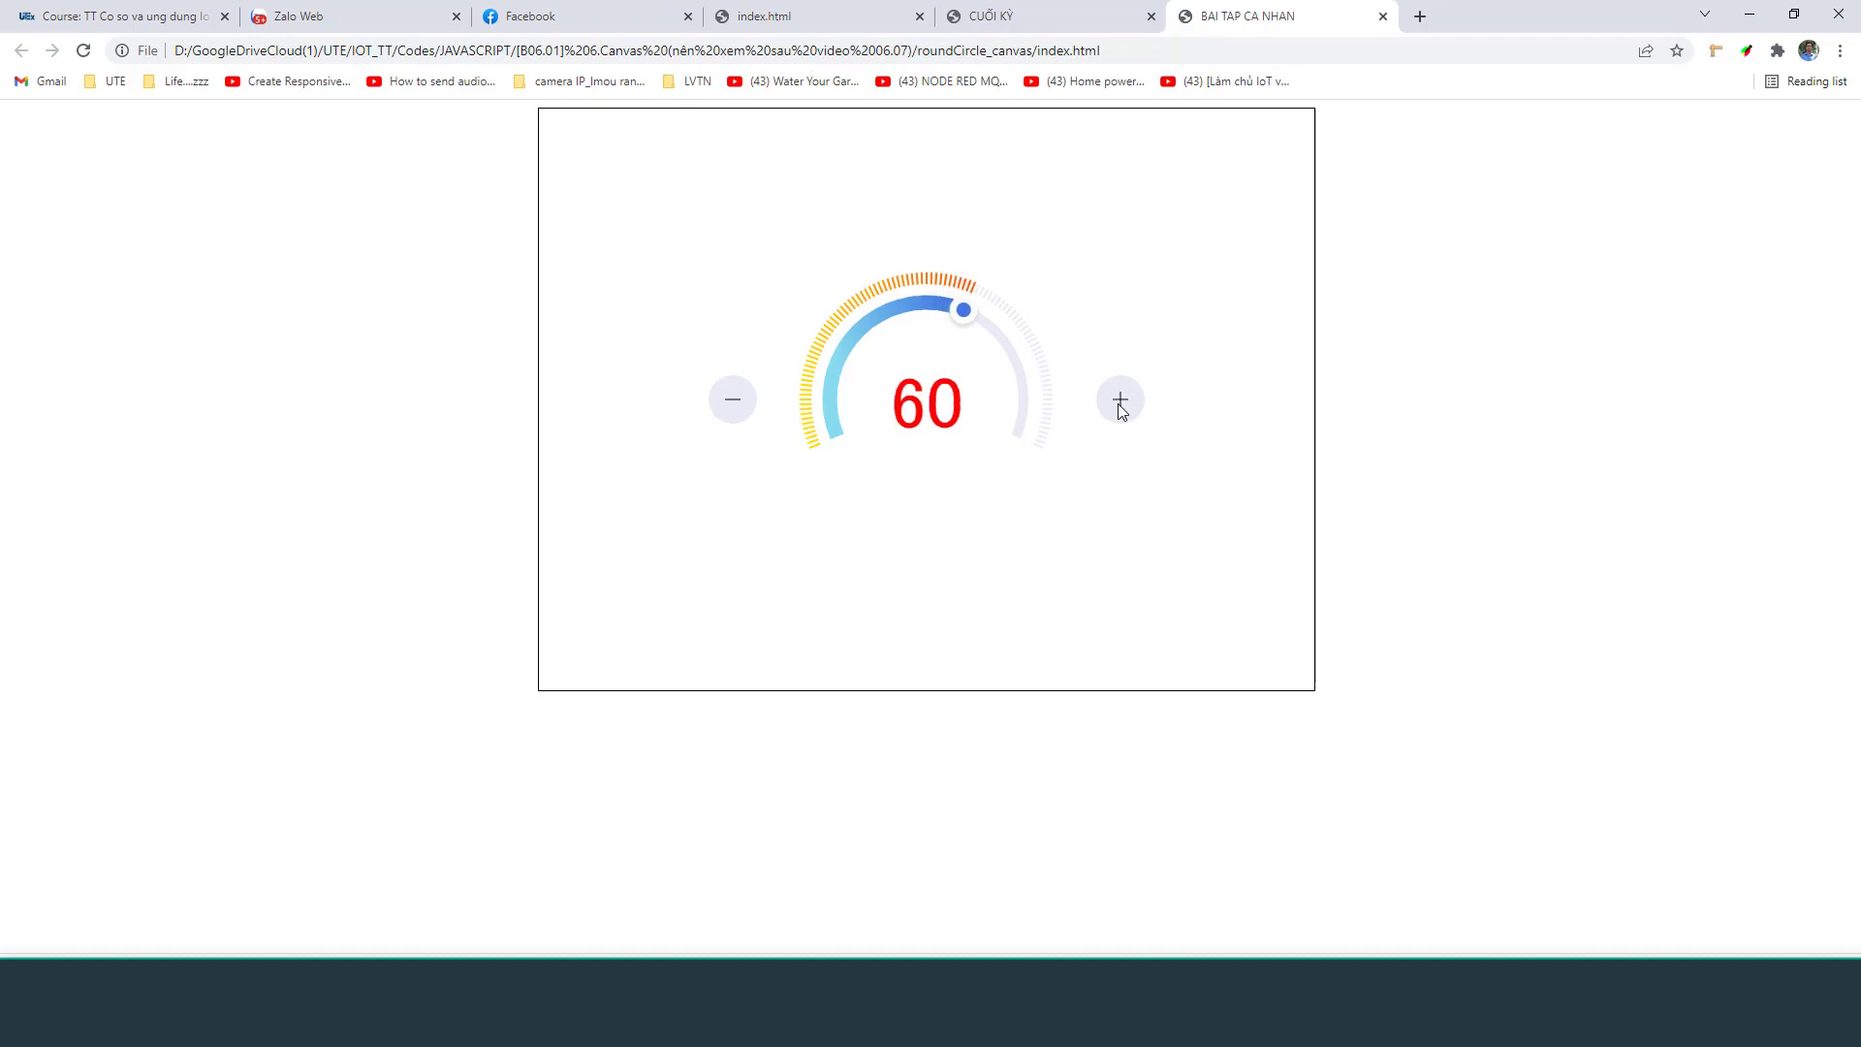
{"action": "left_click", "coordinate": [732, 398]}
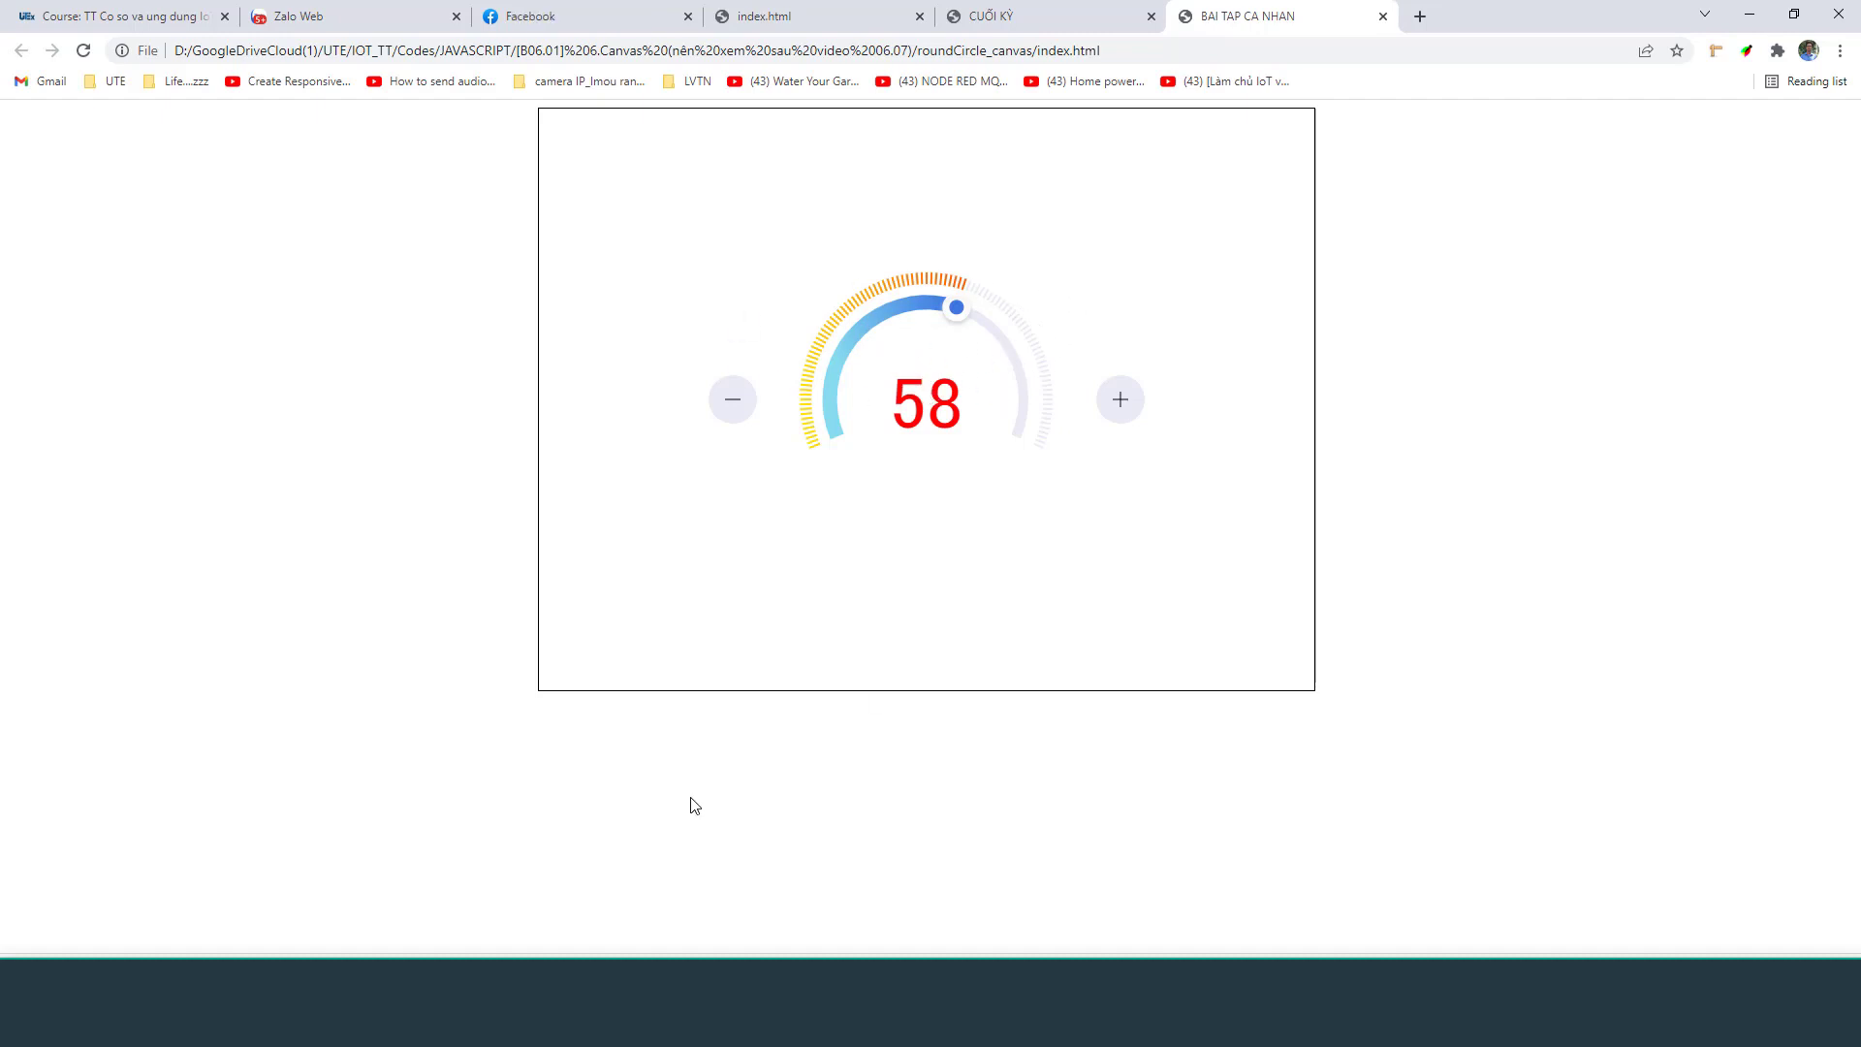
Switch back to the session 06 outline and view the sample dashboard's temperature dial and the Xem thêm links
{"action": "key", "text": "alt+Tab"}
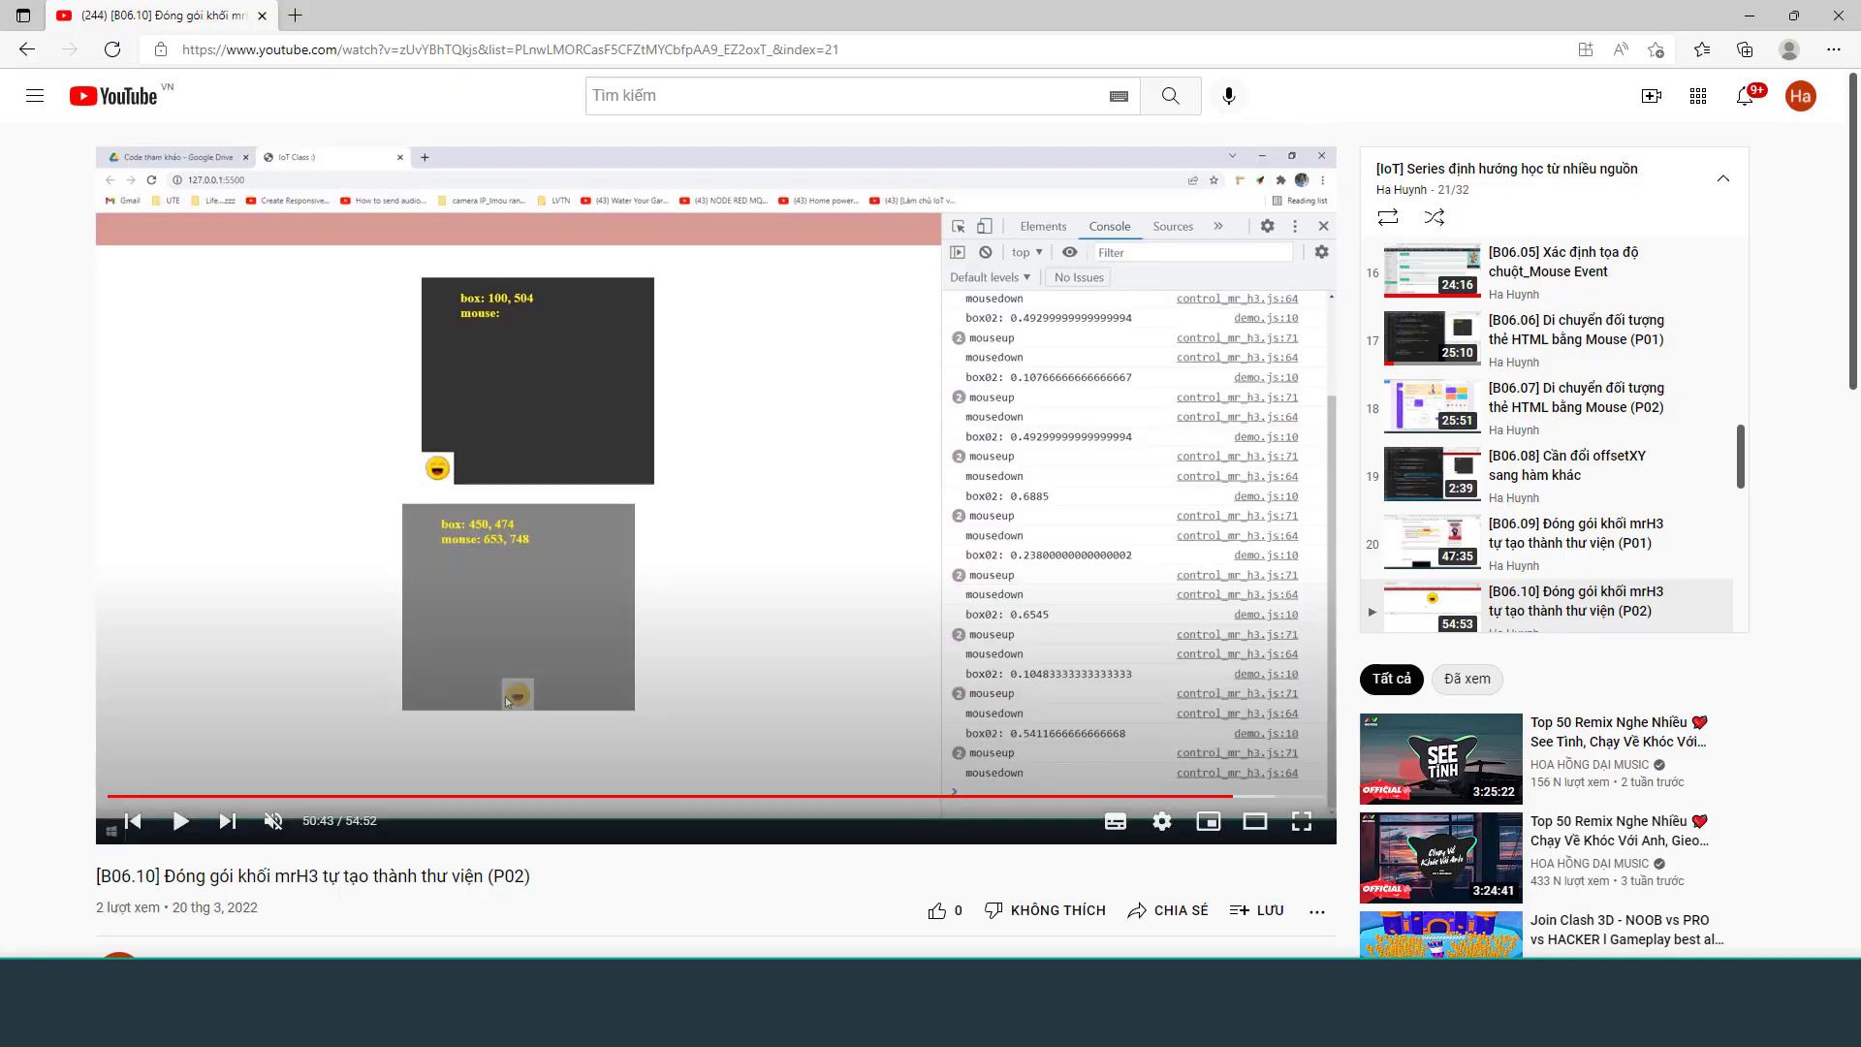
{"action": "key", "text": "alt+Tab"}
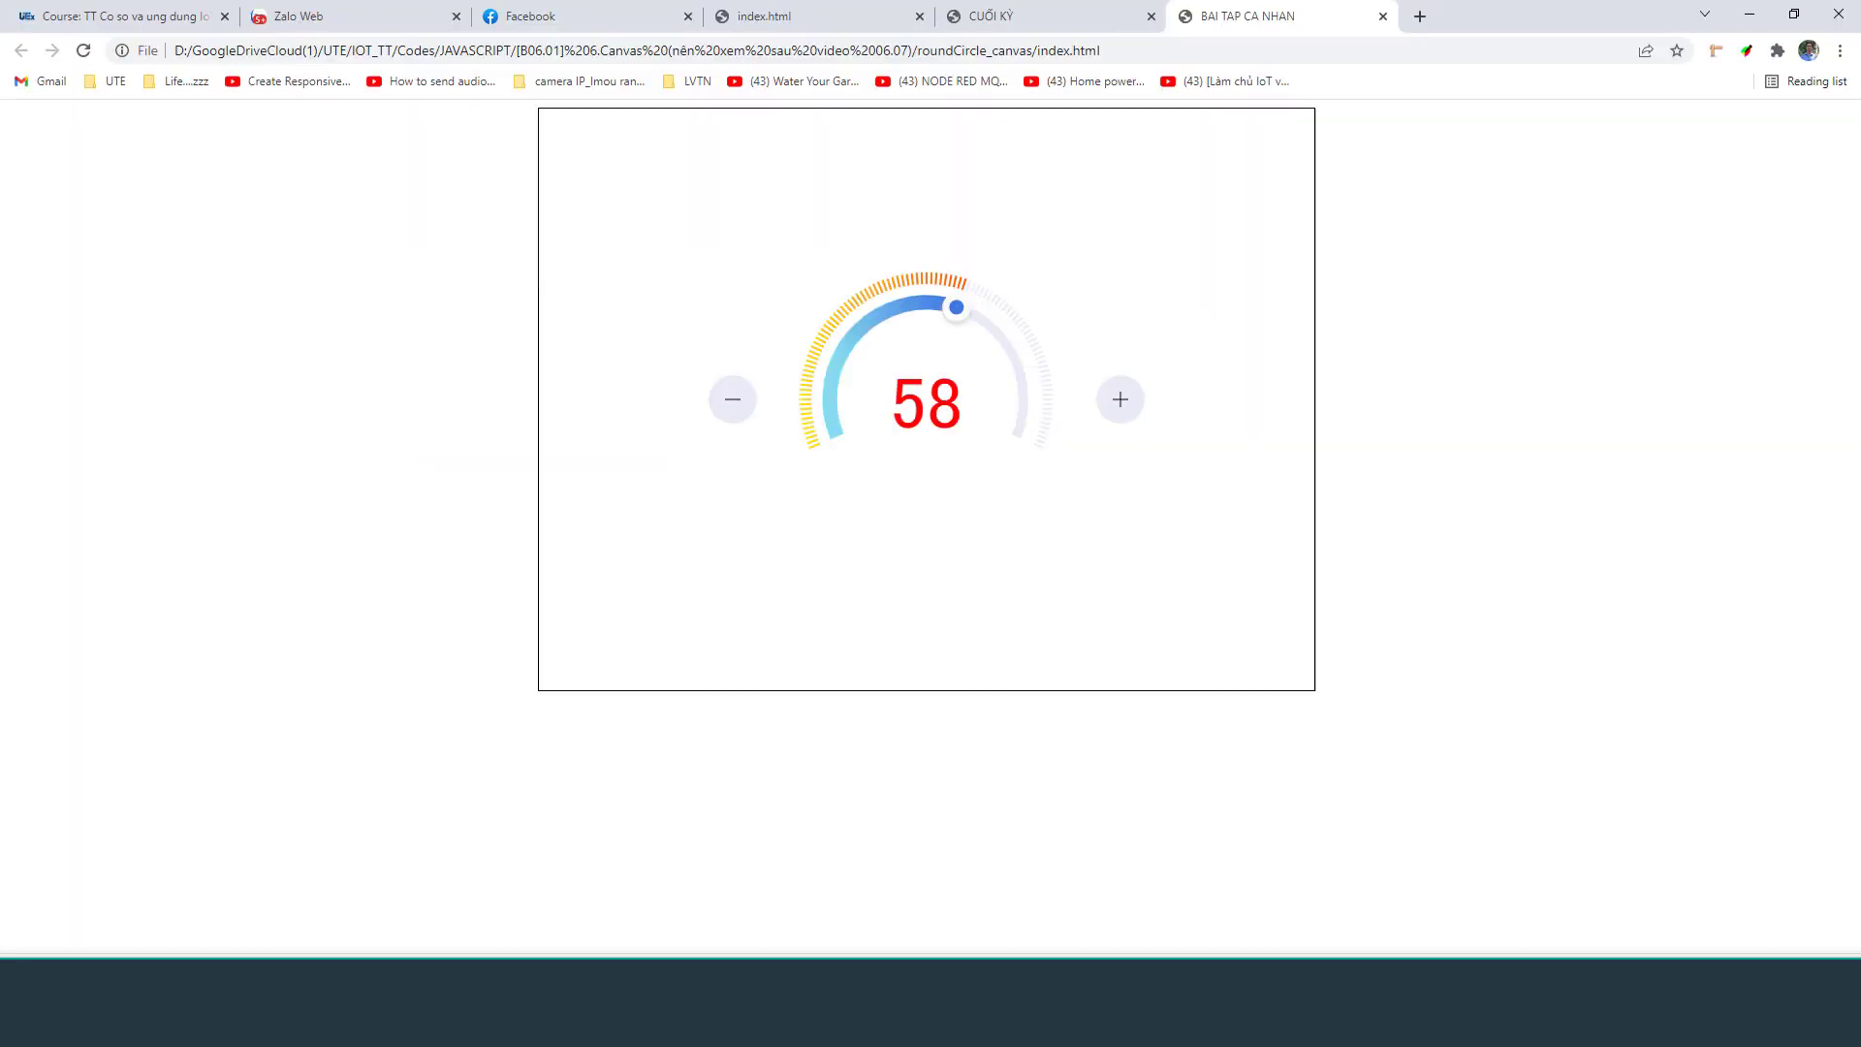
{"action": "key", "text": "alt+Tab"}
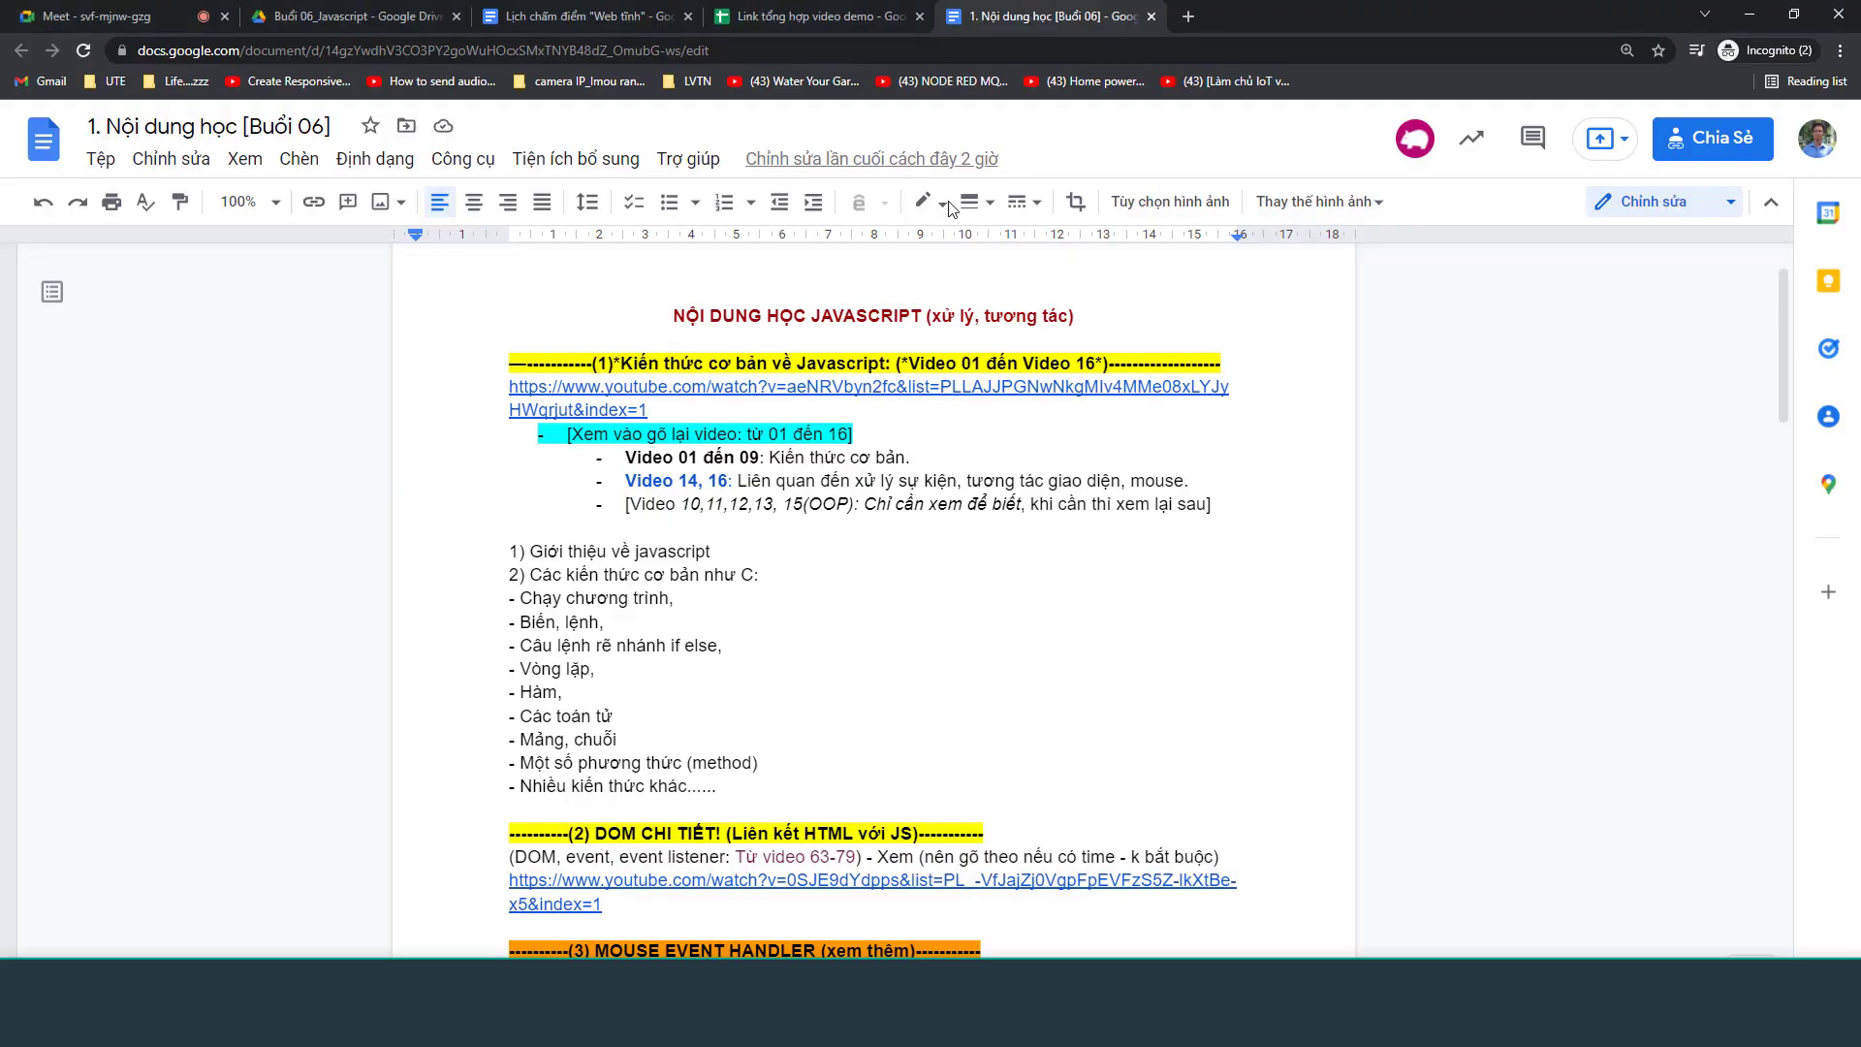
{"action": "scroll", "coordinate": [1134, 464], "scroll_direction": "down", "scroll_amount": 20}
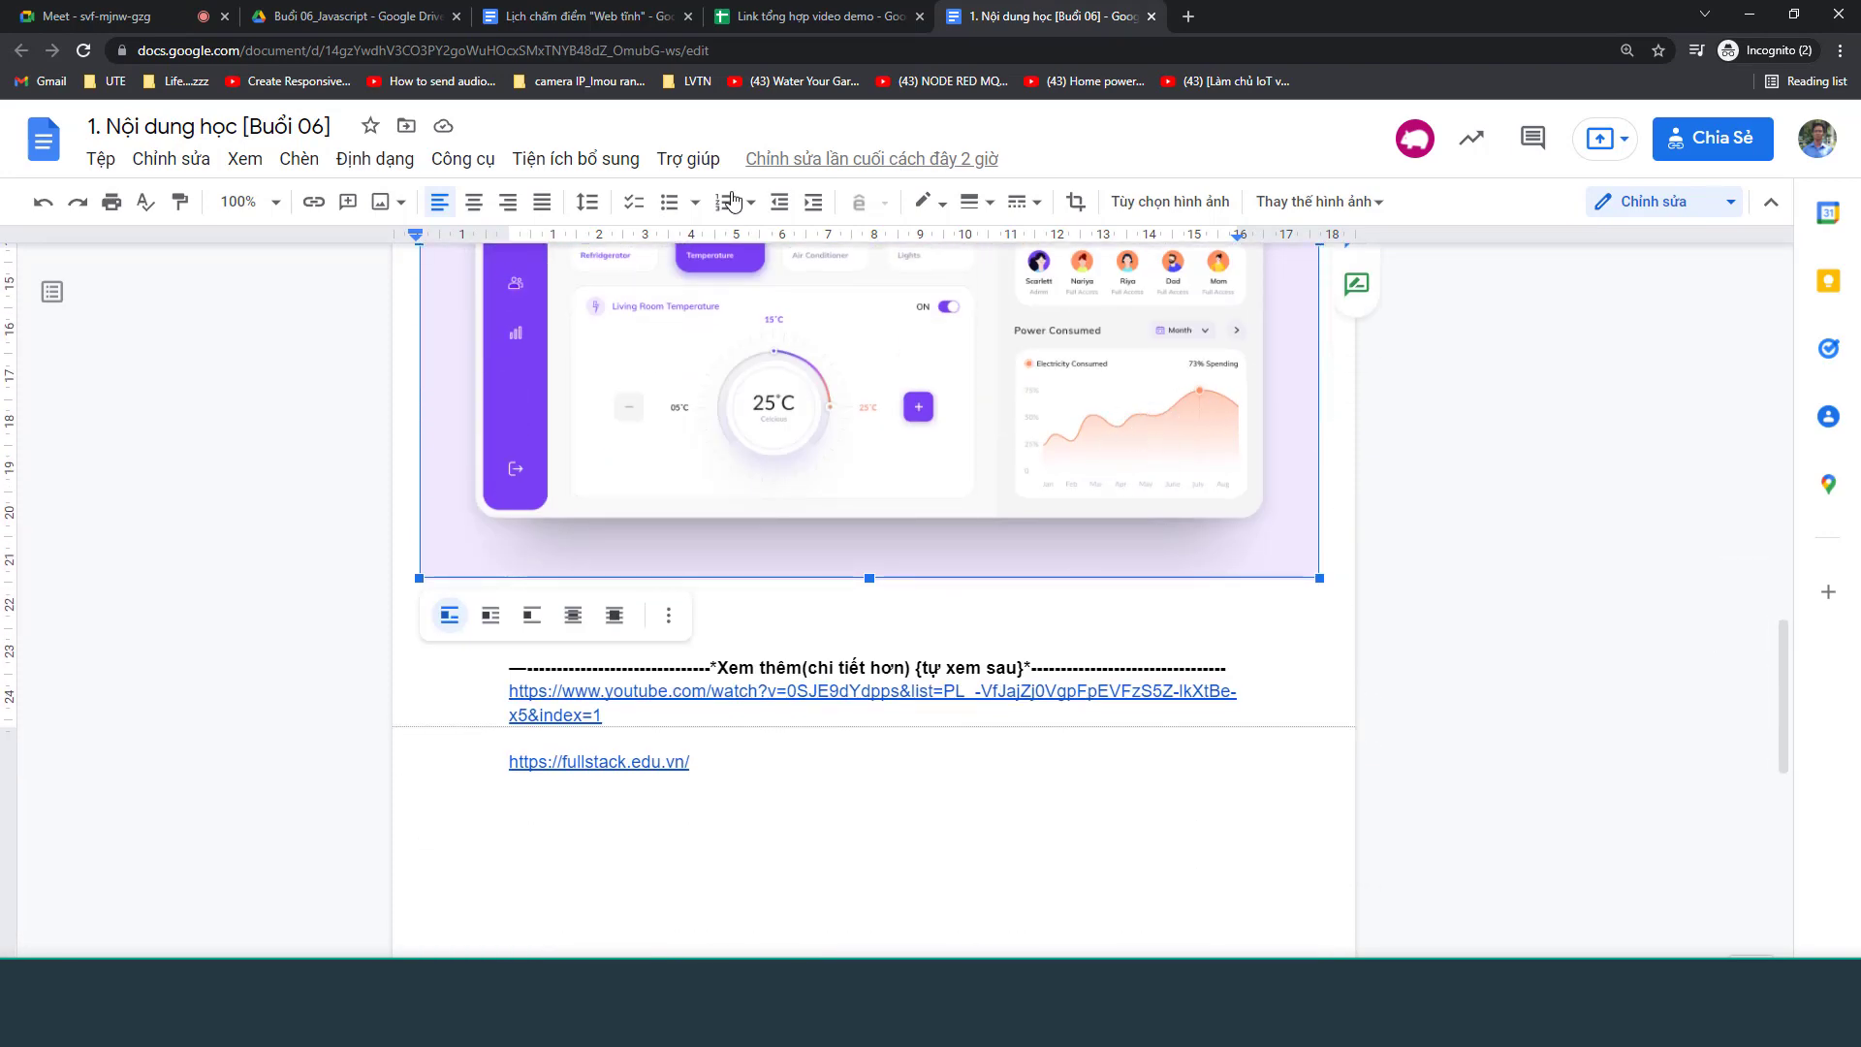
Return to the round gauge demo page and raise the gauge's value in increments to 70
{"action": "key", "text": "alt+Tab"}
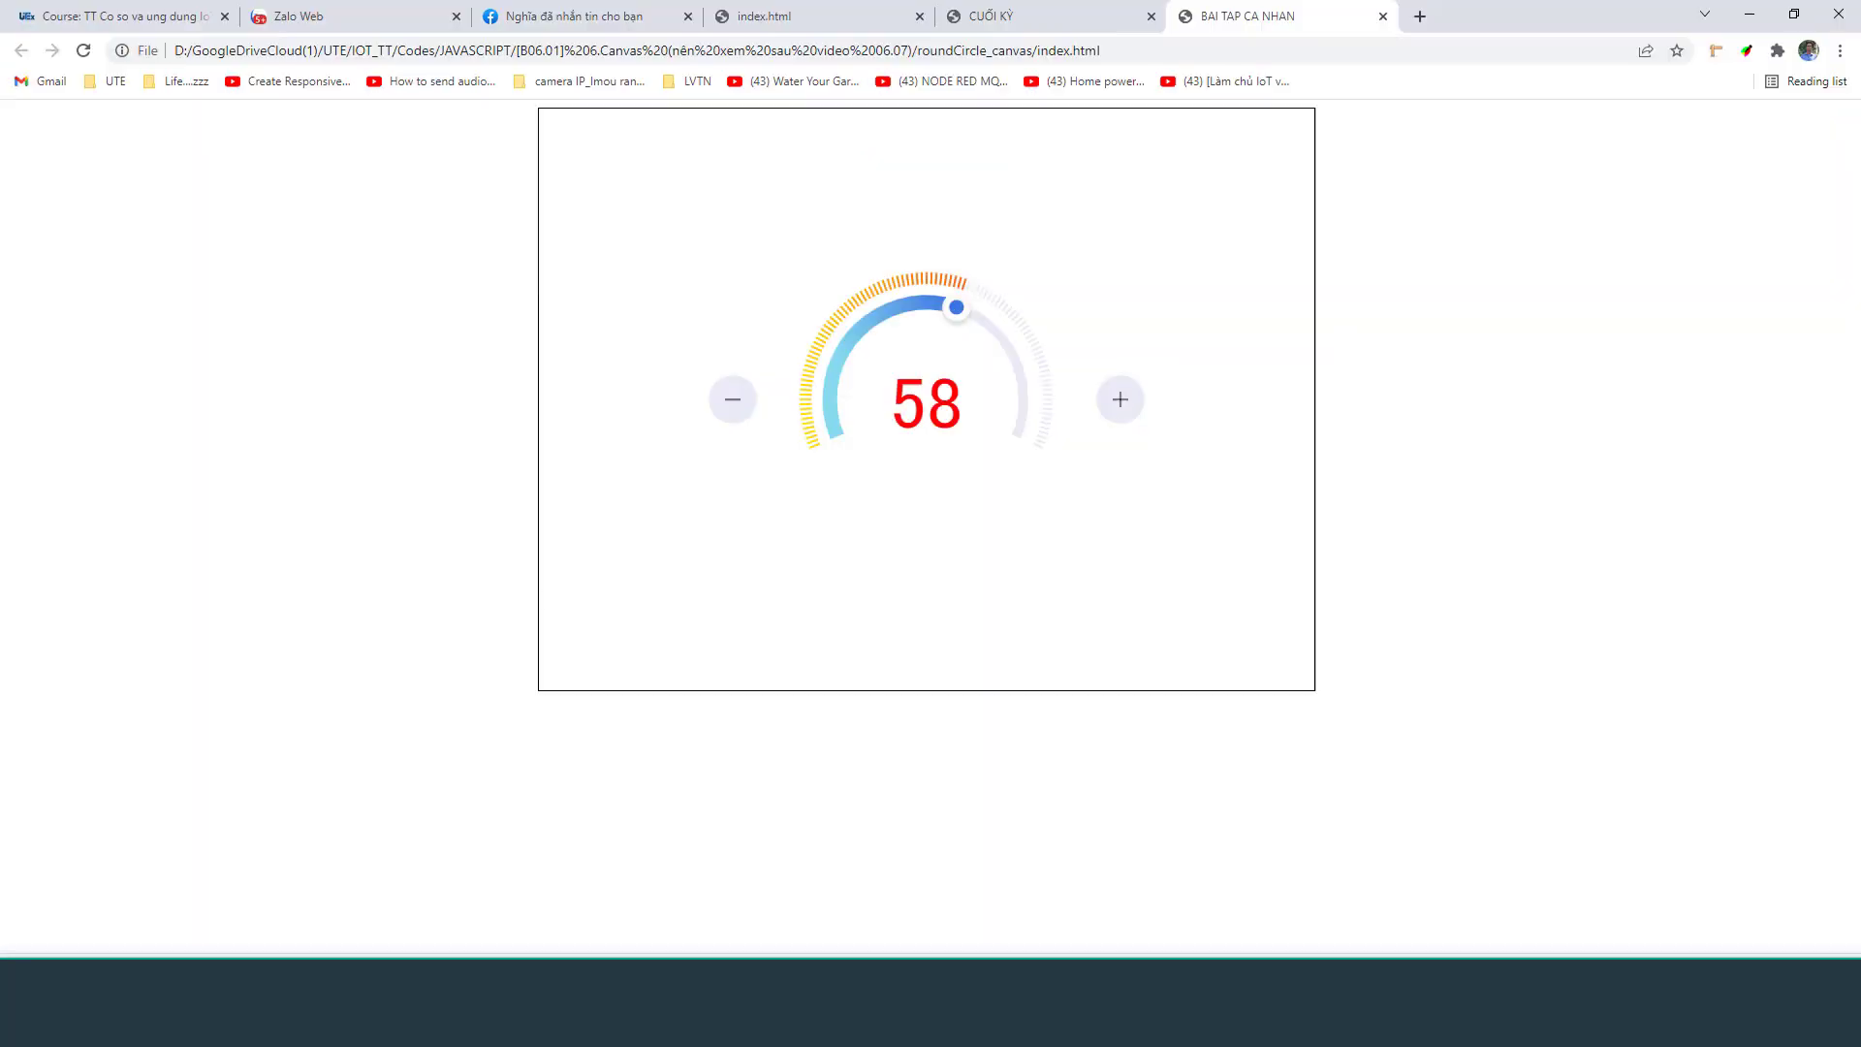
{"action": "left_click", "coordinate": [1121, 411]}
{"action": "left_click", "coordinate": [1121, 411]}
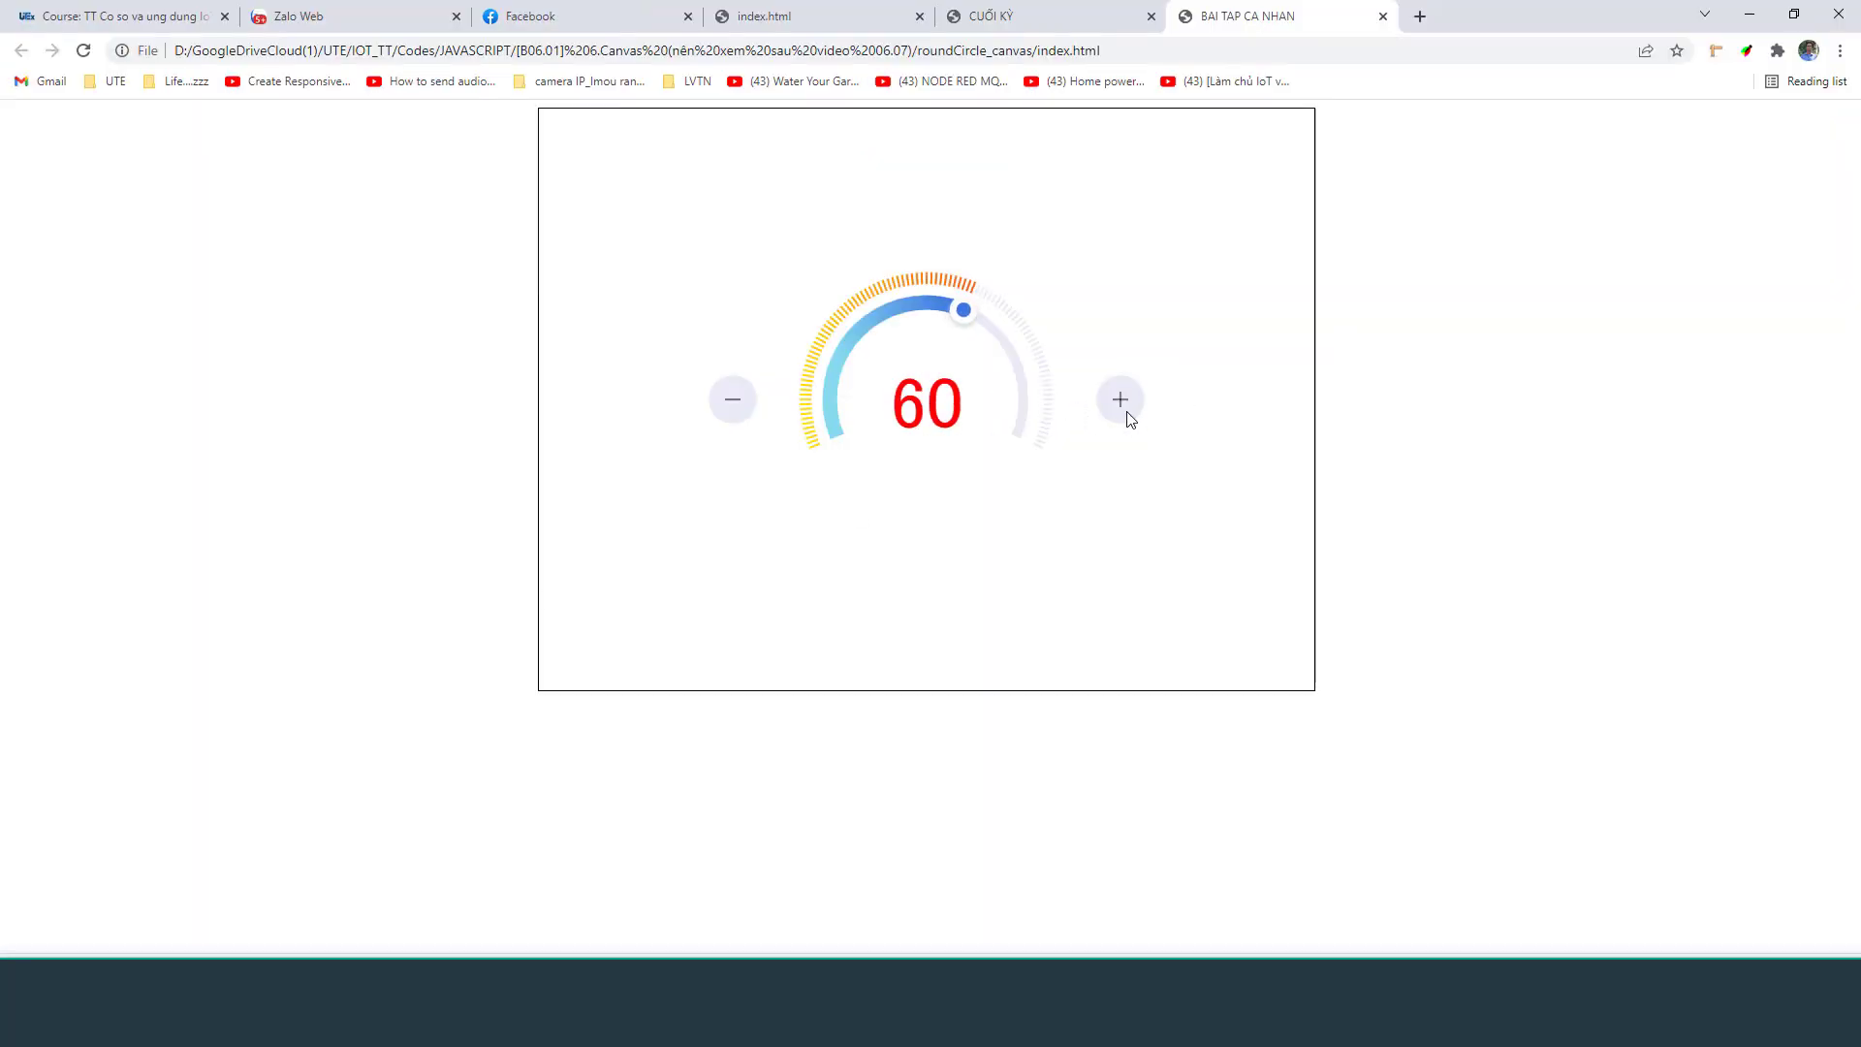
{"action": "left_click", "coordinate": [1122, 412]}
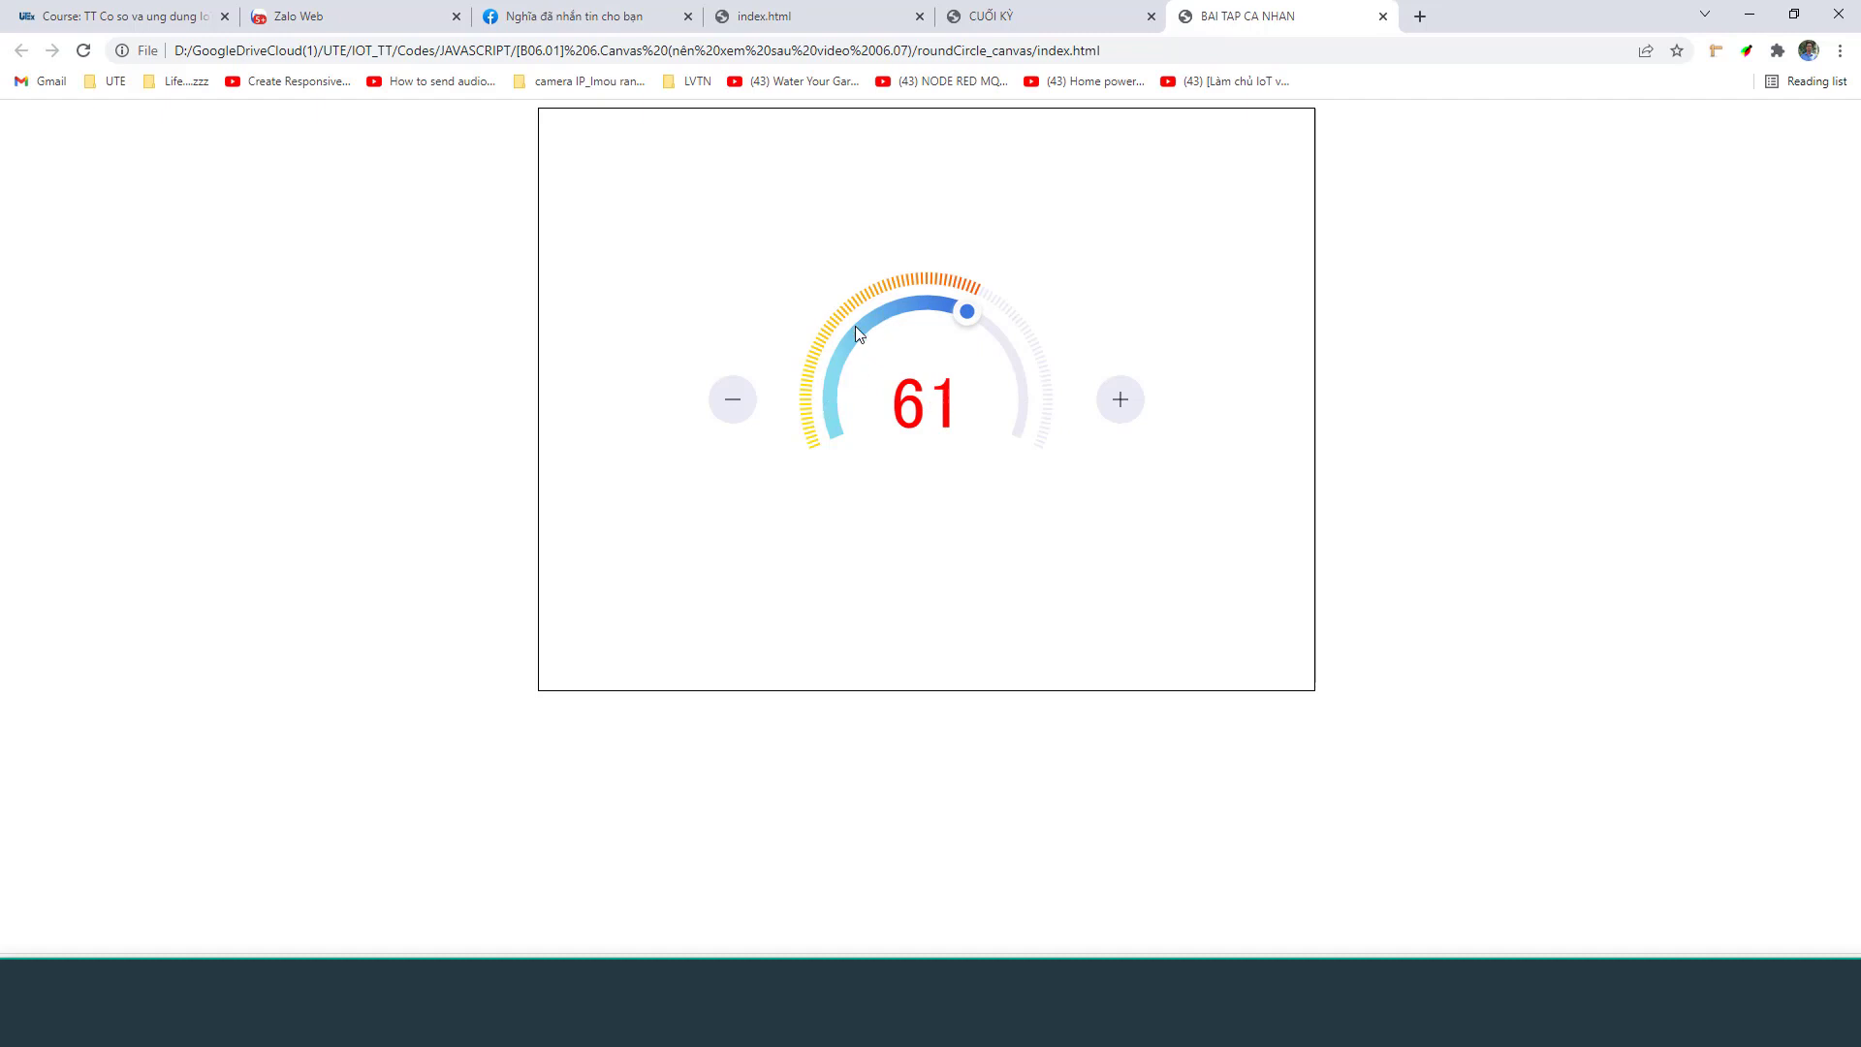
{"action": "left_click", "coordinate": [1121, 399]}
{"action": "left_click", "coordinate": [1121, 399]}
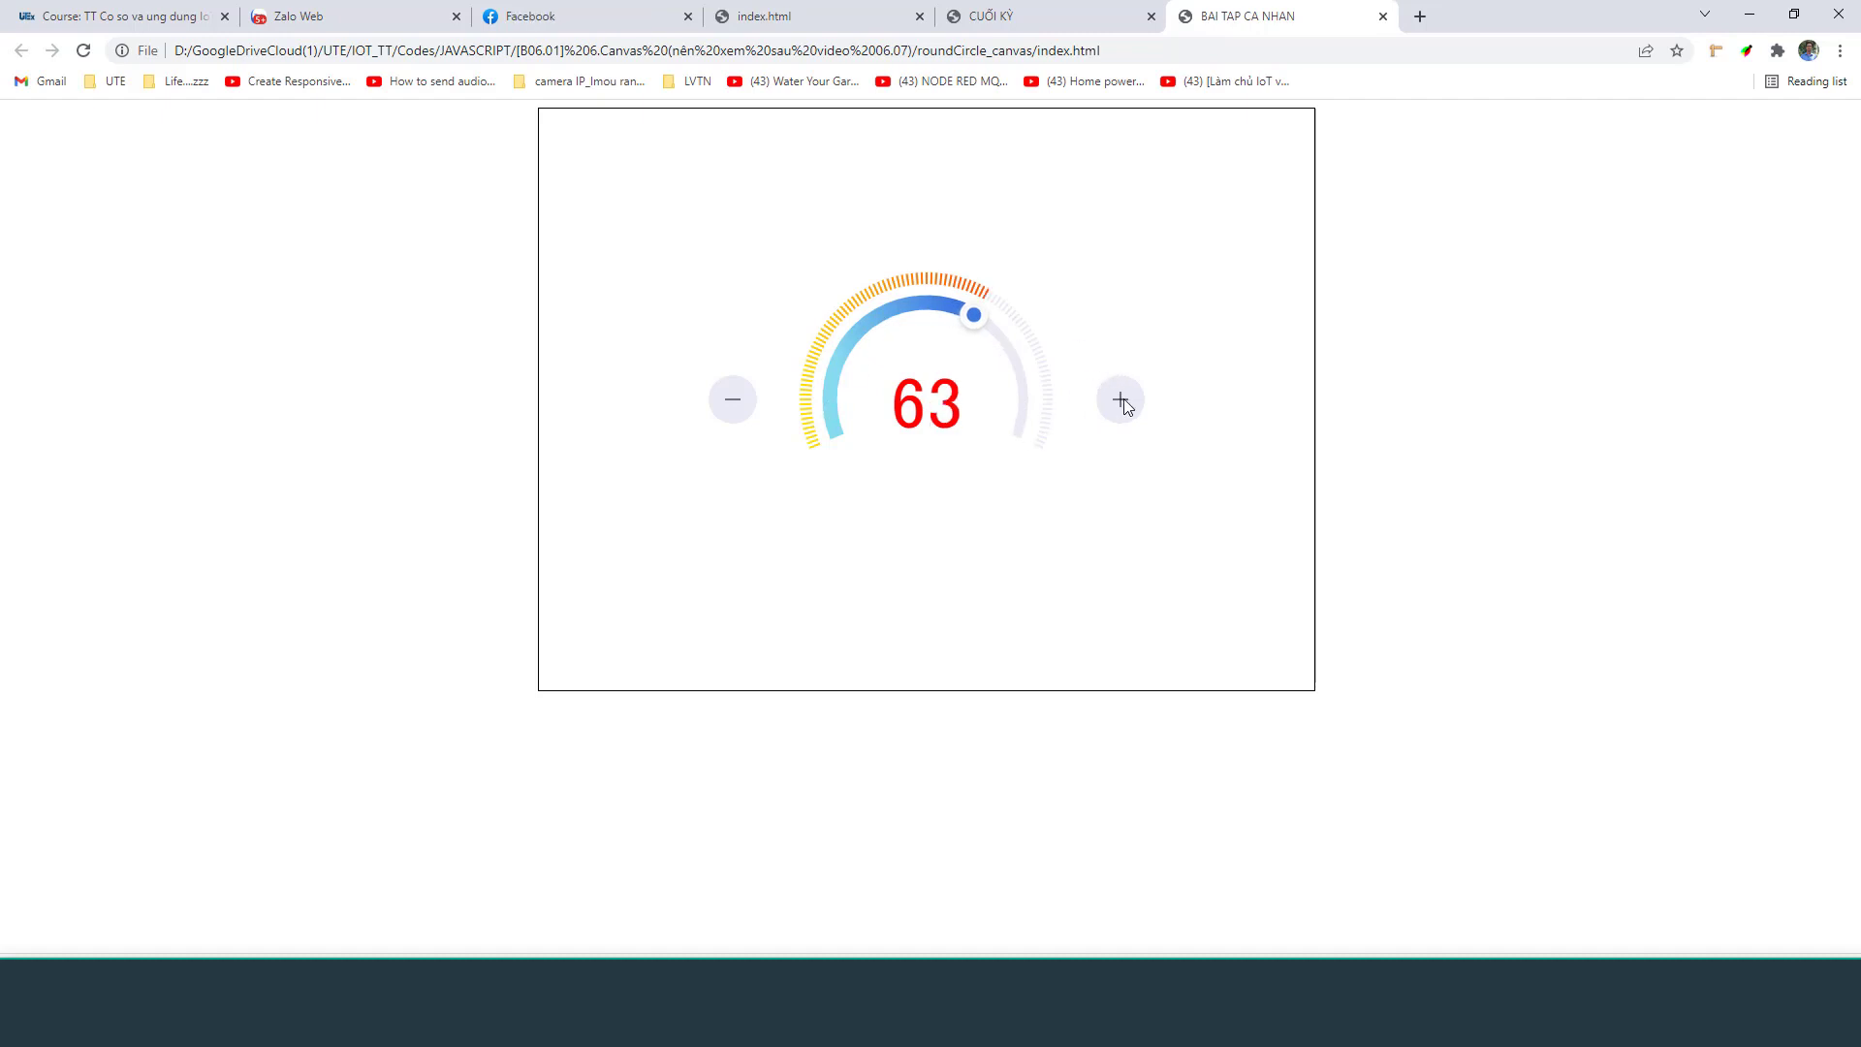
{"action": "left_click", "coordinate": [1121, 400]}
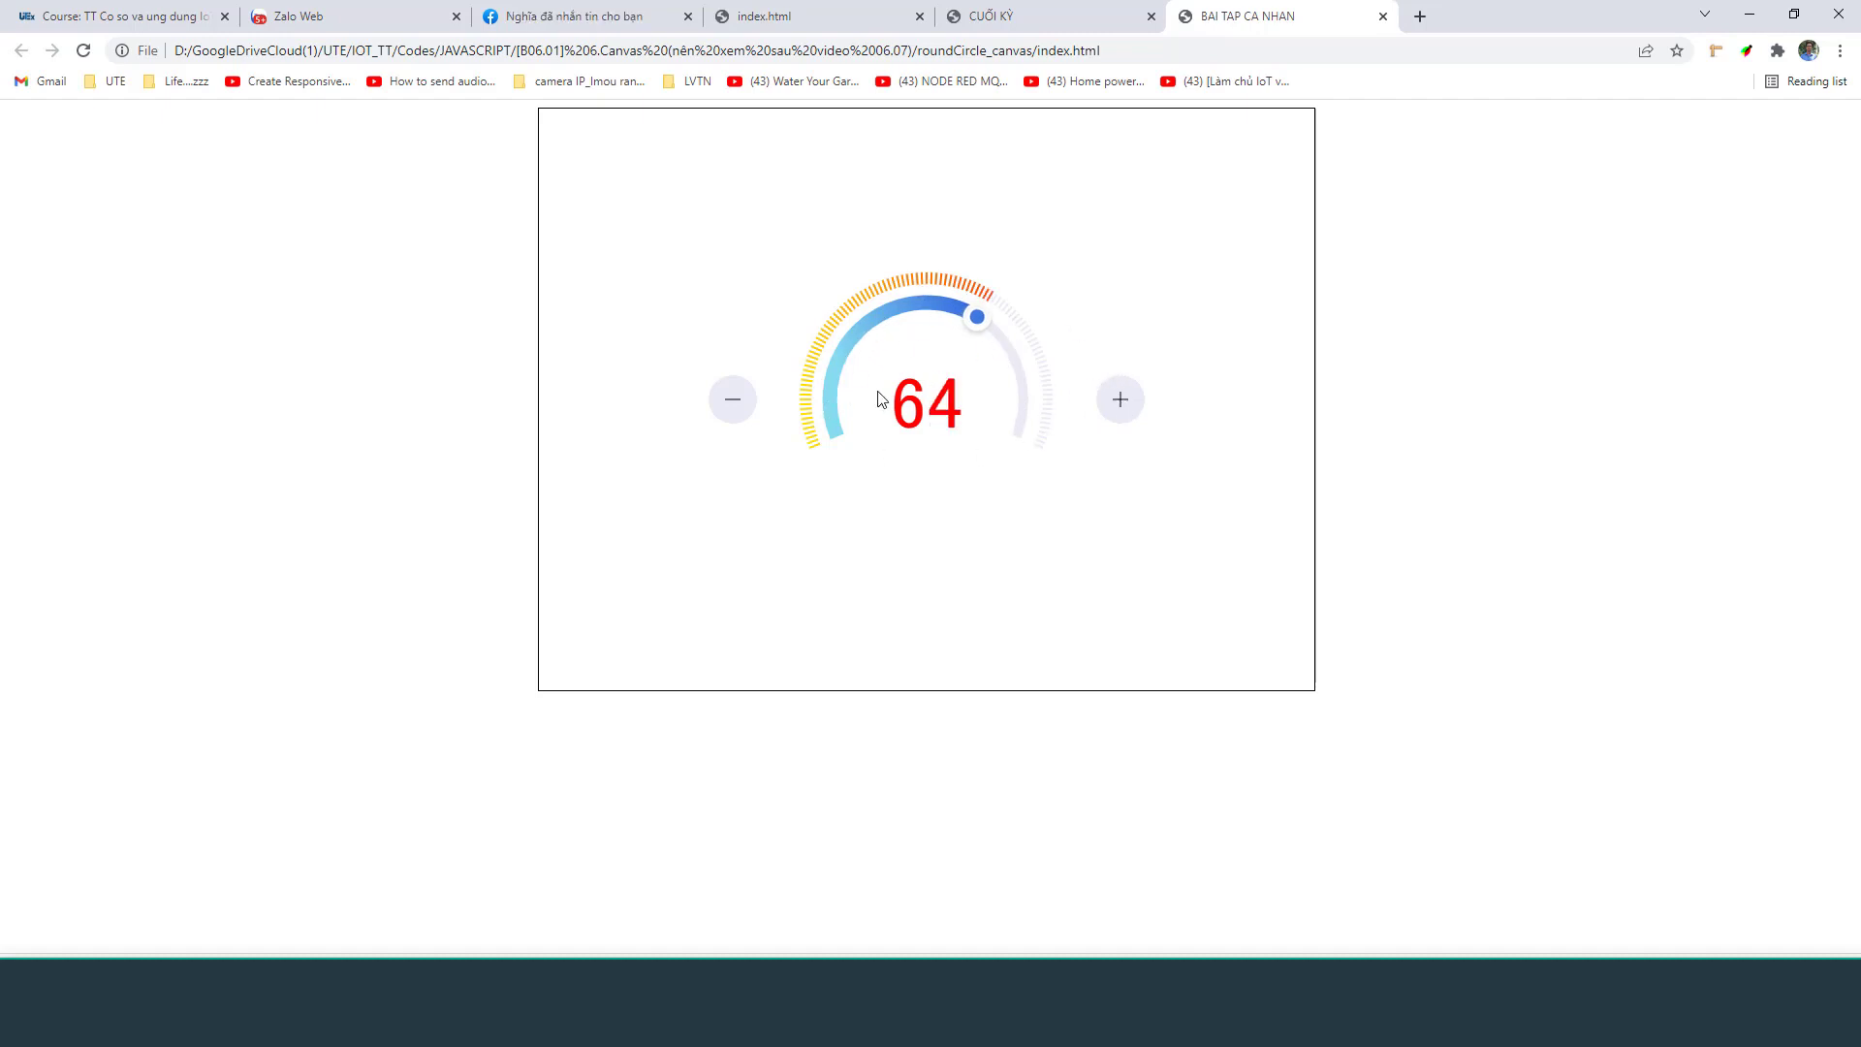
{"action": "left_click", "coordinate": [1107, 406]}
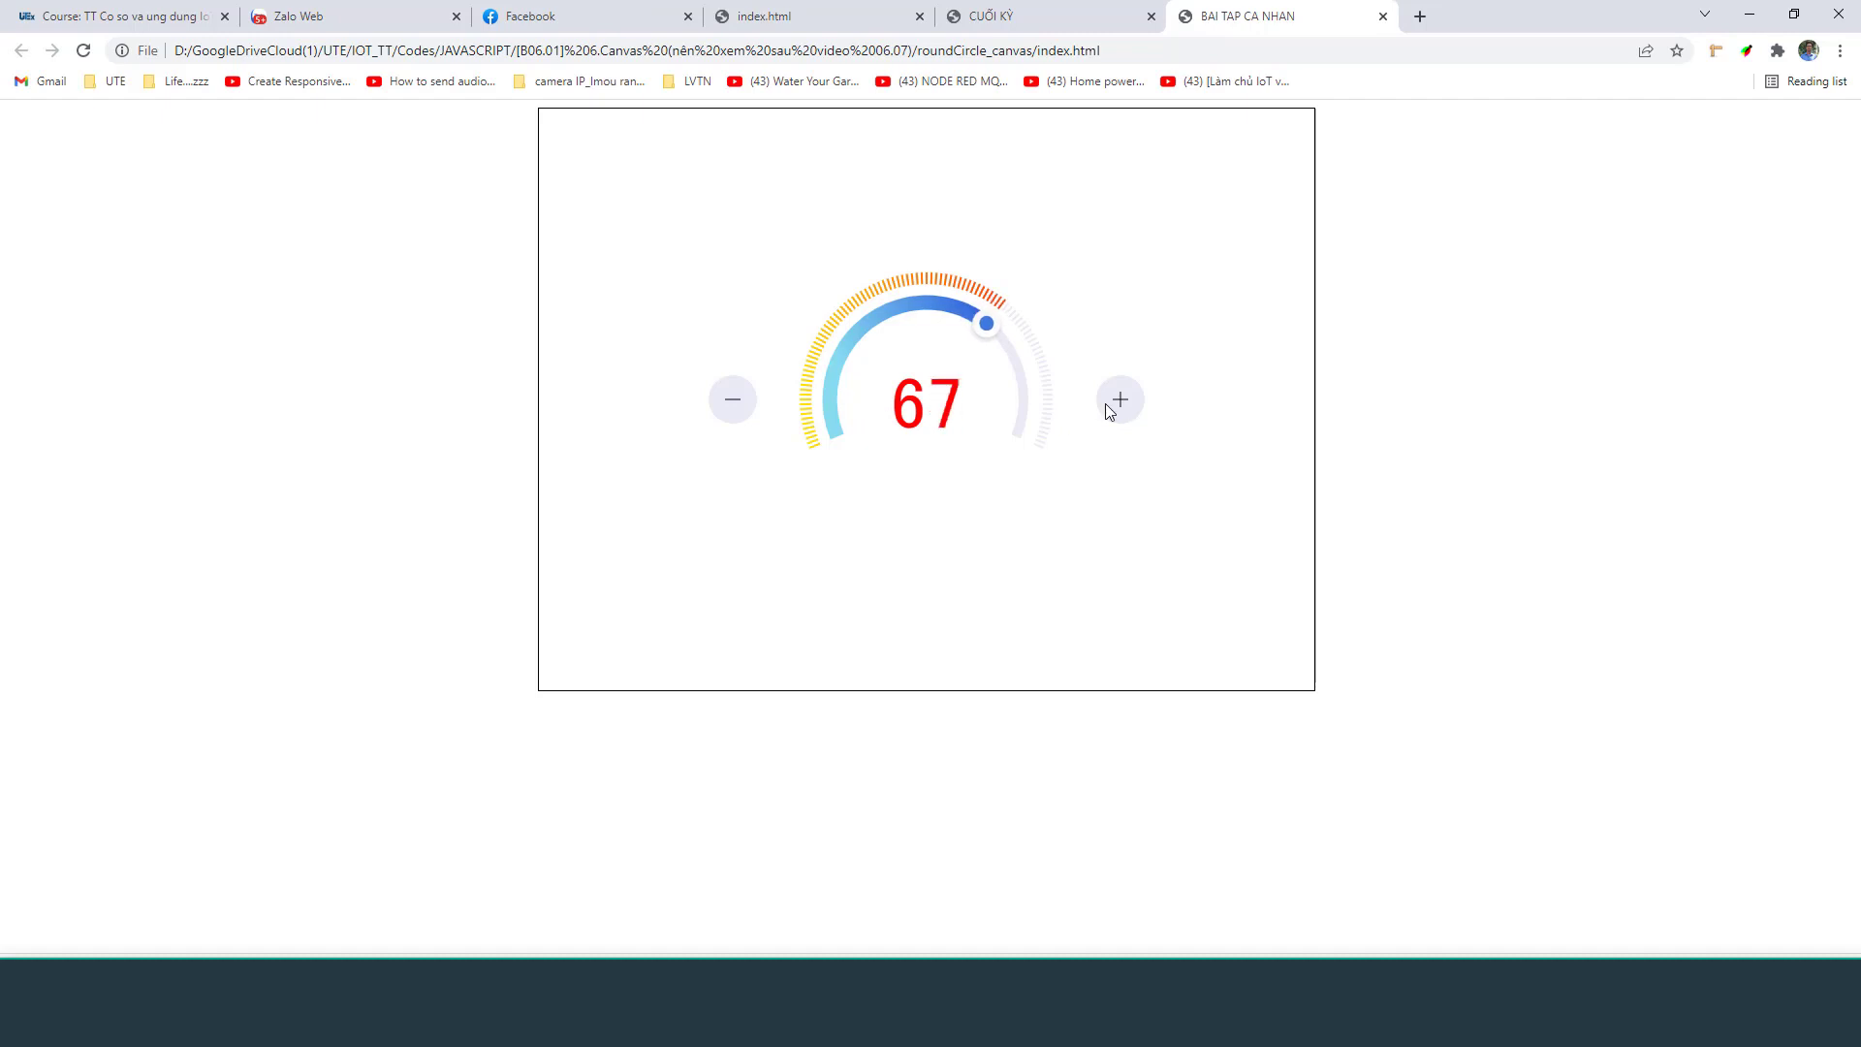
{"action": "left_click", "coordinate": [1107, 406]}
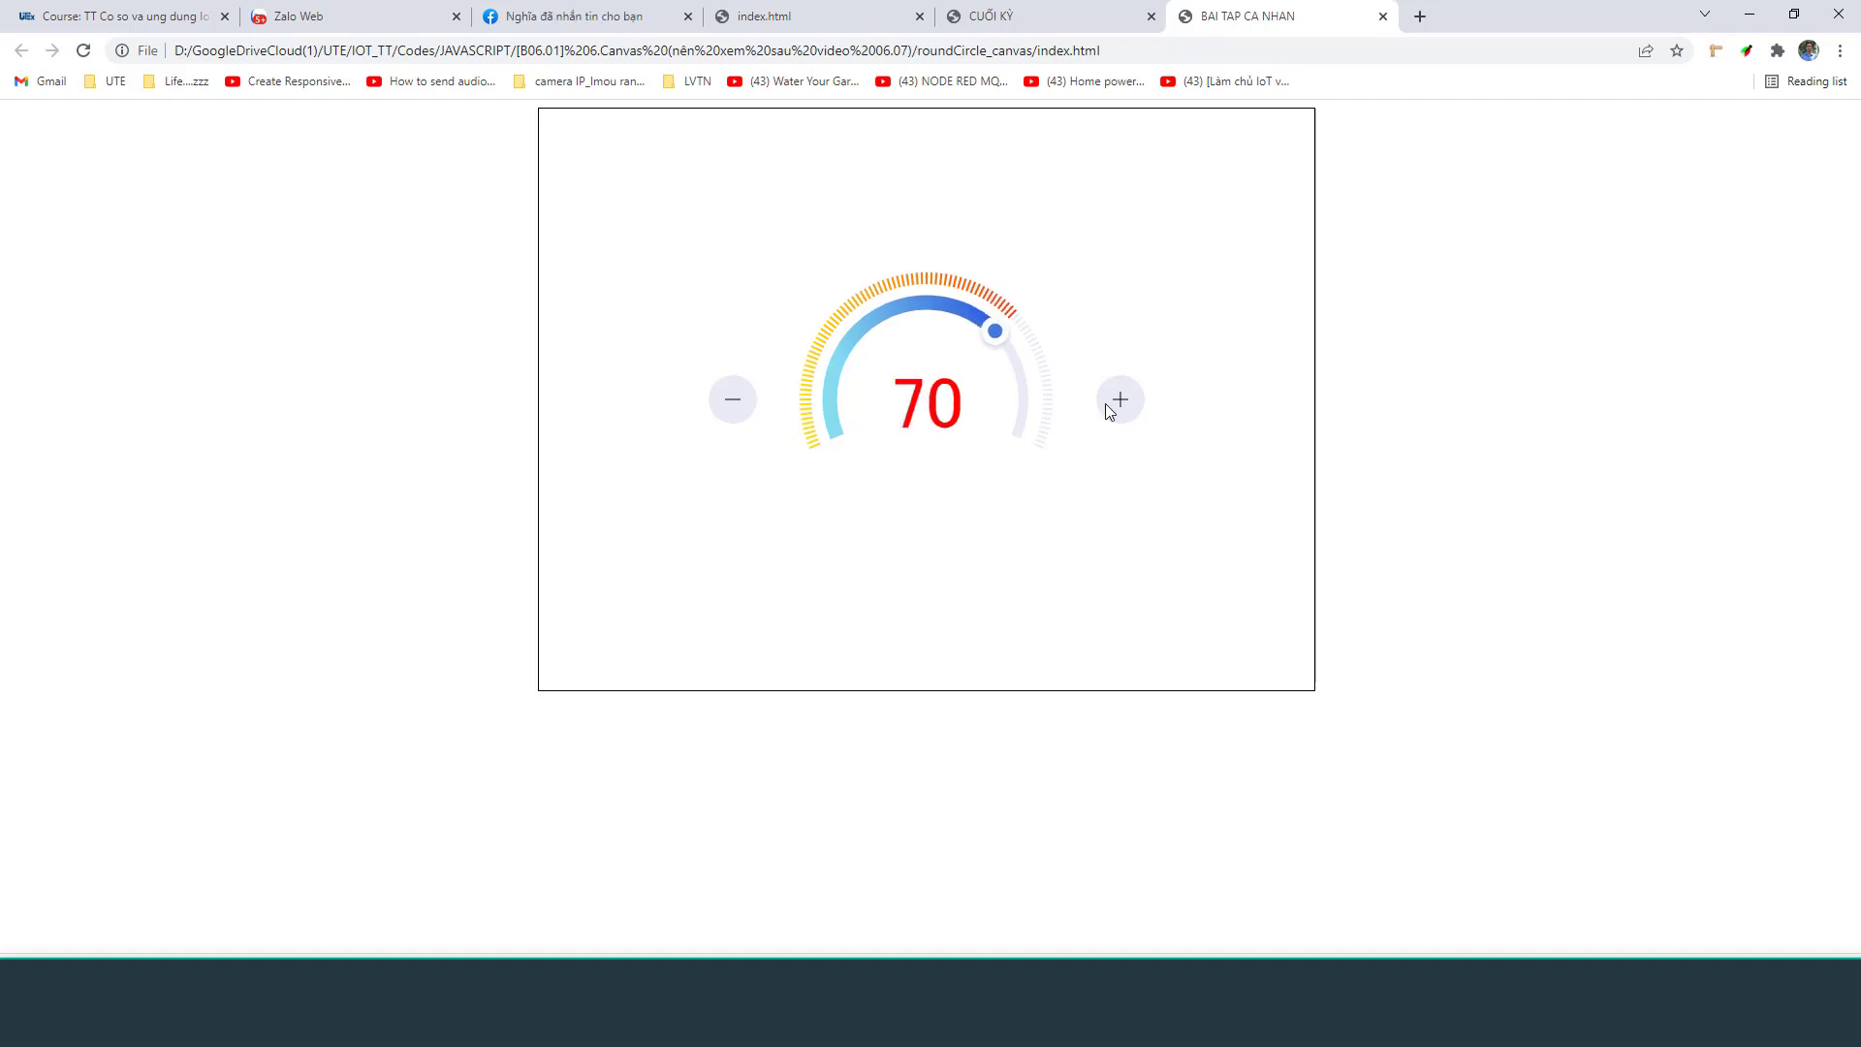
Show the CUỐI KỲ smart-home demo and open the Lighting devices of the Bedroom
{"action": "left_click", "coordinate": [1053, 19]}
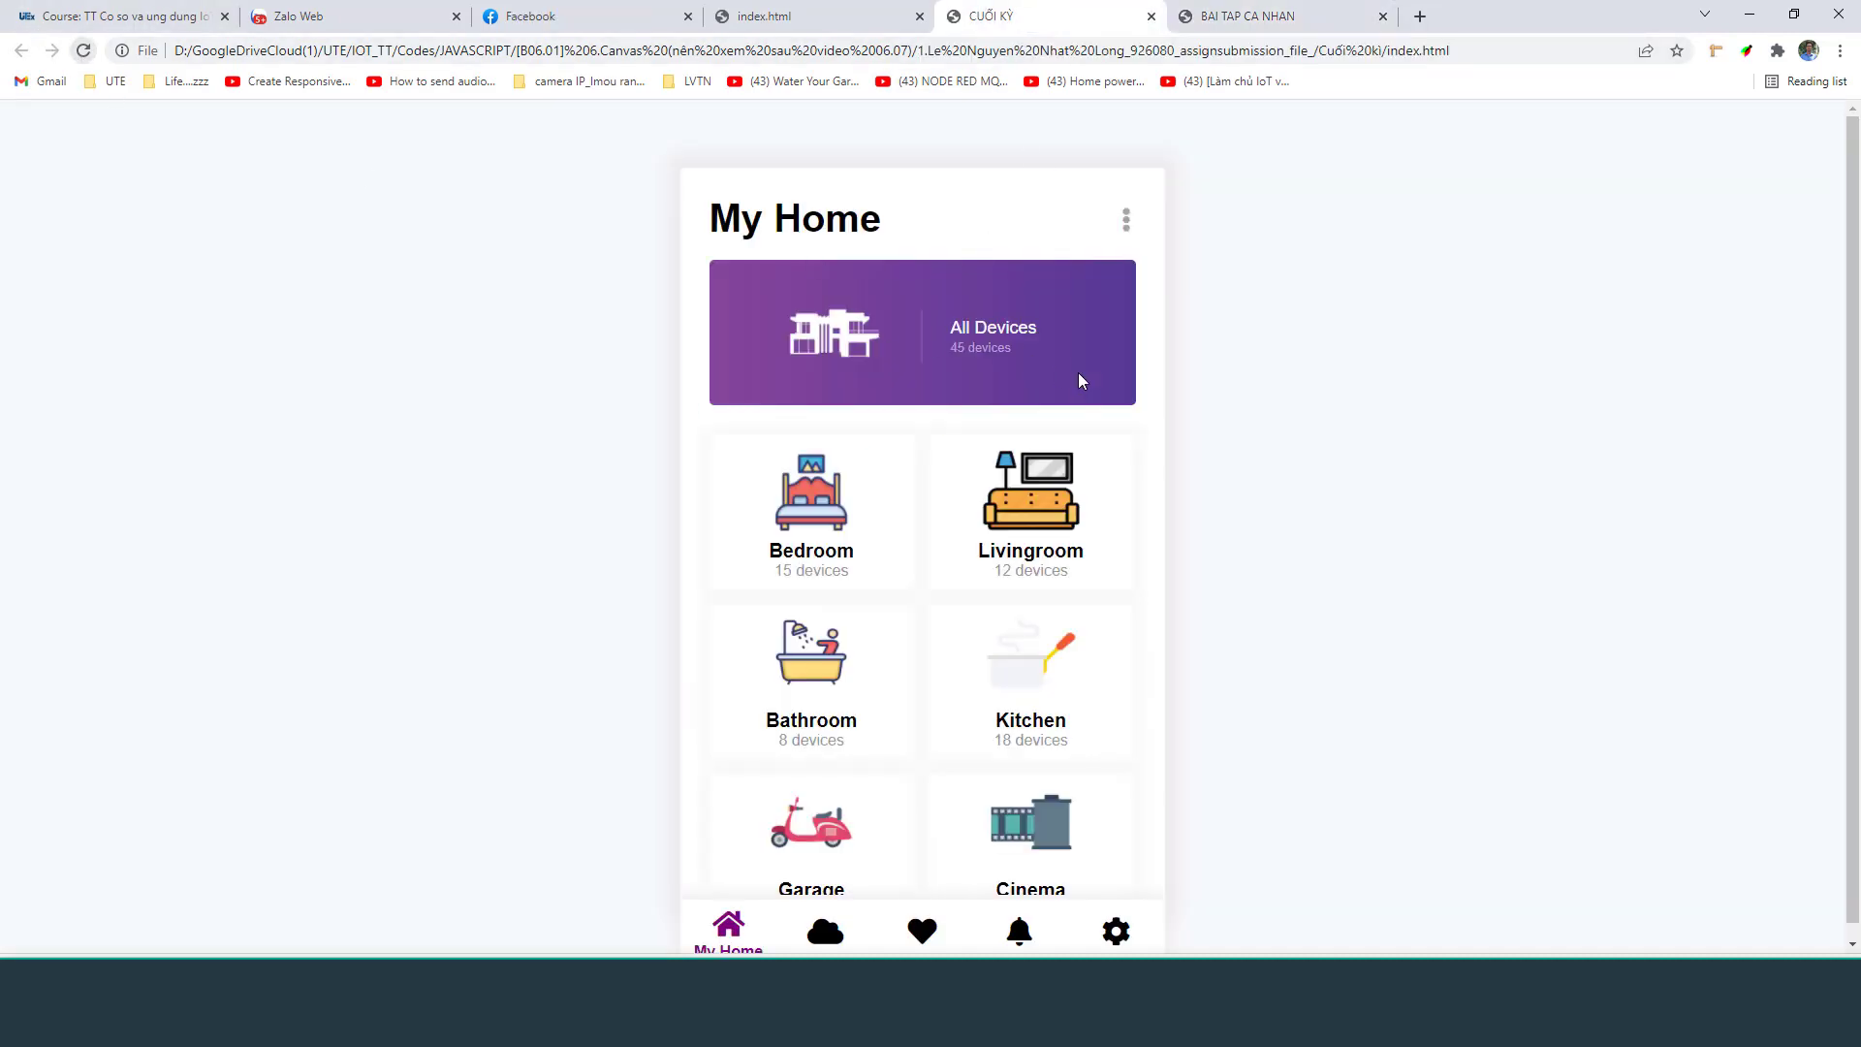
{"action": "scroll", "coordinate": [959, 559], "scroll_direction": "down", "scroll_amount": 1}
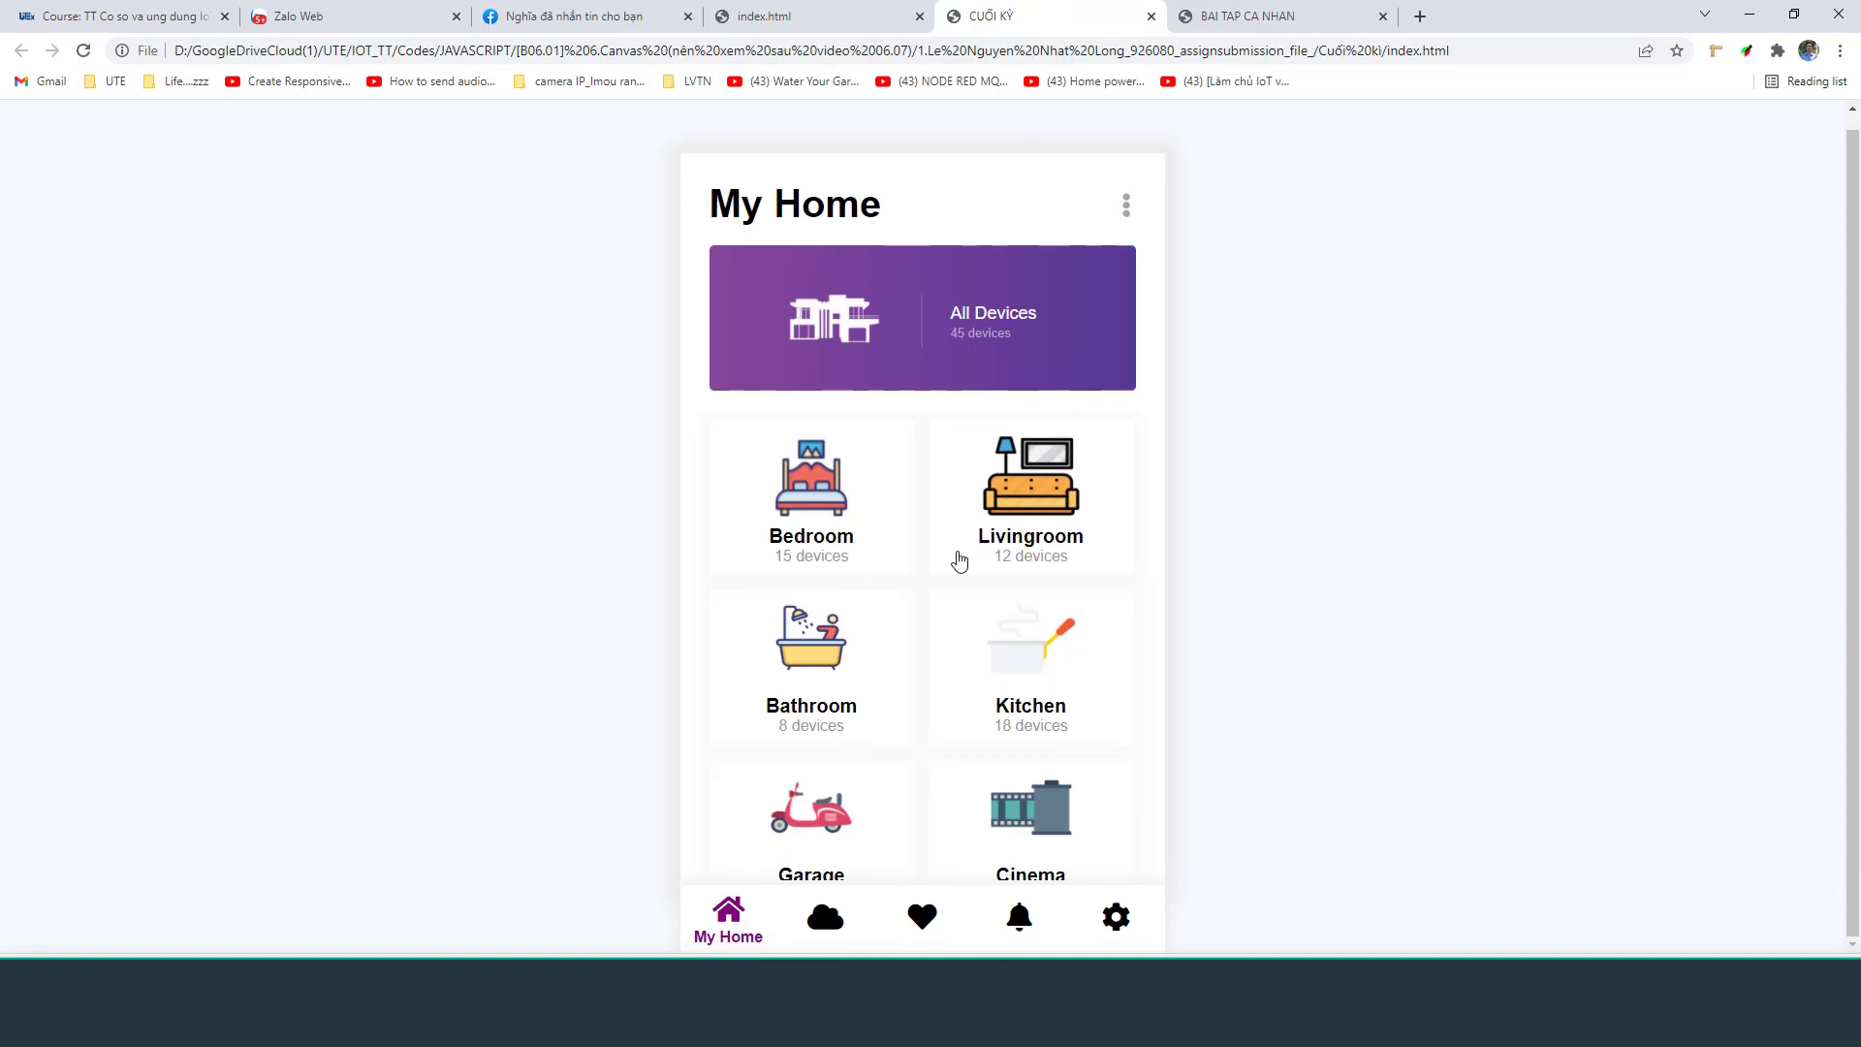
{"action": "left_click", "coordinate": [805, 490]}
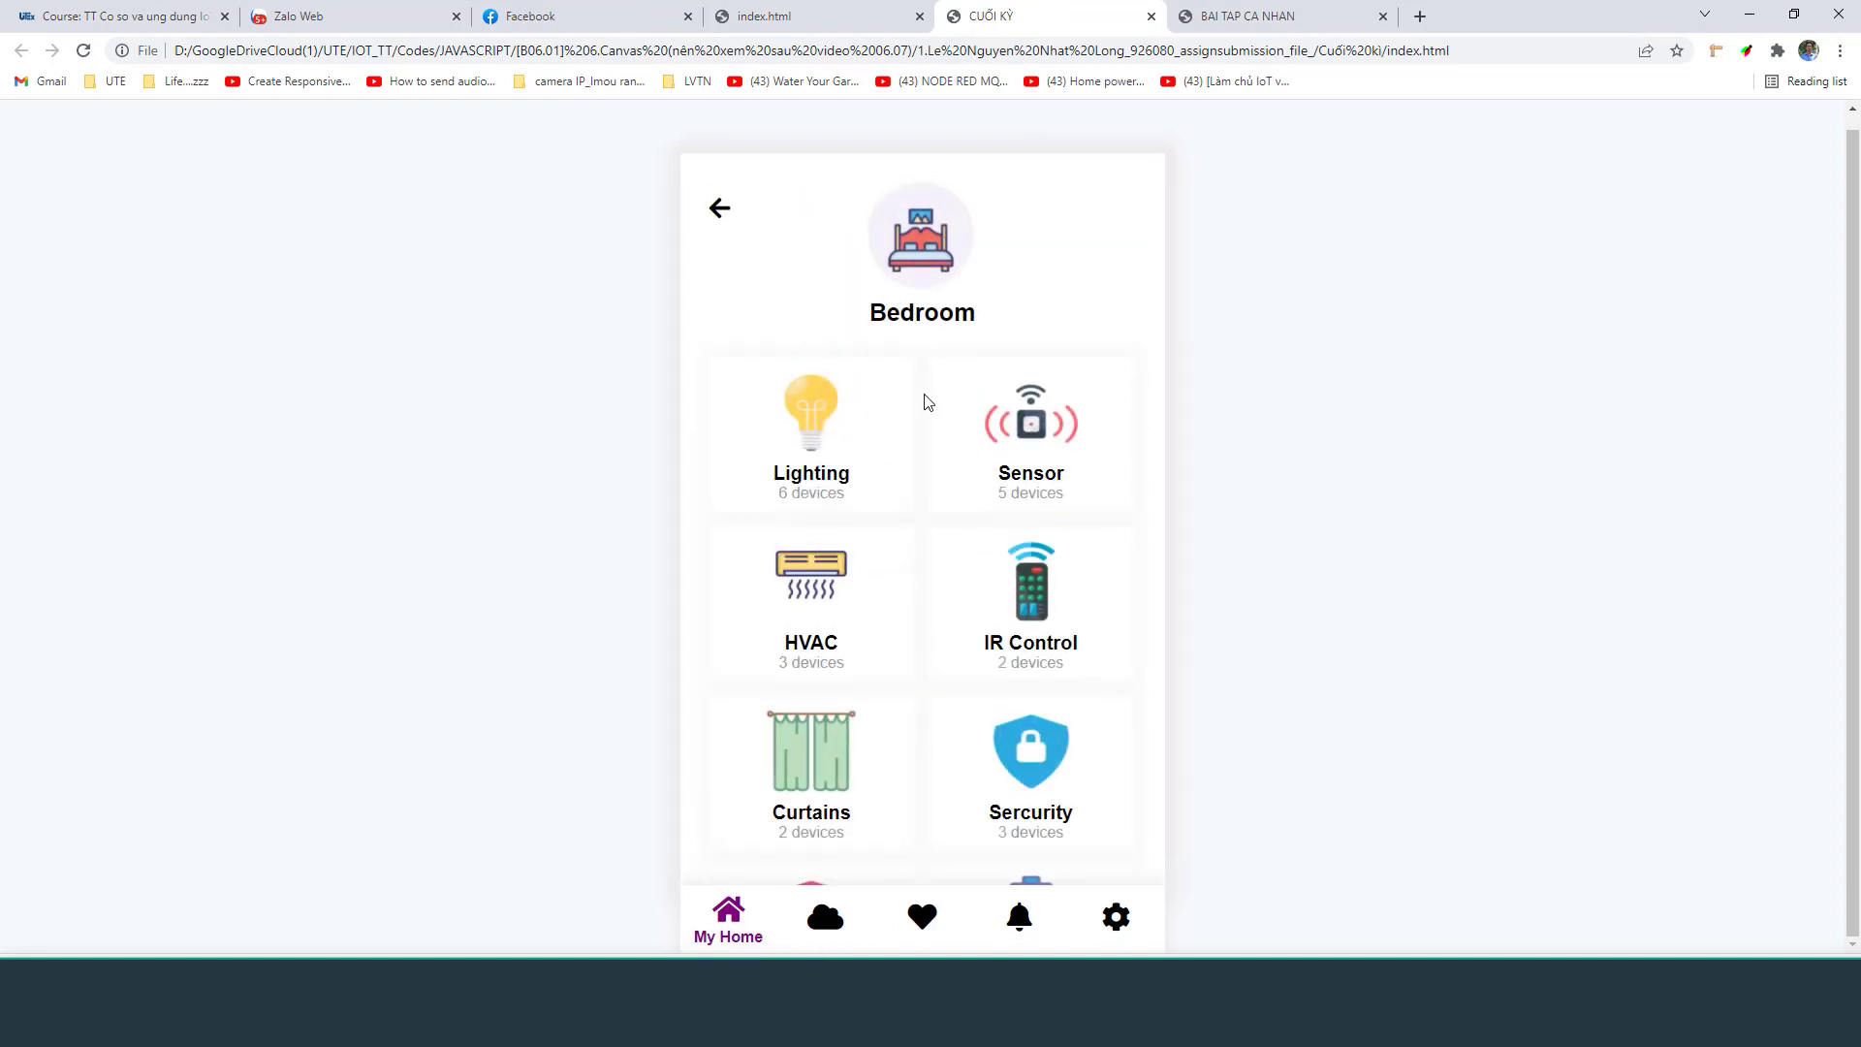
{"action": "left_click", "coordinate": [812, 420]}
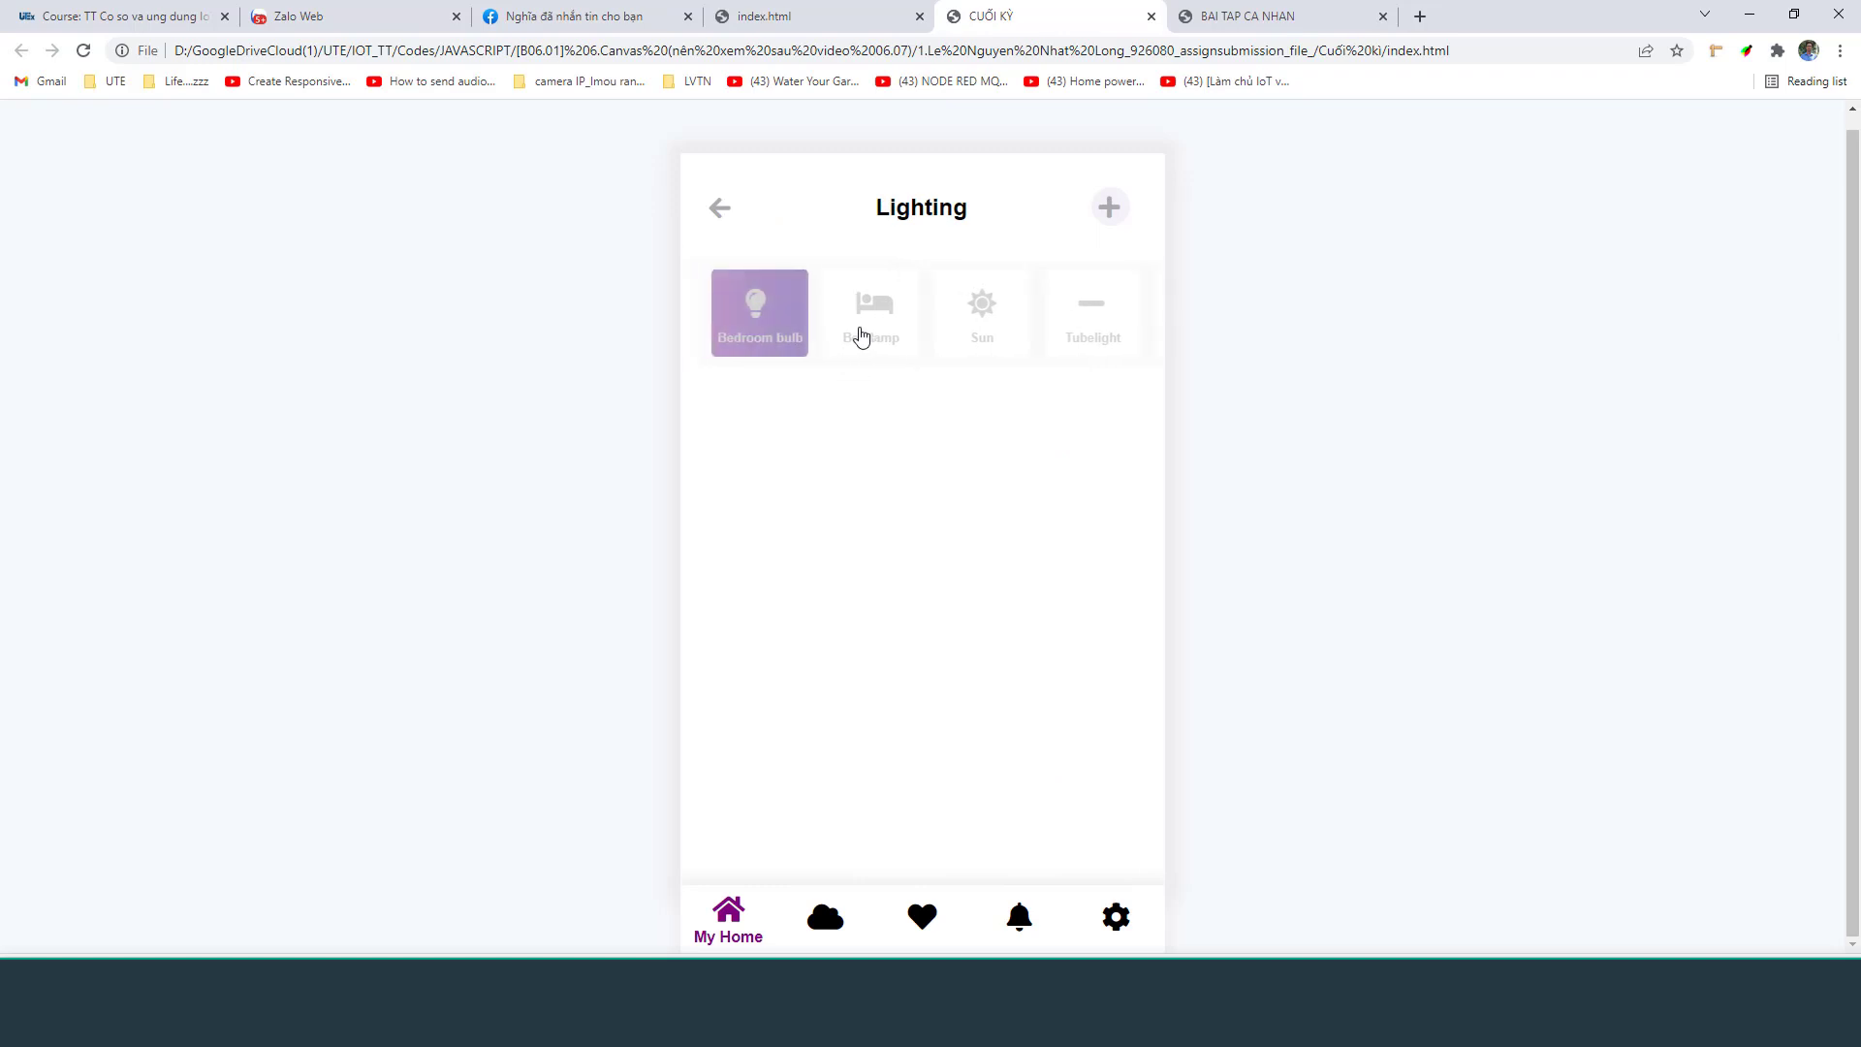
Select the Bed lamp among the lighting devices, turn it off and turn it back on
{"action": "left_click", "coordinate": [1014, 334]}
{"action": "left_click", "coordinate": [1096, 424]}
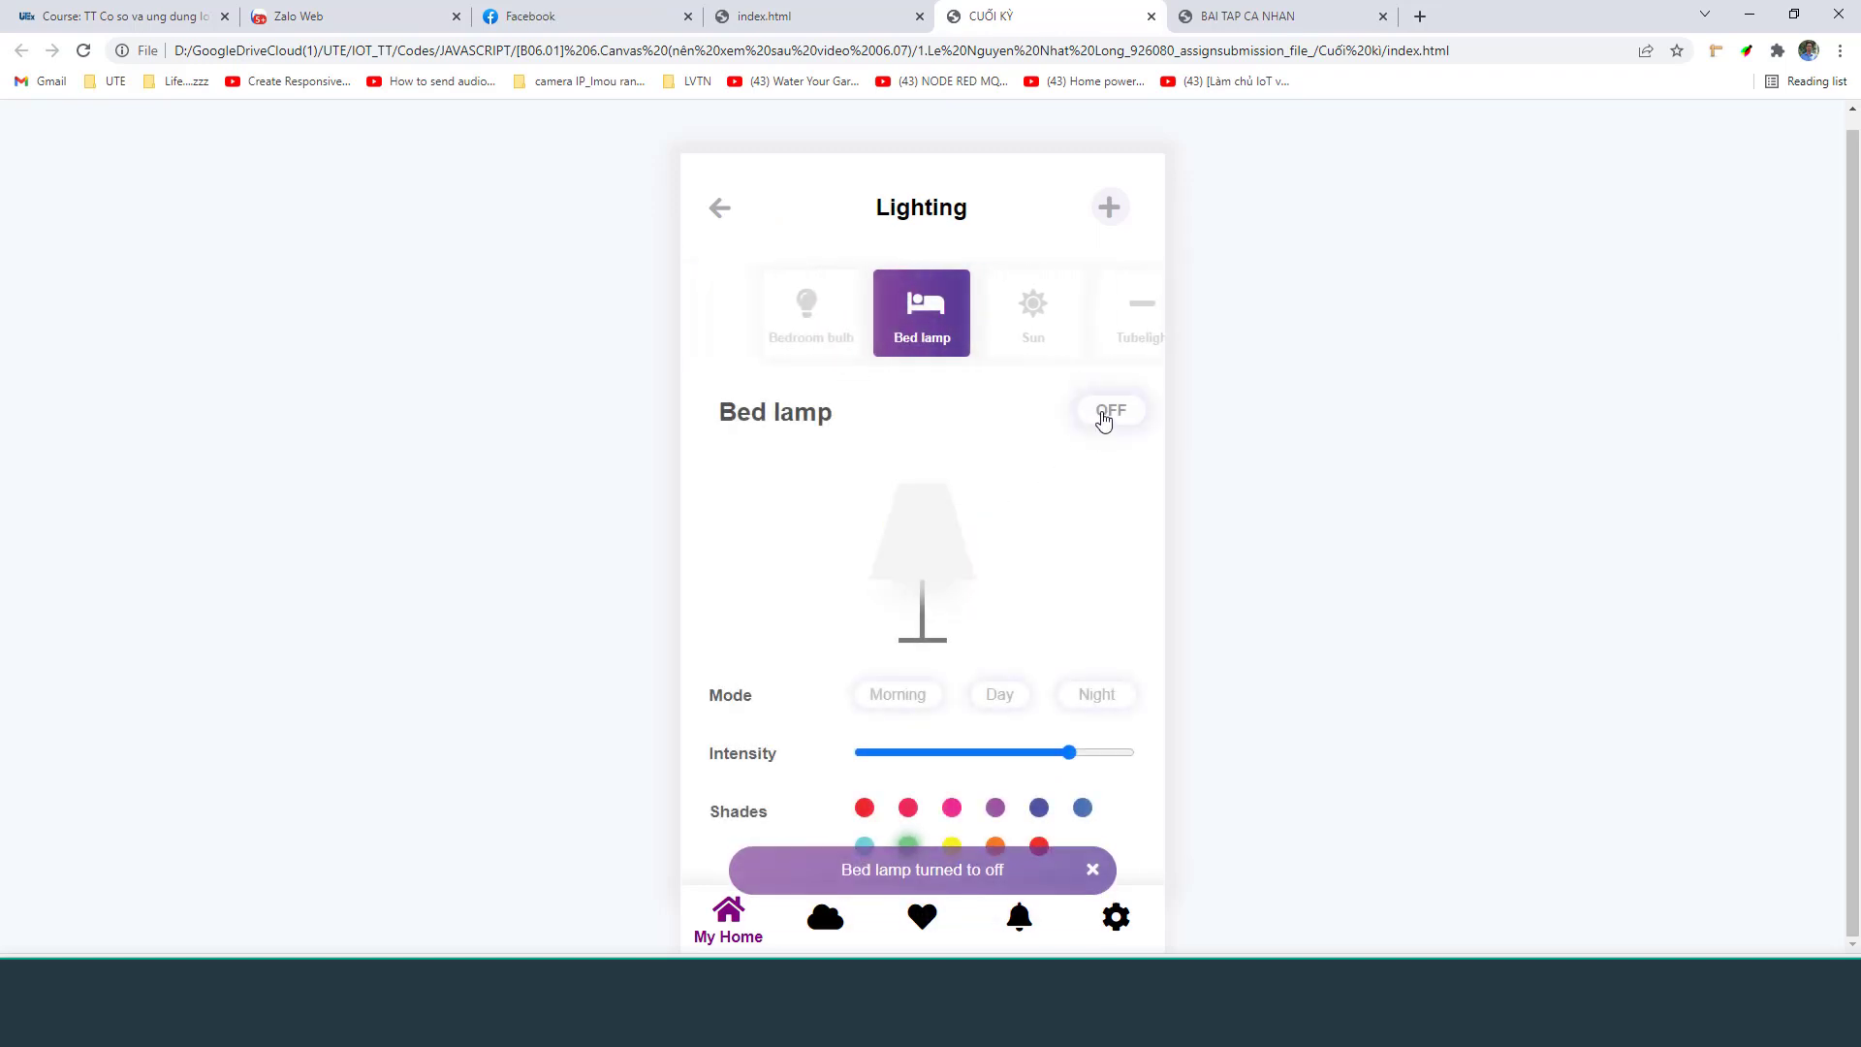
{"action": "left_click", "coordinate": [1101, 411]}
Try the pink shade on the Bed lamp, change it to yellow, and reduce the intensity to about two thirds
{"action": "mouse_move", "coordinate": [1069, 752]}
{"action": "left_mouse_down"}
{"action": "mouse_move", "coordinate": [872, 752]}
{"action": "mouse_move", "coordinate": [1077, 752]}
{"action": "left_mouse_up"}
{"action": "left_click", "coordinate": [1095, 848]}
{"action": "left_click", "coordinate": [951, 810]}
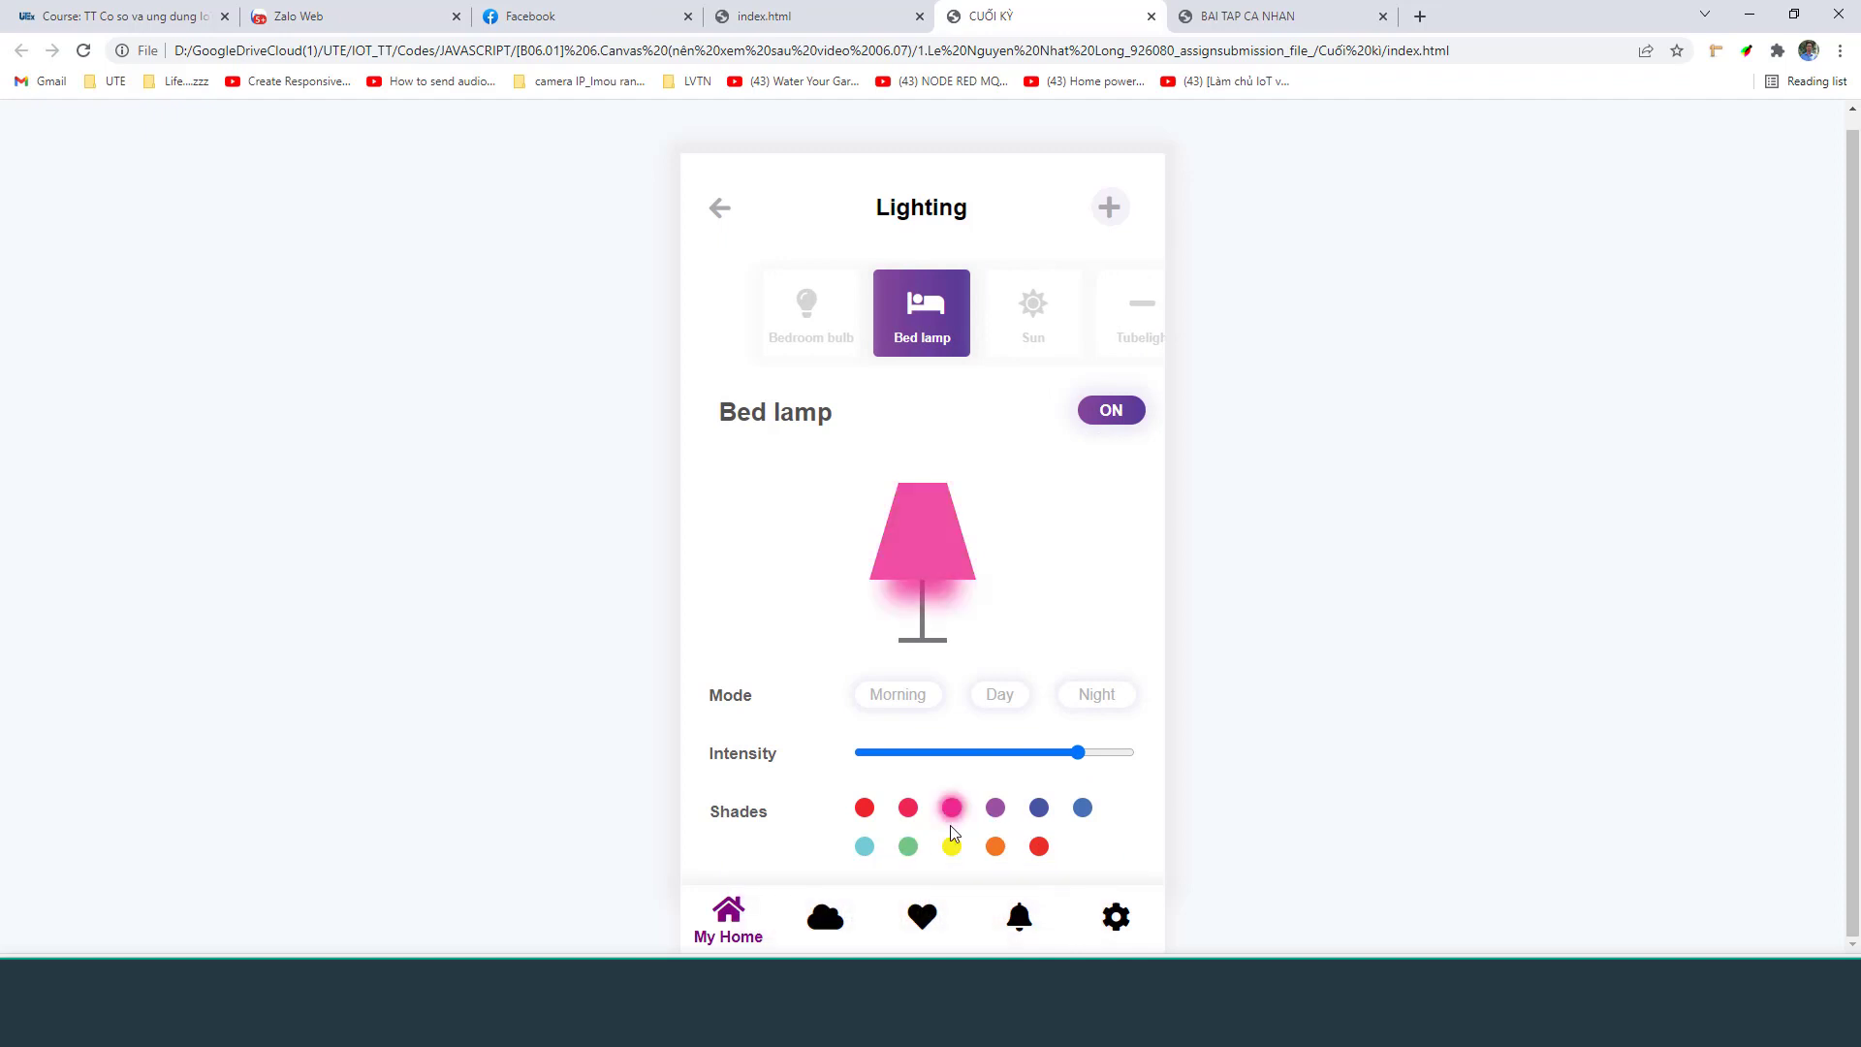
{"action": "left_click", "coordinate": [955, 845]}
{"action": "left_click_drag", "start_coordinate": [1077, 752], "coordinate": [1032, 752]}
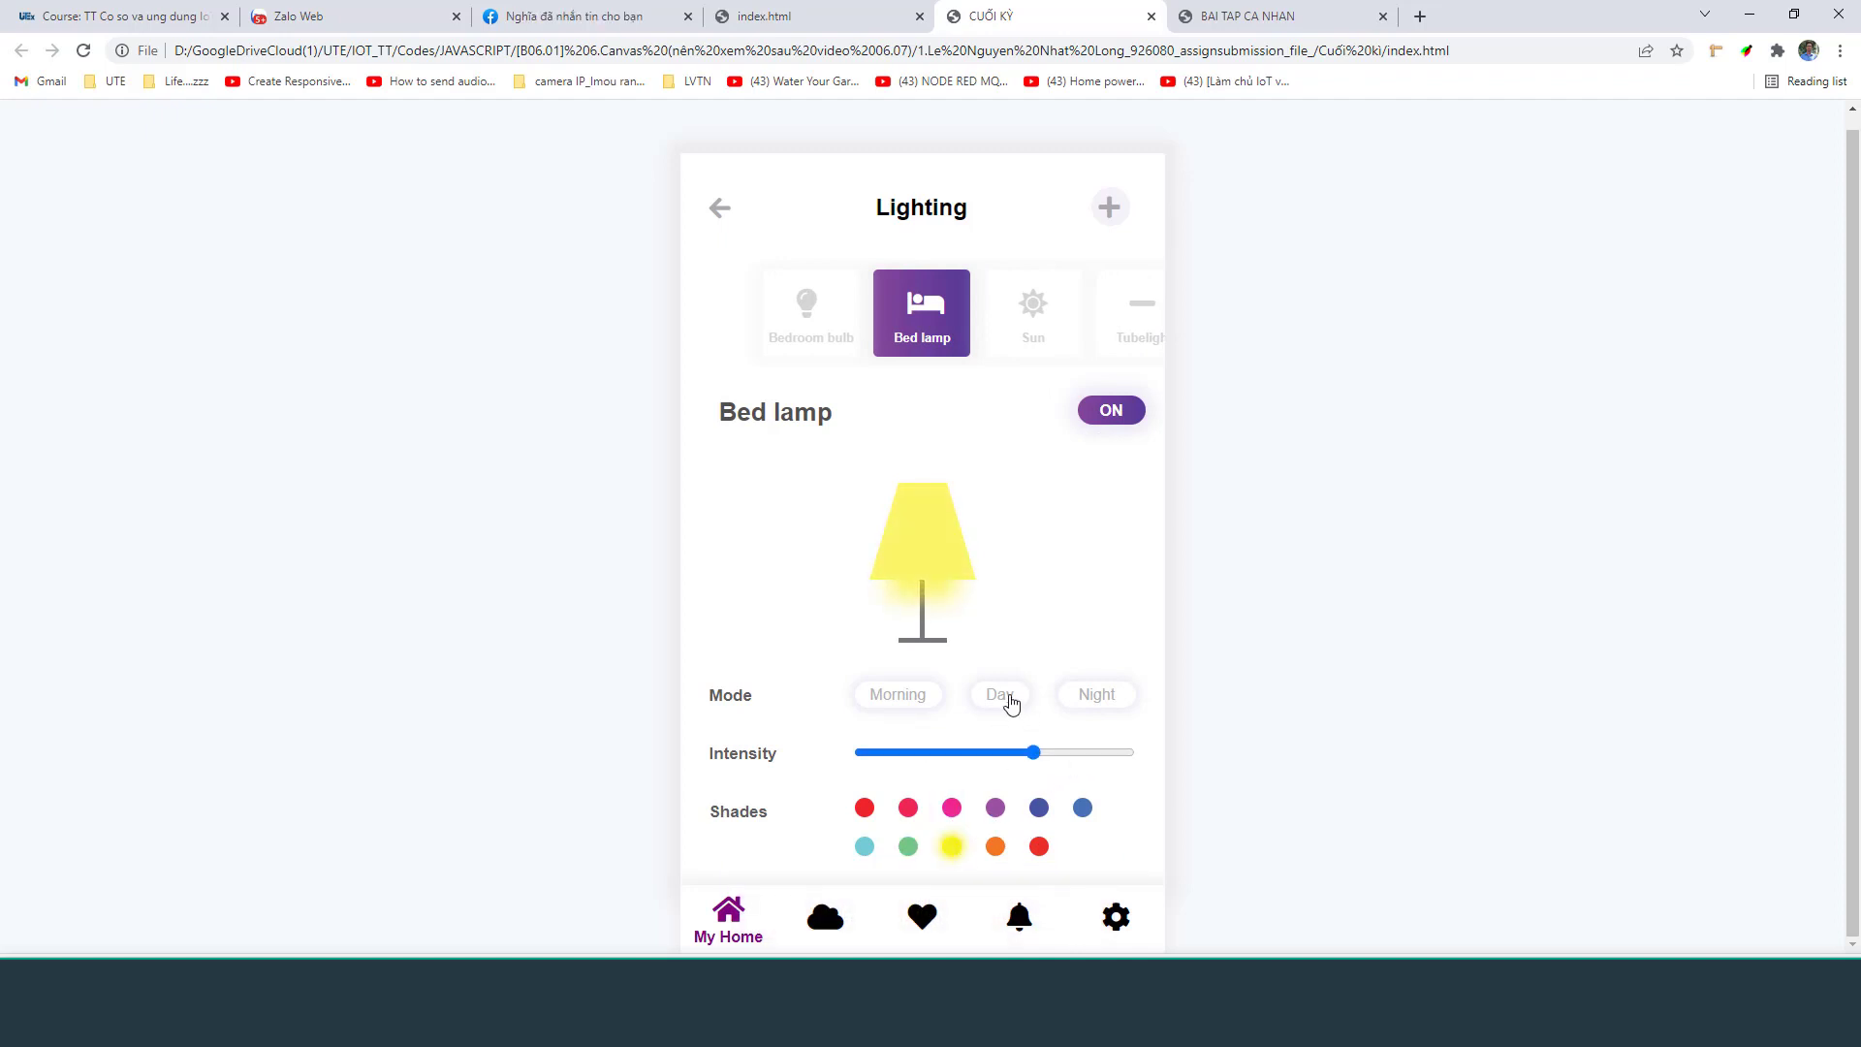
Cycle the Bed lamp through Day and Night modes, set it to Morning, and dismiss the notification
{"action": "left_click", "coordinate": [1006, 698]}
{"action": "left_click", "coordinate": [1087, 698]}
{"action": "left_click", "coordinate": [903, 696]}
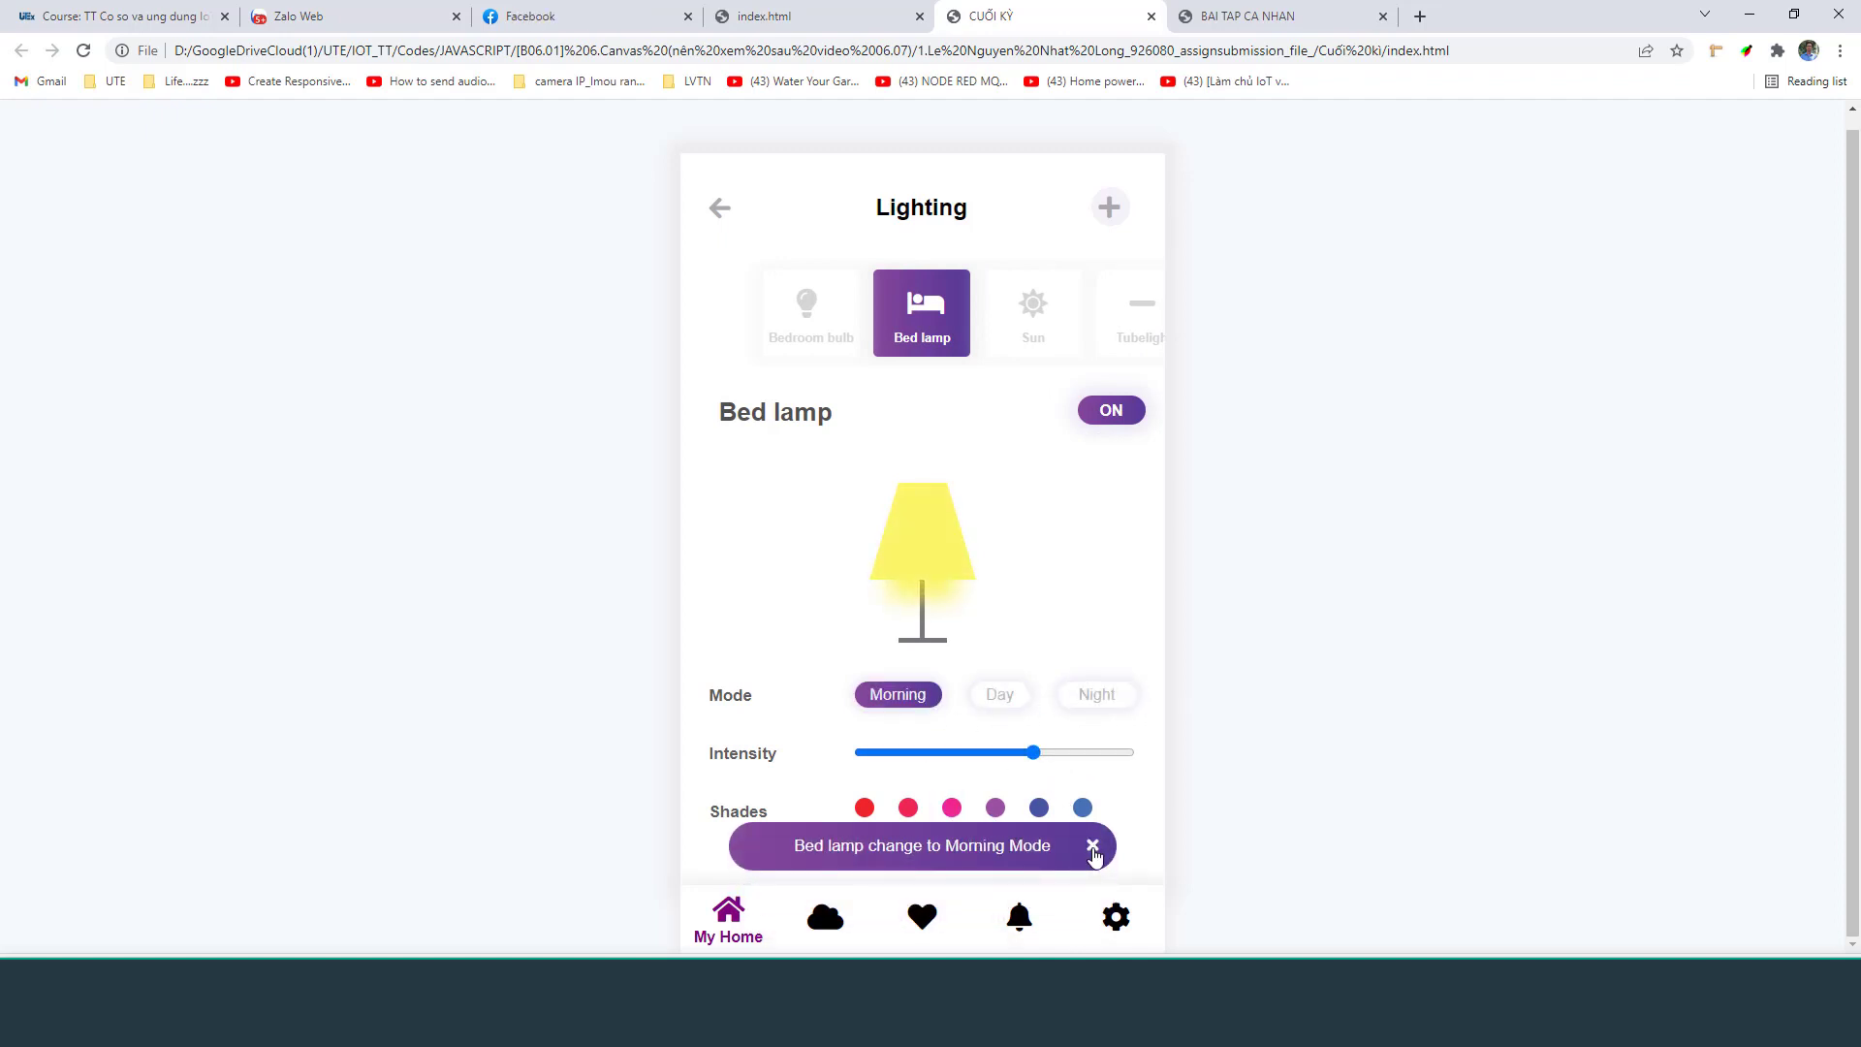
{"action": "left_click", "coordinate": [1093, 846]}
Reduce the Bed lamp's intensity to slightly above half and set its shade to the first red
{"action": "left_click_drag", "start_coordinate": [1033, 752], "coordinate": [1013, 809]}
{"action": "left_click", "coordinate": [908, 808]}
{"action": "left_click", "coordinate": [864, 808]}
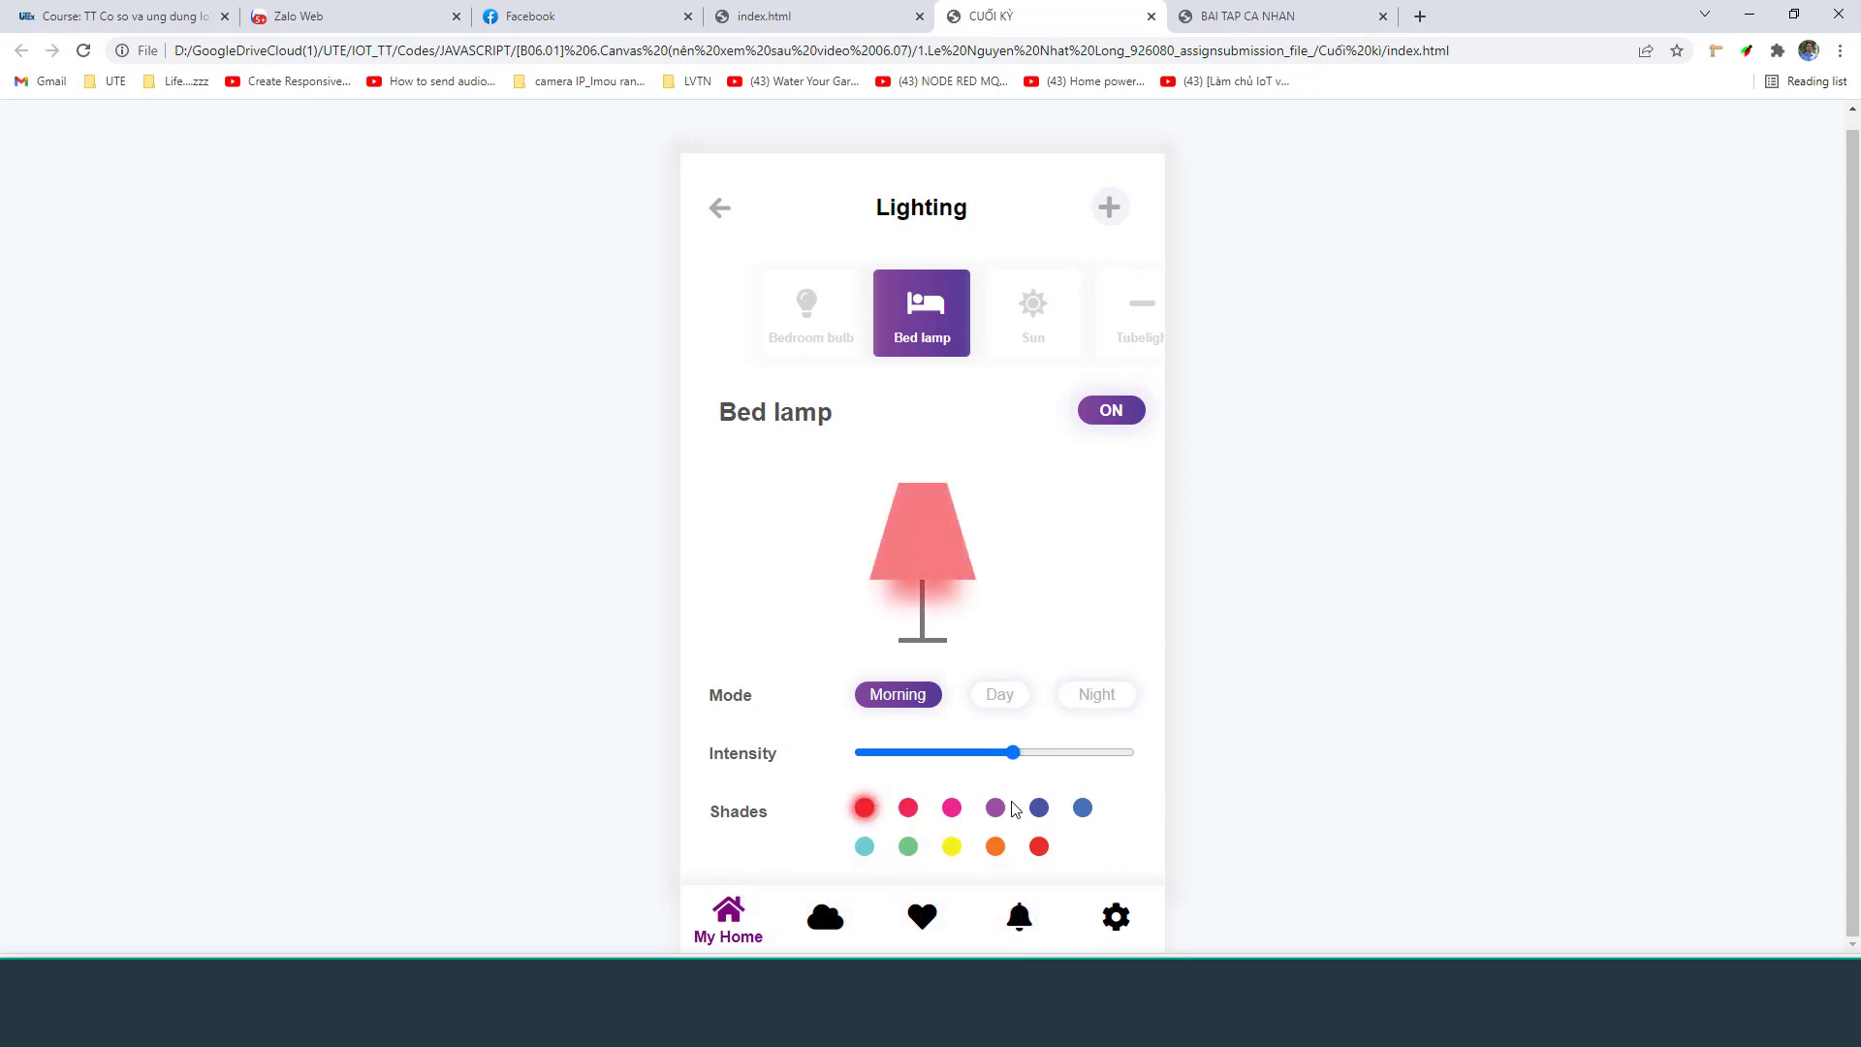
Set the Bed lamp's shade to the blue at the end of the first row and return to the Bedroom categories
{"action": "left_click", "coordinate": [1080, 809]}
{"action": "left_click", "coordinate": [722, 225]}
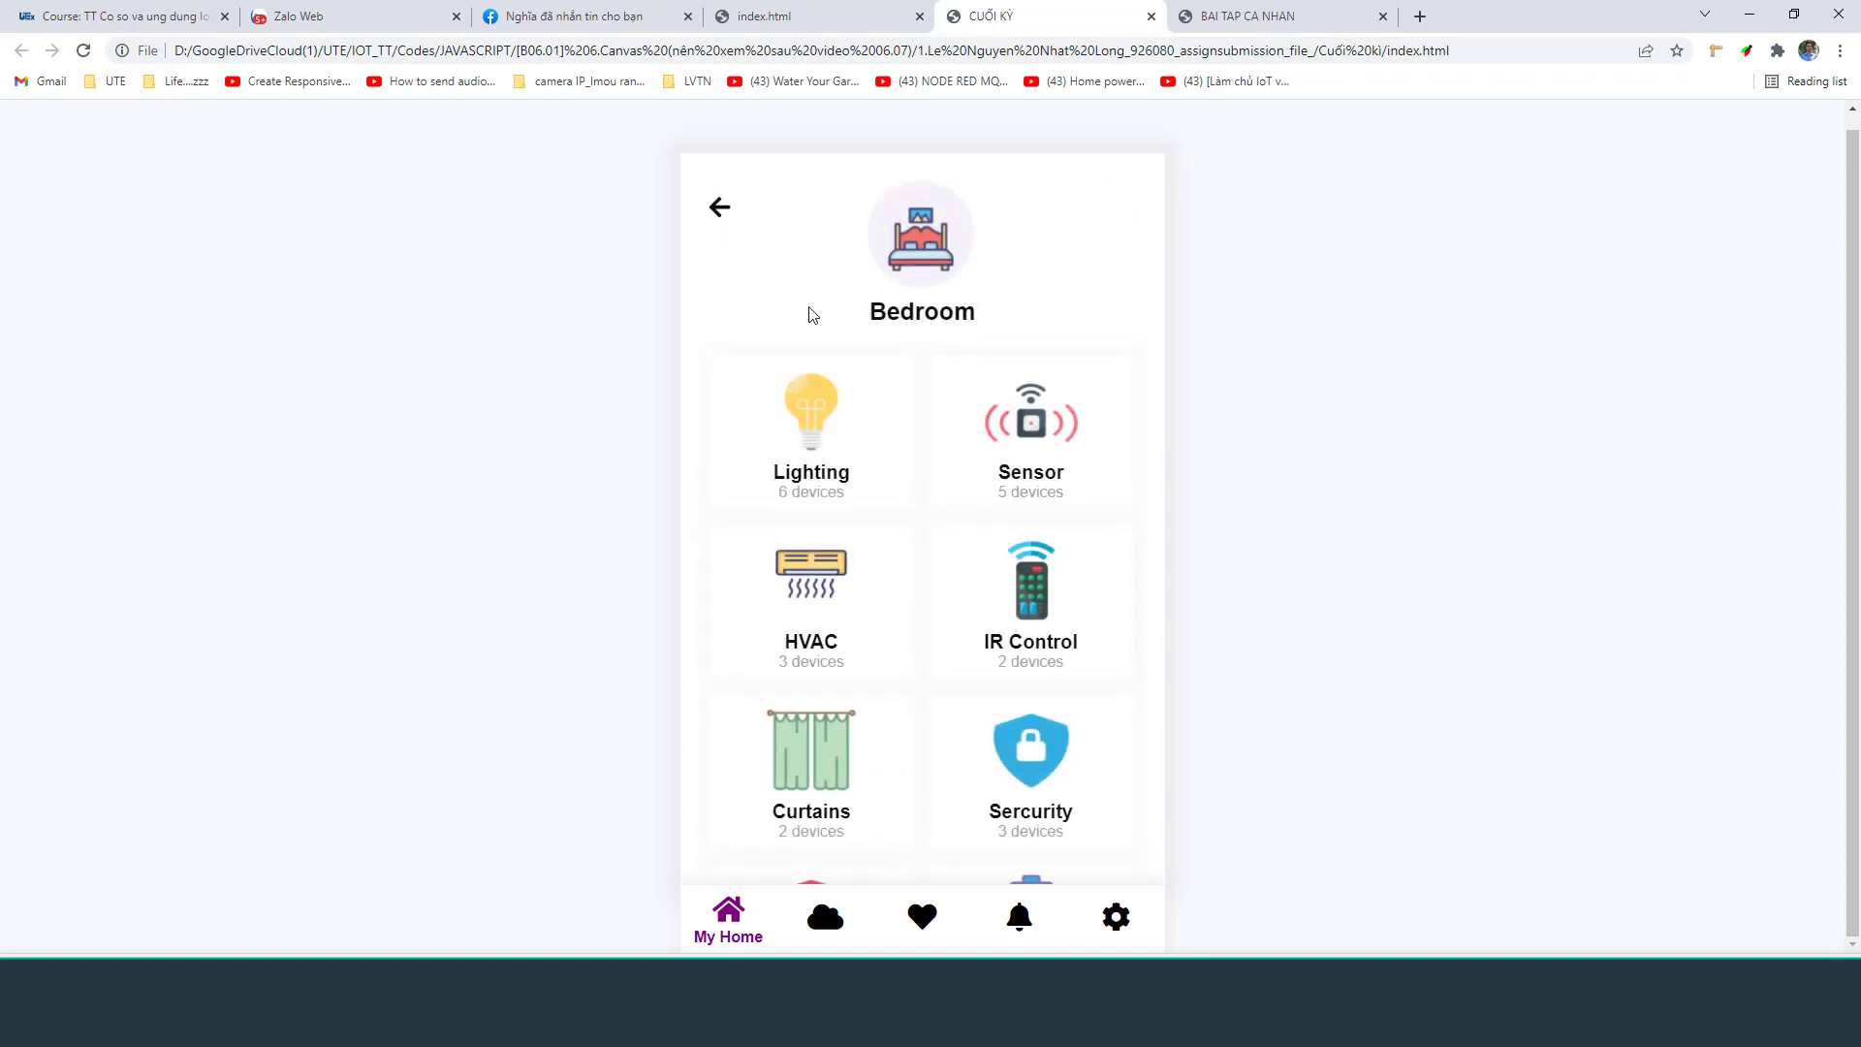
{"action": "left_click", "coordinate": [877, 411]}
{"action": "left_click", "coordinate": [721, 214]}
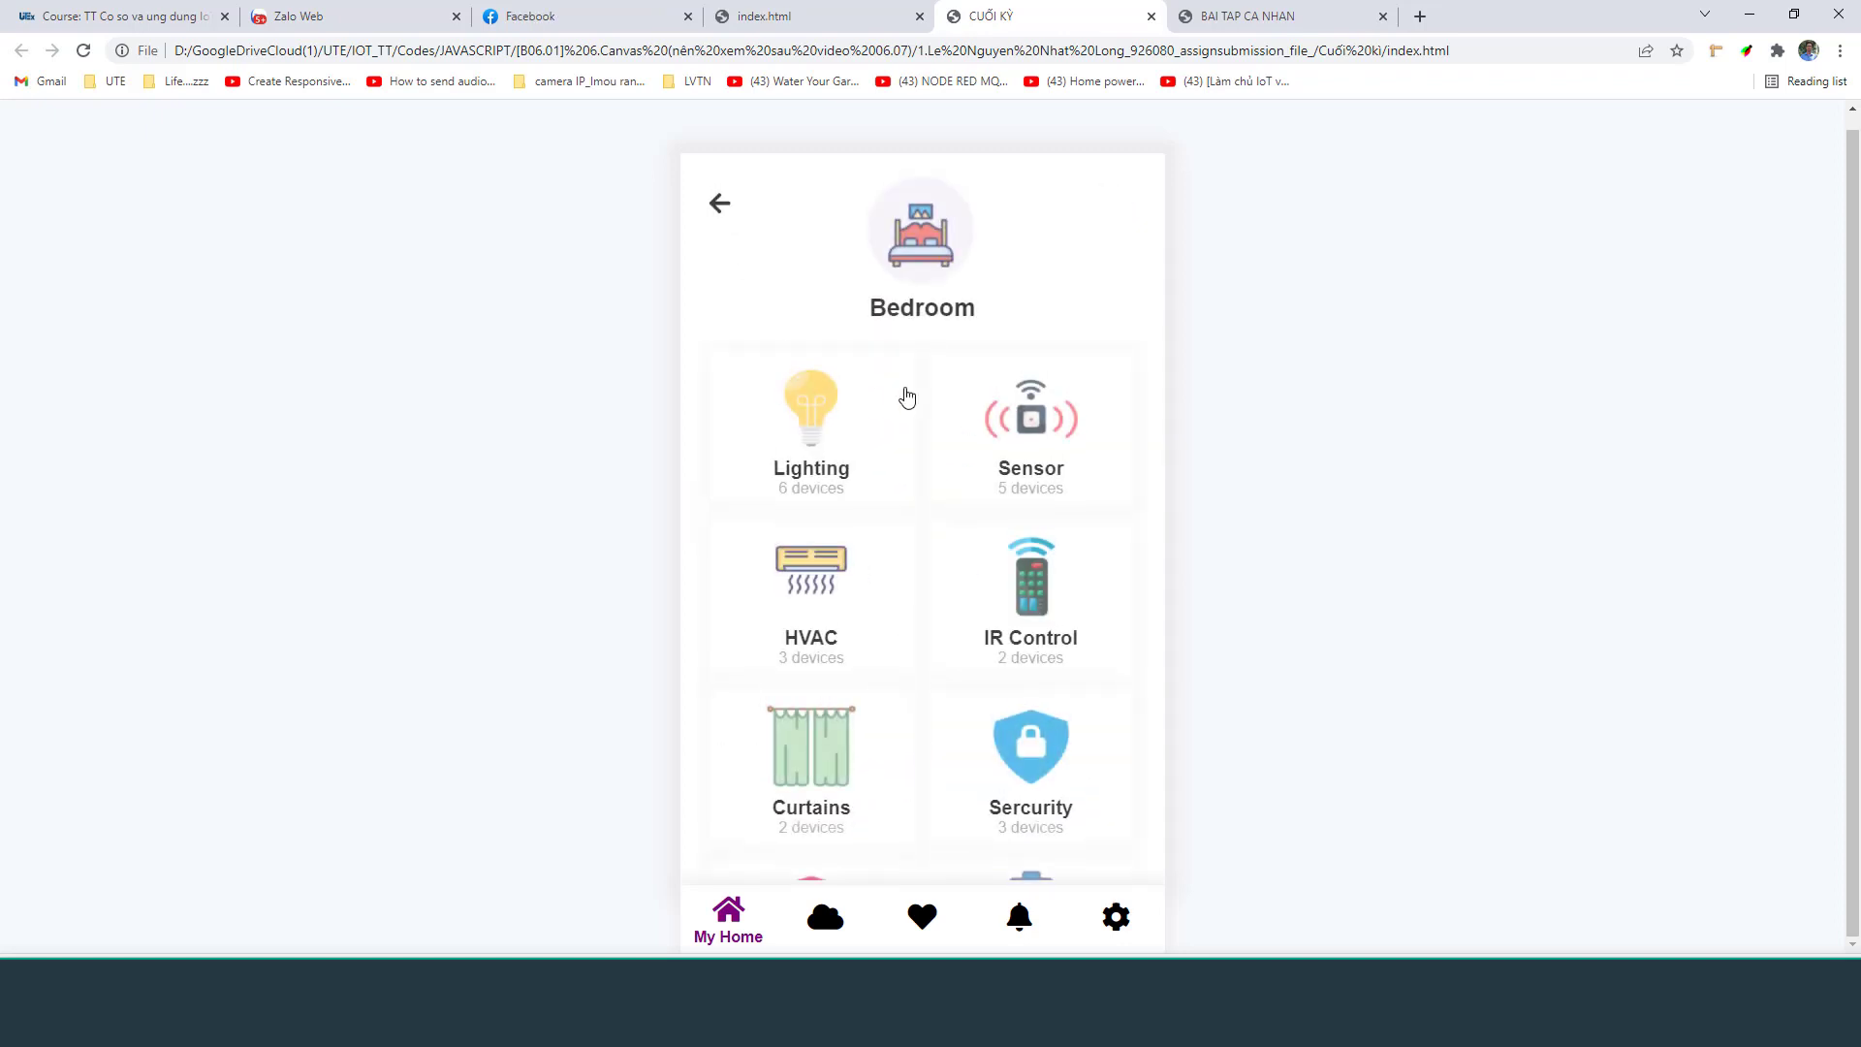
Turn on the bedroom's Temperature Sensor, set the temperature to 34 °C, the upper threshold to 15 °C and the lower threshold to 1 °C
{"action": "left_click", "coordinate": [1008, 438]}
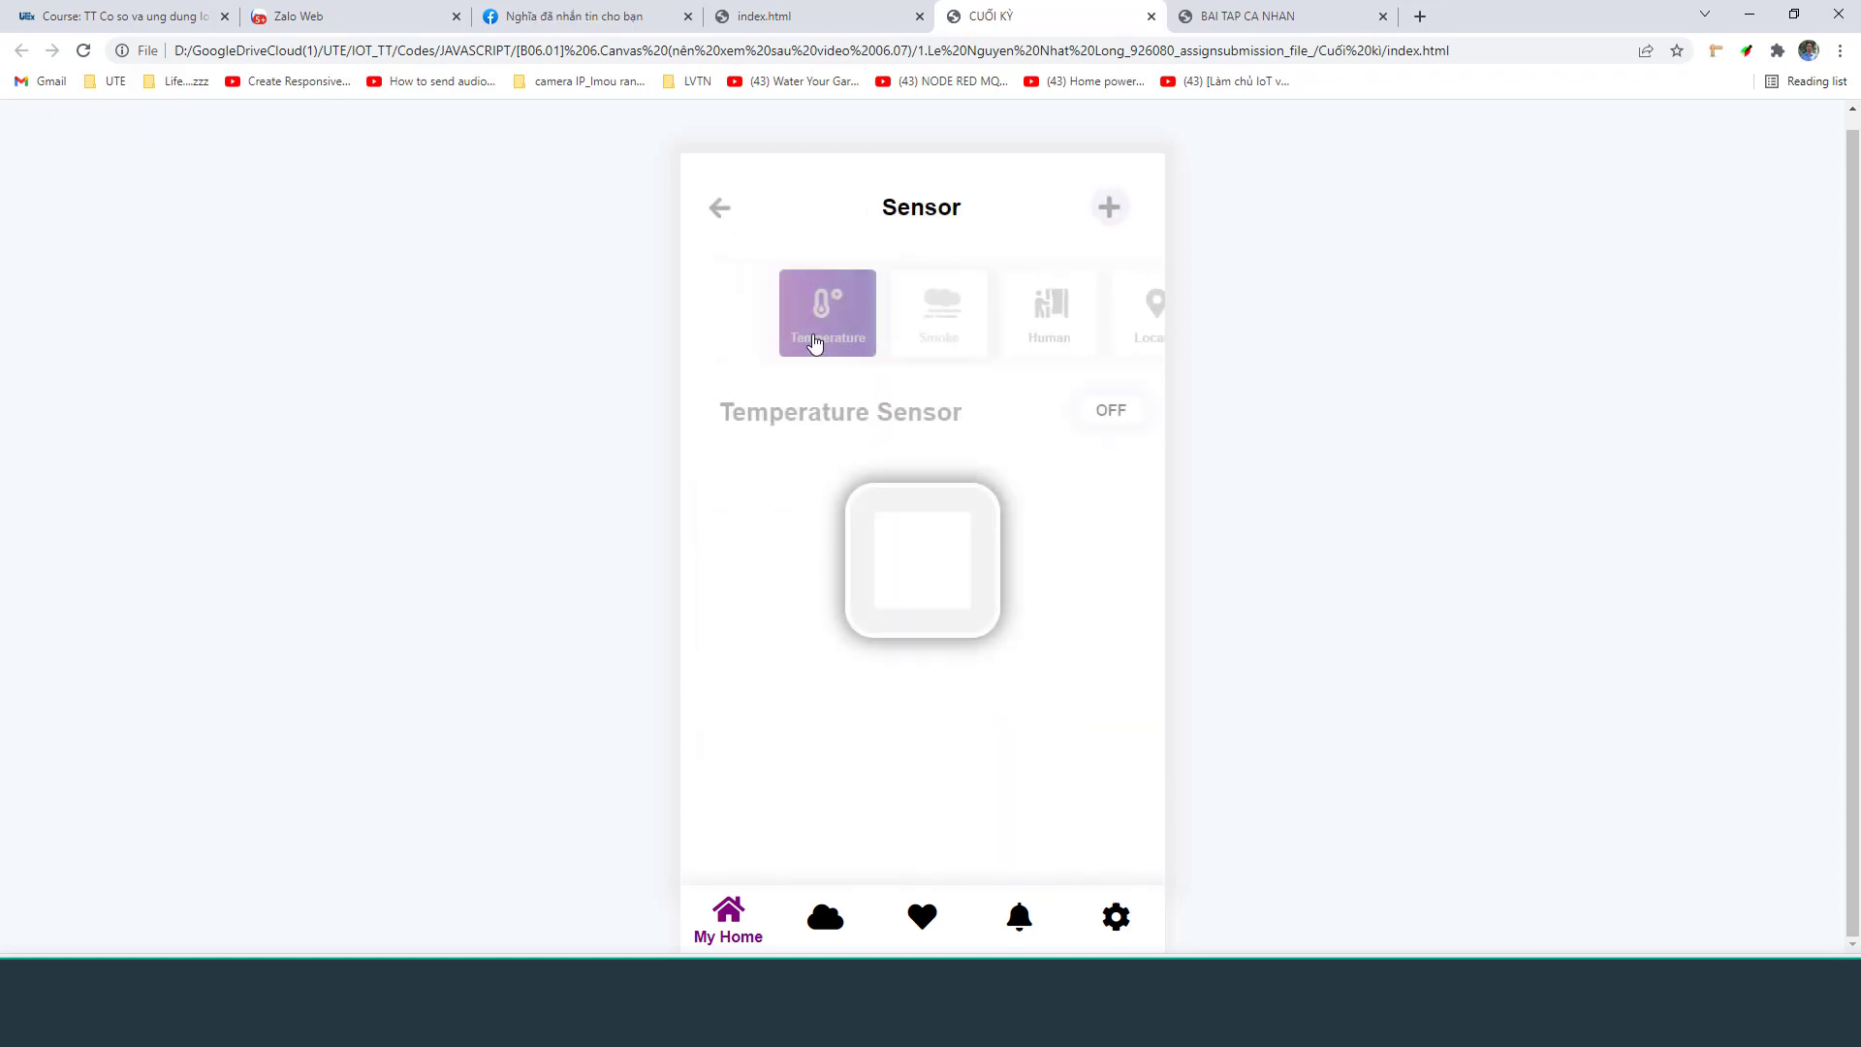
{"action": "left_click", "coordinate": [1105, 411]}
{"action": "left_click_drag", "start_coordinate": [1021, 768], "coordinate": [980, 768]}
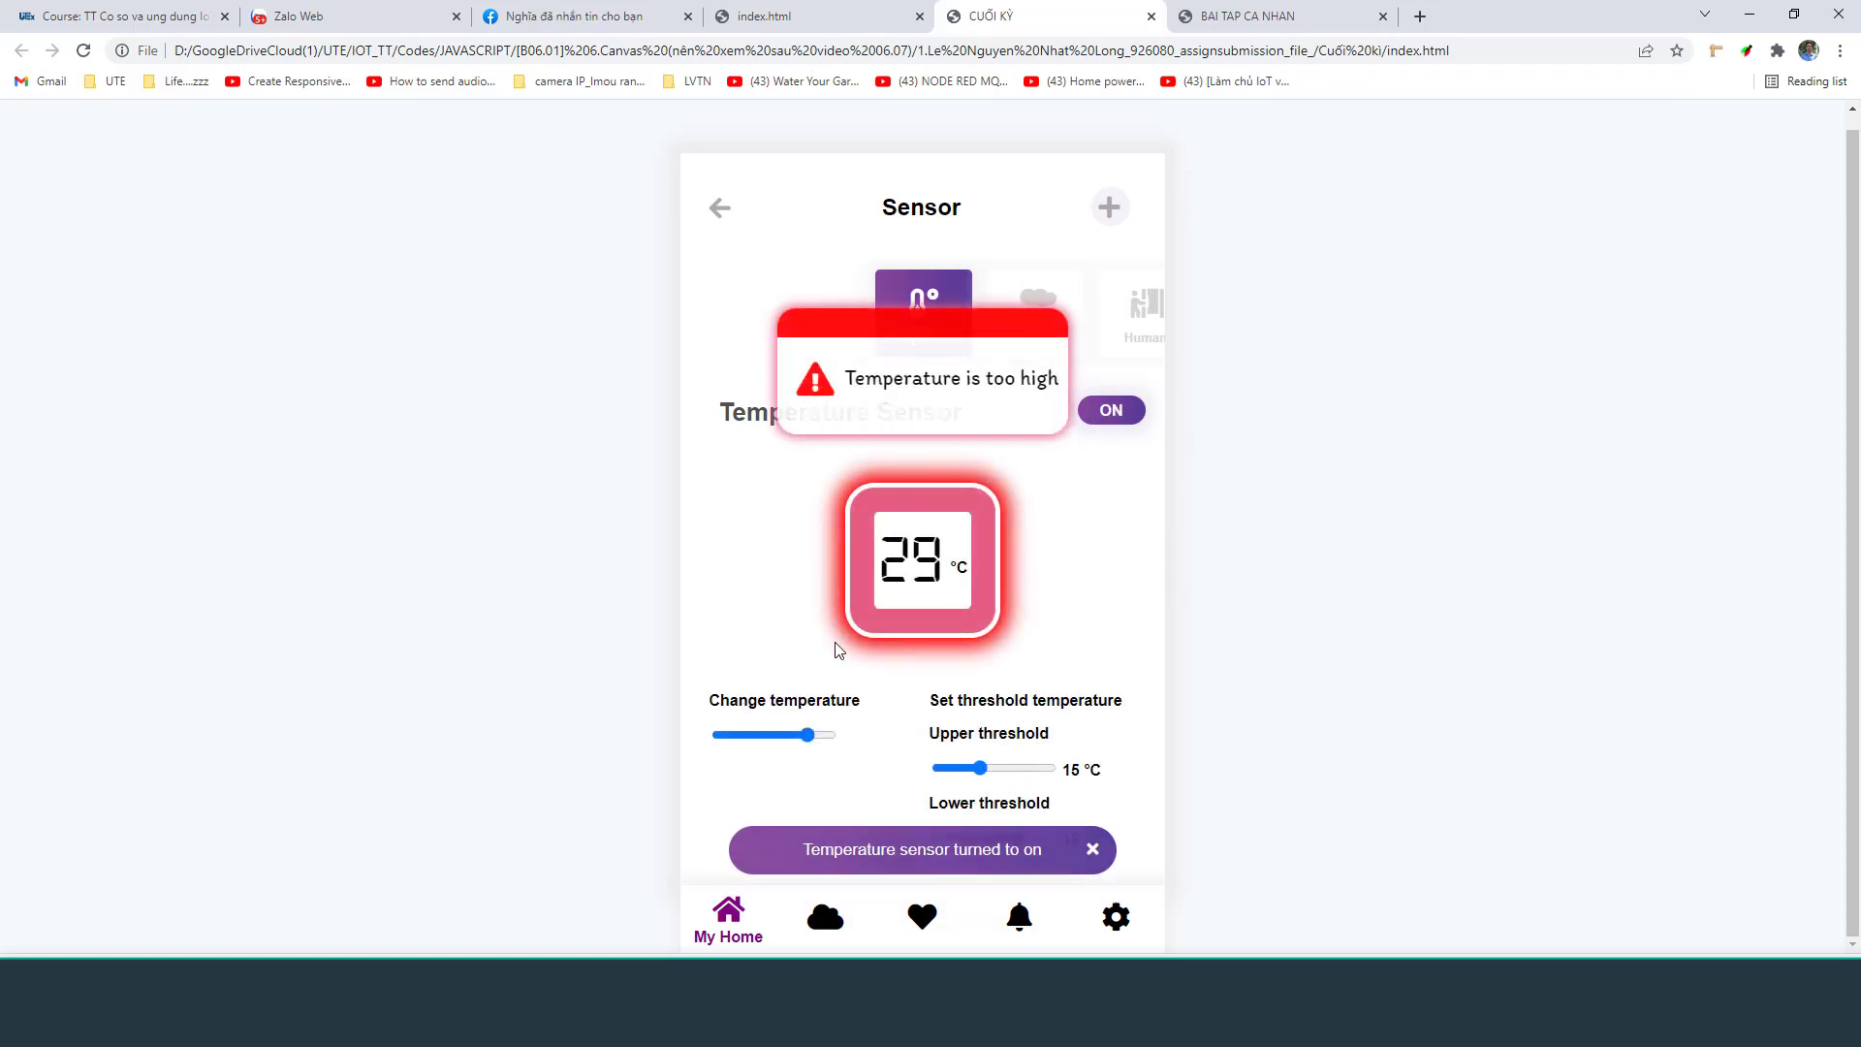
{"action": "left_click_drag", "start_coordinate": [808, 734], "coordinate": [817, 734]}
{"action": "left_click_drag", "start_coordinate": [1016, 840], "coordinate": [969, 839]}
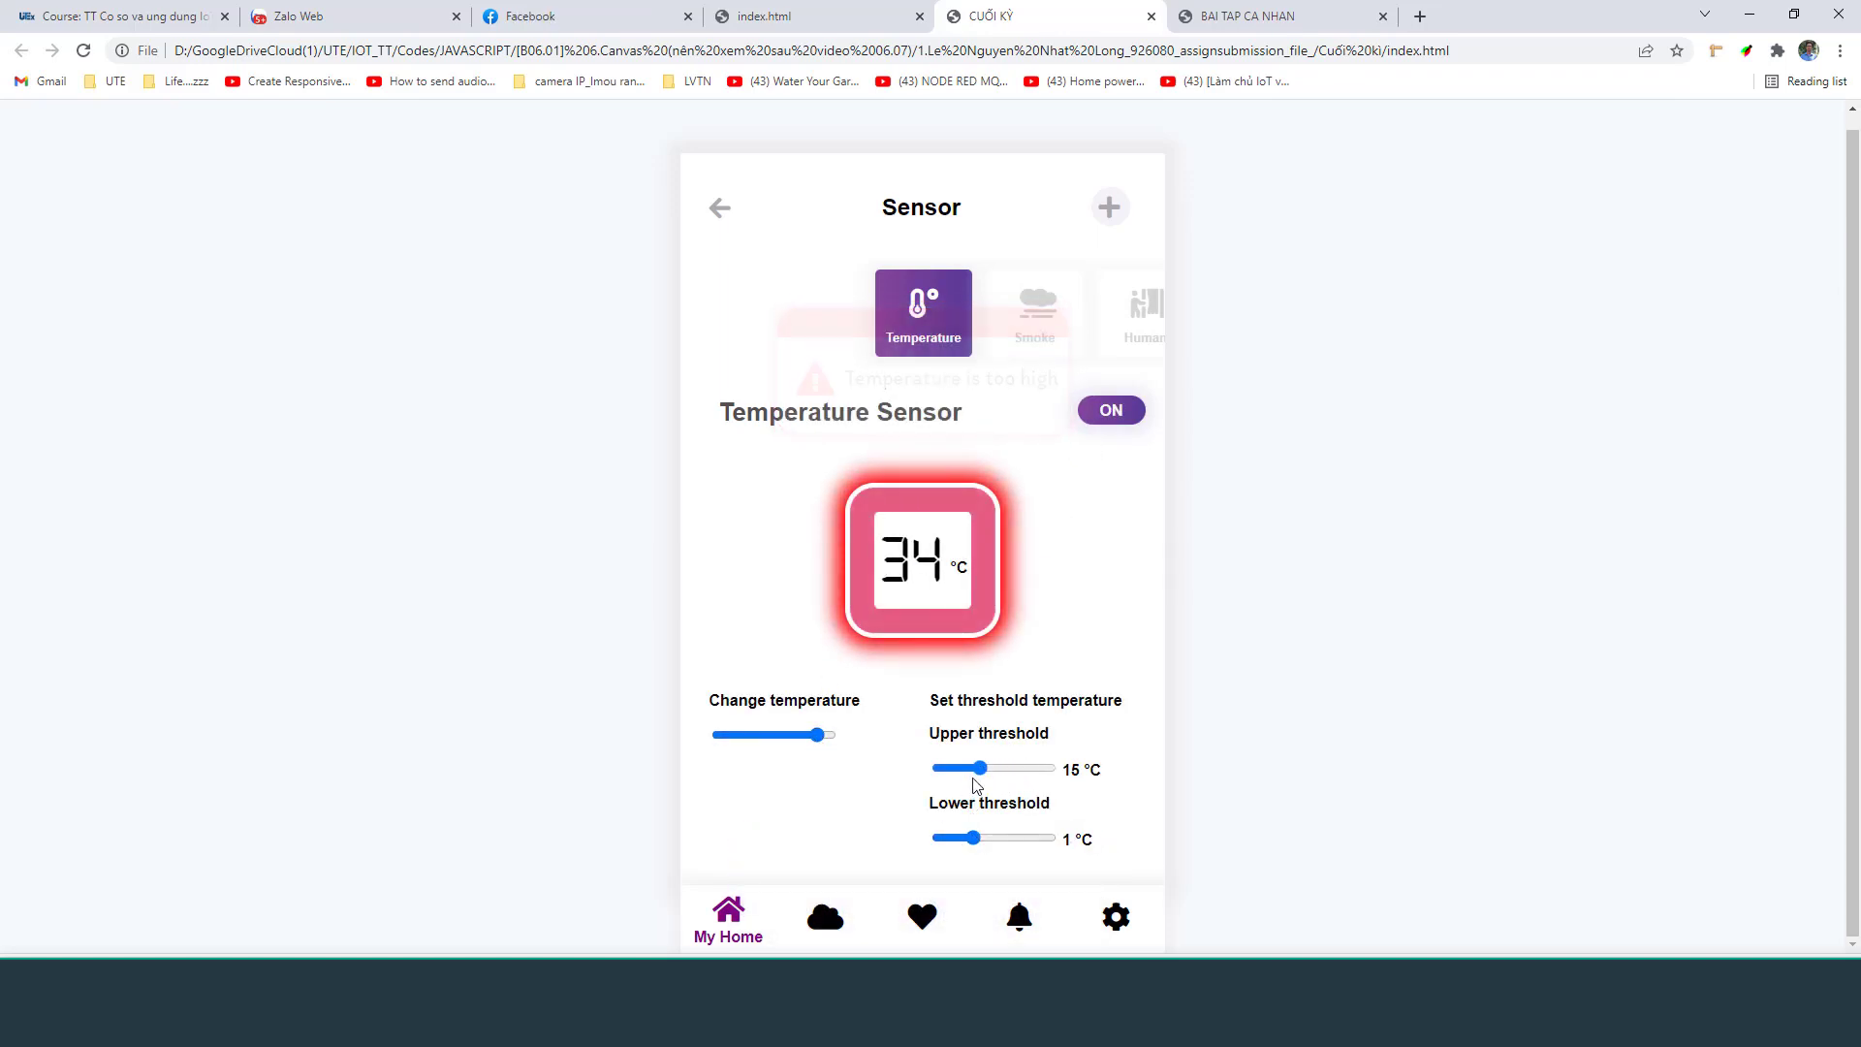
Try a higher upper threshold on the Temperature Sensor, set the lower threshold to 13 °C, and reduce the upper threshold to 10 °C
{"action": "left_click_drag", "start_coordinate": [980, 767], "coordinate": [1038, 767]}
{"action": "left_click_drag", "start_coordinate": [969, 839], "coordinate": [1011, 839]}
{"action": "left_click_drag", "start_coordinate": [1038, 768], "coordinate": [966, 767]}
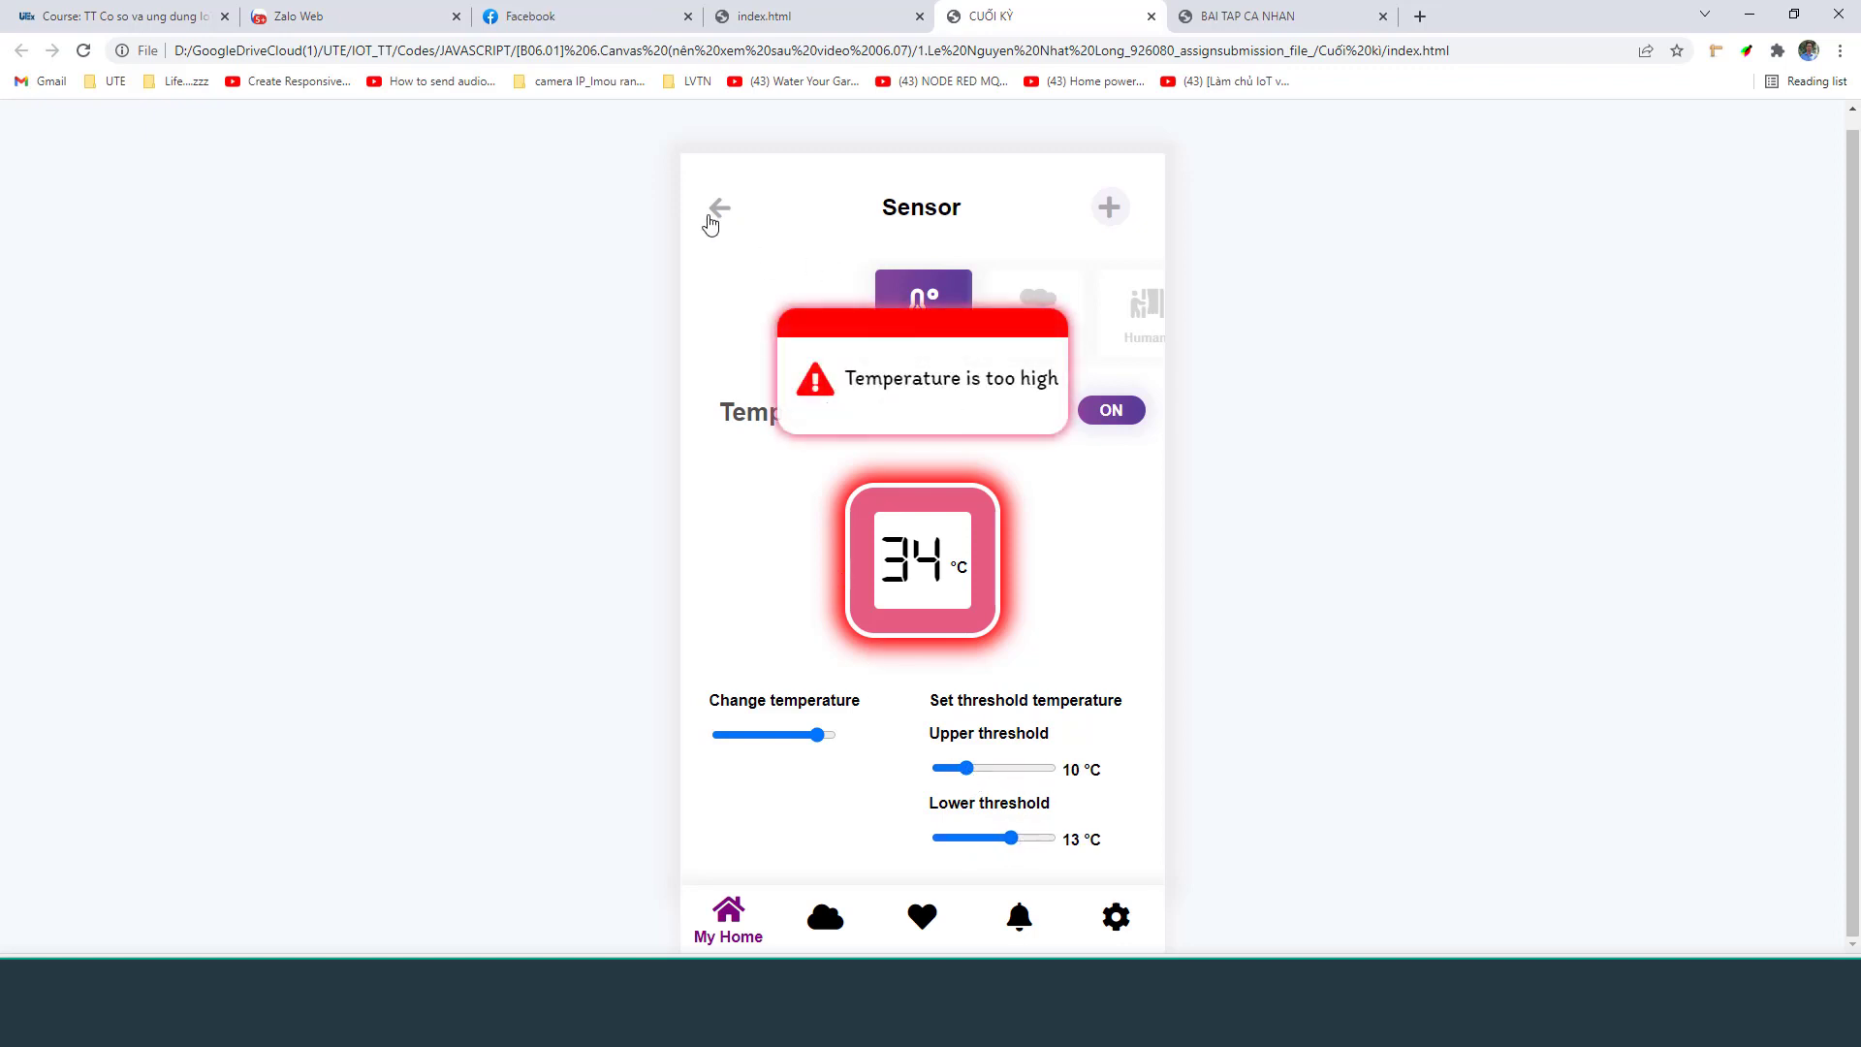
Leave the Sensor page, reopen it to turn the Temperature Sensor off, and return to the Bedroom categories
{"action": "left_click", "coordinate": [716, 218]}
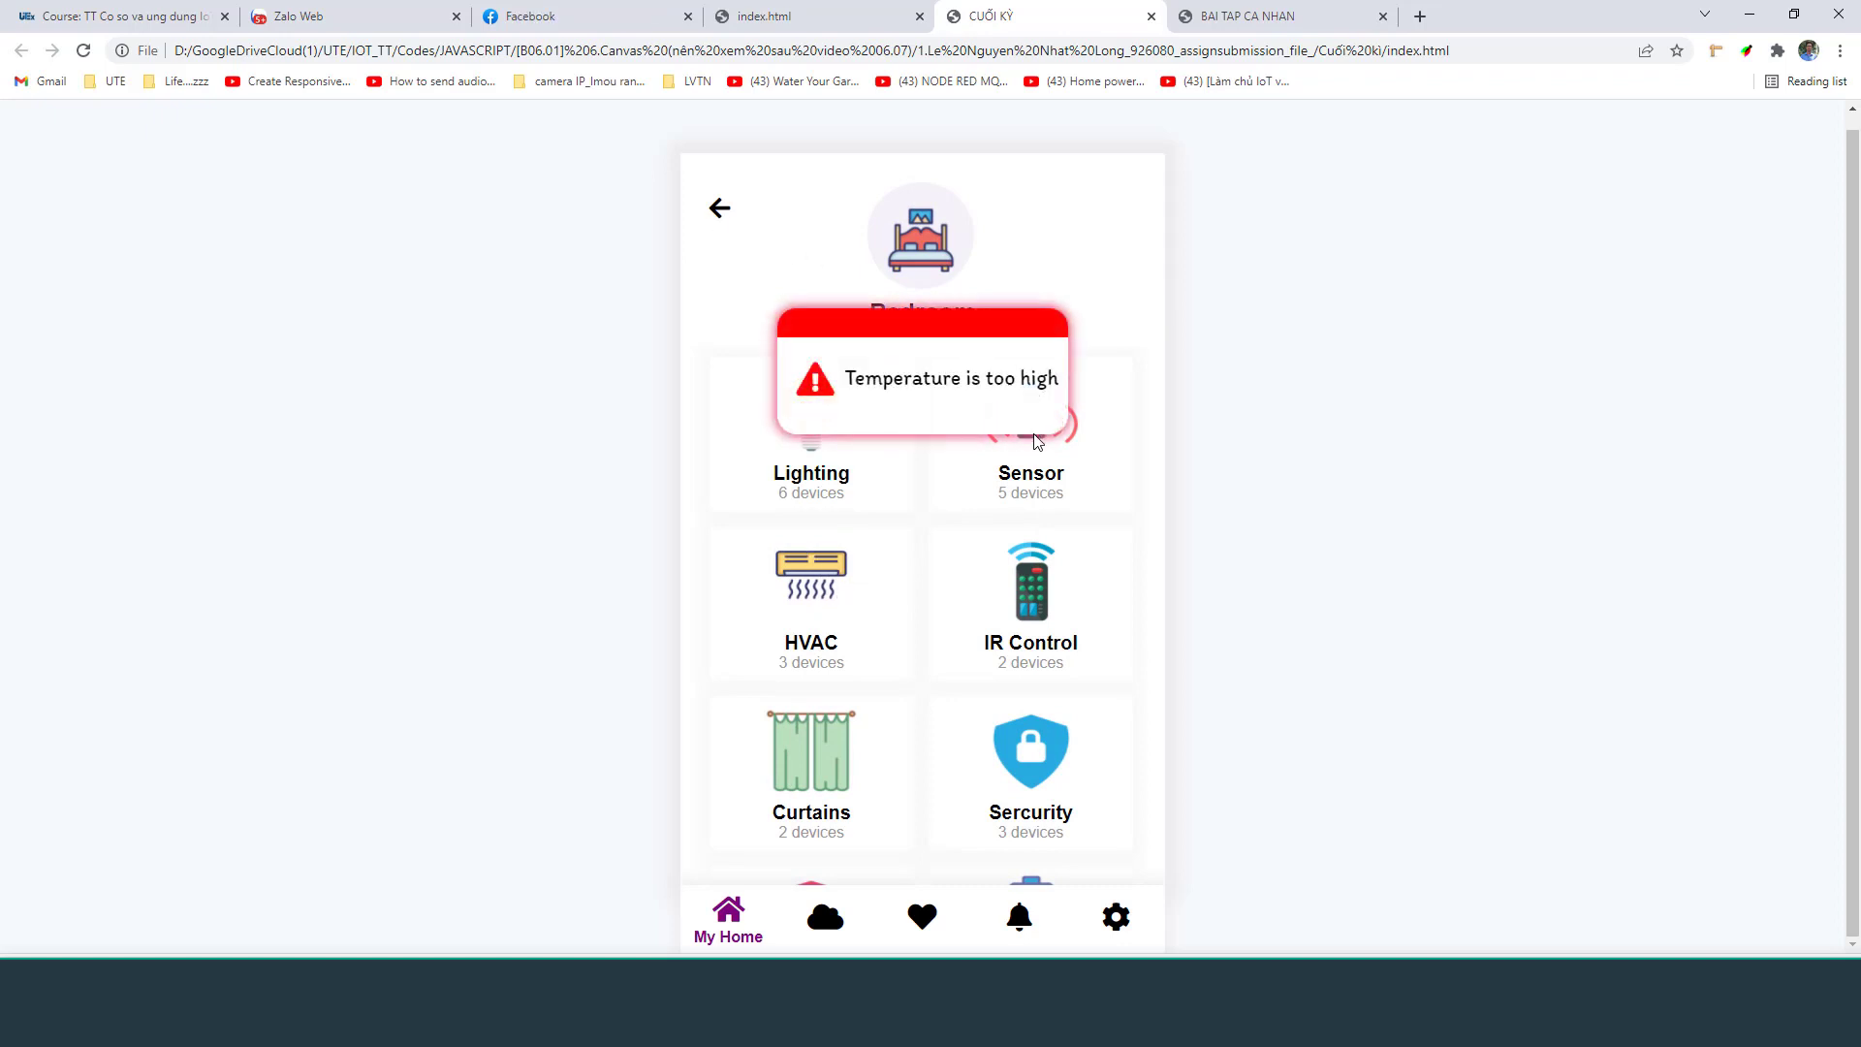
{"action": "left_click", "coordinate": [1059, 473]}
{"action": "left_click", "coordinate": [1095, 409]}
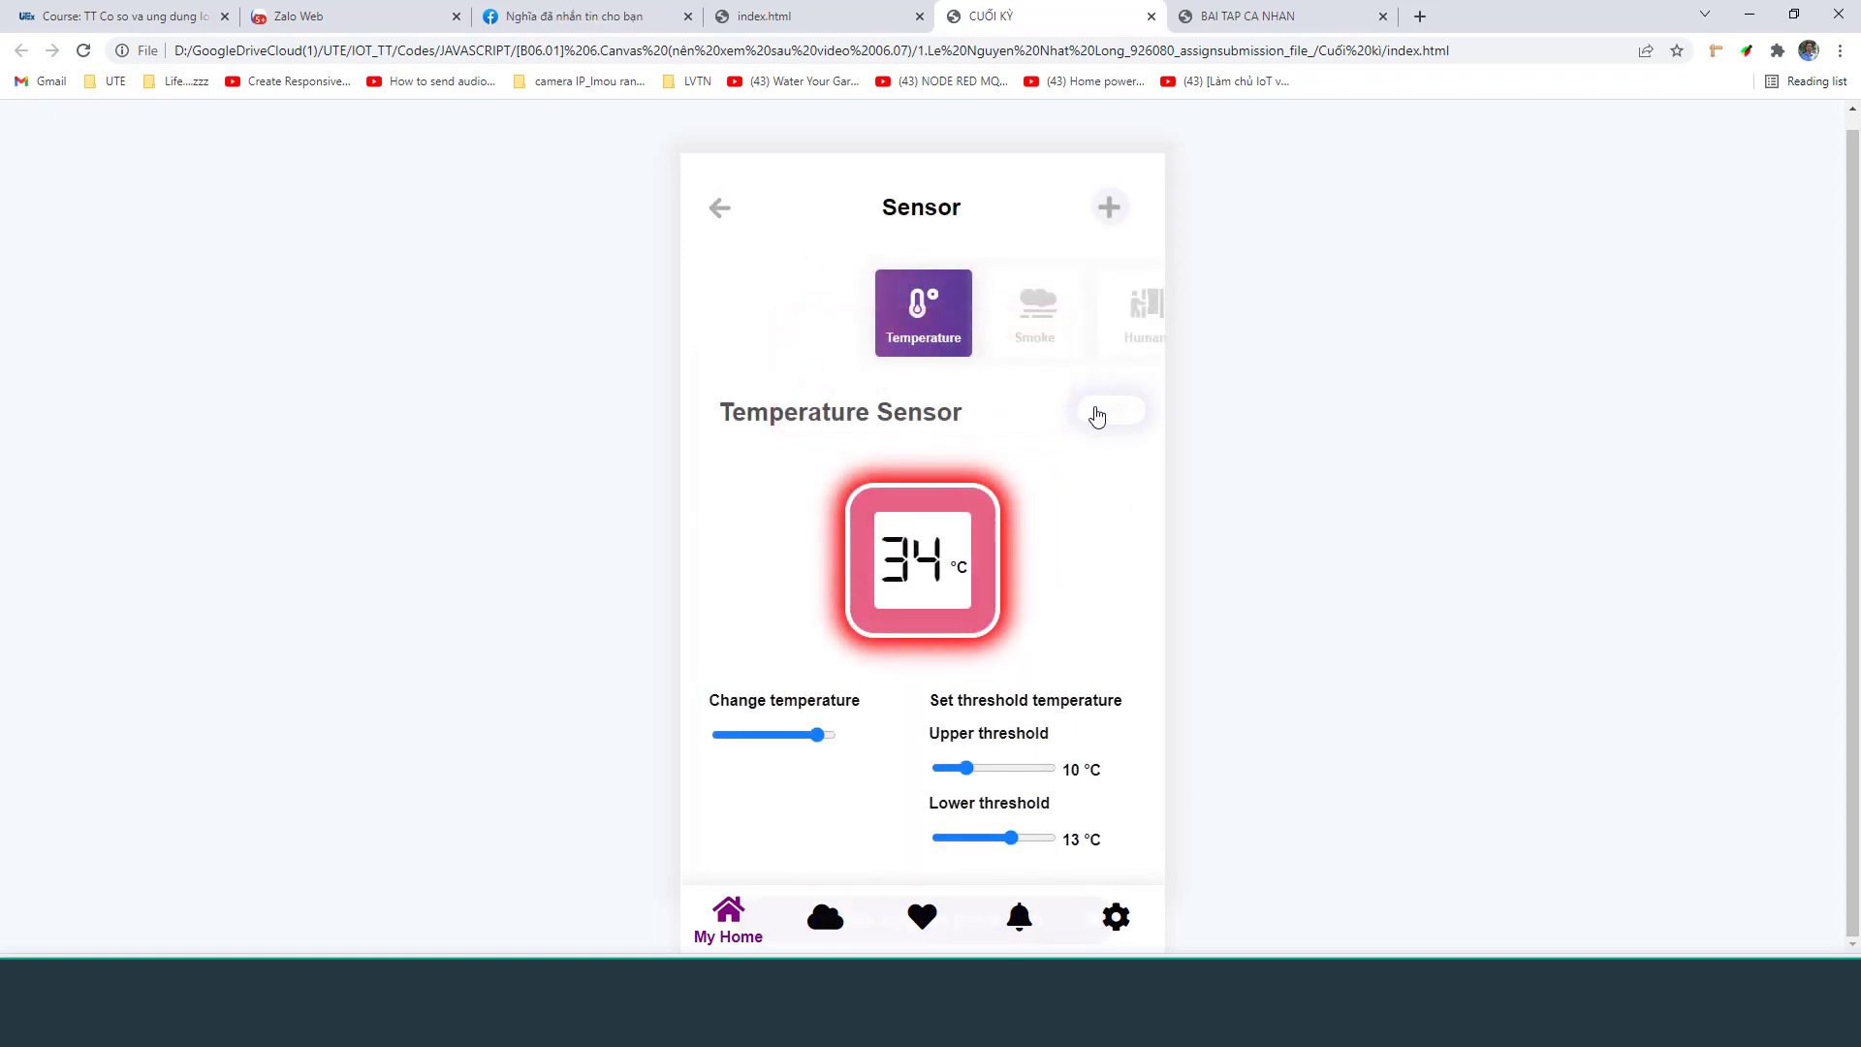
{"action": "left_click", "coordinate": [717, 207]}
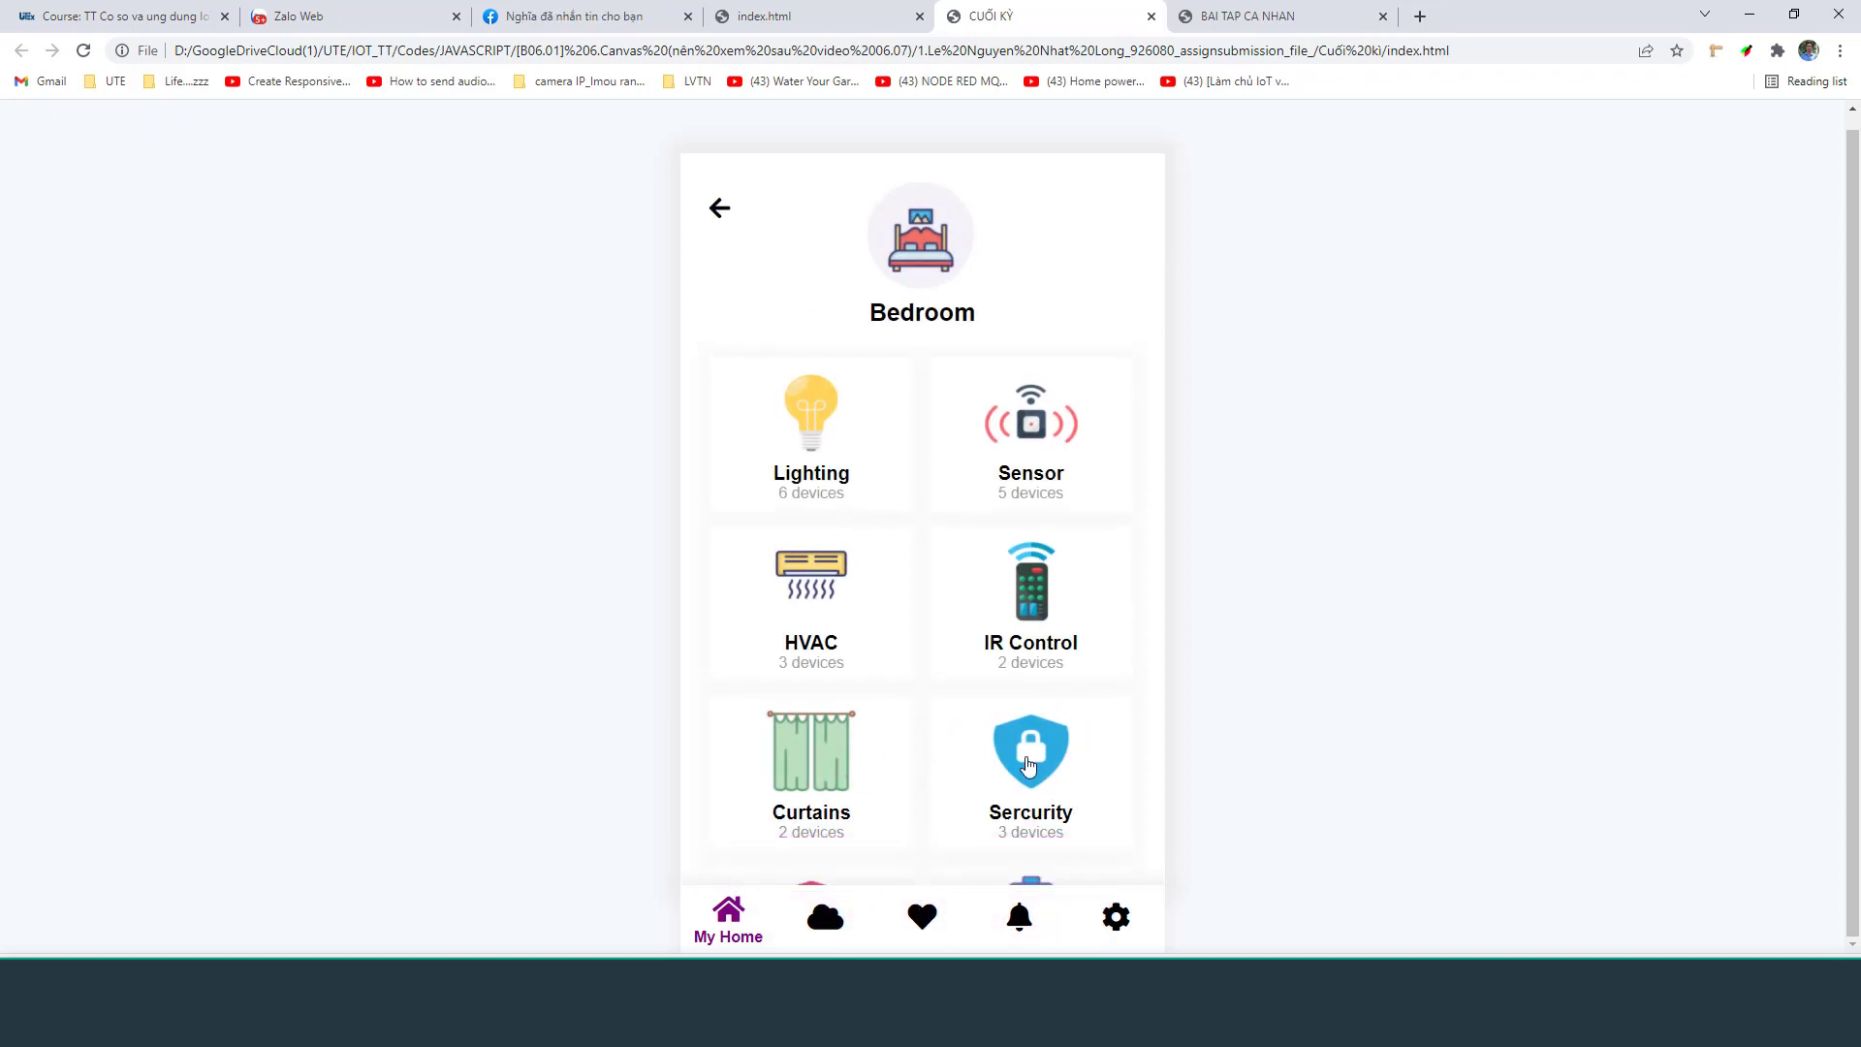
Look through the Bedroom device categories and check the Temperature Sensor page once more
{"action": "scroll", "coordinate": [1029, 766], "scroll_direction": "down", "scroll_amount": 2}
{"action": "scroll", "coordinate": [802, 748], "scroll_direction": "down", "scroll_amount": 1}
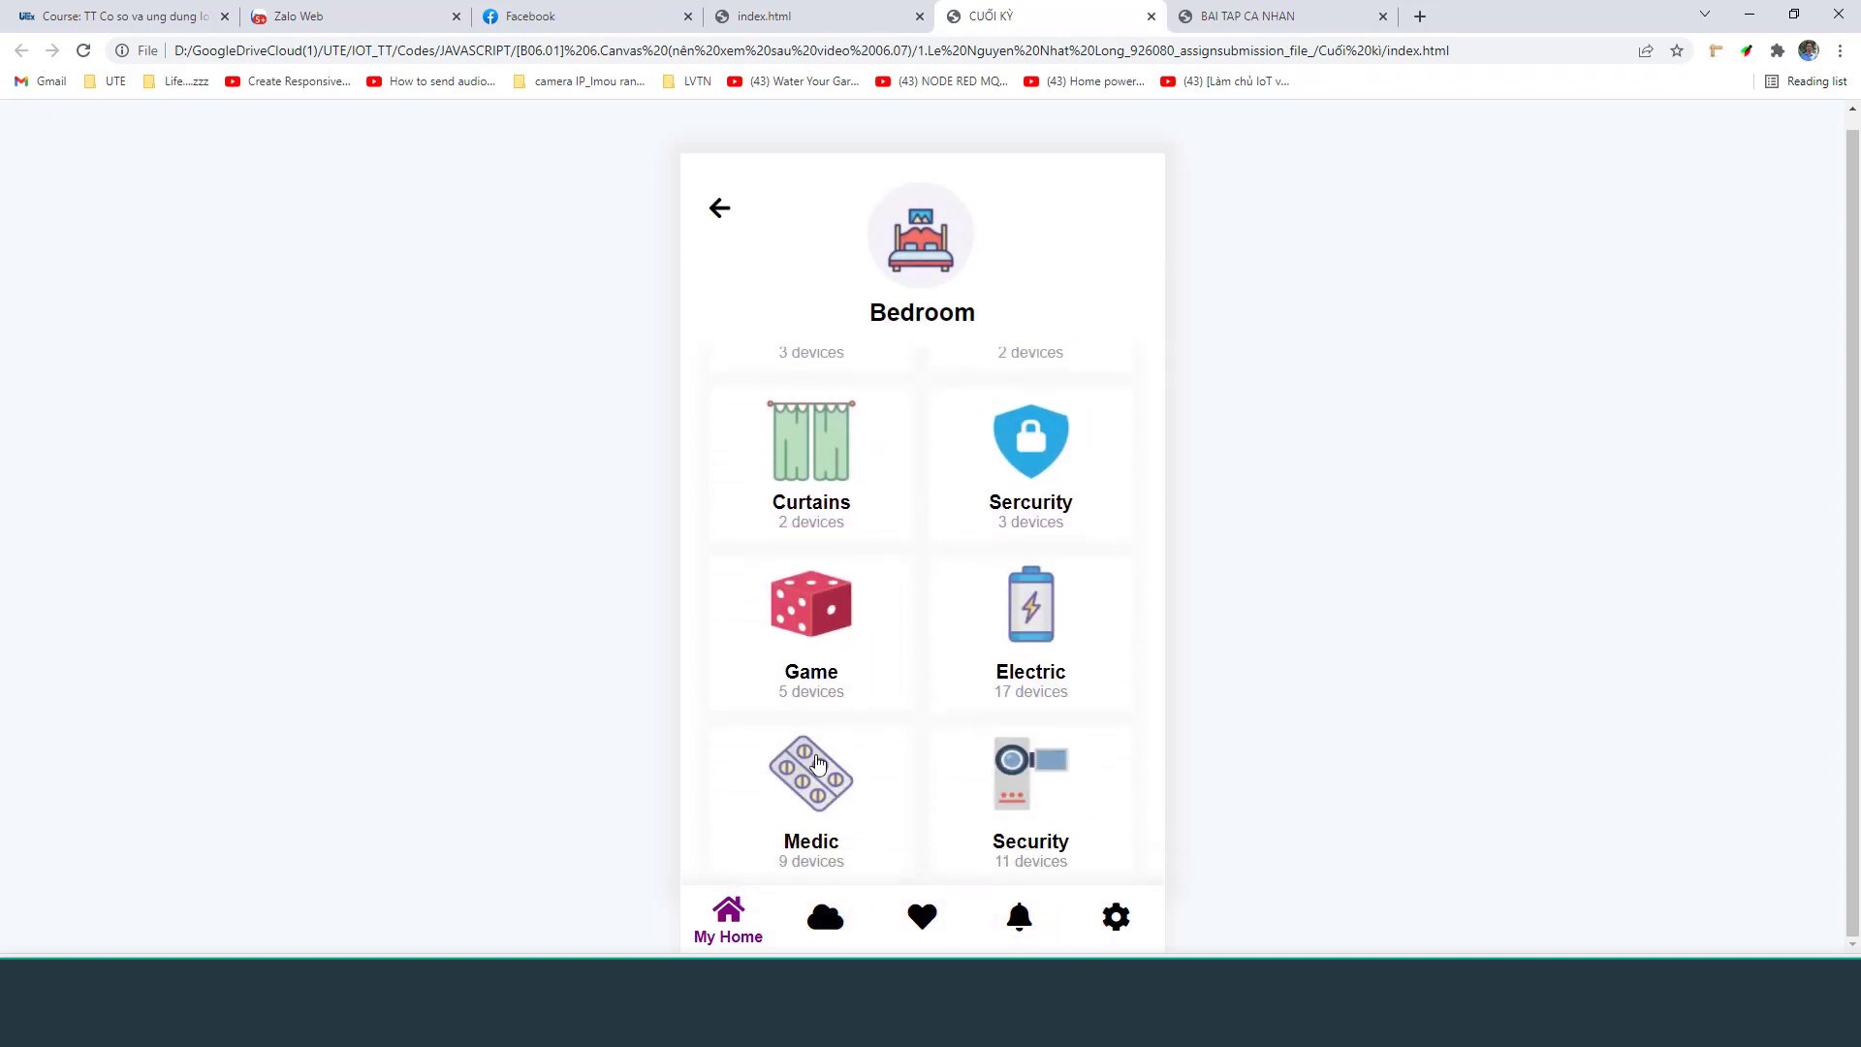
{"action": "scroll", "coordinate": [1036, 445], "scroll_direction": "up", "scroll_amount": 3}
{"action": "left_click", "coordinate": [1036, 444]}
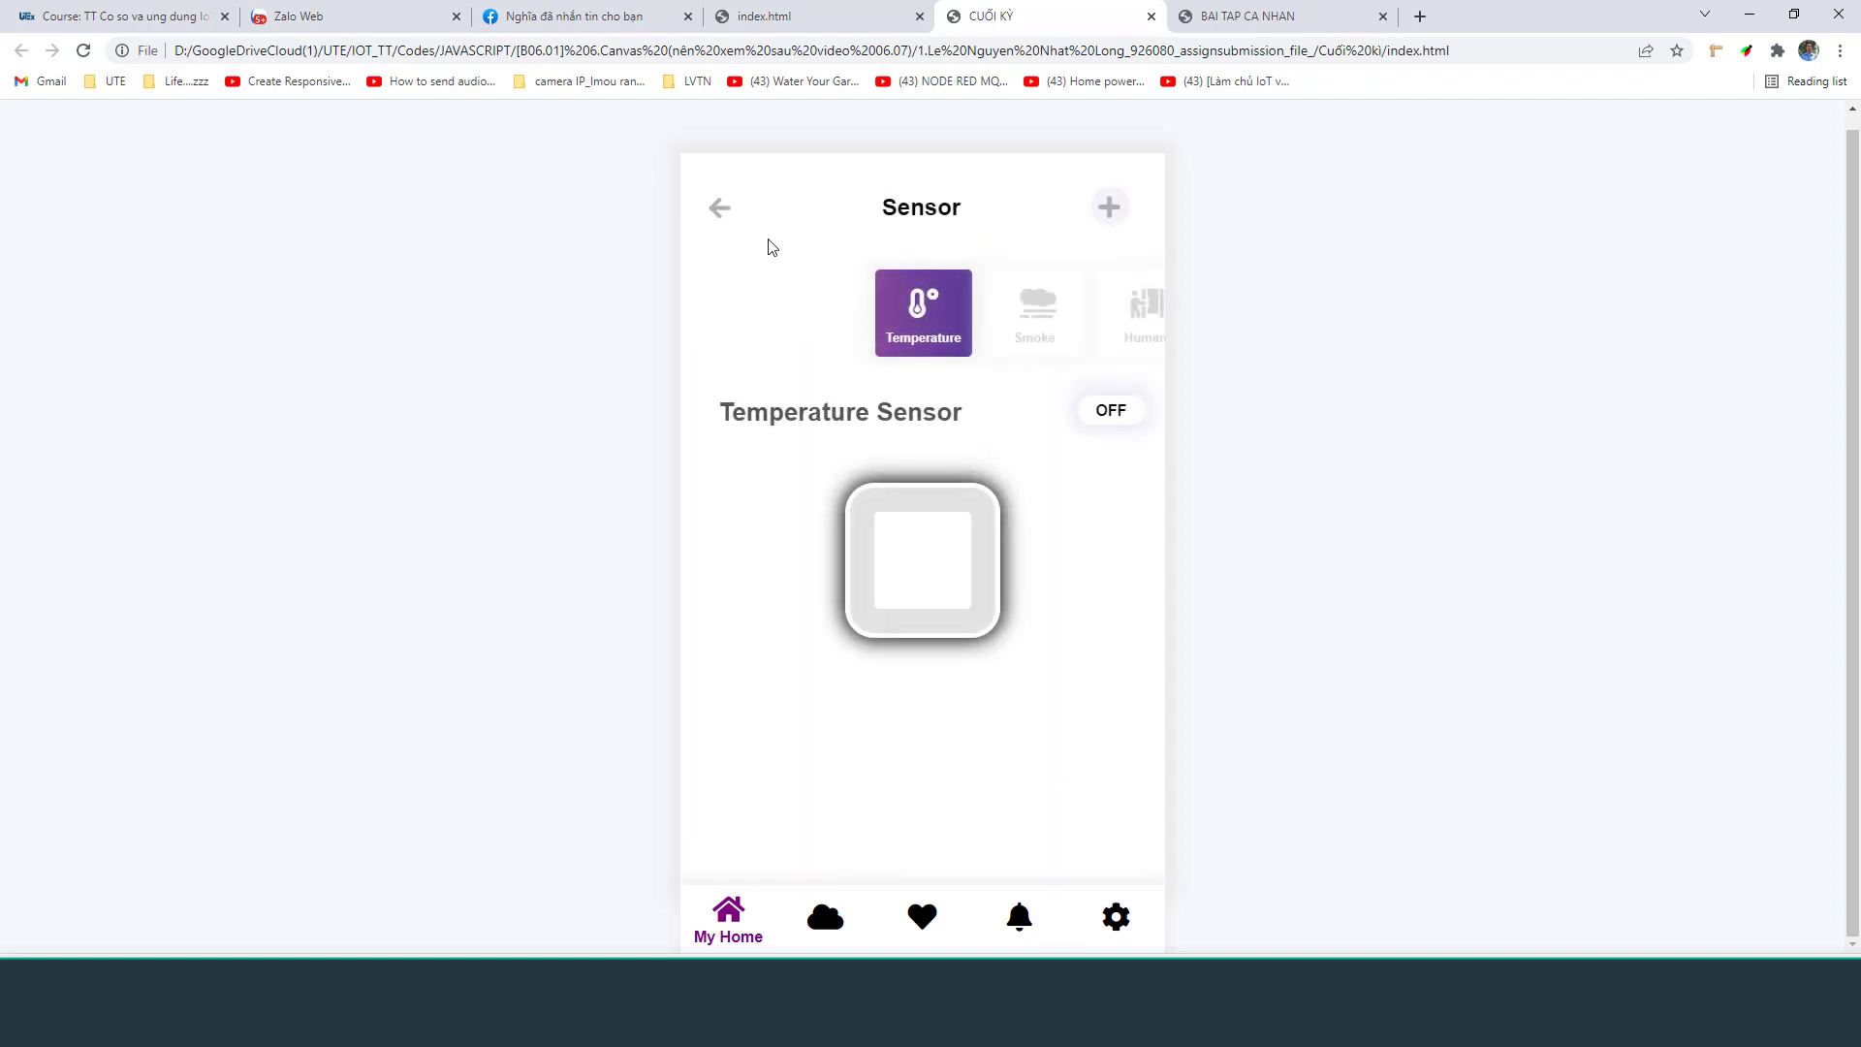
{"action": "left_click", "coordinate": [719, 208]}
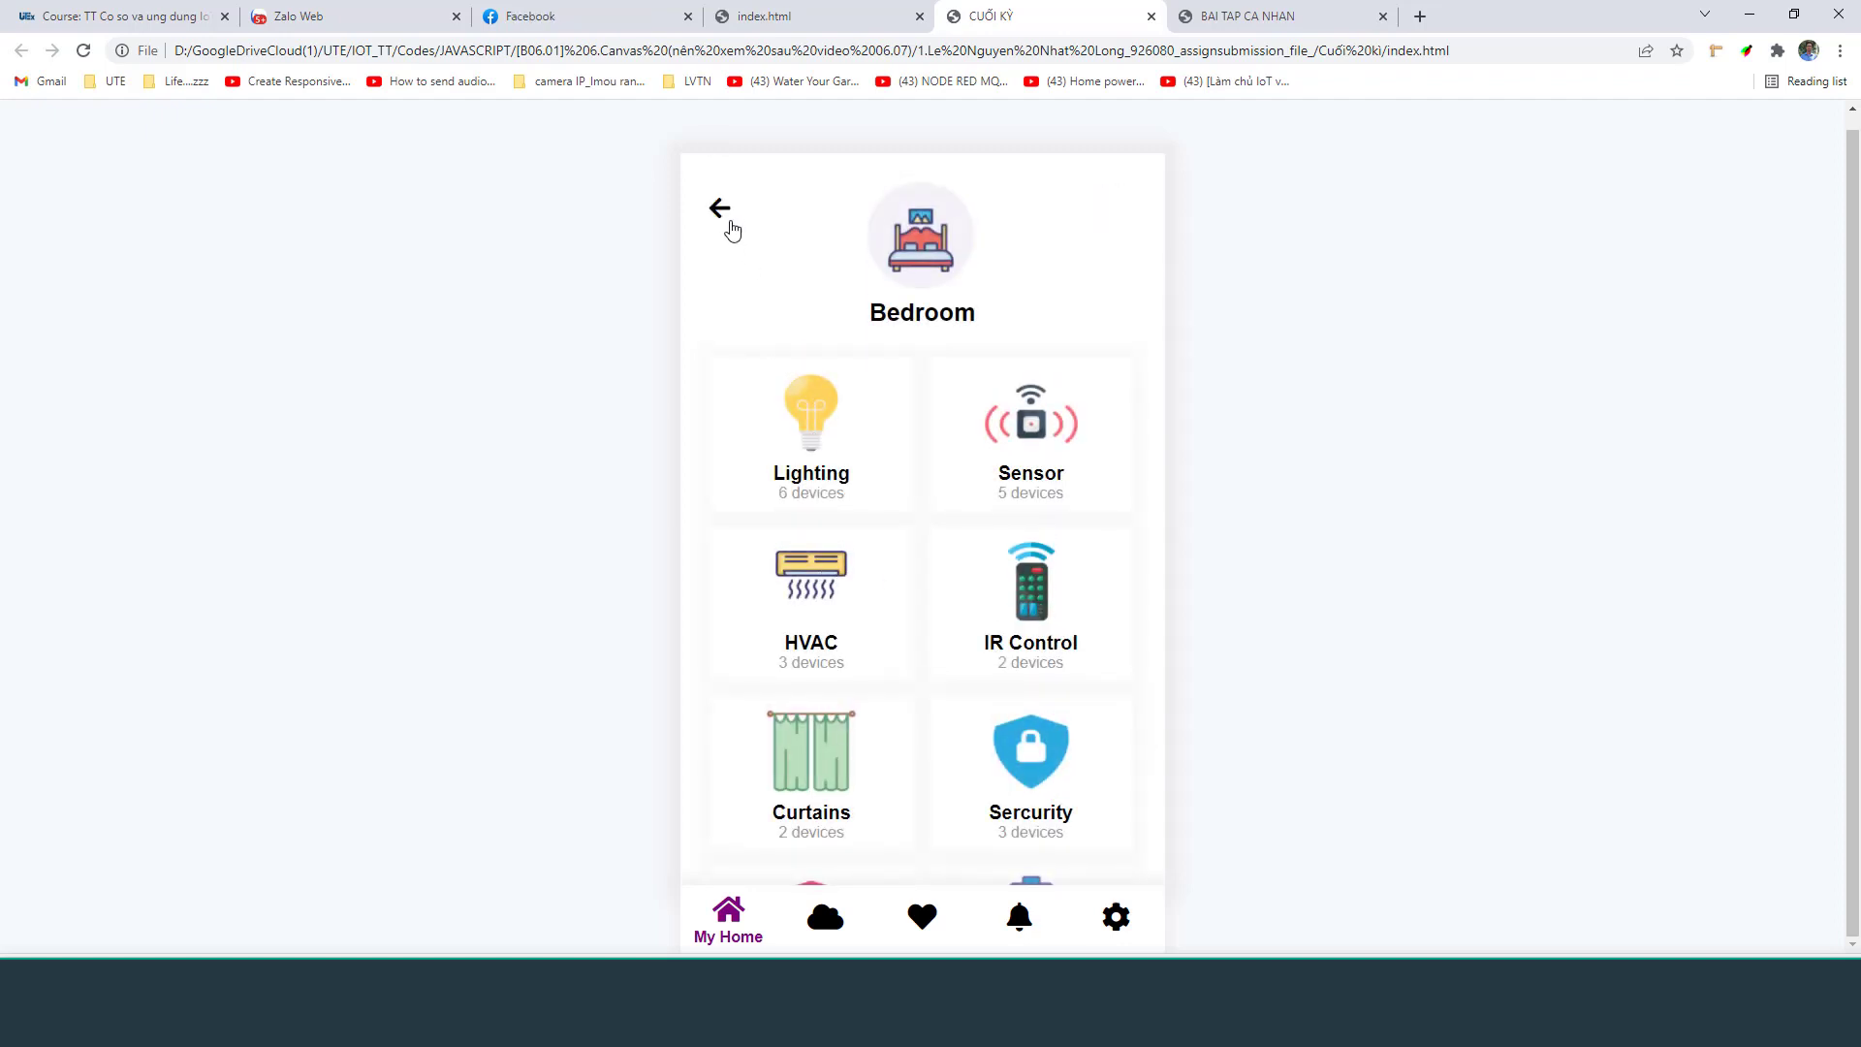
Switch to the index.html smart home demo and reload it
{"action": "left_click", "coordinate": [1251, 15]}
{"action": "left_click", "coordinate": [824, 14]}
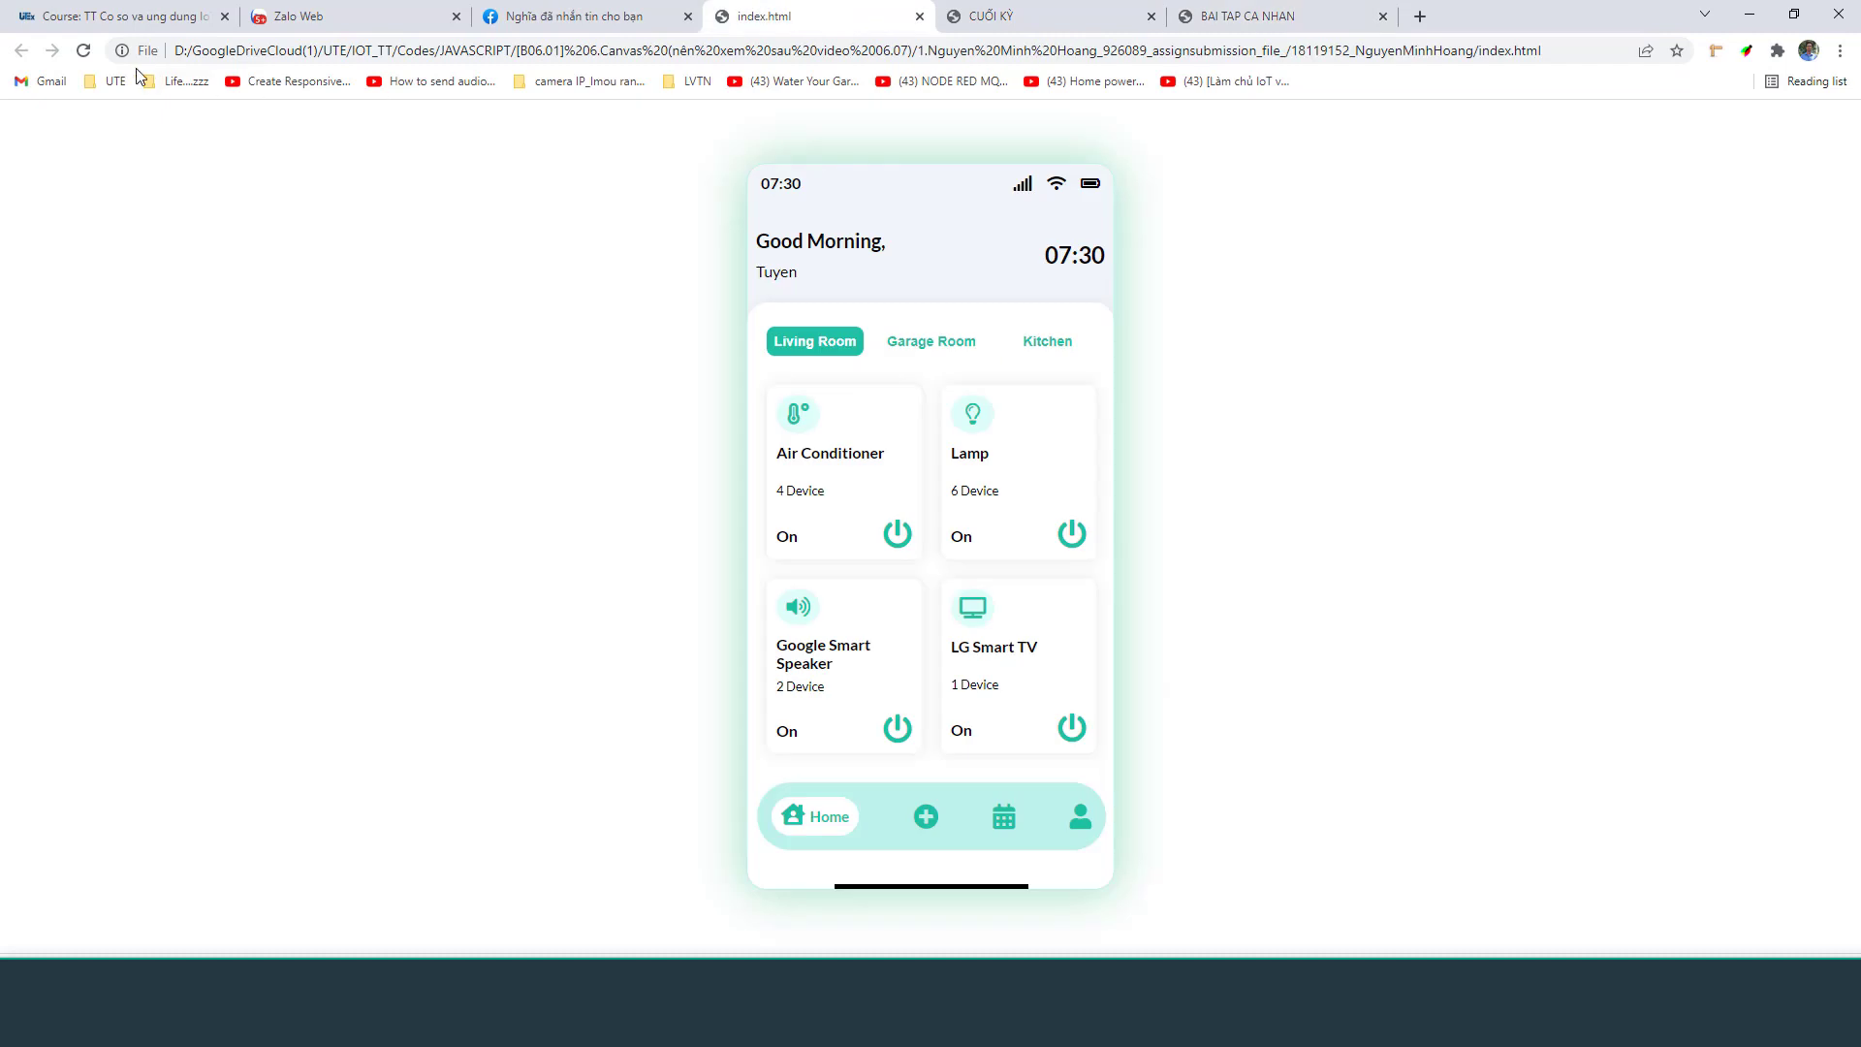
{"action": "left_click", "coordinate": [83, 50]}
Toggle the Living Room's Air Conditioner and Lamp off and on again, and switch the LG Smart TV
{"action": "left_click", "coordinate": [894, 541]}
{"action": "left_click", "coordinate": [893, 536]}
{"action": "left_click", "coordinate": [1069, 535]}
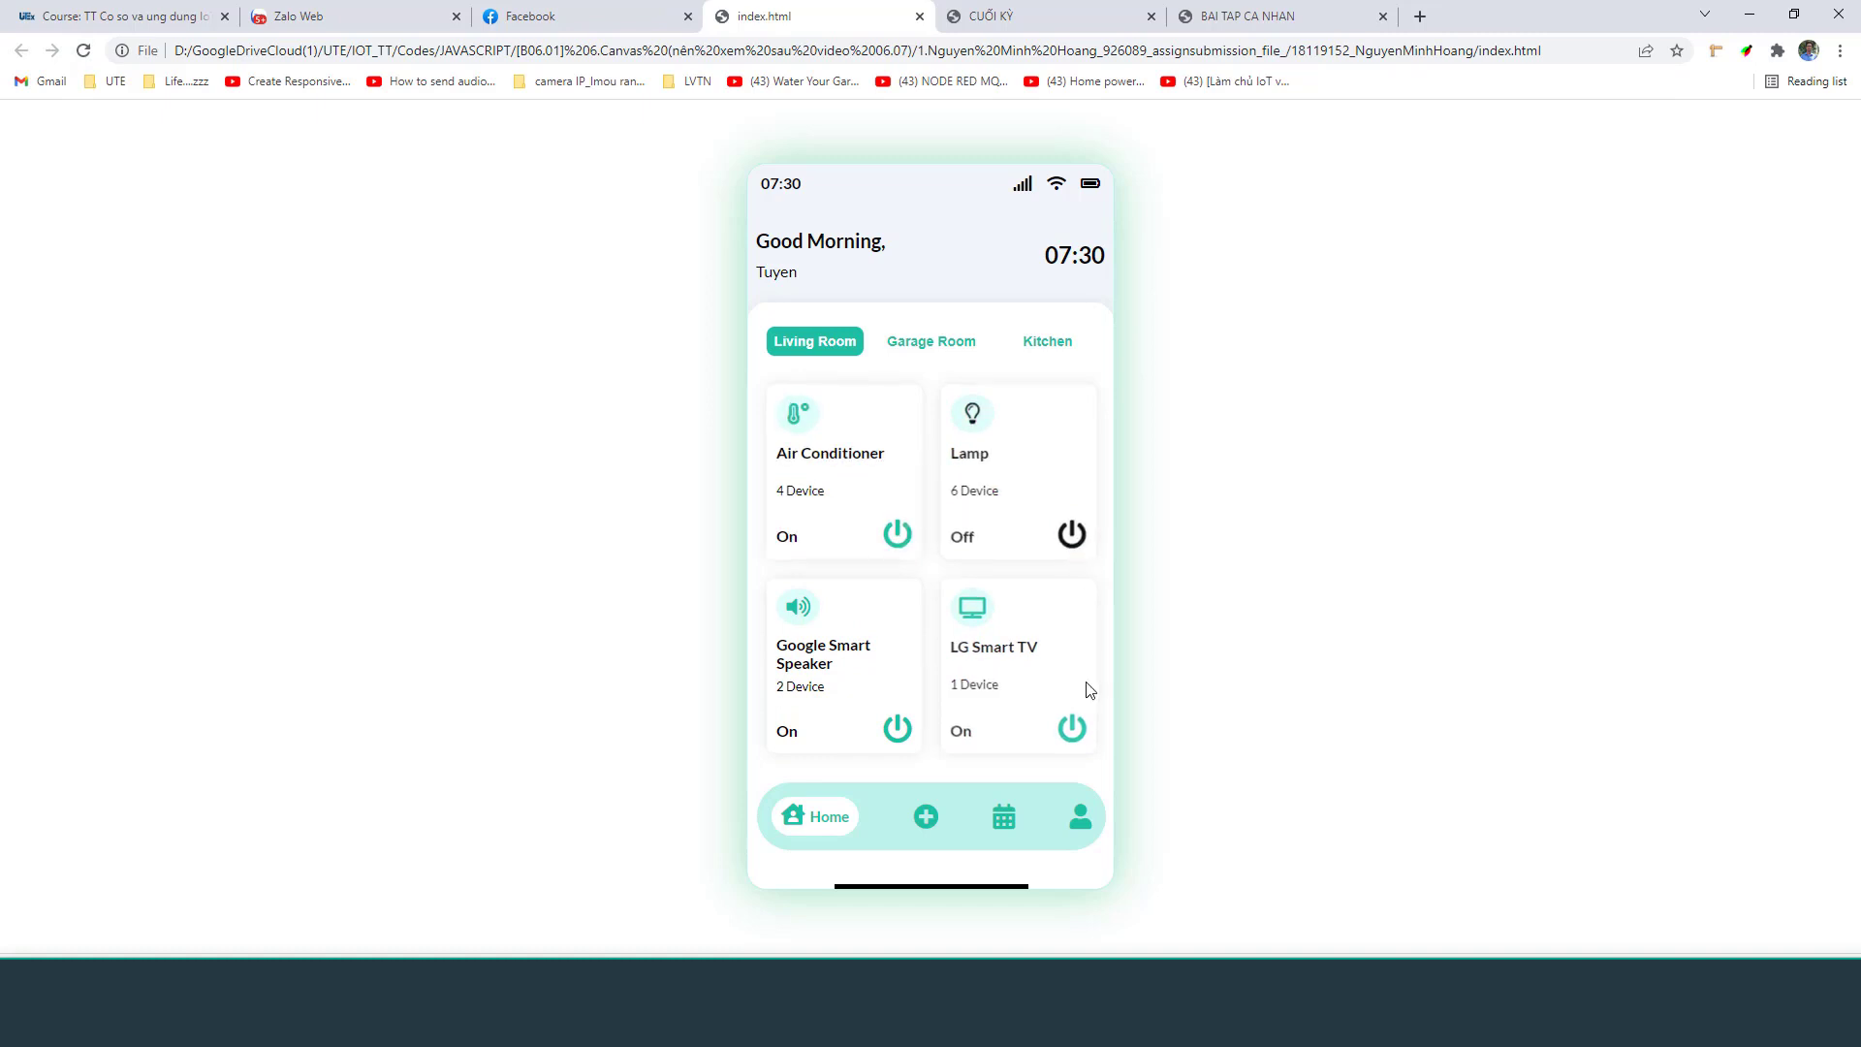
{"action": "left_click", "coordinate": [1070, 727]}
{"action": "left_click", "coordinate": [1071, 536]}
Turn off the Air Conditioner and the Lamp in the Garage Room
{"action": "left_click", "coordinate": [911, 343]}
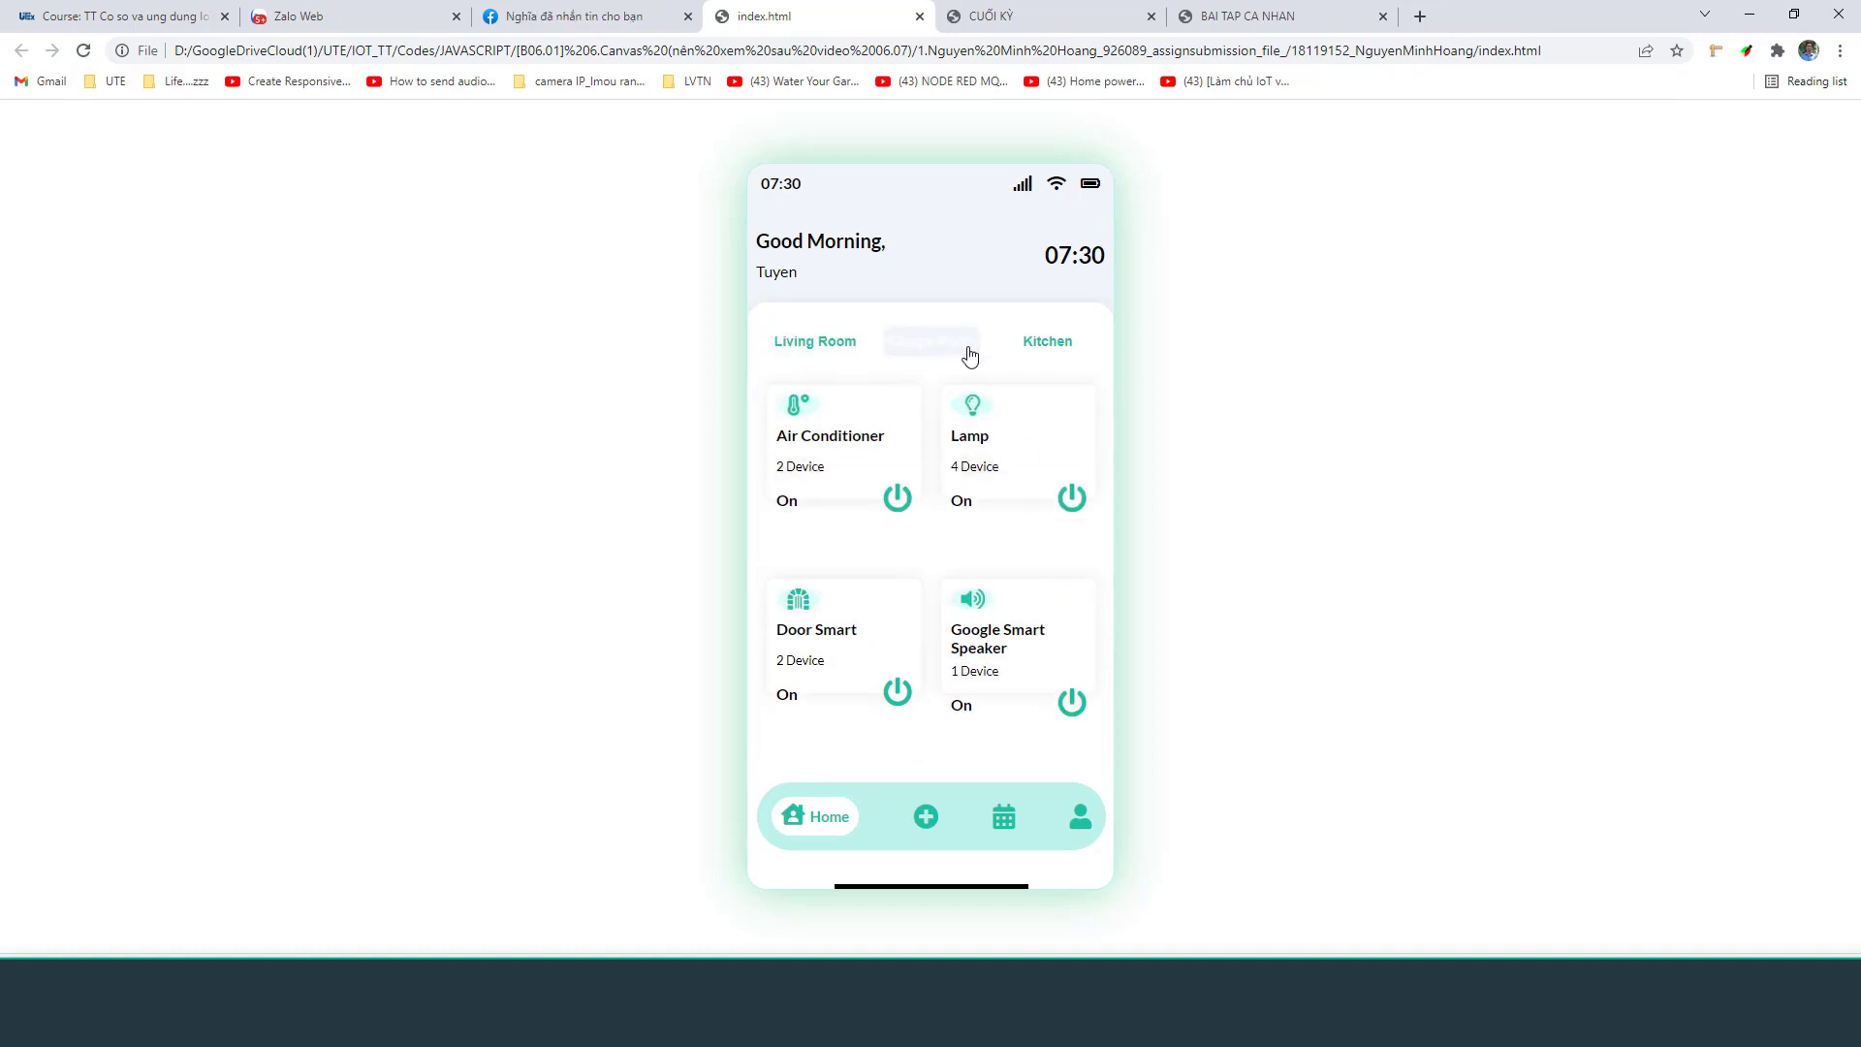
{"action": "left_click", "coordinate": [902, 545]}
{"action": "left_click", "coordinate": [1071, 536]}
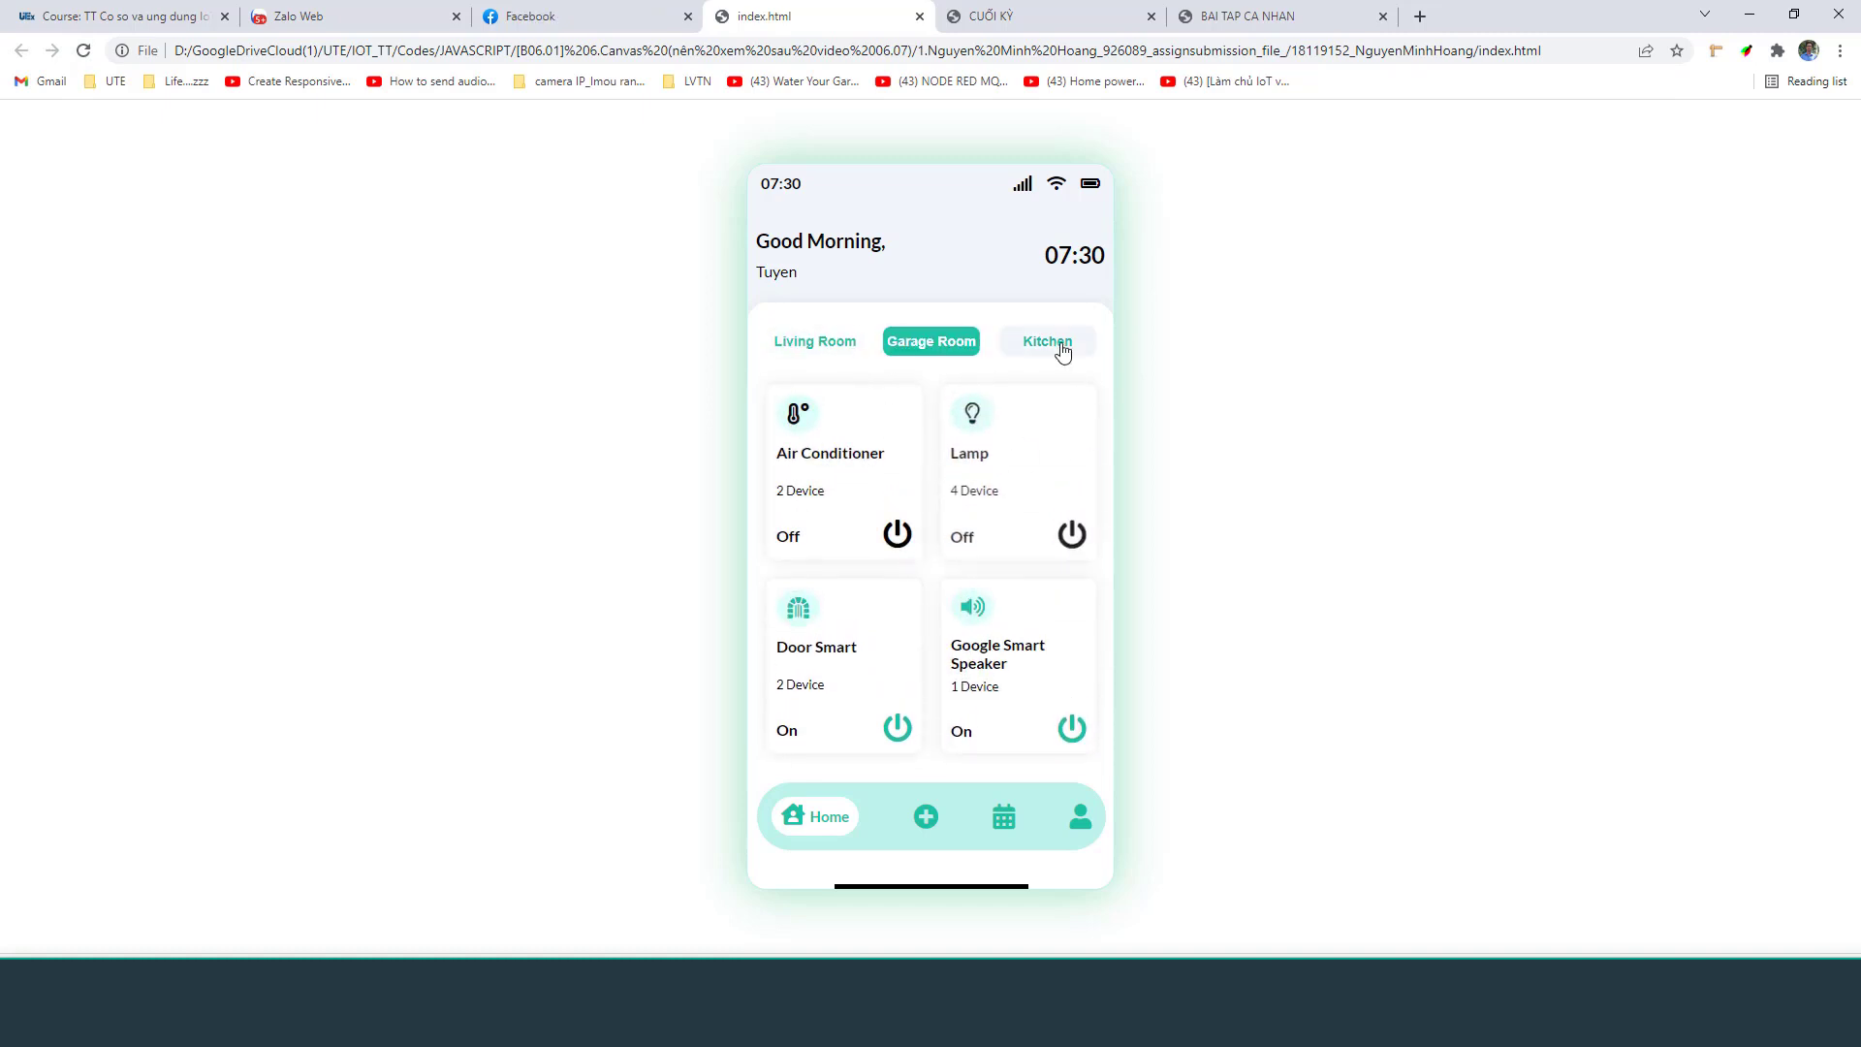
Open the Kitchen's Fridge page and set the fridge compartment temperature to 4 °C
{"action": "left_click", "coordinate": [1056, 346]}
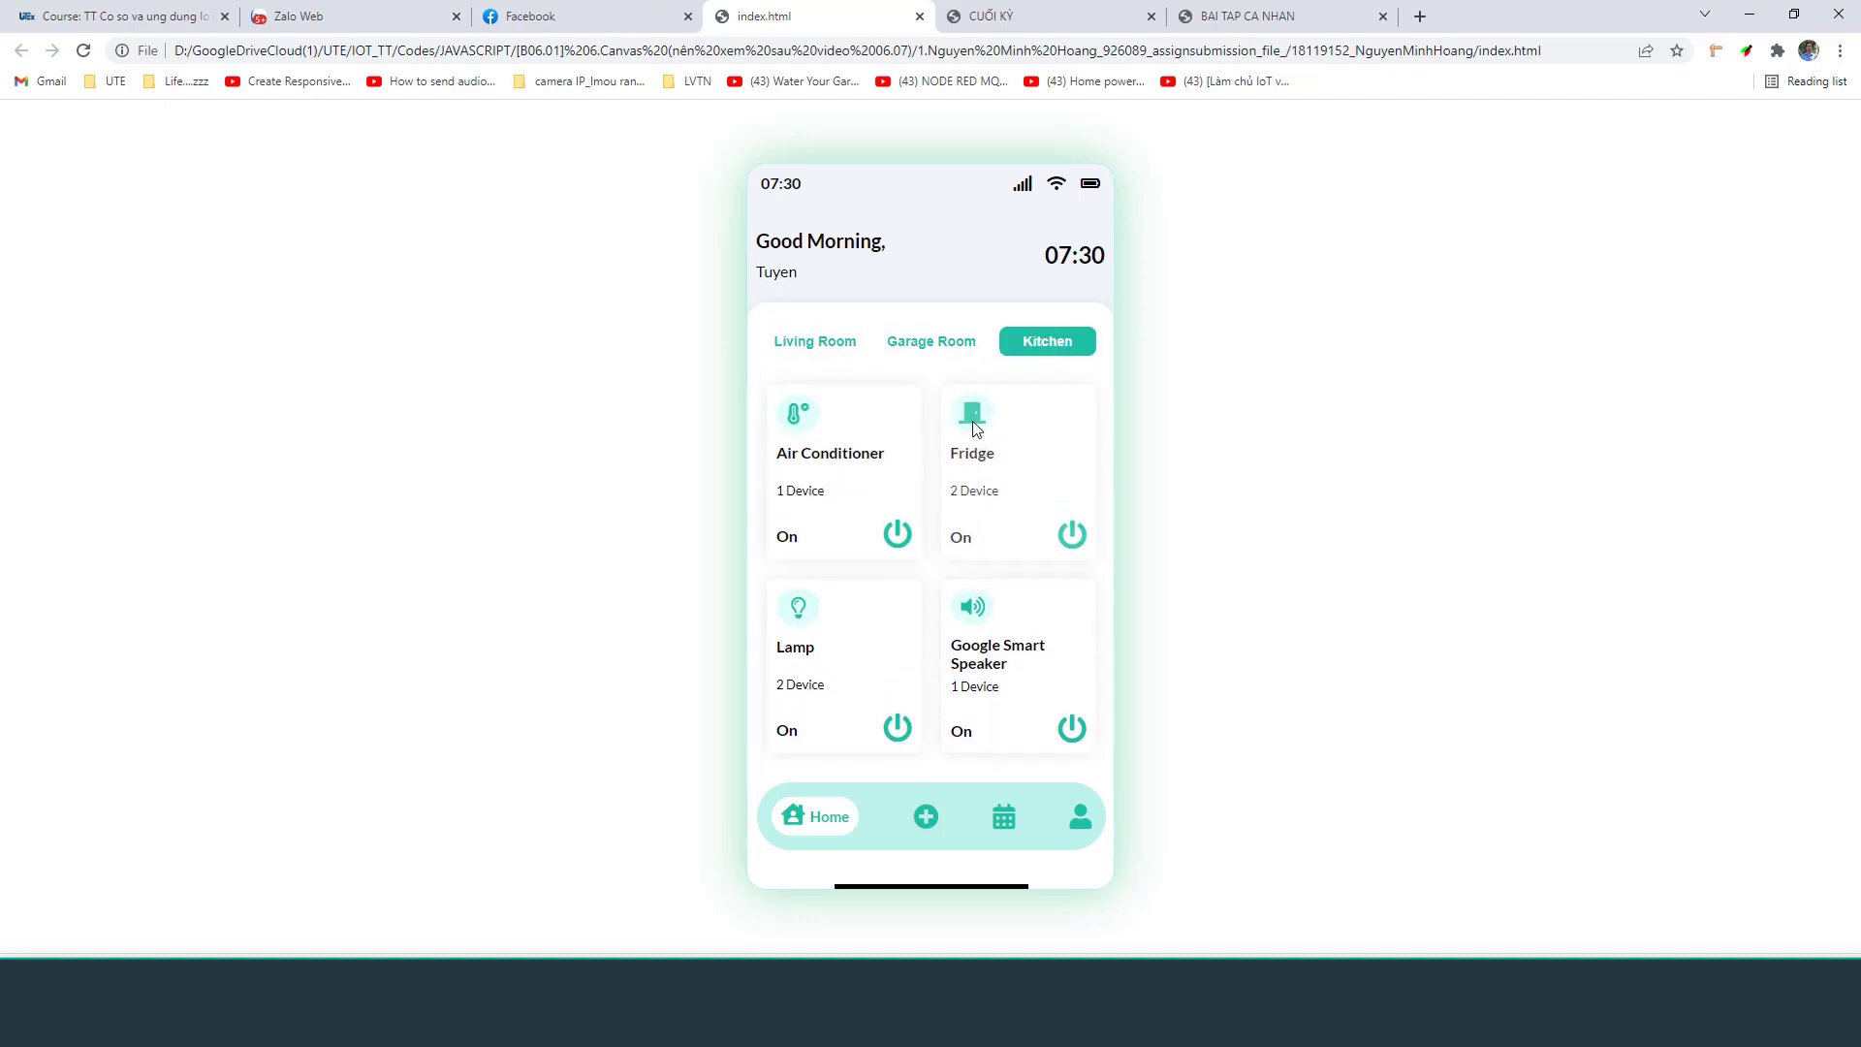
{"action": "left_click", "coordinate": [984, 498]}
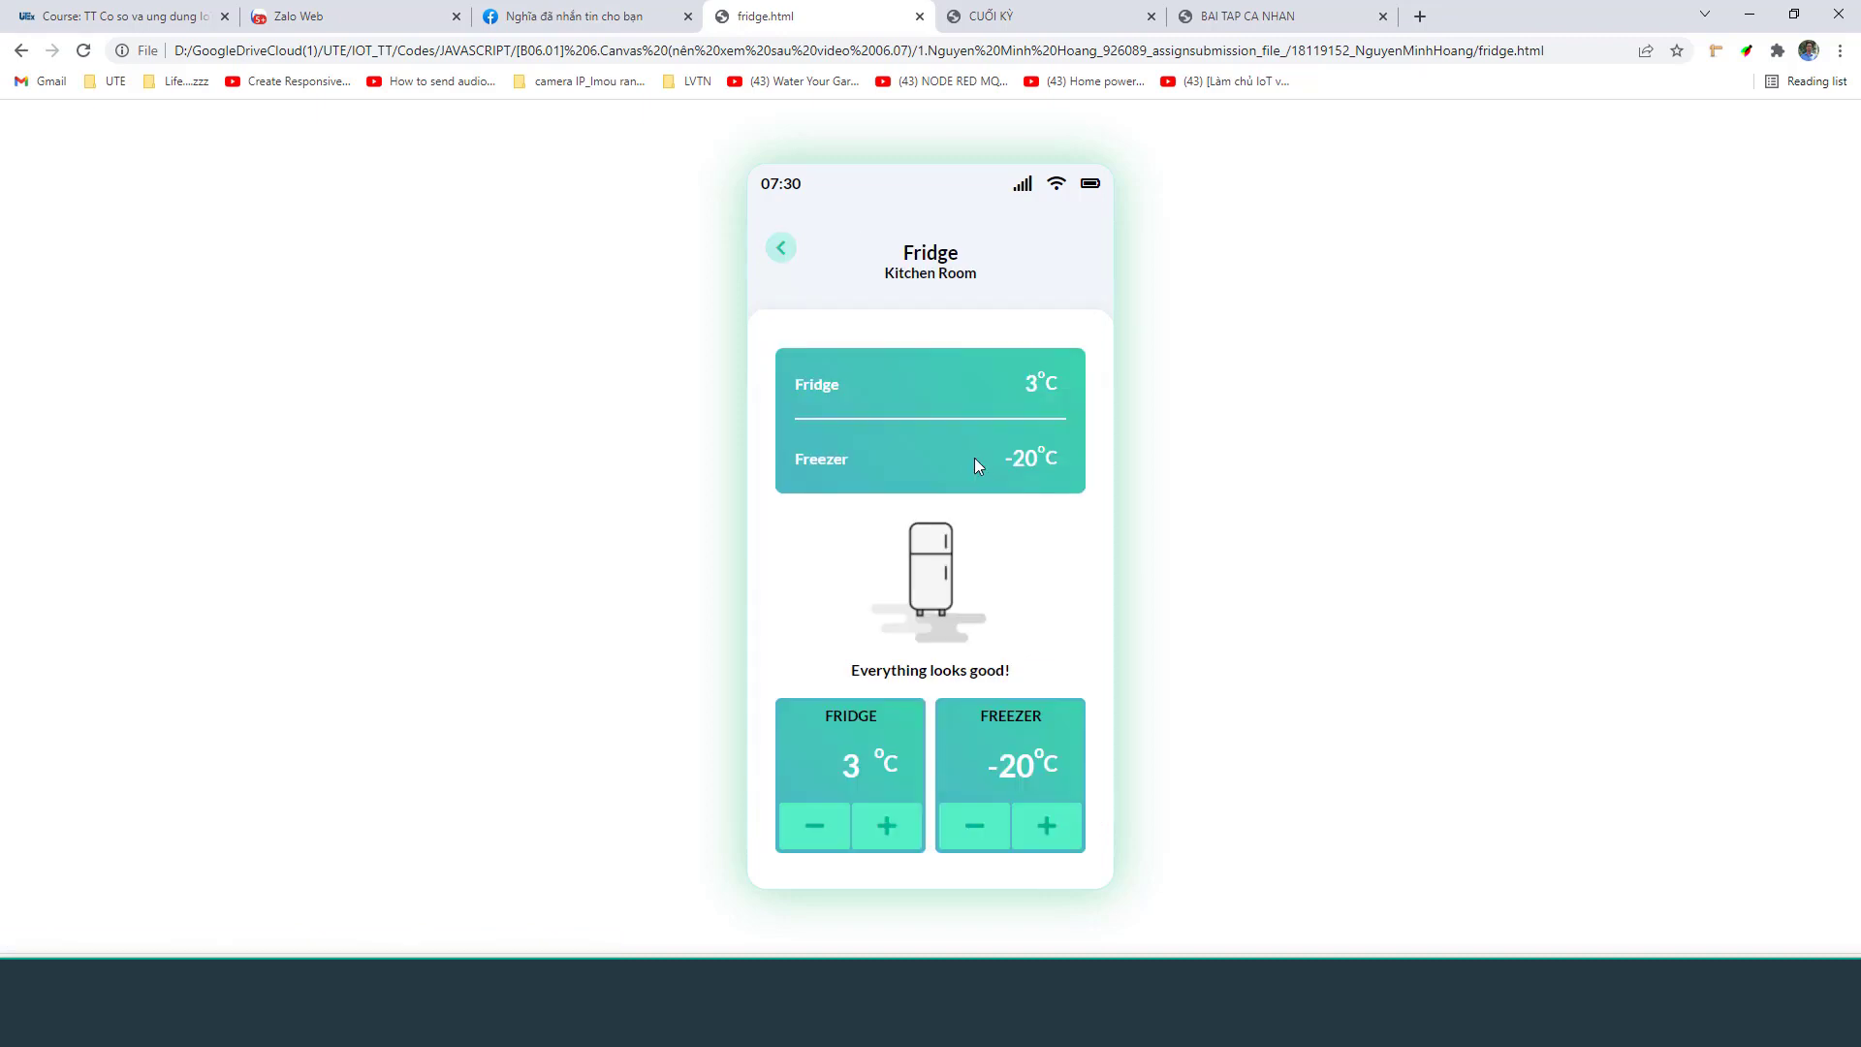
{"action": "left_click", "coordinate": [874, 821]}
{"action": "left_click", "coordinate": [878, 820]}
{"action": "left_click", "coordinate": [814, 822]}
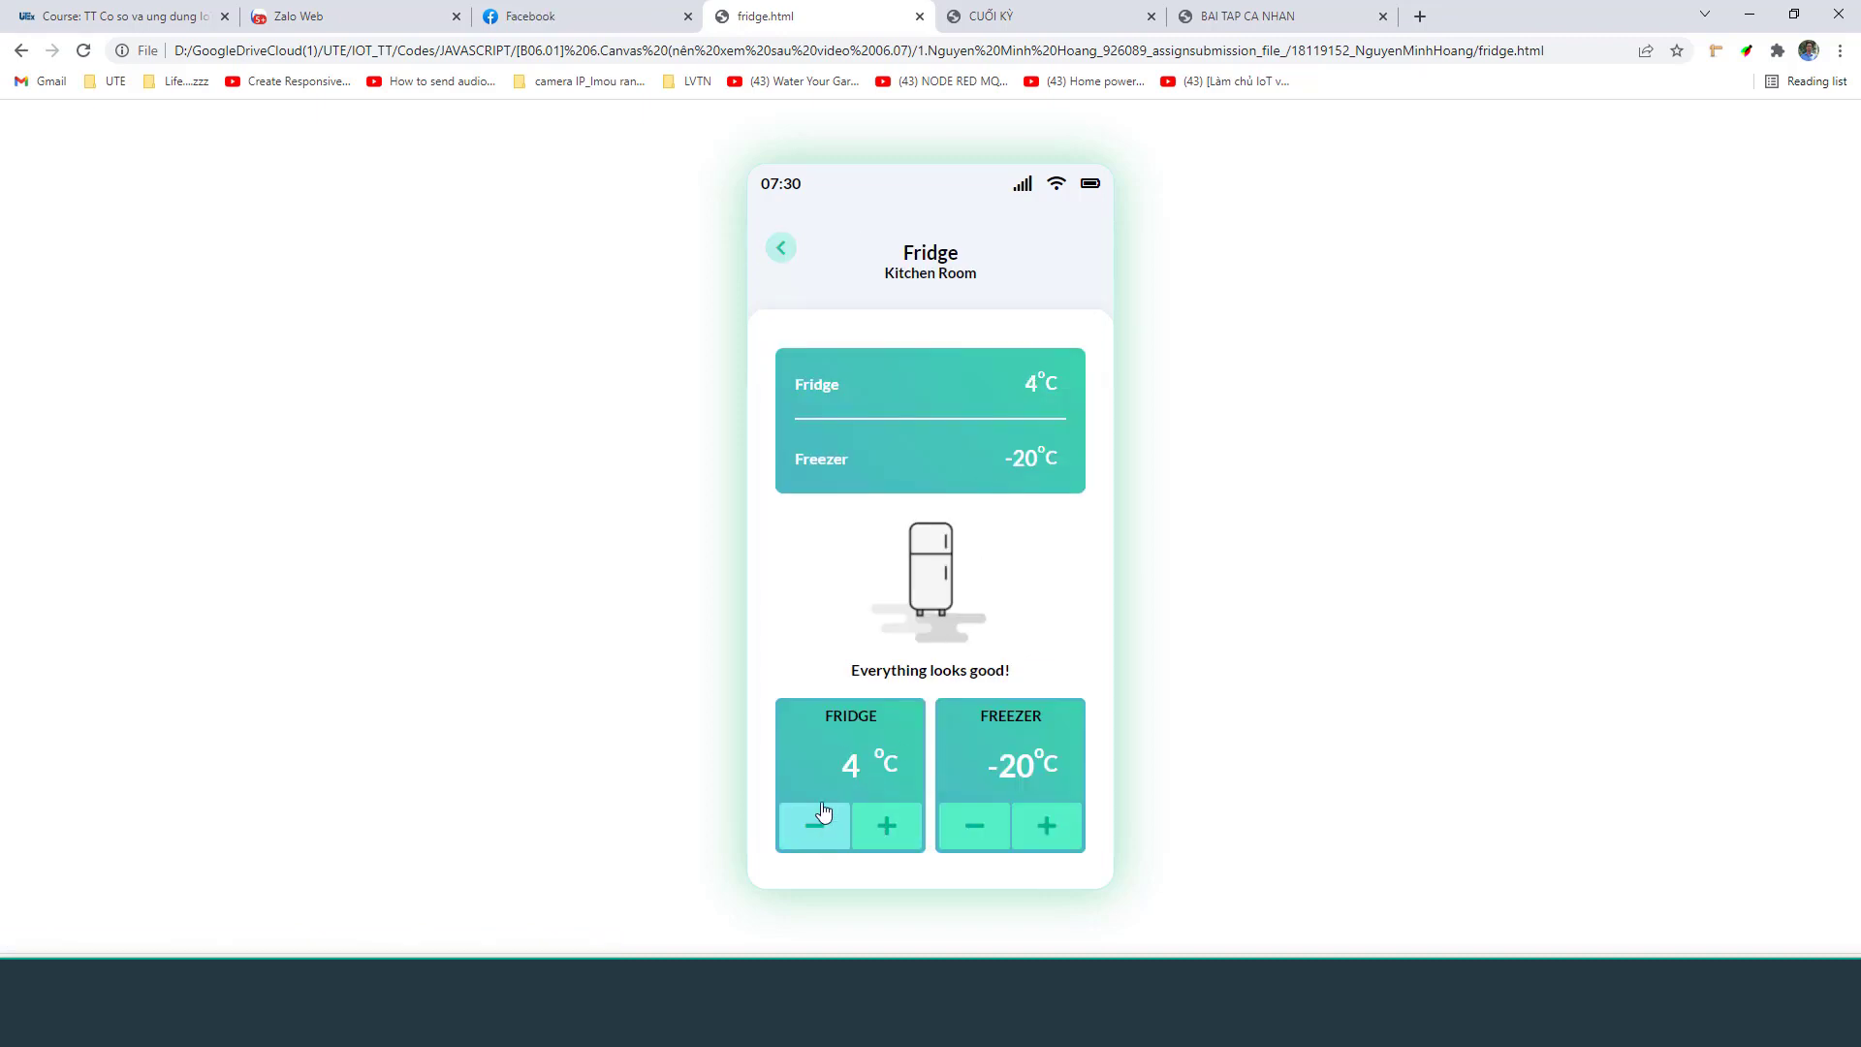
Try raising and lowering the Freezer temperature several times, ending at -20 °C
{"action": "double_click", "coordinate": [1051, 839]}
{"action": "double_click", "coordinate": [974, 831]}
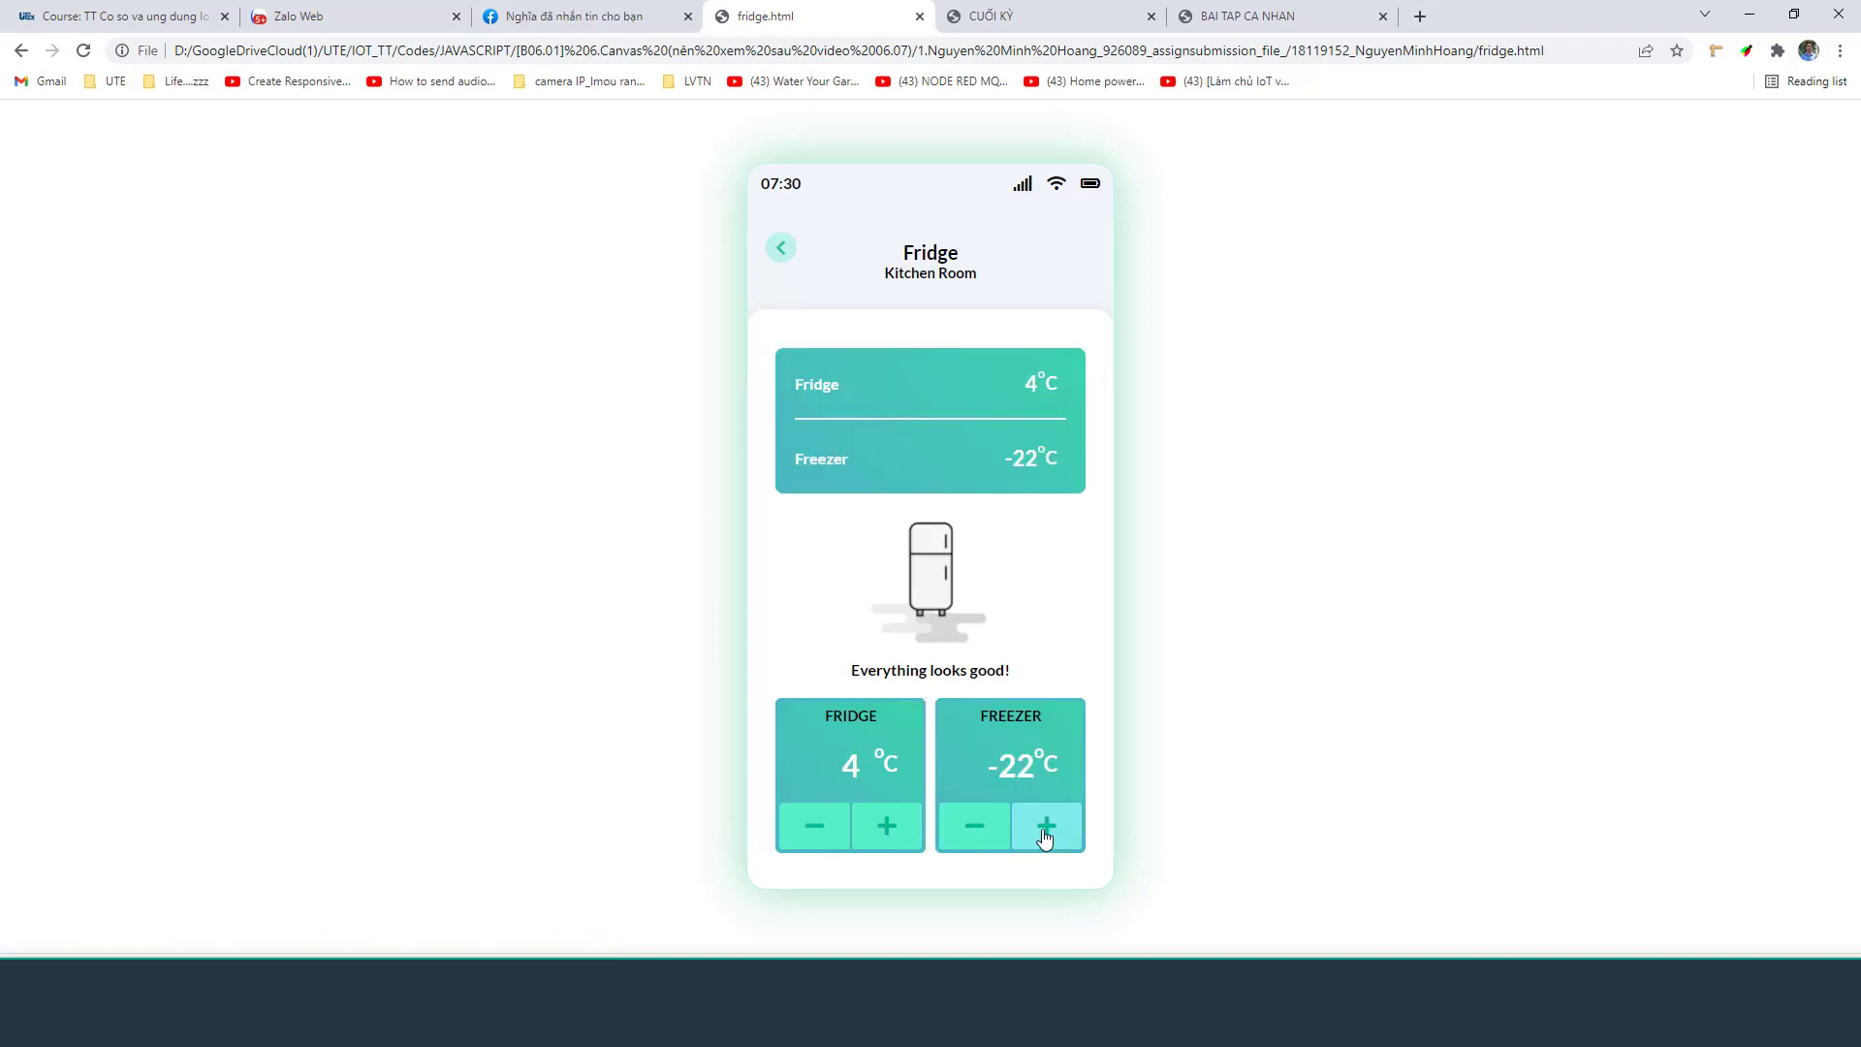
{"action": "double_click", "coordinate": [1043, 829]}
{"action": "double_click", "coordinate": [969, 830]}
{"action": "double_click", "coordinate": [1053, 839]}
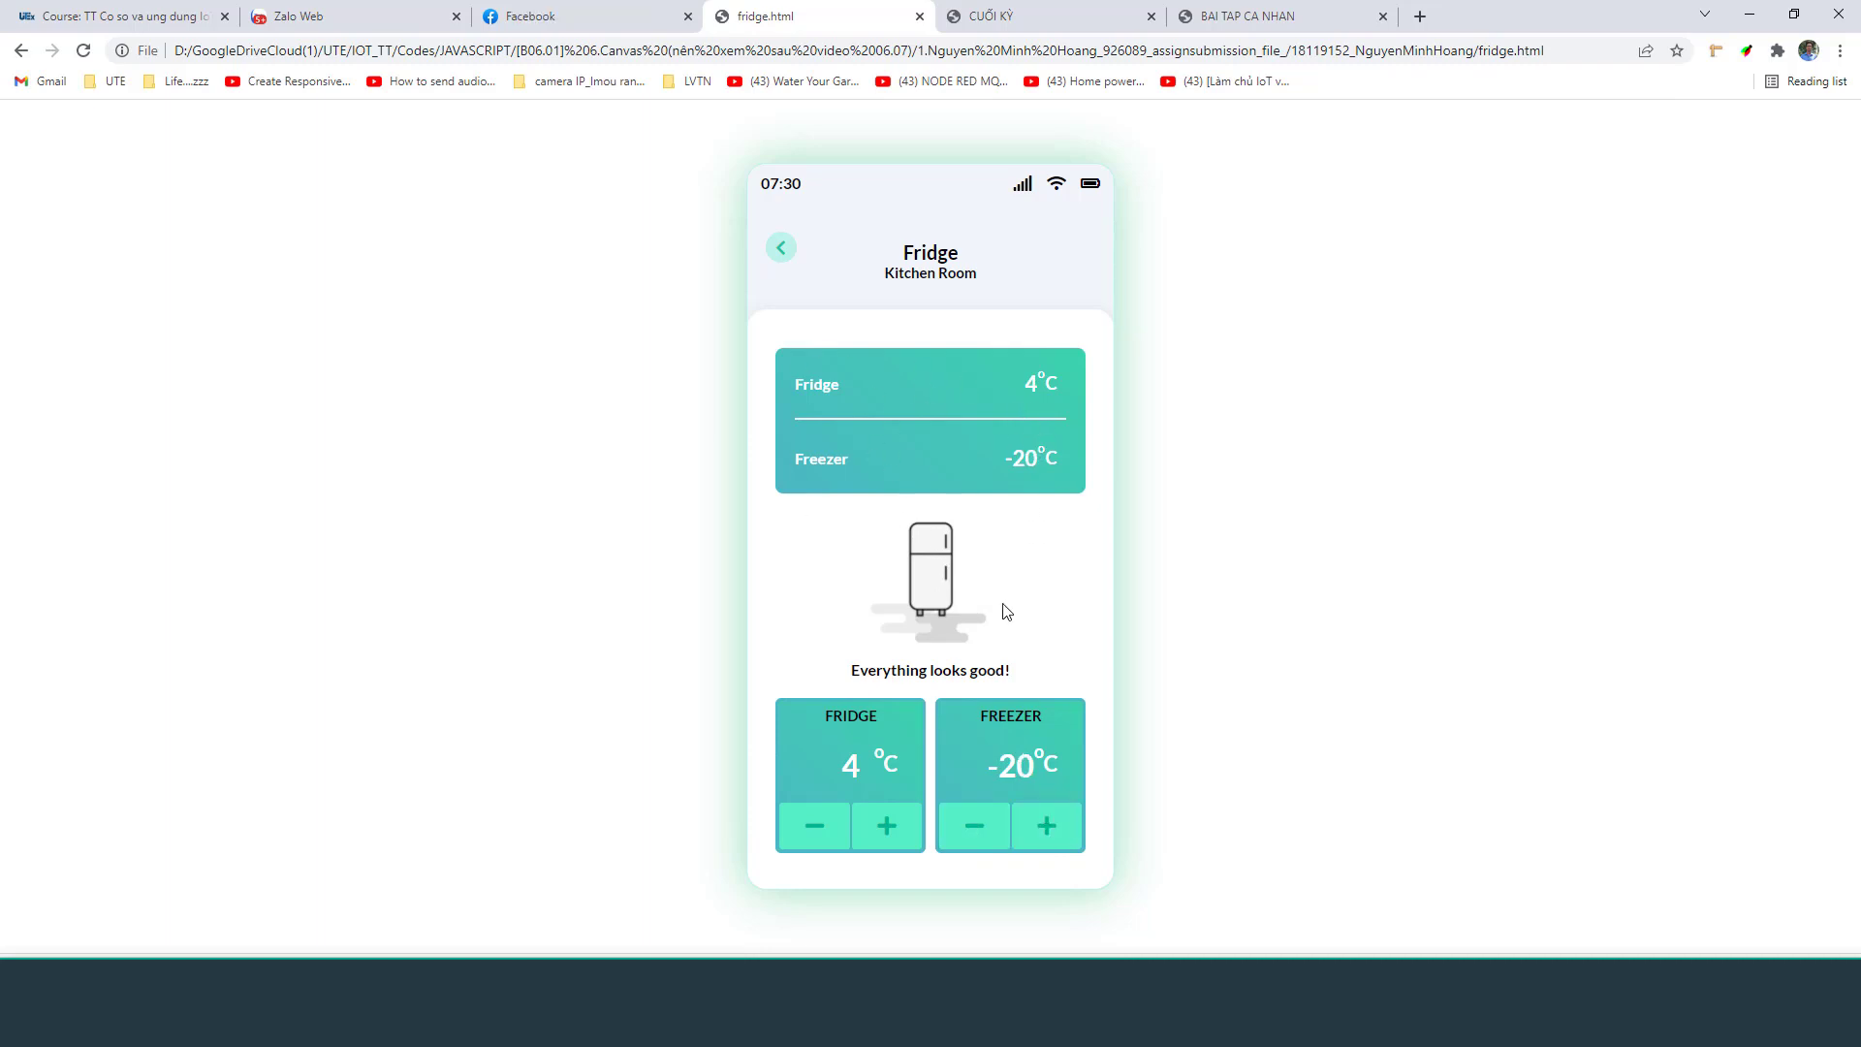
Open the browser's developer tools for the Fridge page and dock them to the right side
{"action": "key", "text": "ctrl+shift+i"}
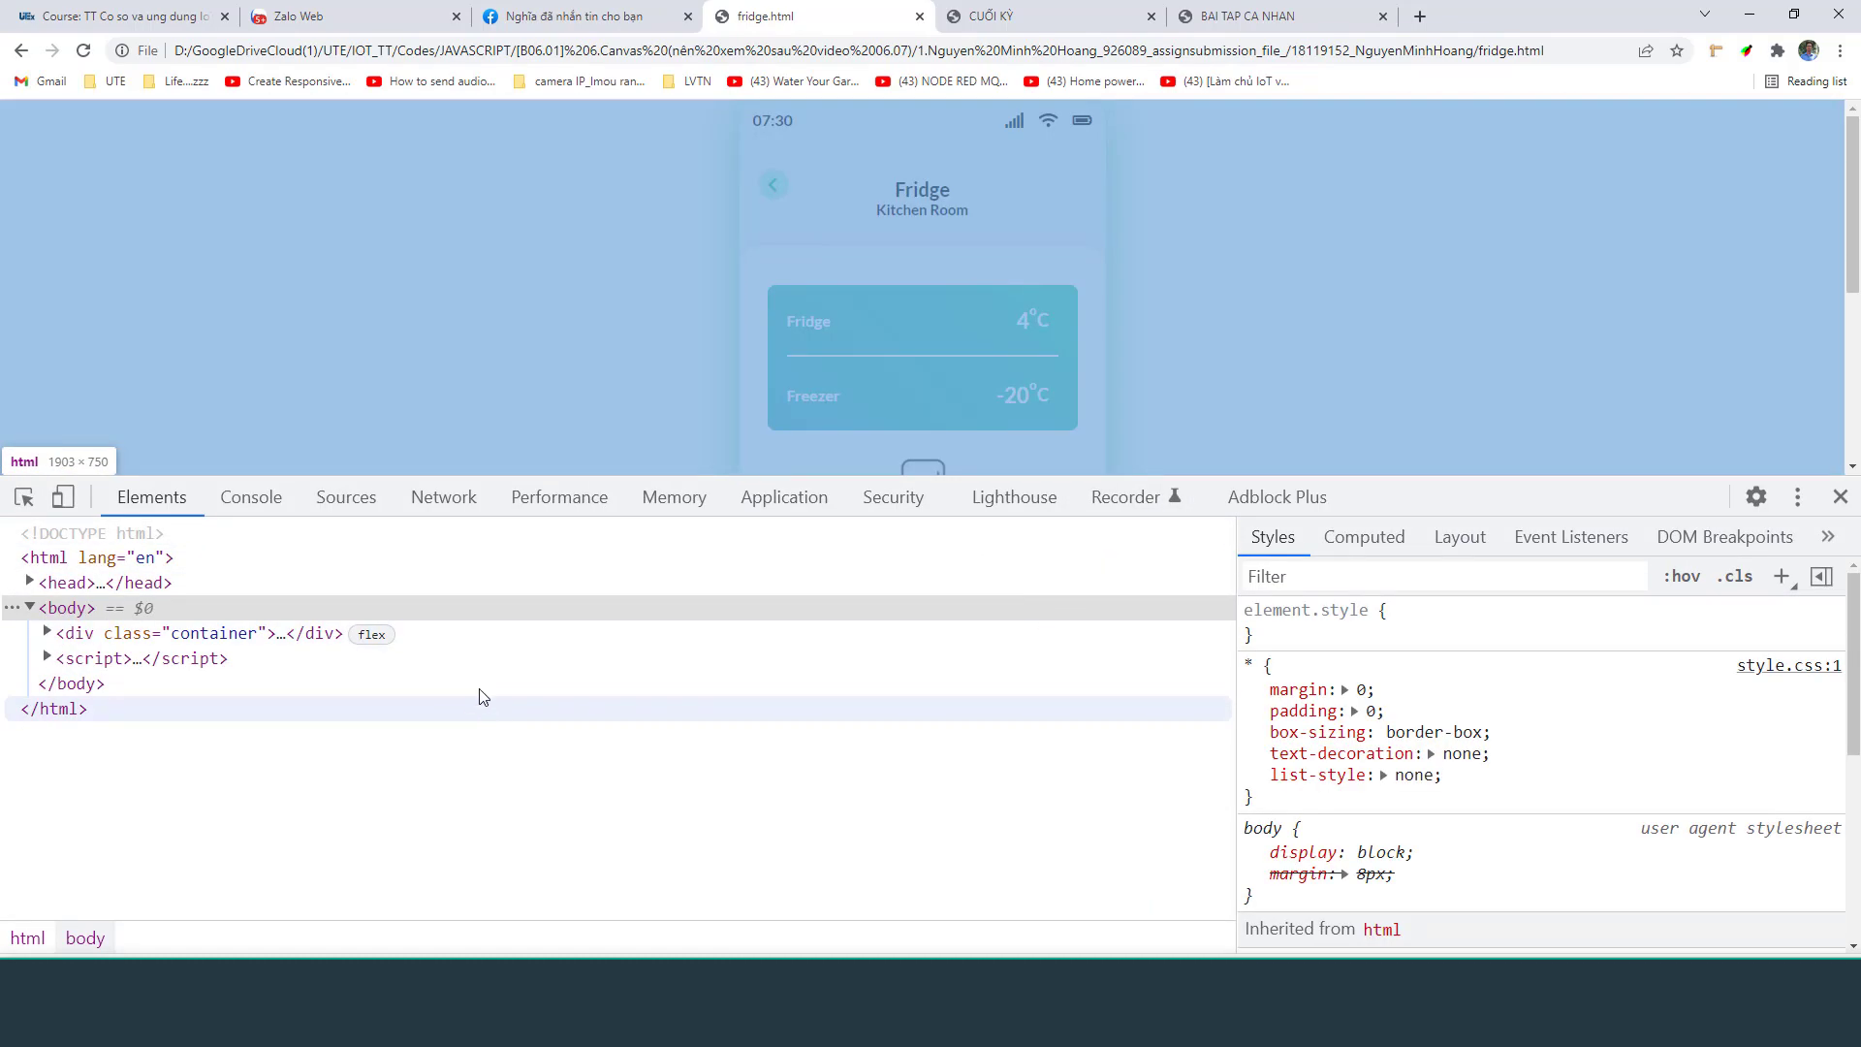
{"action": "left_click", "coordinate": [1797, 497]}
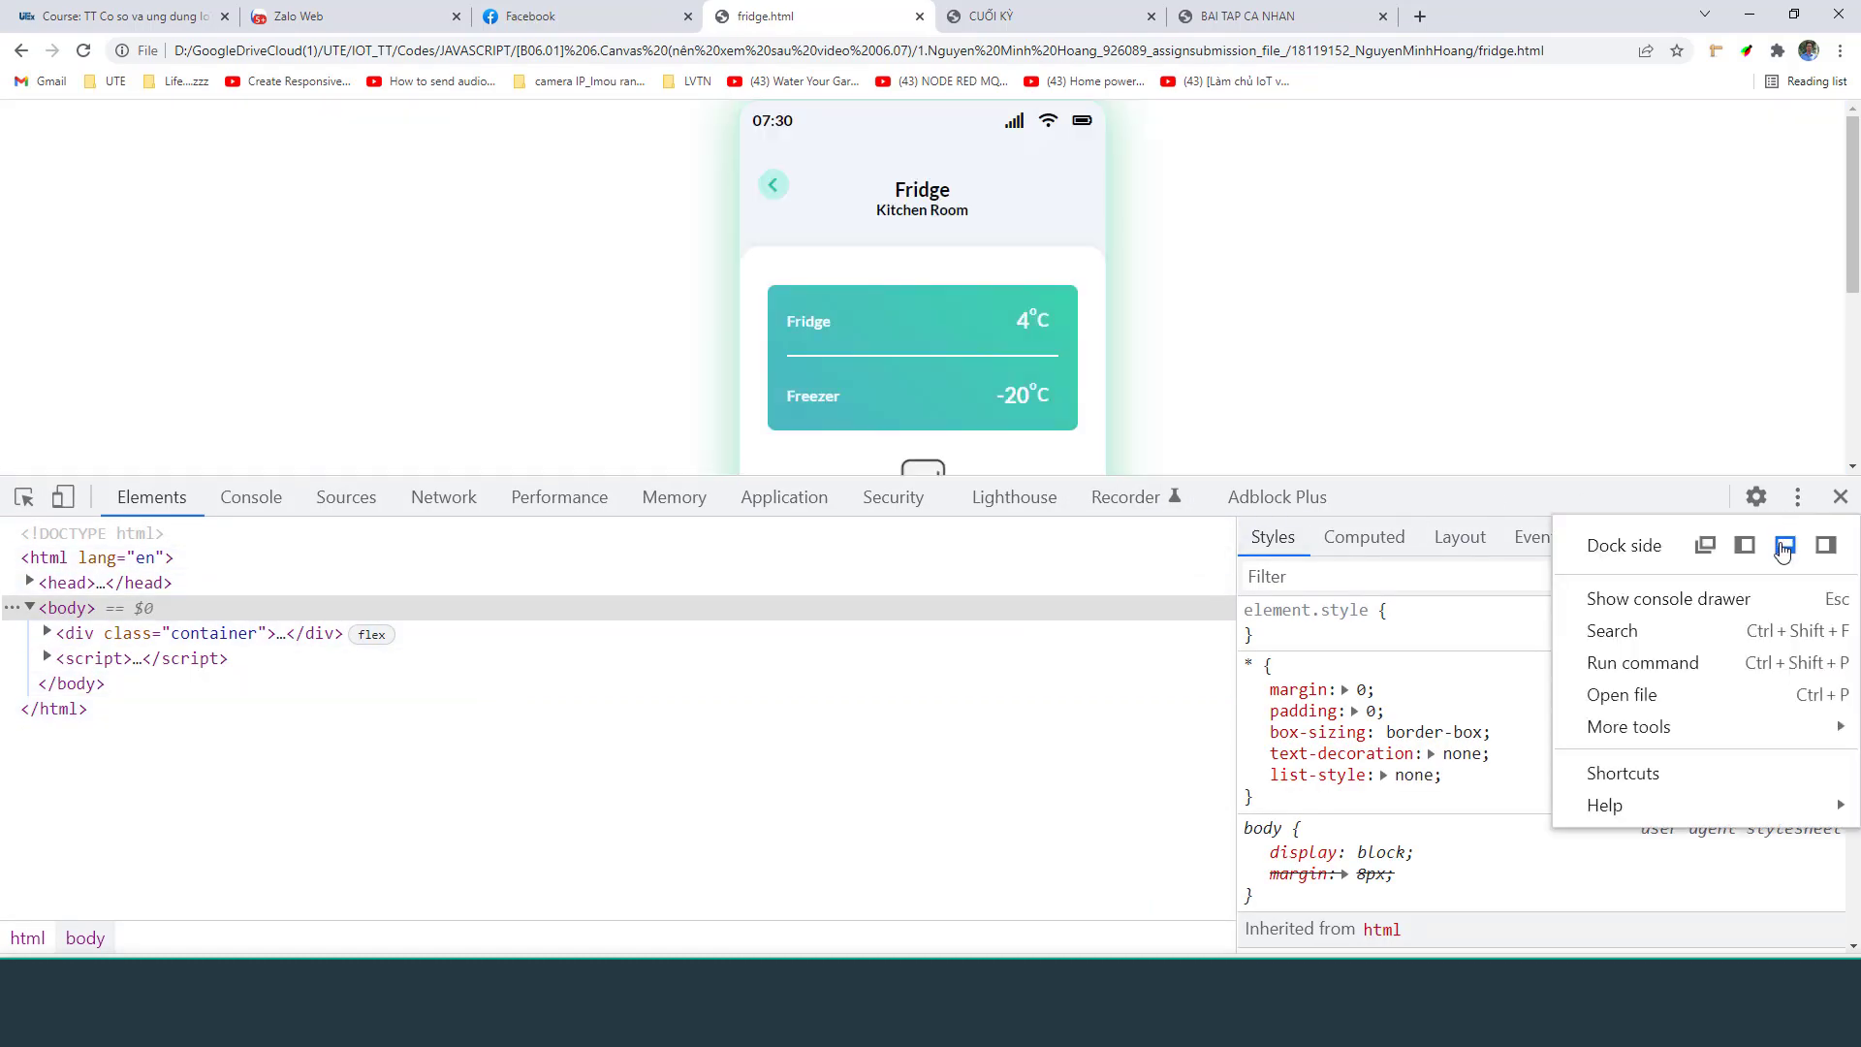
{"action": "left_click", "coordinate": [1826, 545]}
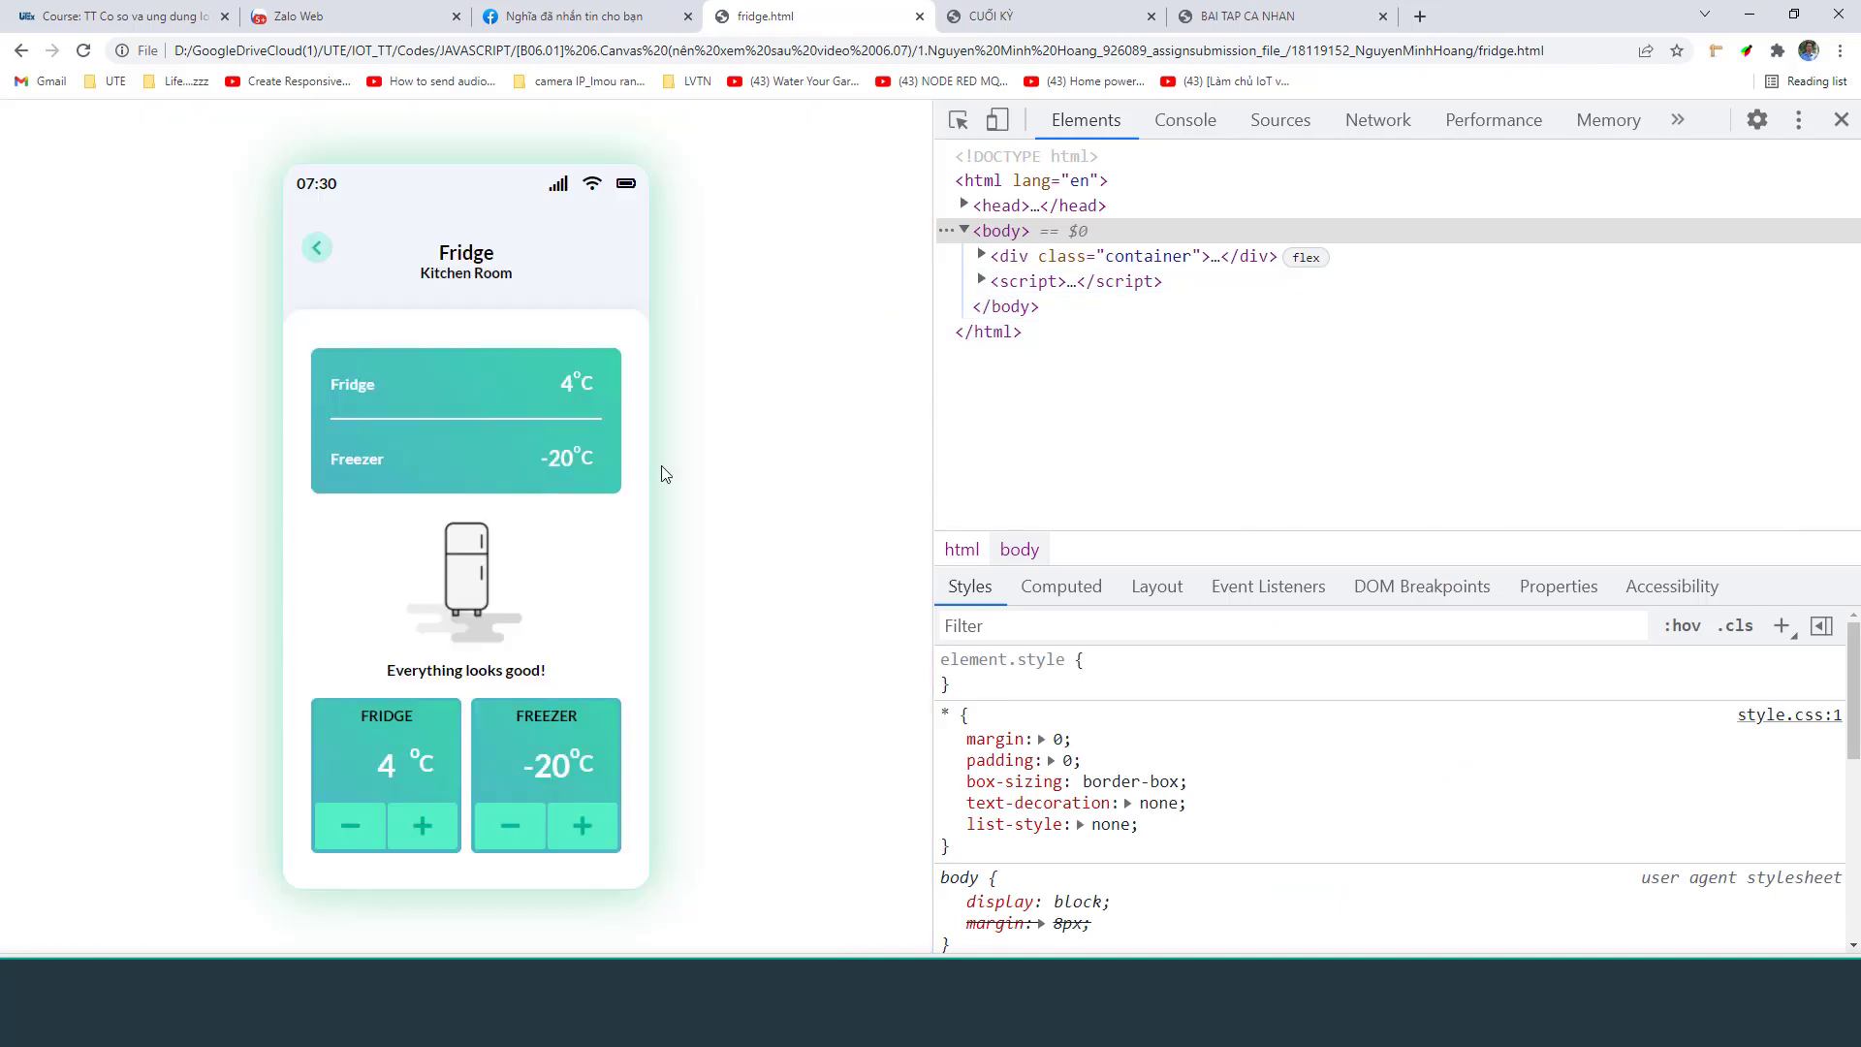
Inspect the fridge image on the page and collapse its img_fridge container in the element tree
{"action": "left_click", "coordinate": [958, 119]}
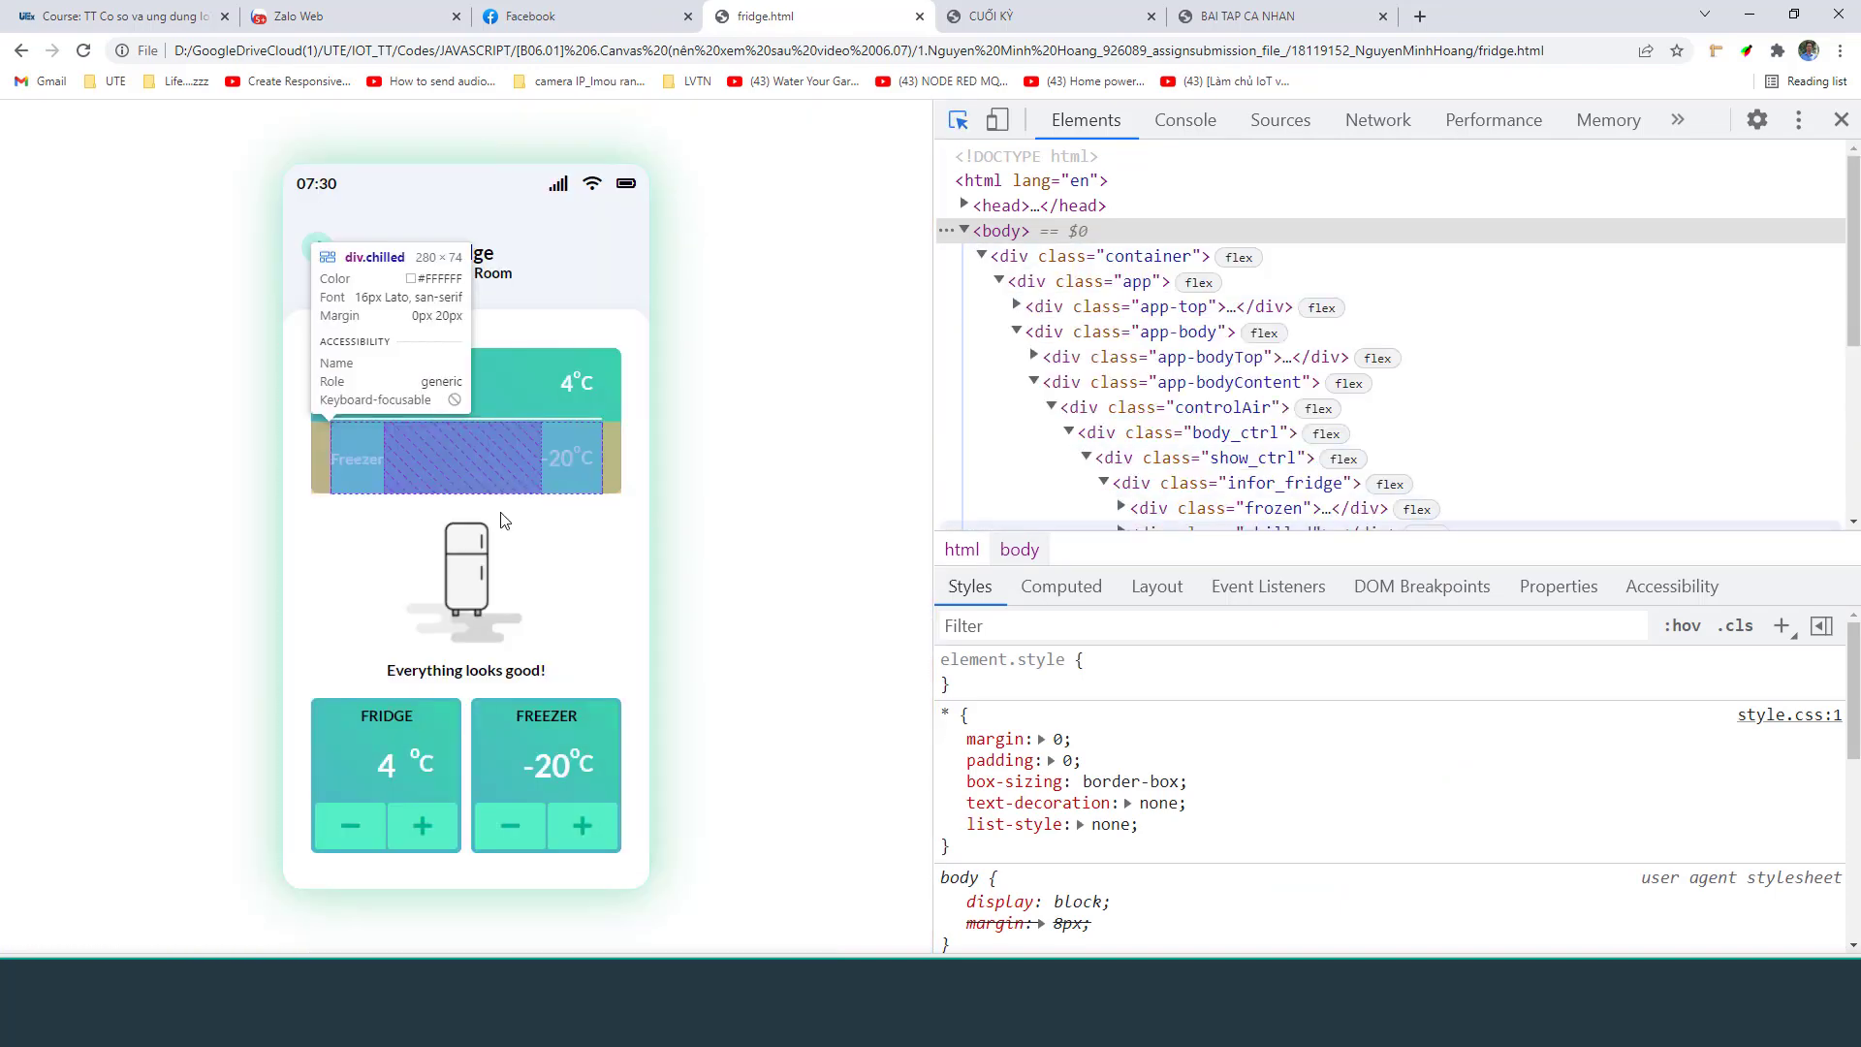
{"action": "left_click", "coordinate": [495, 575]}
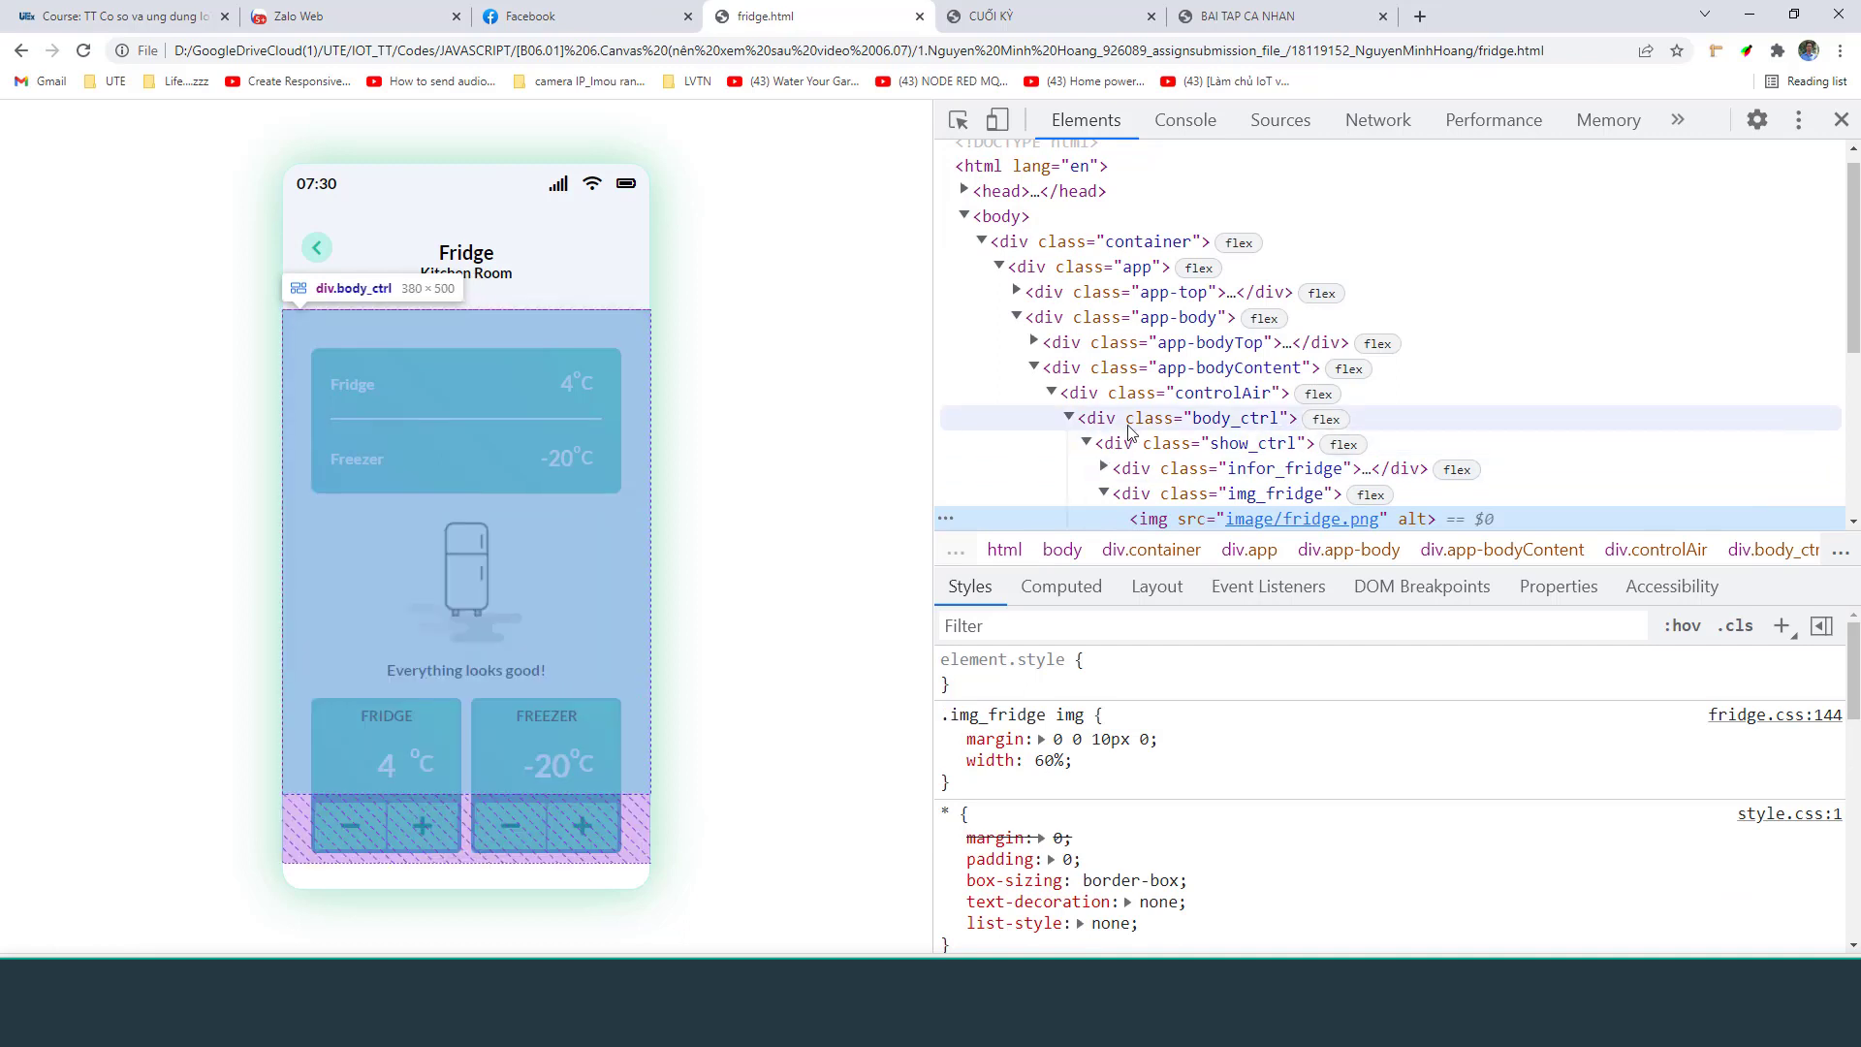
{"action": "scroll", "coordinate": [1135, 446], "scroll_direction": "down", "scroll_amount": 1}
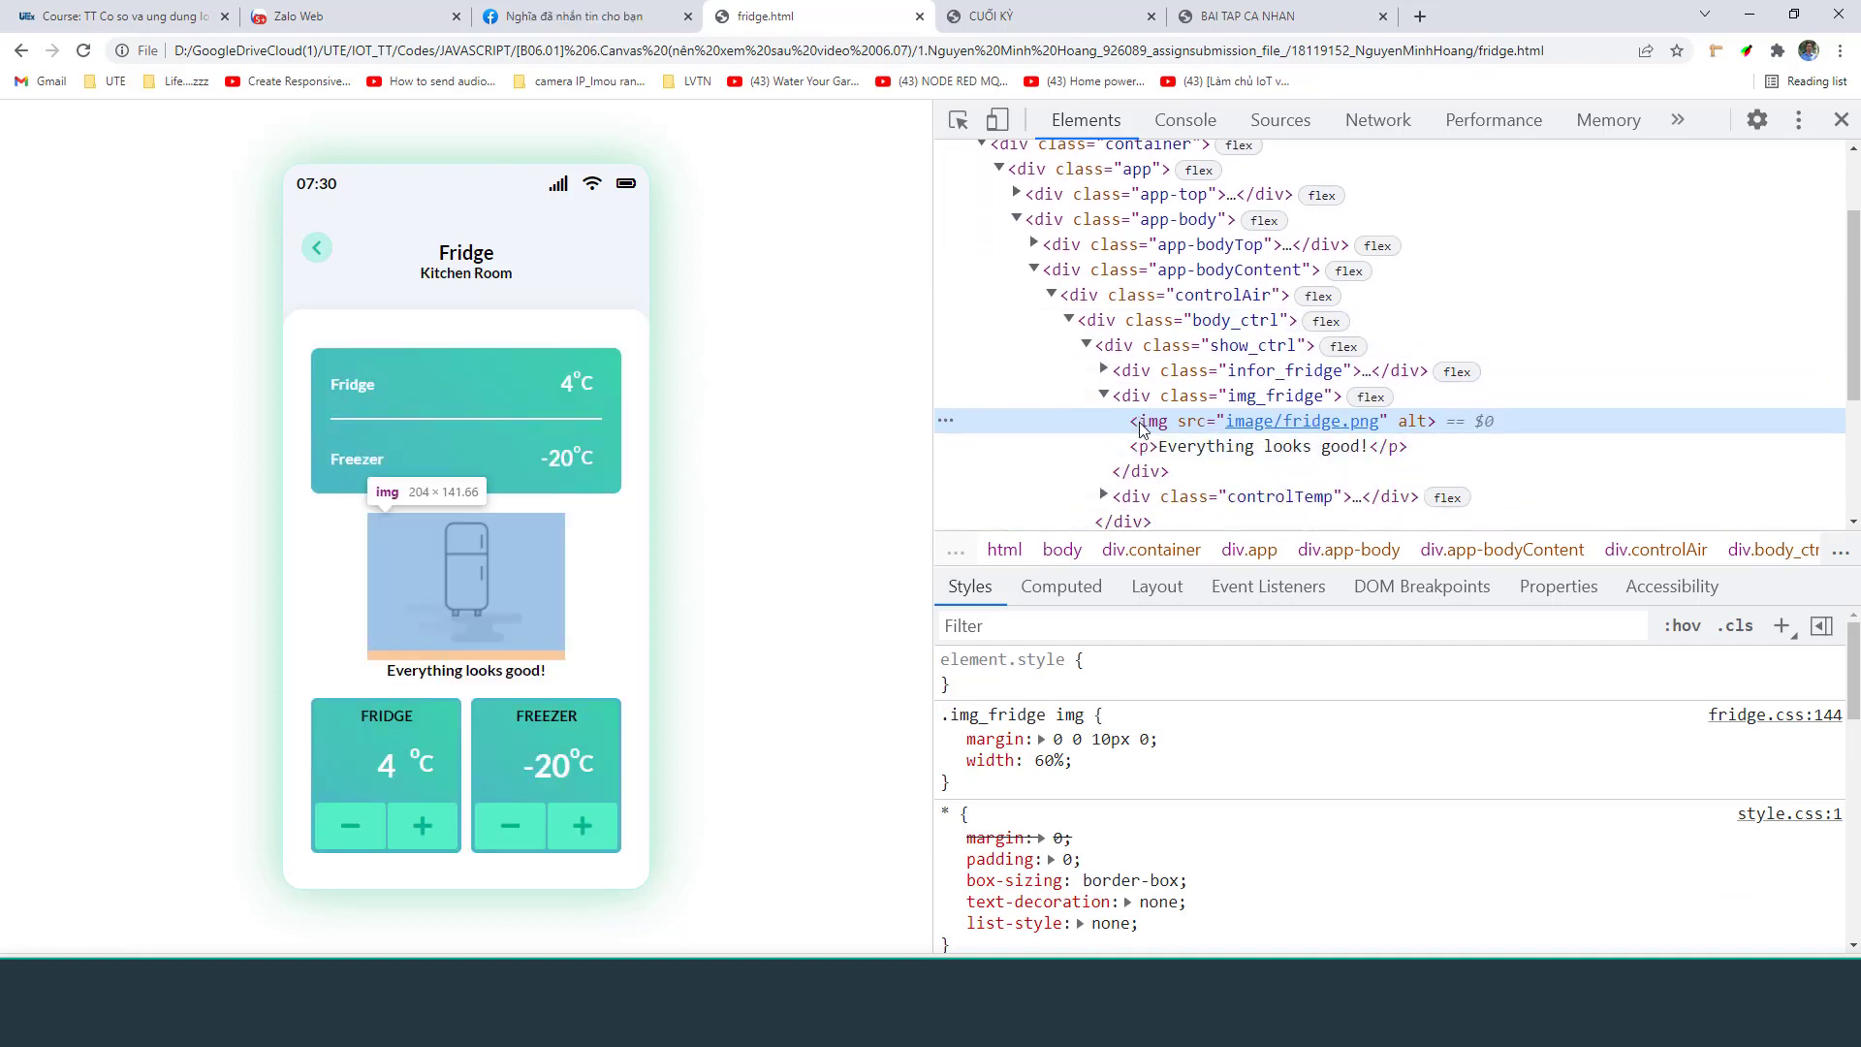
{"action": "left_click", "coordinate": [1102, 395]}
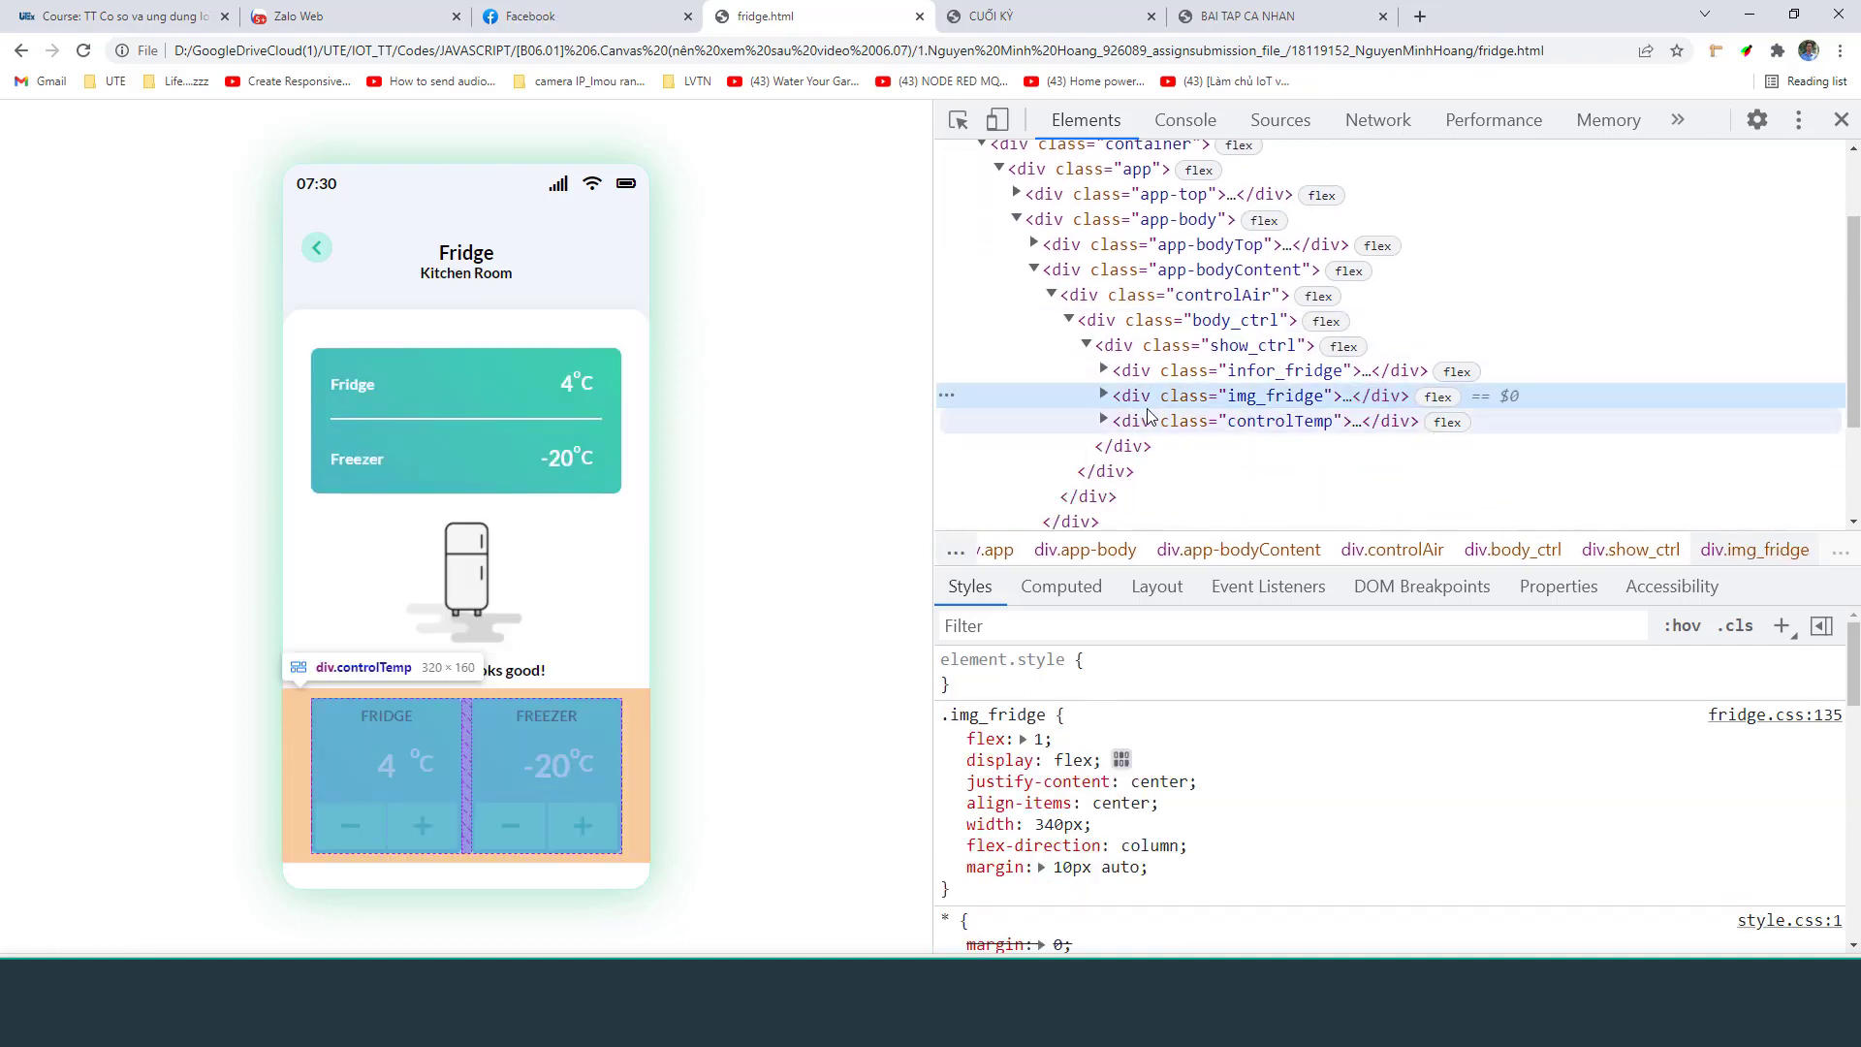
Examine the controlTemp container and its first control_item by expanding both in the element tree
{"action": "left_click", "coordinate": [1171, 431]}
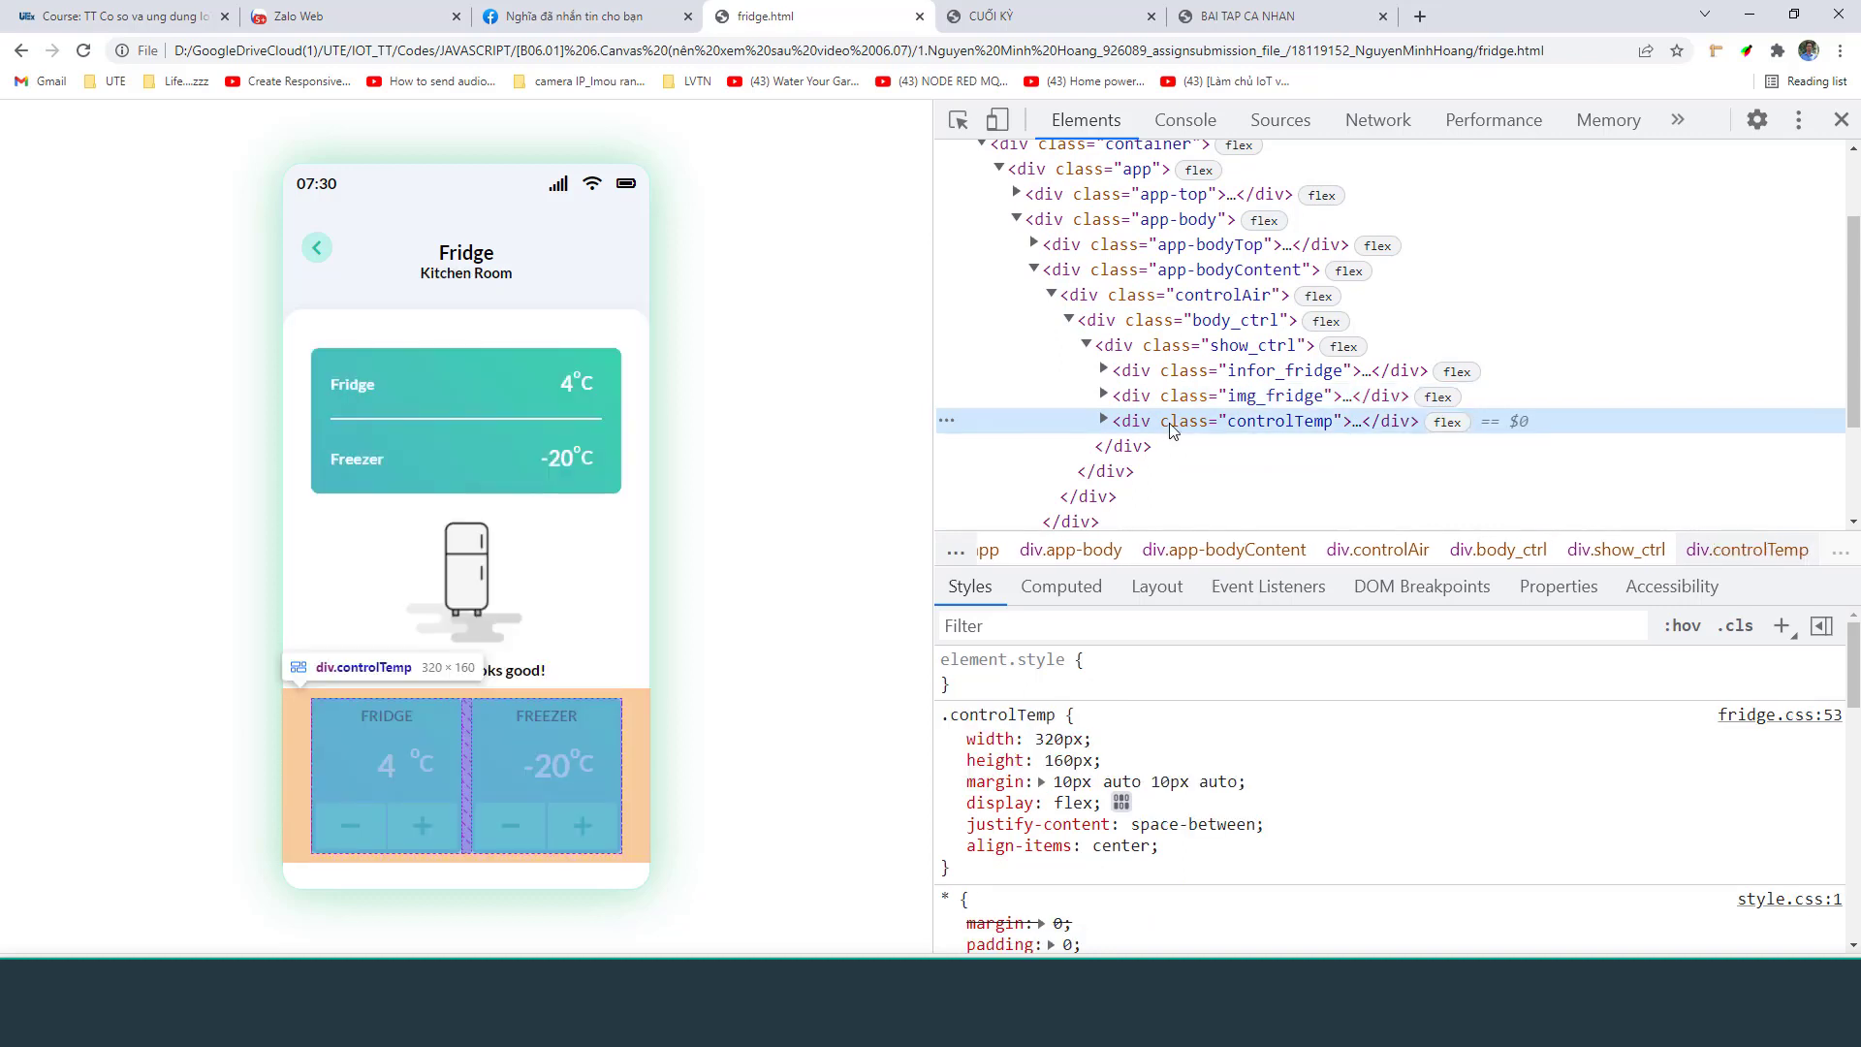
{"action": "left_click", "coordinate": [1104, 421]}
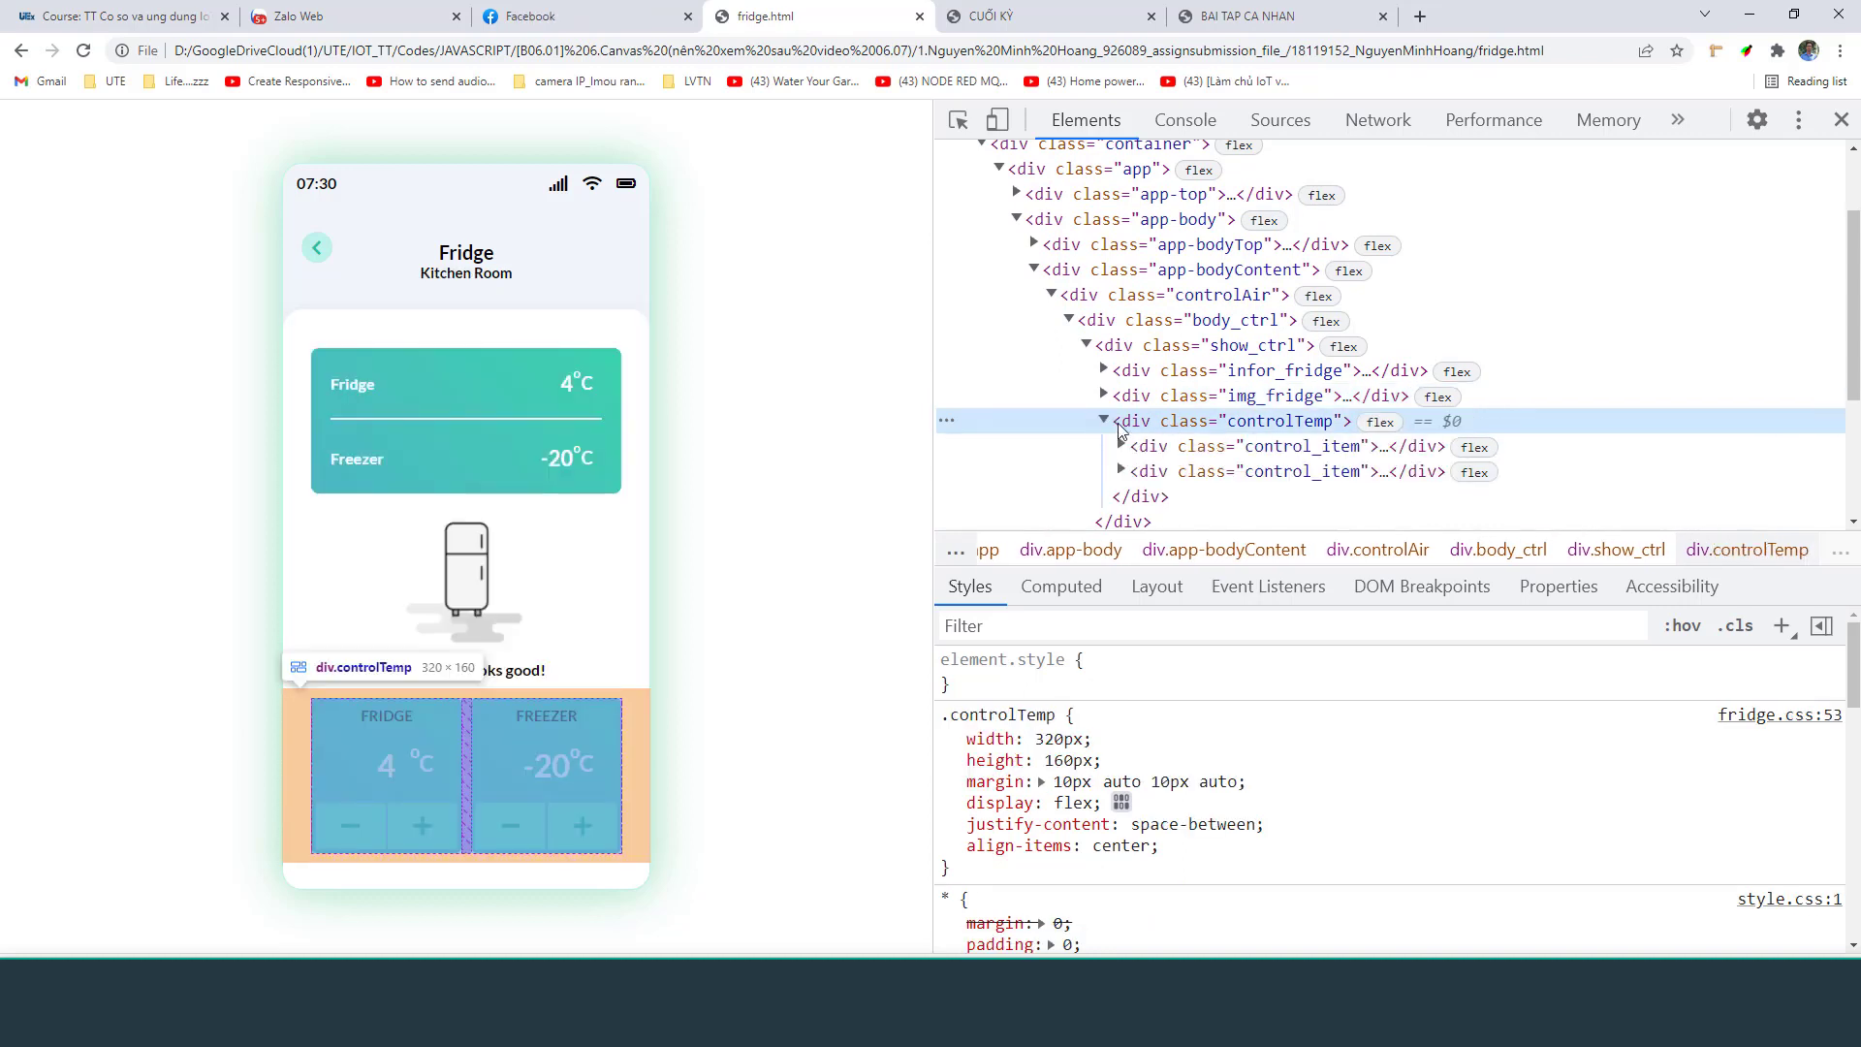
{"action": "left_click", "coordinate": [1171, 449]}
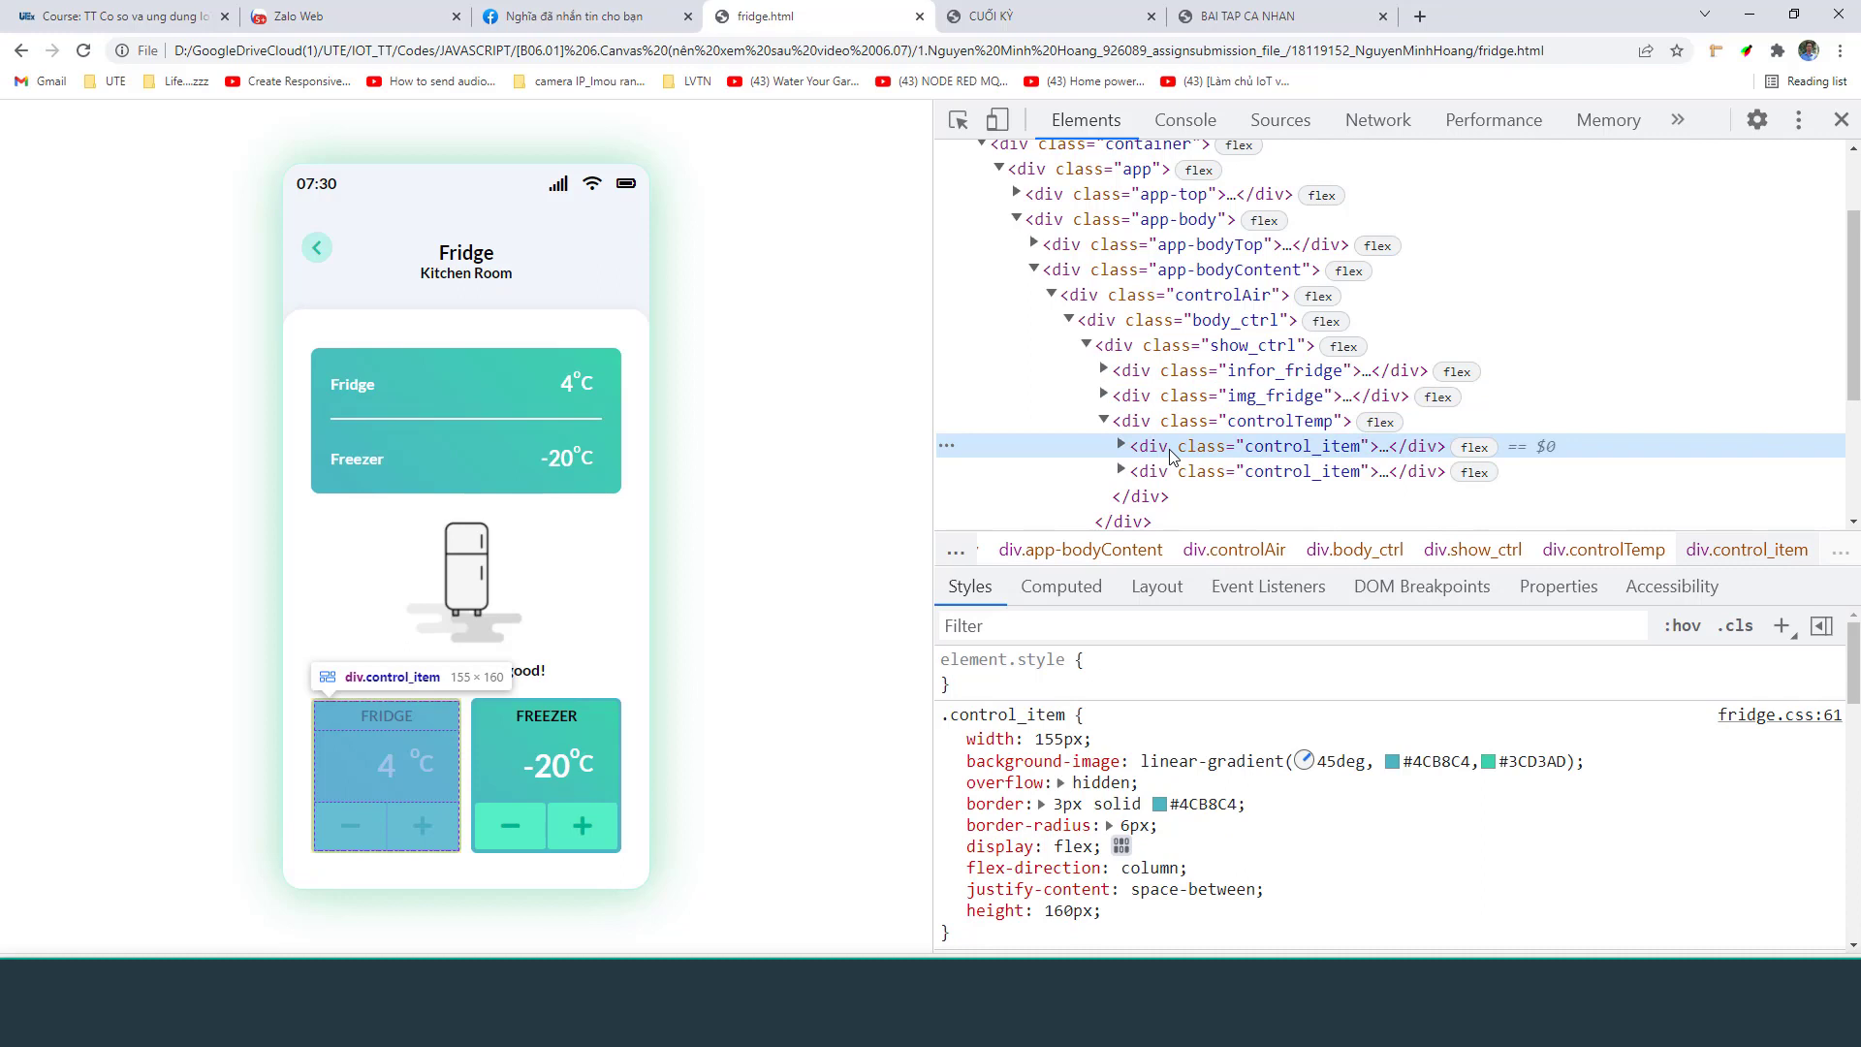
{"action": "left_click", "coordinate": [1120, 446]}
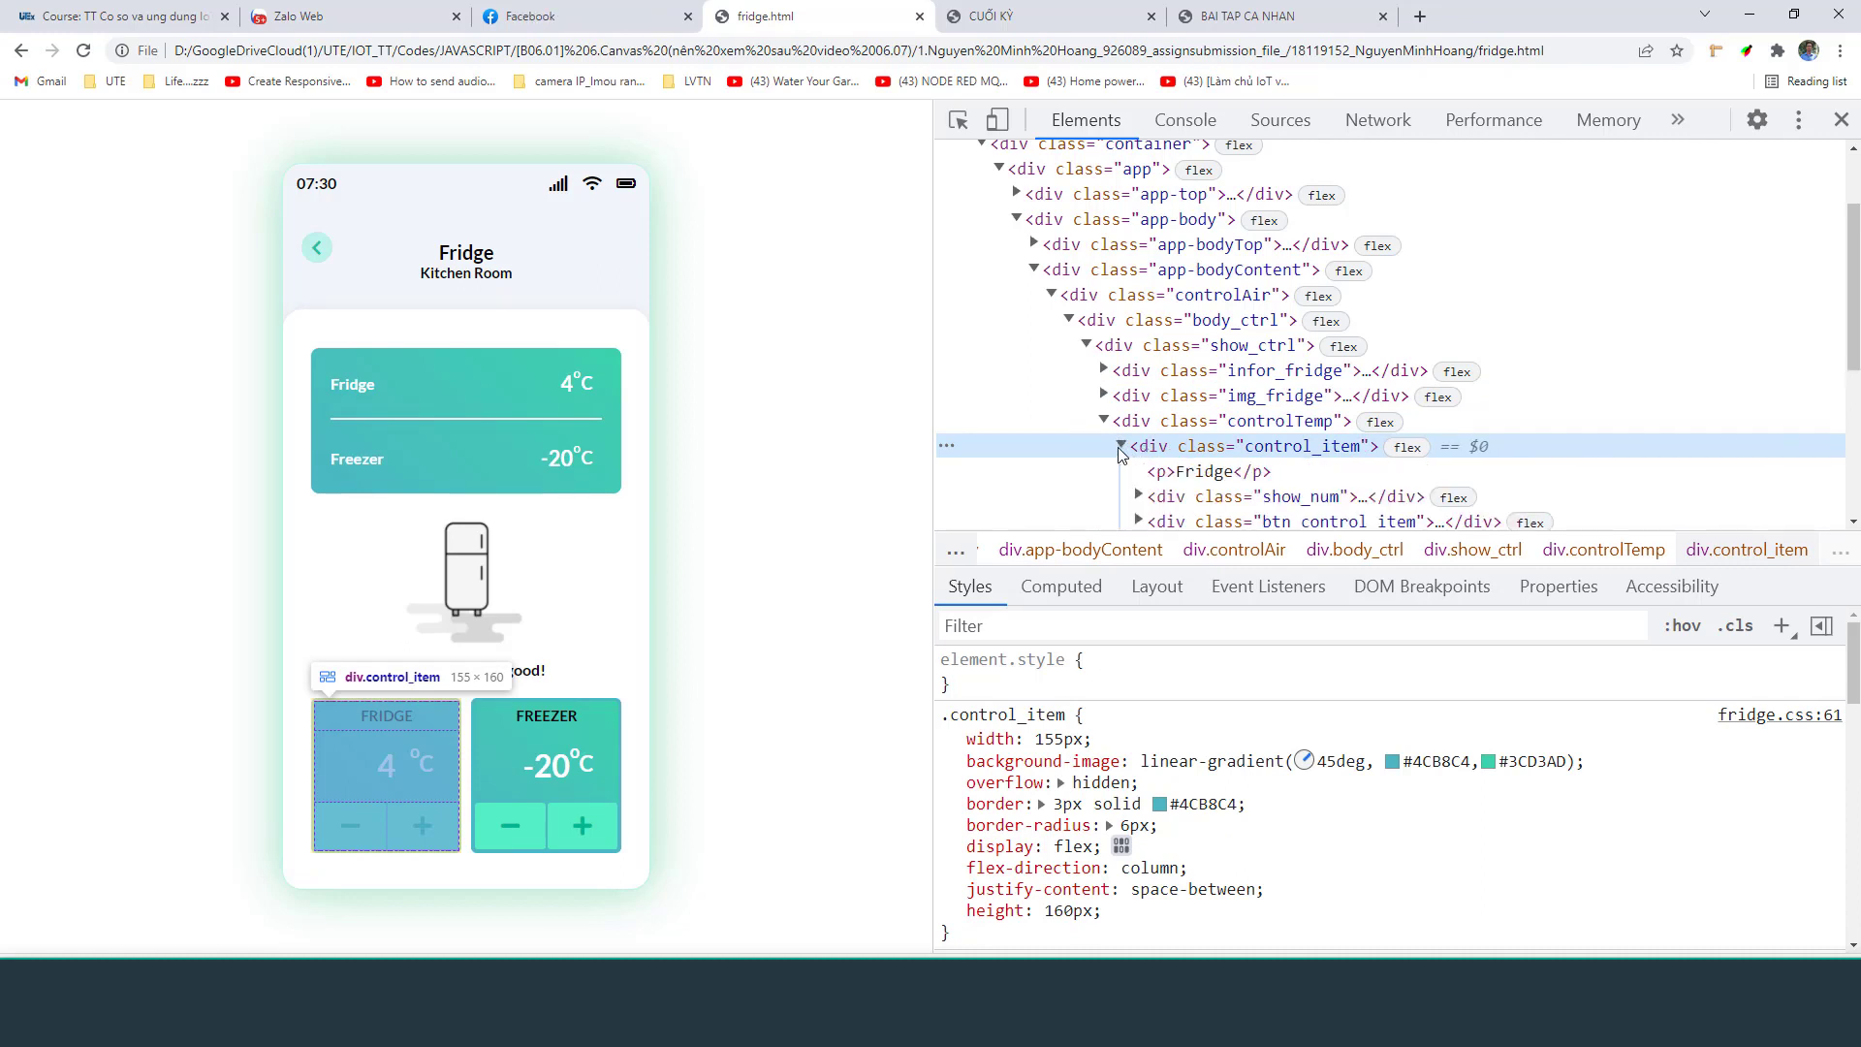
Examine the Fridge block's show_num and btn_control_item elements, including the decrease_air and increase_air buttons
{"action": "left_click", "coordinate": [1193, 498]}
{"action": "left_click", "coordinate": [1184, 523]}
{"action": "scroll", "coordinate": [1185, 523], "scroll_direction": "down", "scroll_amount": 1}
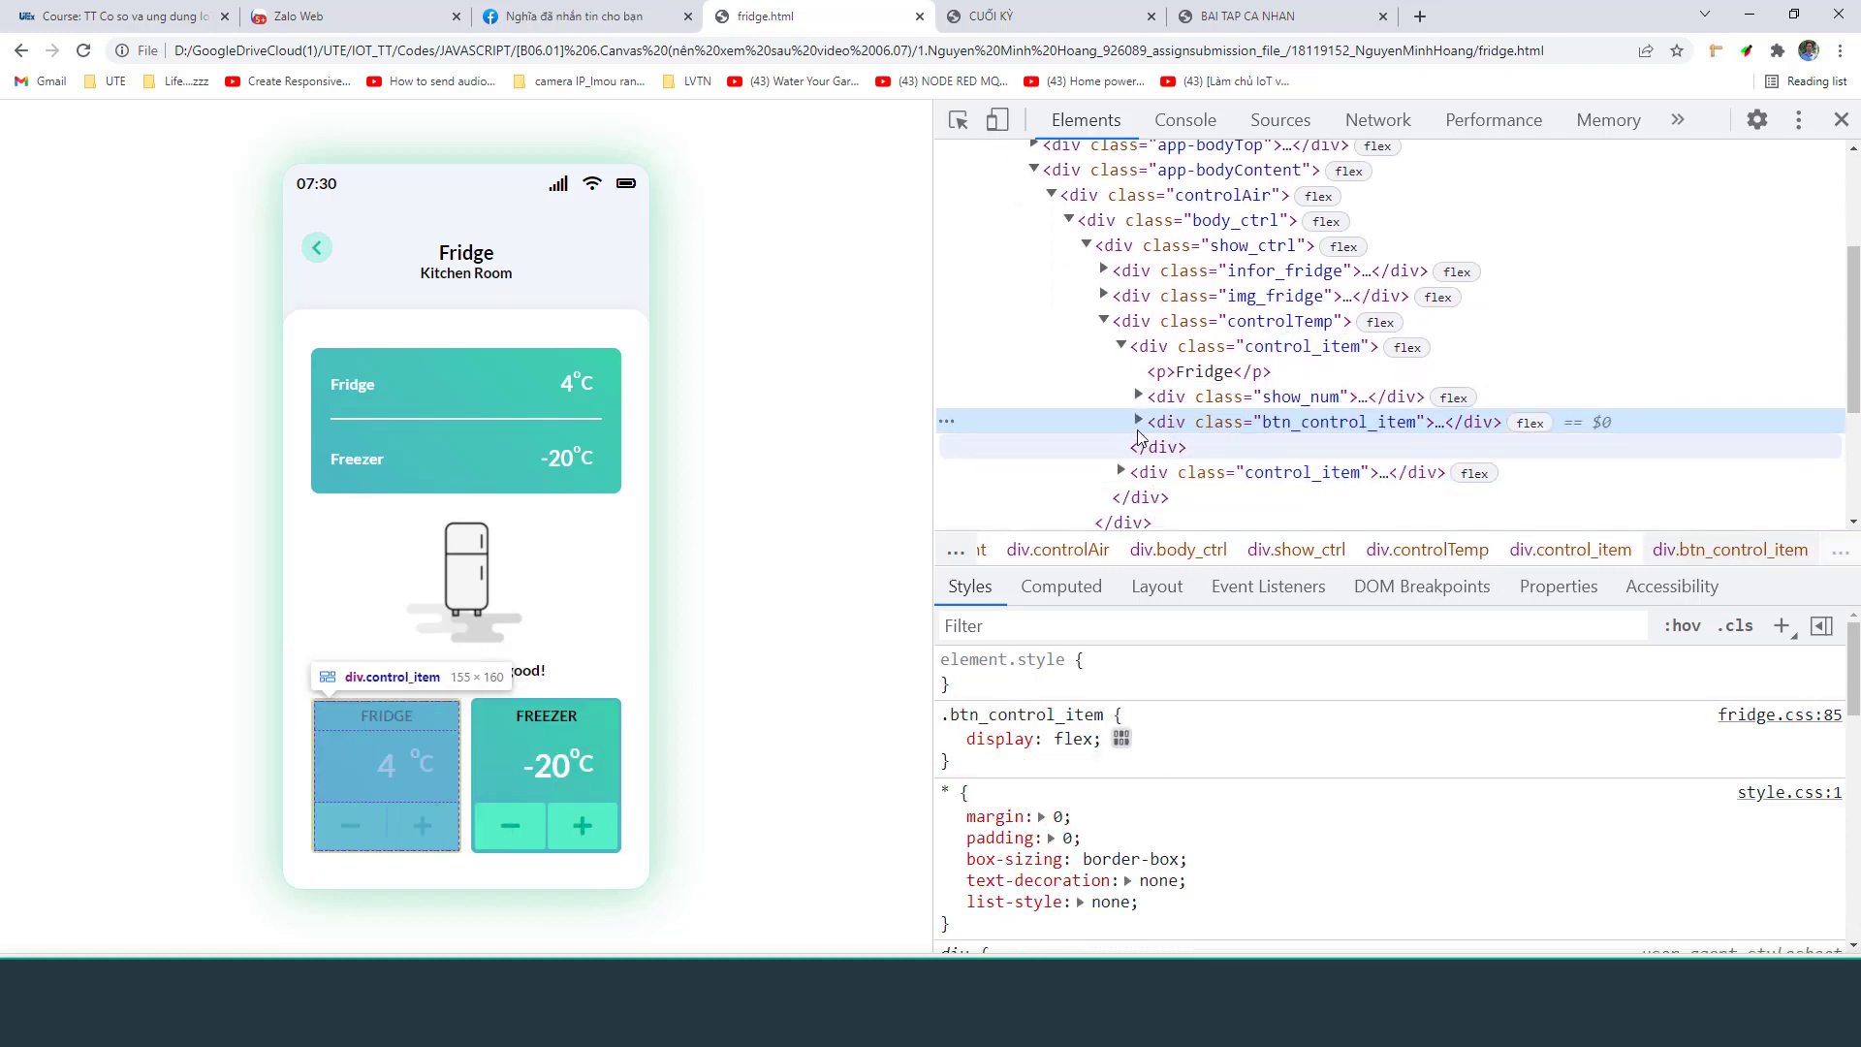
{"action": "left_click", "coordinate": [1139, 421]}
{"action": "left_click", "coordinate": [1266, 452]}
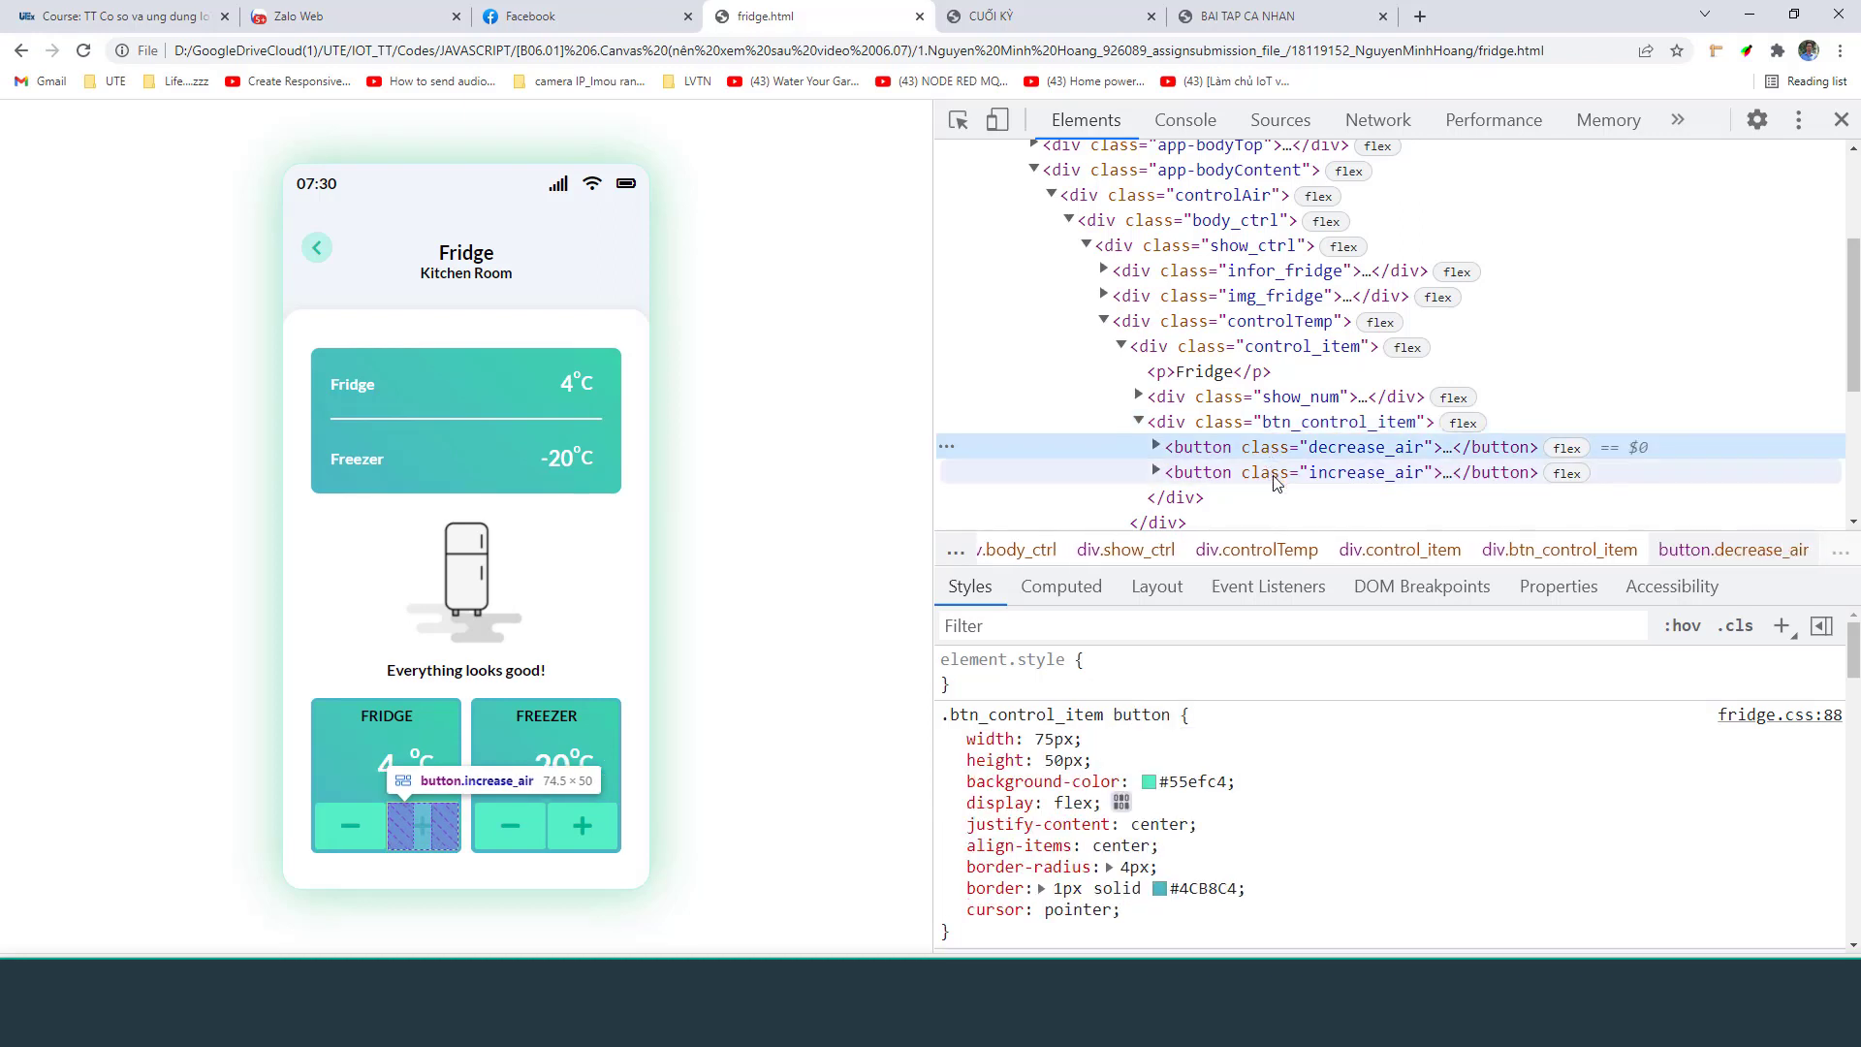
{"action": "left_click", "coordinate": [1277, 475]}
{"action": "left_click", "coordinate": [1276, 451]}
{"action": "left_click", "coordinate": [1274, 474]}
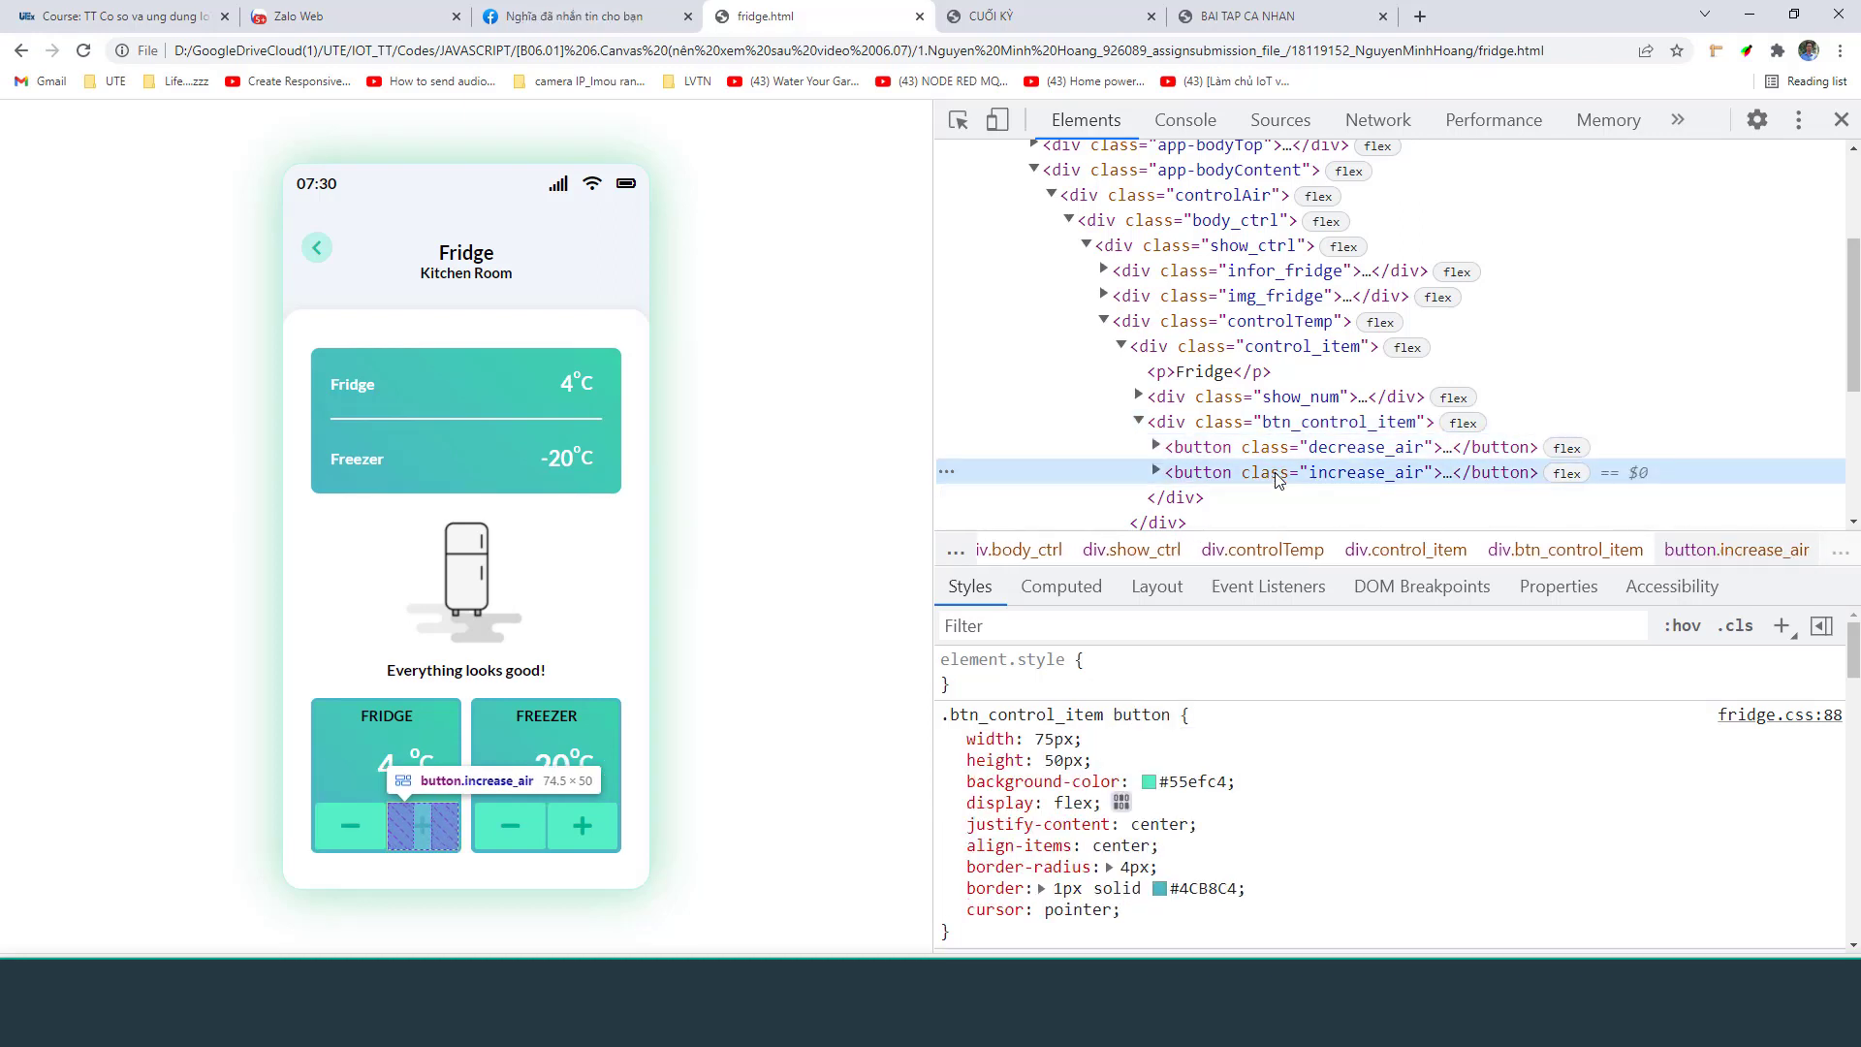
Compare the decrease_air and increase_air buttons of the Fridge block in the element tree
{"action": "left_click", "coordinate": [1274, 450]}
{"action": "left_click", "coordinate": [1272, 475]}
{"action": "scroll", "coordinate": [1272, 436], "scroll_direction": "up", "scroll_amount": 2}
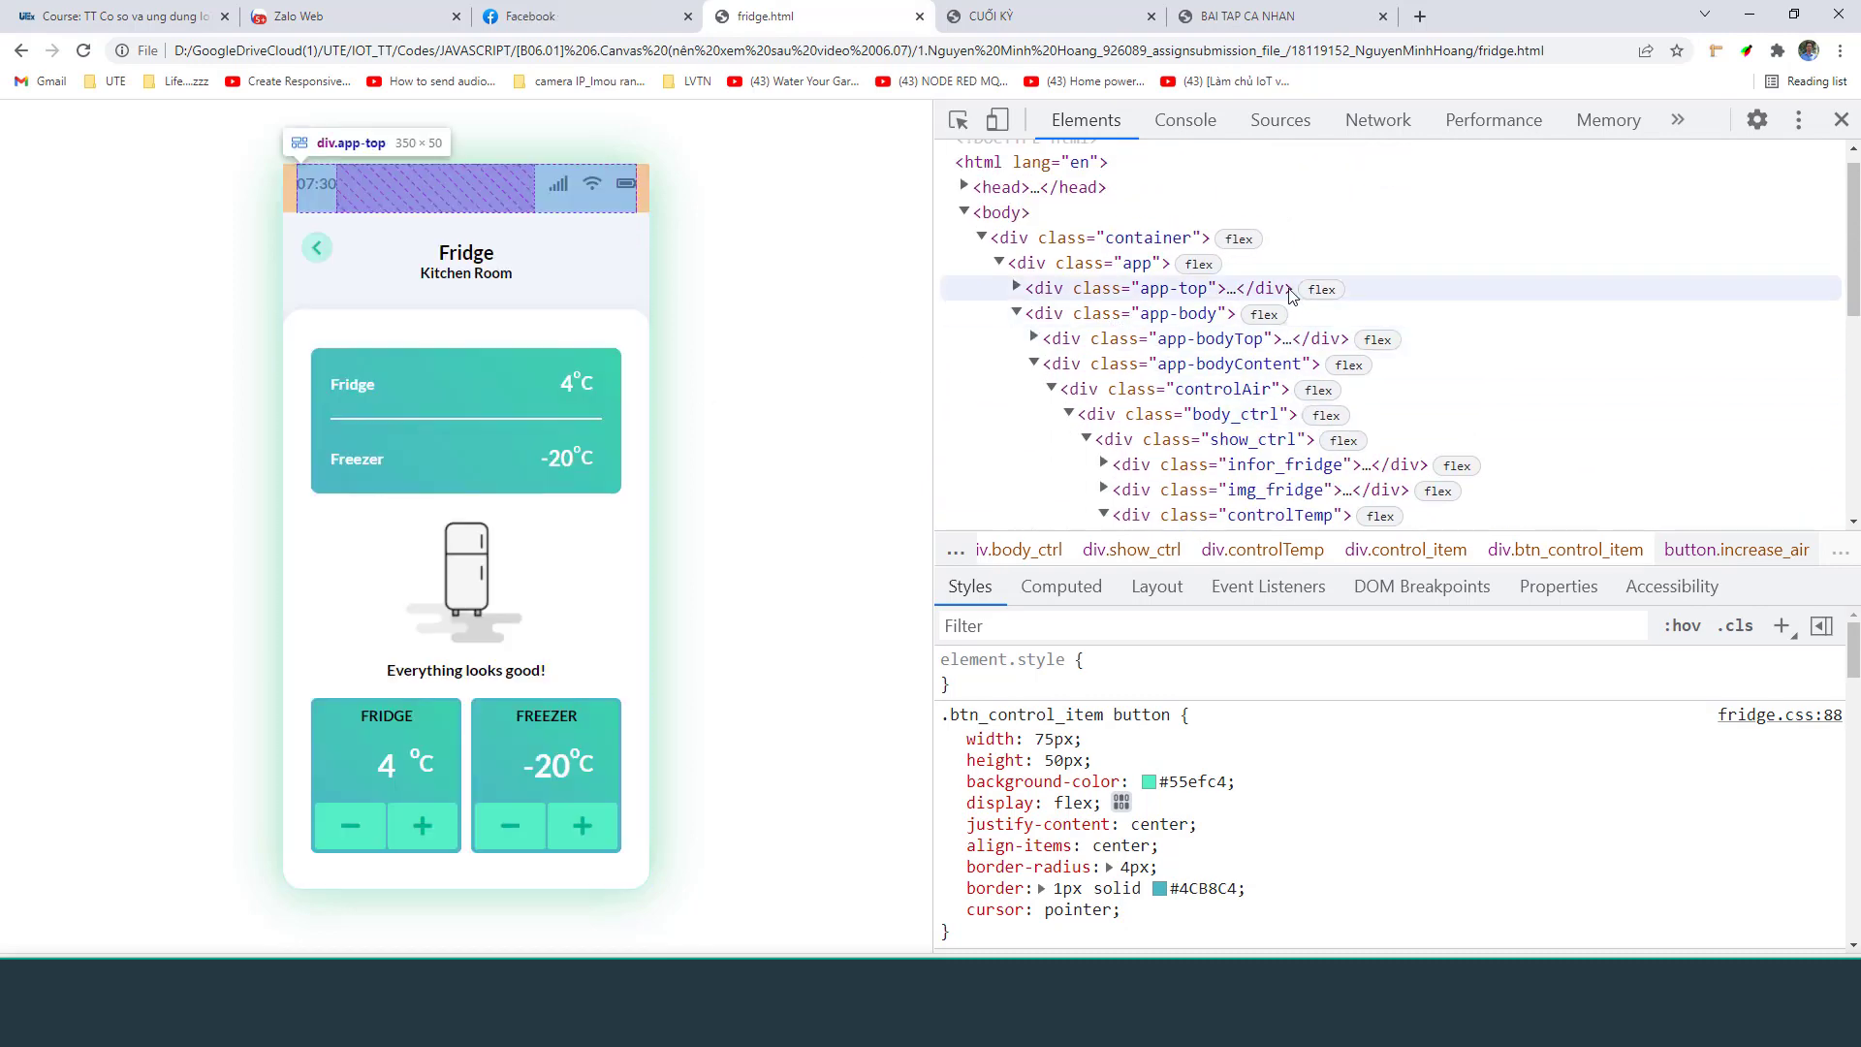
Return to the home page, open the Living Room Air Conditioner page and raise the set temperature to 36
{"action": "left_click", "coordinate": [315, 250]}
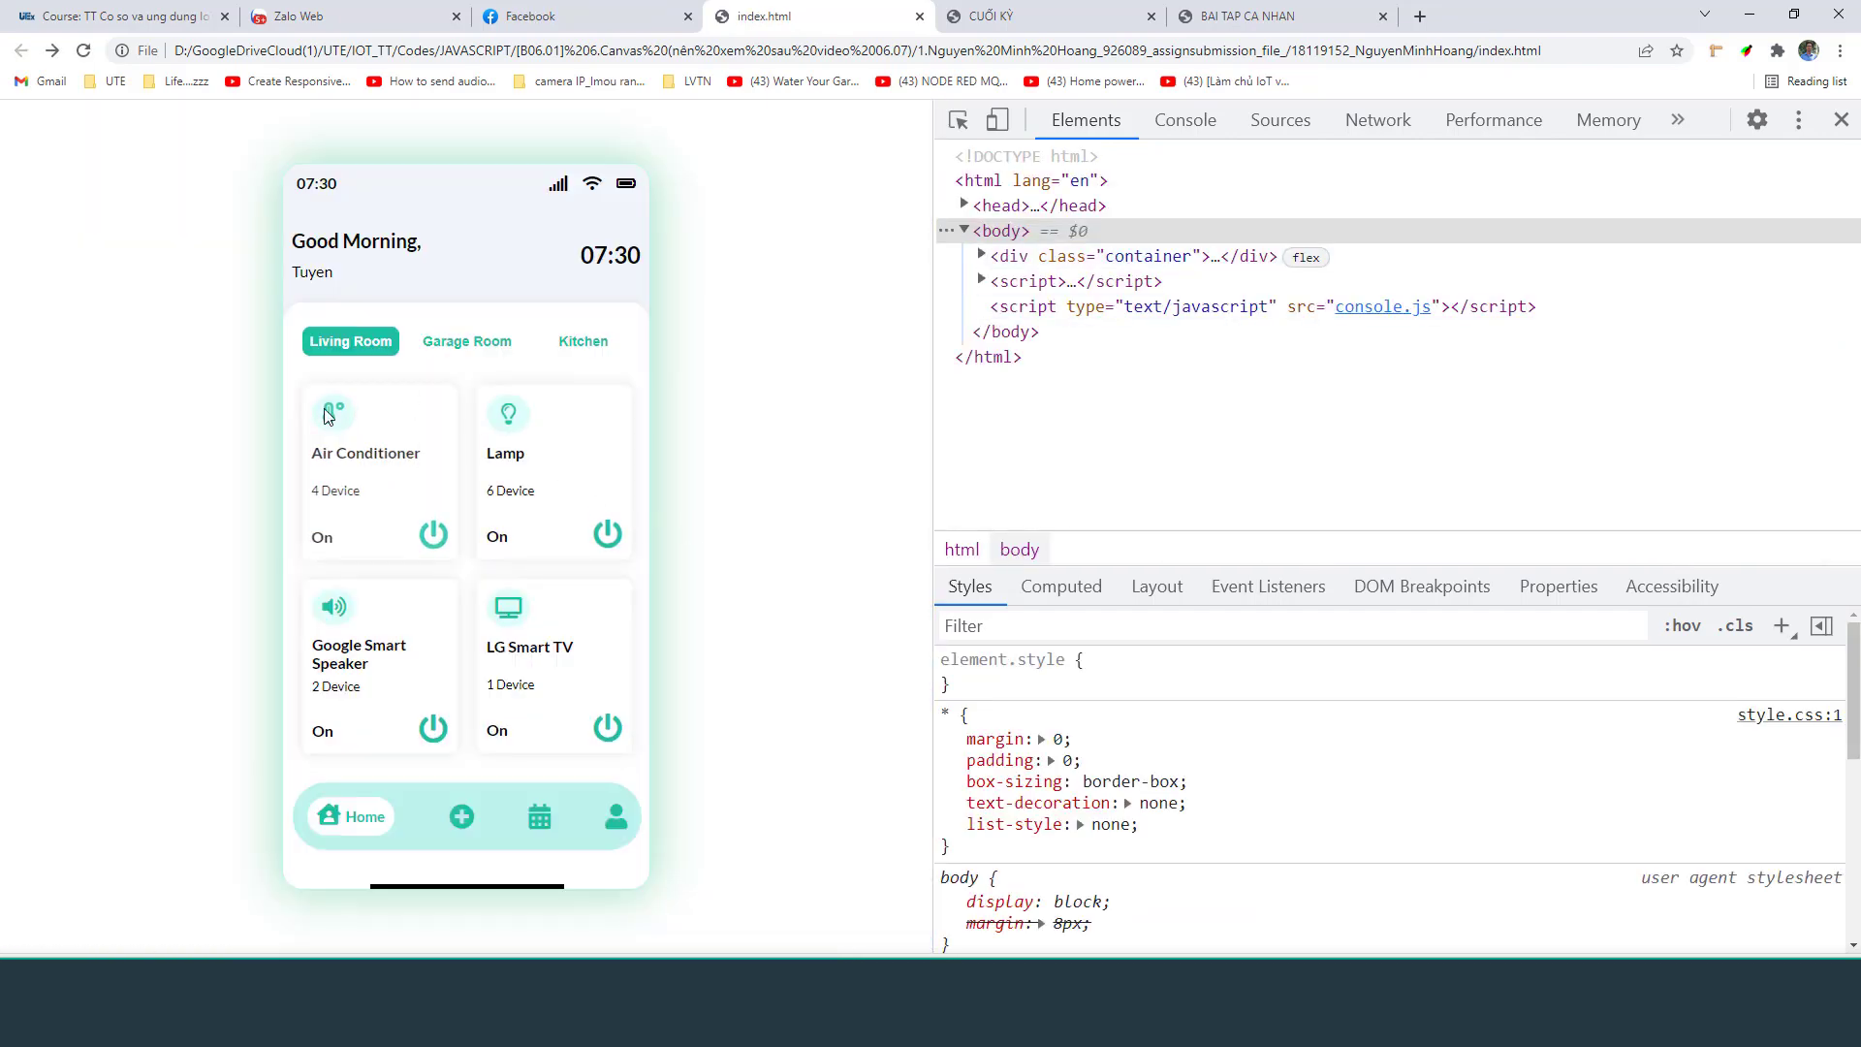
{"action": "left_click", "coordinate": [328, 468]}
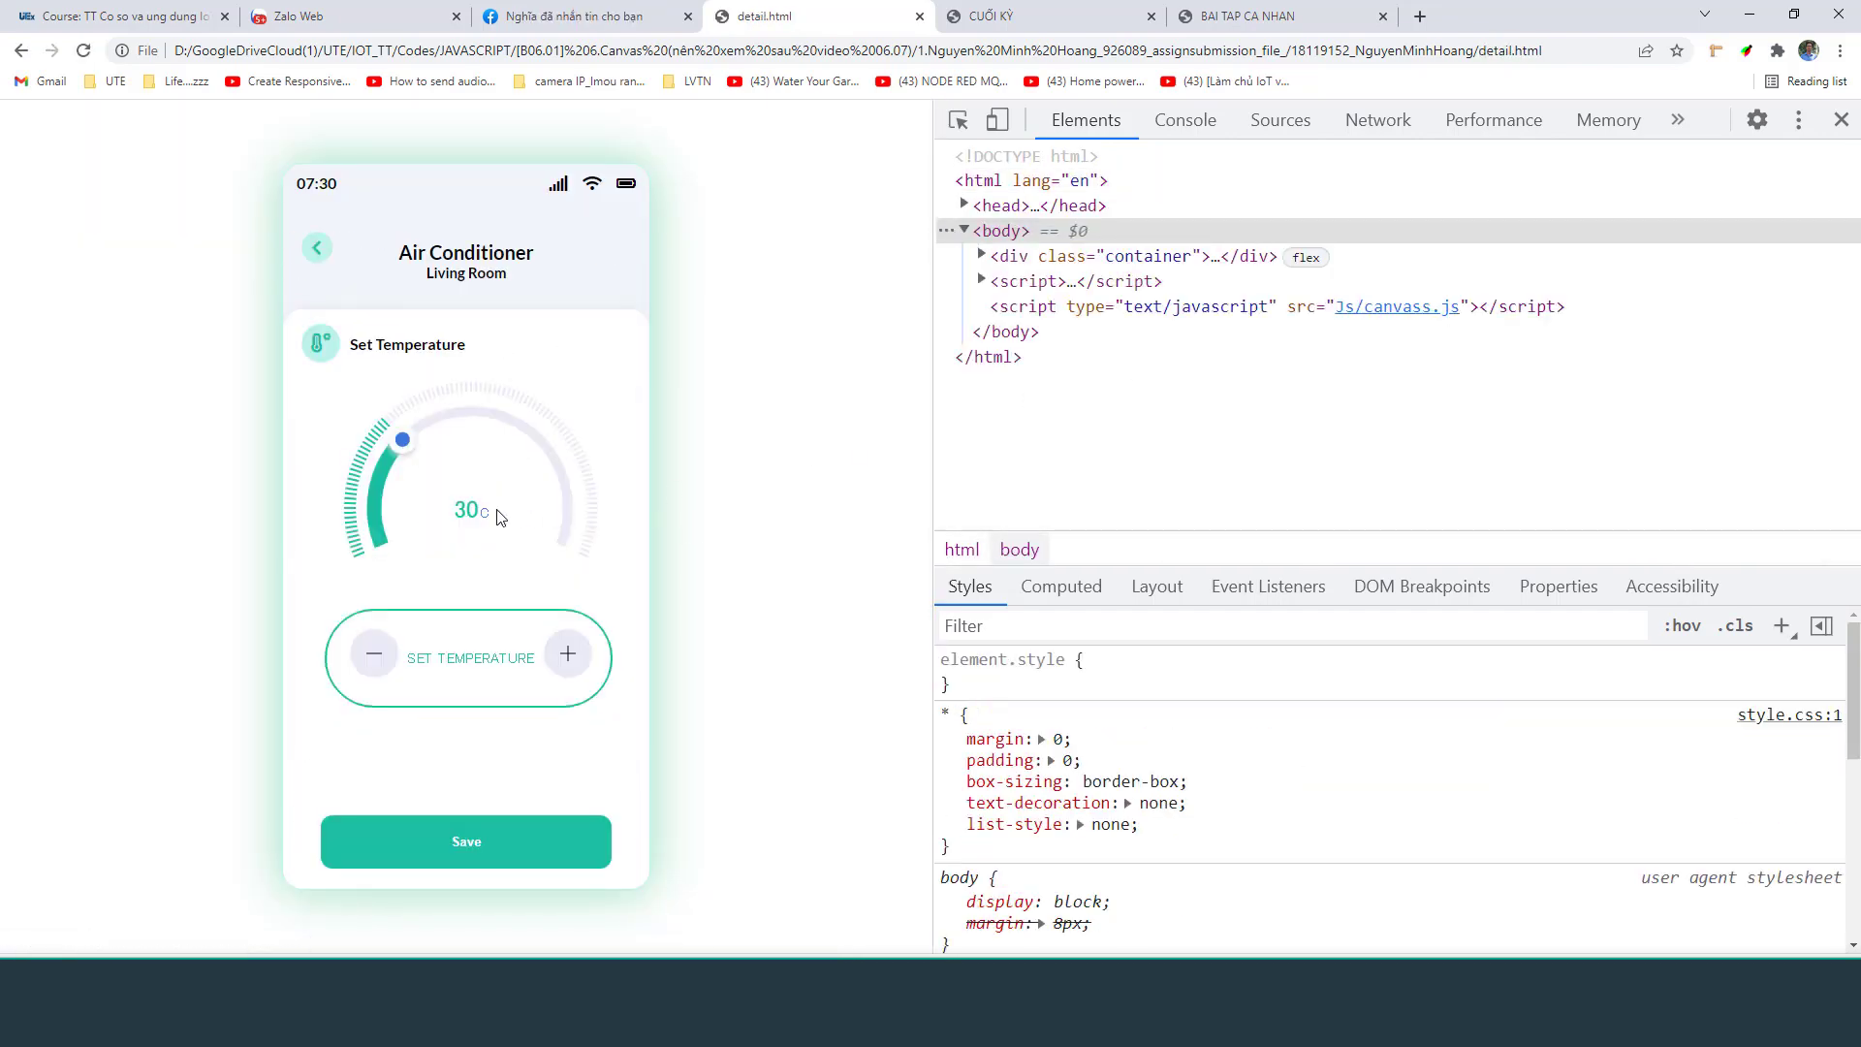
{"action": "left_click", "coordinate": [572, 655]}
{"action": "left_click", "coordinate": [571, 655]}
Inspect the temperature dial's myCanvas2 element and raise the set temperature to 48
{"action": "left_click", "coordinate": [959, 121]}
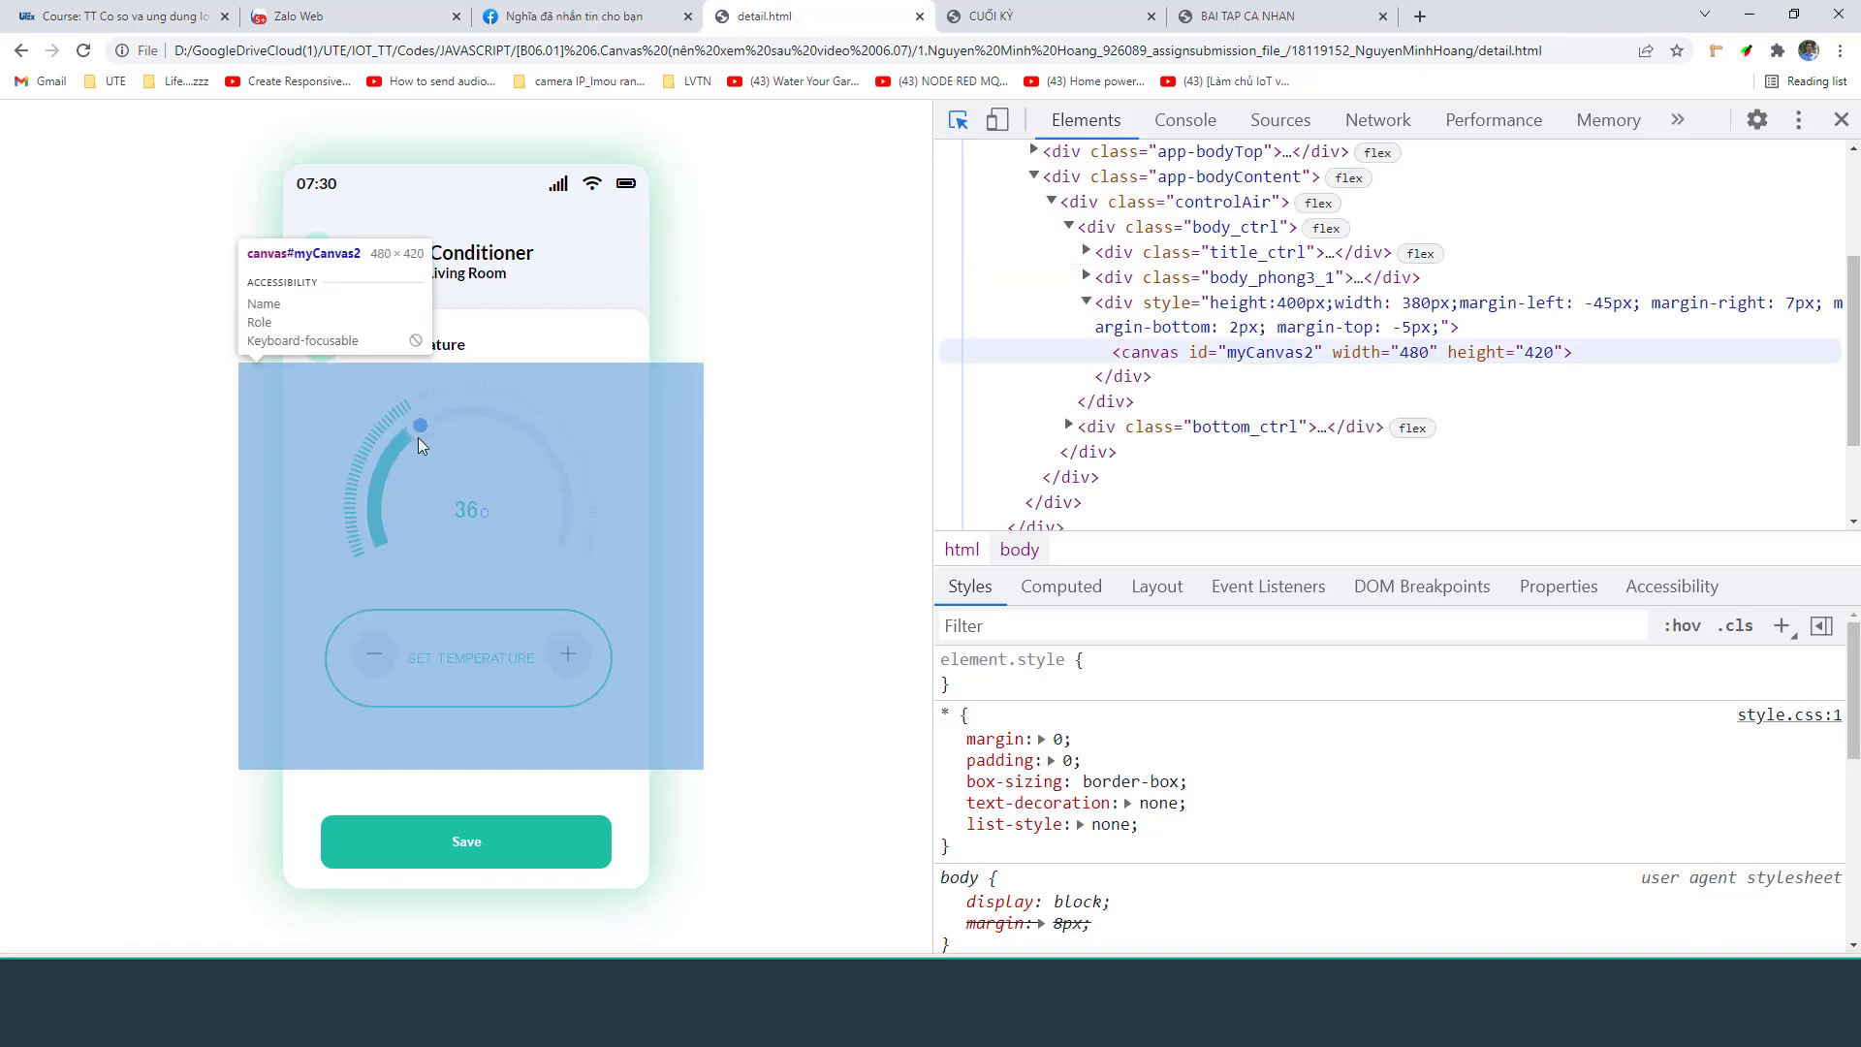
{"action": "left_click", "coordinate": [418, 444]}
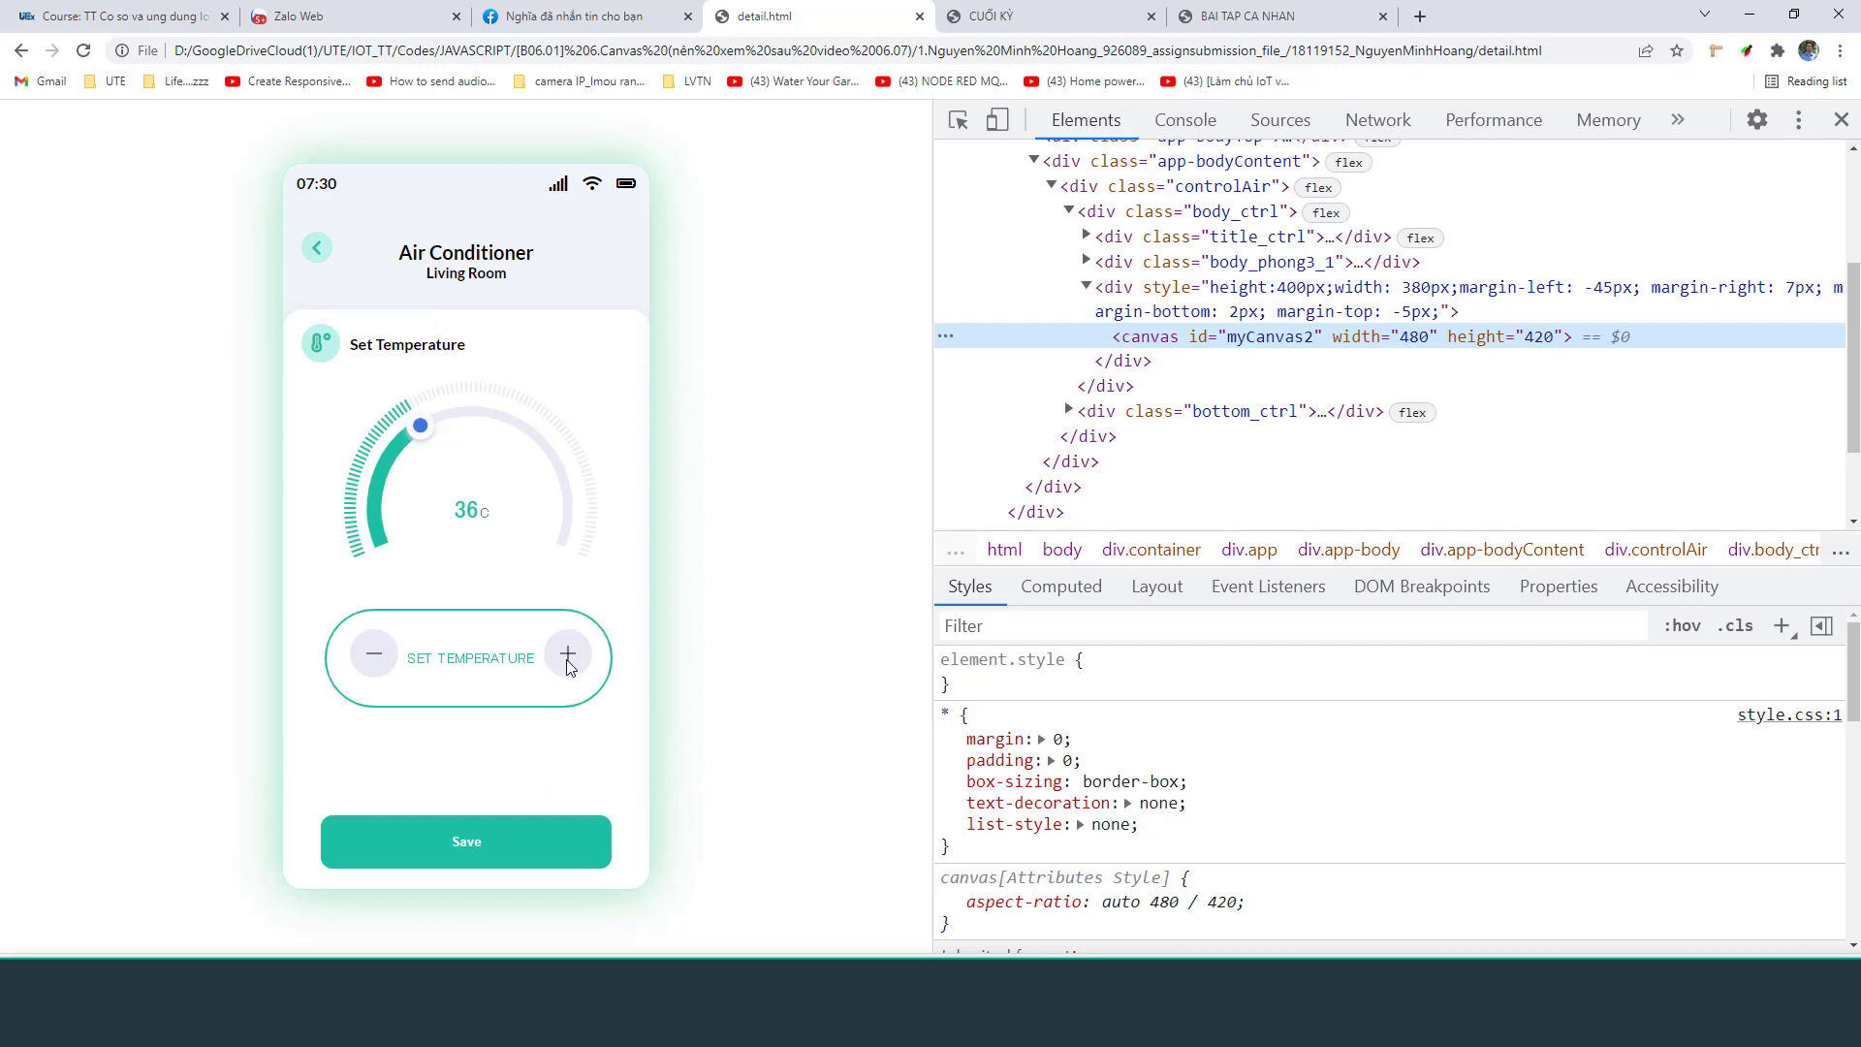
{"action": "double_click", "coordinate": [568, 655]}
{"action": "left_click", "coordinate": [575, 670]}
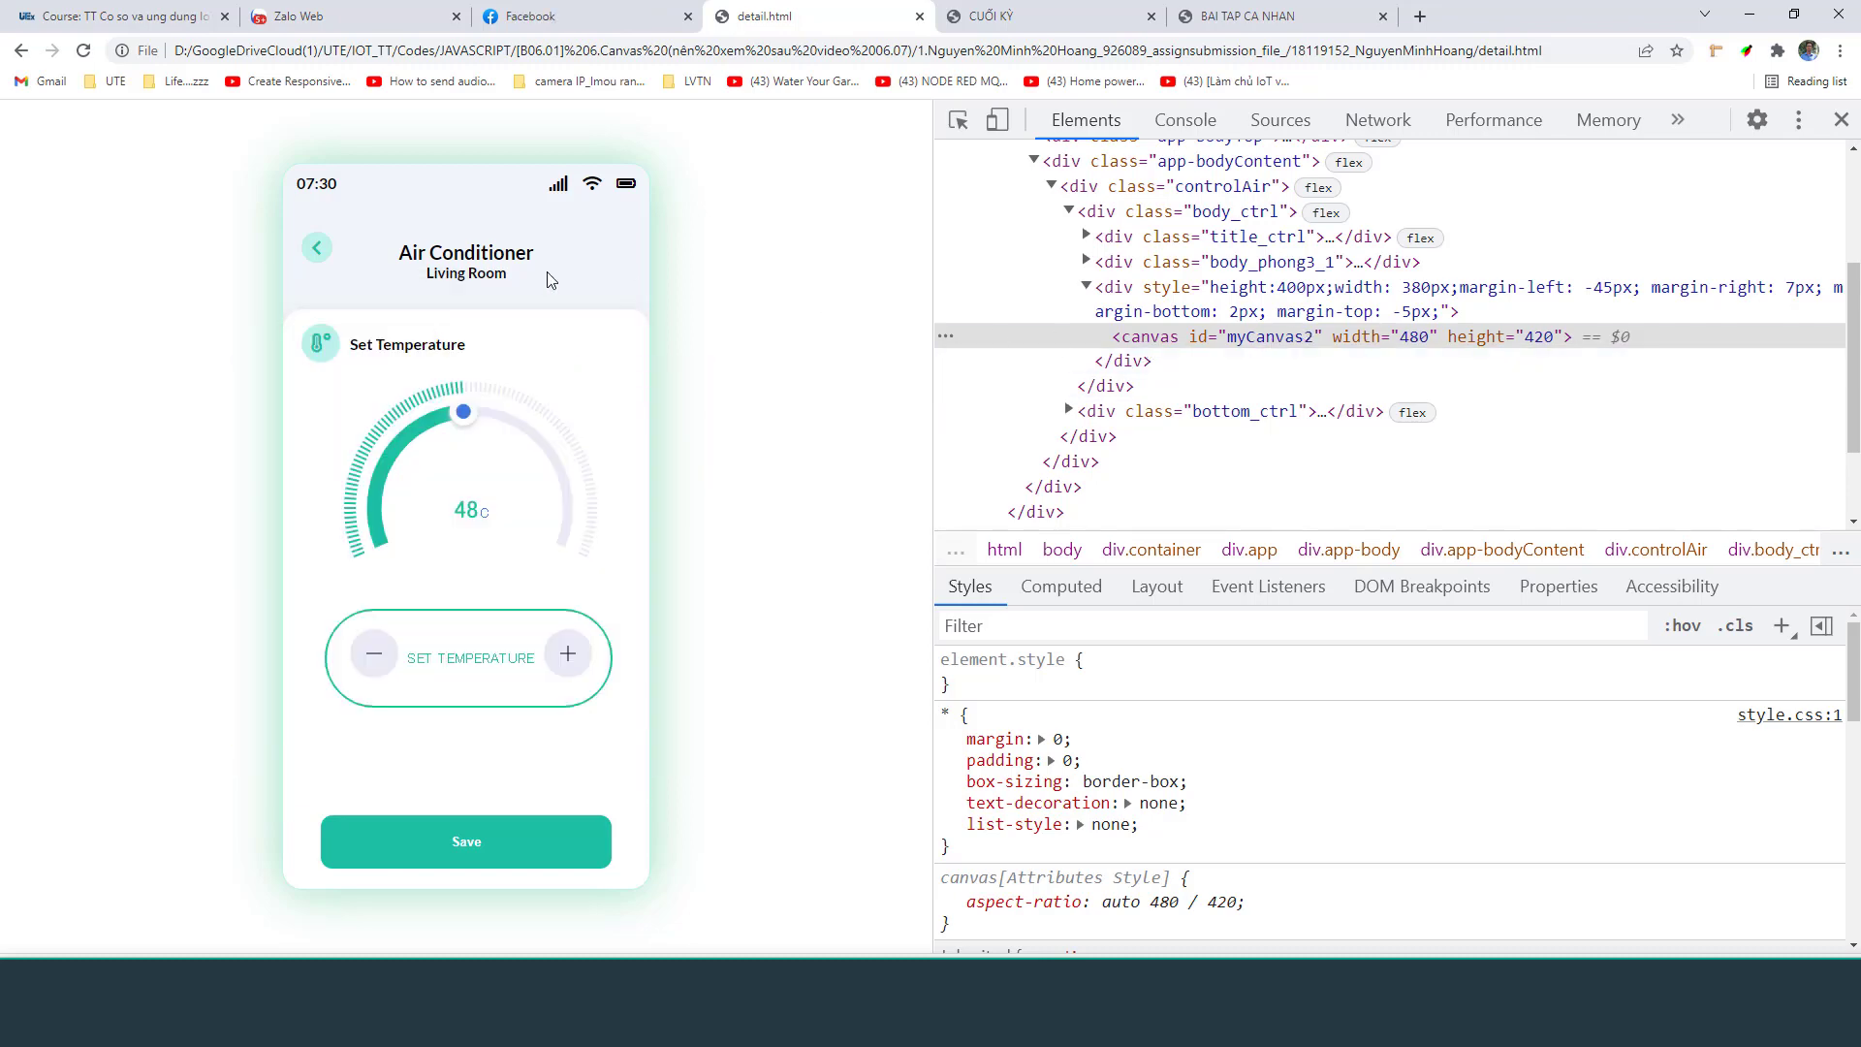
Open the Living Room Lamp page from the home page and inspect its chooseColor container and light element
{"action": "left_click", "coordinate": [316, 254]}
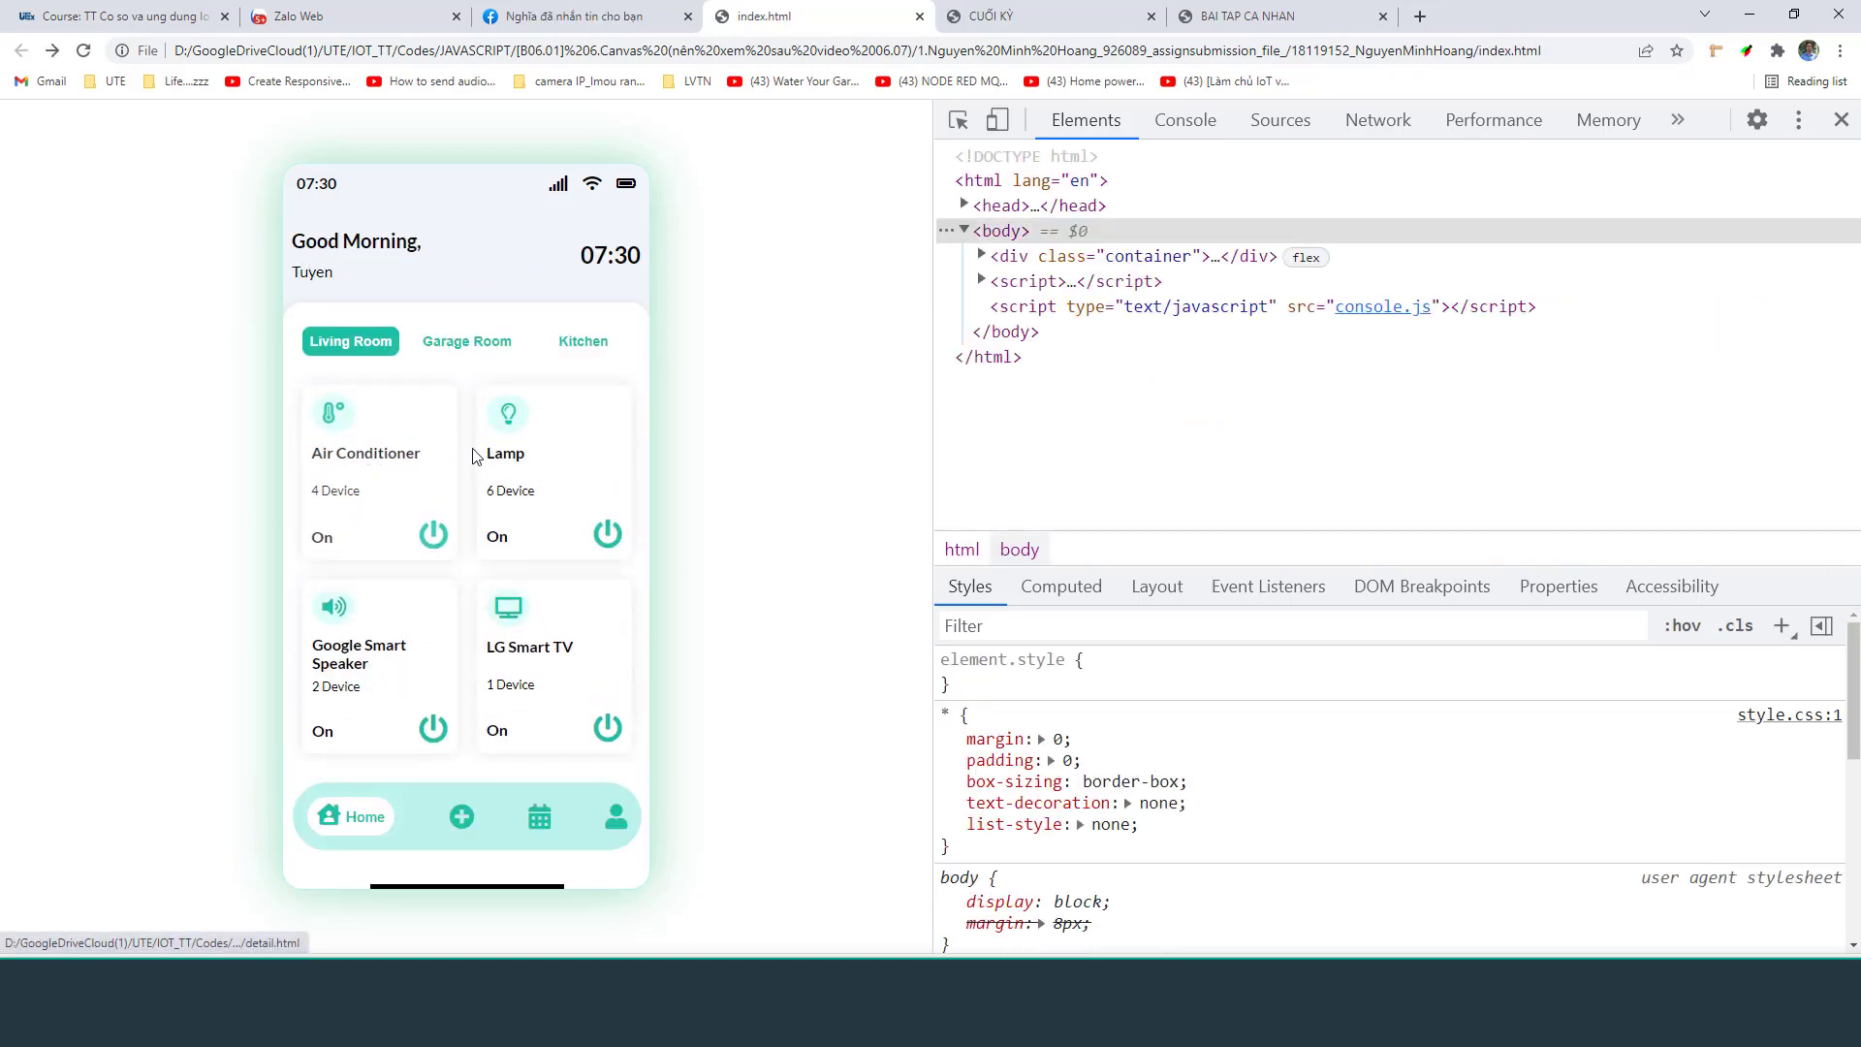
{"action": "left_click", "coordinate": [500, 466]}
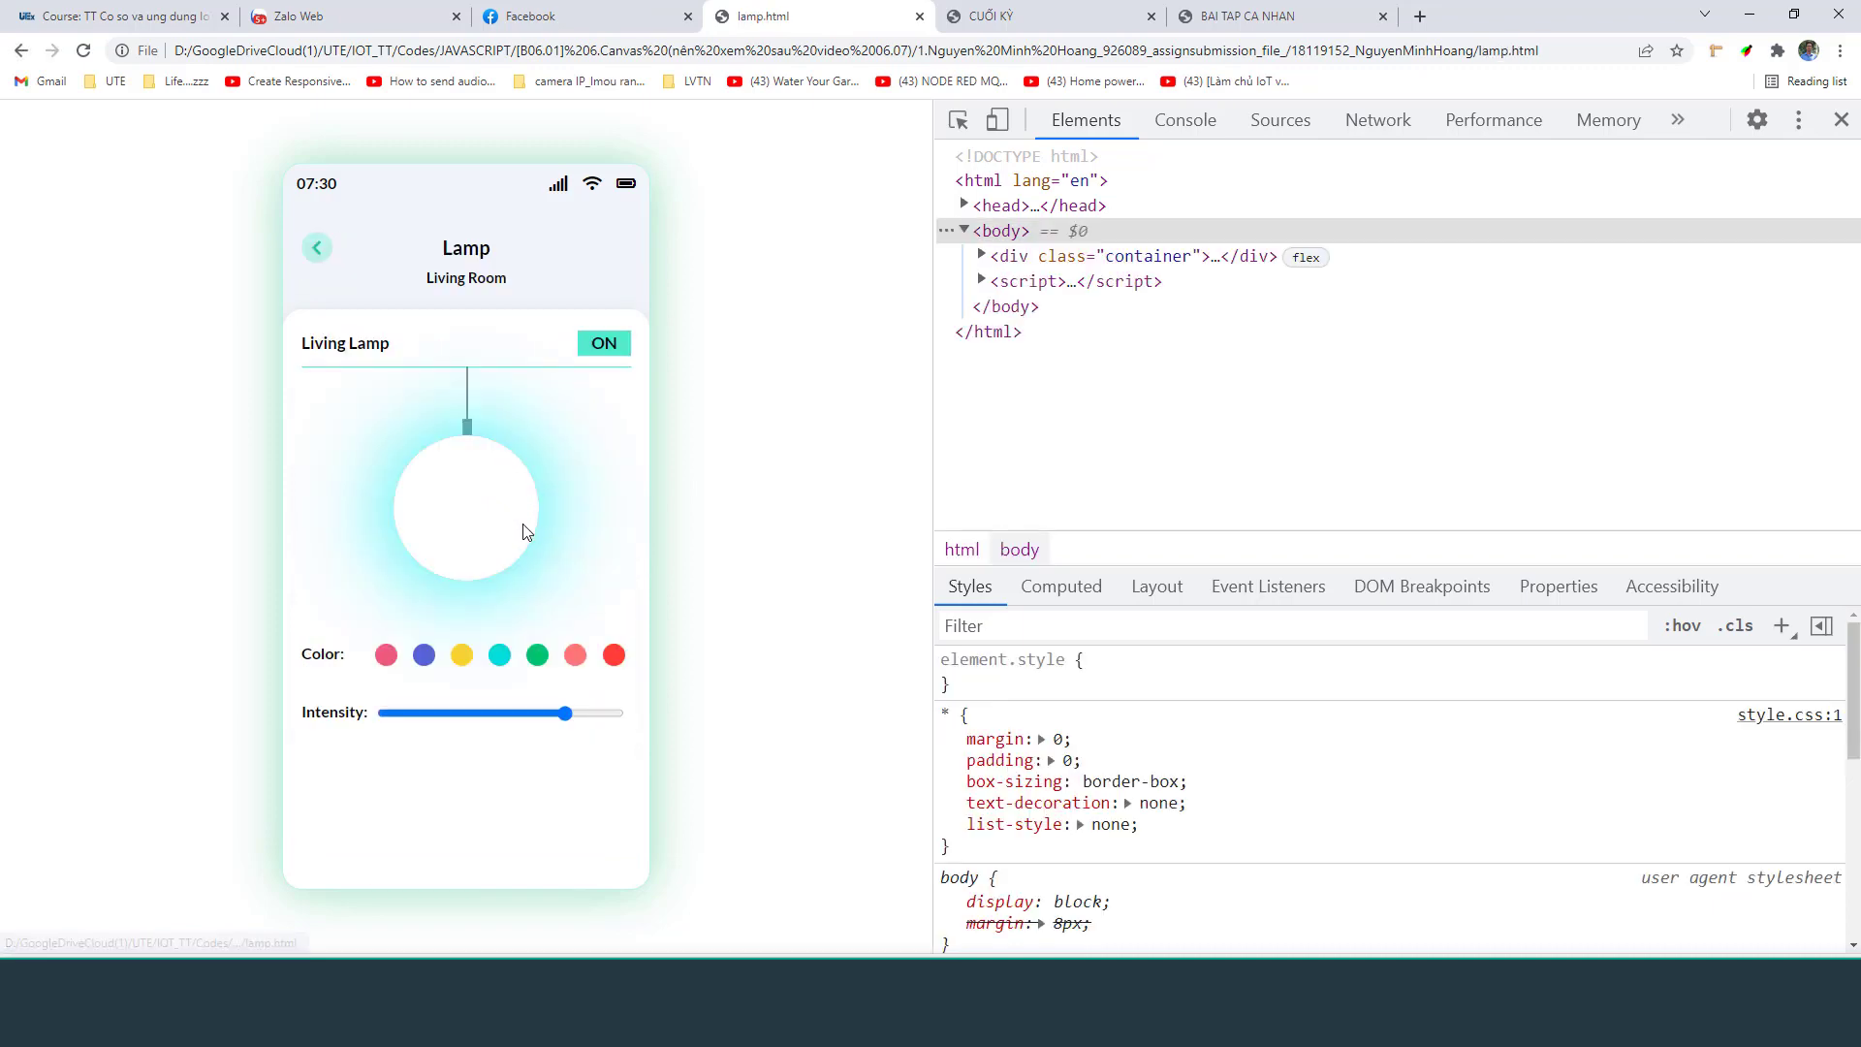
{"action": "left_click", "coordinate": [964, 118]}
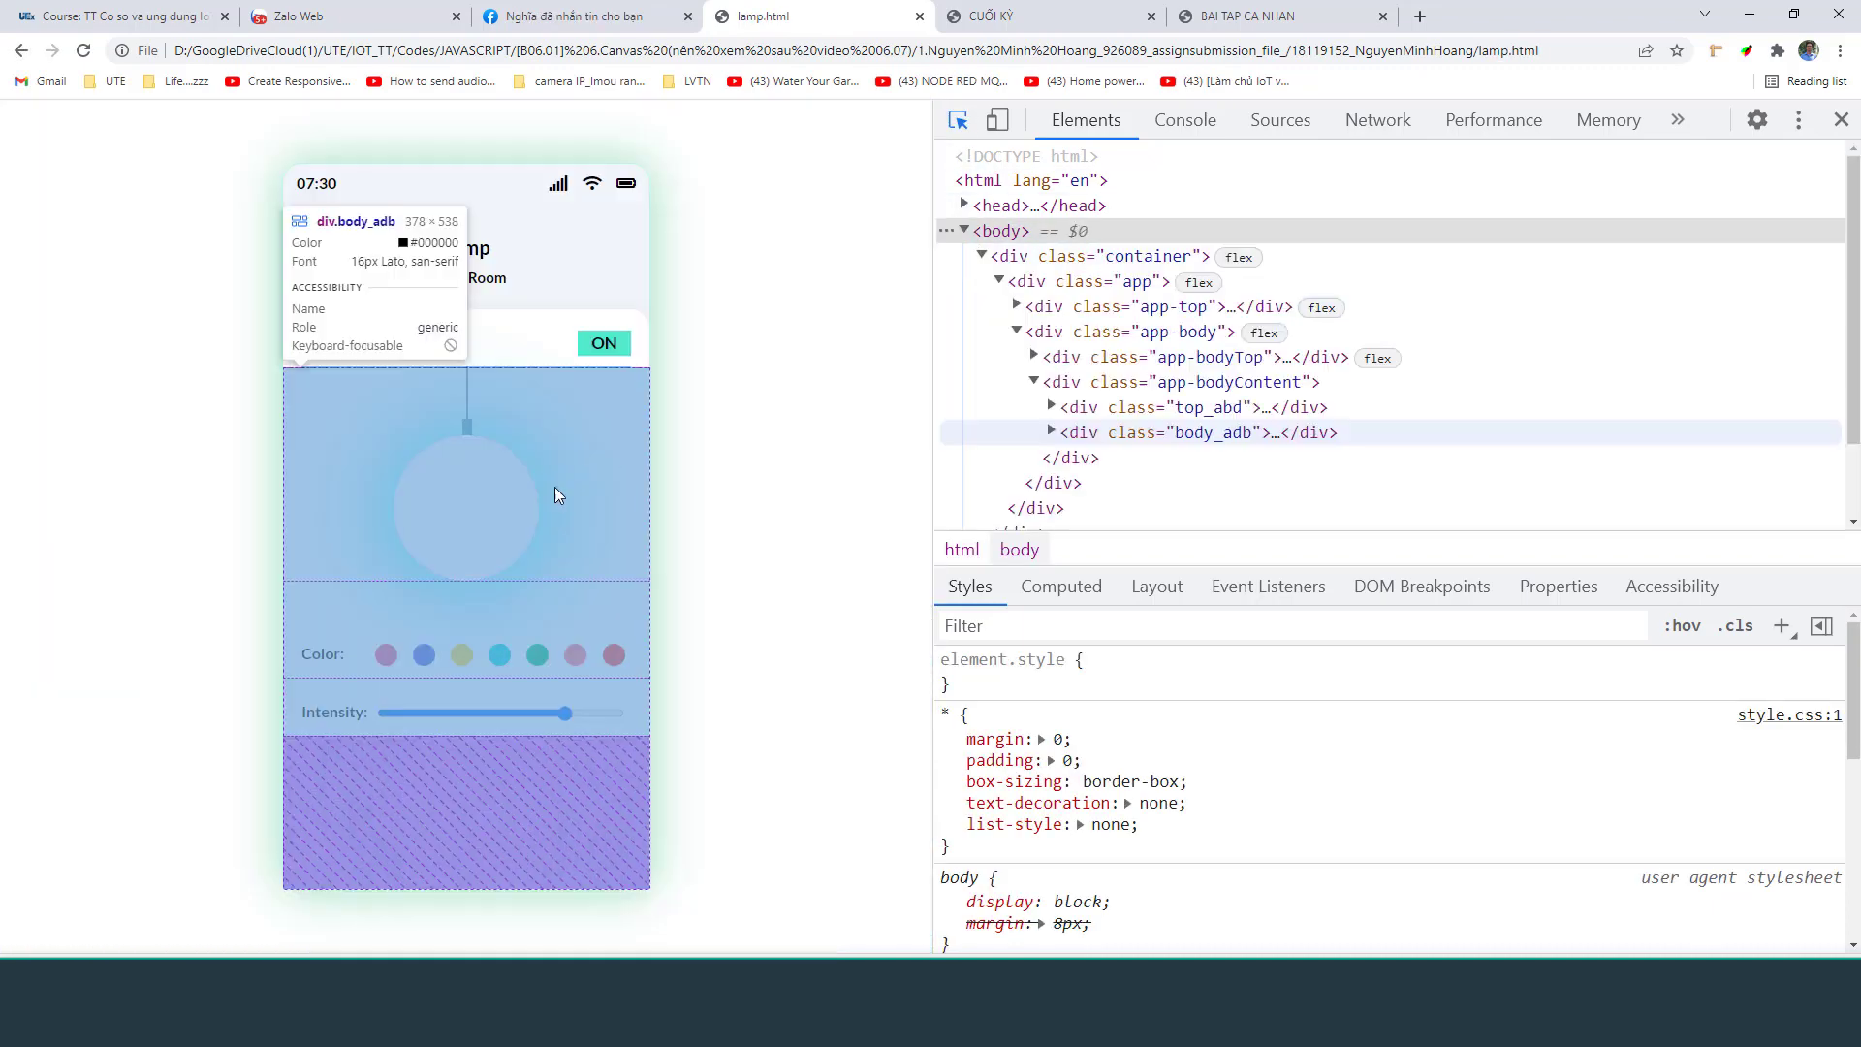
{"action": "left_click", "coordinate": [521, 662]}
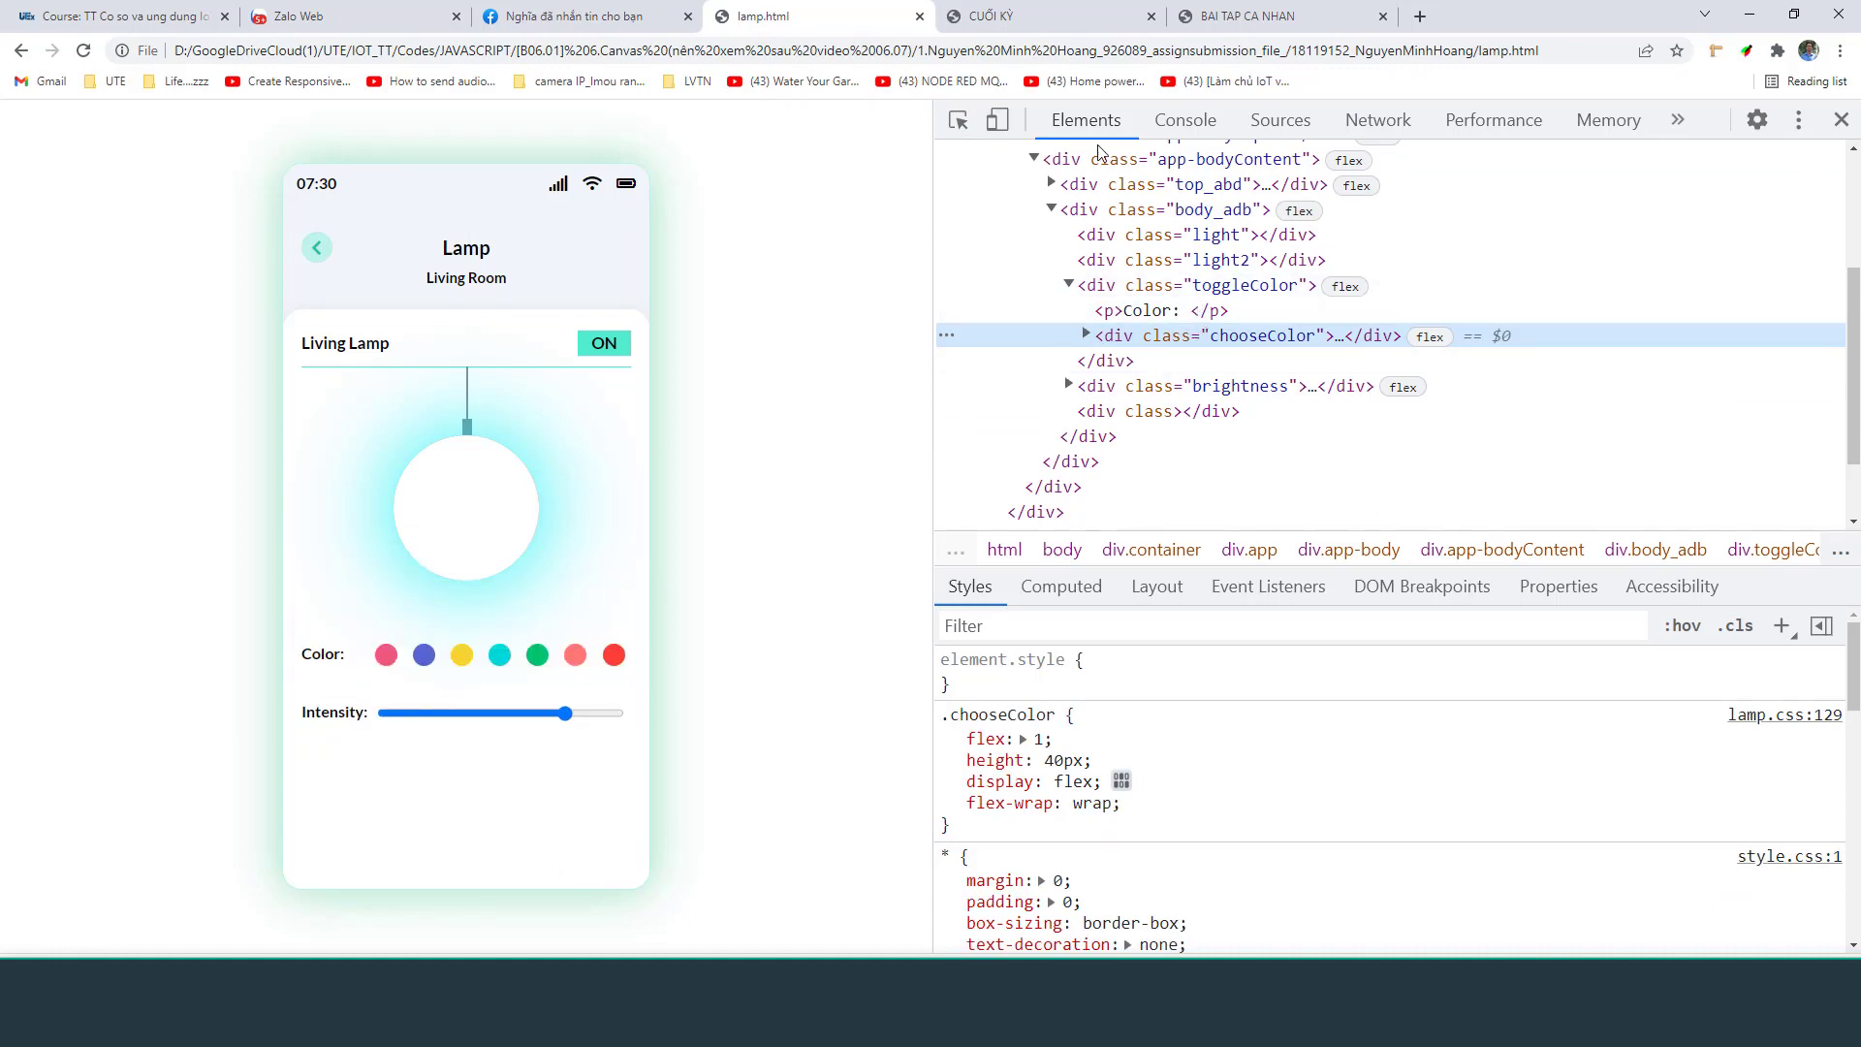
{"action": "left_click", "coordinate": [958, 119]}
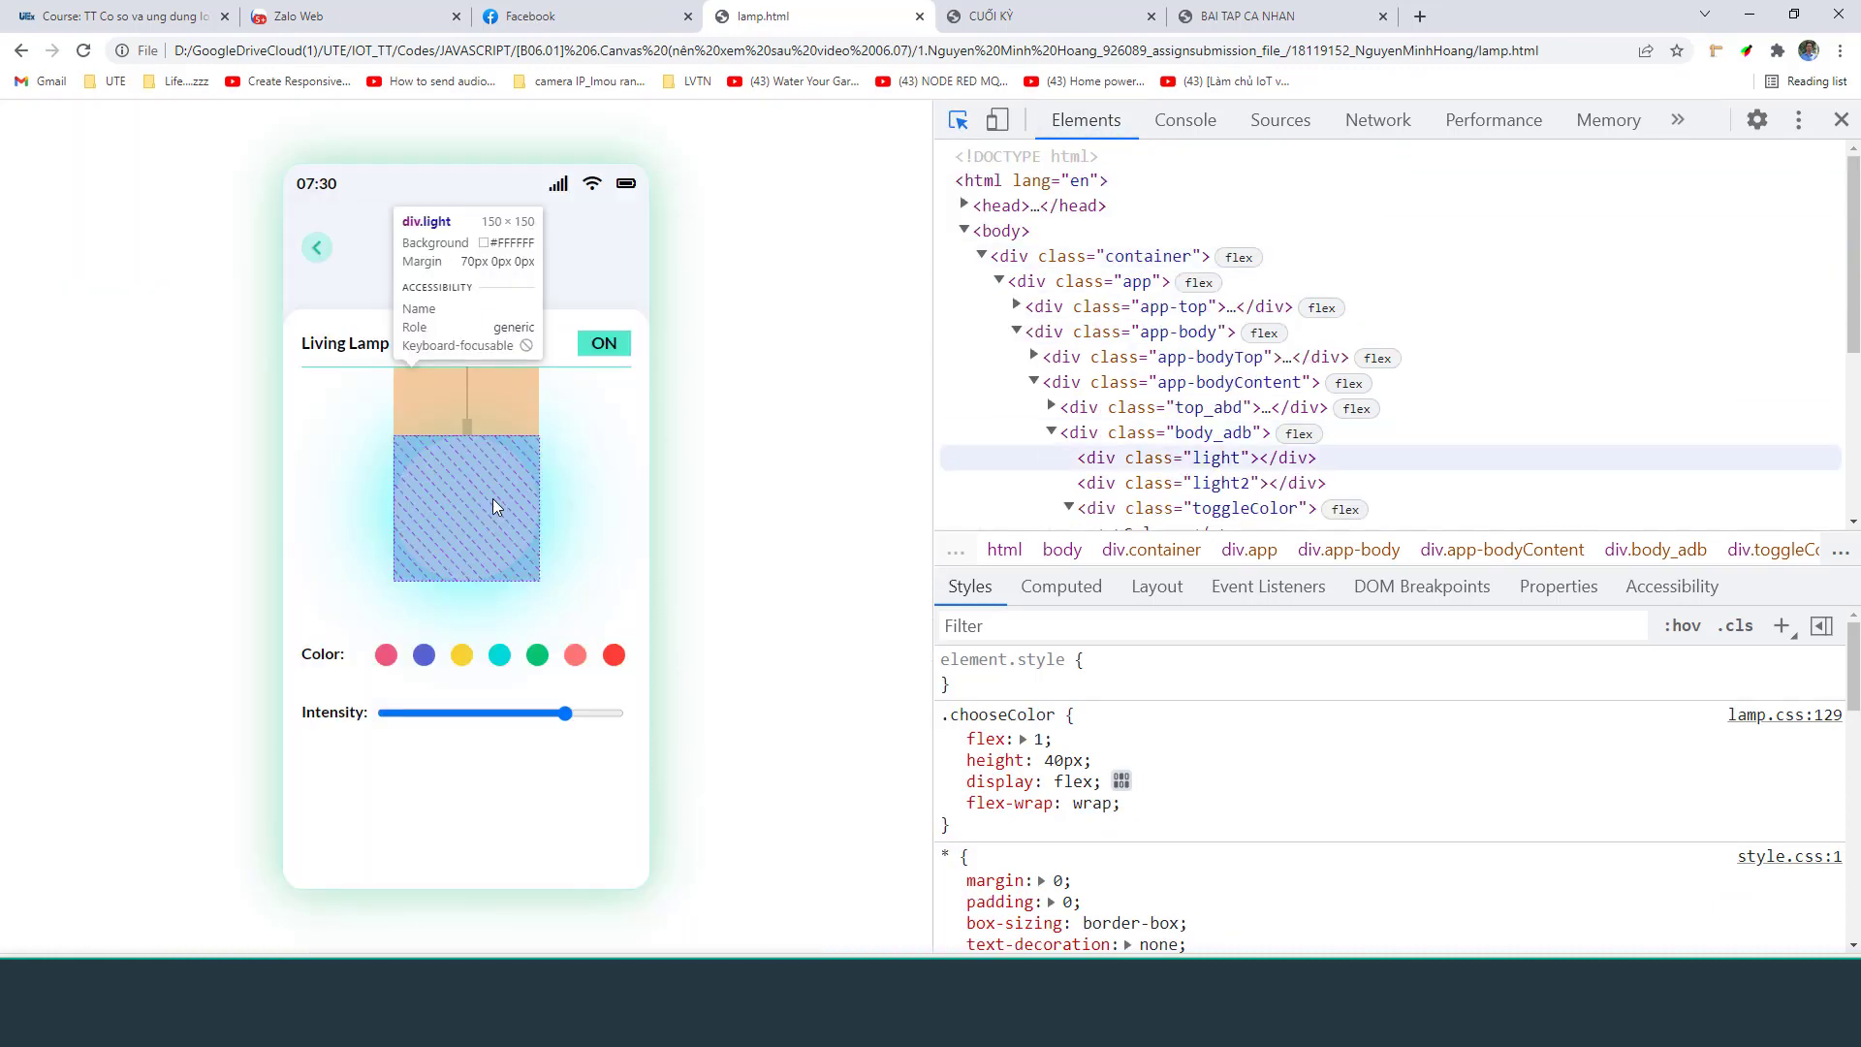
{"action": "left_click", "coordinate": [492, 498]}
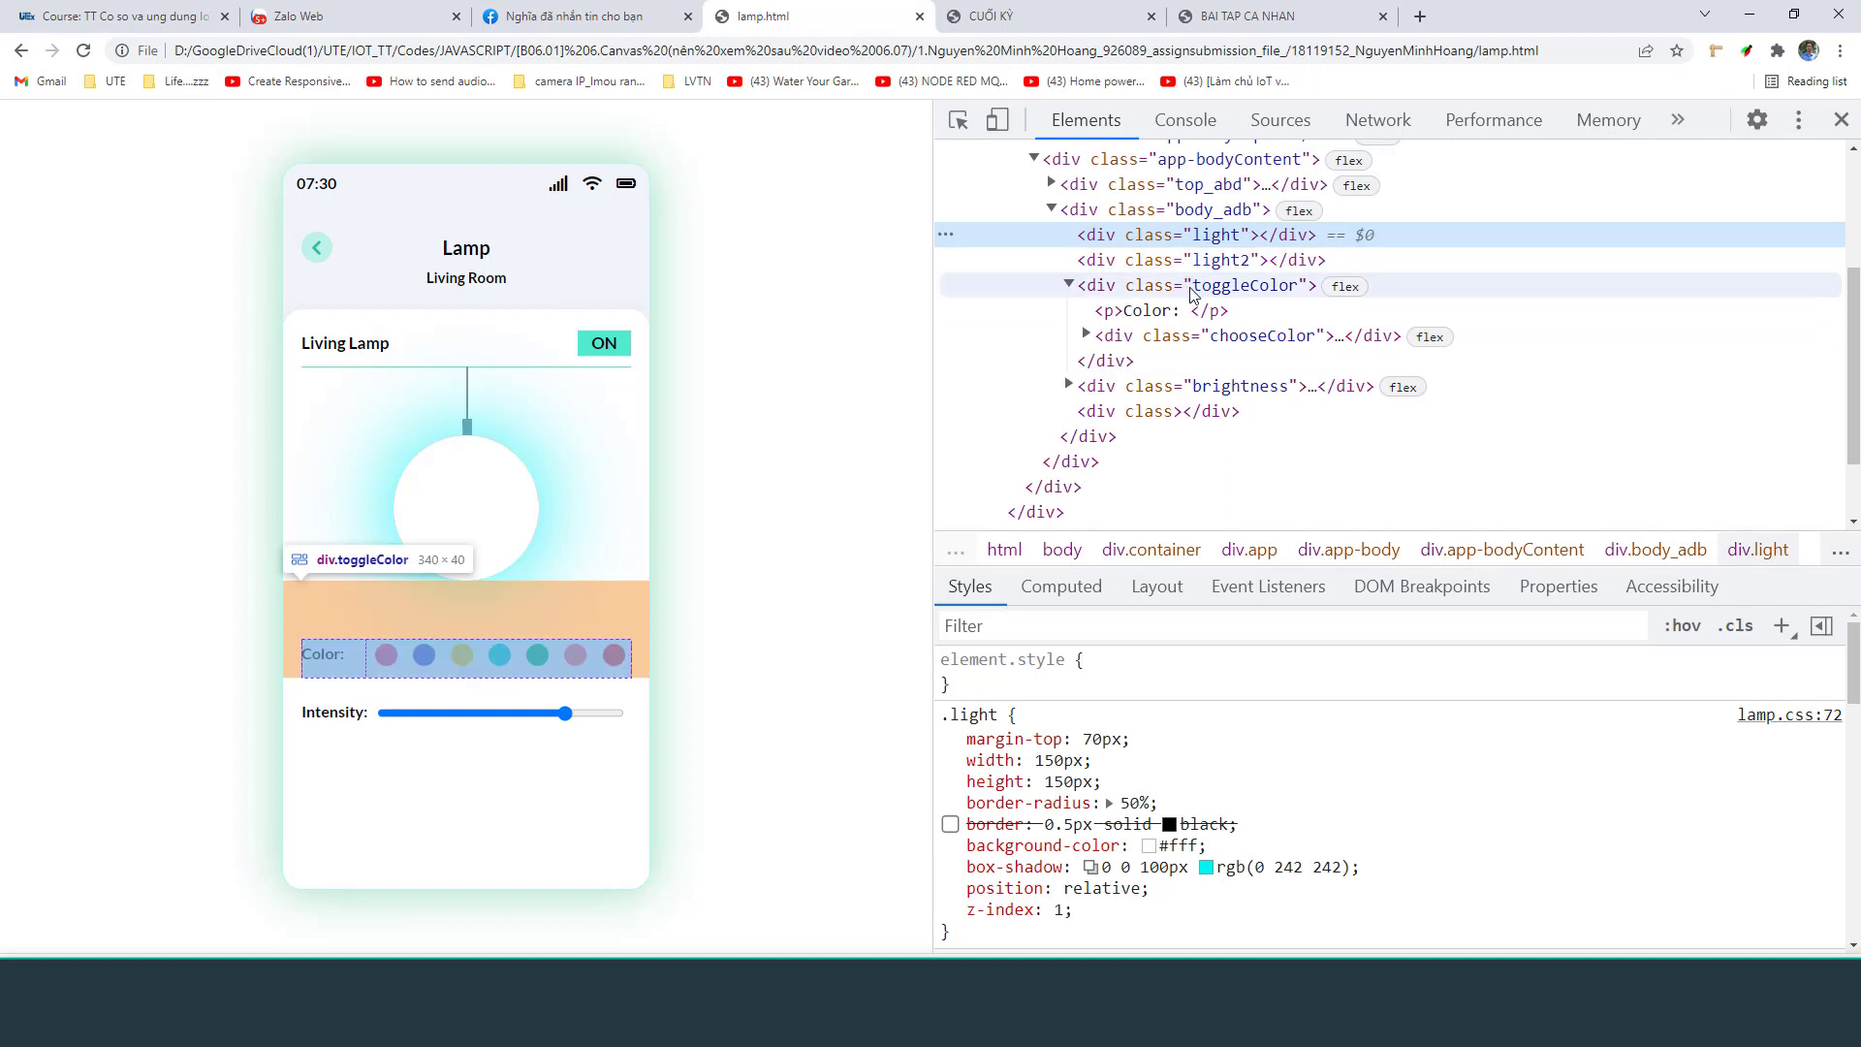
Switch the lamp's colour through turquoise, green, red and pink while adjusting its intensity to watch the light element's class and opacity
{"action": "left_click", "coordinate": [499, 659]}
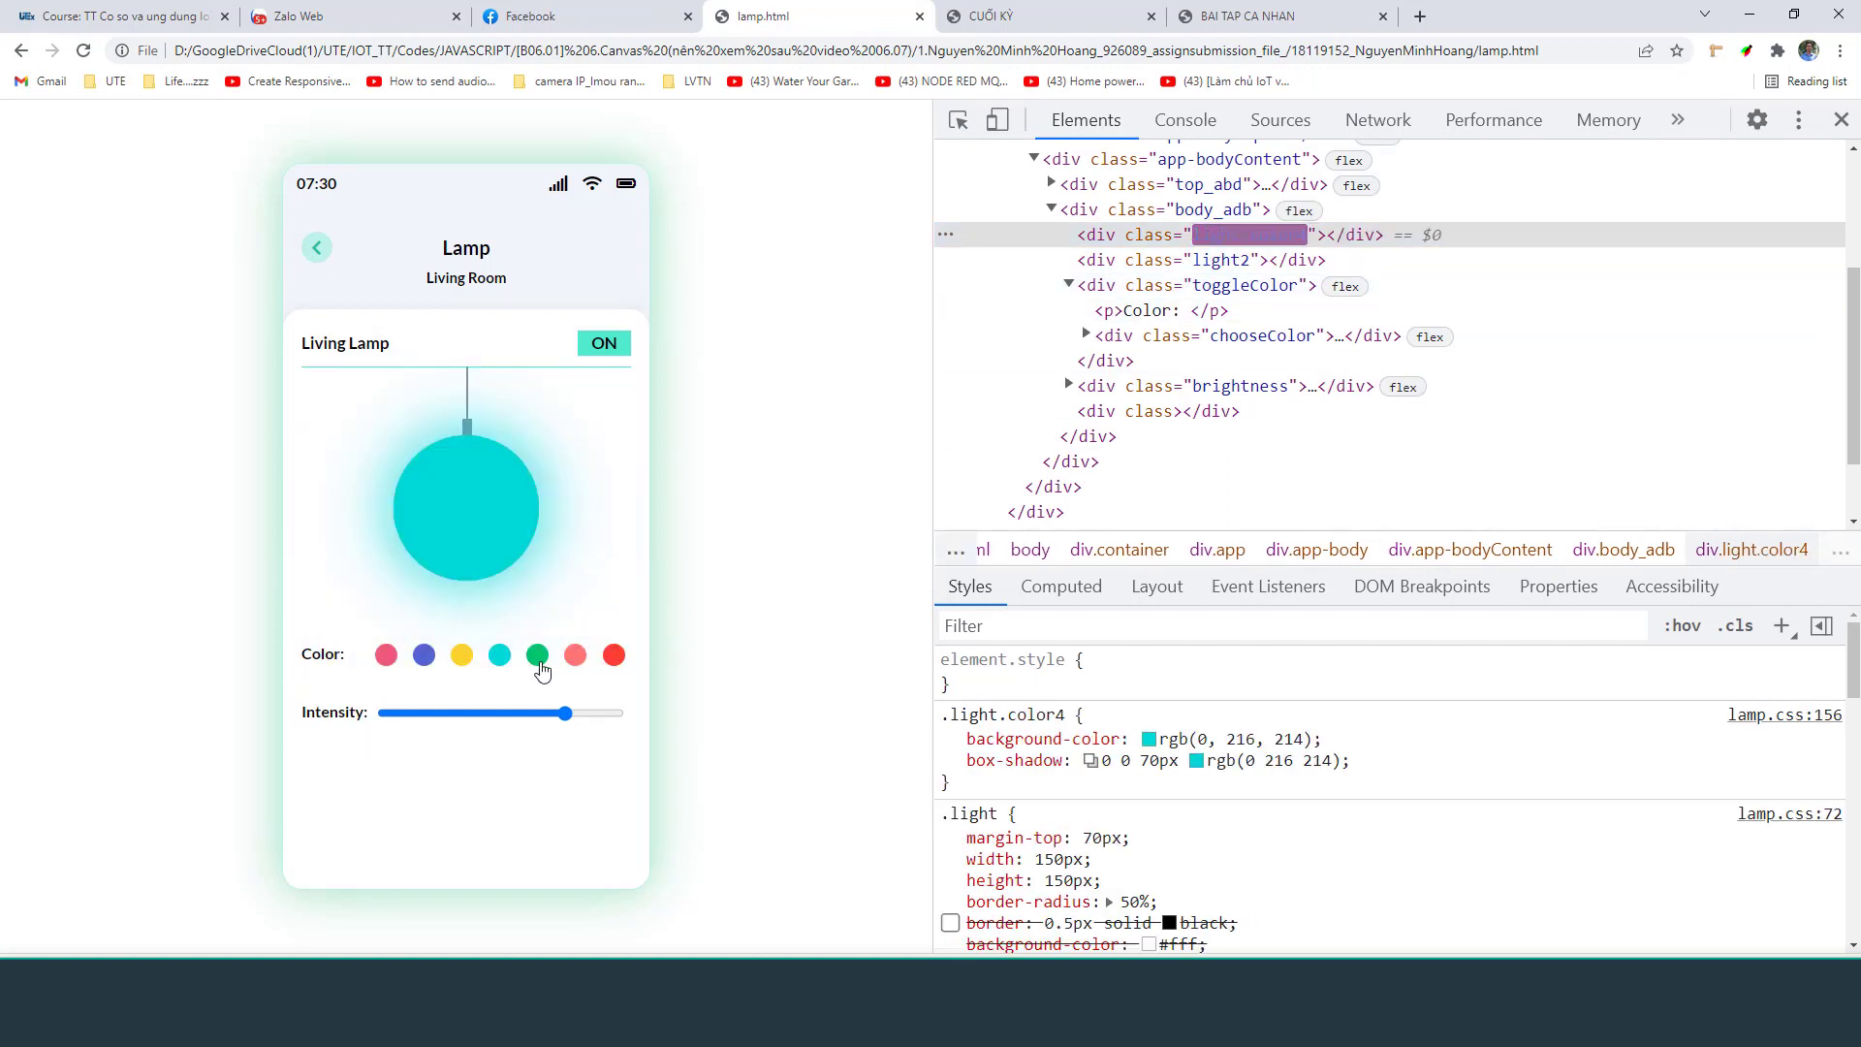
{"action": "left_click", "coordinate": [537, 656]}
{"action": "left_click", "coordinate": [614, 656]}
{"action": "left_click_drag", "start_coordinate": [580, 718], "coordinate": [492, 715]}
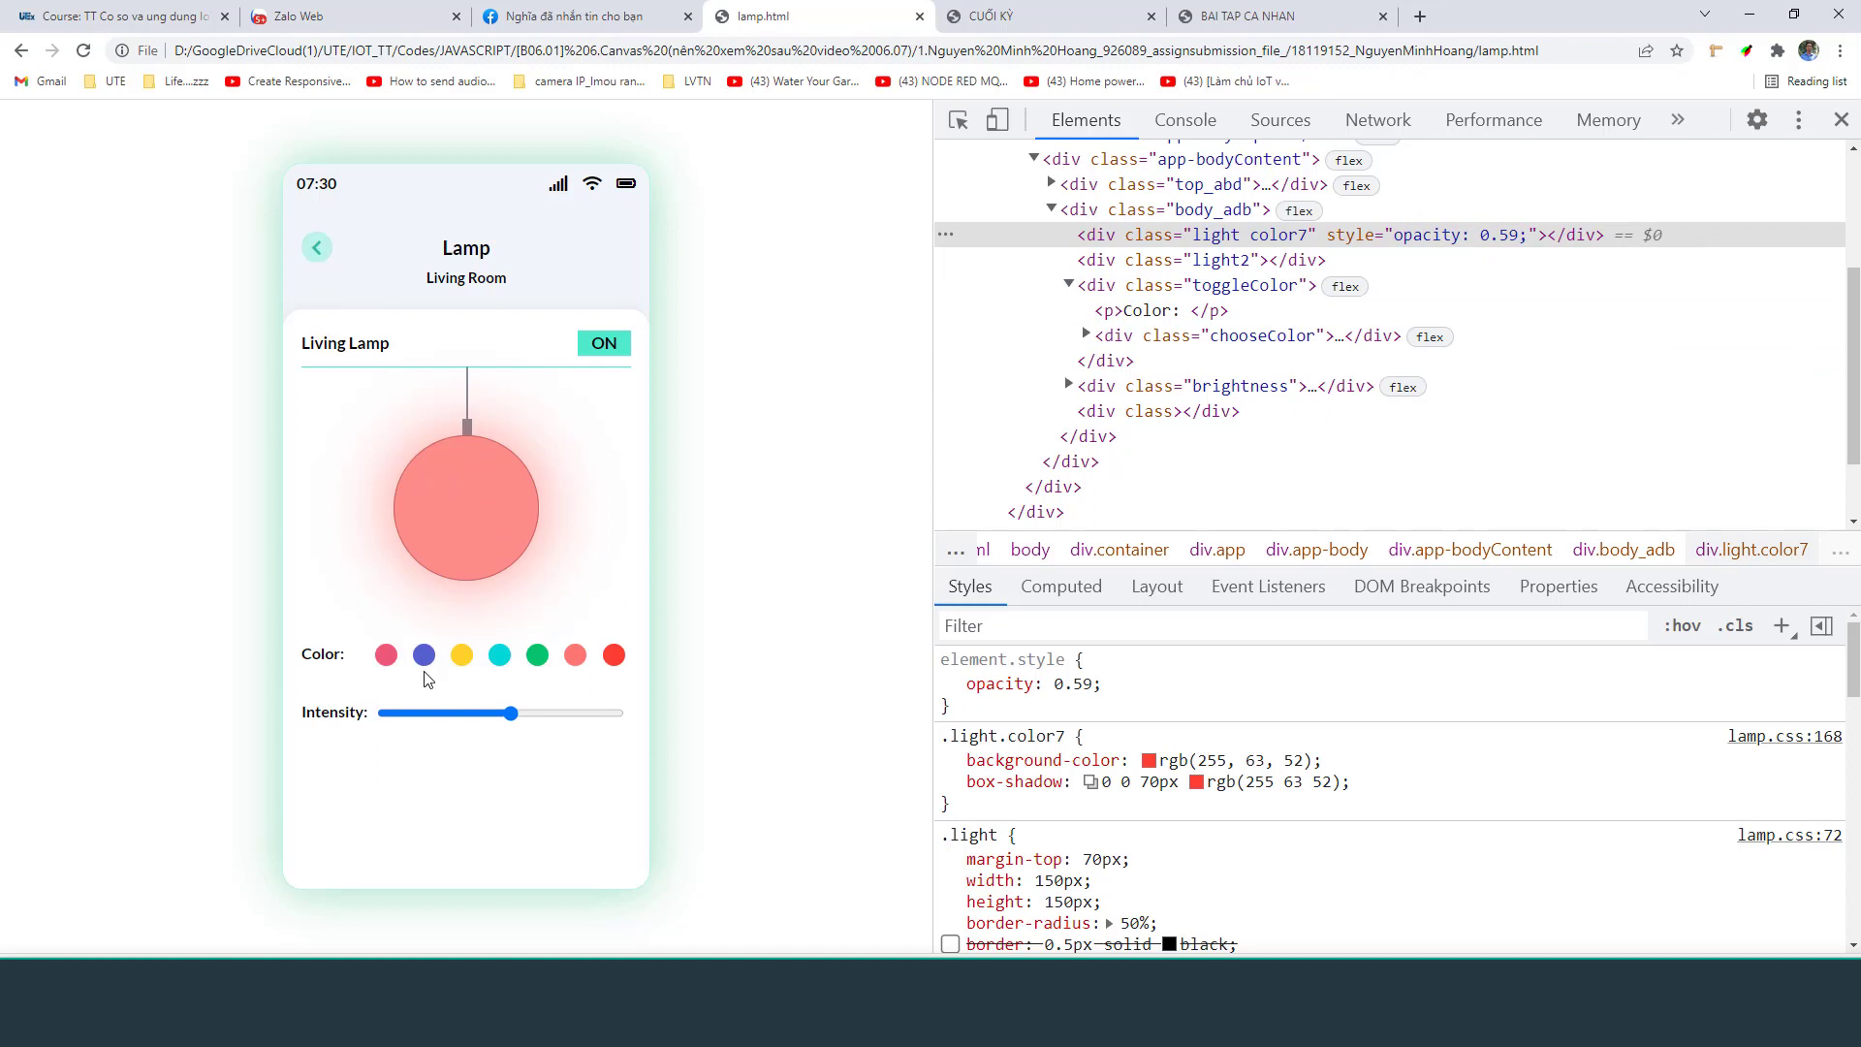
{"action": "left_click", "coordinate": [386, 655]}
{"action": "left_click_drag", "start_coordinate": [511, 714], "coordinate": [465, 714]}
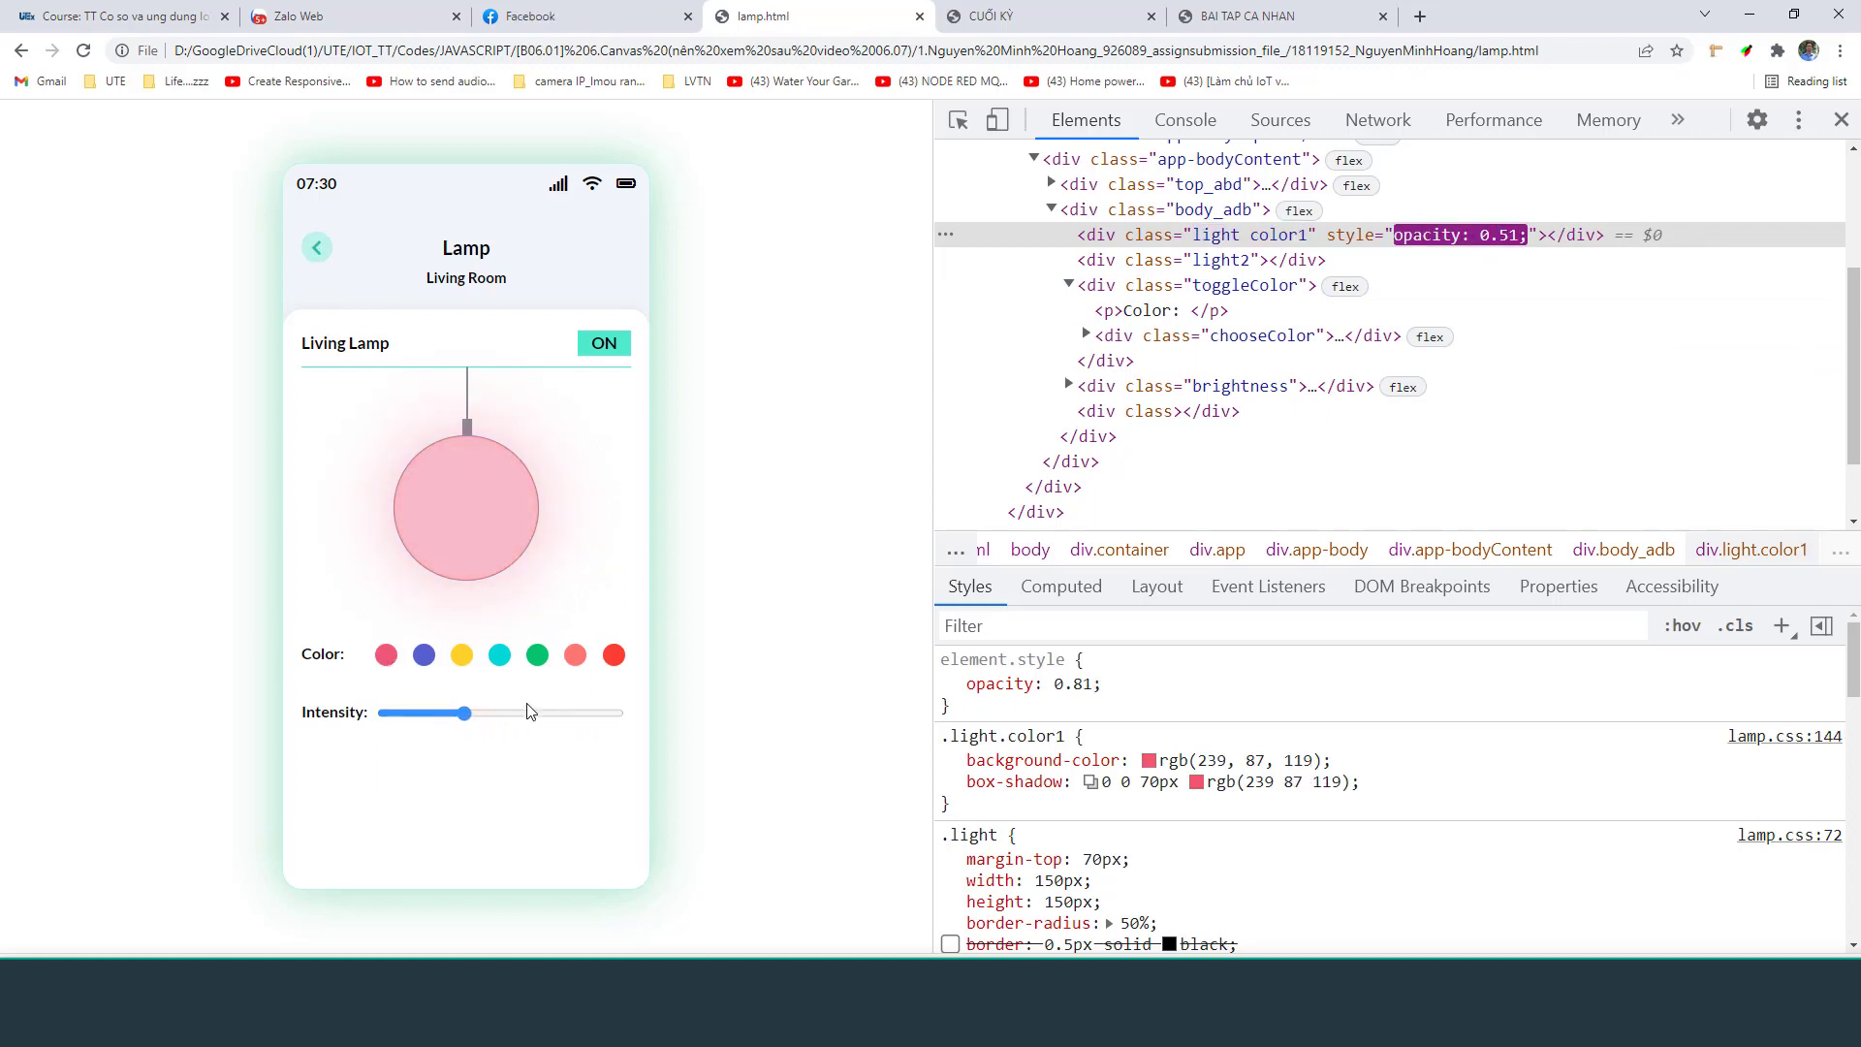
{"action": "left_click", "coordinate": [531, 712]}
Open the LG Smart TV page from the home page and inspect its main_remote and main_remote1 containers
{"action": "left_click", "coordinate": [316, 247]}
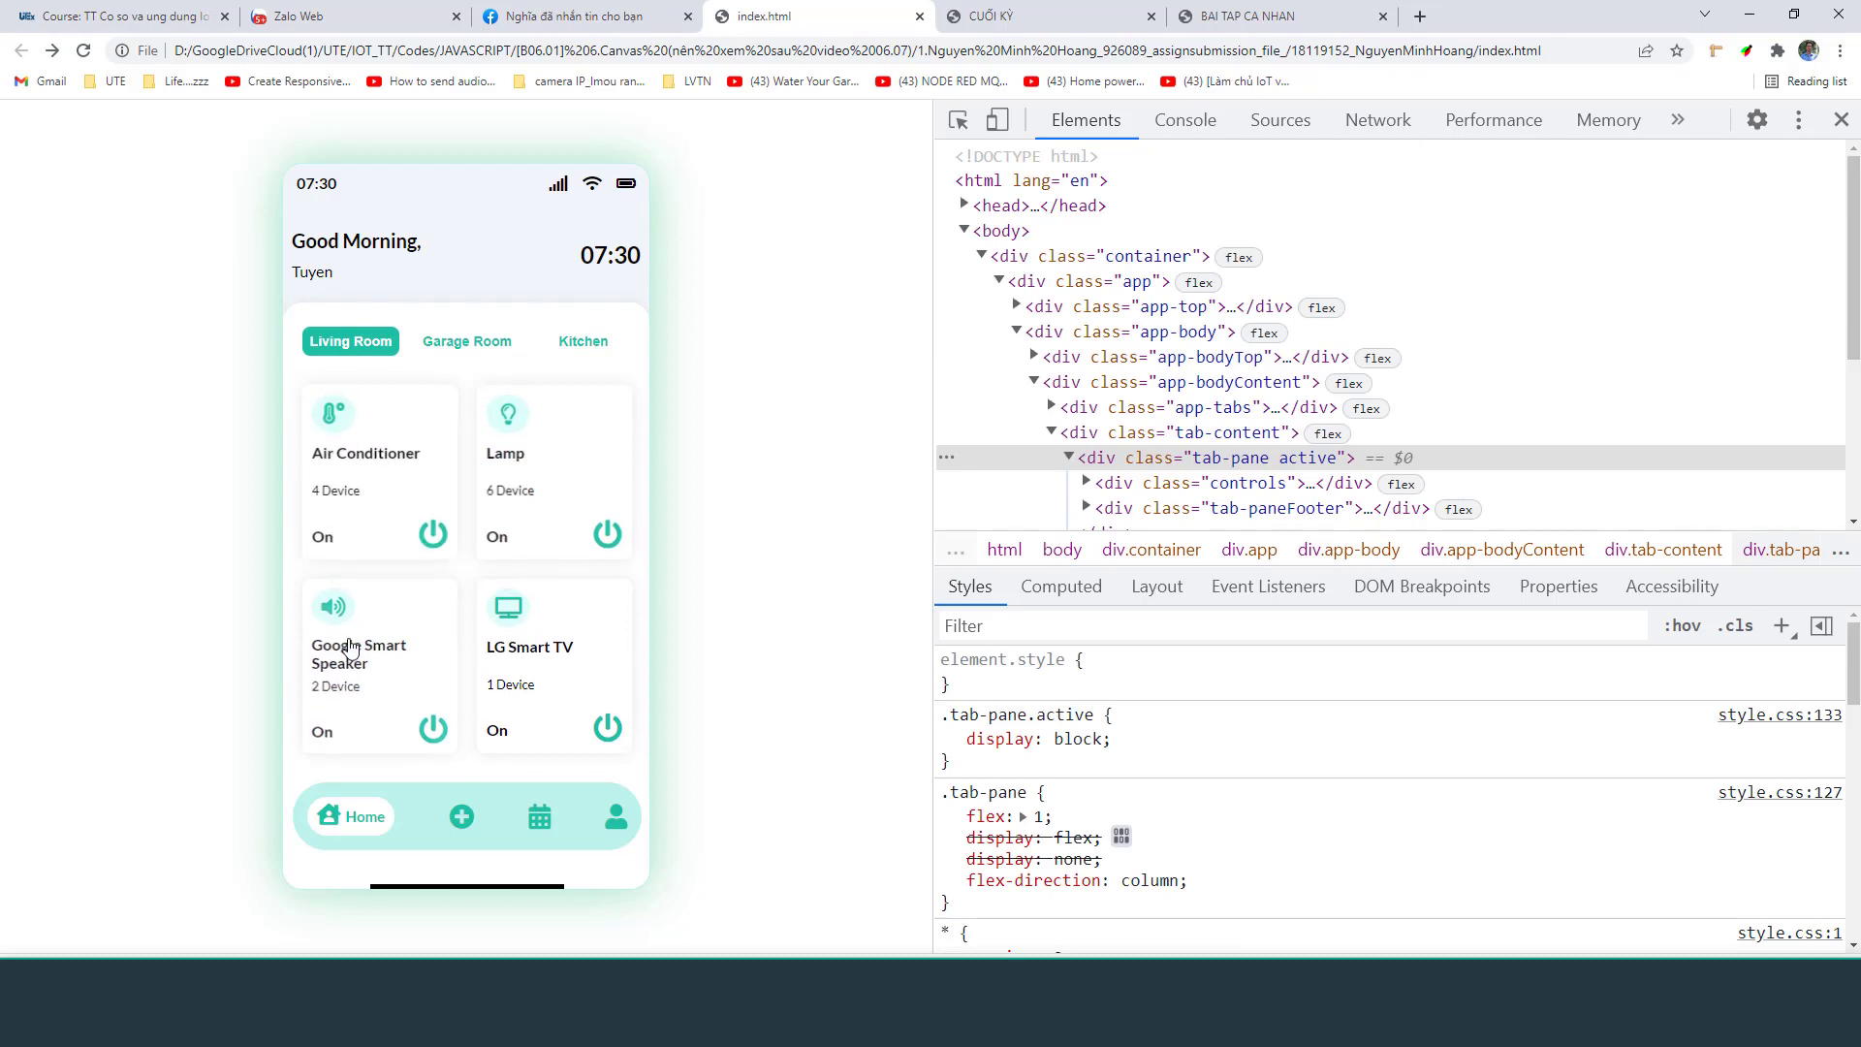
{"action": "left_click", "coordinate": [515, 659]}
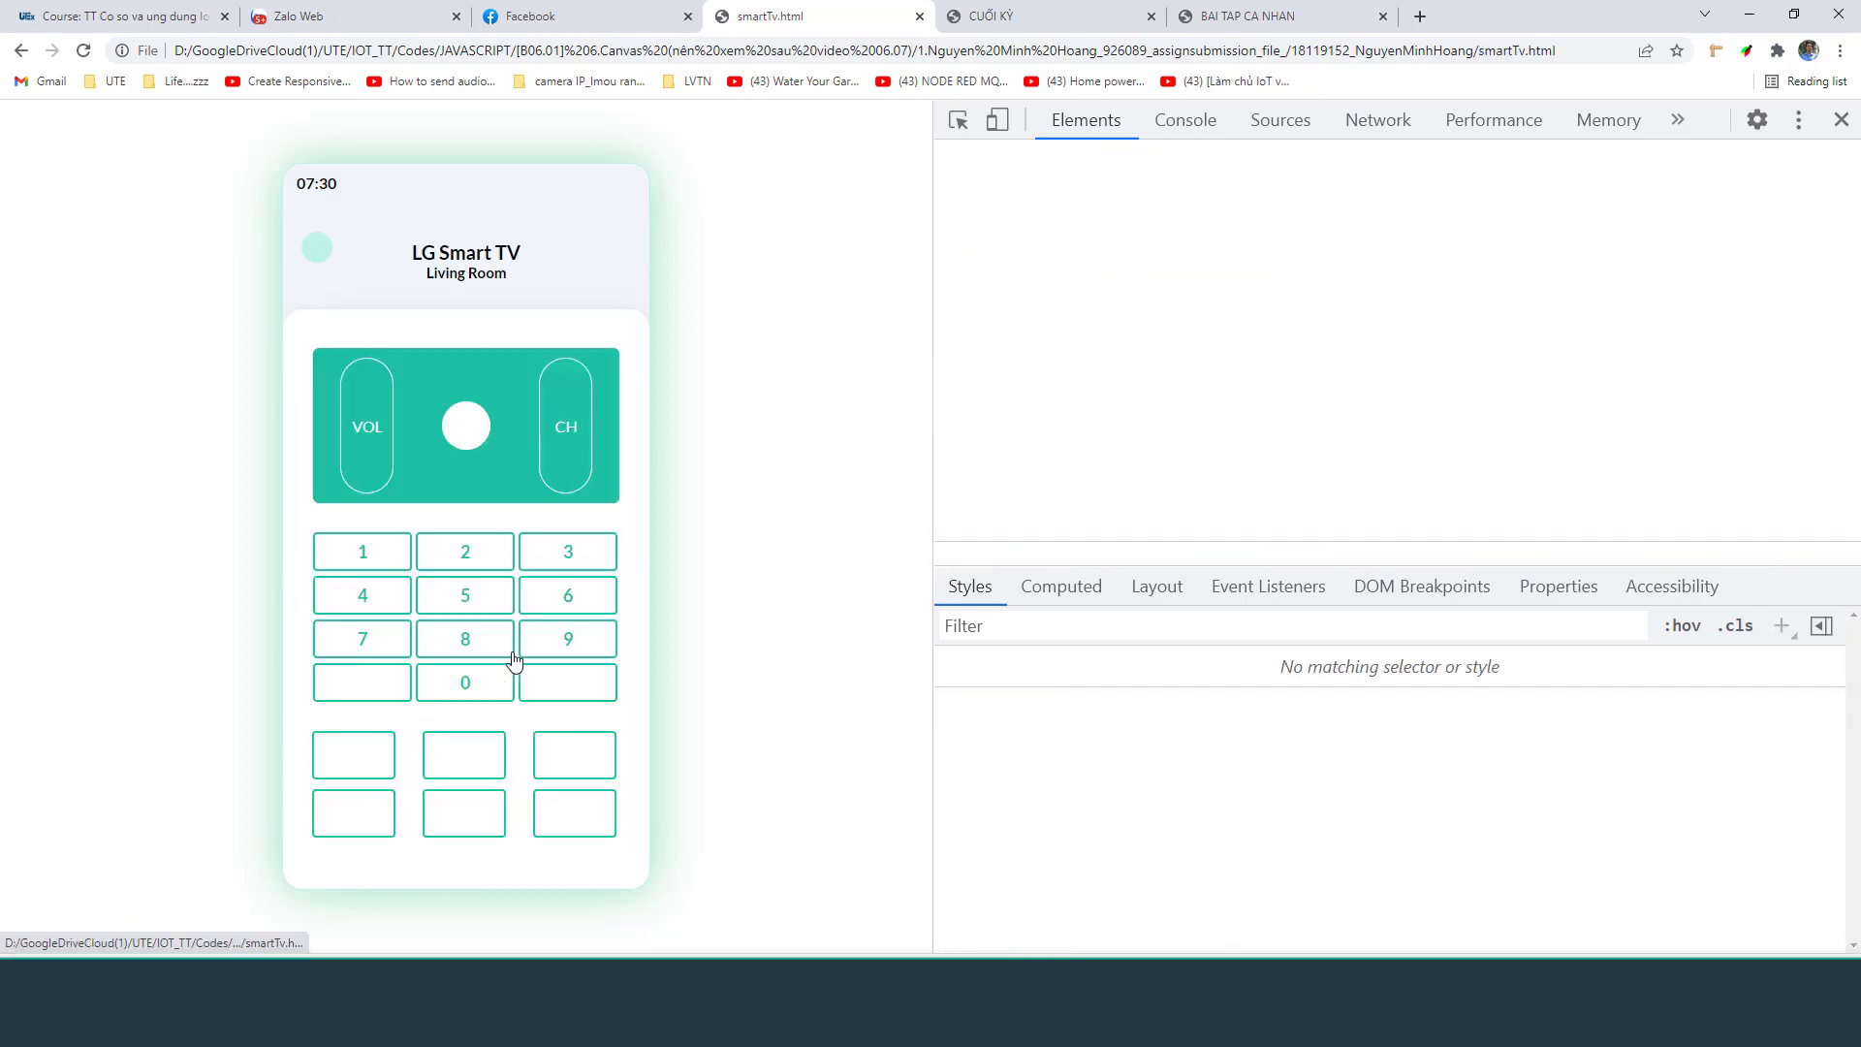
{"action": "key", "text": "ctrl+shift+c"}
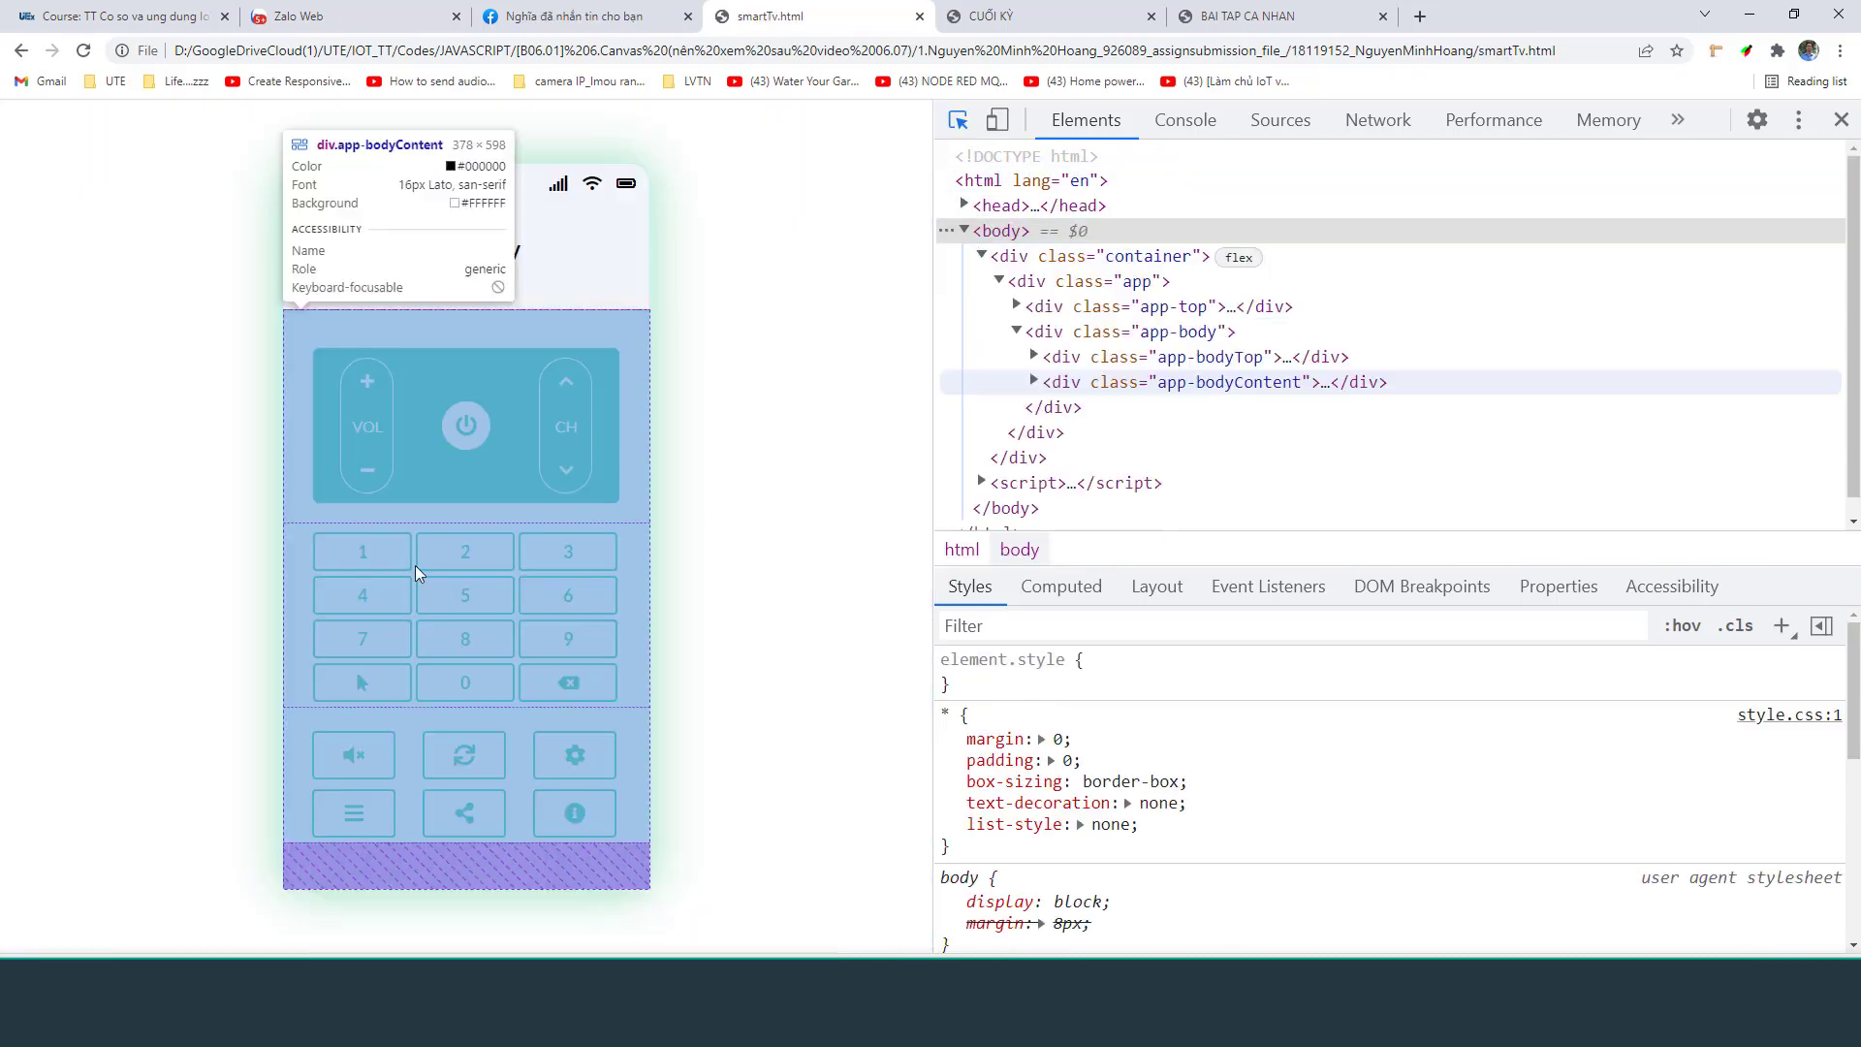
{"action": "left_click", "coordinate": [397, 463]}
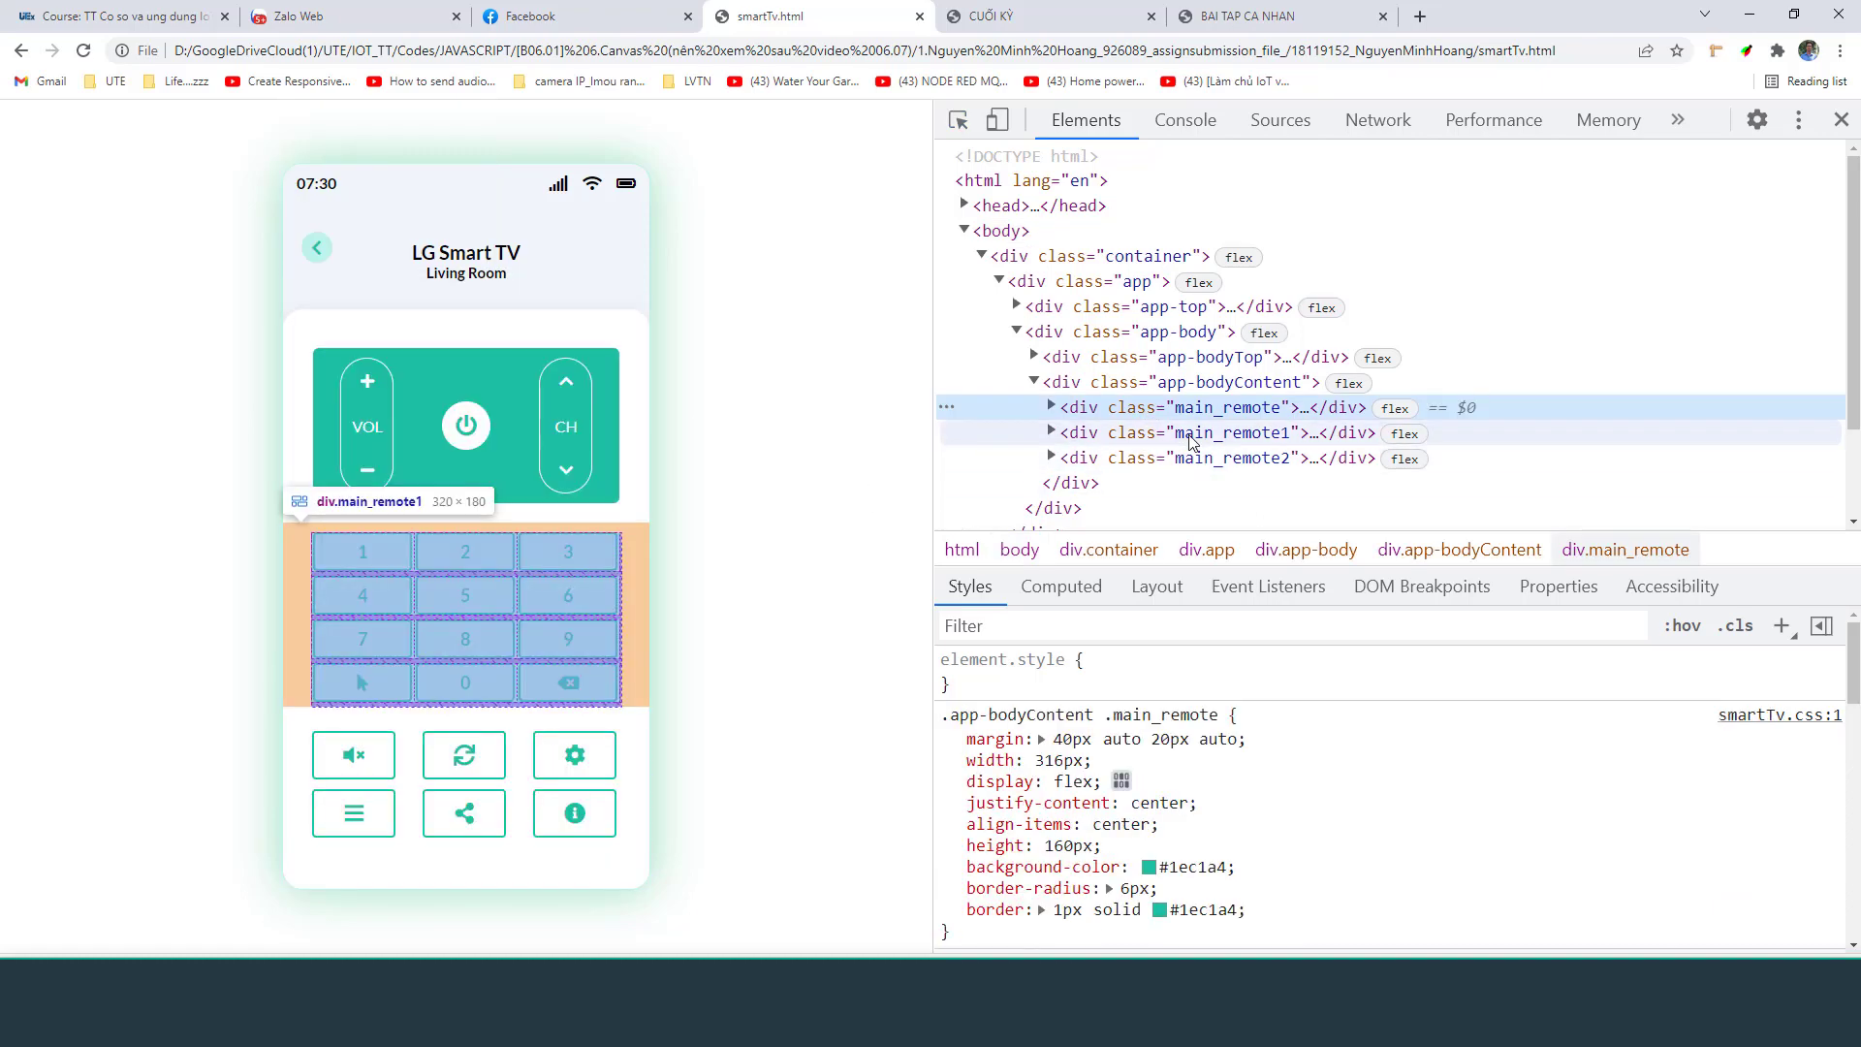
{"action": "left_click", "coordinate": [1207, 438]}
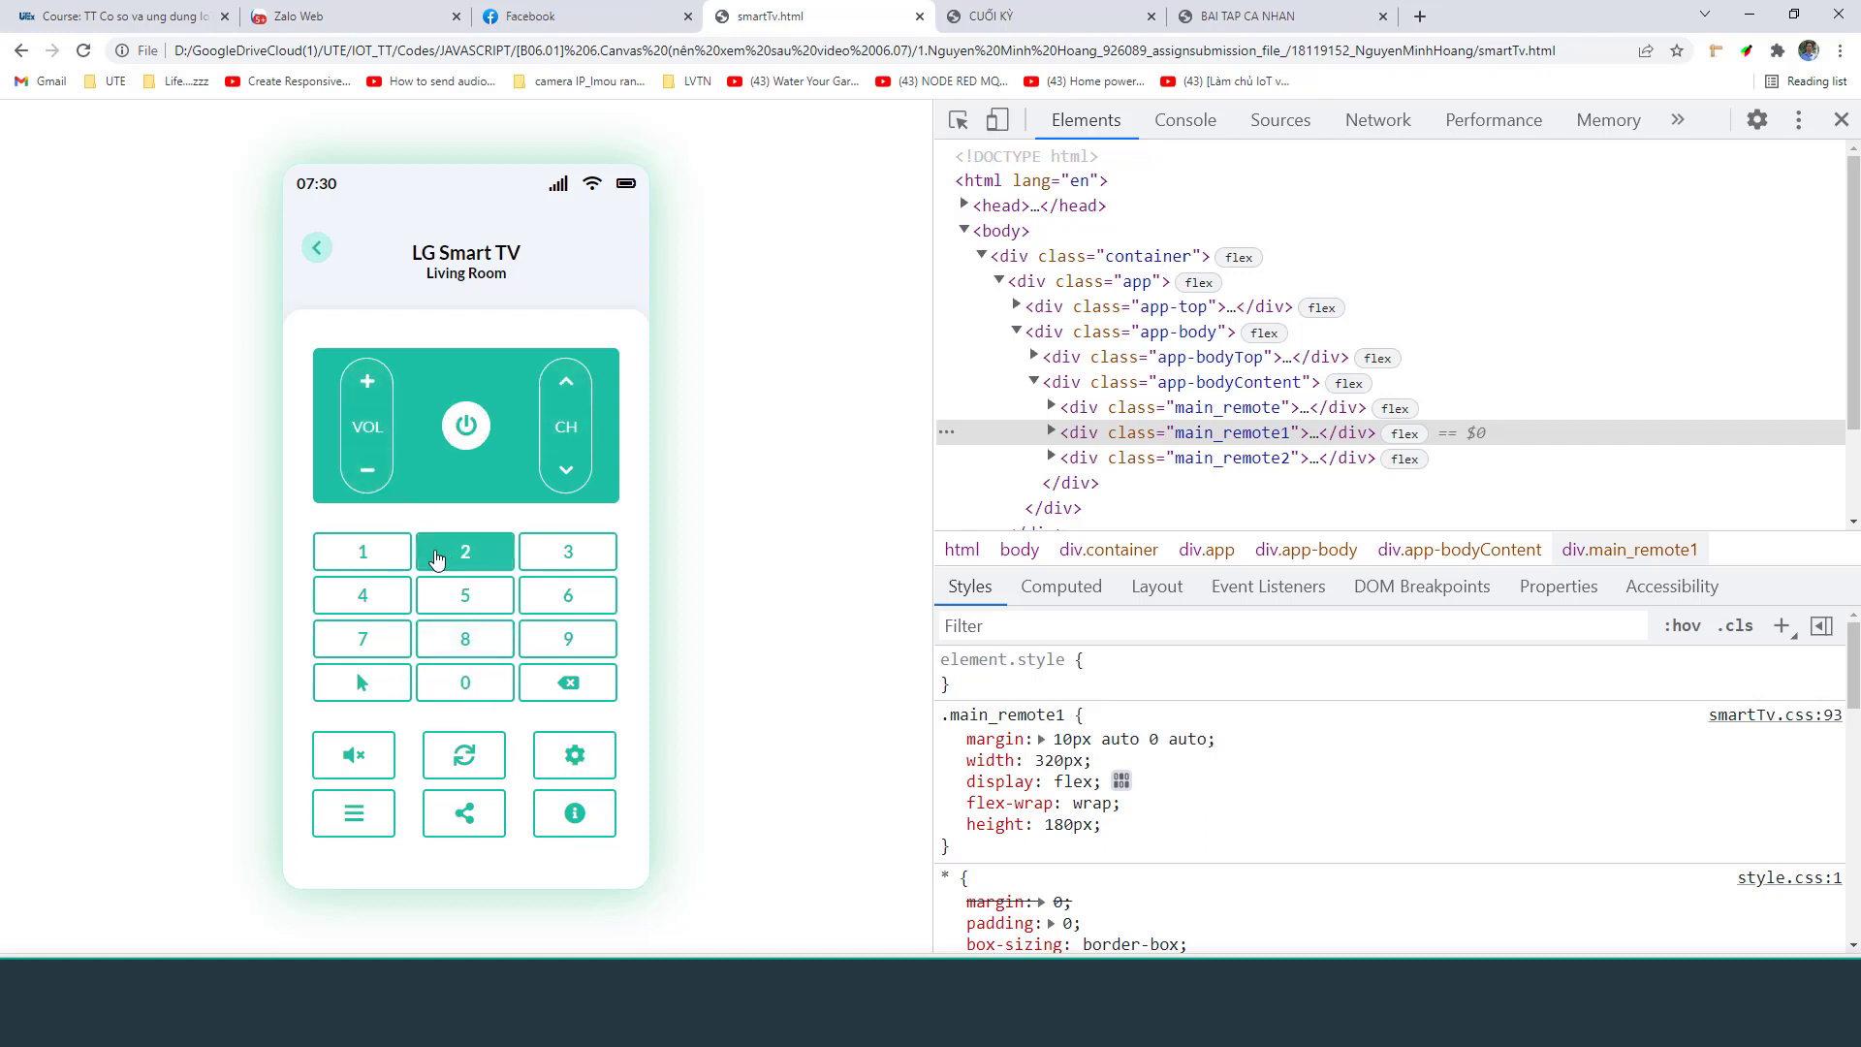
Return to the home page and view the device cards for Kitchen, Garage Room and Living Room
{"action": "left_click", "coordinate": [314, 250]}
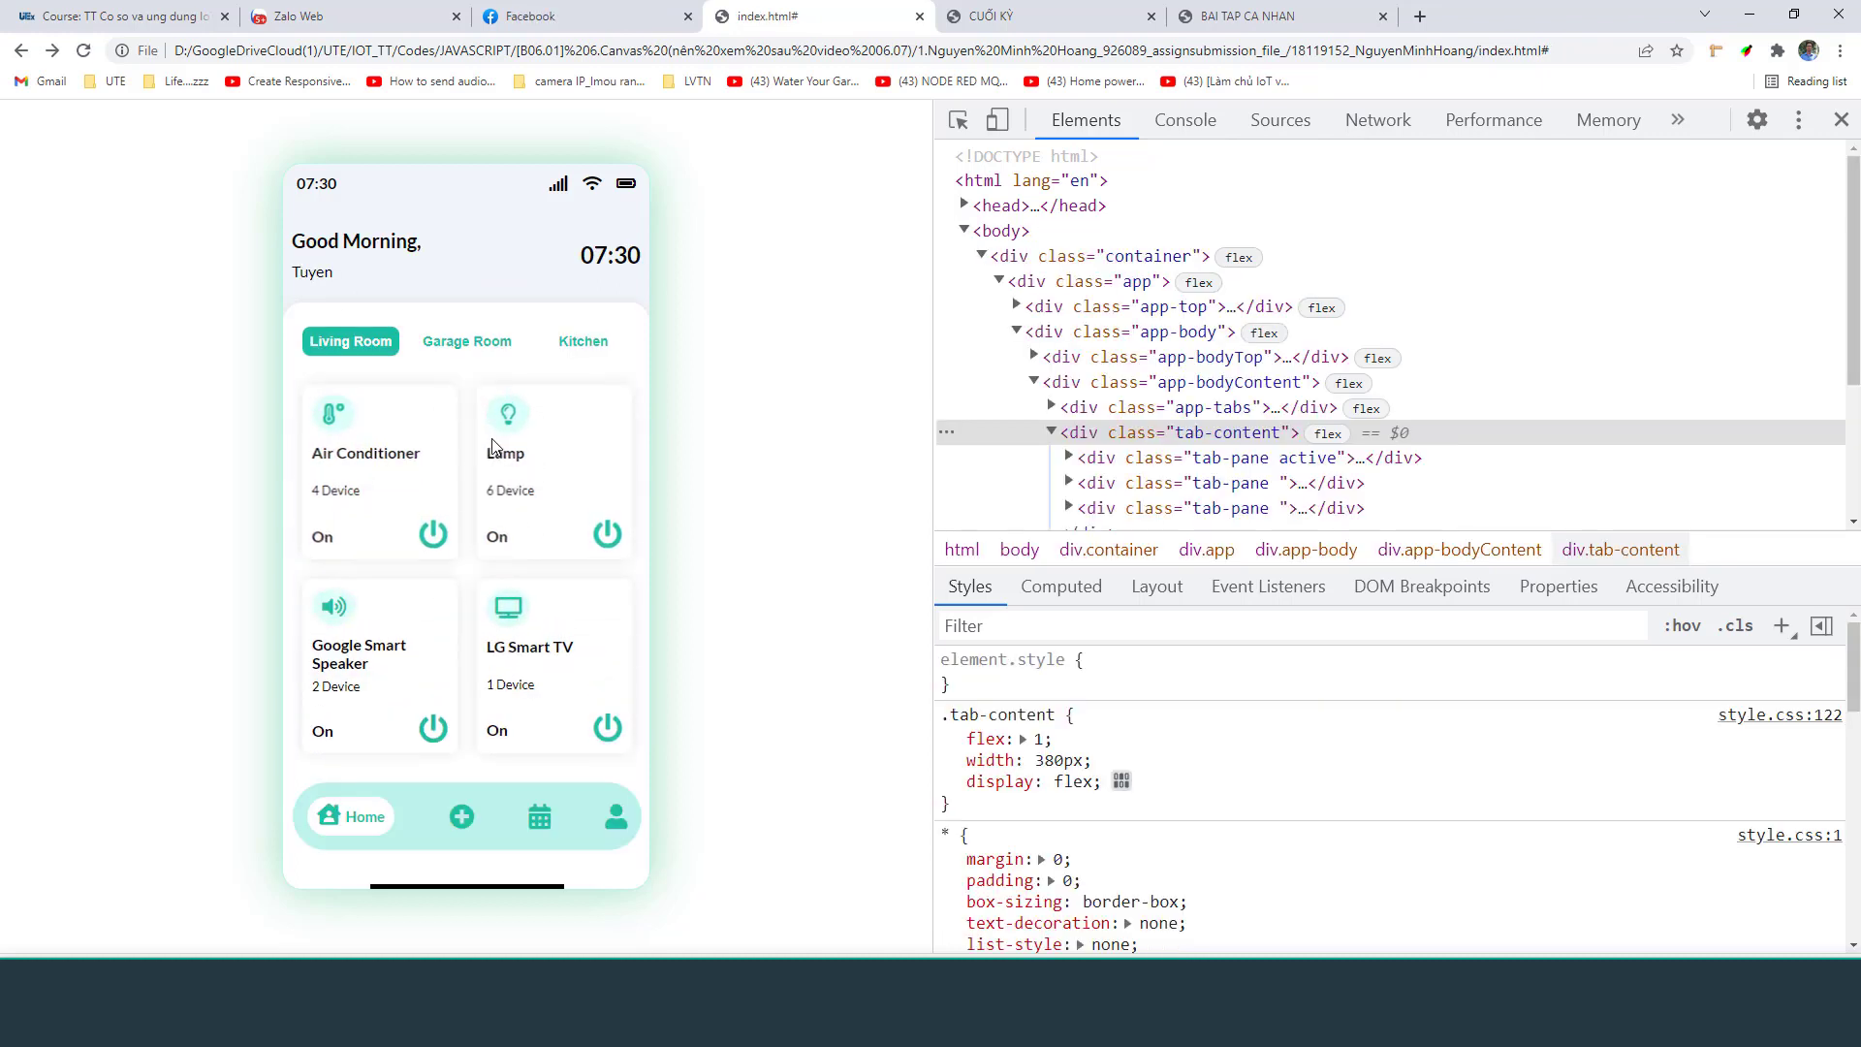
{"action": "left_click", "coordinate": [593, 342]}
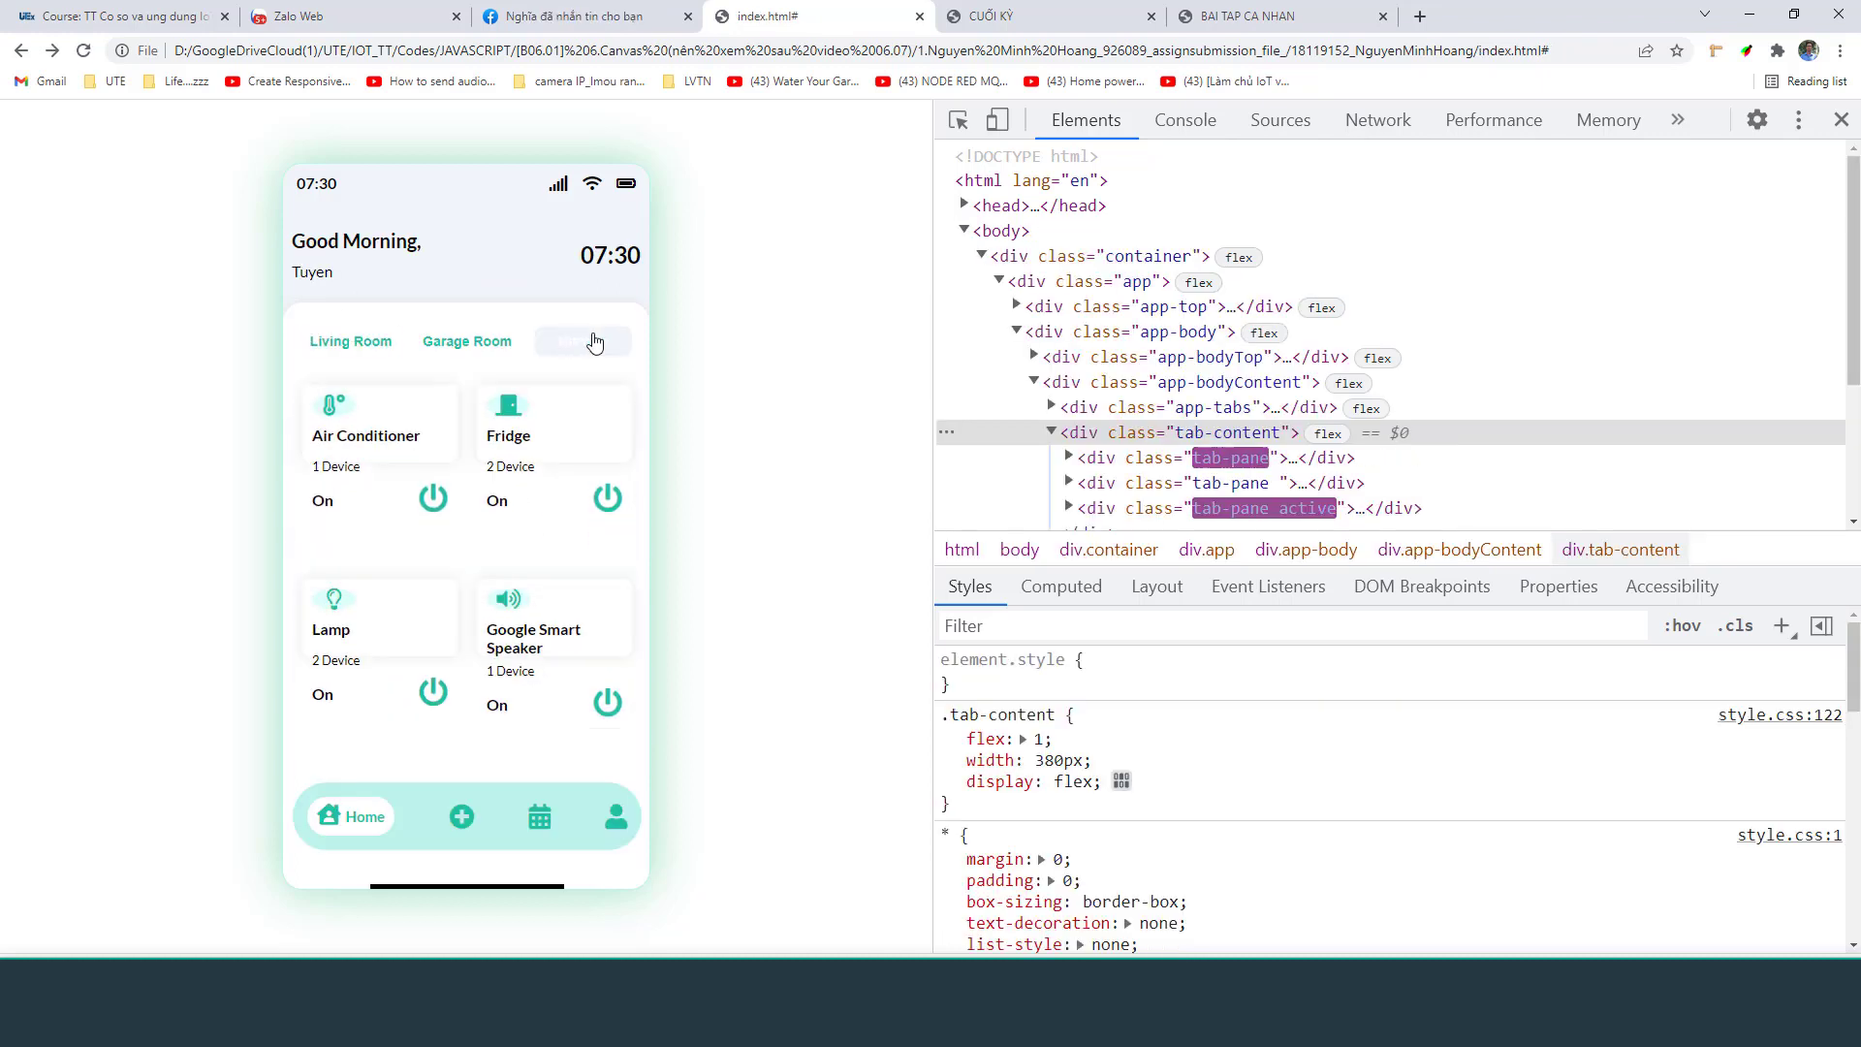
{"action": "left_click", "coordinate": [469, 342]}
{"action": "left_click", "coordinate": [361, 343]}
Open the developer tools on the BAI TAP CA NHAN round dial page and inspect the myCanvas element inside the ctn container
{"action": "left_click", "coordinate": [1033, 10]}
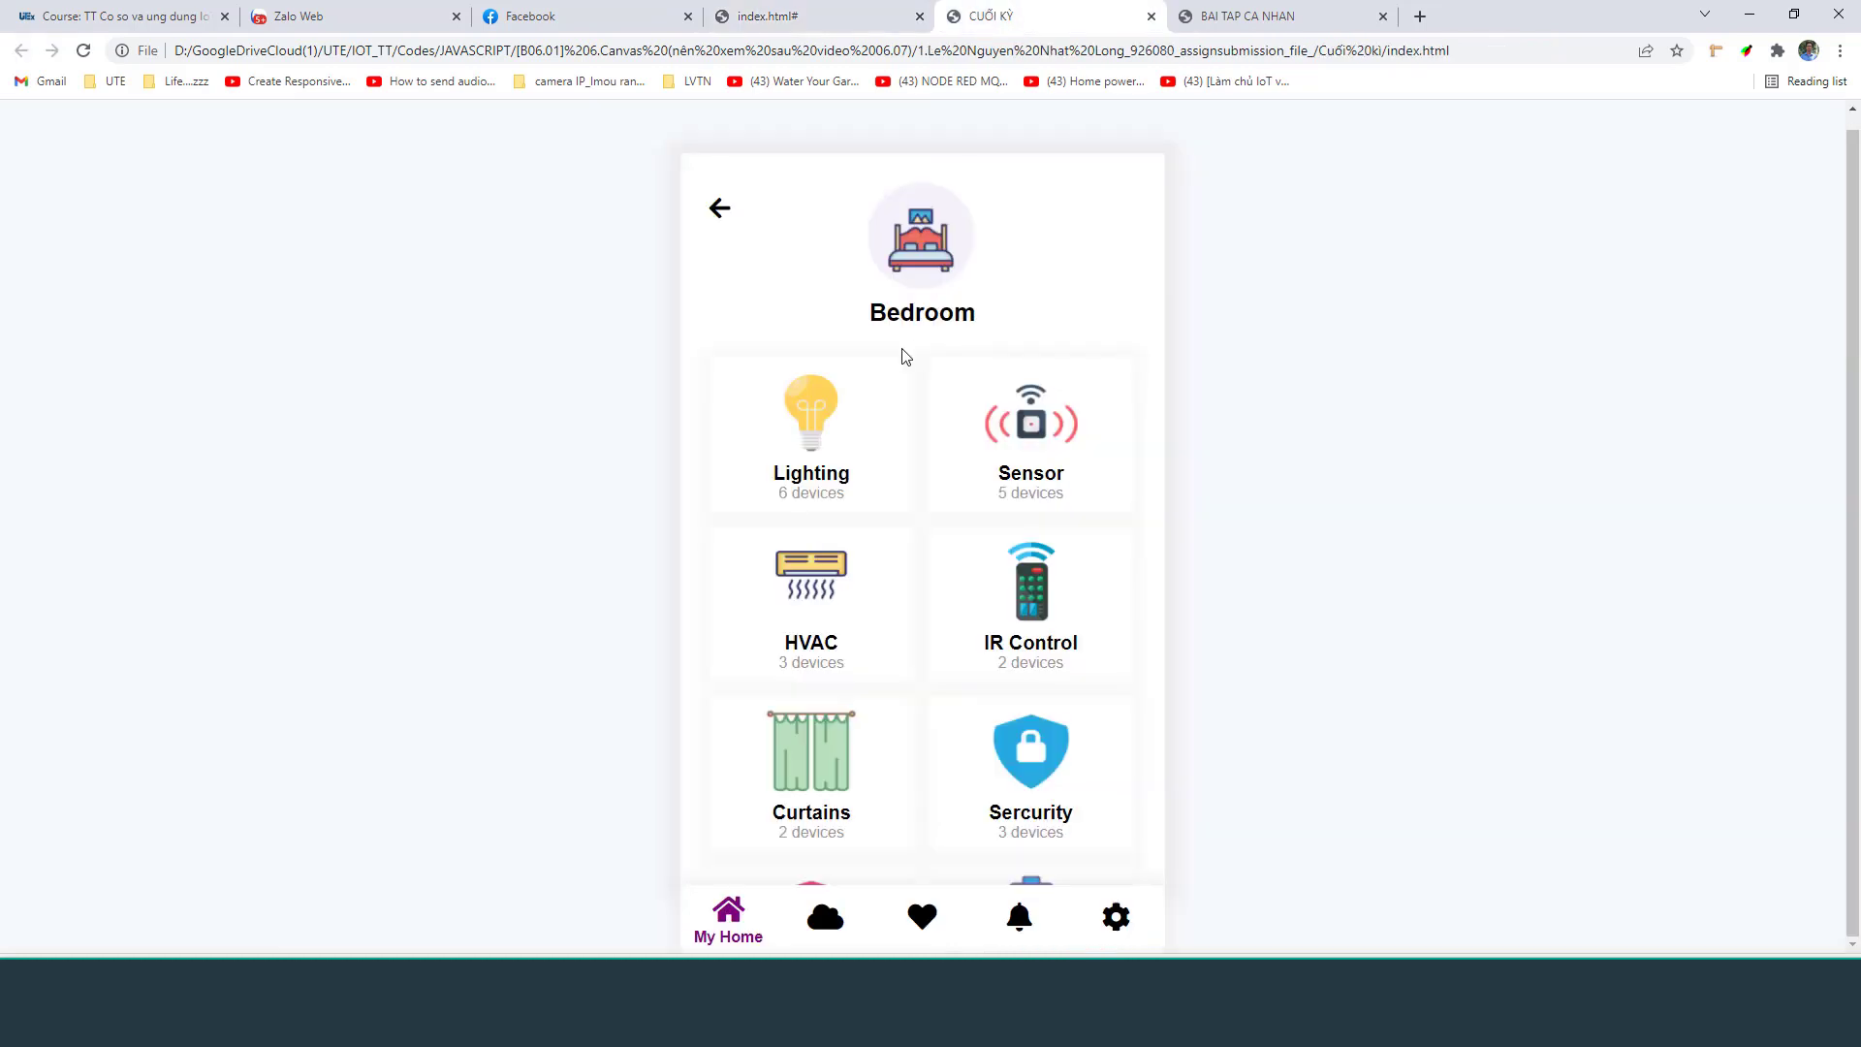
{"action": "left_click", "coordinate": [1318, 10]}
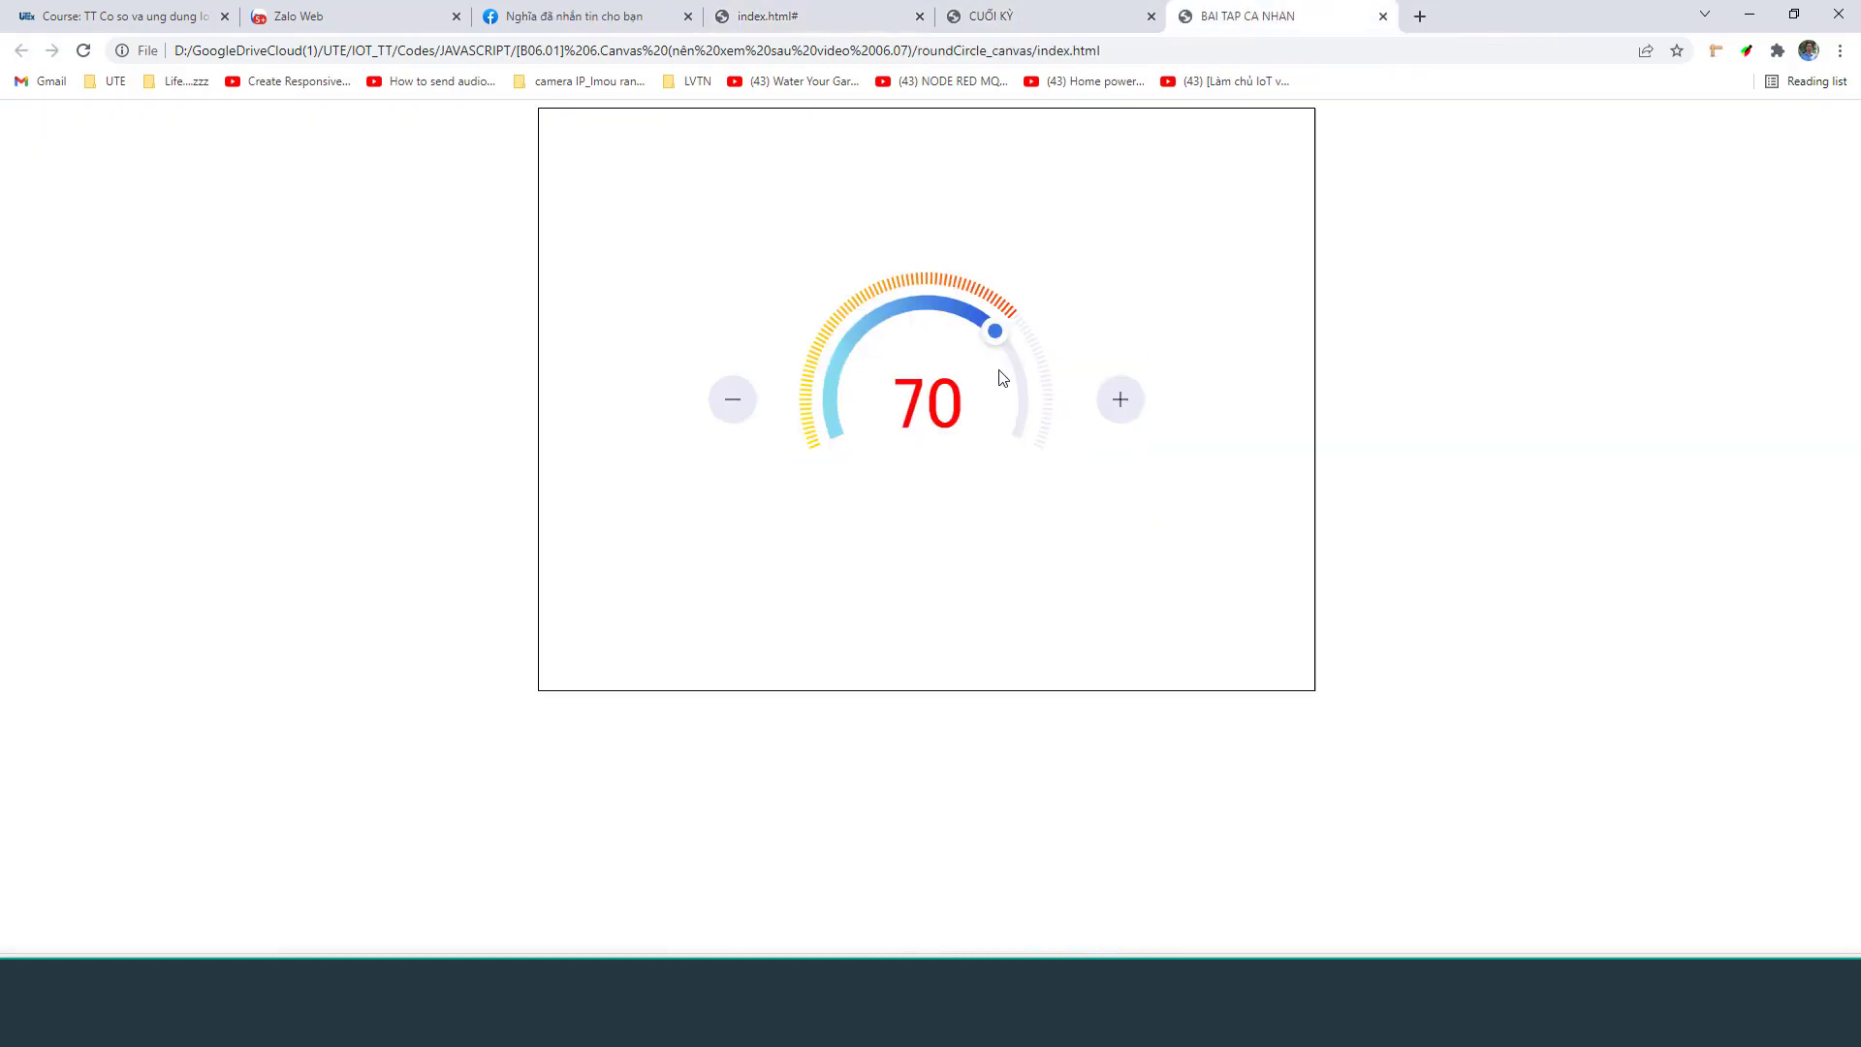
{"action": "key", "text": "F12"}
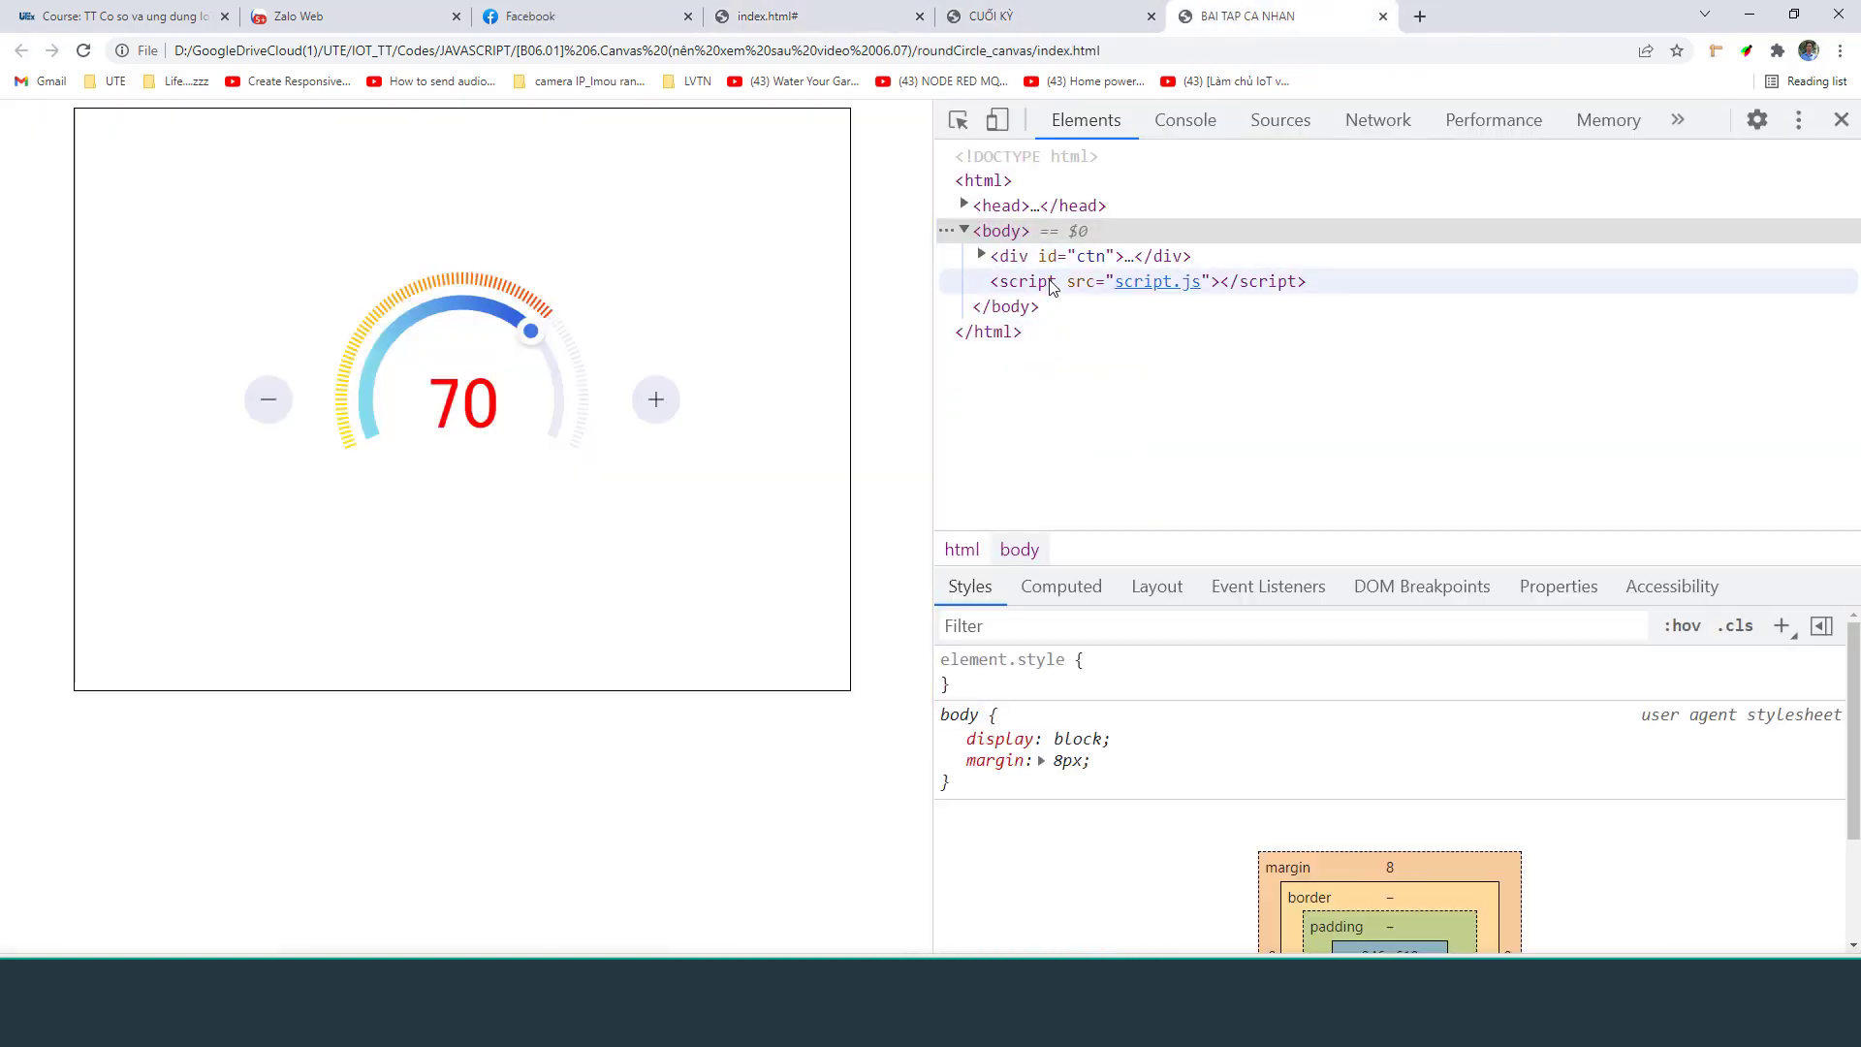
{"action": "left_click", "coordinate": [1033, 259]}
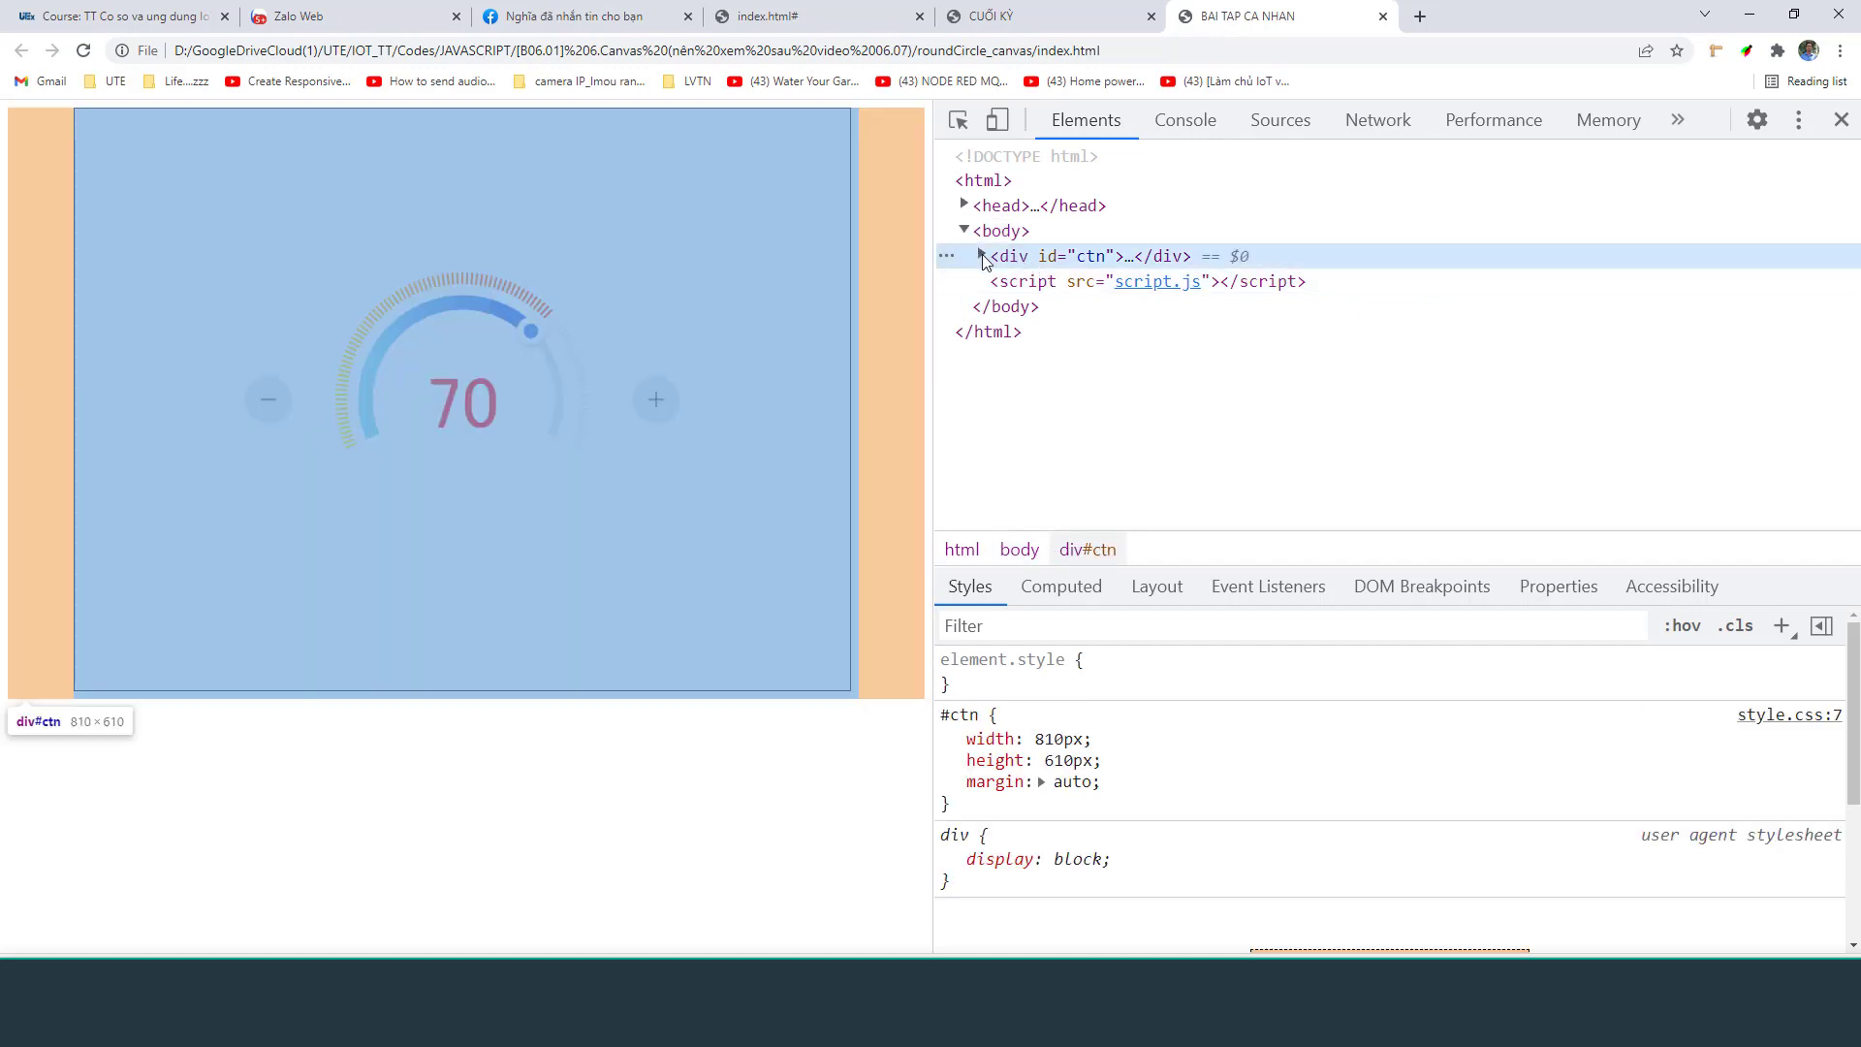
{"action": "left_click", "coordinate": [982, 257]}
{"action": "left_click", "coordinate": [1061, 291]}
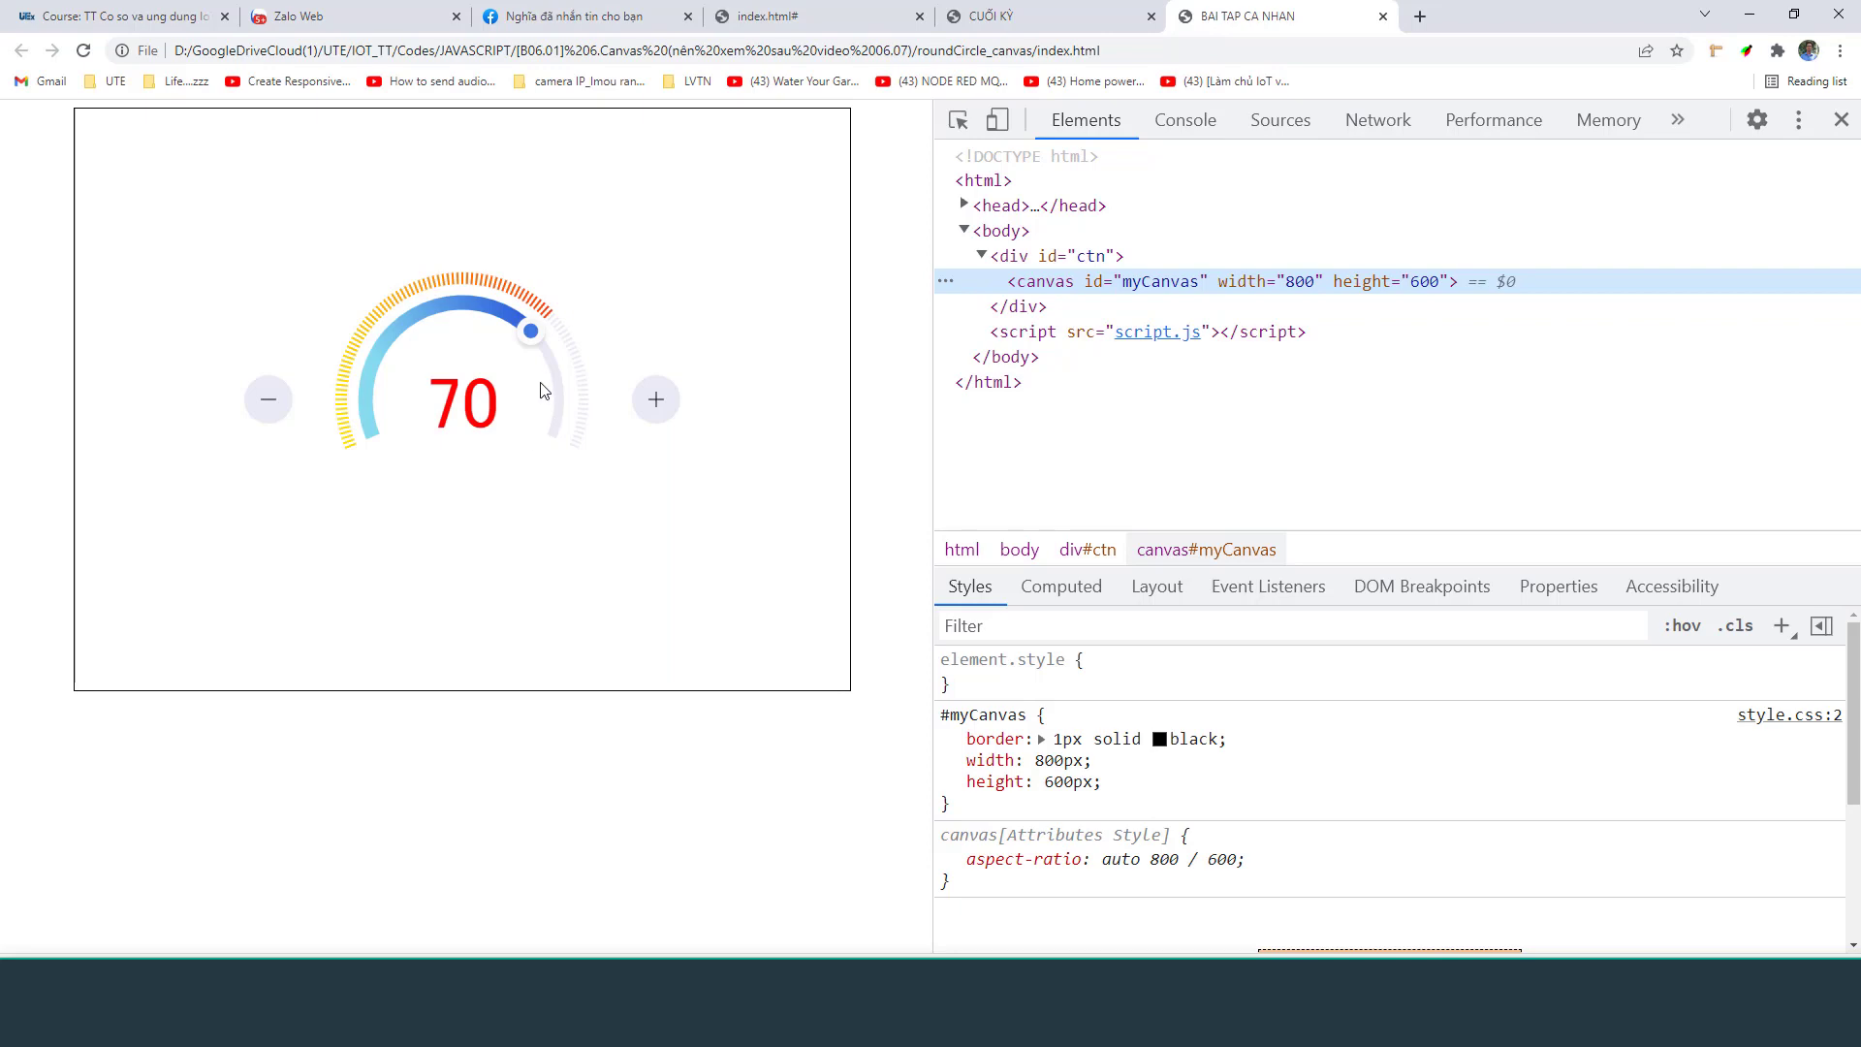
Switch to the CUỐI KỲ Bedroom page, open its developer tools and inspect the Lighting card's applicance block
{"action": "left_click", "coordinate": [1017, 17]}
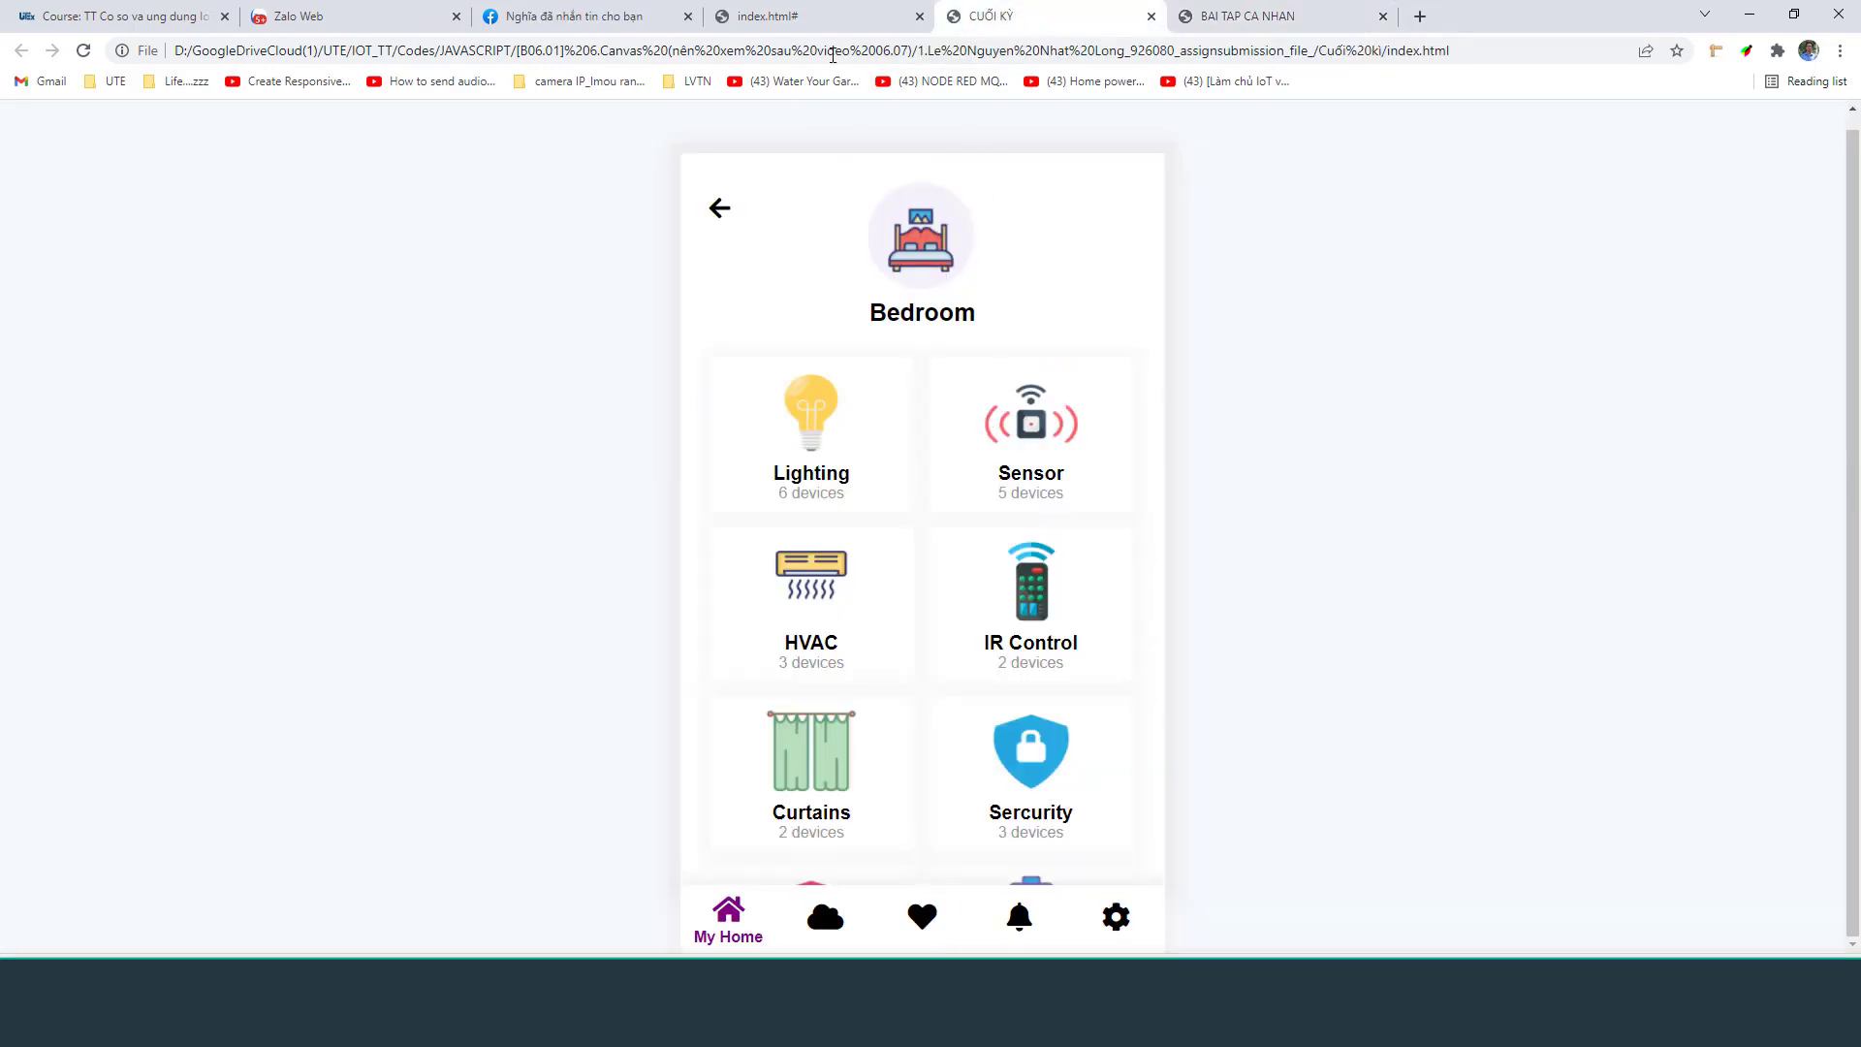
{"action": "left_click", "coordinate": [817, 16]}
{"action": "left_click", "coordinate": [989, 16]}
{"action": "key", "text": "F12"}
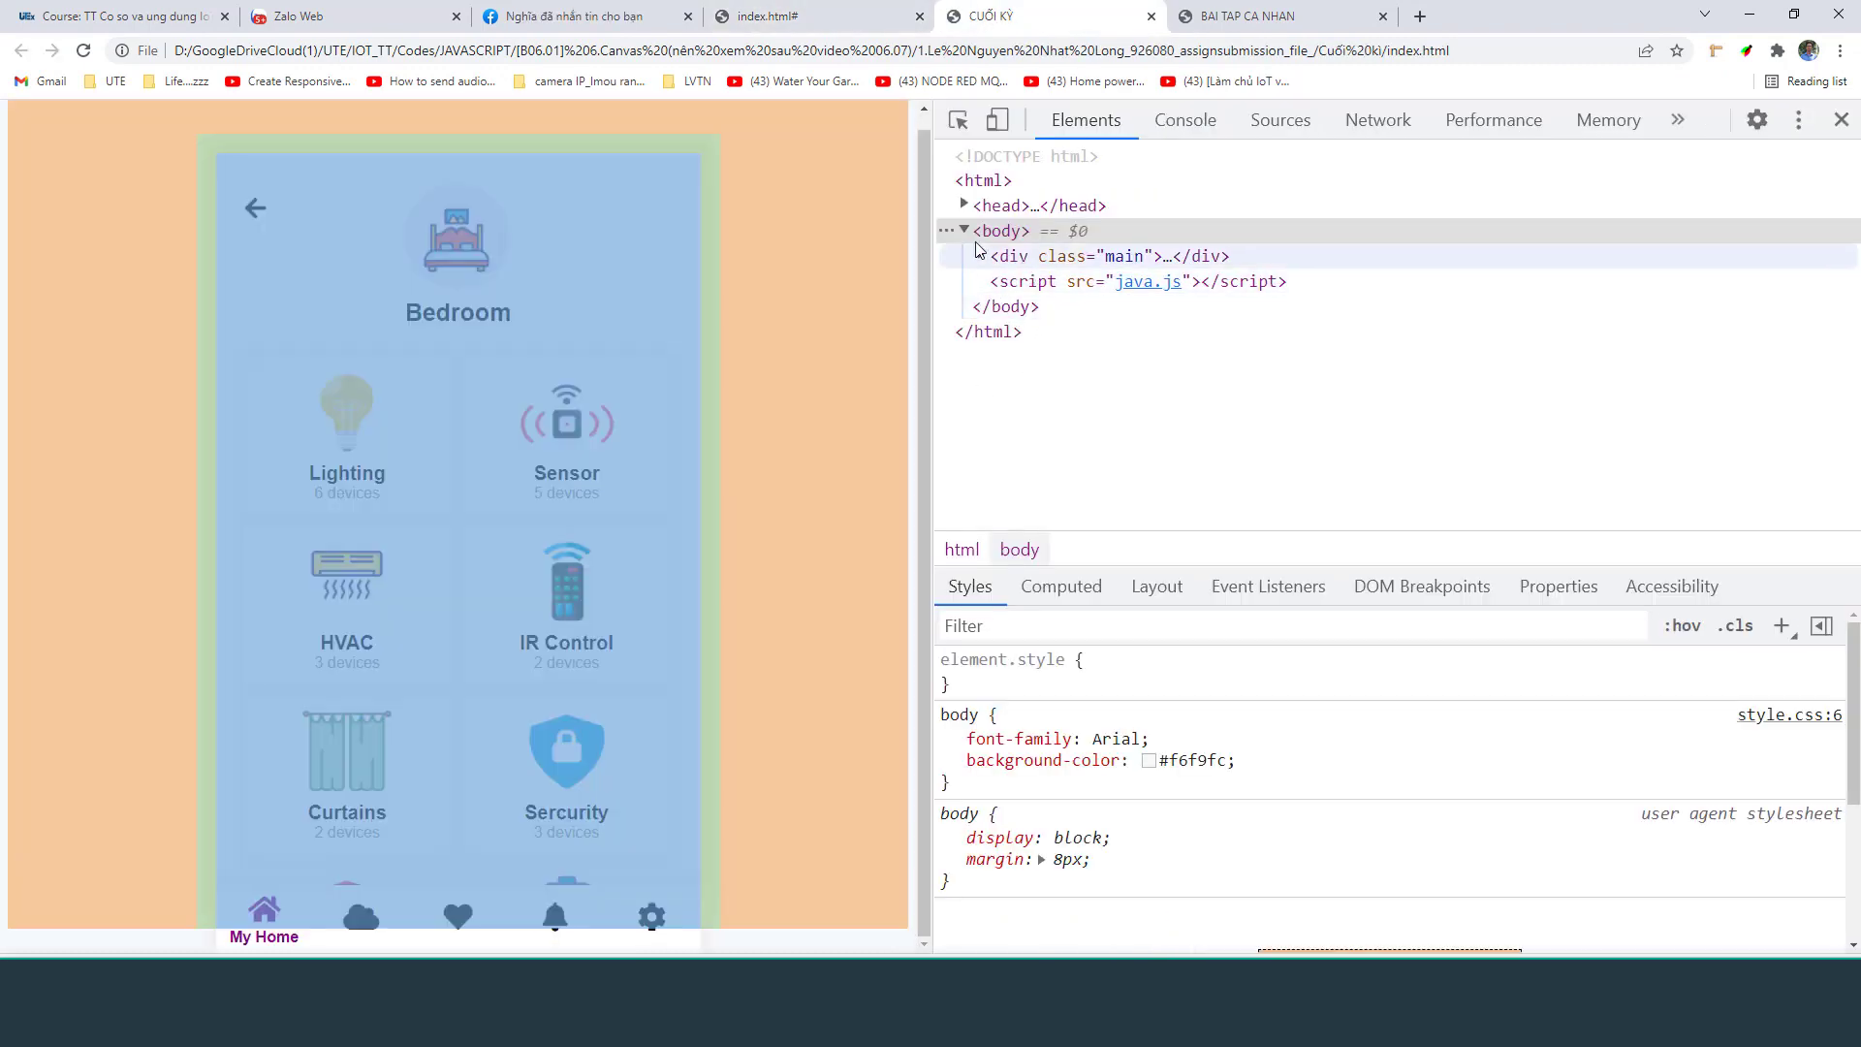
{"action": "left_click", "coordinate": [957, 119]}
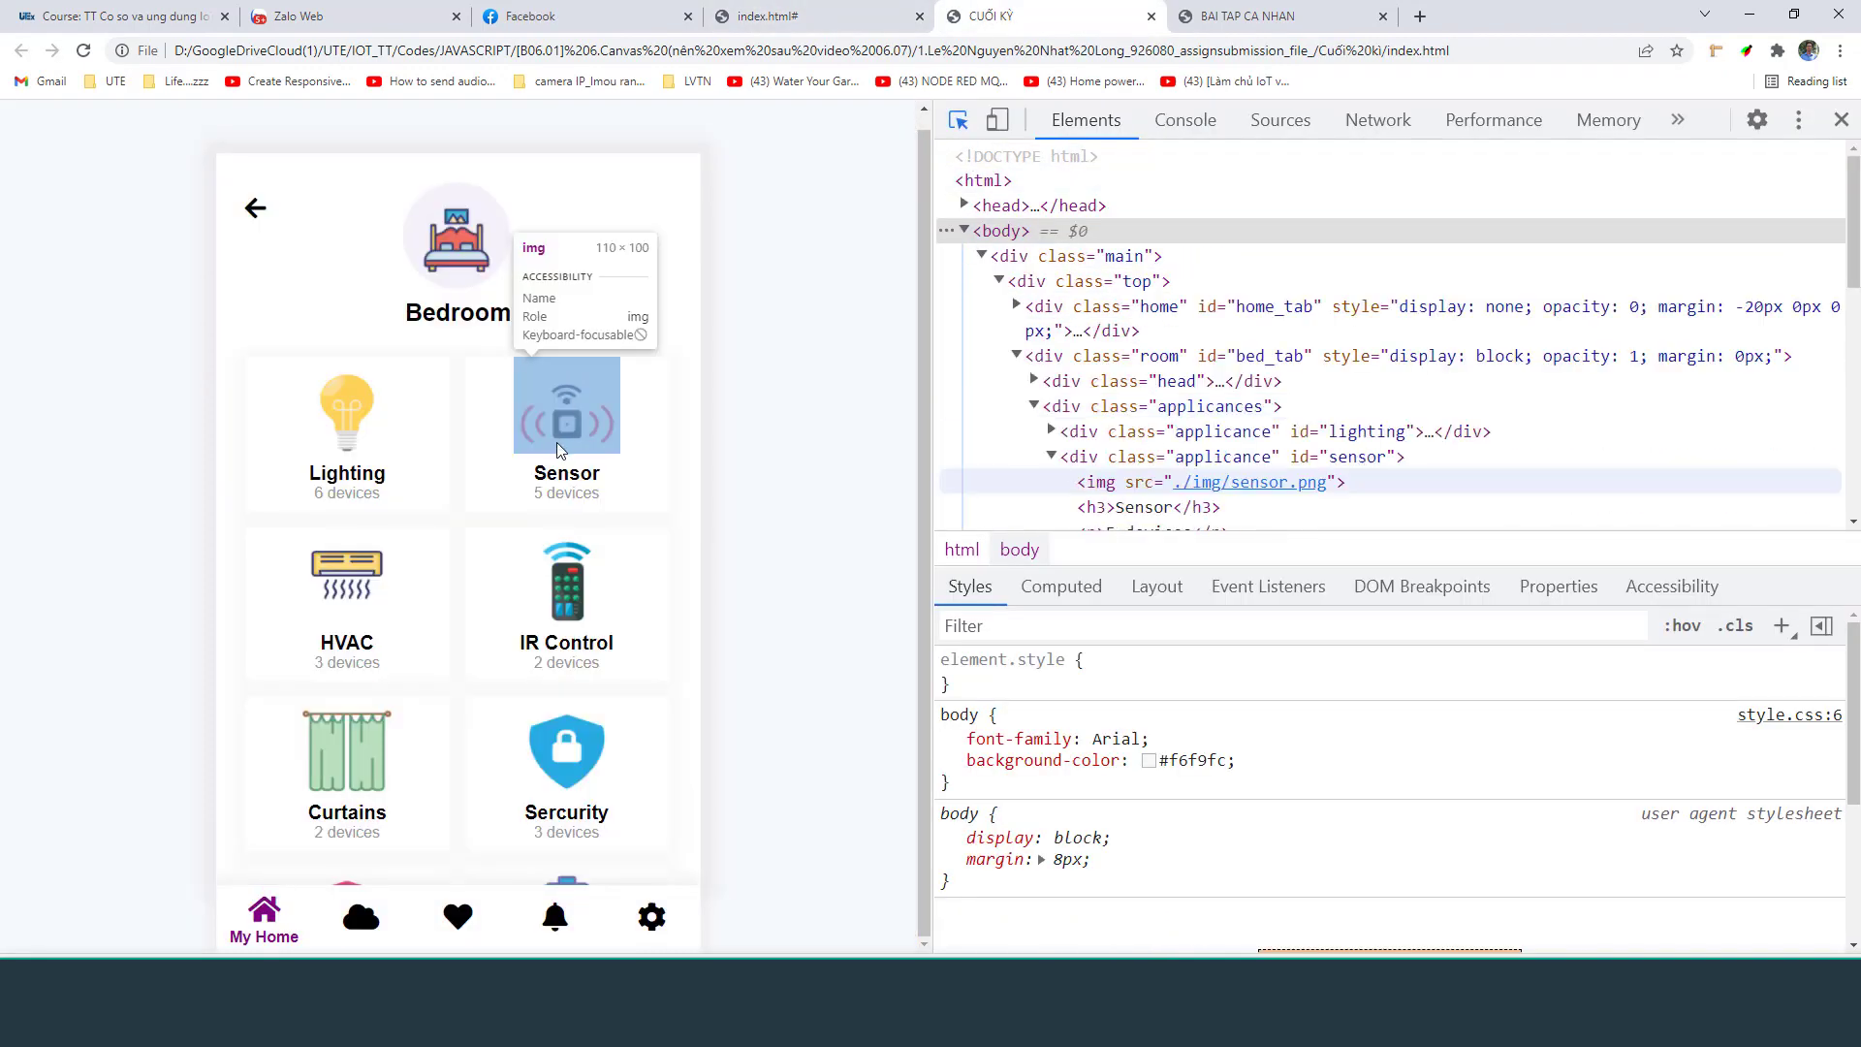
{"action": "left_click", "coordinate": [417, 438]}
Examine the applicances container and its device blocks in the Bedroom page's element tree
{"action": "scroll", "coordinate": [1140, 427], "scroll_direction": "down", "scroll_amount": 2}
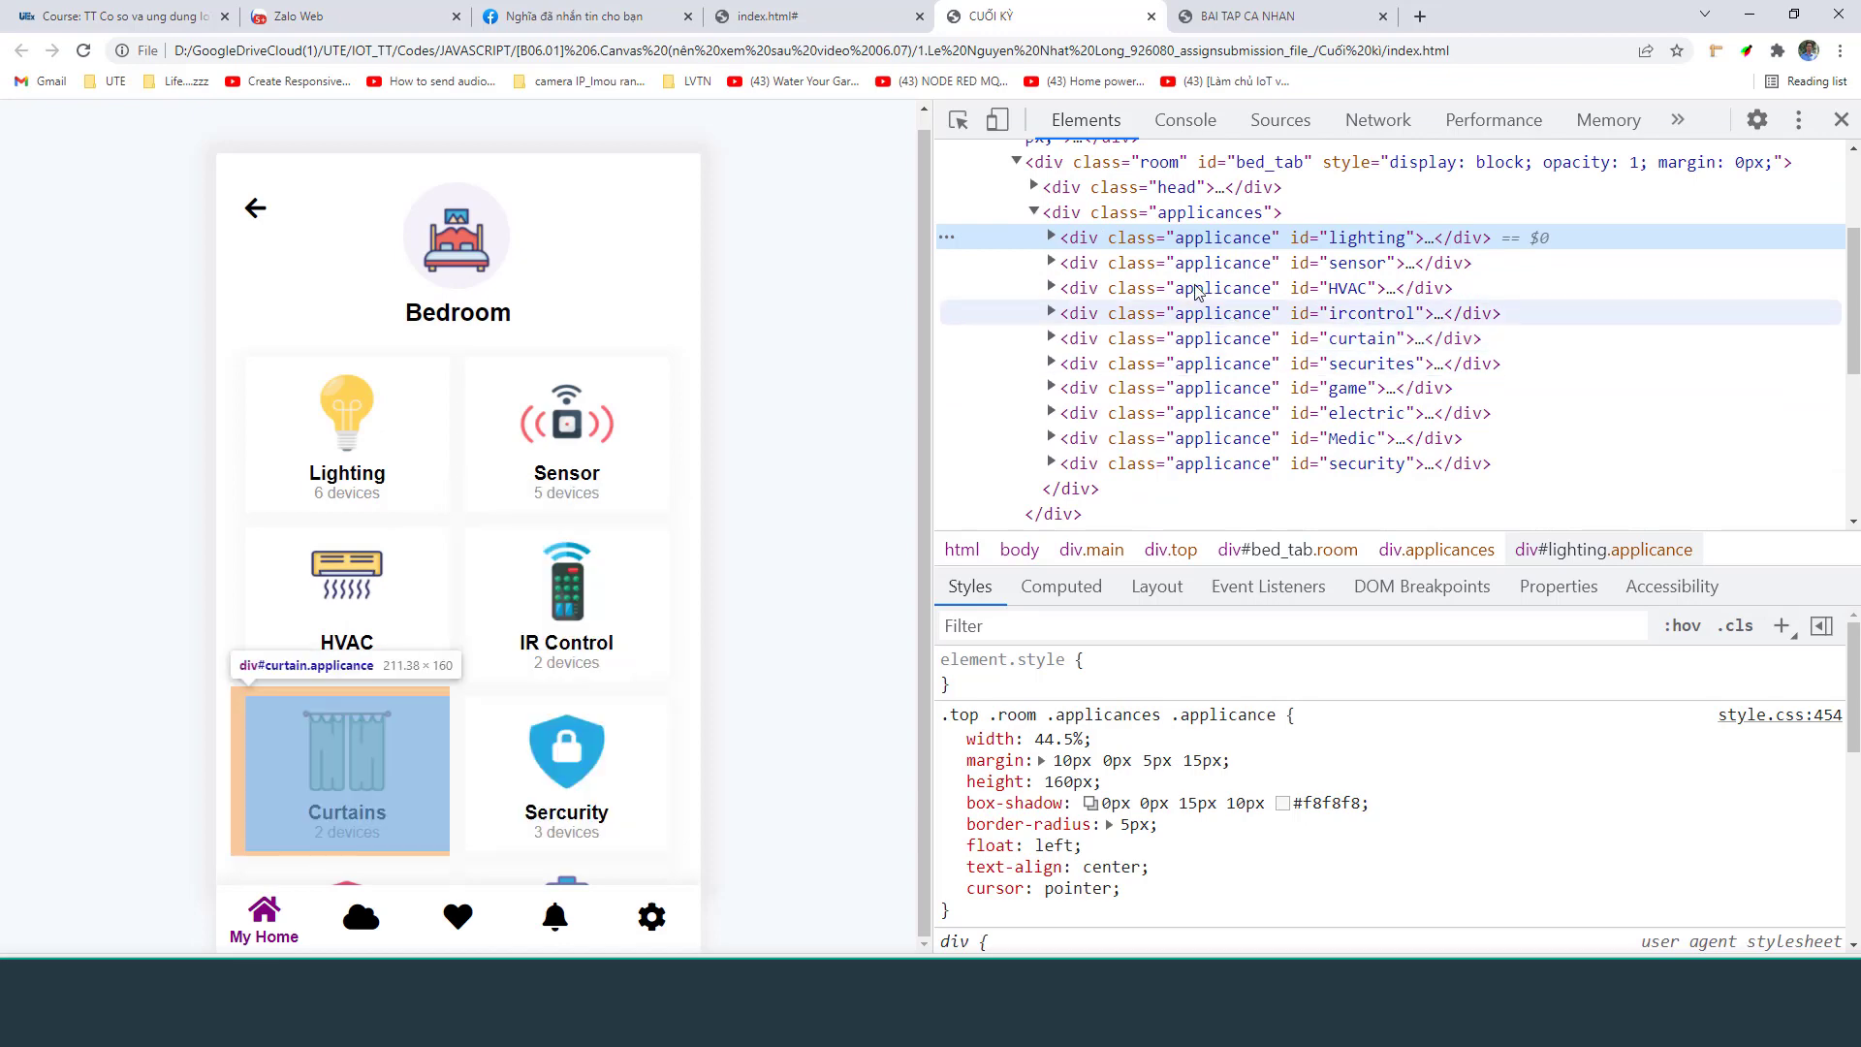
{"action": "scroll", "coordinate": [1173, 388], "scroll_direction": "up", "scroll_amount": 2}
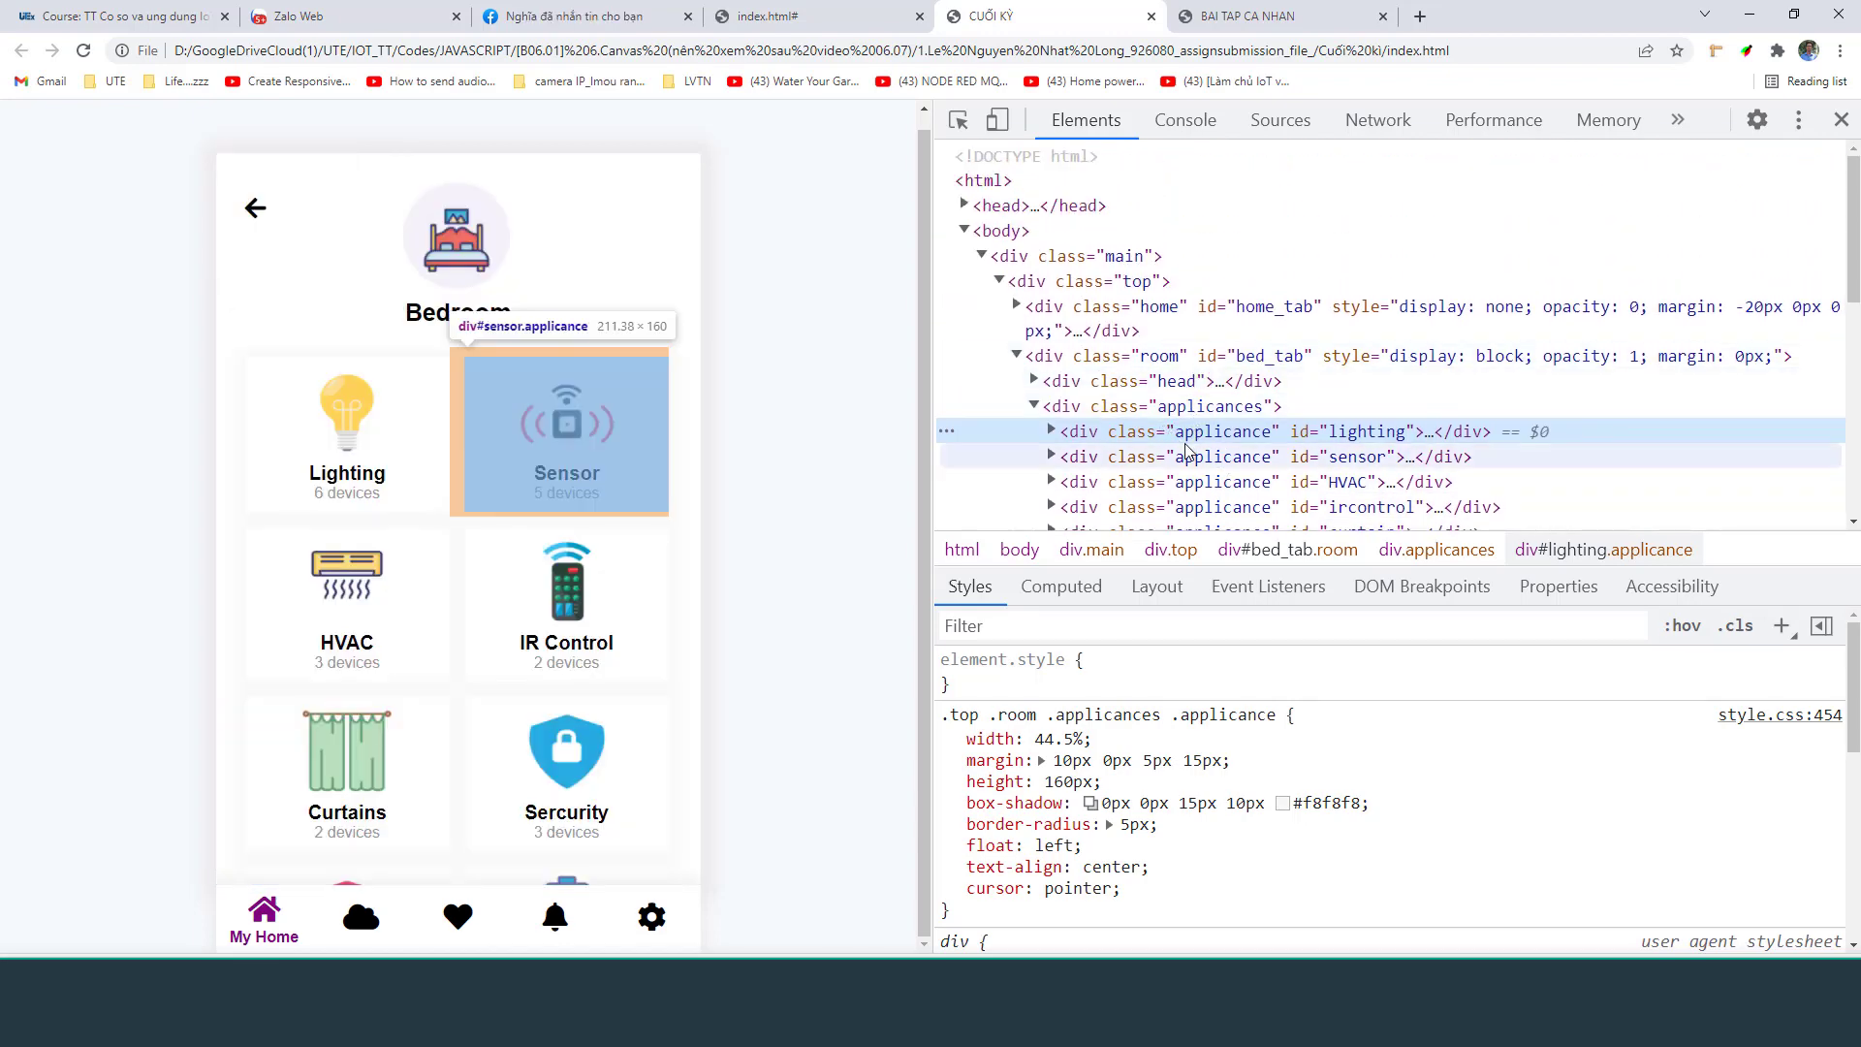
{"action": "left_click", "coordinate": [1153, 406]}
{"action": "left_click", "coordinate": [1076, 429]}
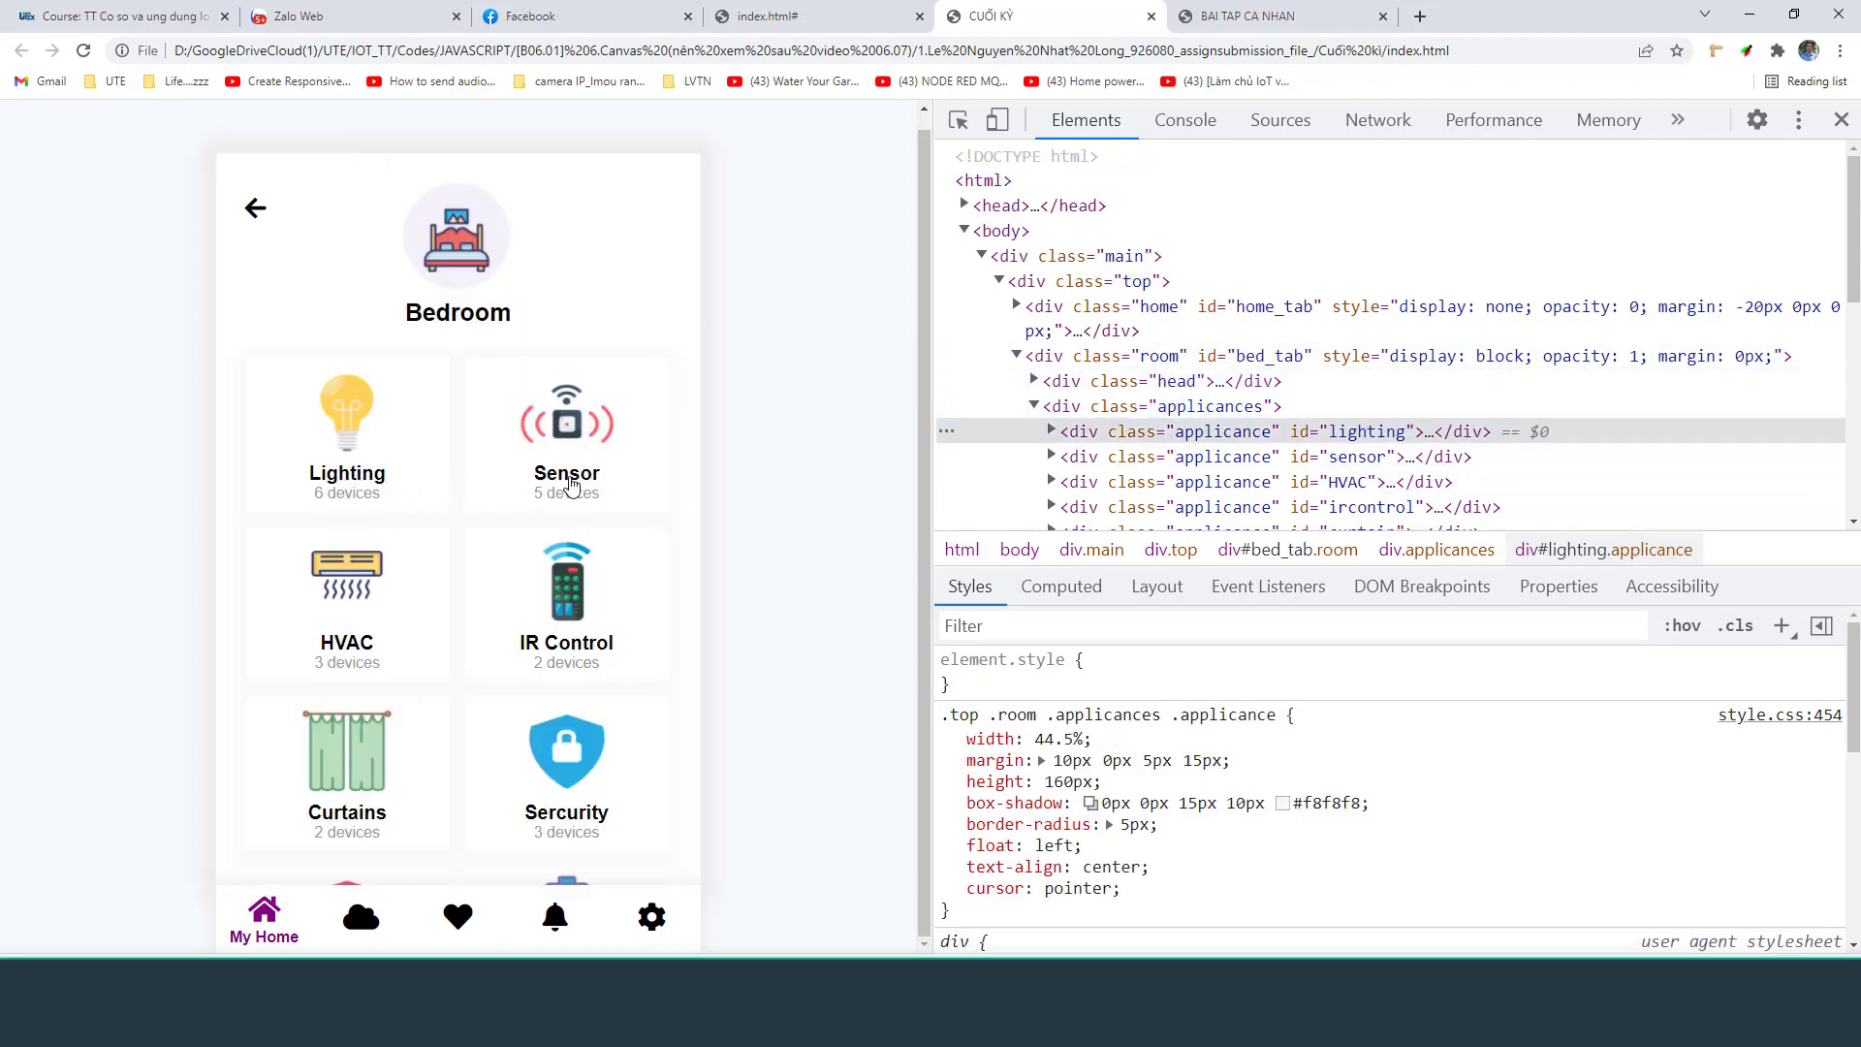
Open the Bedroom's Sensor page and inspect the display_temp element inside the temperature sensor
{"action": "left_click", "coordinate": [572, 484]}
{"action": "scroll", "coordinate": [1095, 412], "scroll_direction": "down", "scroll_amount": 1}
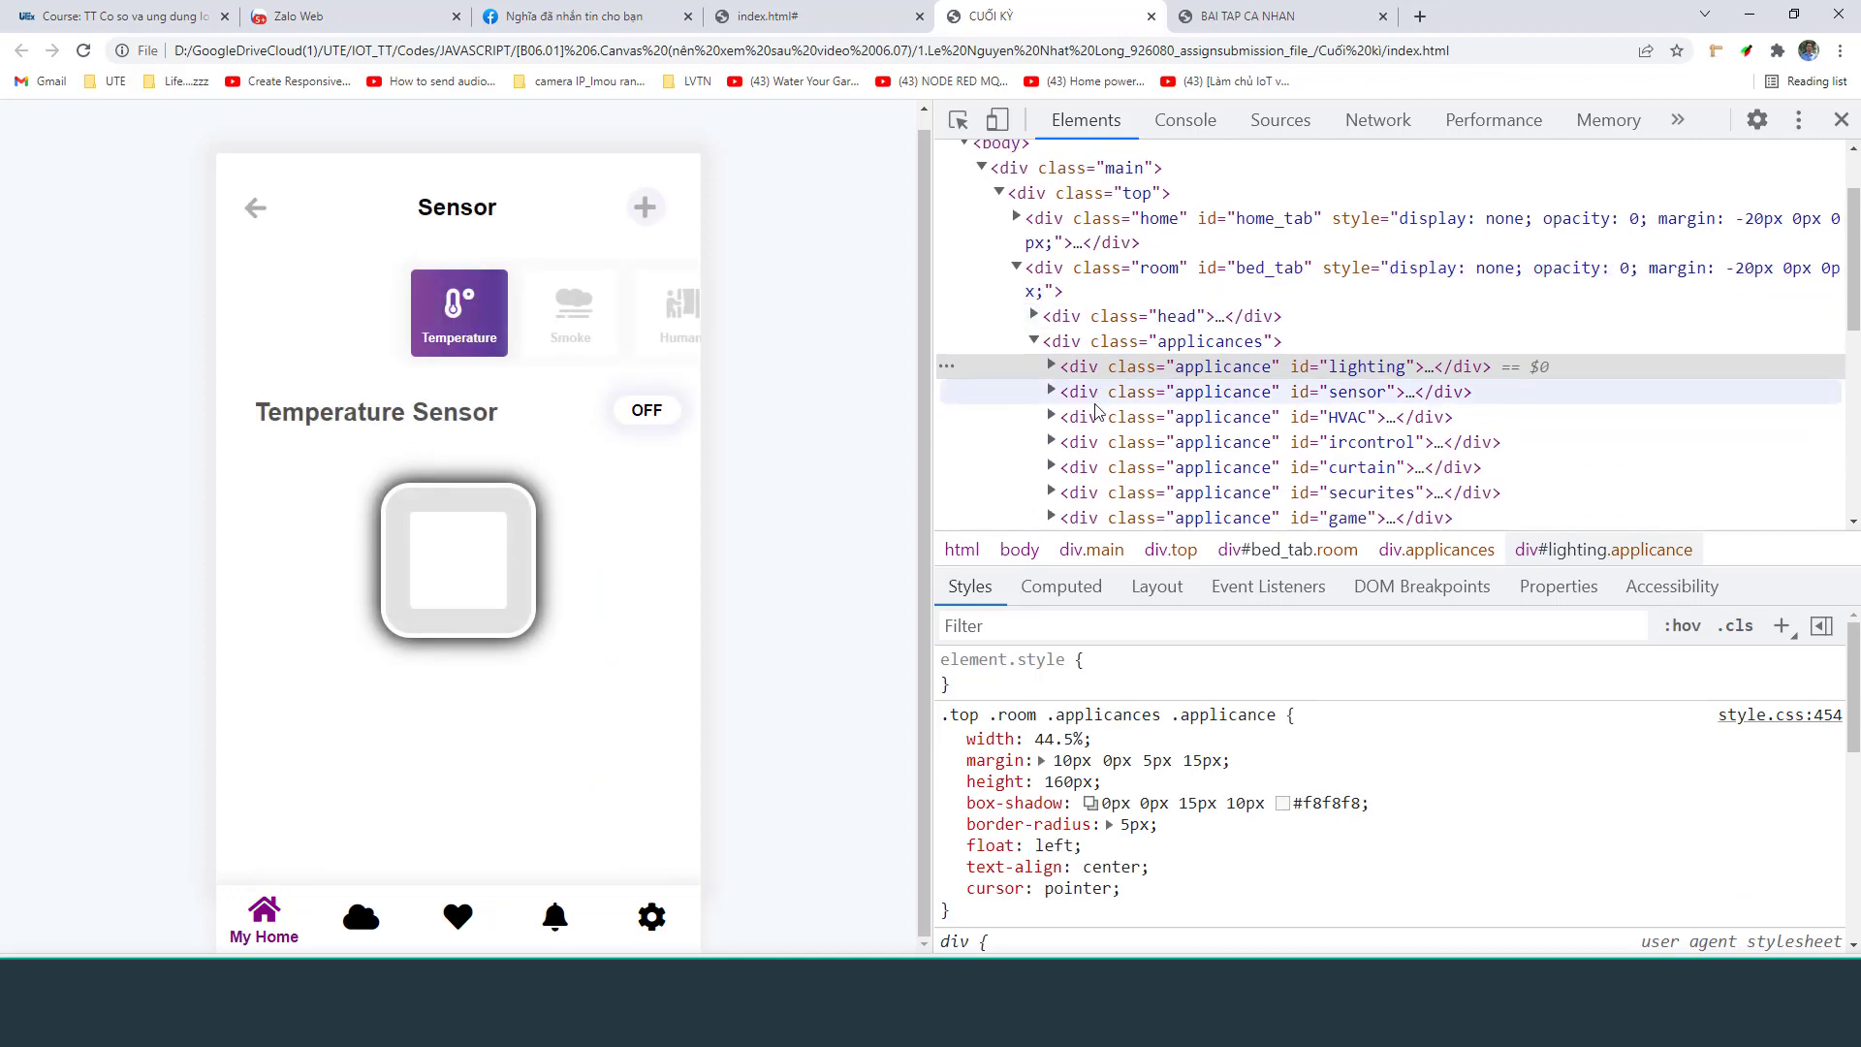
{"action": "left_click", "coordinate": [958, 119]}
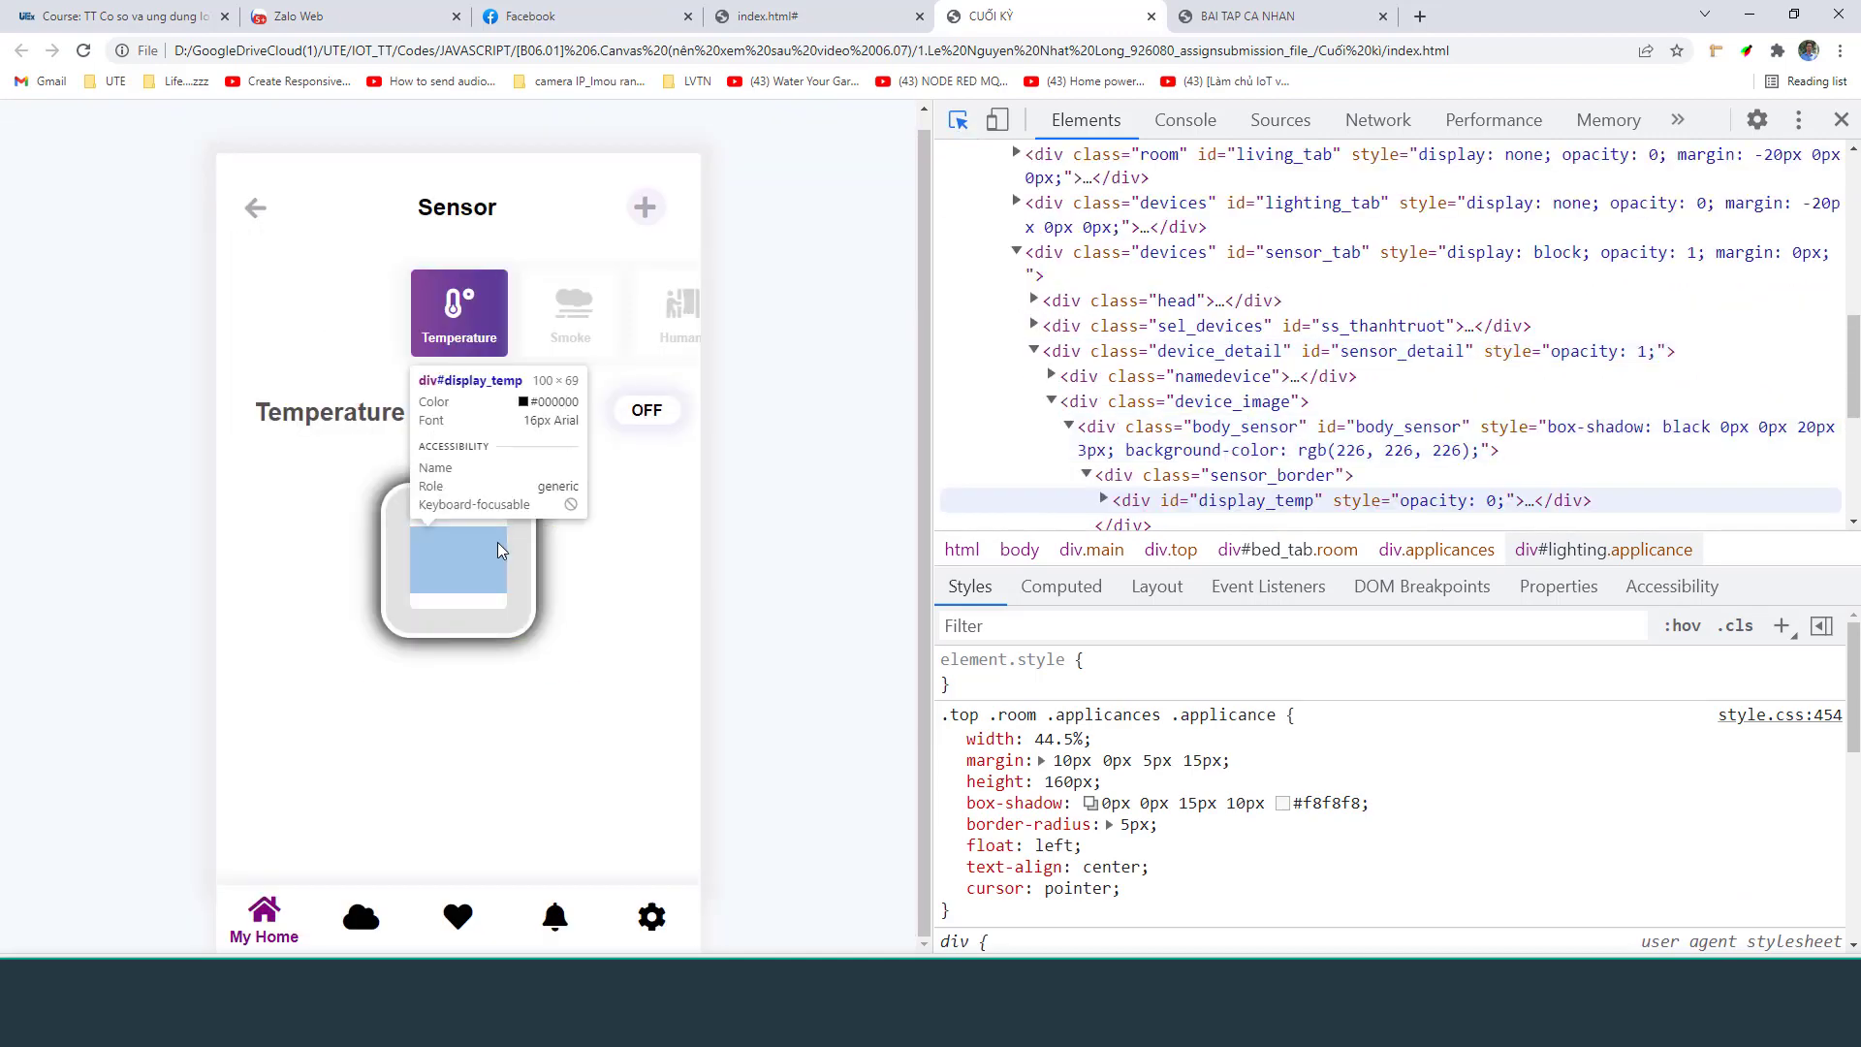
{"action": "left_click", "coordinate": [497, 543]}
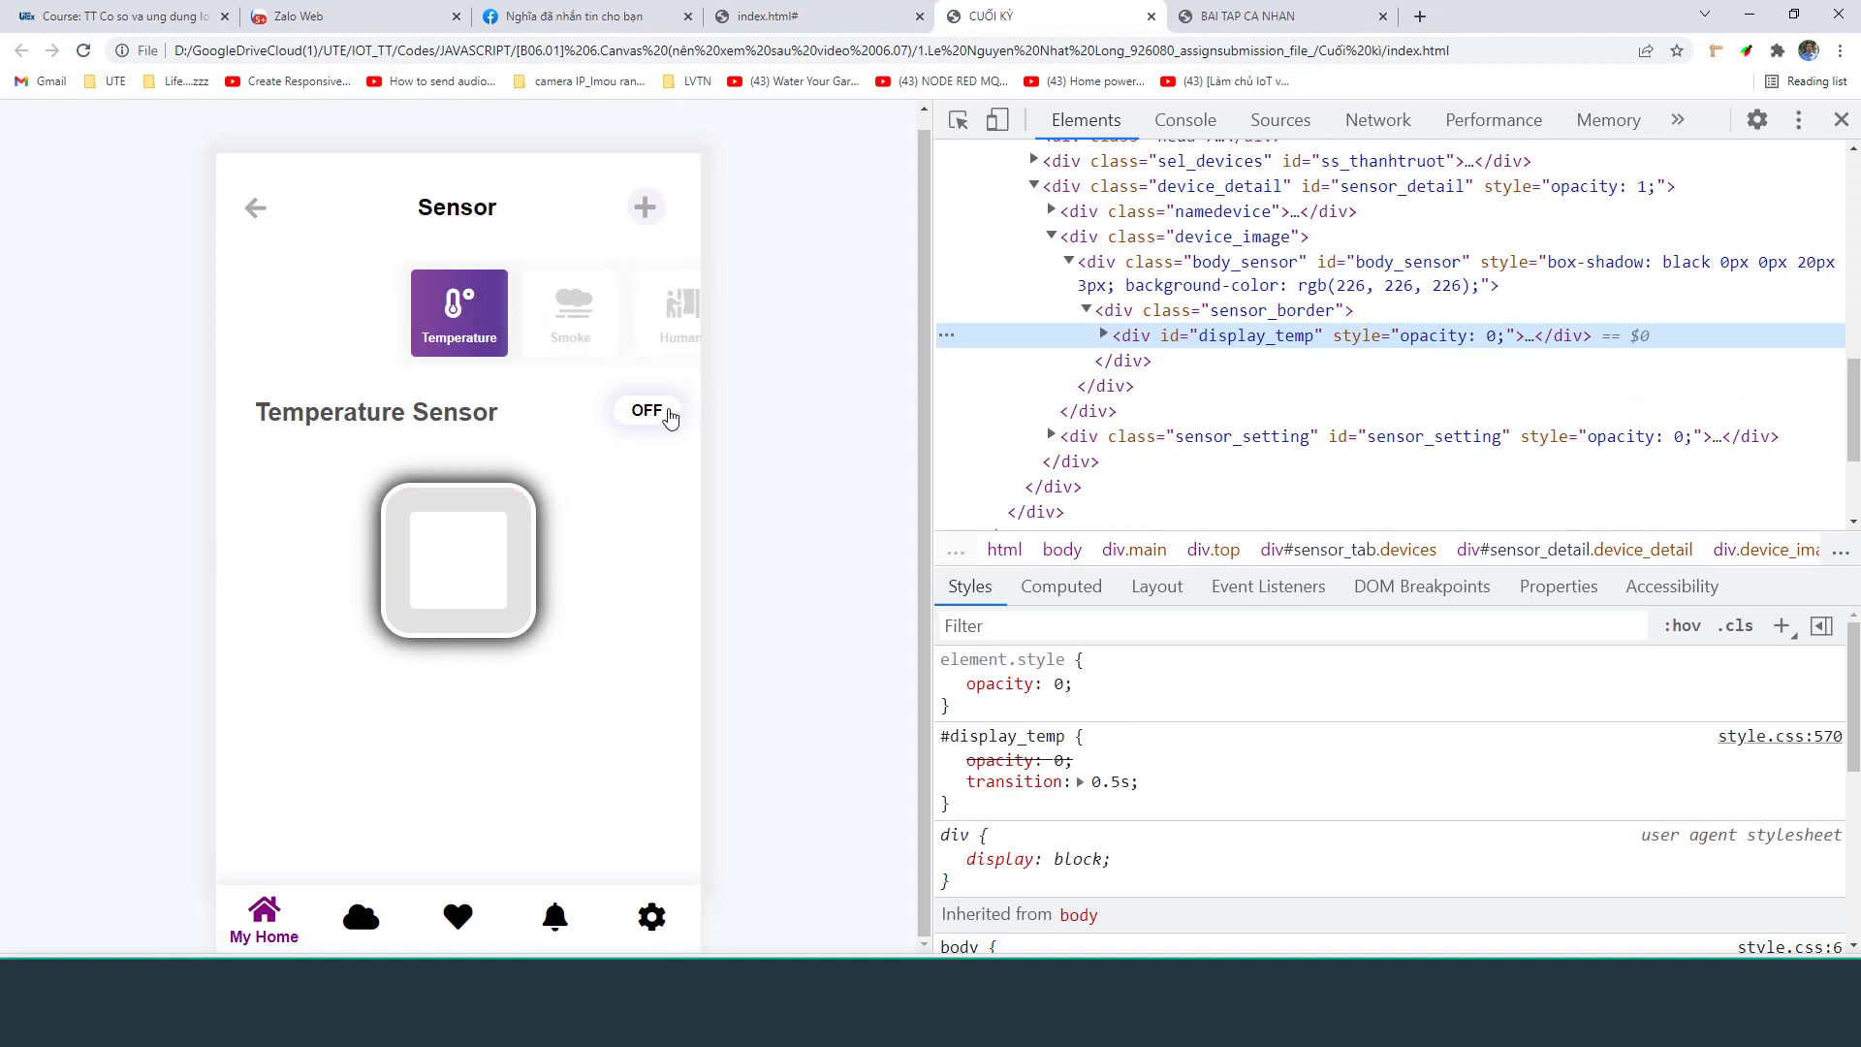
Turn on the temperature sensor and set its upper threshold to 16 °C, lower threshold to 3 °C and temperature to 9 °C
{"action": "left_click", "coordinate": [668, 416]}
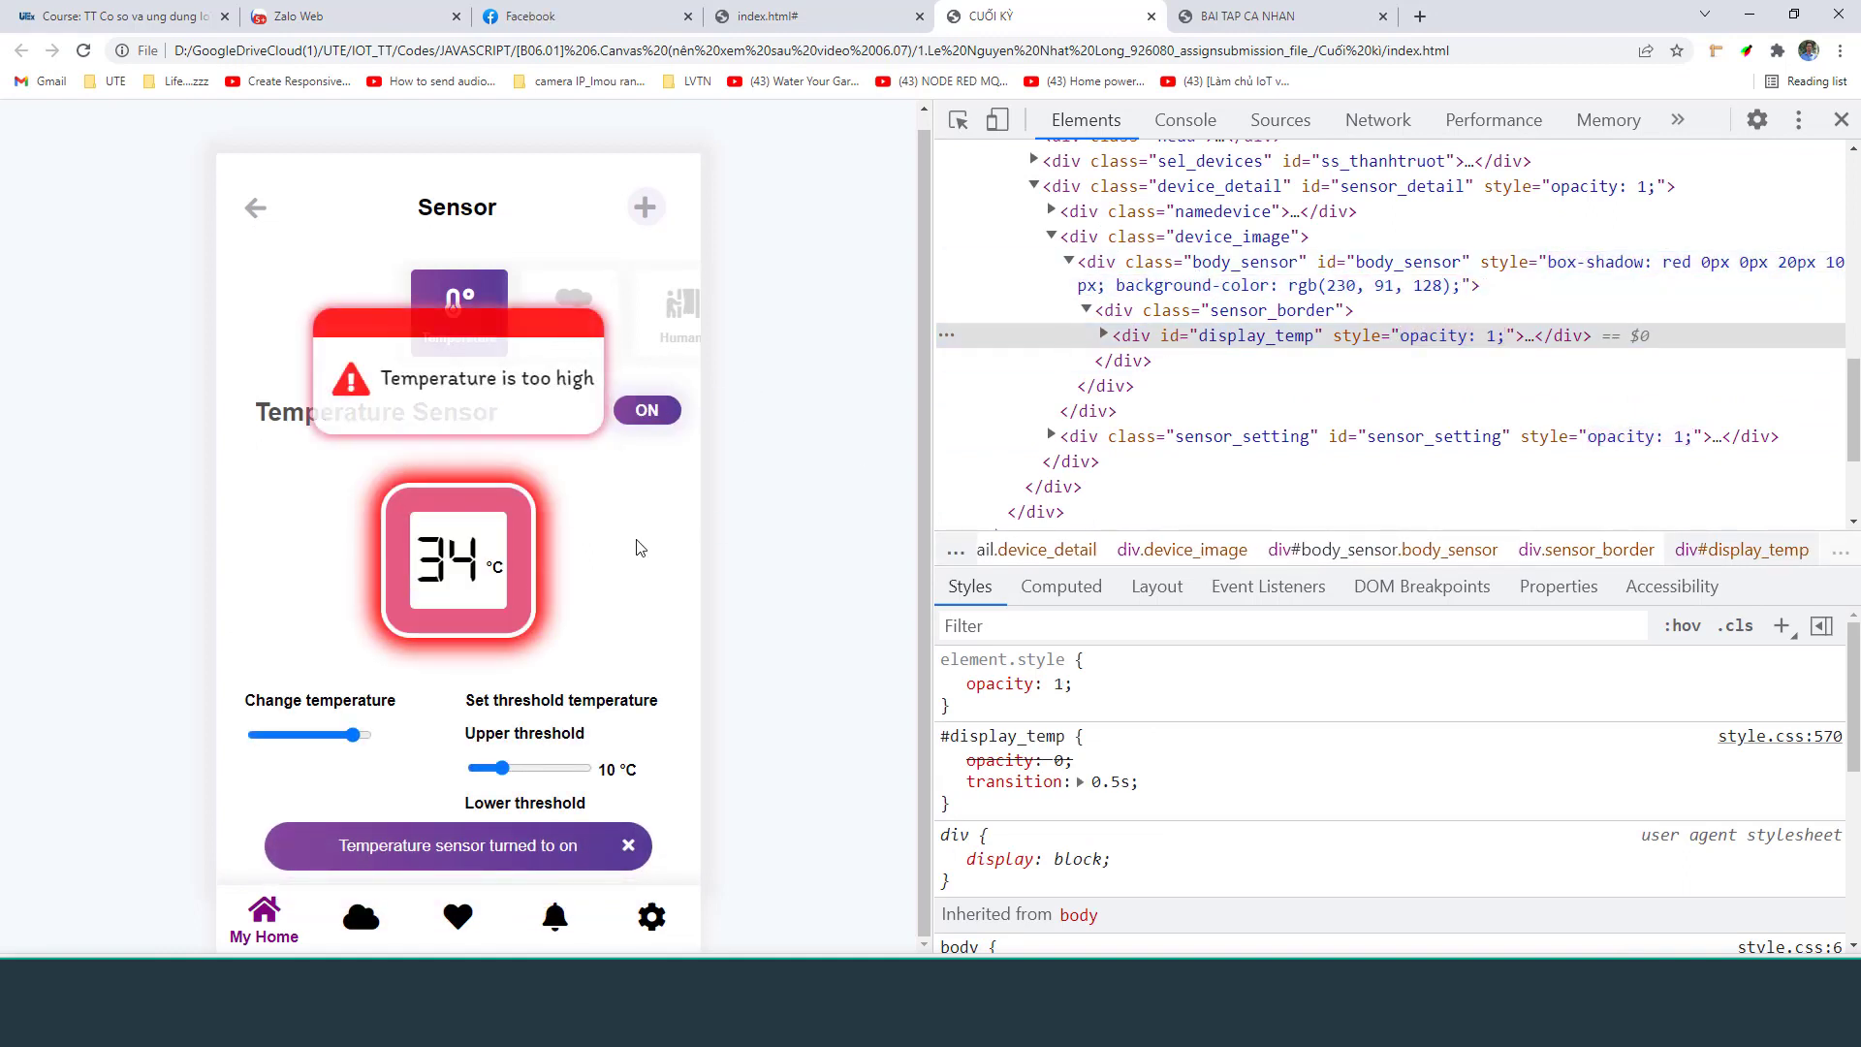
{"action": "left_click_drag", "start_coordinate": [501, 767], "coordinate": [536, 767]}
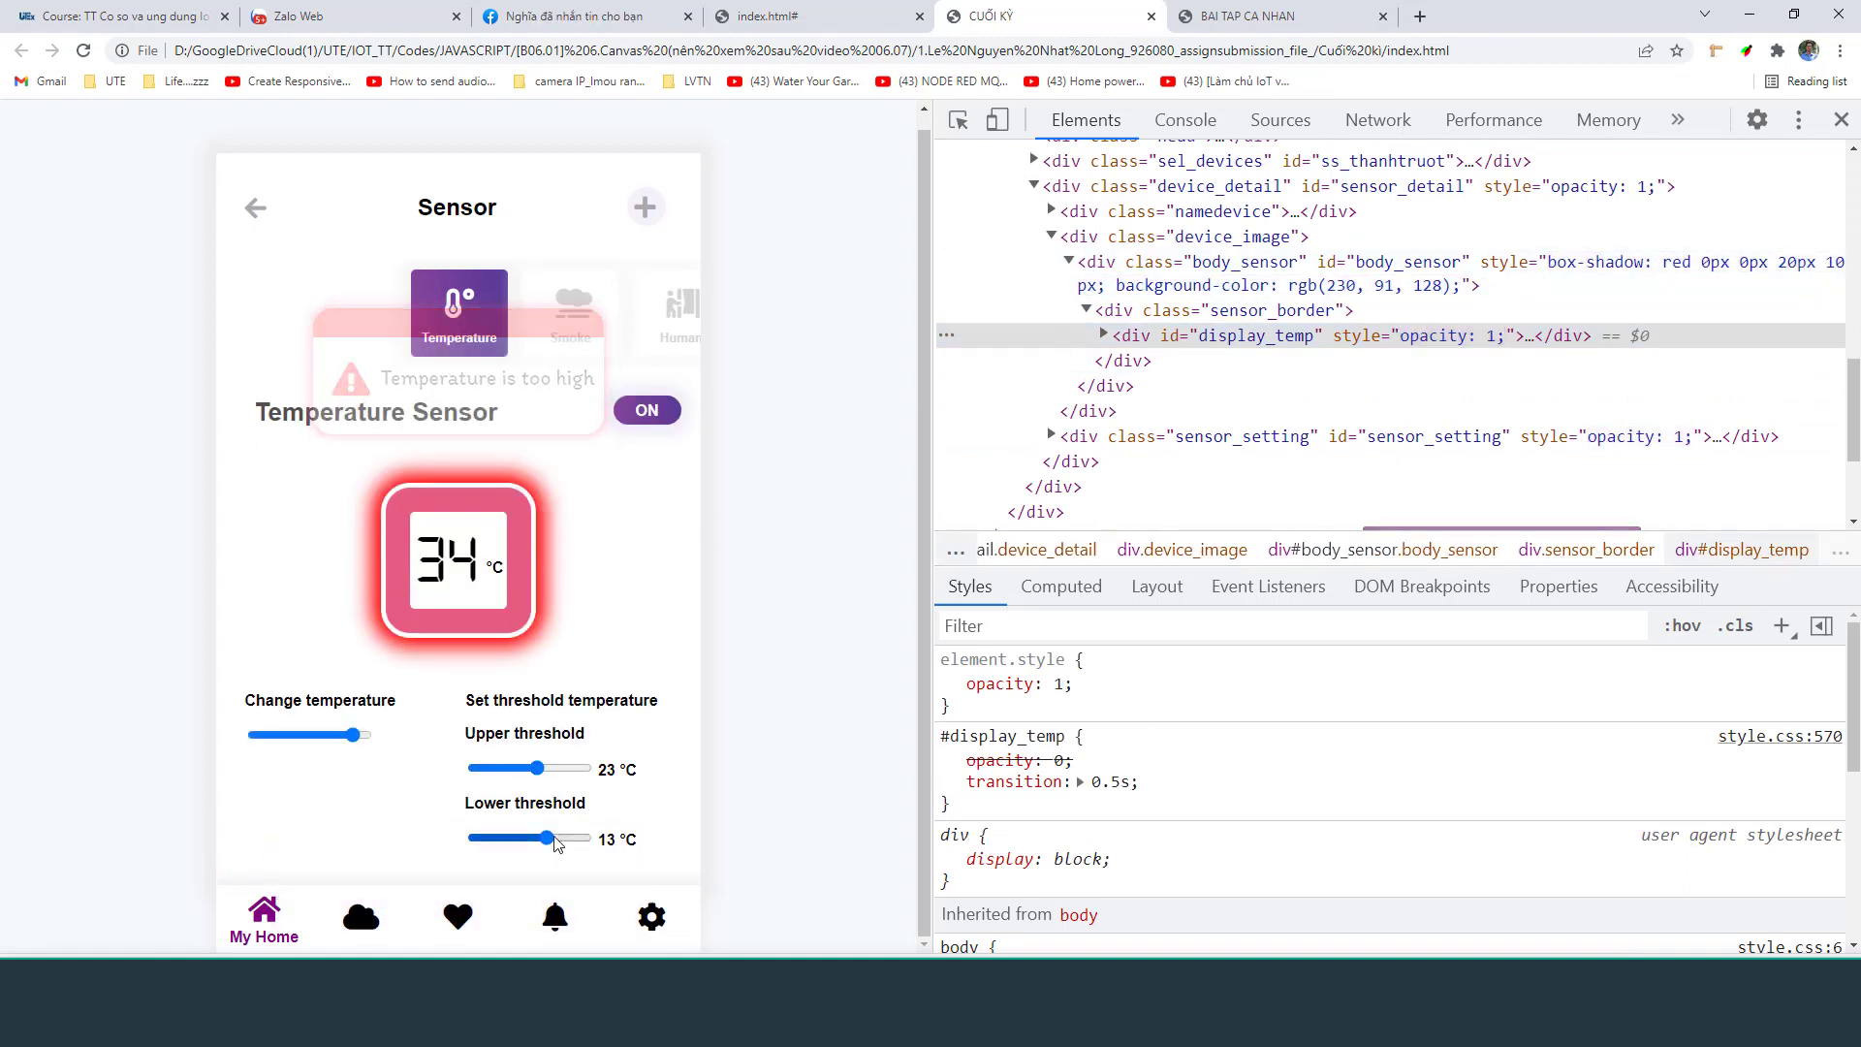
{"action": "left_click_drag", "start_coordinate": [556, 843], "coordinate": [514, 837]}
{"action": "left_click_drag", "start_coordinate": [353, 734], "coordinate": [308, 734]}
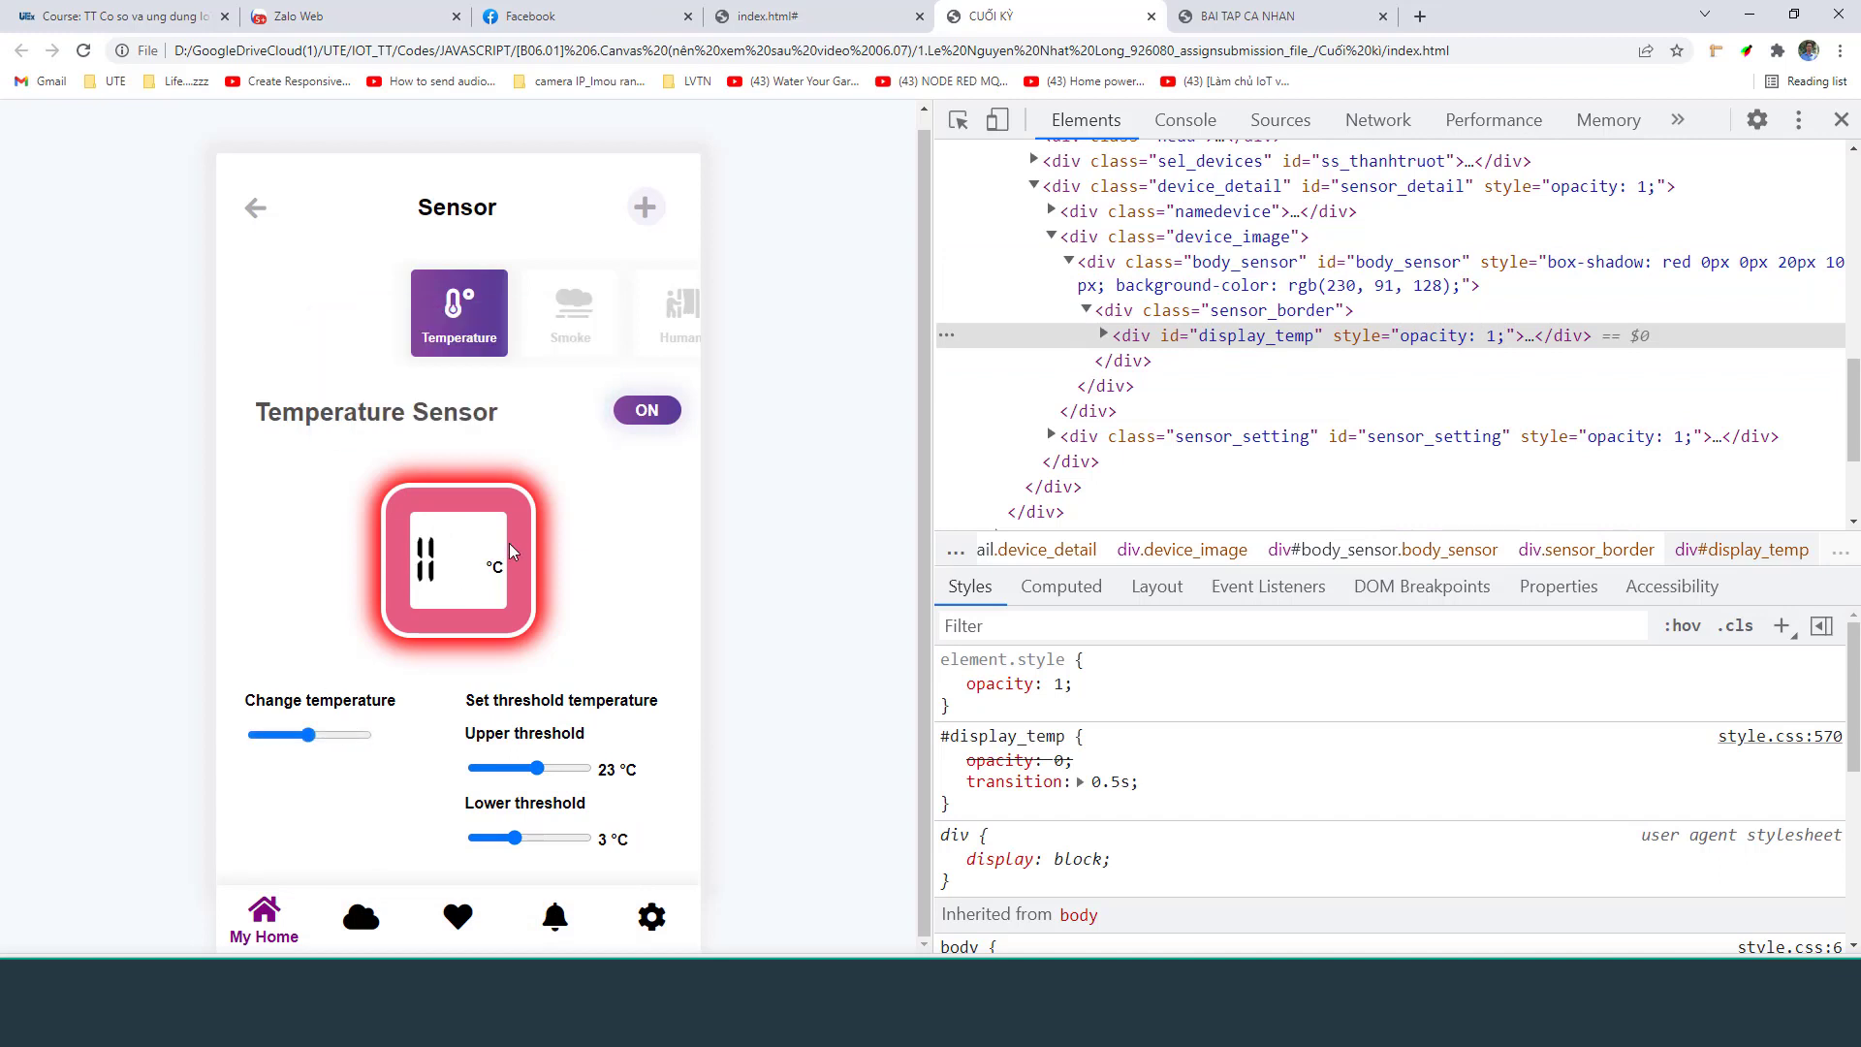
{"action": "left_click_drag", "start_coordinate": [536, 768], "coordinate": [518, 768]}
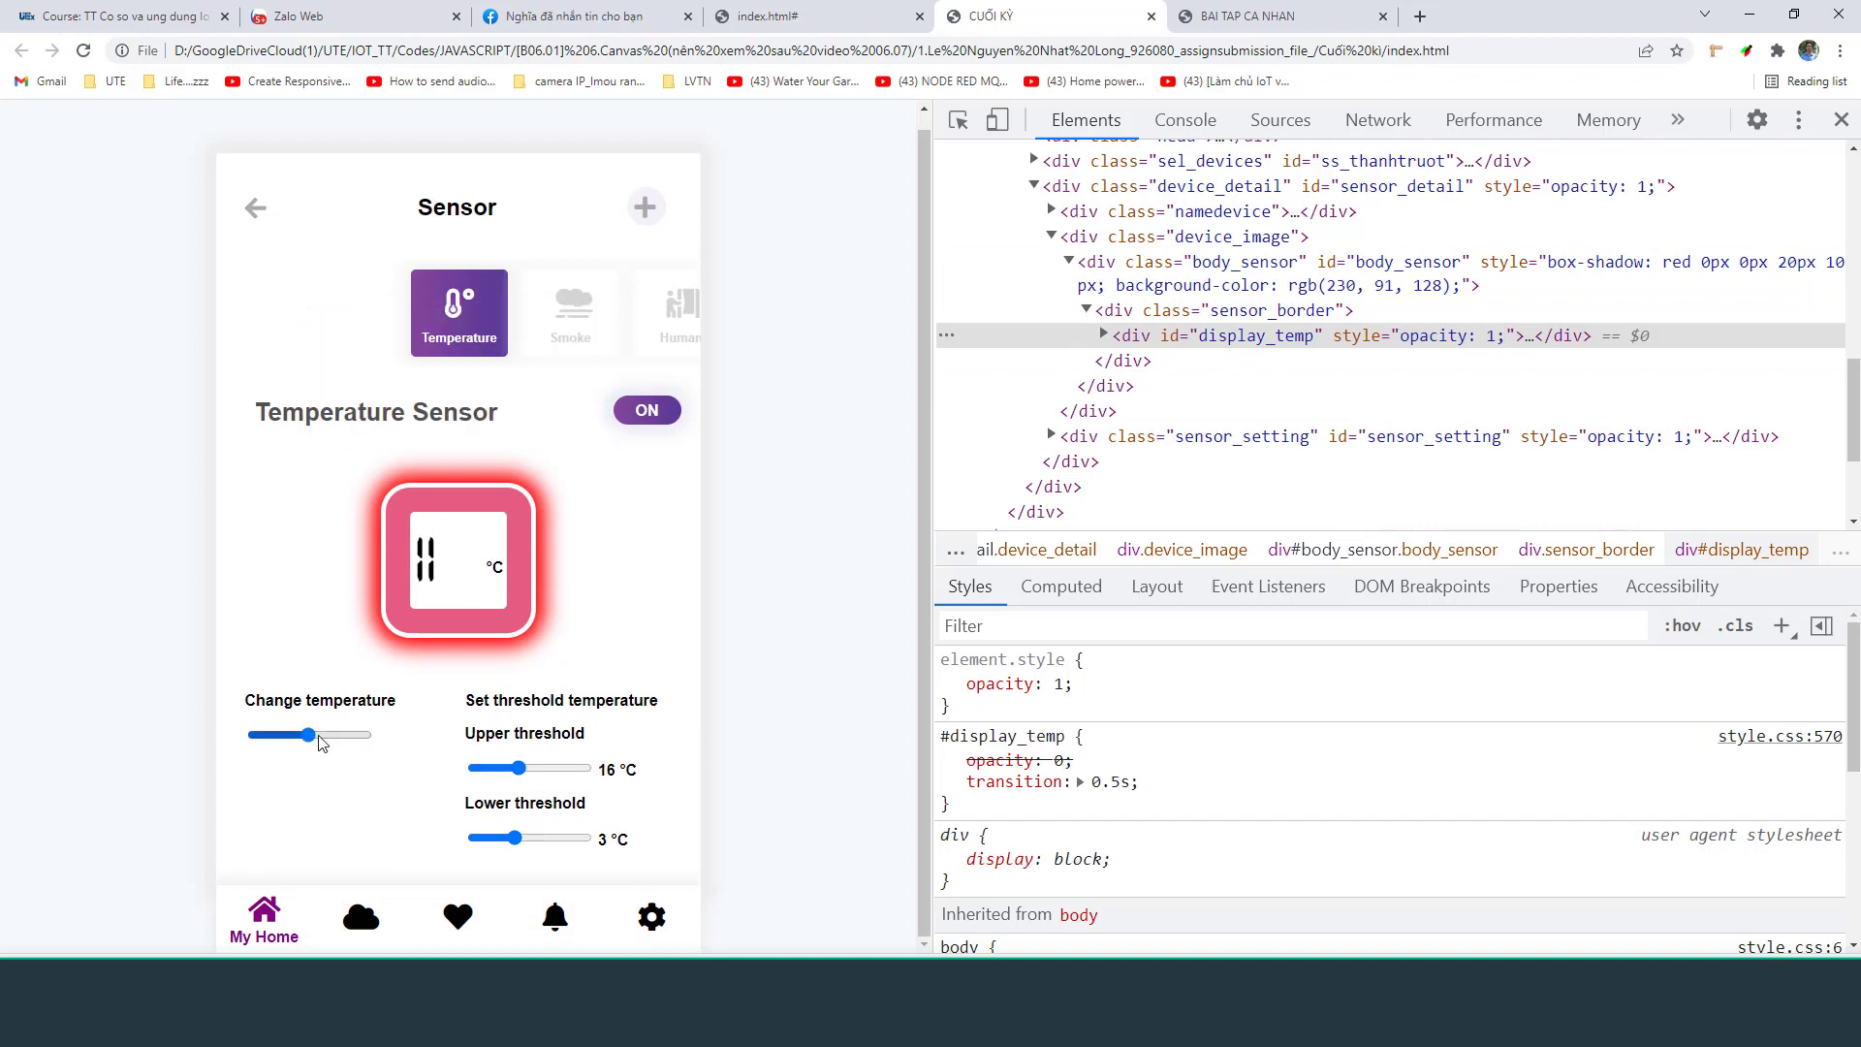
{"action": "left_click_drag", "start_coordinate": [318, 734], "coordinate": [304, 733]}
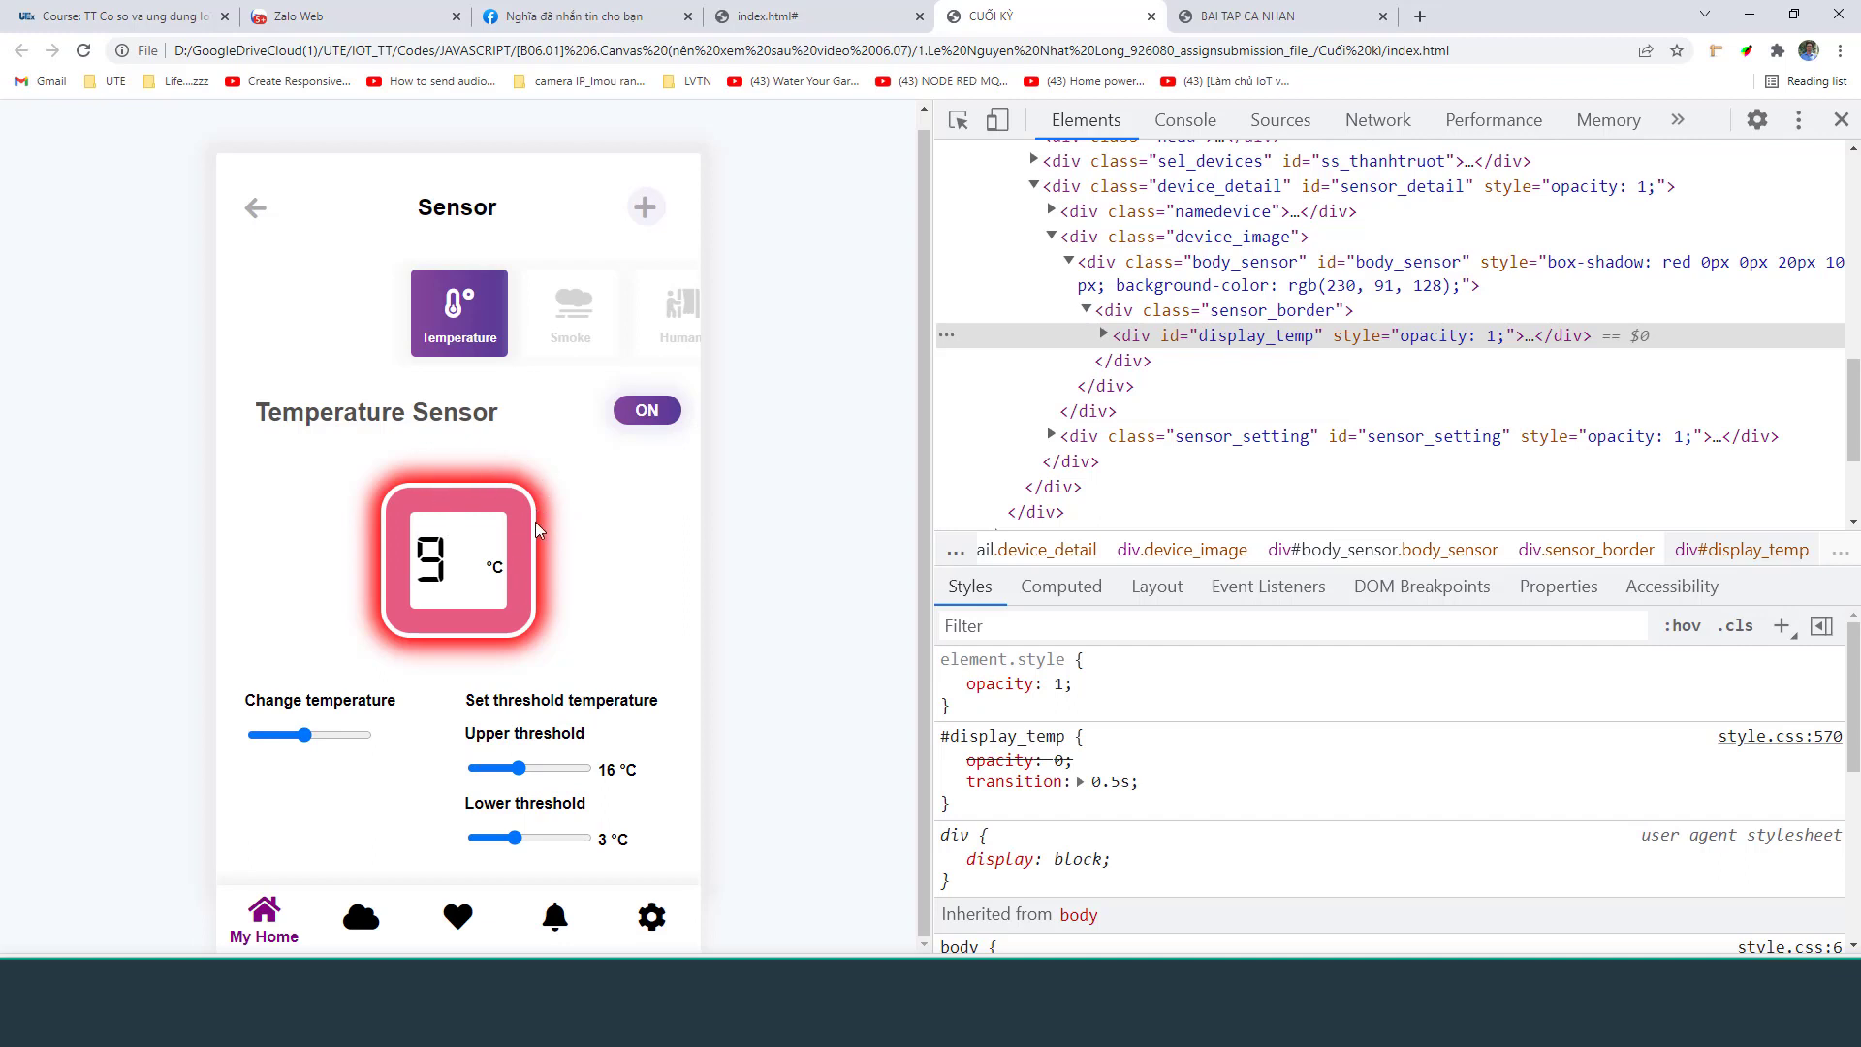
Return to the Bedroom, open Lighting and inspect the Bed lamp page's shades and device_image blocks
{"action": "left_click", "coordinate": [259, 213]}
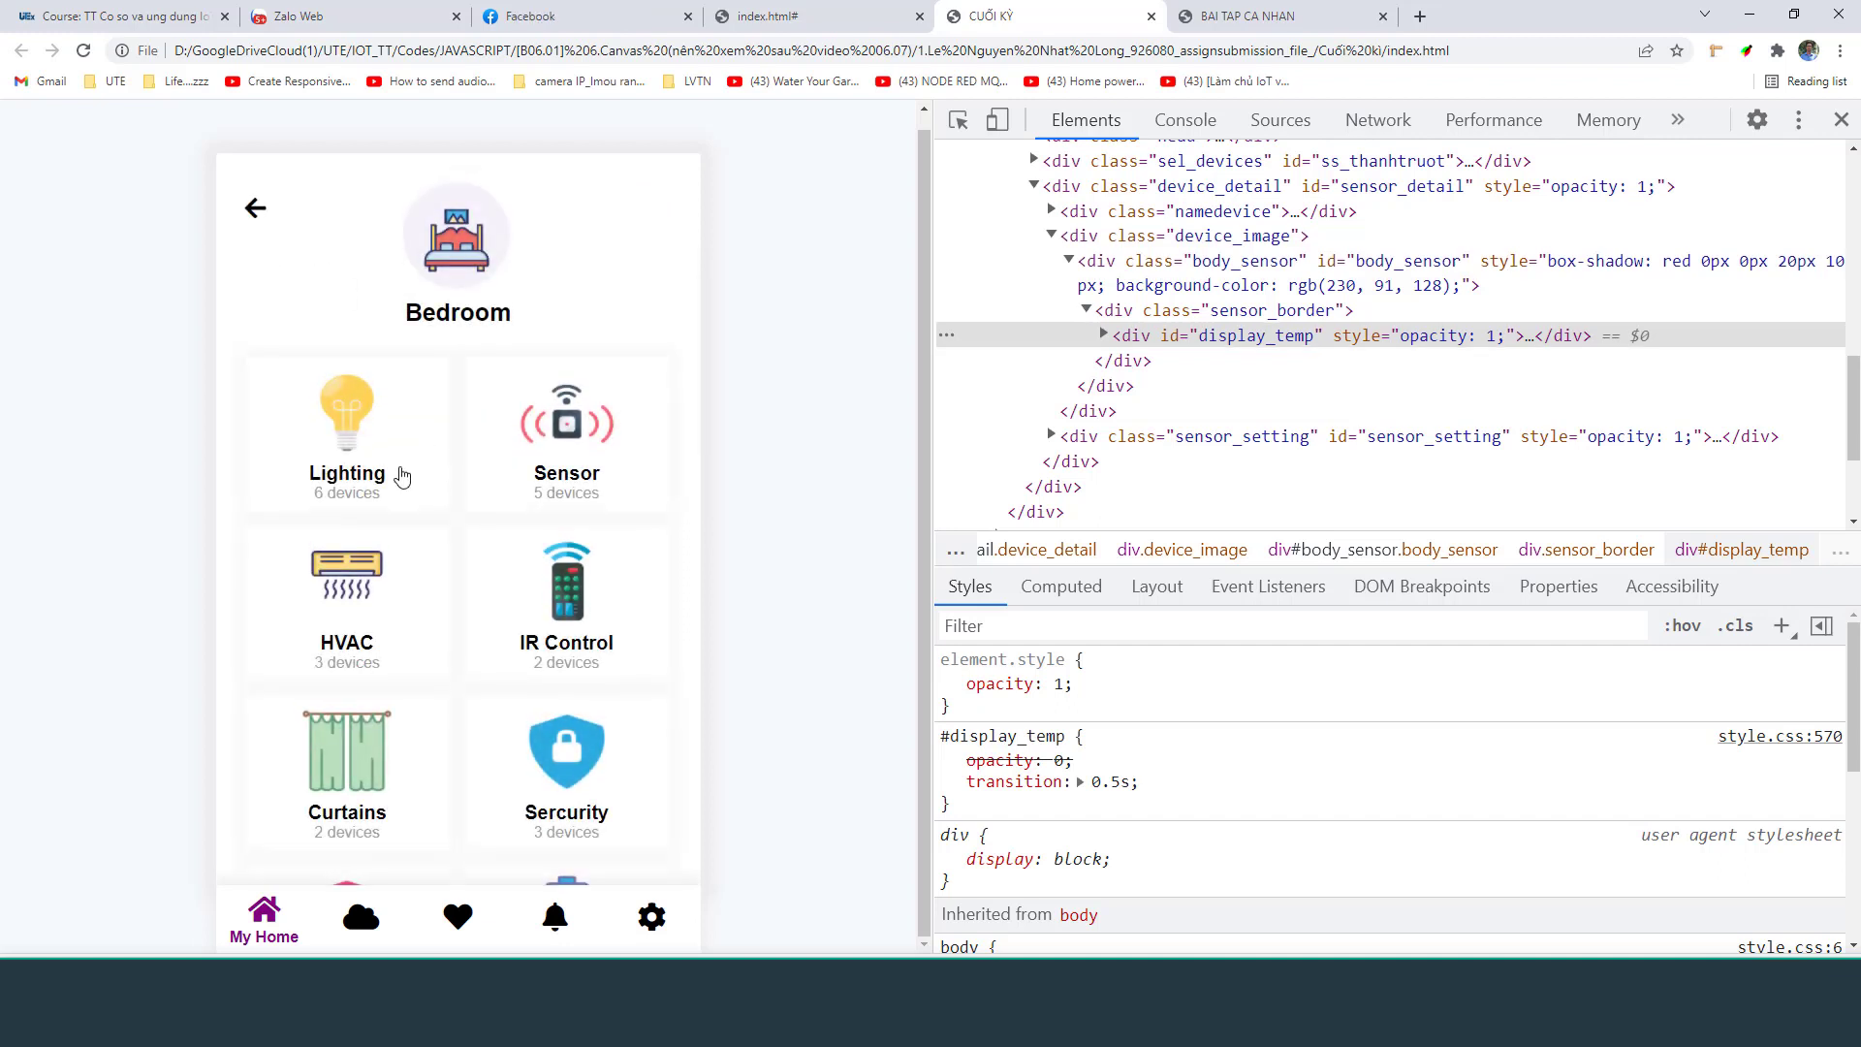
{"action": "left_click", "coordinate": [401, 475]}
{"action": "key", "text": "ctrl+shift+c"}
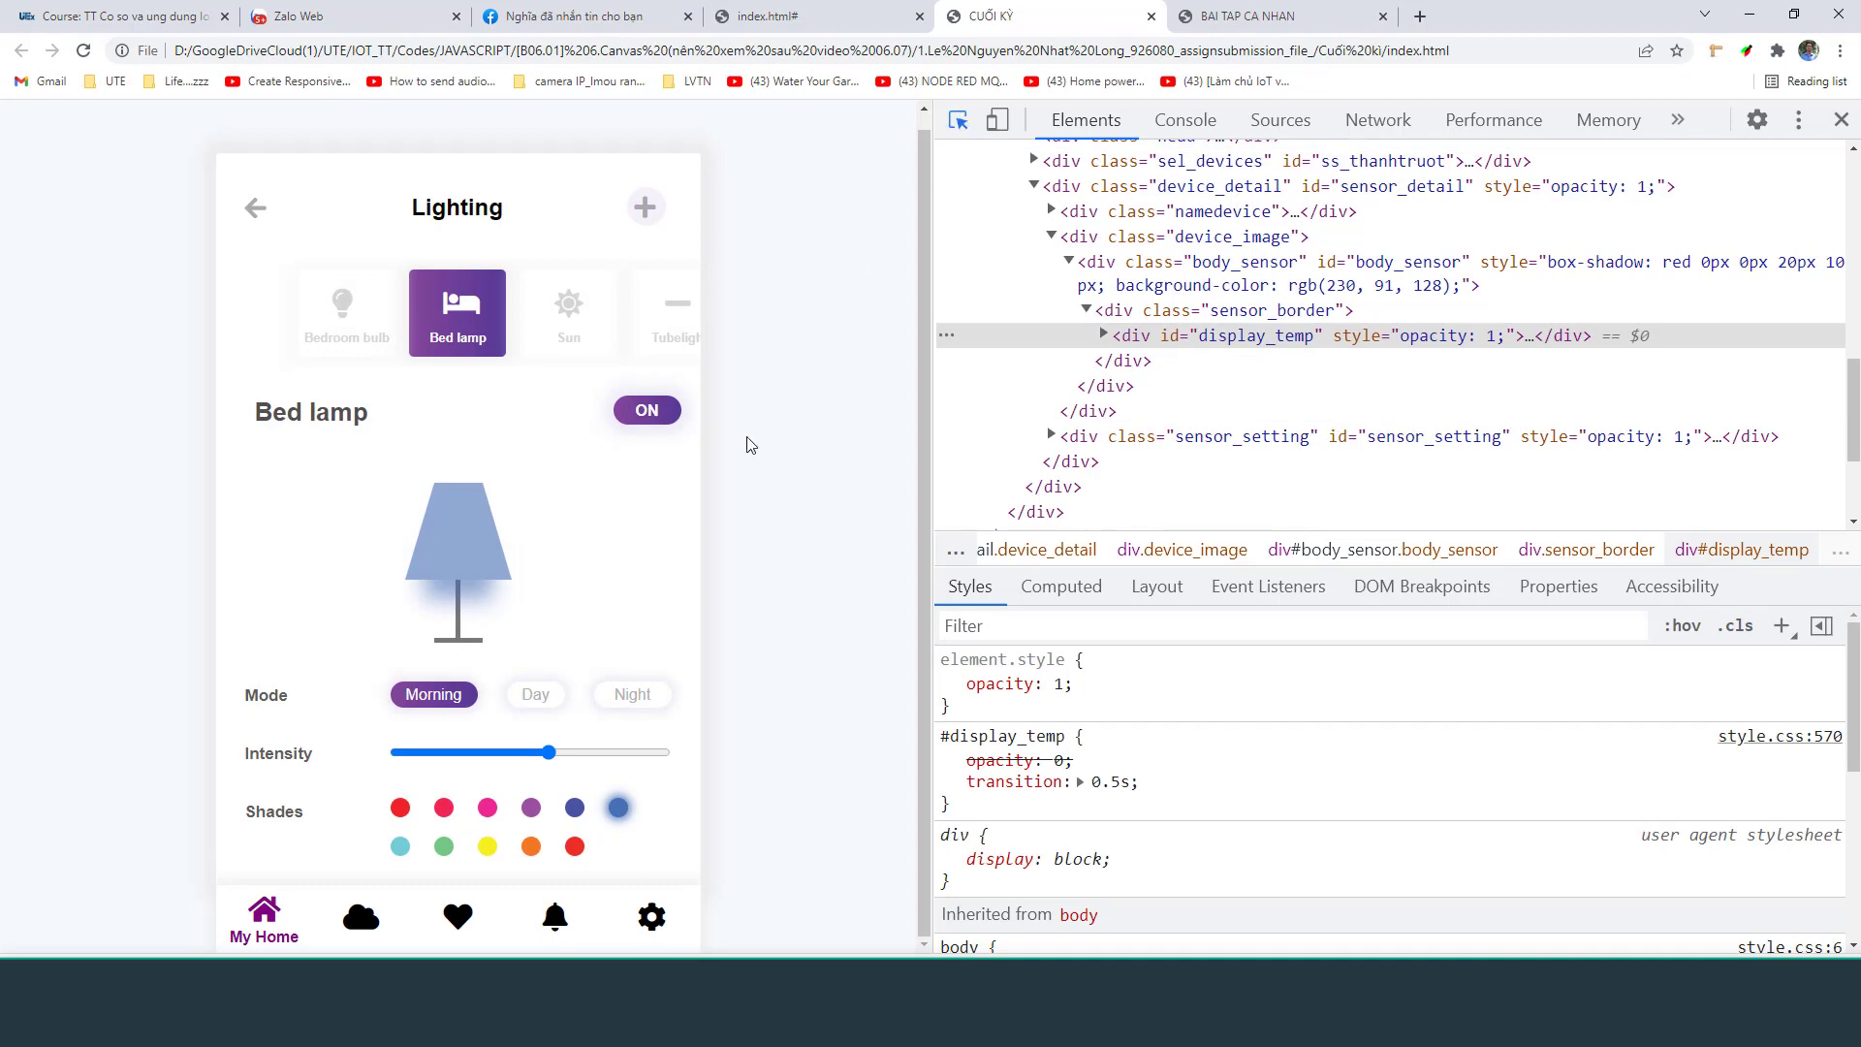
{"action": "left_click", "coordinate": [492, 797]}
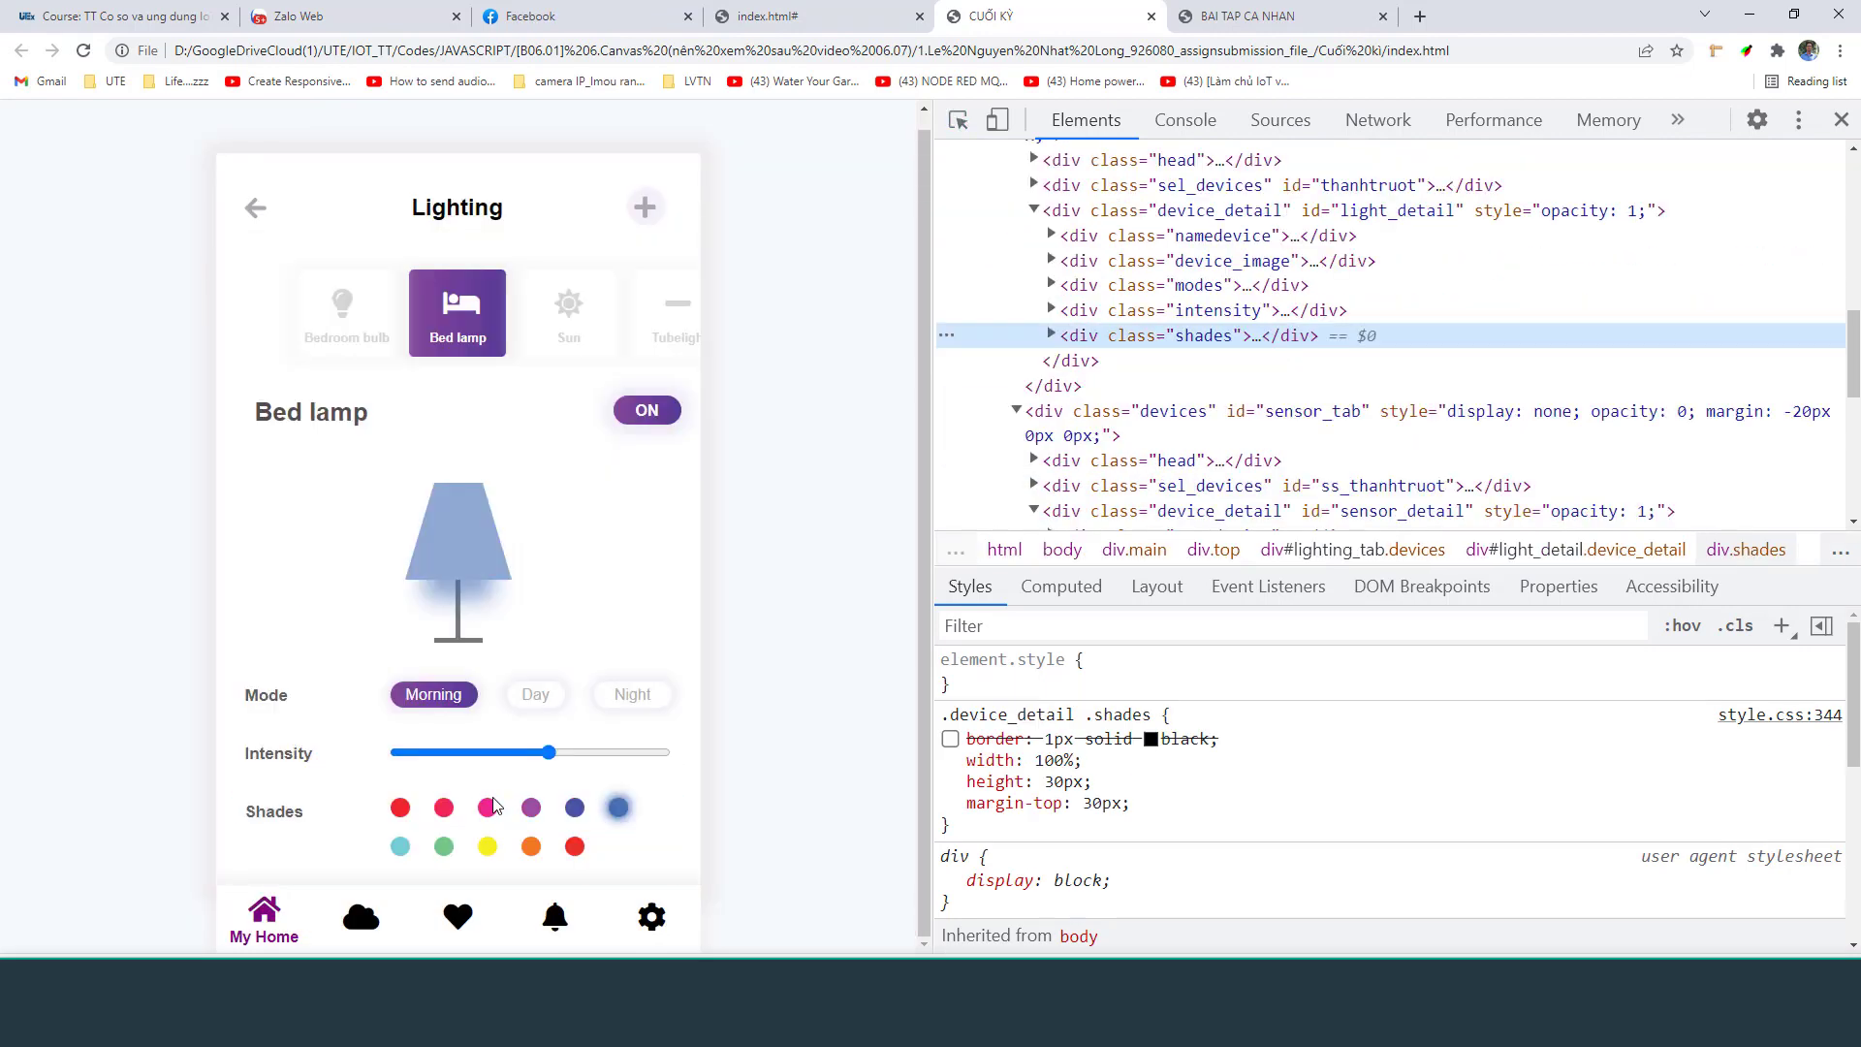
{"action": "scroll", "coordinate": [1163, 339], "scroll_direction": "up", "scroll_amount": 1}
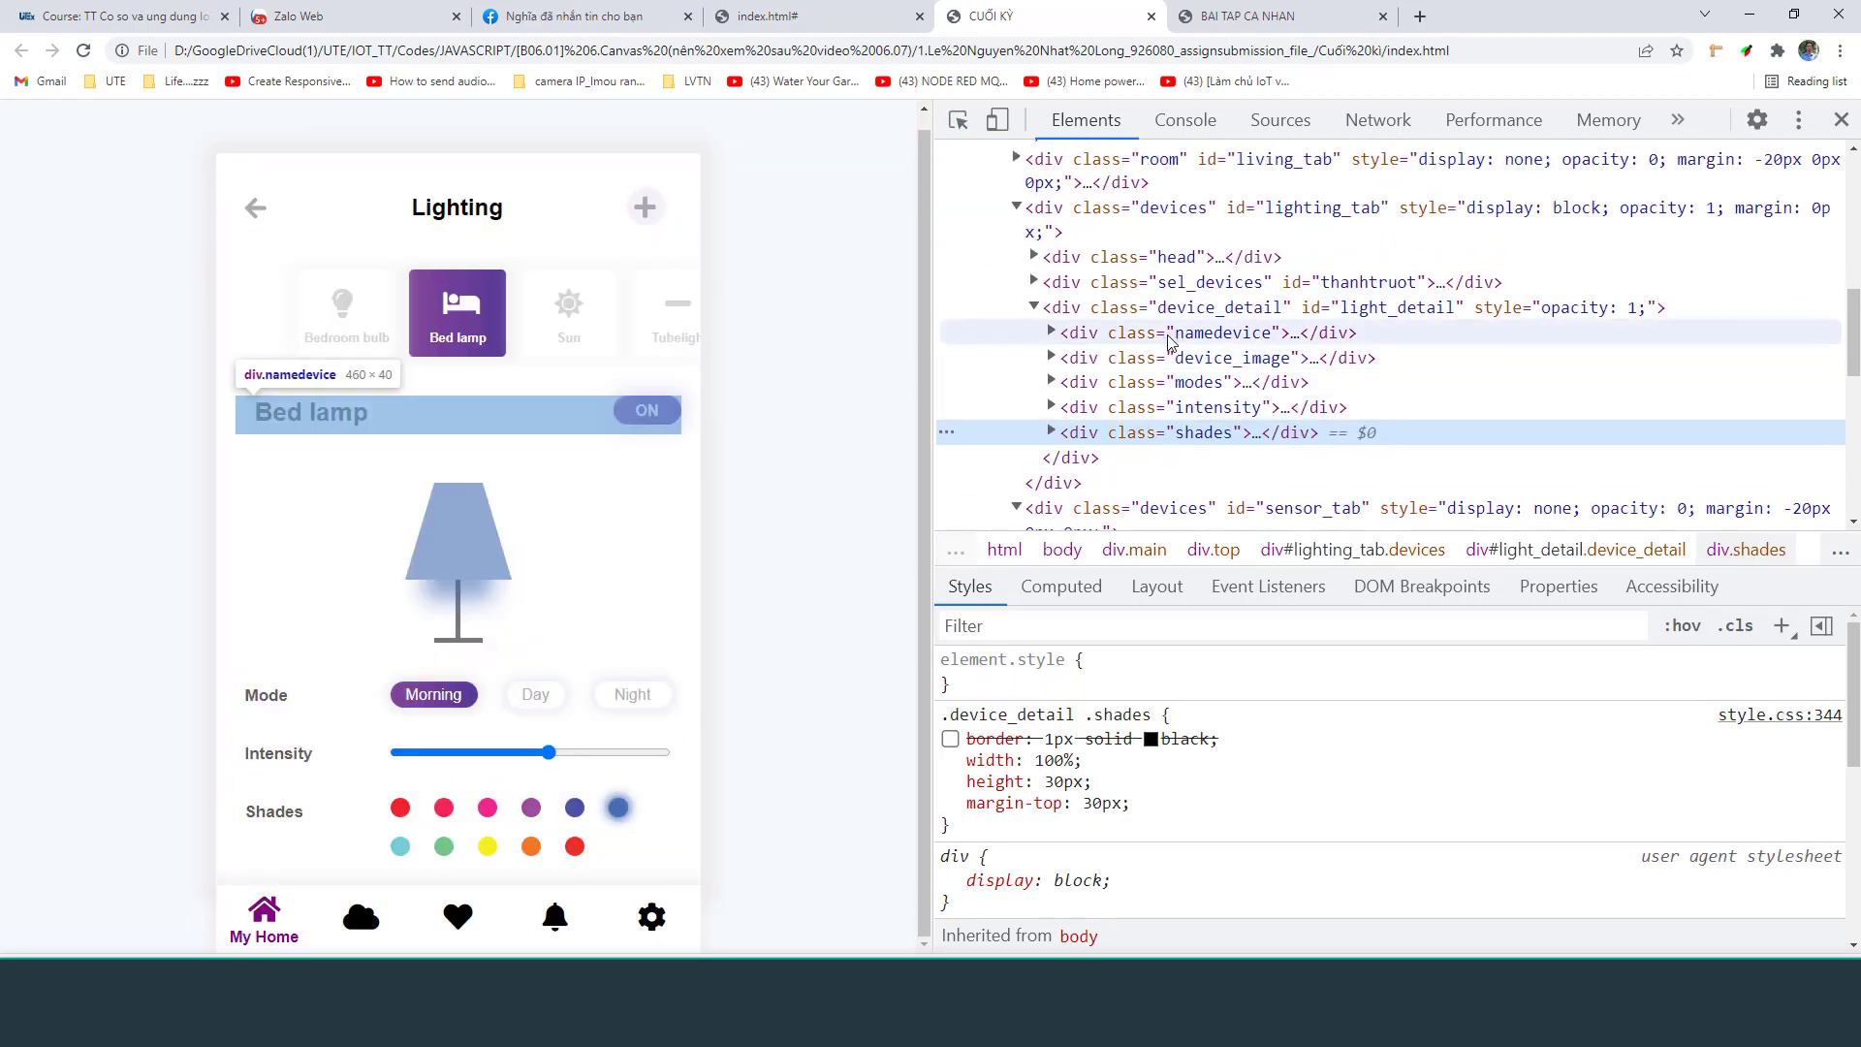
{"action": "left_click", "coordinate": [1167, 366]}
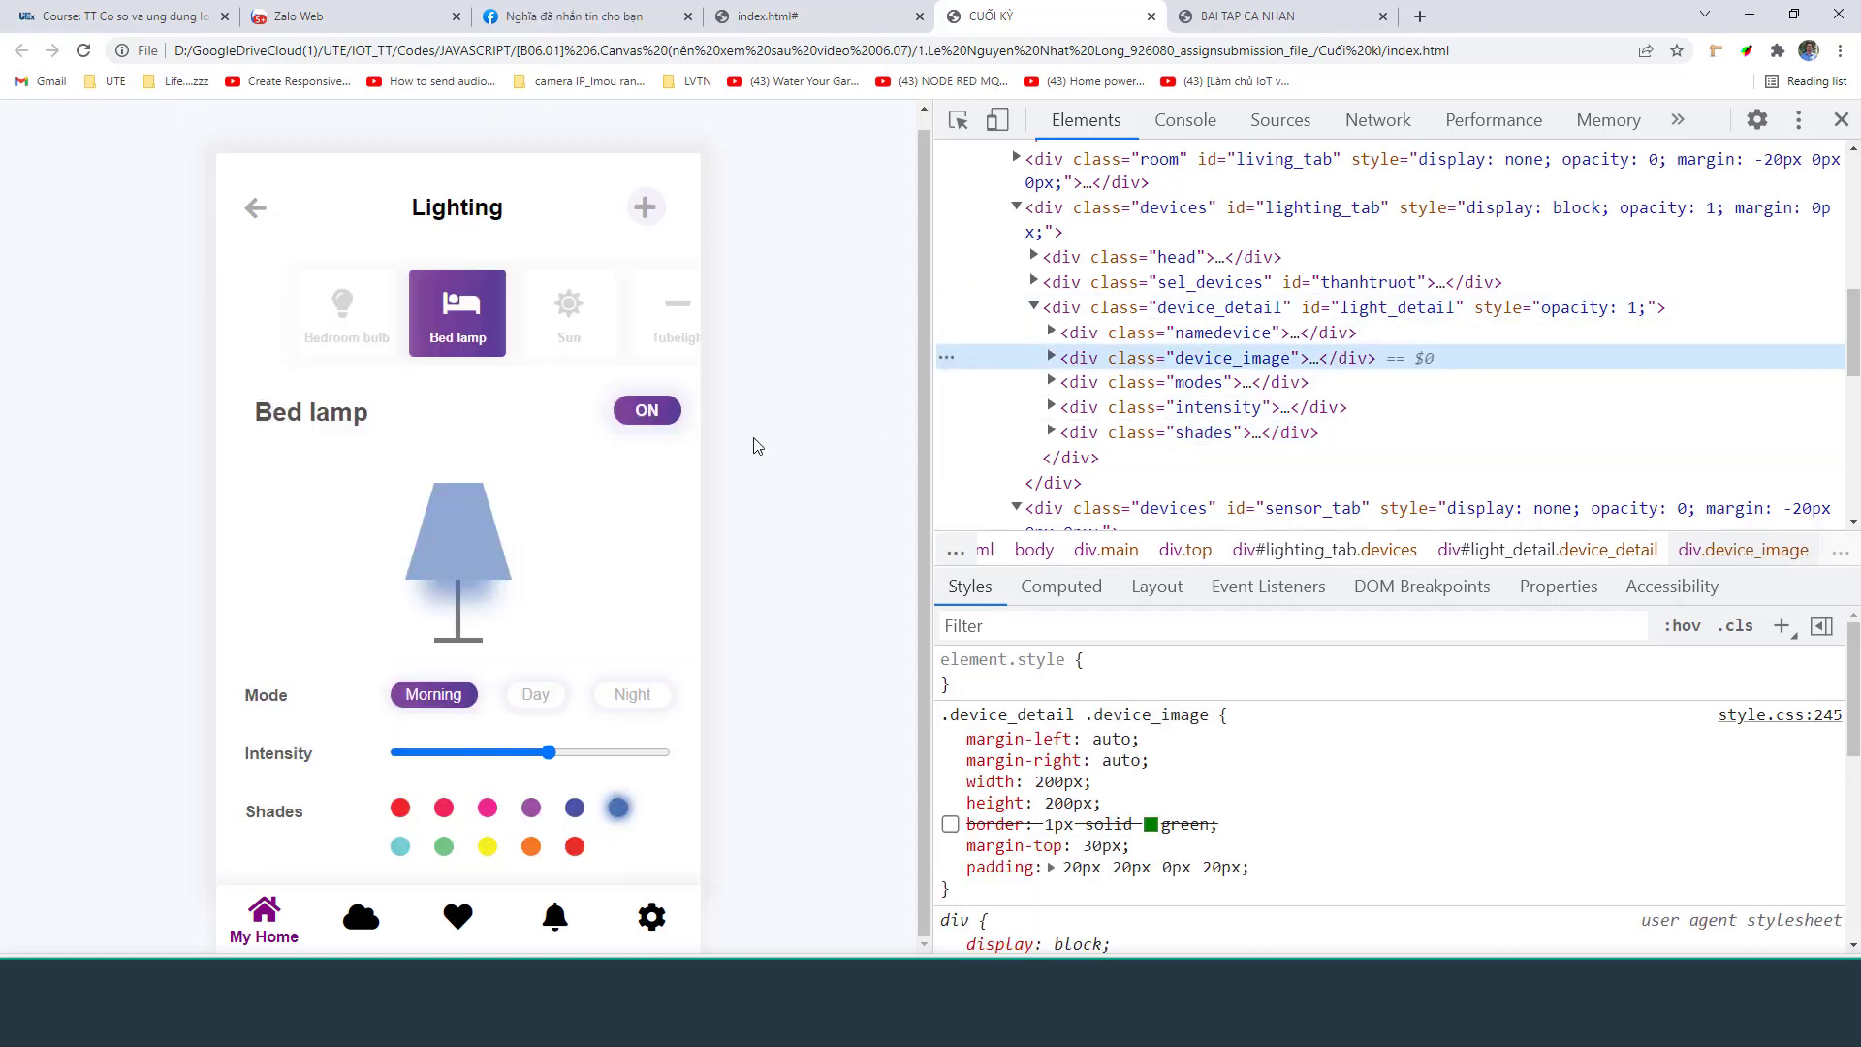
Close the Facebook and Zalo Web tabs and bring up the BAI TAP CA NHAN dial page
{"action": "left_click", "coordinate": [688, 16]}
{"action": "left_click", "coordinate": [456, 17]}
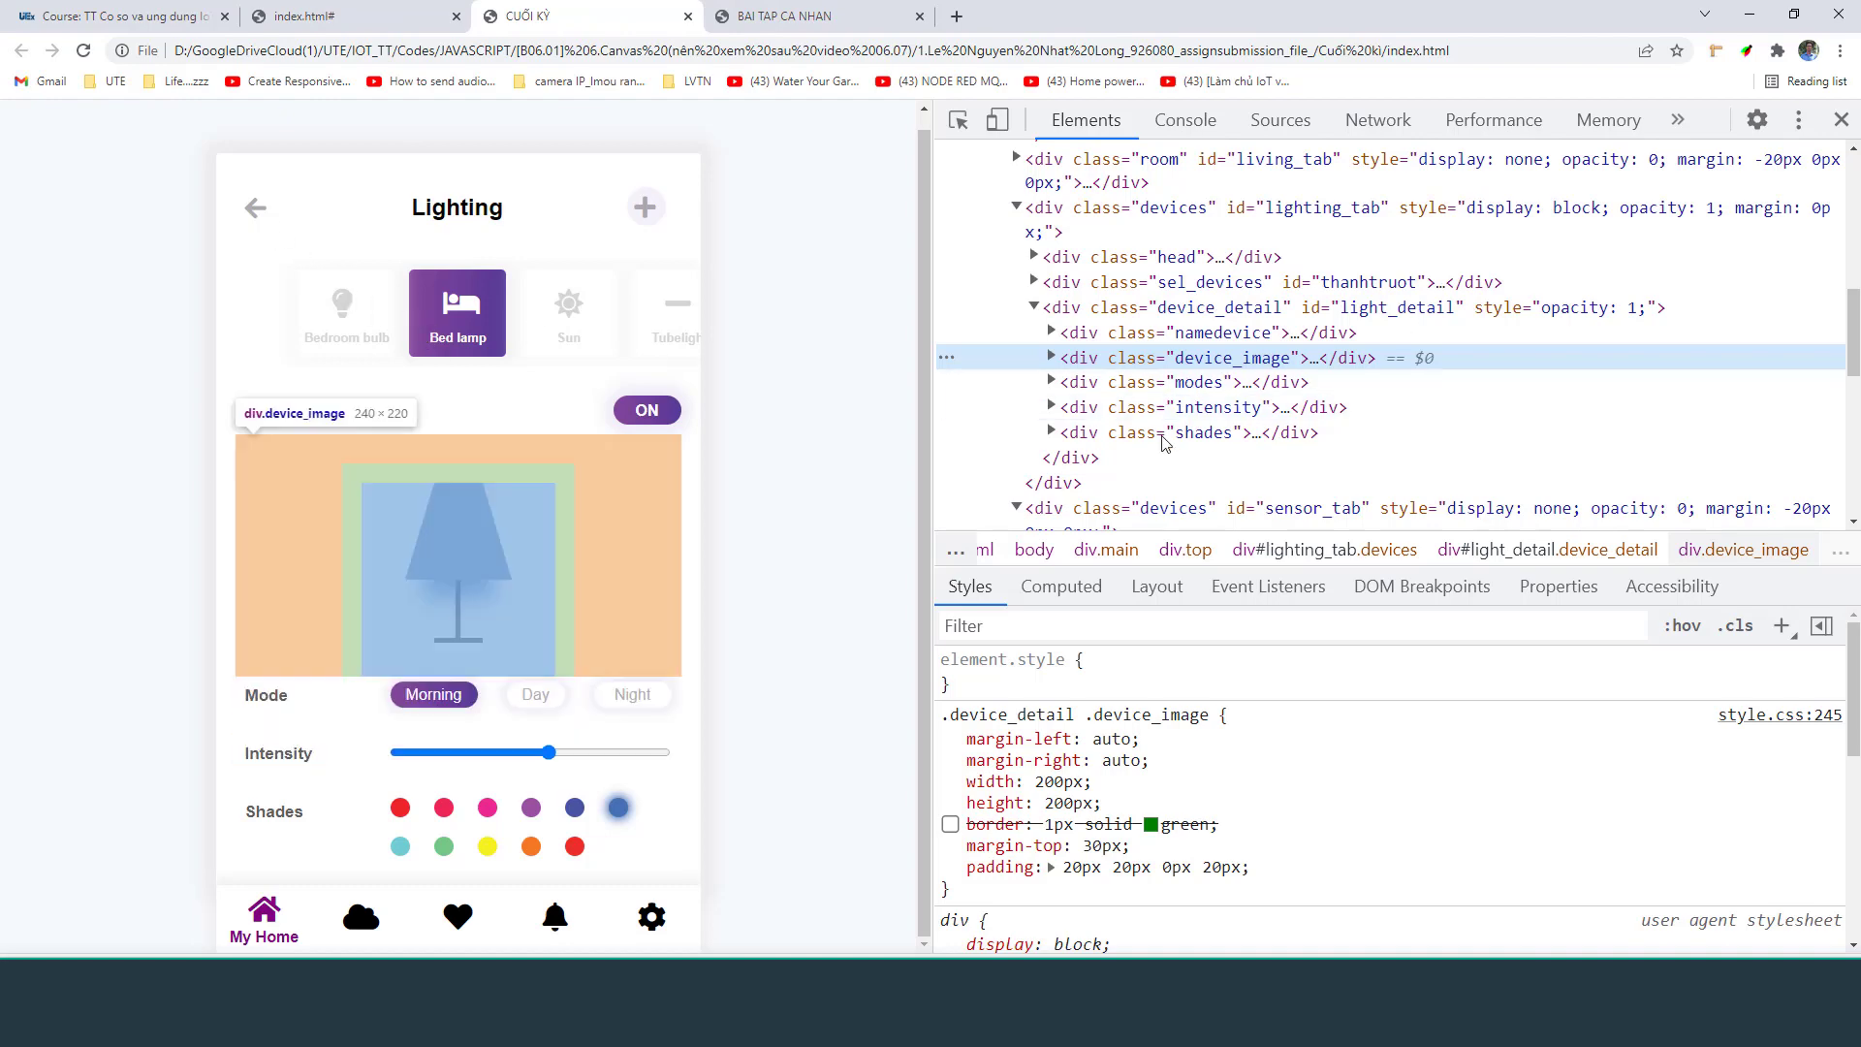
{"action": "left_click", "coordinate": [819, 17]}
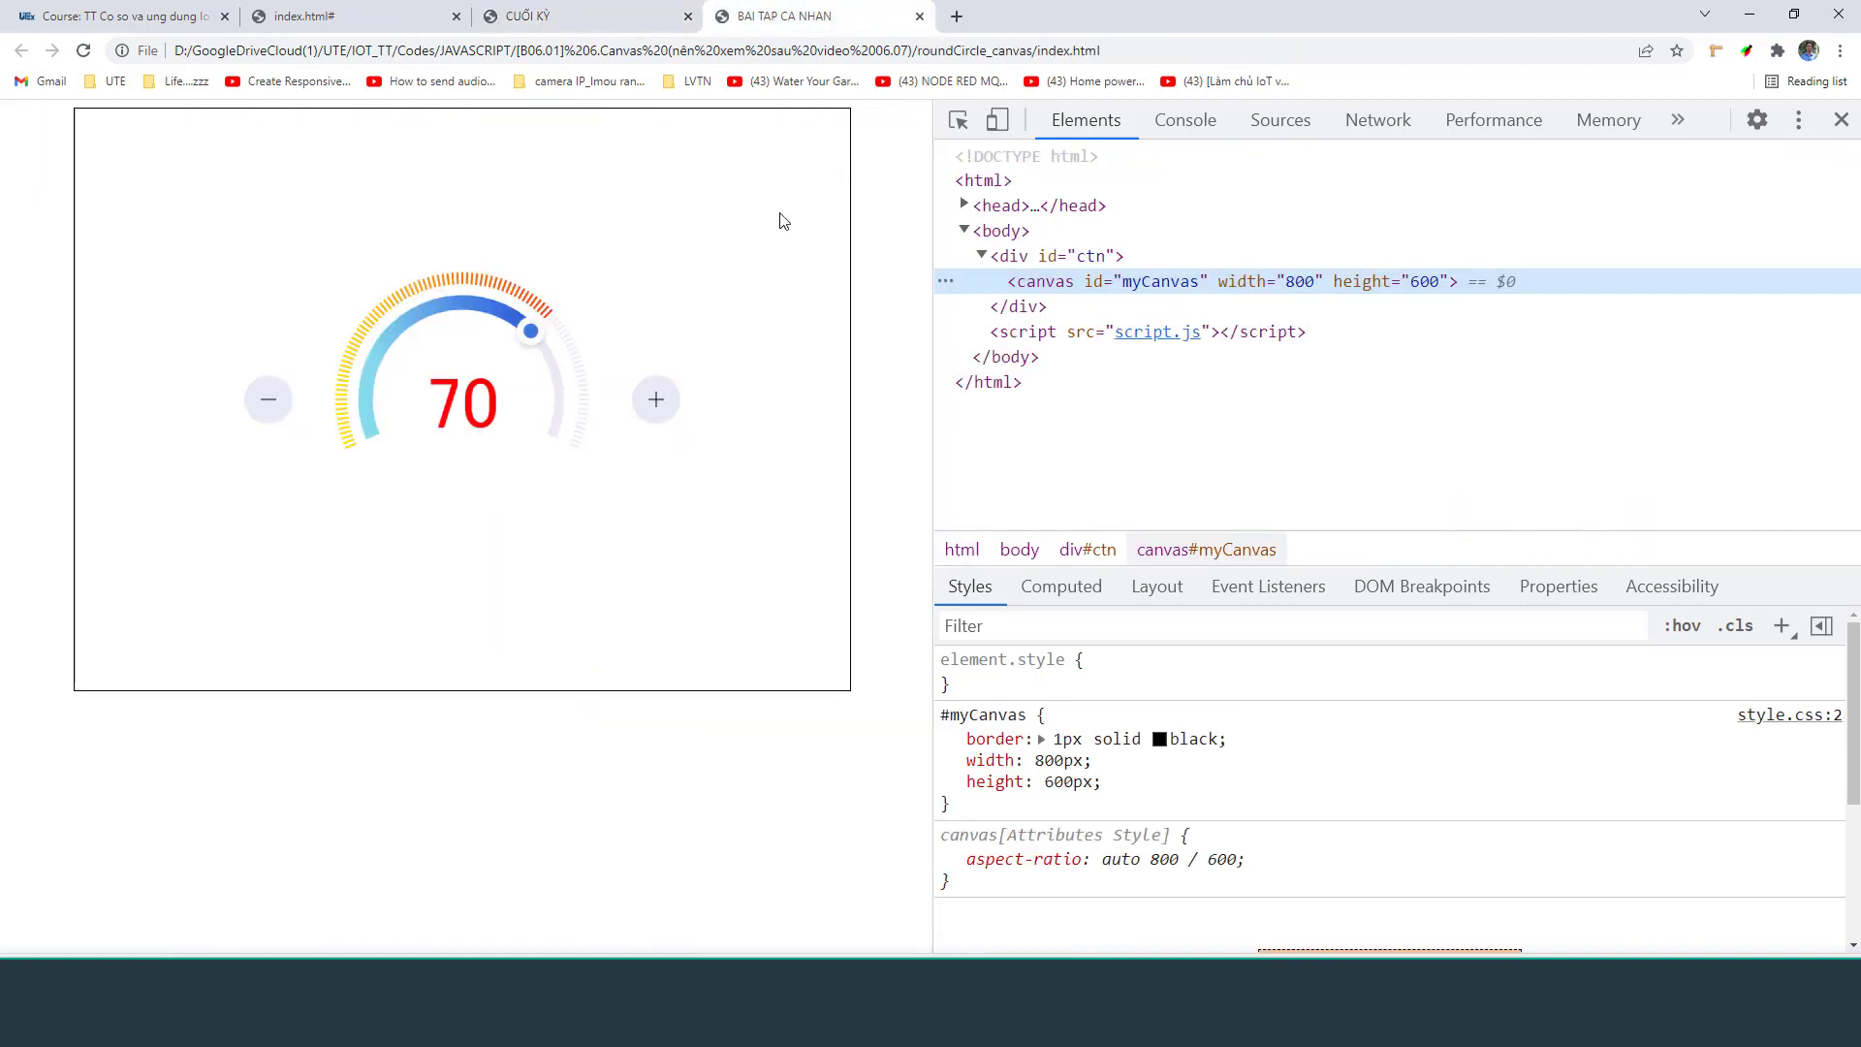
Switch to the index.html device page, open the Living Room's Air Conditioner and try raising and lowering its set temperature
{"action": "left_click", "coordinate": [569, 9]}
{"action": "left_click", "coordinate": [363, 14]}
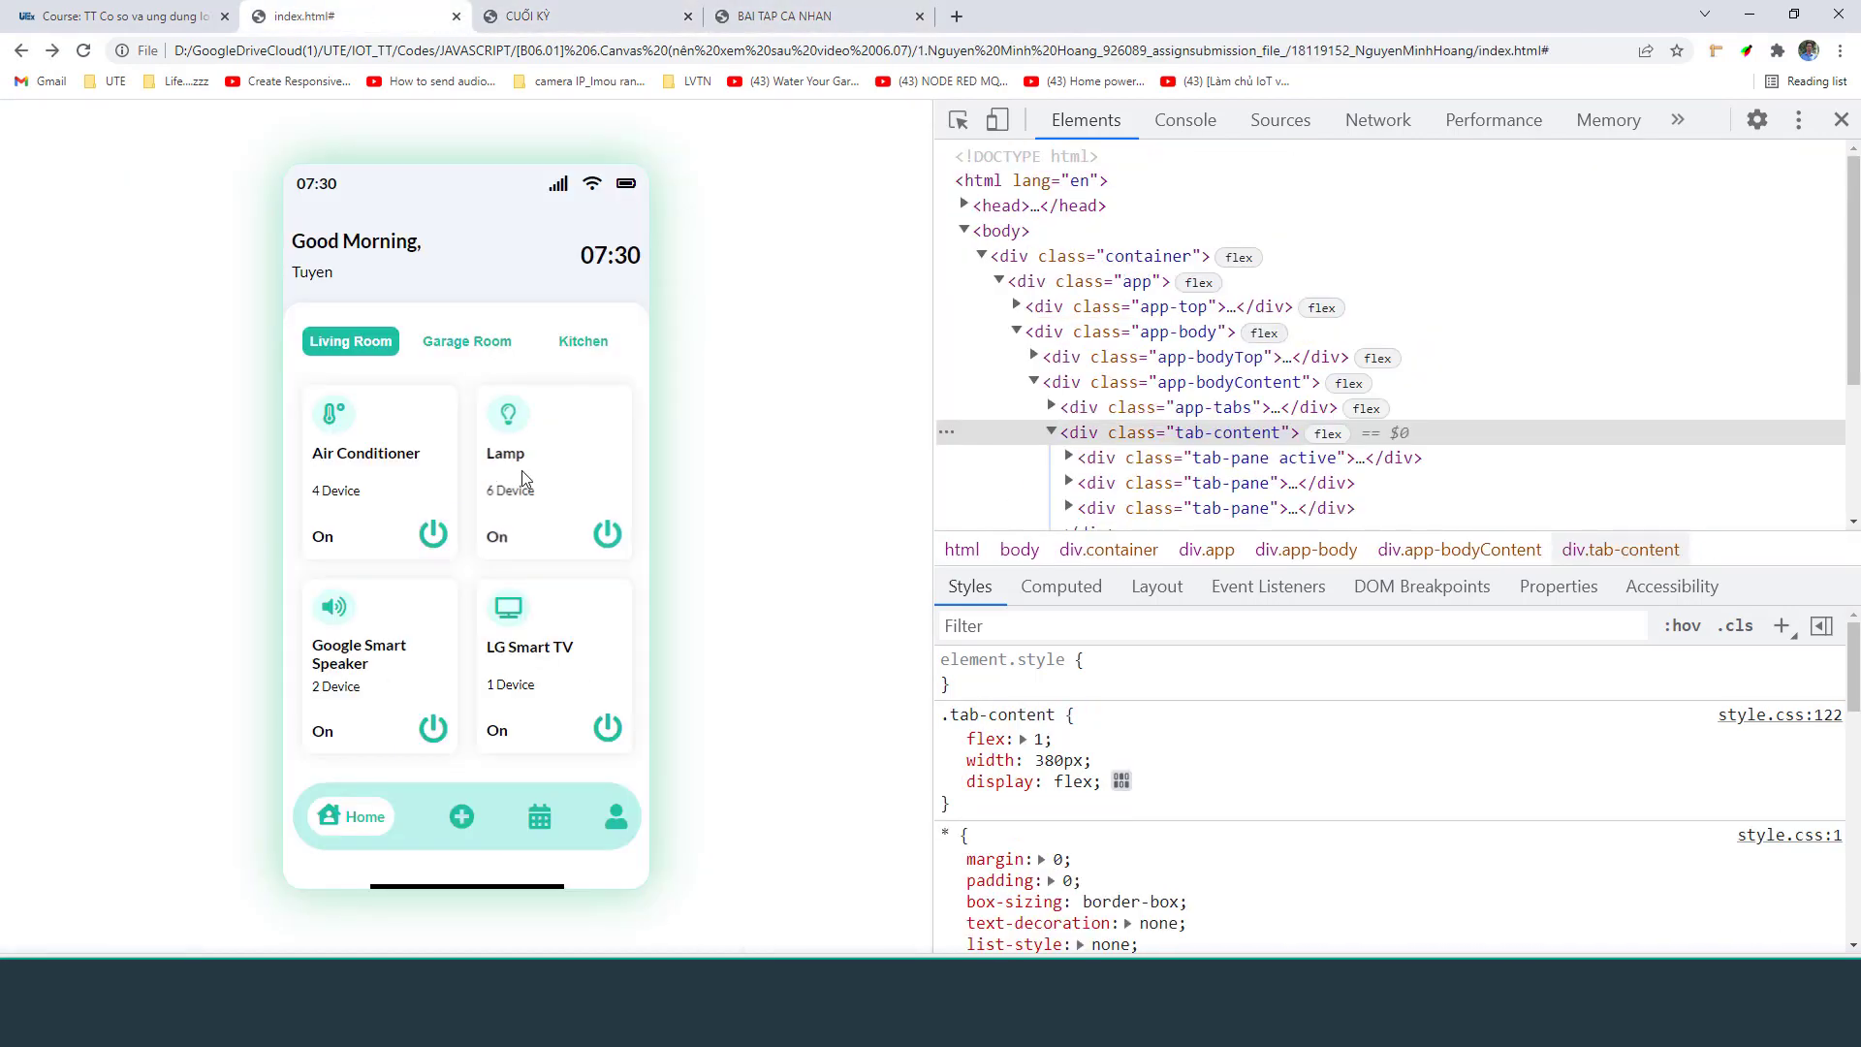
{"action": "left_click", "coordinate": [388, 467]}
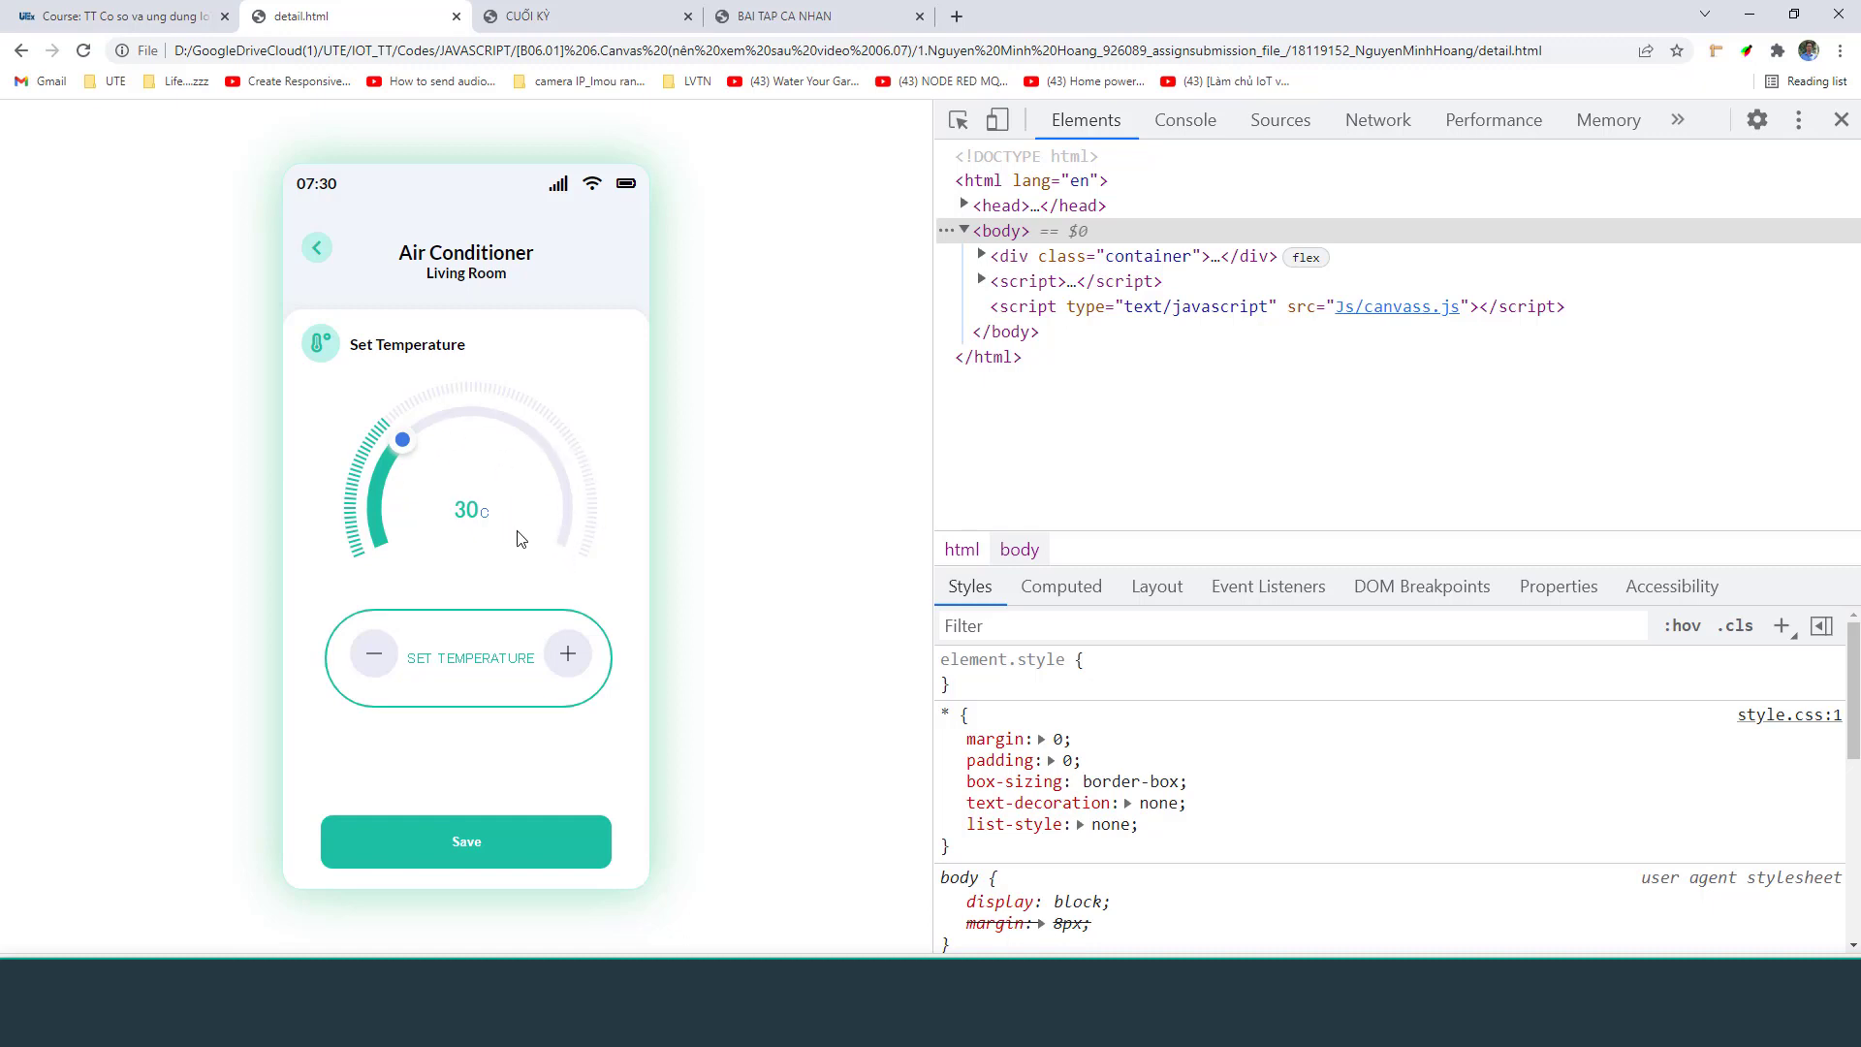
{"action": "left_click", "coordinate": [568, 663]}
{"action": "left_click", "coordinate": [381, 654]}
{"action": "left_click", "coordinate": [578, 661]}
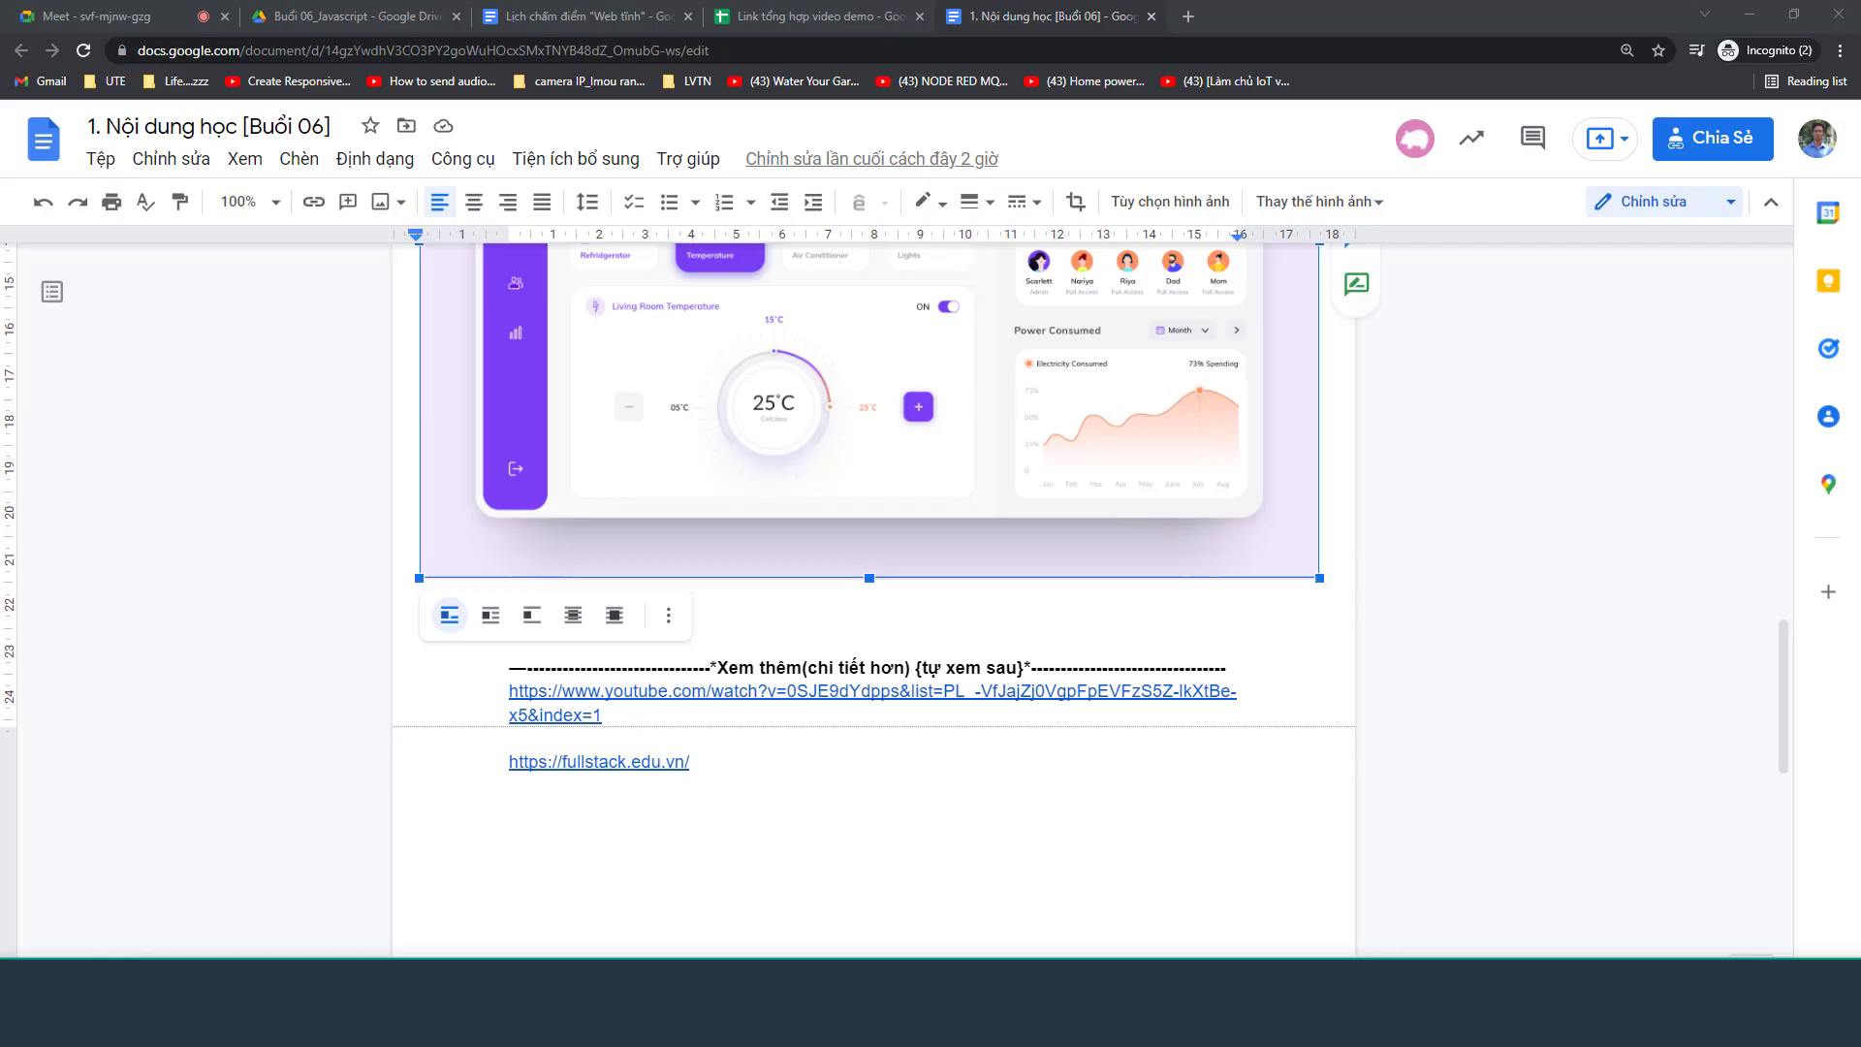
In the Google Docs session 06 document, add the bullet "Hạn chế dùng canvas" below the first BÀI TẬP item
{"action": "scroll", "coordinate": [688, 288], "scroll_direction": "up", "scroll_amount": 15}
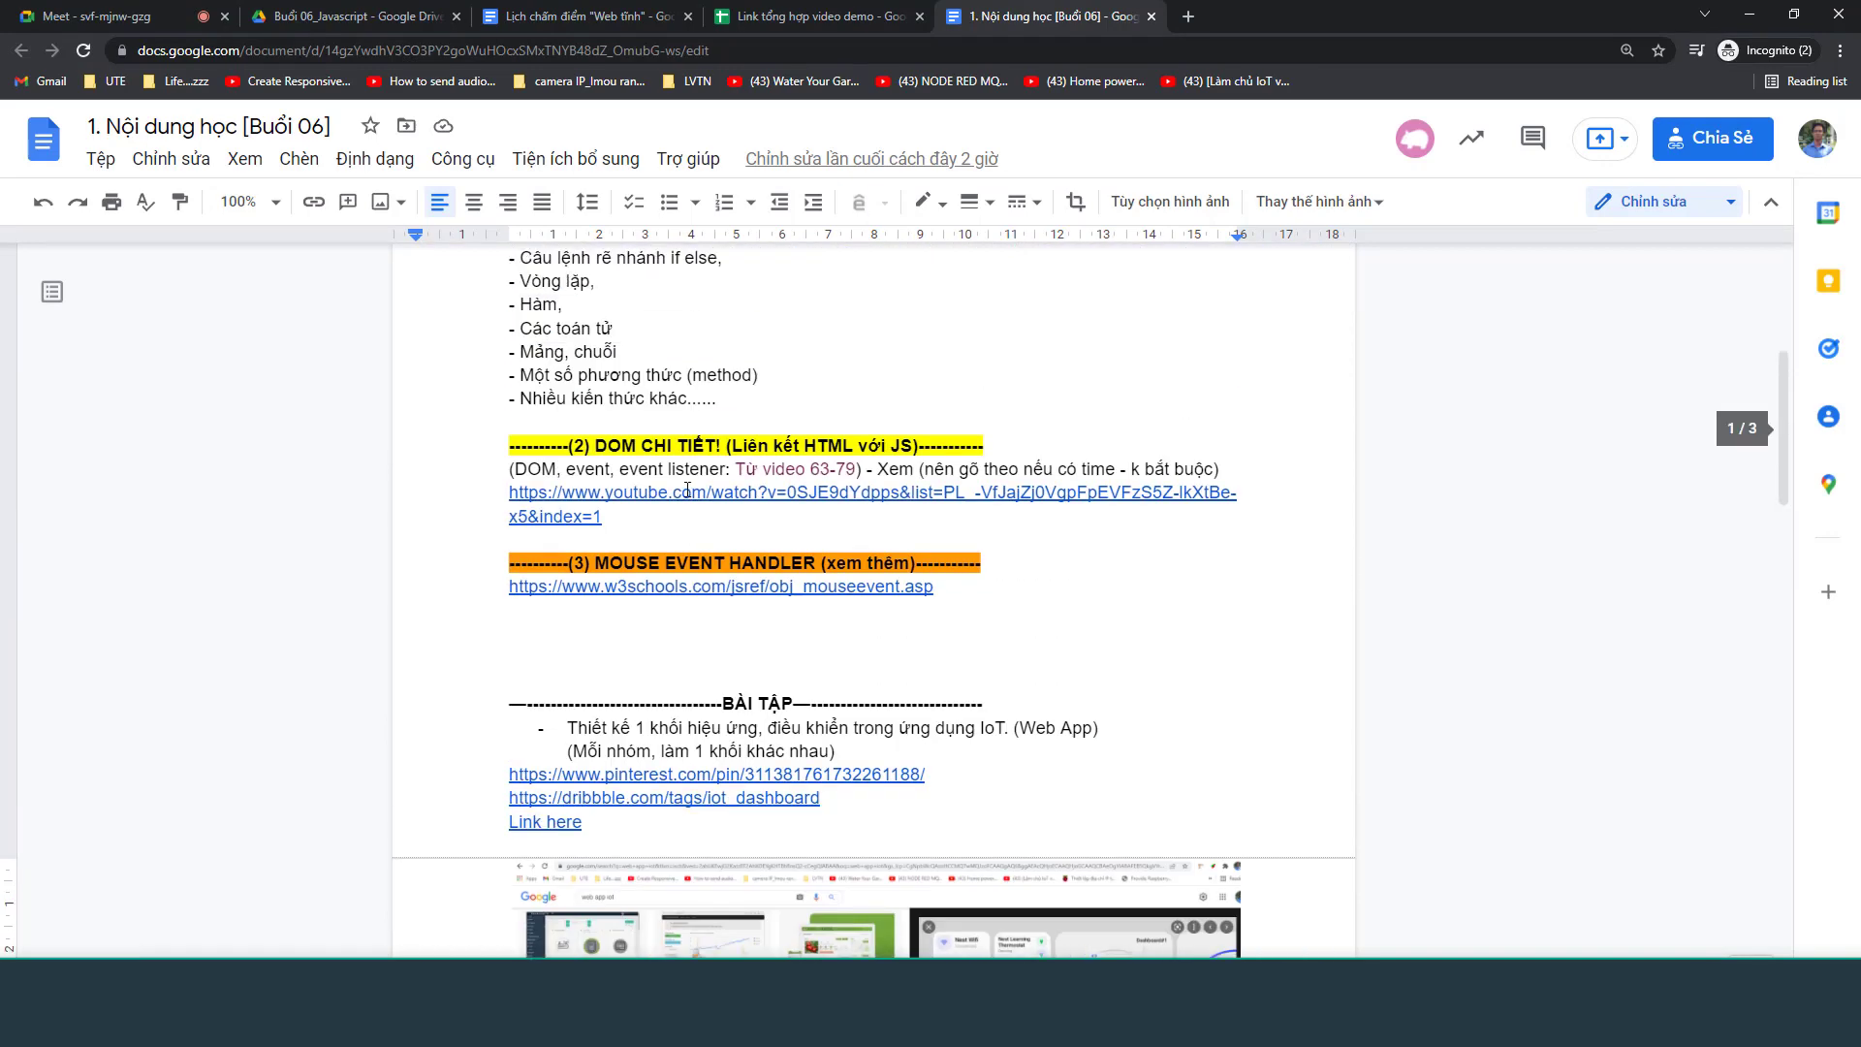
{"action": "scroll", "coordinate": [708, 361], "scroll_direction": "down", "scroll_amount": 1}
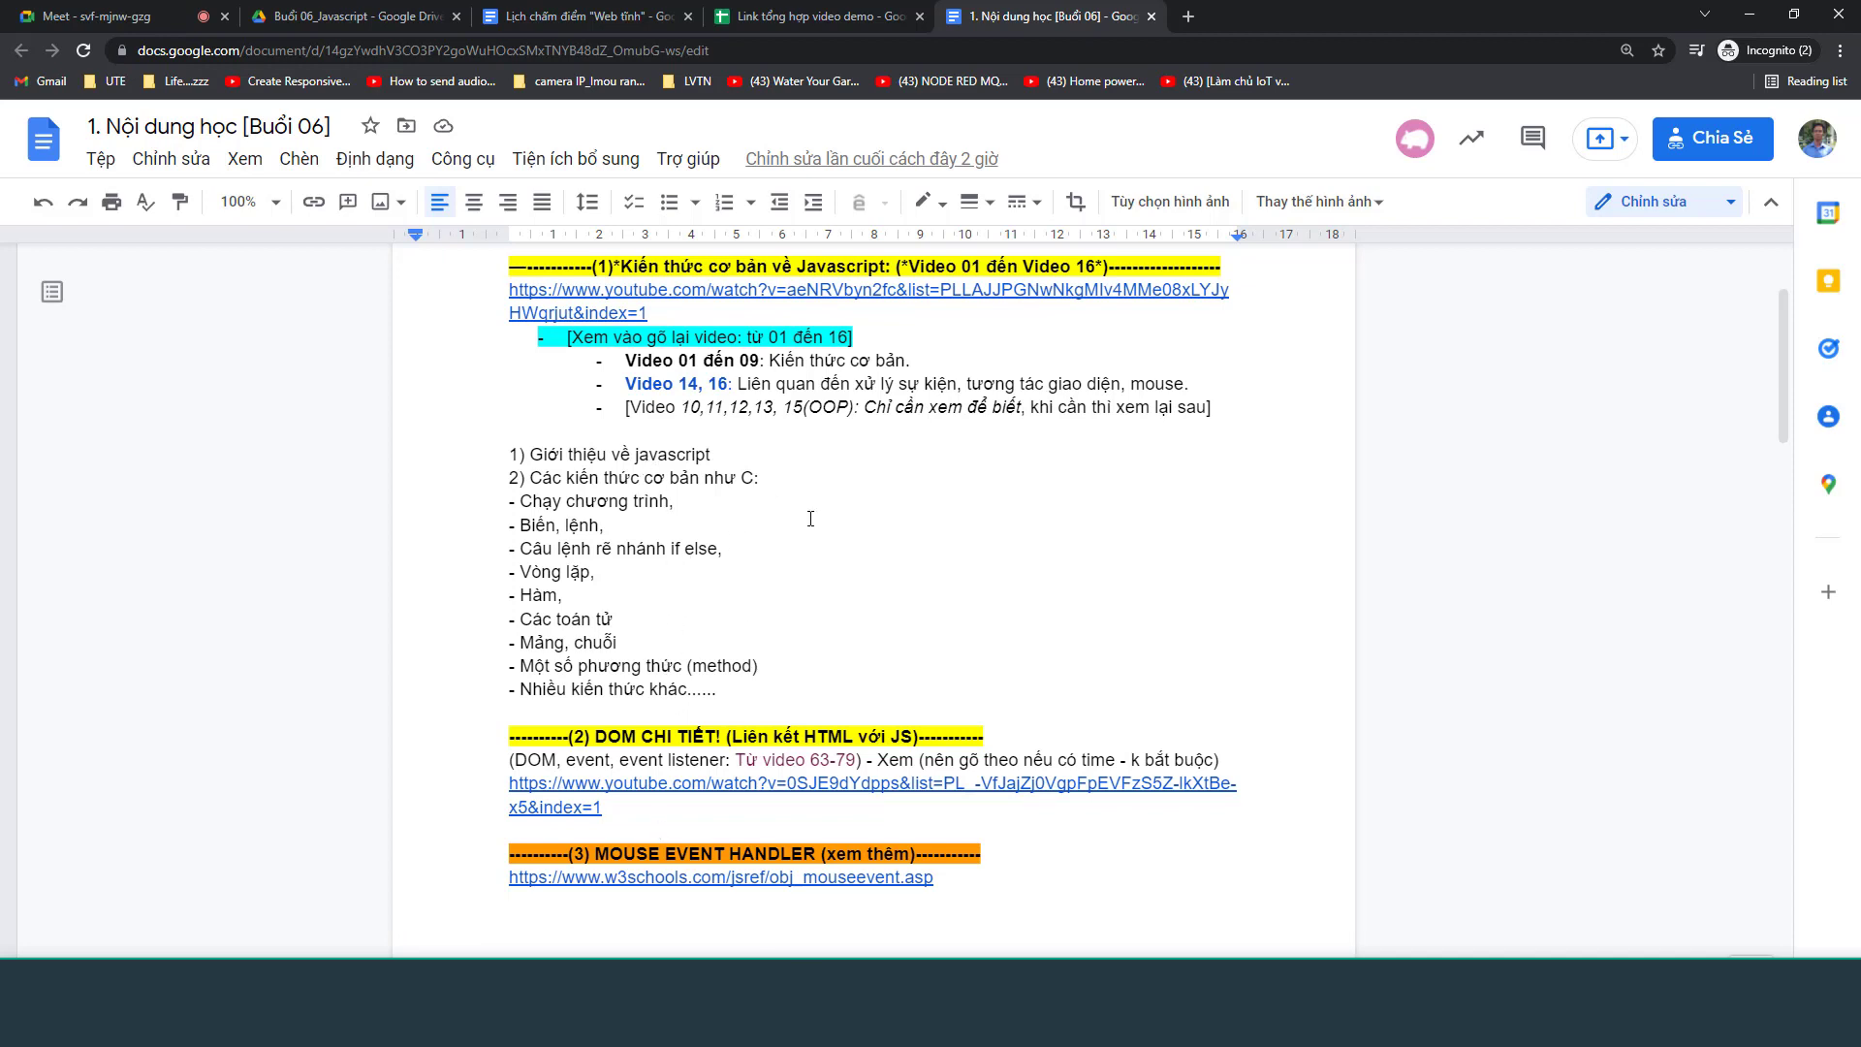
{"action": "left_click", "coordinate": [762, 687]}
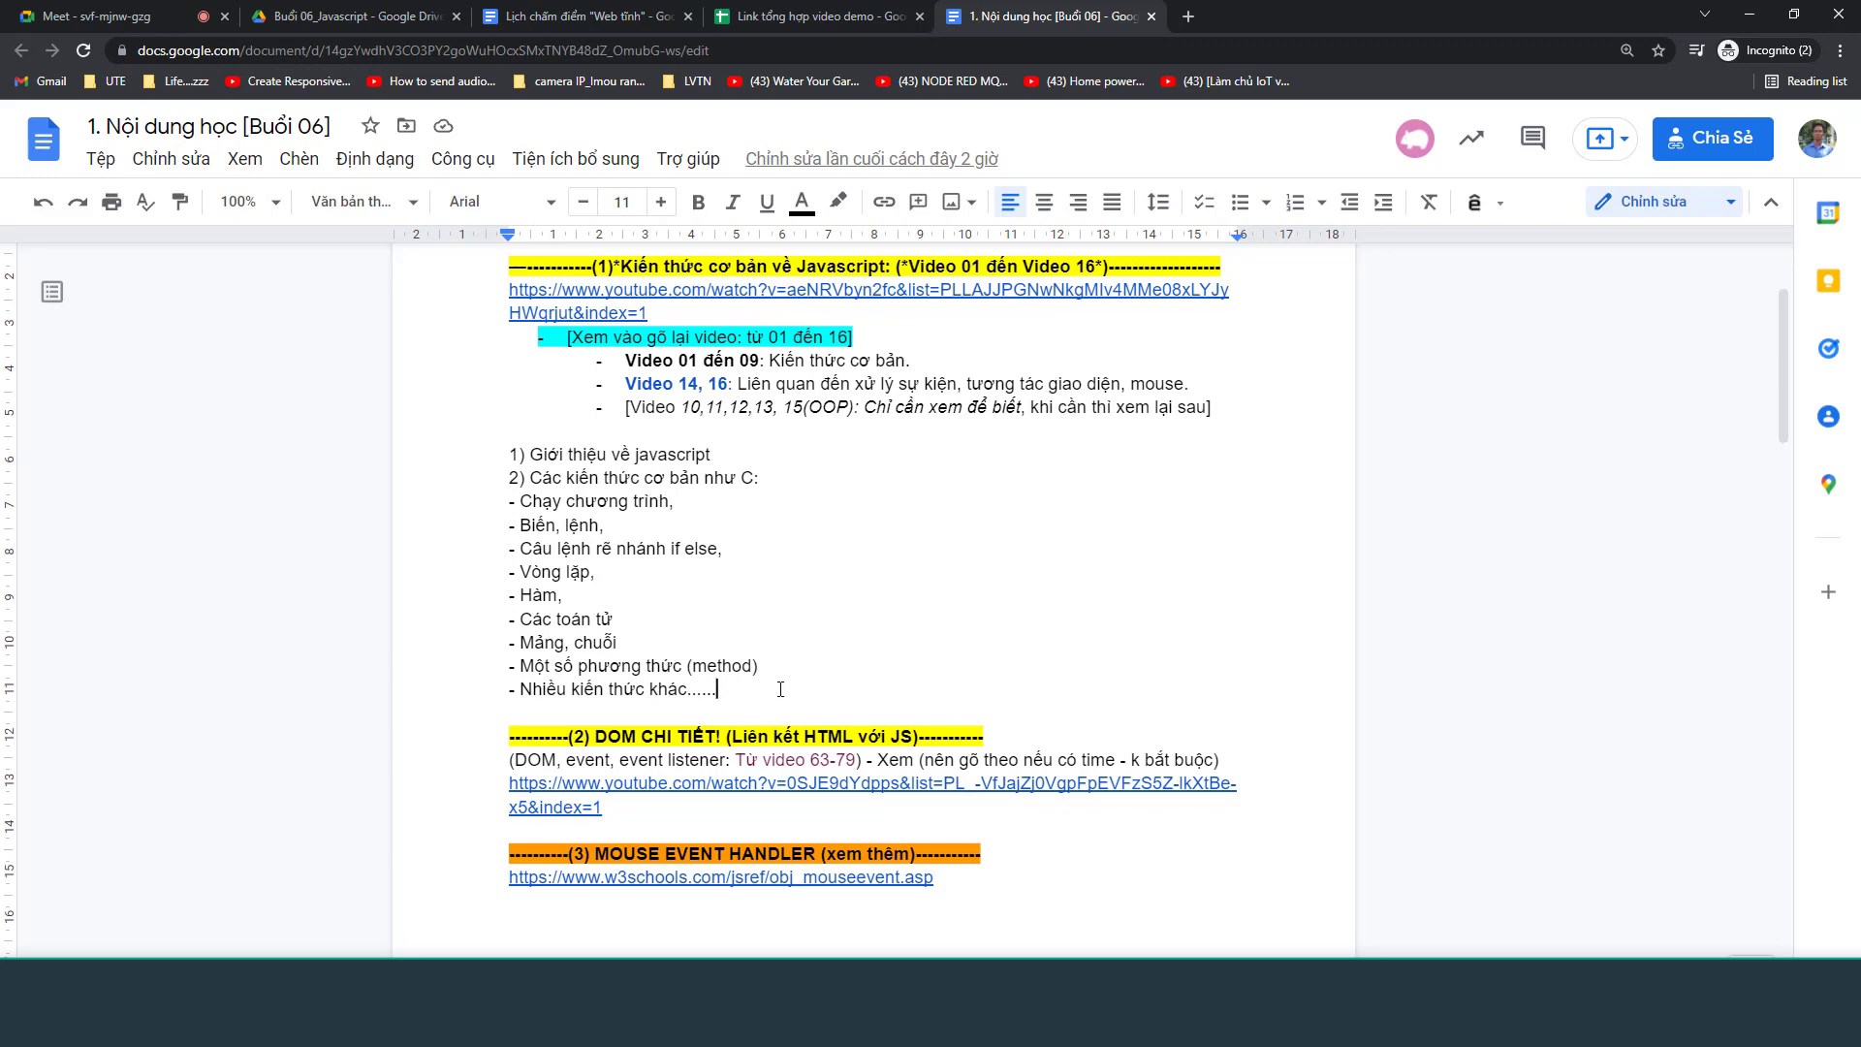
{"action": "scroll", "coordinate": [837, 706], "scroll_direction": "down", "scroll_amount": 6}
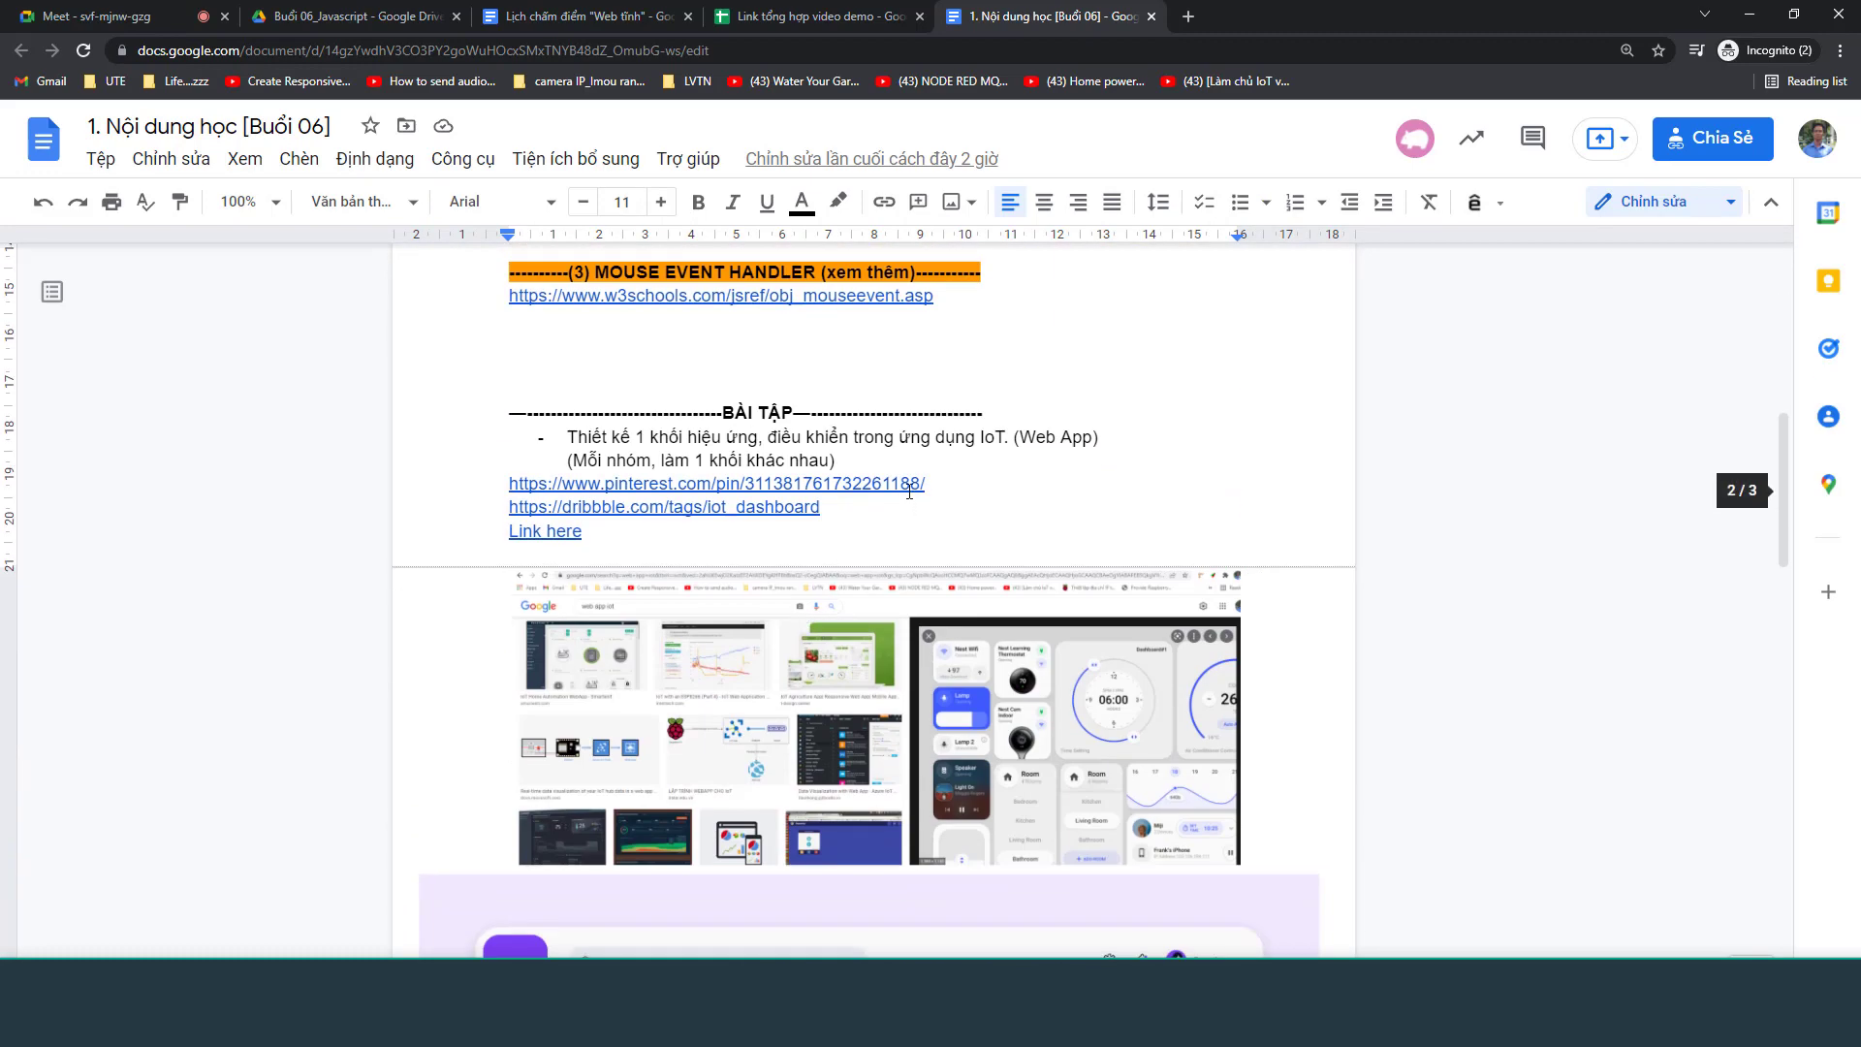
{"action": "left_click", "coordinate": [881, 460]}
{"action": "key", "text": "Return"}
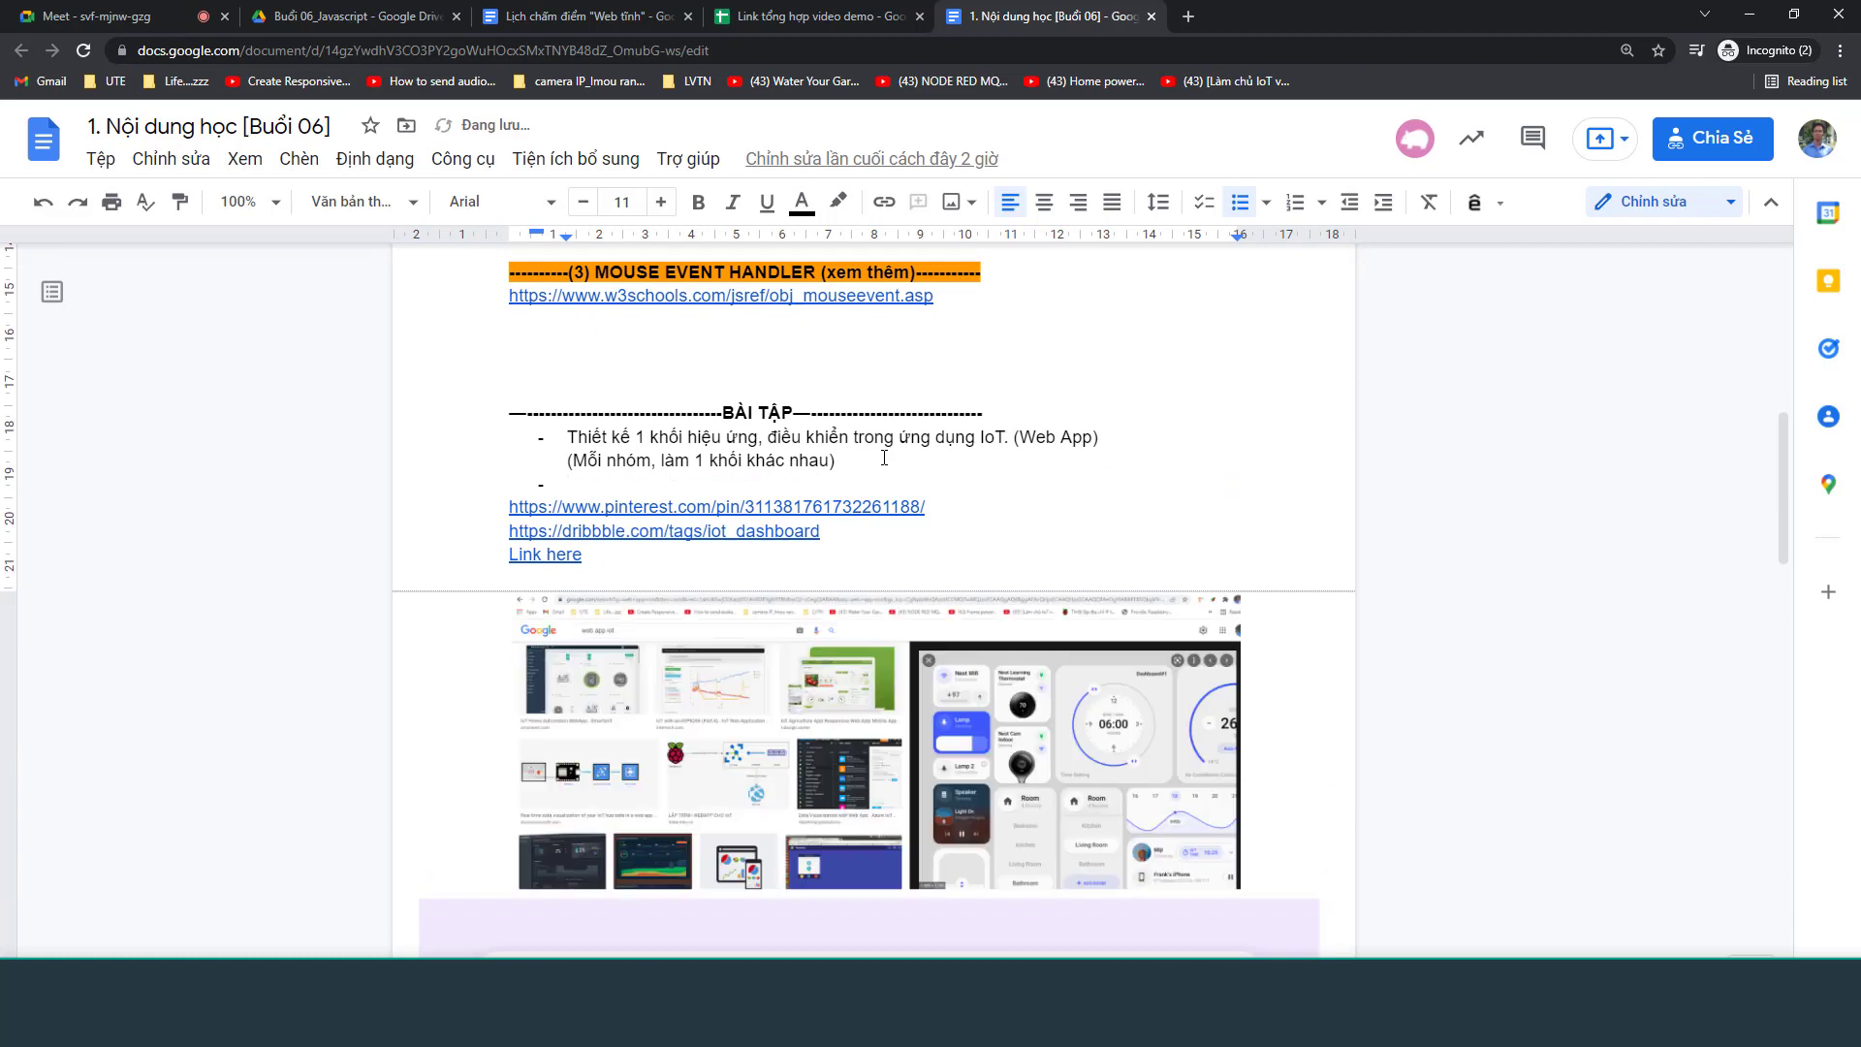
{"action": "type", "text": "Hạn ch"}
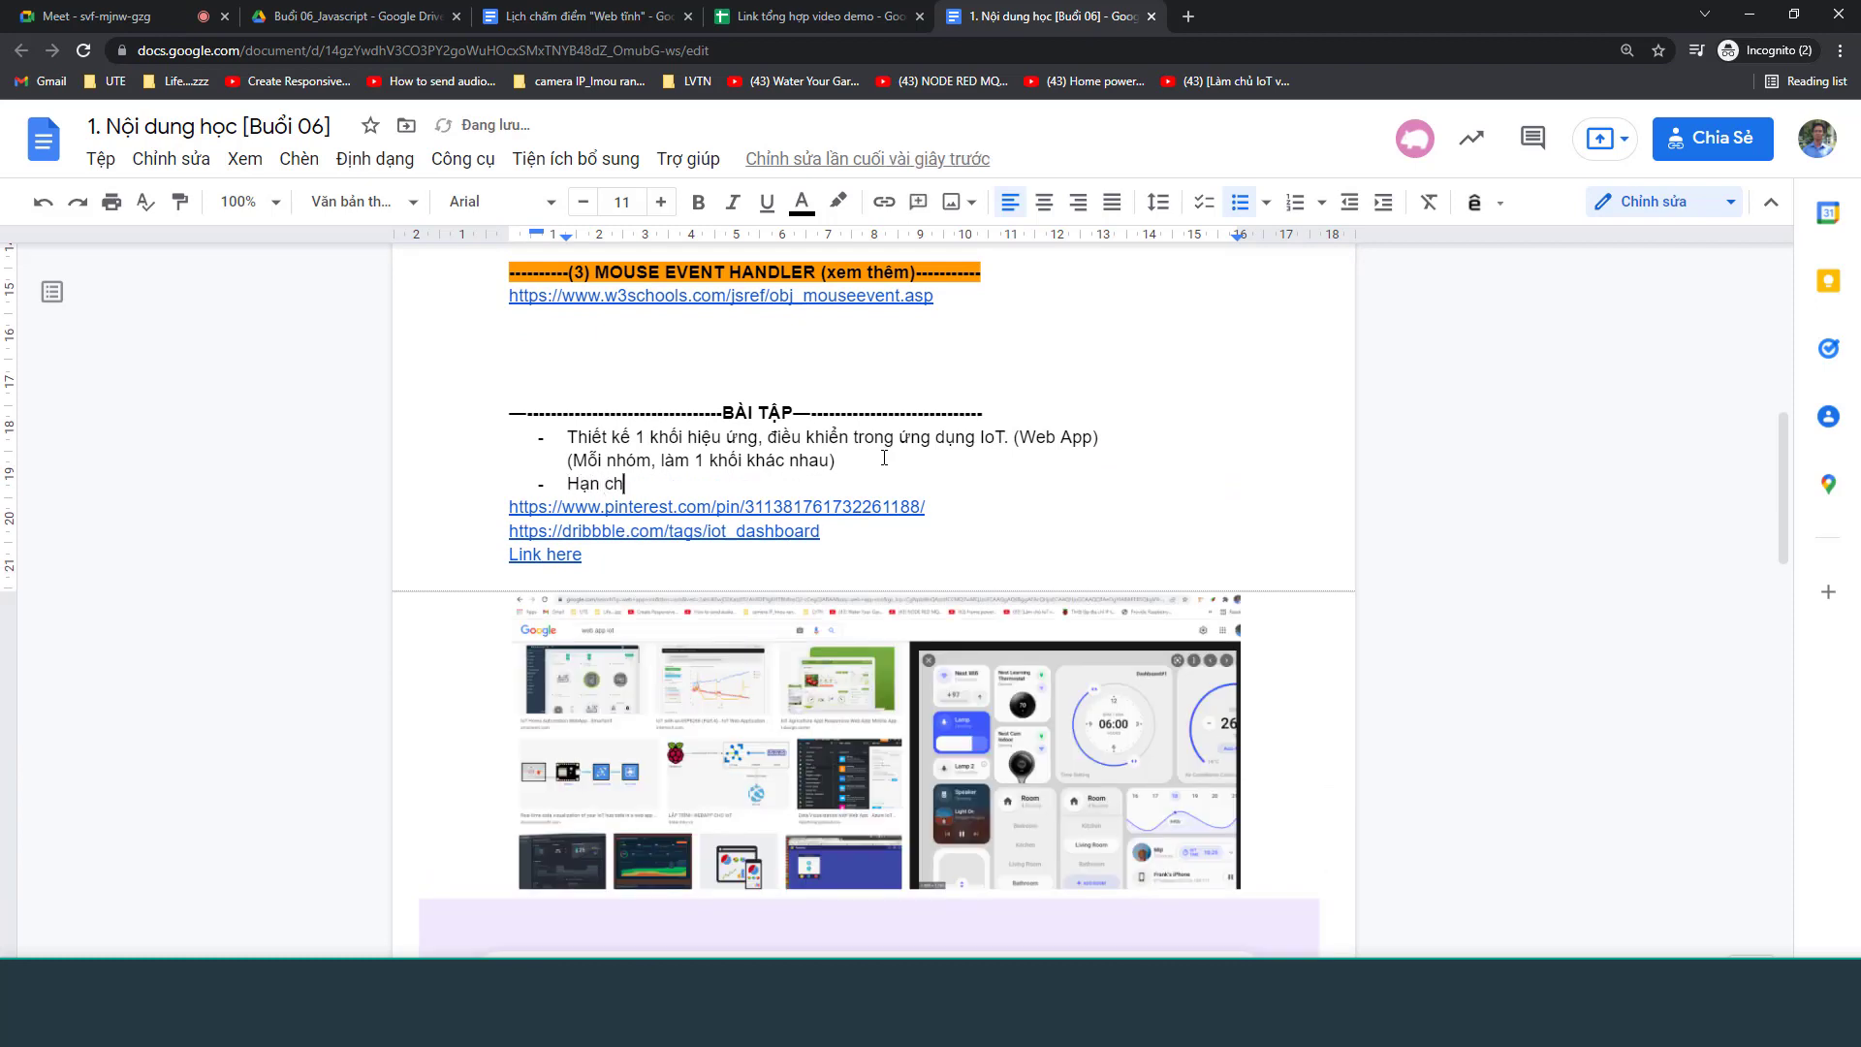
{"action": "type", "text": "ế dung canvas"}
Make the word "canvas" bold in the new BÀI TẬP bullet
{"action": "key", "text": "shift+Left"}
{"action": "key", "text": "shift+Left"}
{"action": "key", "text": "shift+Left"}
{"action": "key", "text": "shift+Left"}
{"action": "key", "text": "shift+Left"}
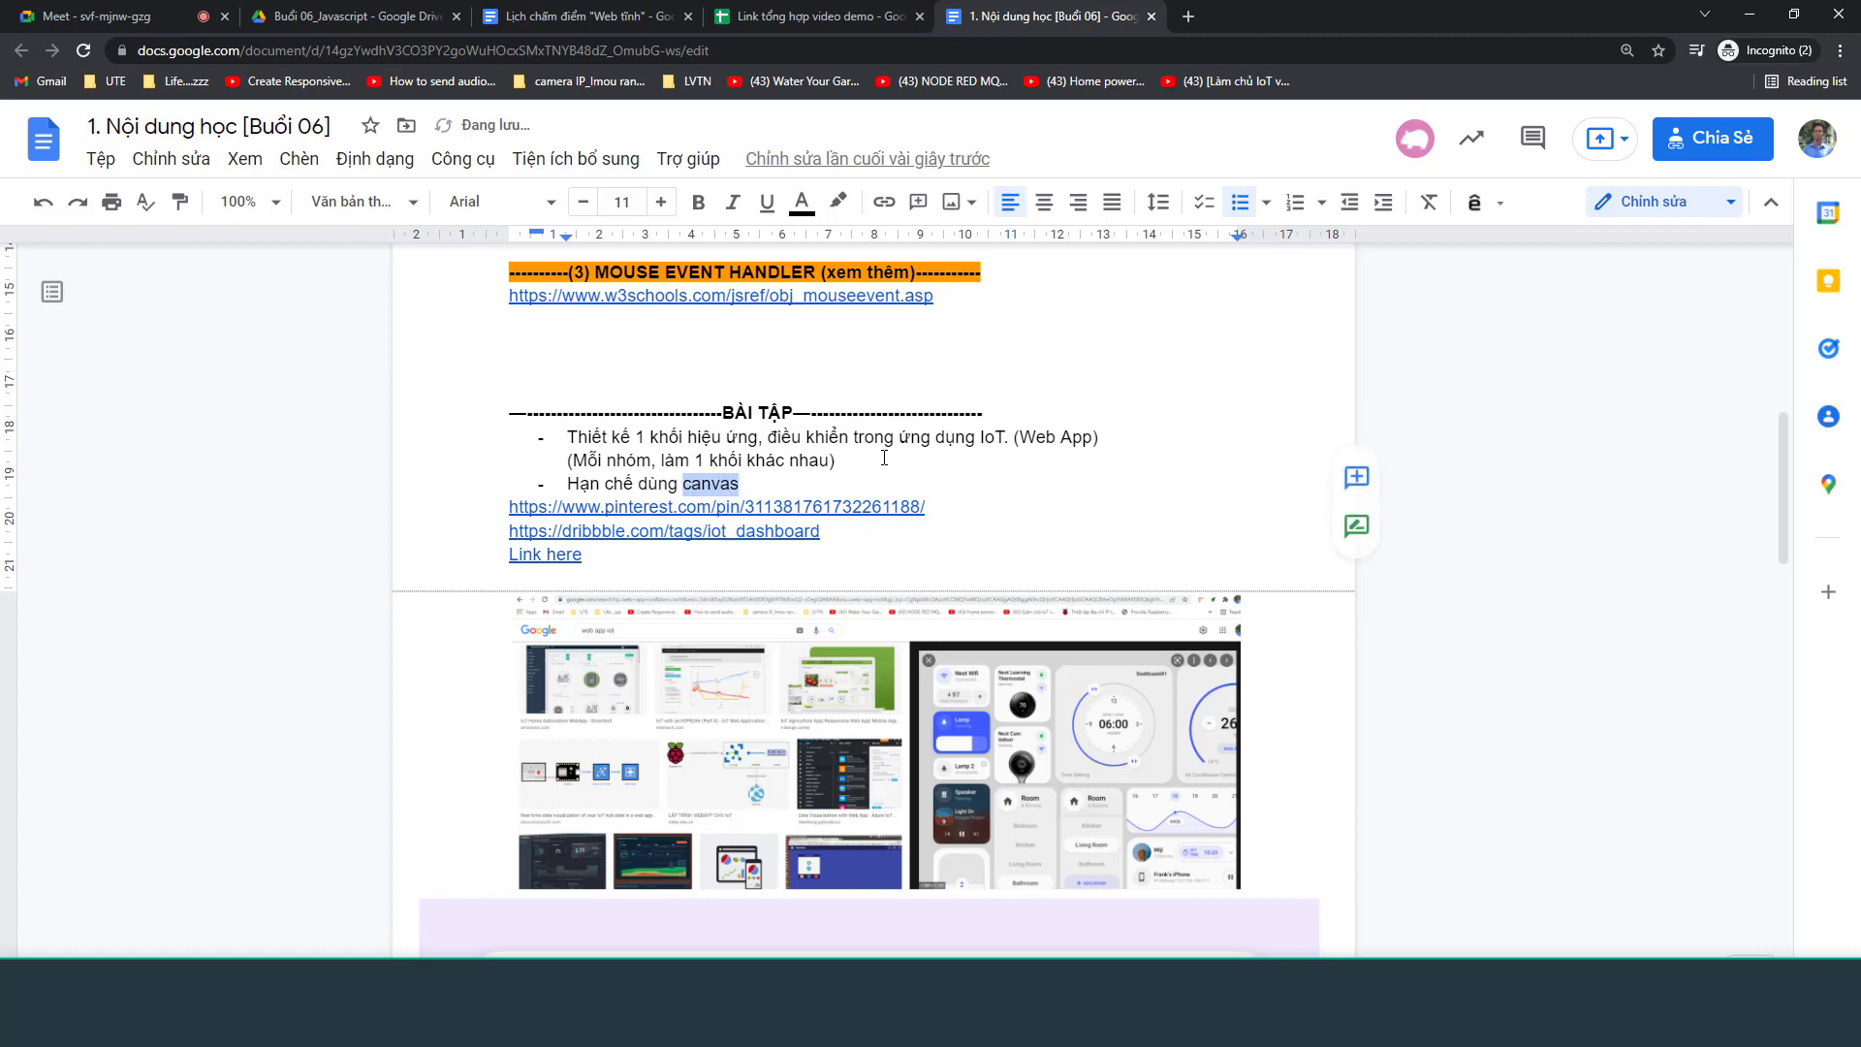
{"action": "key", "text": "ctrl+b"}
{"action": "key", "text": "Right"}
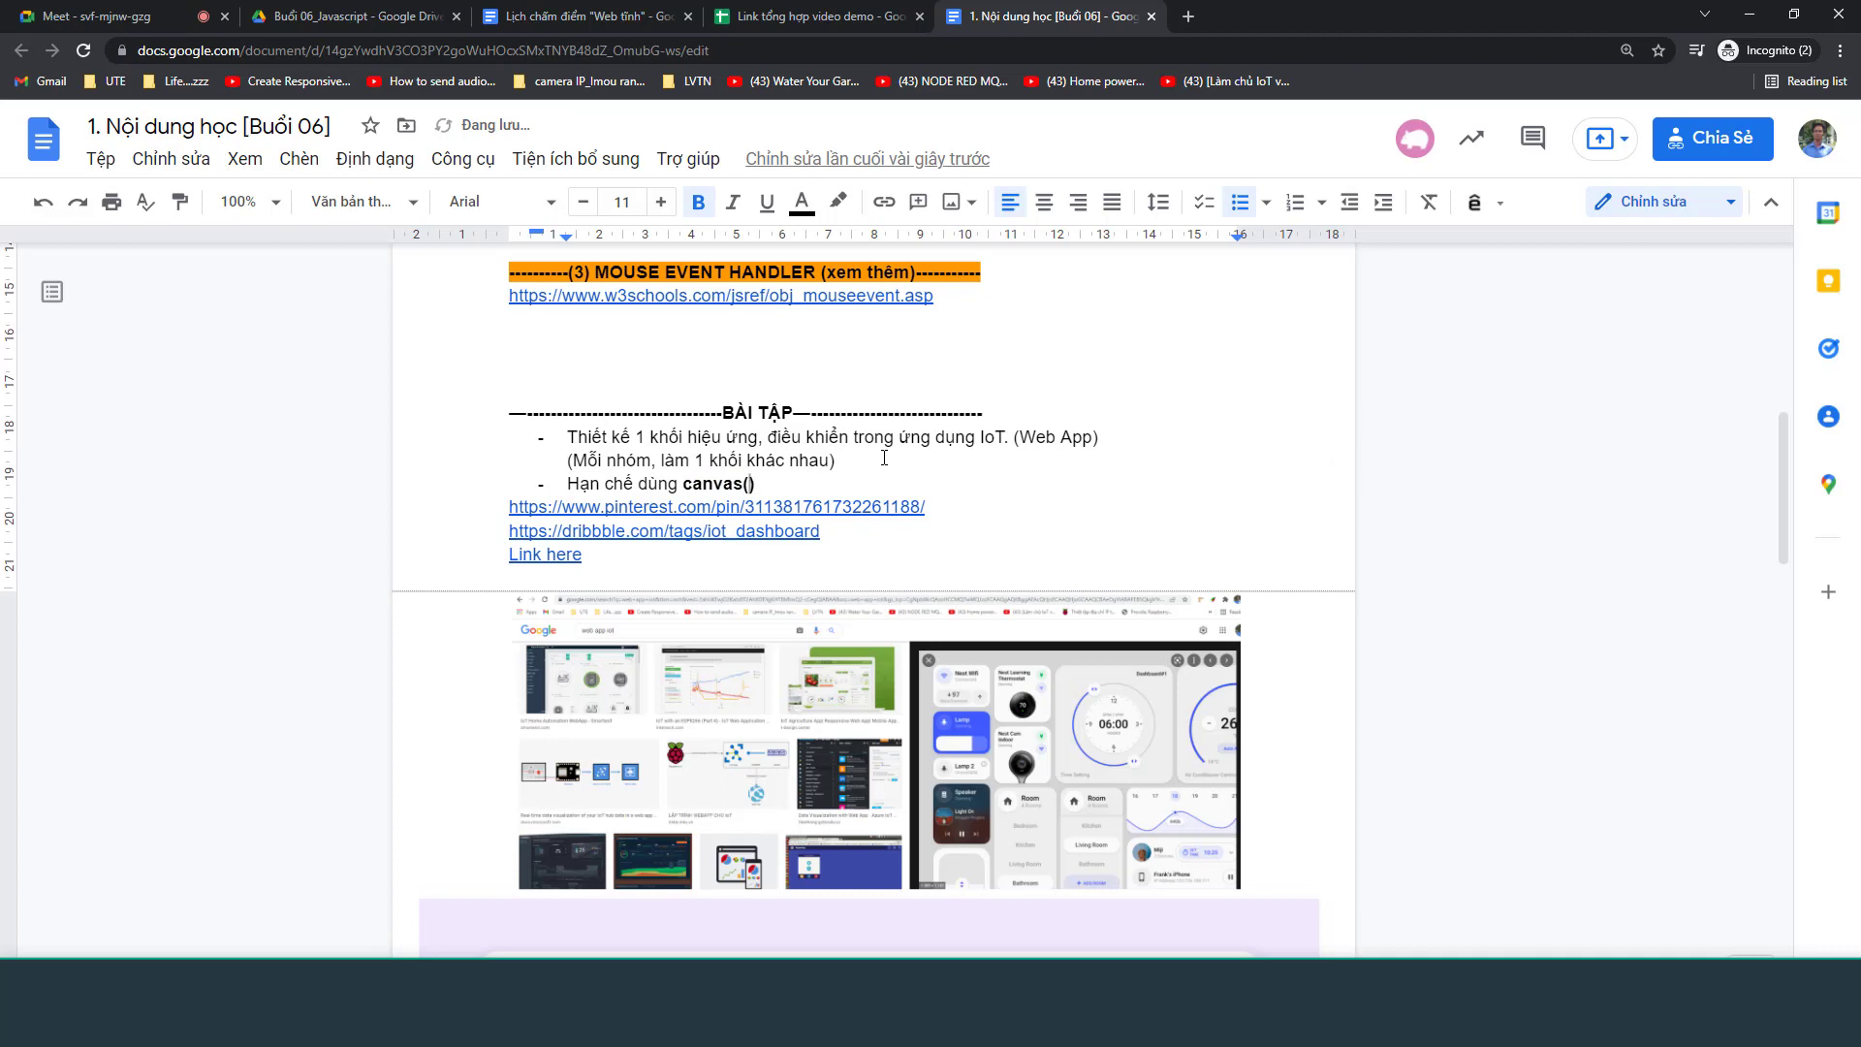
Remove the empty brackets after "canvas" and continue the bullet with ". Nên dùng html,css(design)"
{"action": "key", "text": "BackSpace"}
{"action": "key", "text": "BackSpace"}
{"action": "type", "text": ". Nên"}
{"action": "type", "text": " dung ht"}
{"action": "type", "text": "ml,css(design"}
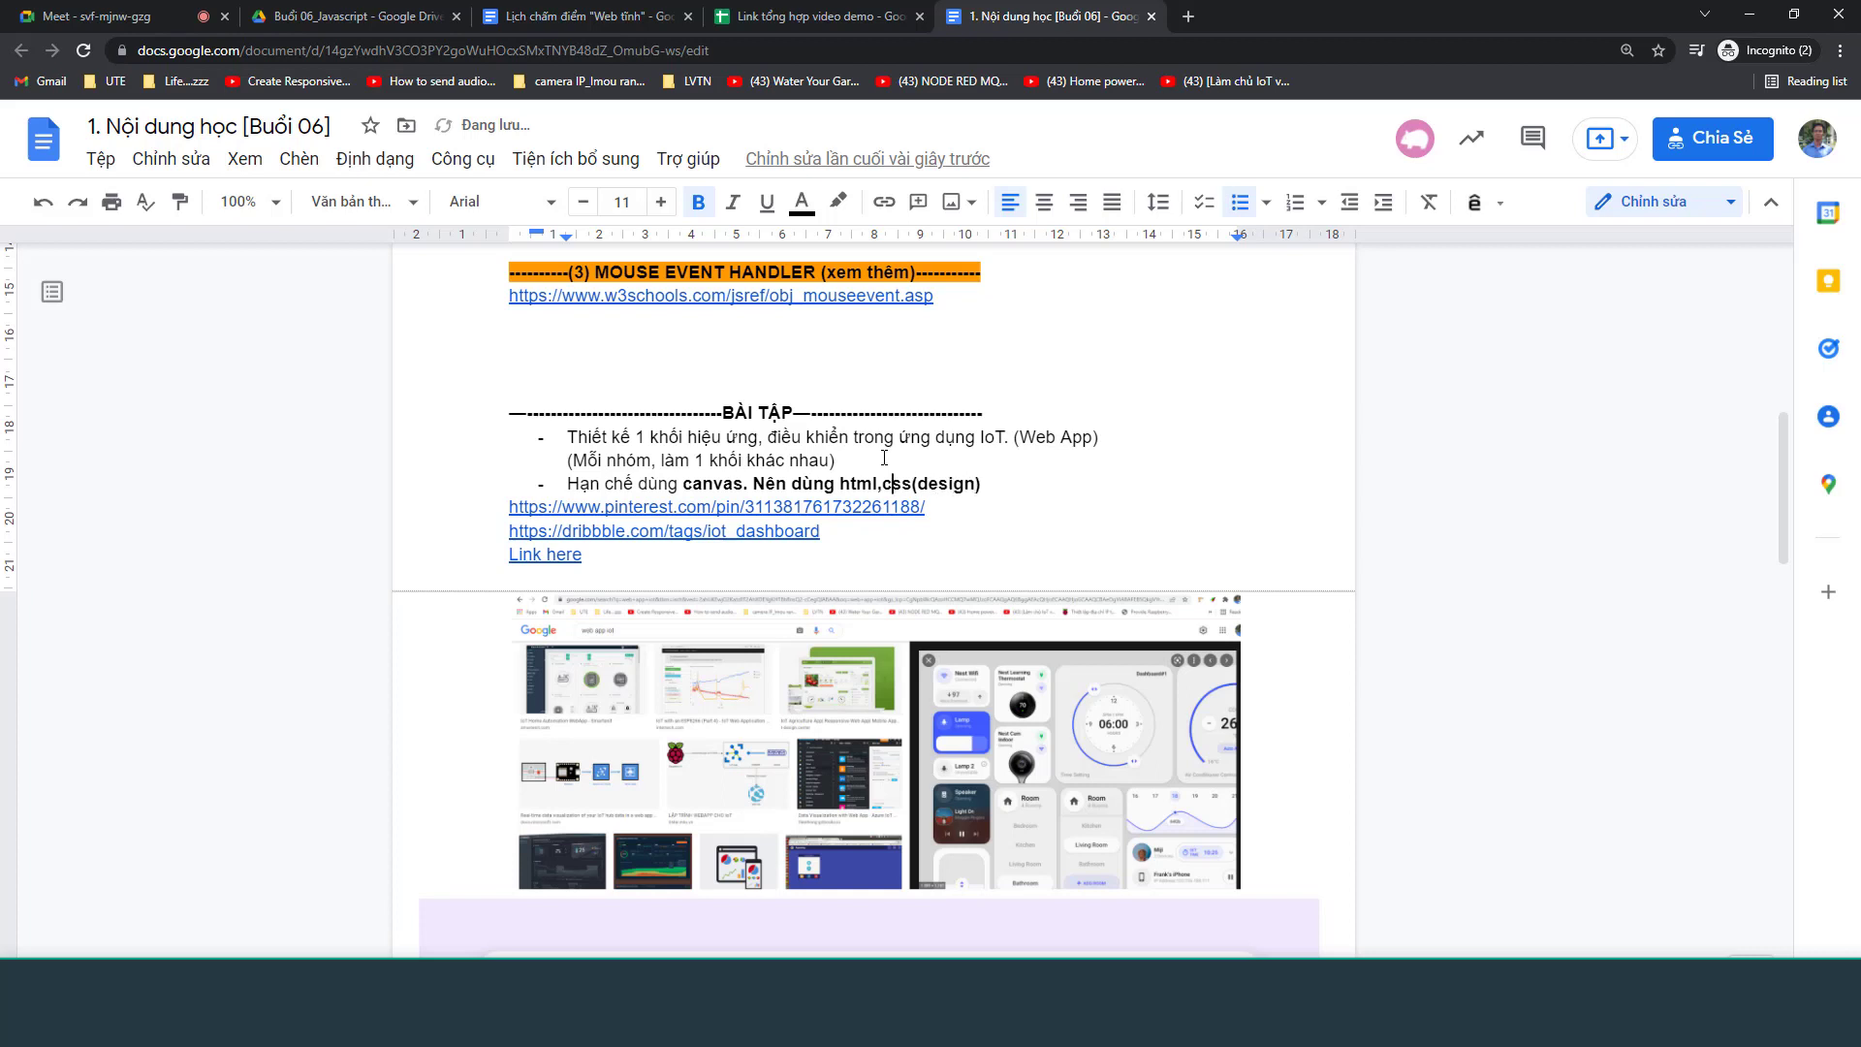
Insert the note "(vẽ khối khó)" directly after "canvas" in the bullet
{"action": "key", "text": "Left"}
{"action": "key", "text": "Left"}
{"action": "key", "text": "Left"}
{"action": "key", "text": "Left"}
{"action": "key", "text": "BackSpace"}
{"action": "type", "text": "(ve"}
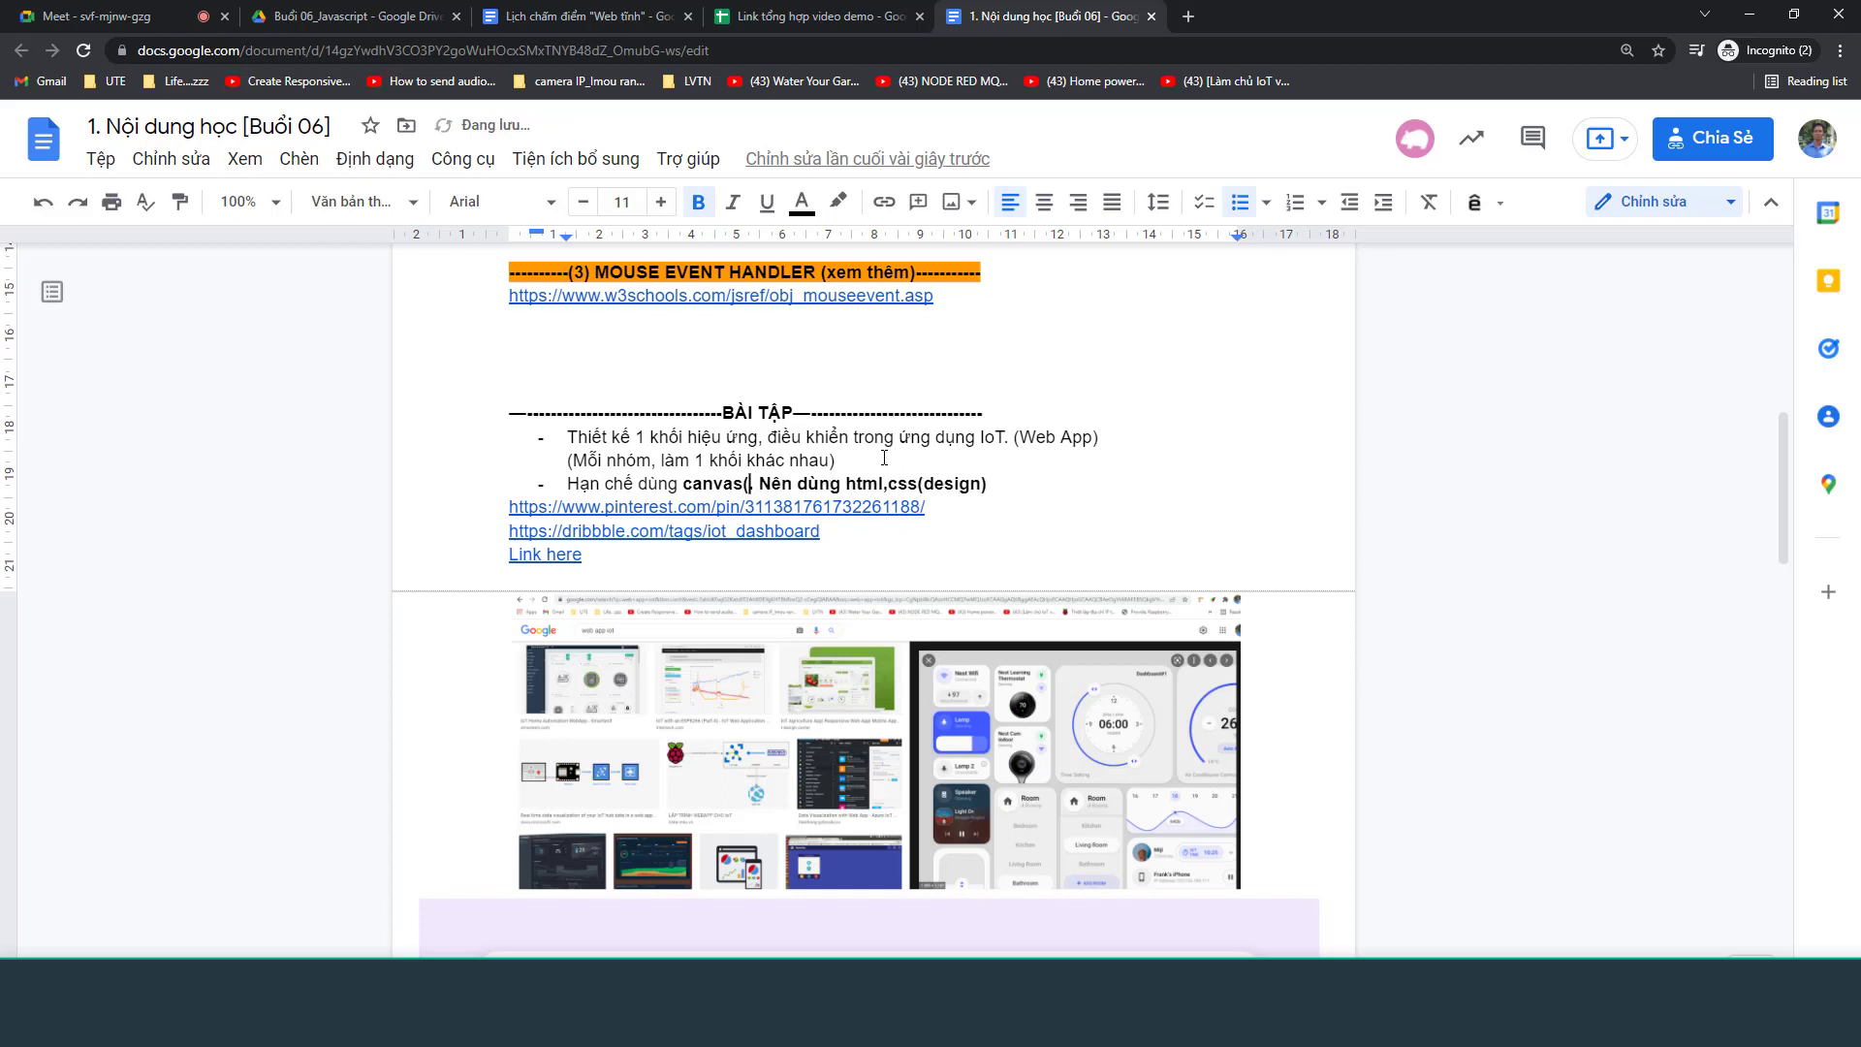
{"action": "type", "text": "x khoois"}
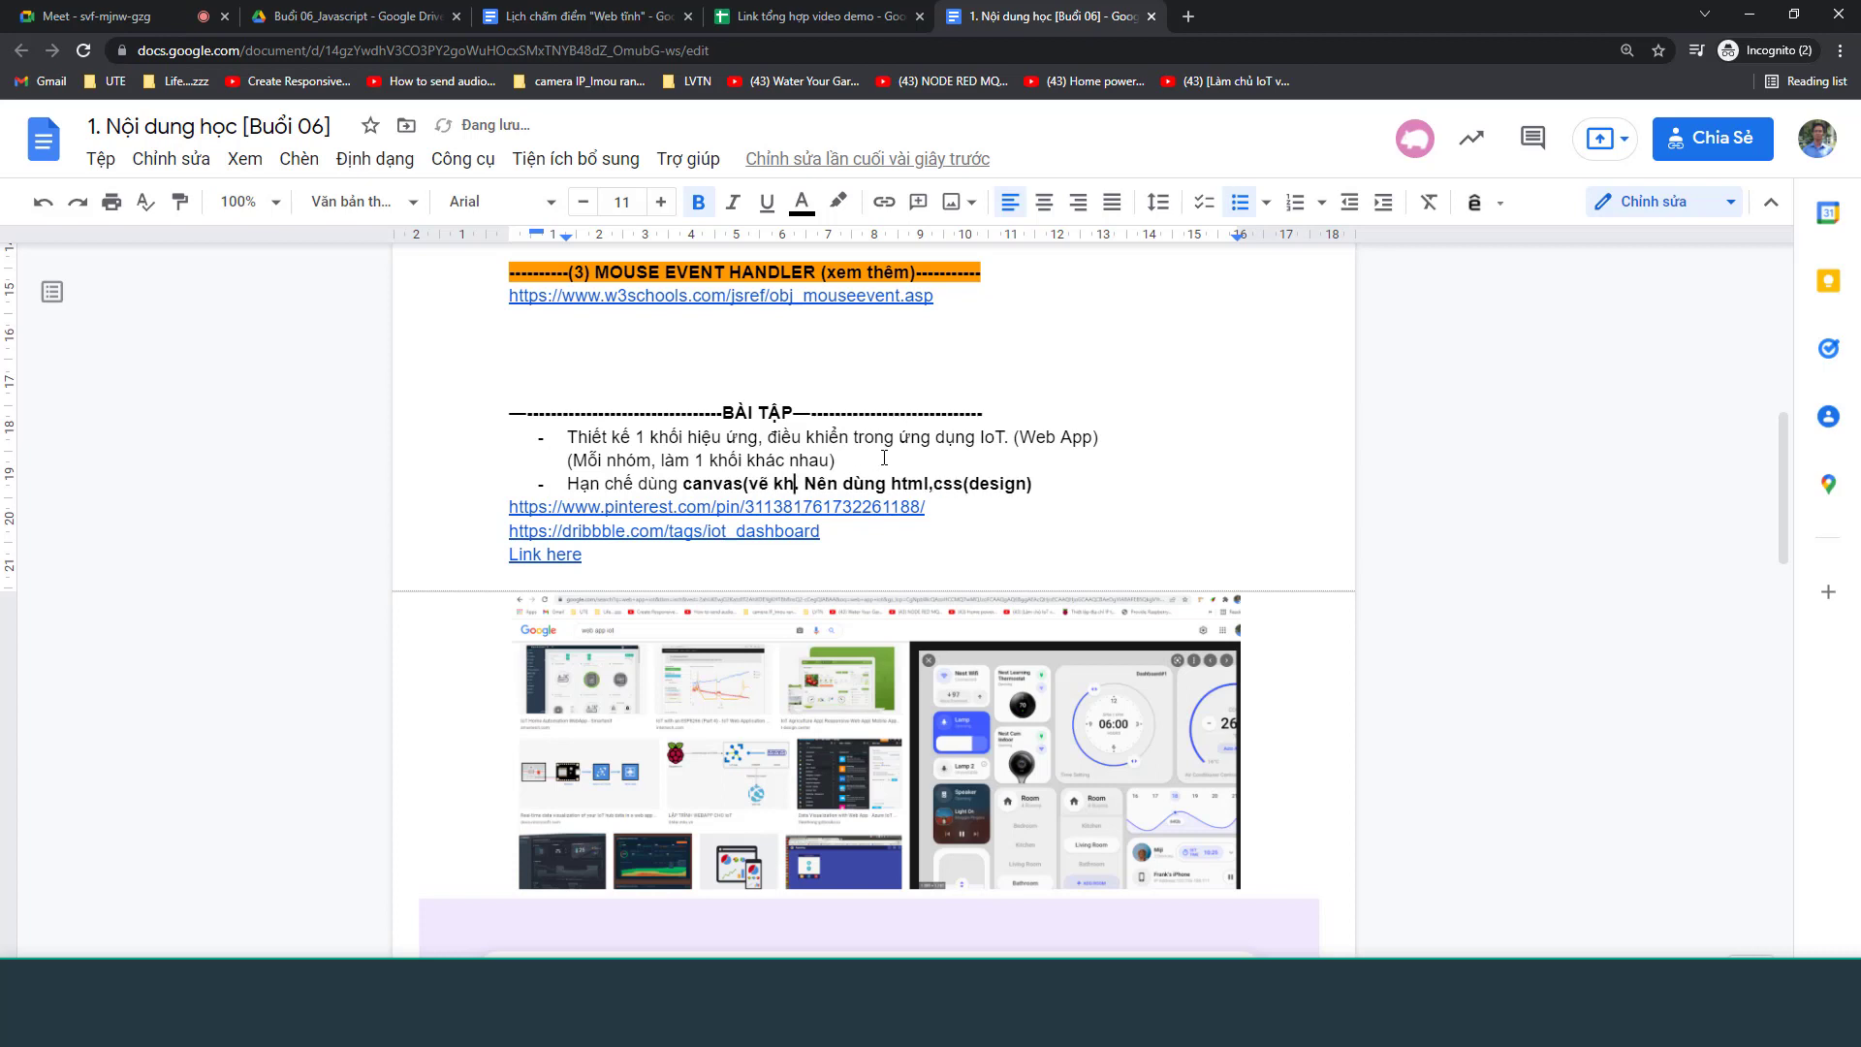
{"action": "type", "text": " khos)"}
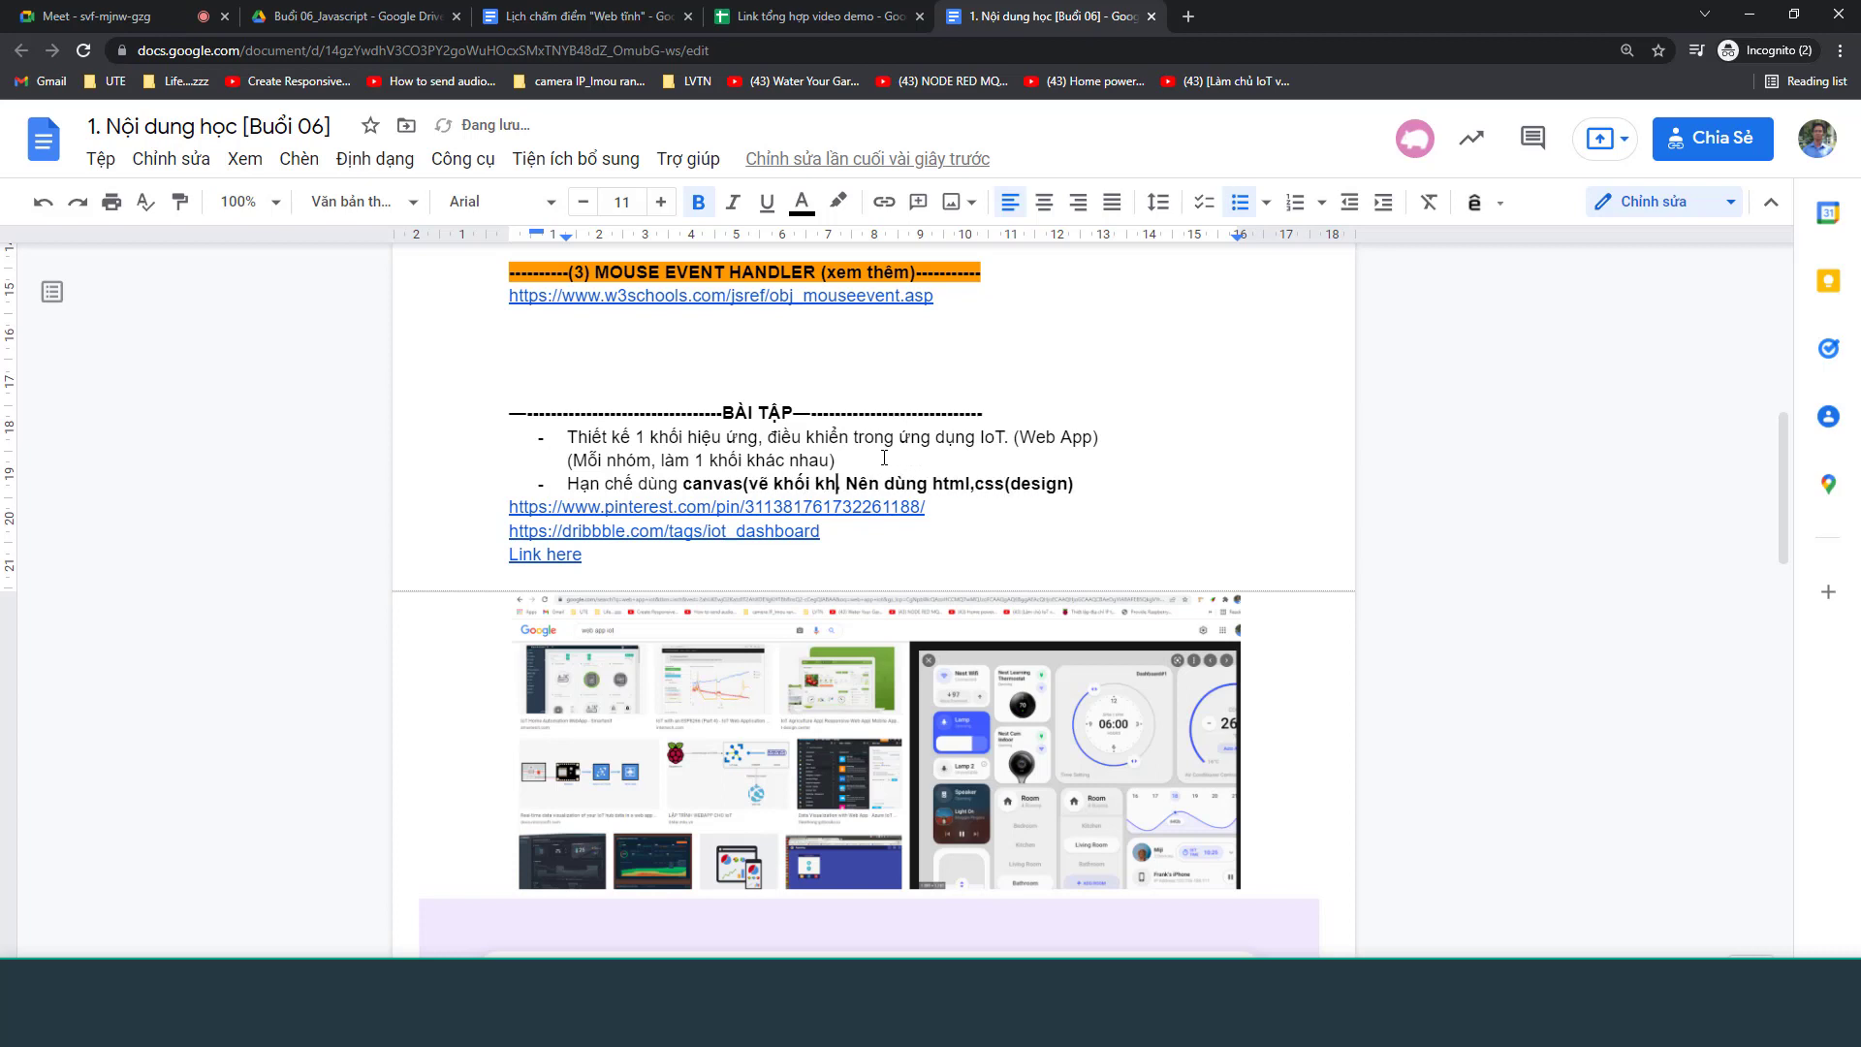
Review the sample dashboard image below the exercise, and append "/" to the end of the canvas bullet
{"action": "scroll", "coordinate": [884, 457], "scroll_direction": "down", "scroll_amount": 7}
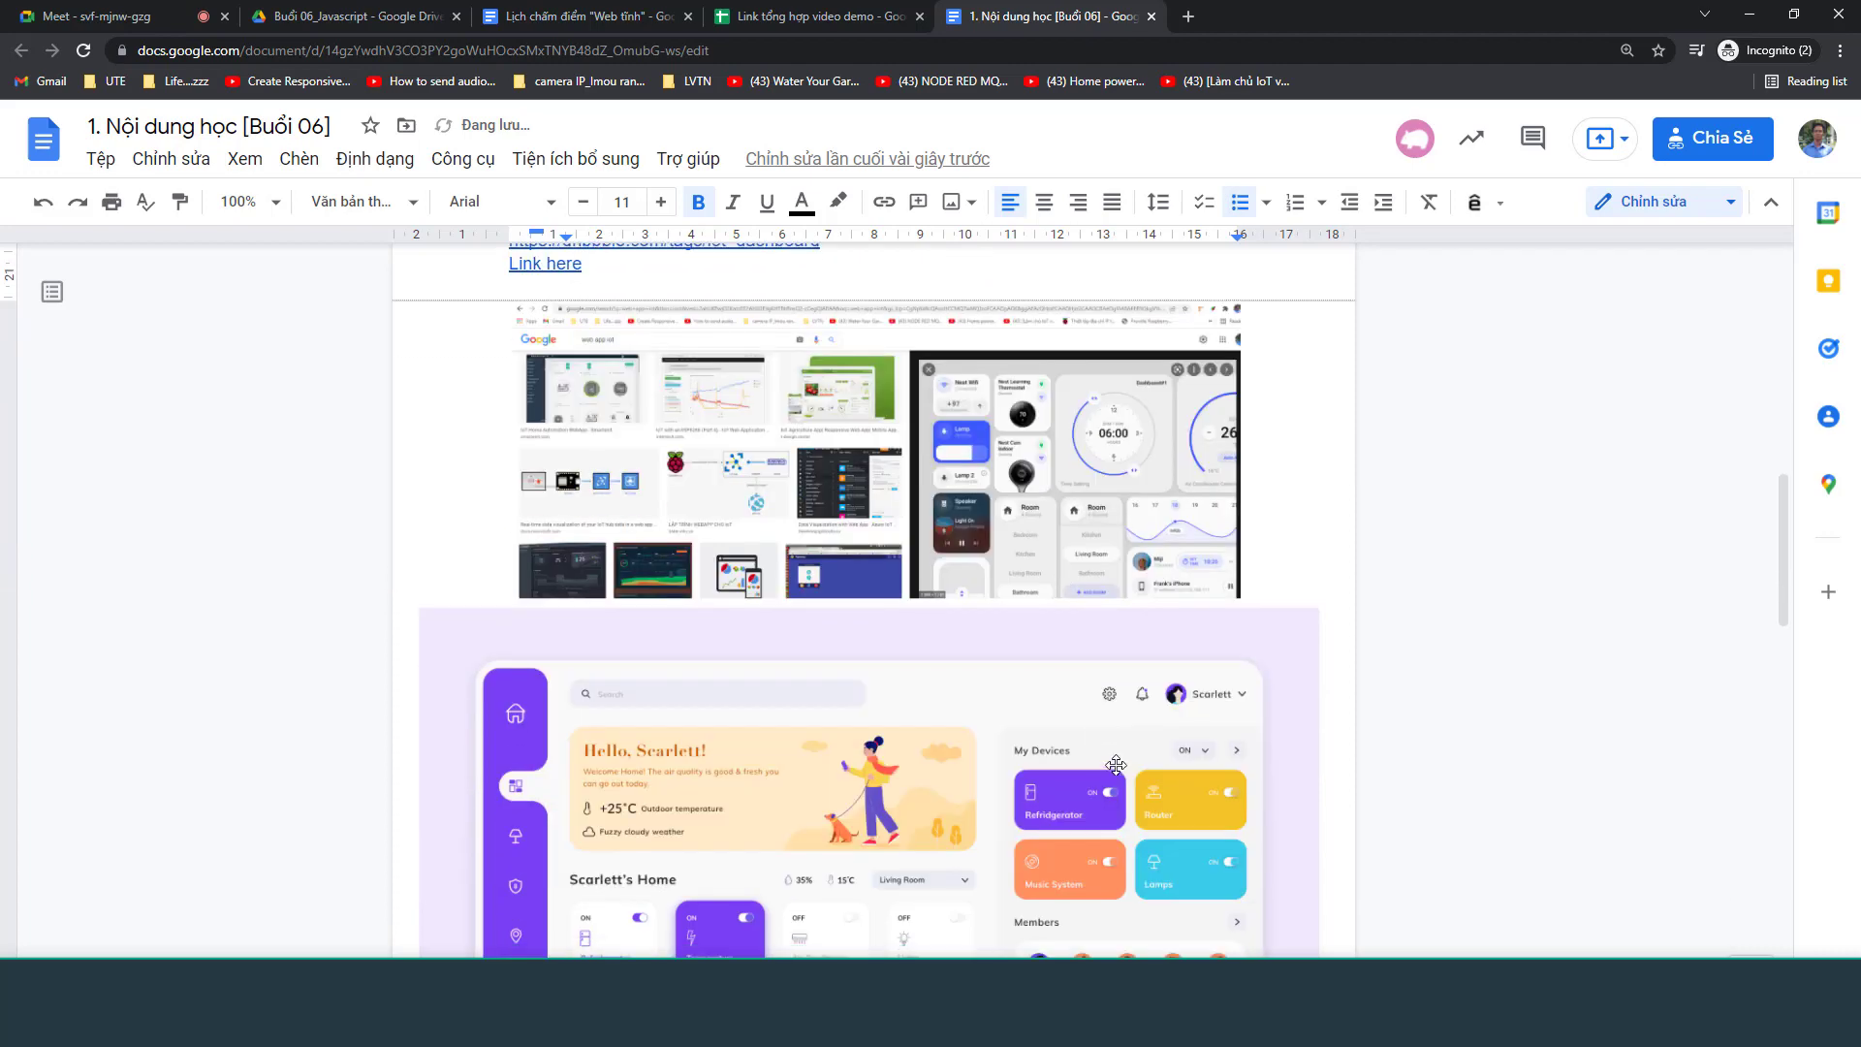
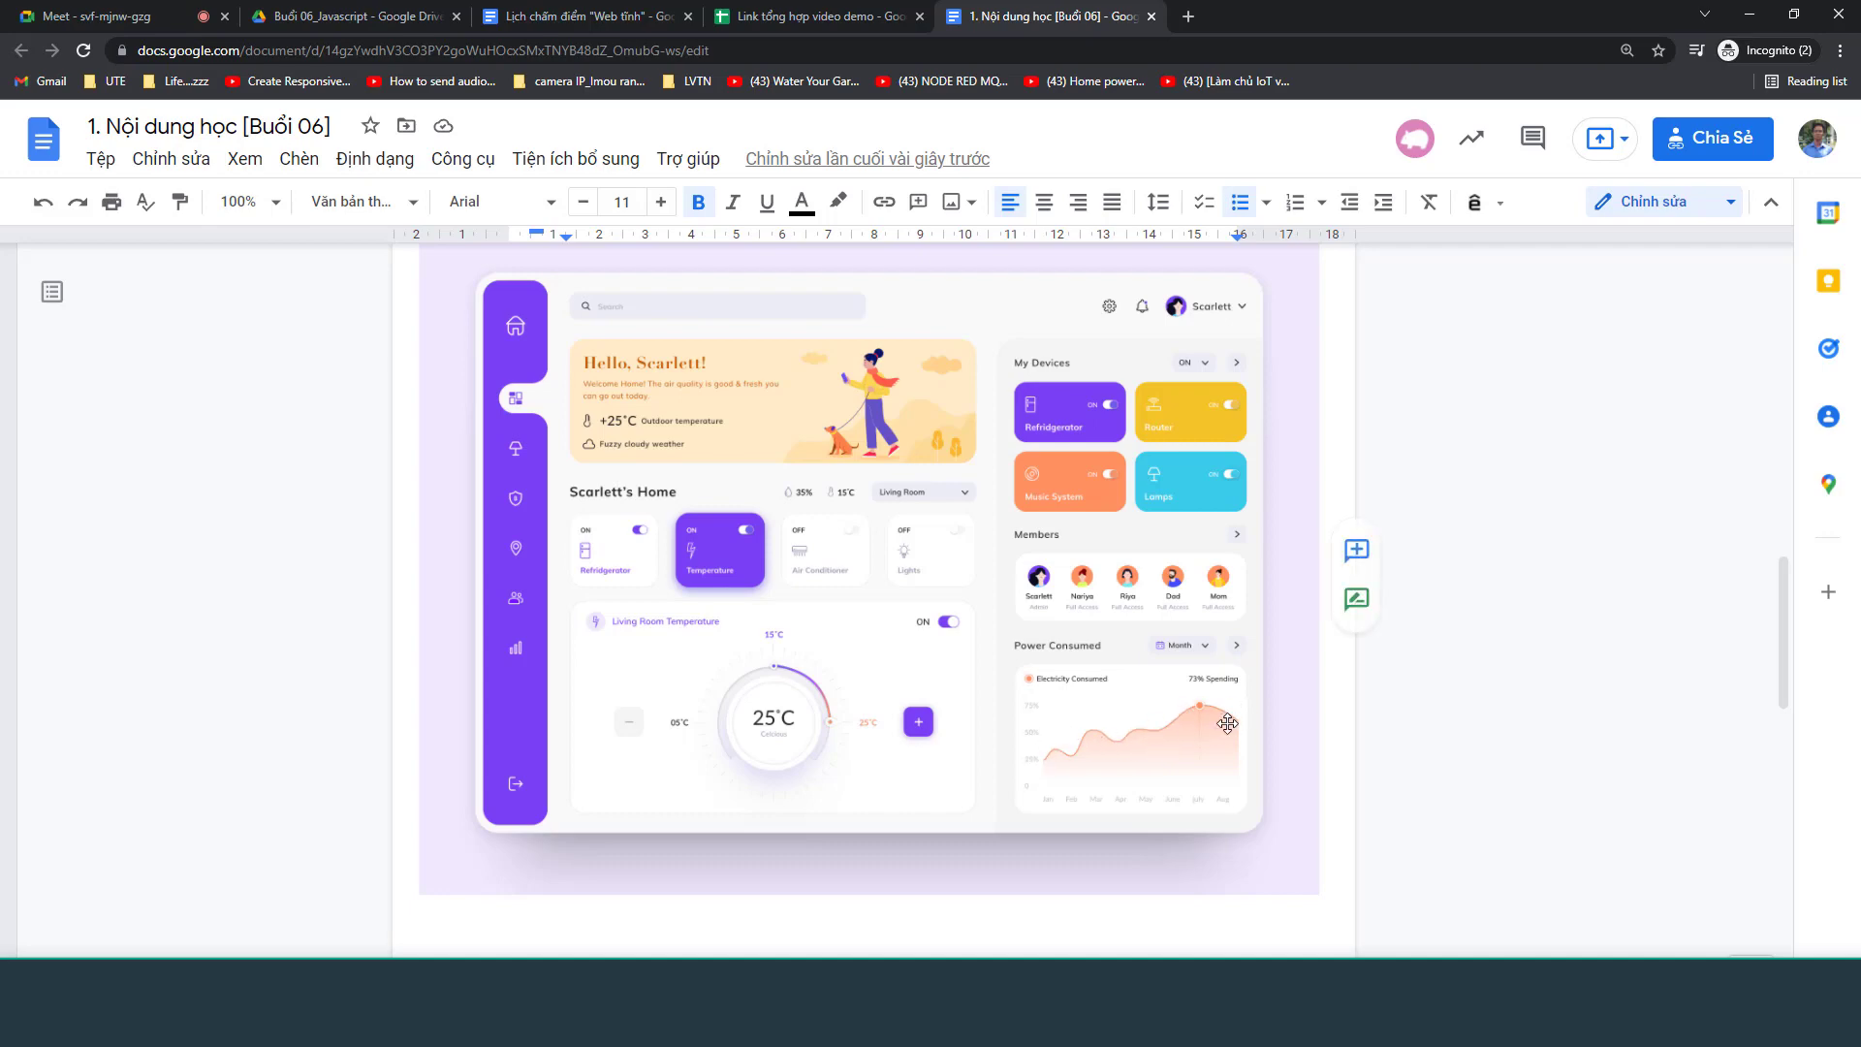
{"action": "scroll", "coordinate": [1131, 691], "scroll_direction": "up", "scroll_amount": 4}
{"action": "scroll", "coordinate": [1132, 691], "scroll_direction": "up", "scroll_amount": 3}
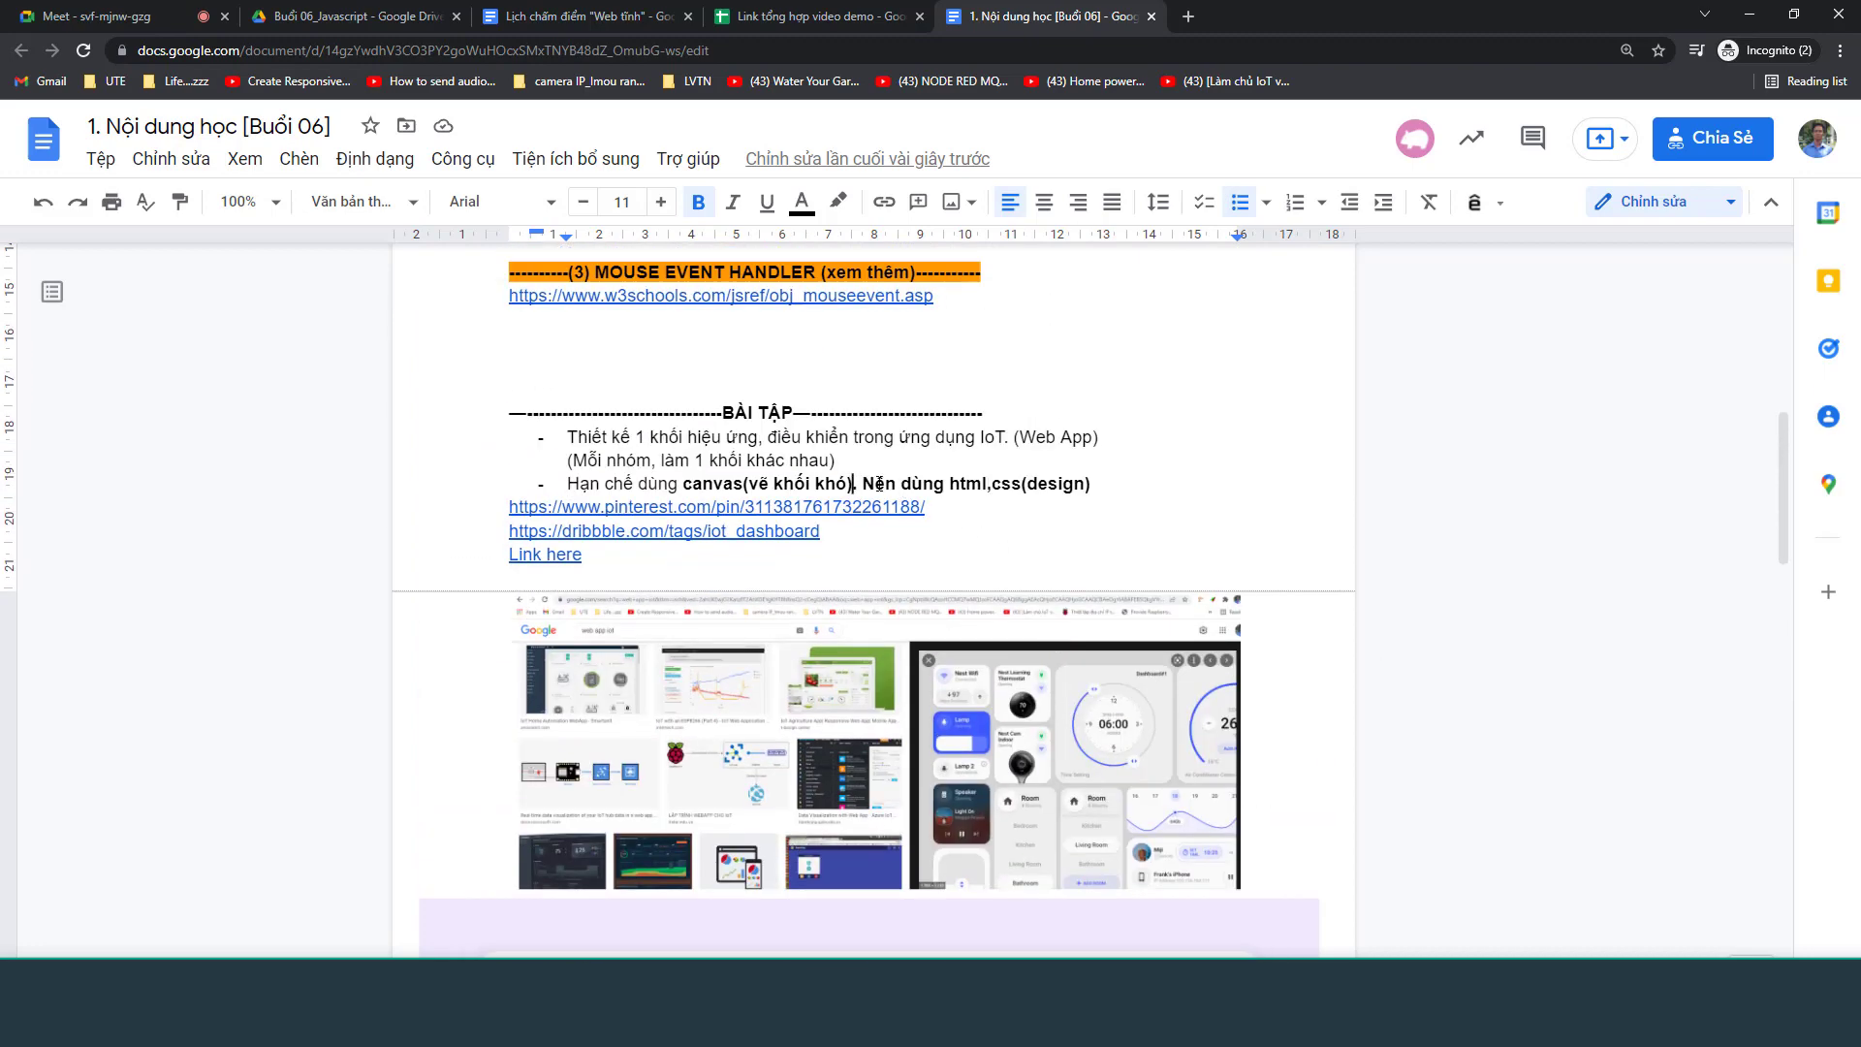
{"action": "left_click", "coordinate": [1109, 482]}
{"action": "type", "text": "/"}
Go back to the Javascript basics, DOM and mouse event sections above the exercise
{"action": "left_click", "coordinate": [845, 461]}
{"action": "scroll", "coordinate": [845, 461], "scroll_direction": "up", "scroll_amount": 6}
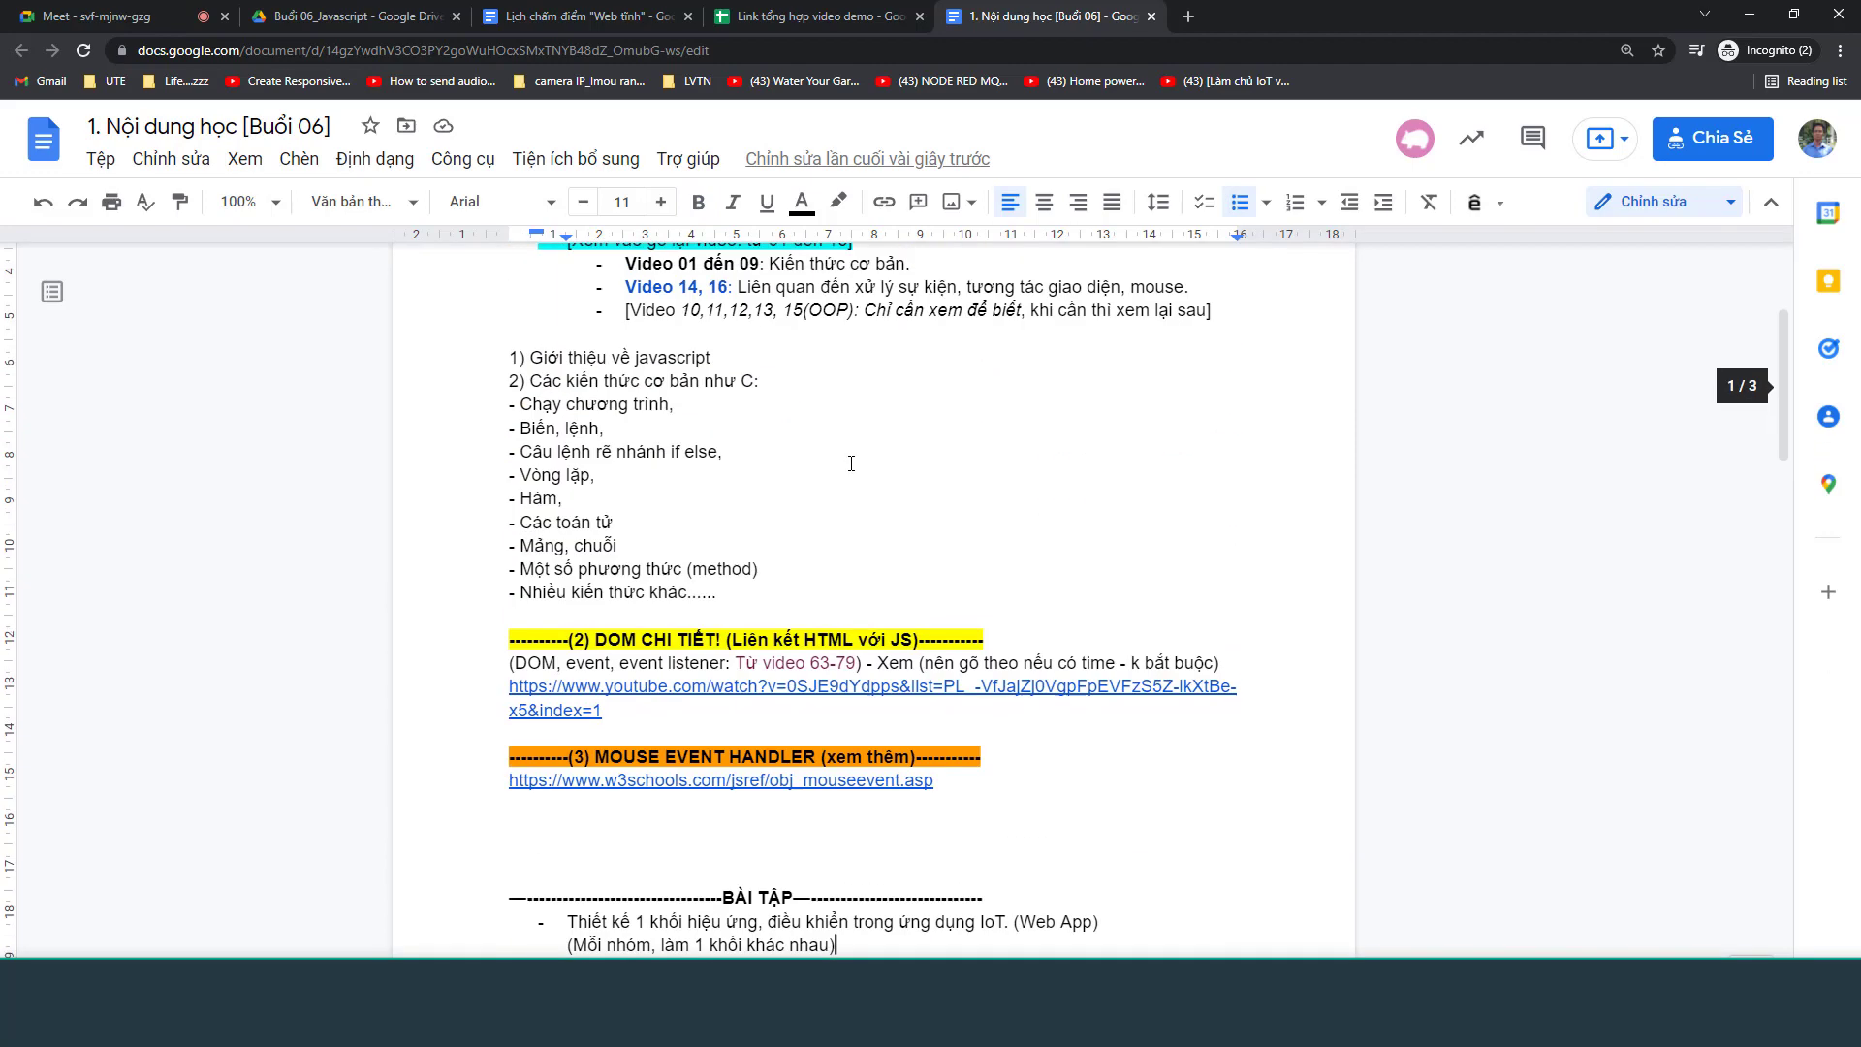
{"action": "scroll", "coordinate": [856, 476], "scroll_direction": "down", "scroll_amount": 1}
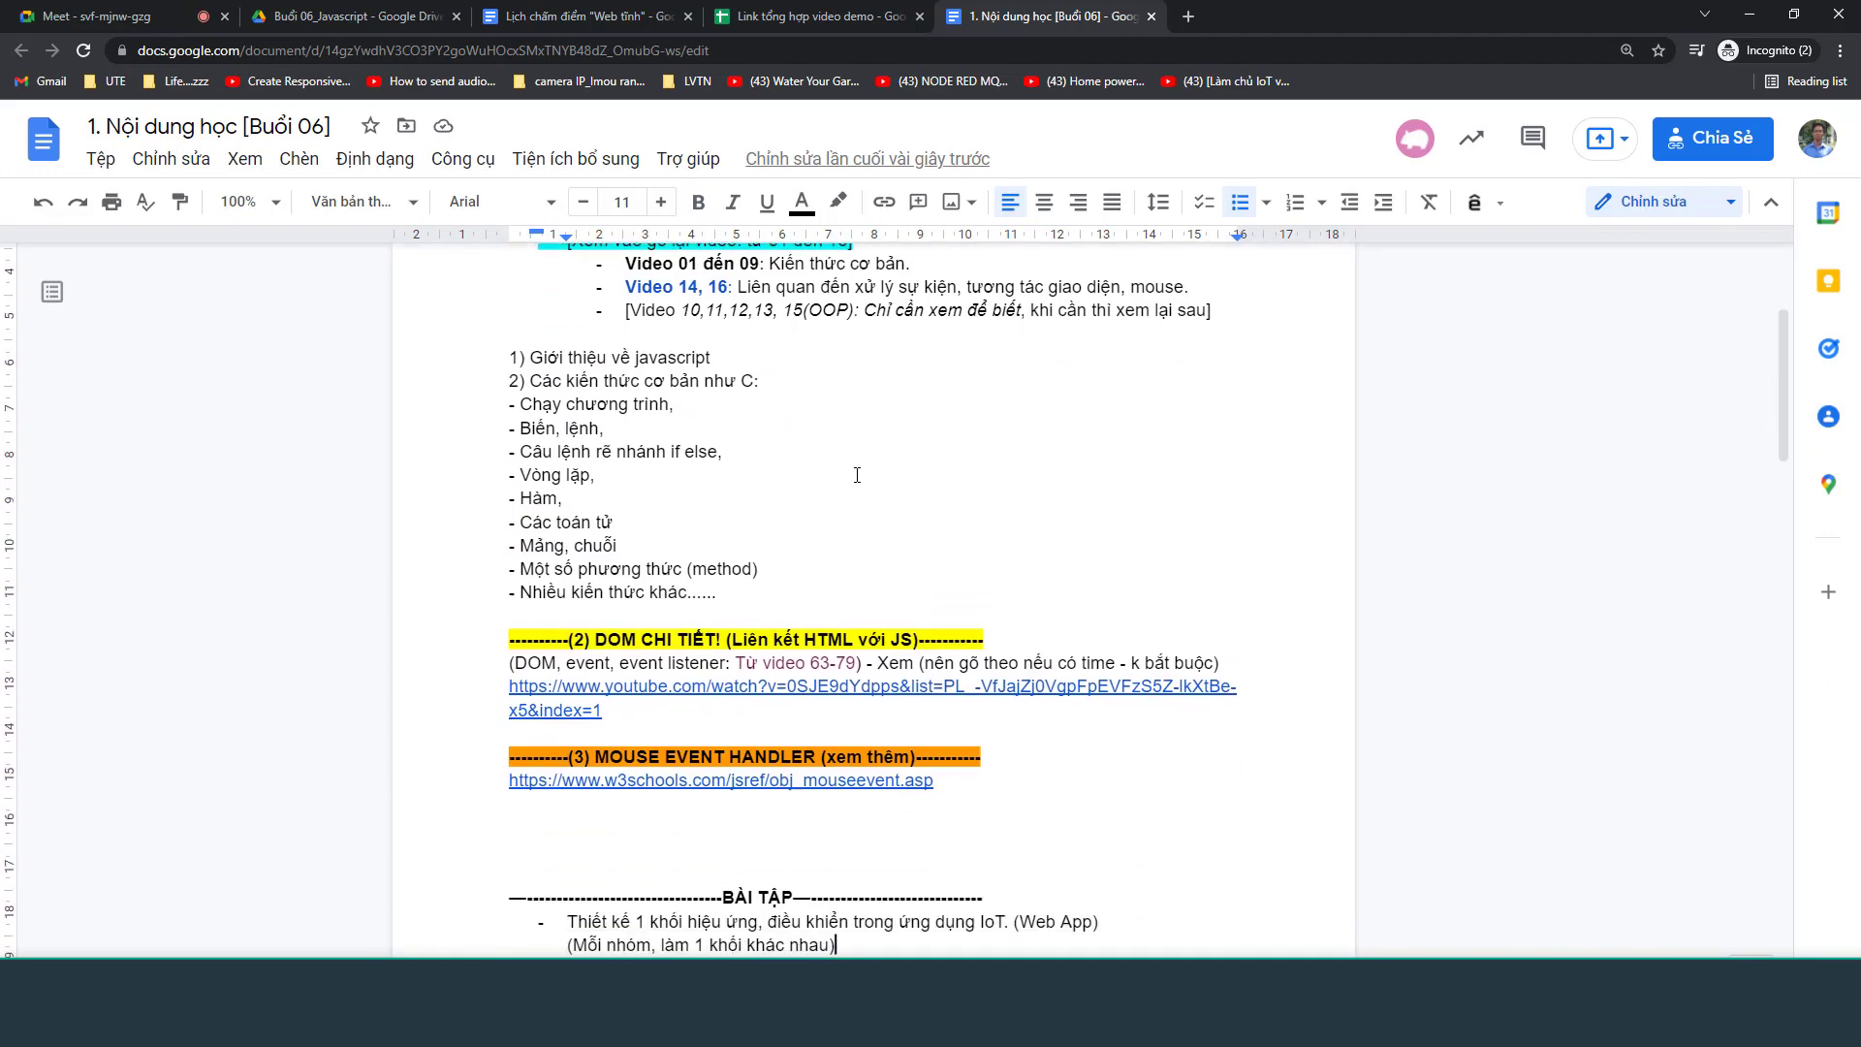
Switch to the Google Drive course documents and open the Code videos folder inside Buổi 06_Javascript_More_Bài tập
{"action": "scroll", "coordinate": [855, 474], "scroll_direction": "up", "scroll_amount": 1}
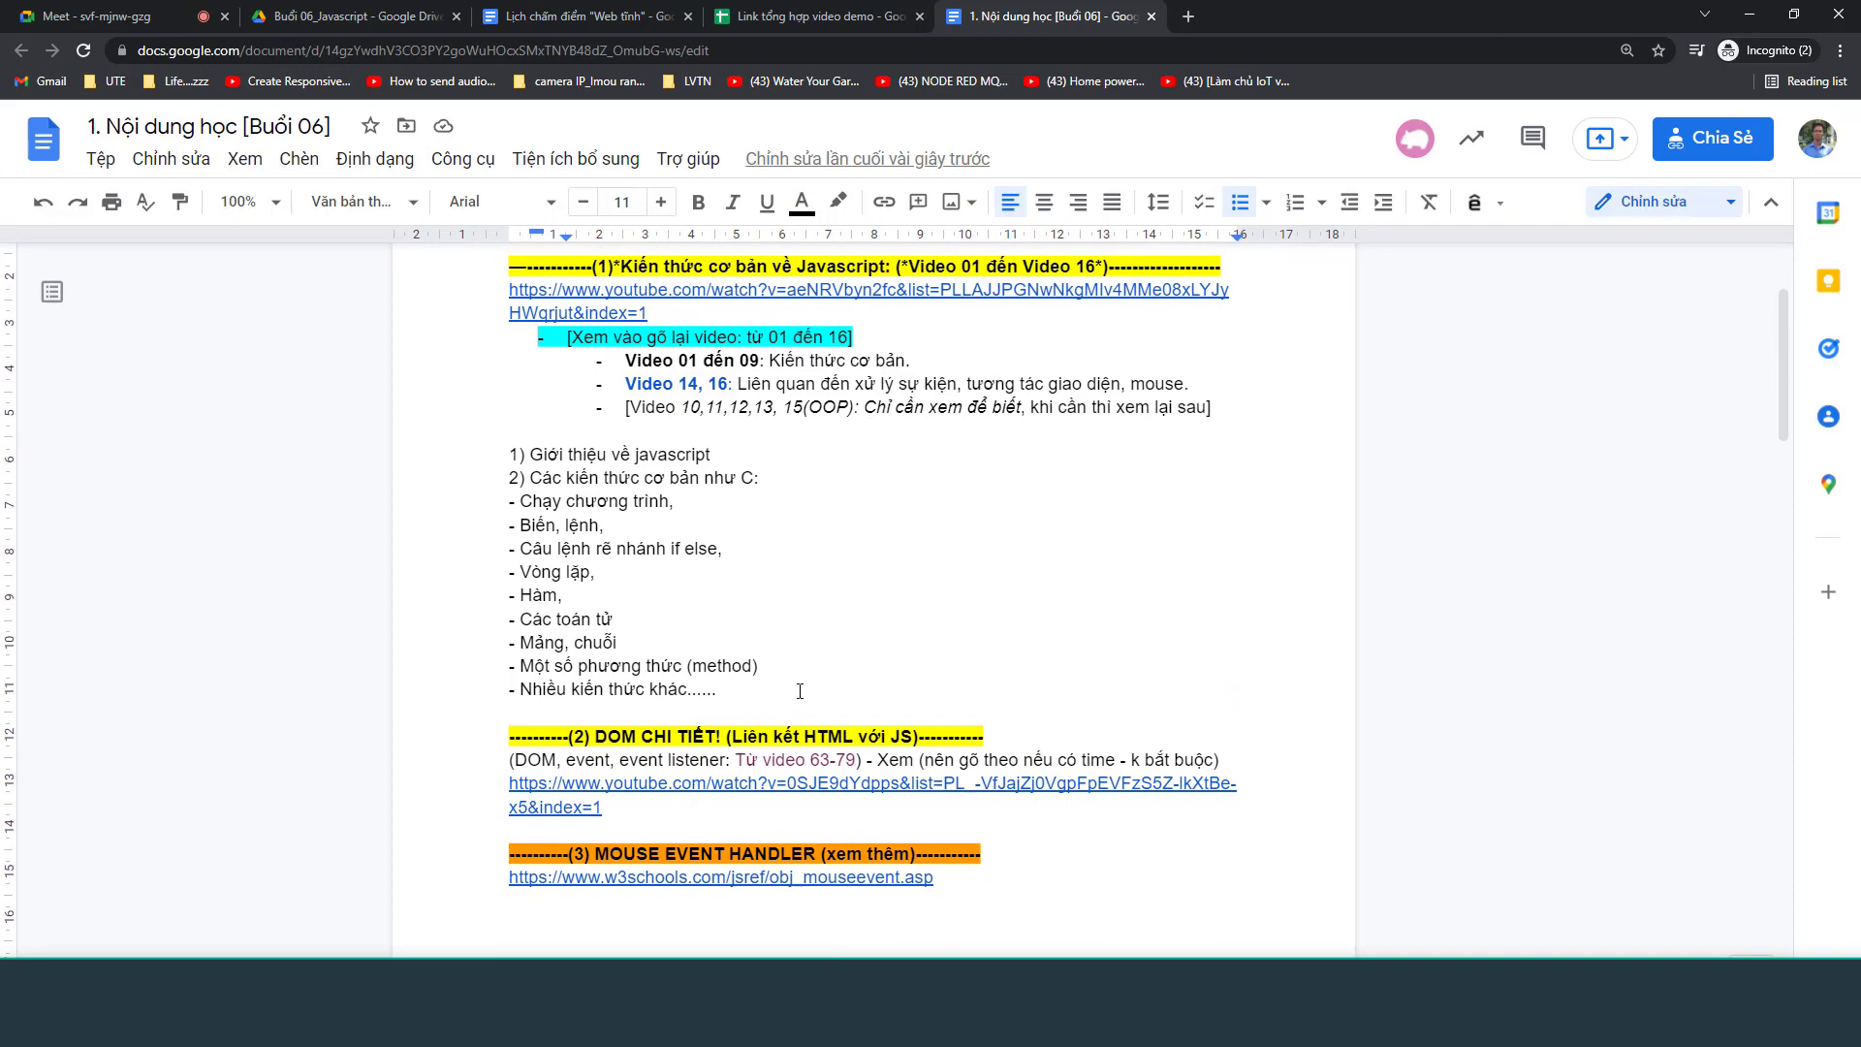
{"action": "key", "text": "ctrl+2"}
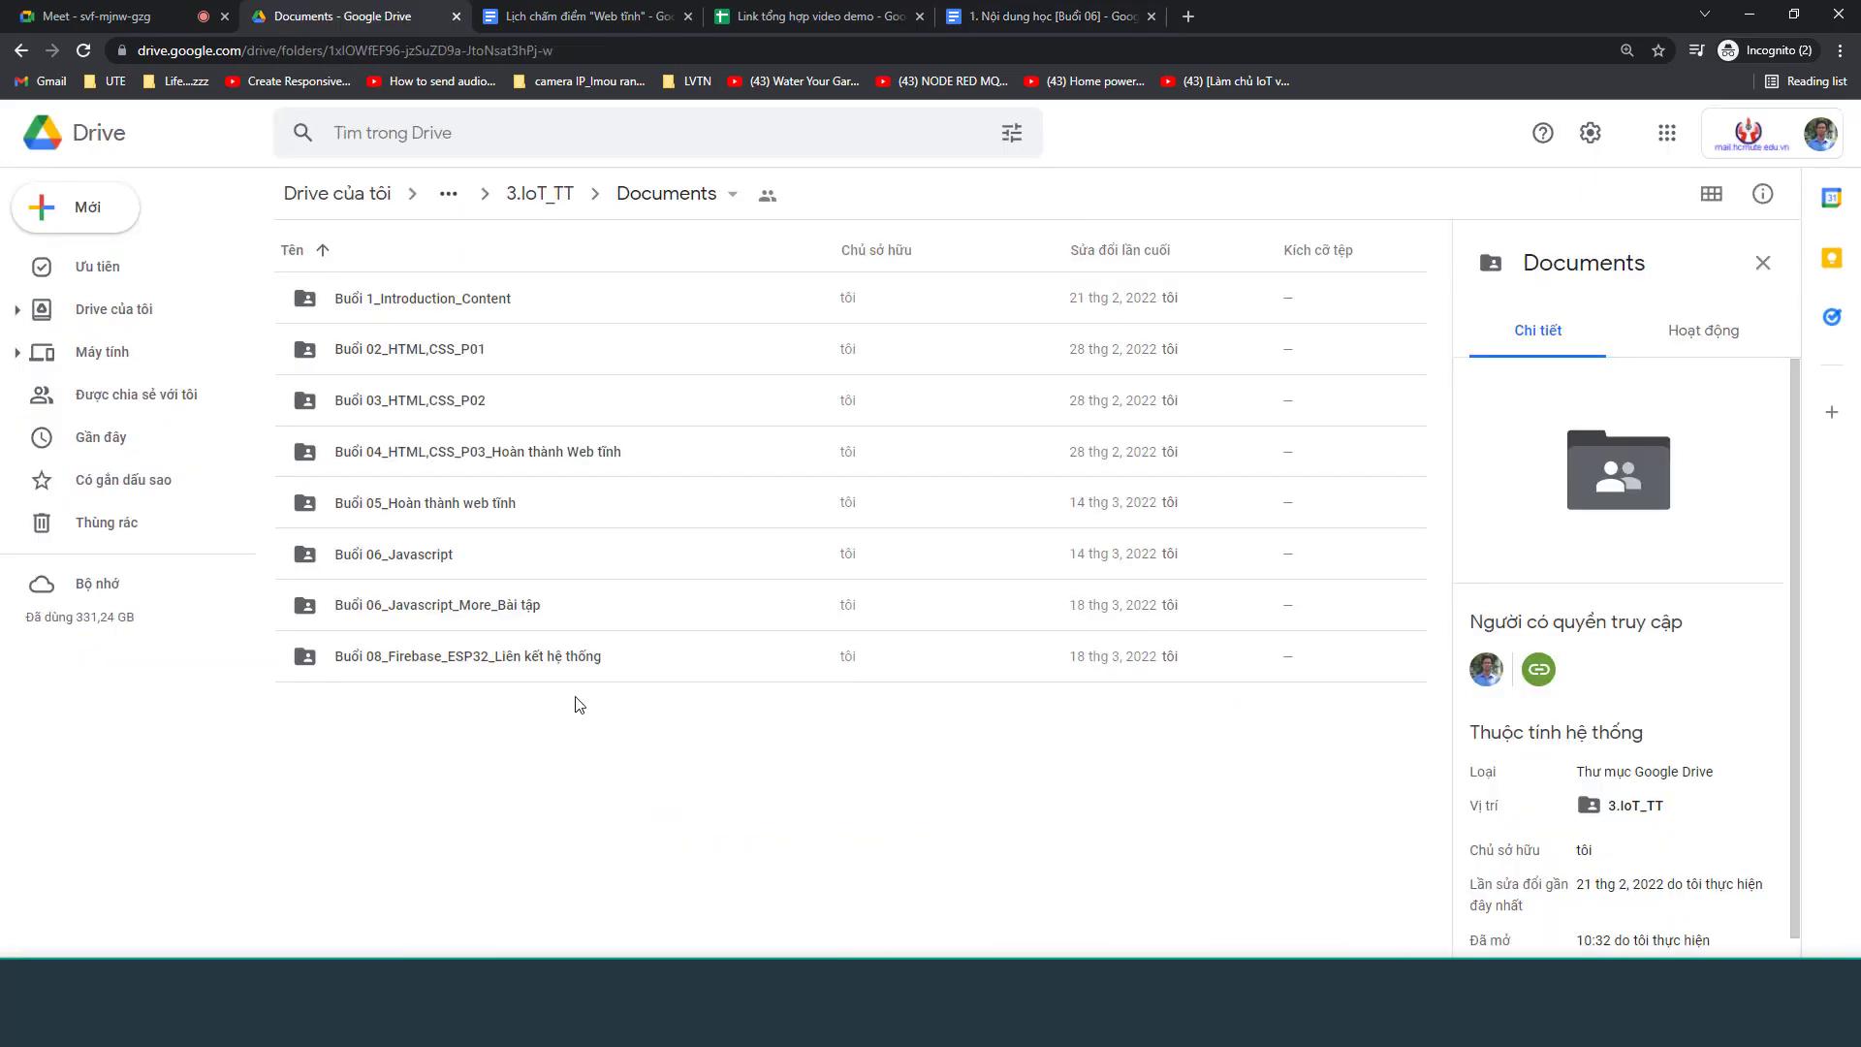
{"action": "left_click", "coordinate": [434, 667]}
{"action": "double_click", "coordinate": [423, 608]}
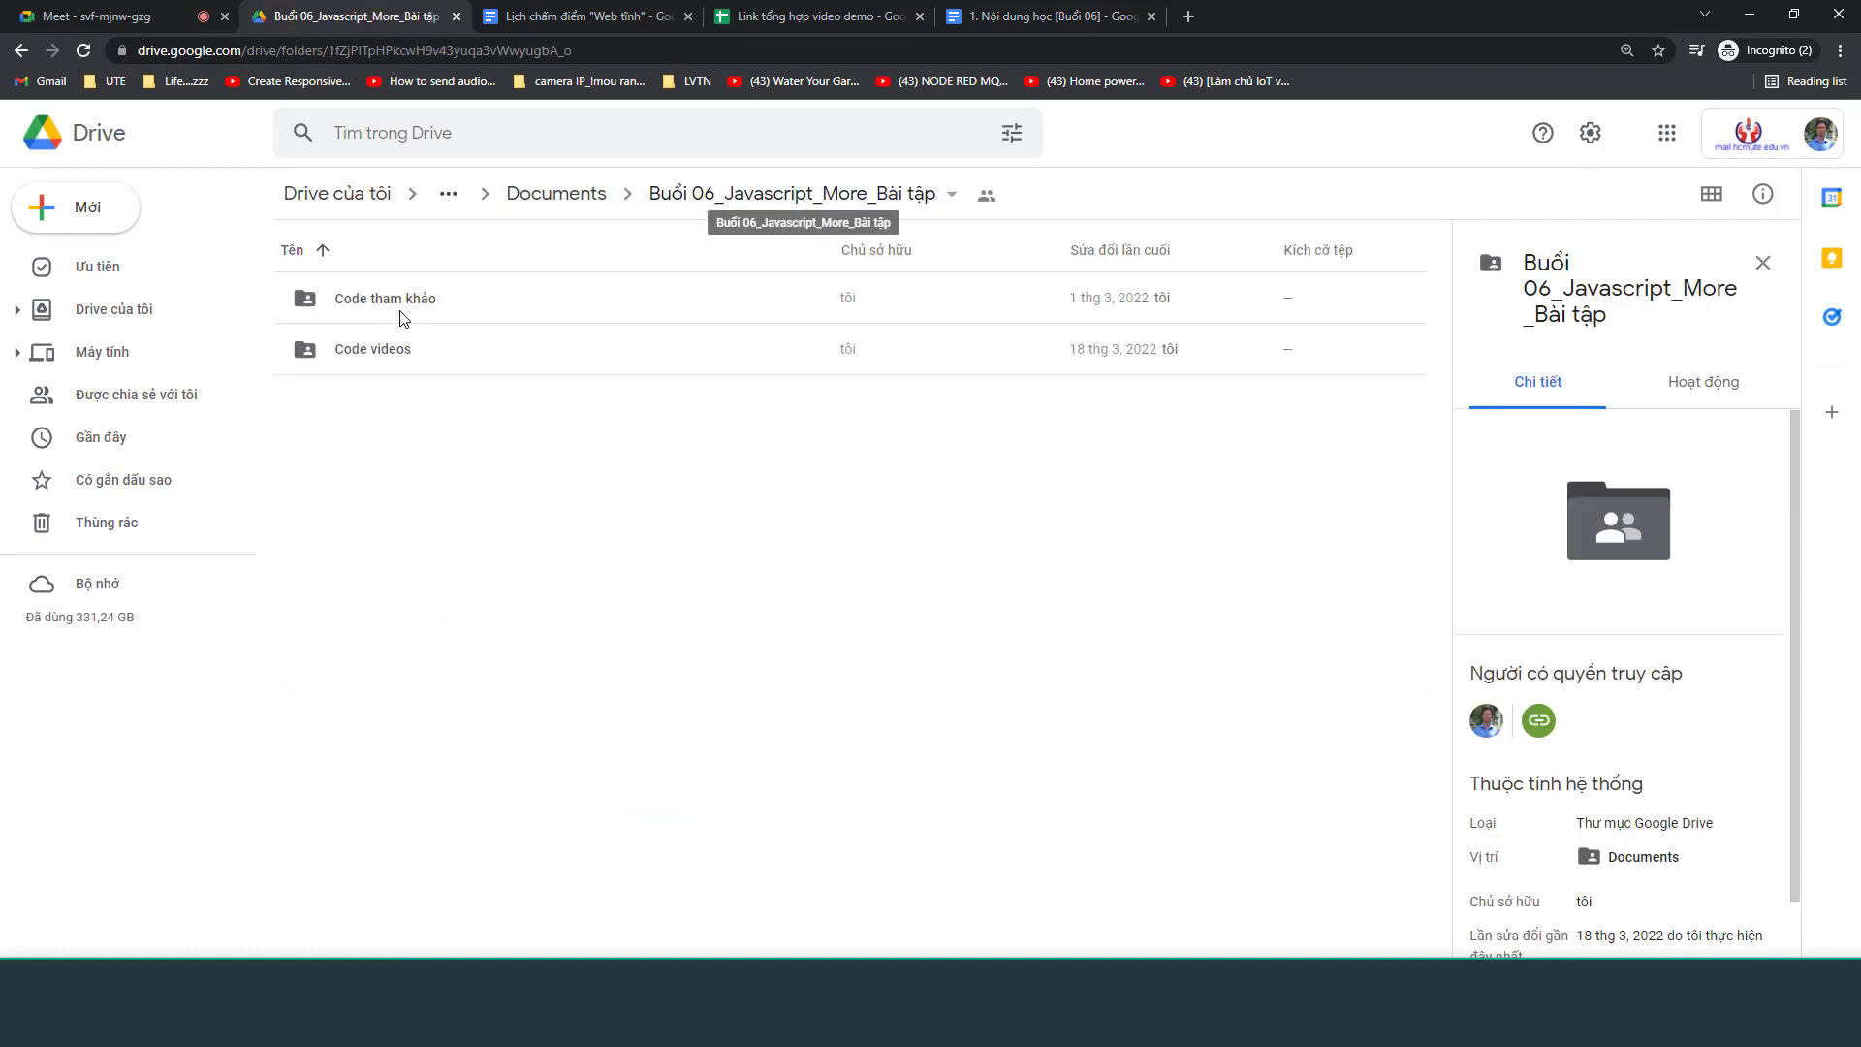
{"action": "left_click", "coordinate": [368, 359]}
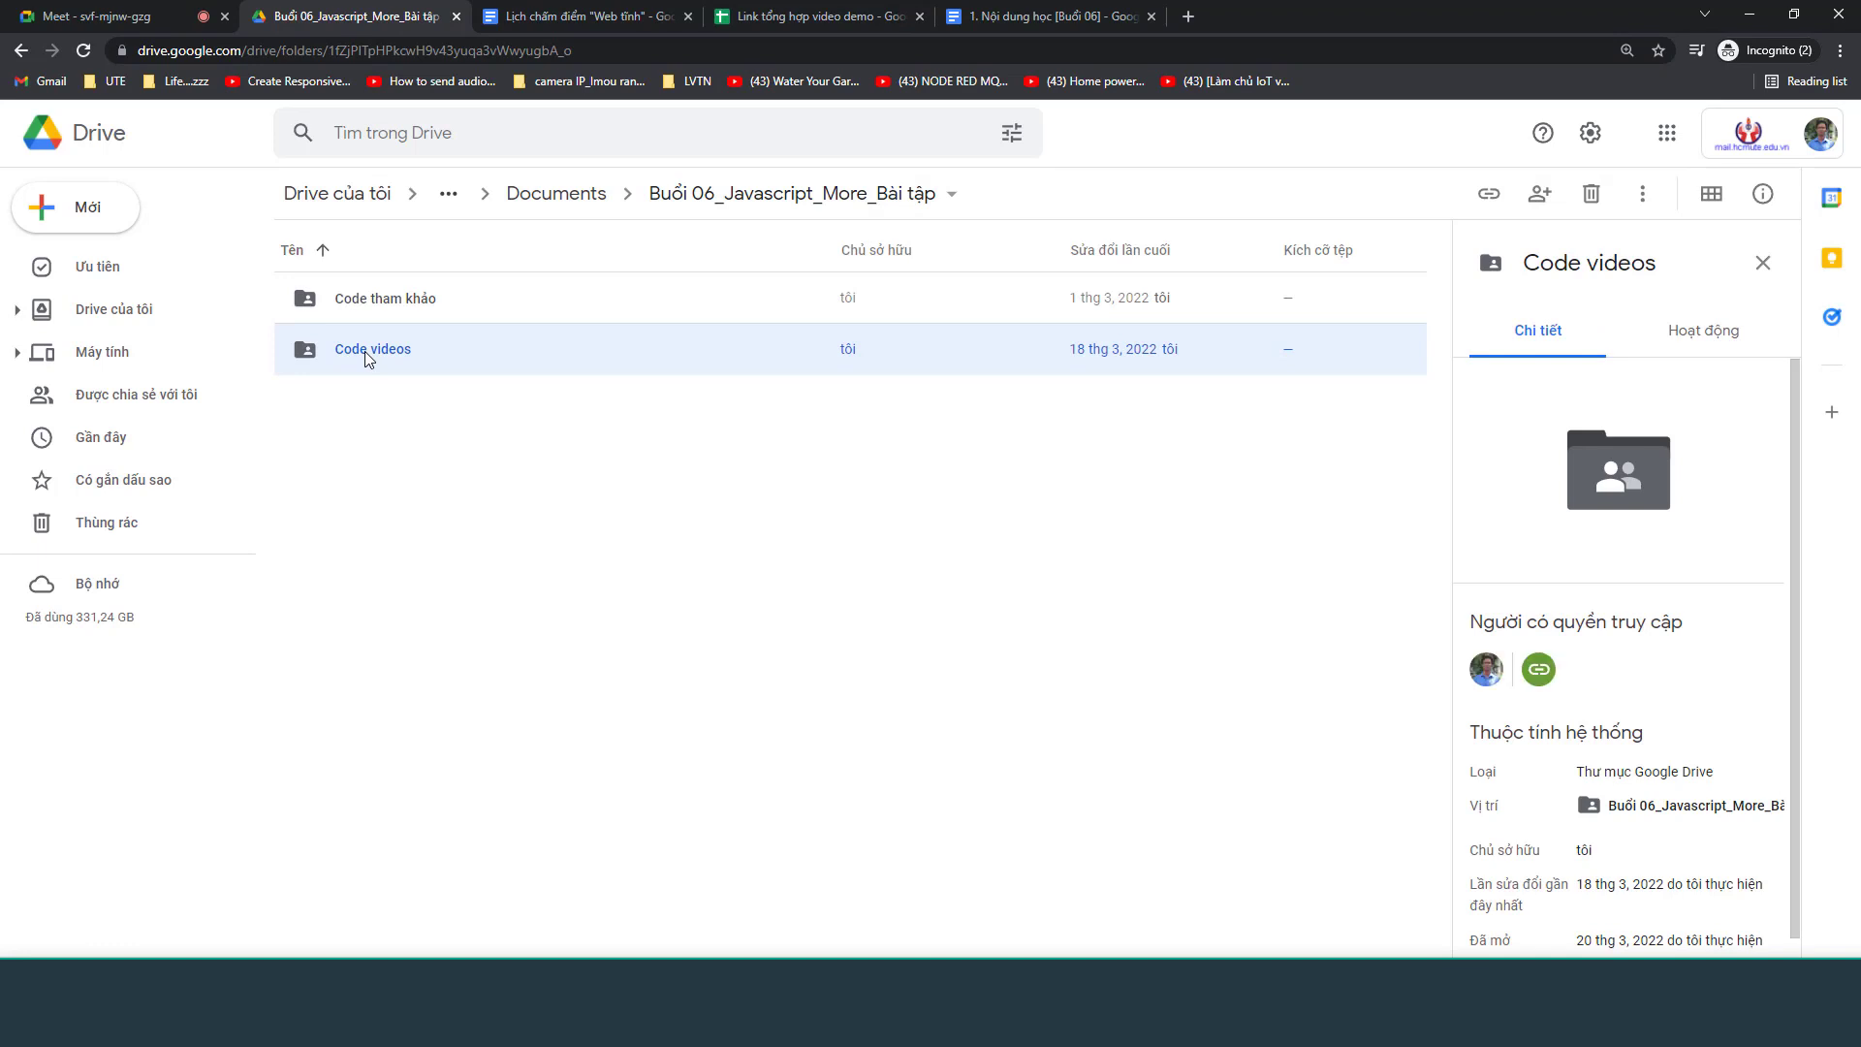
{"action": "double_click", "coordinate": [364, 352]}
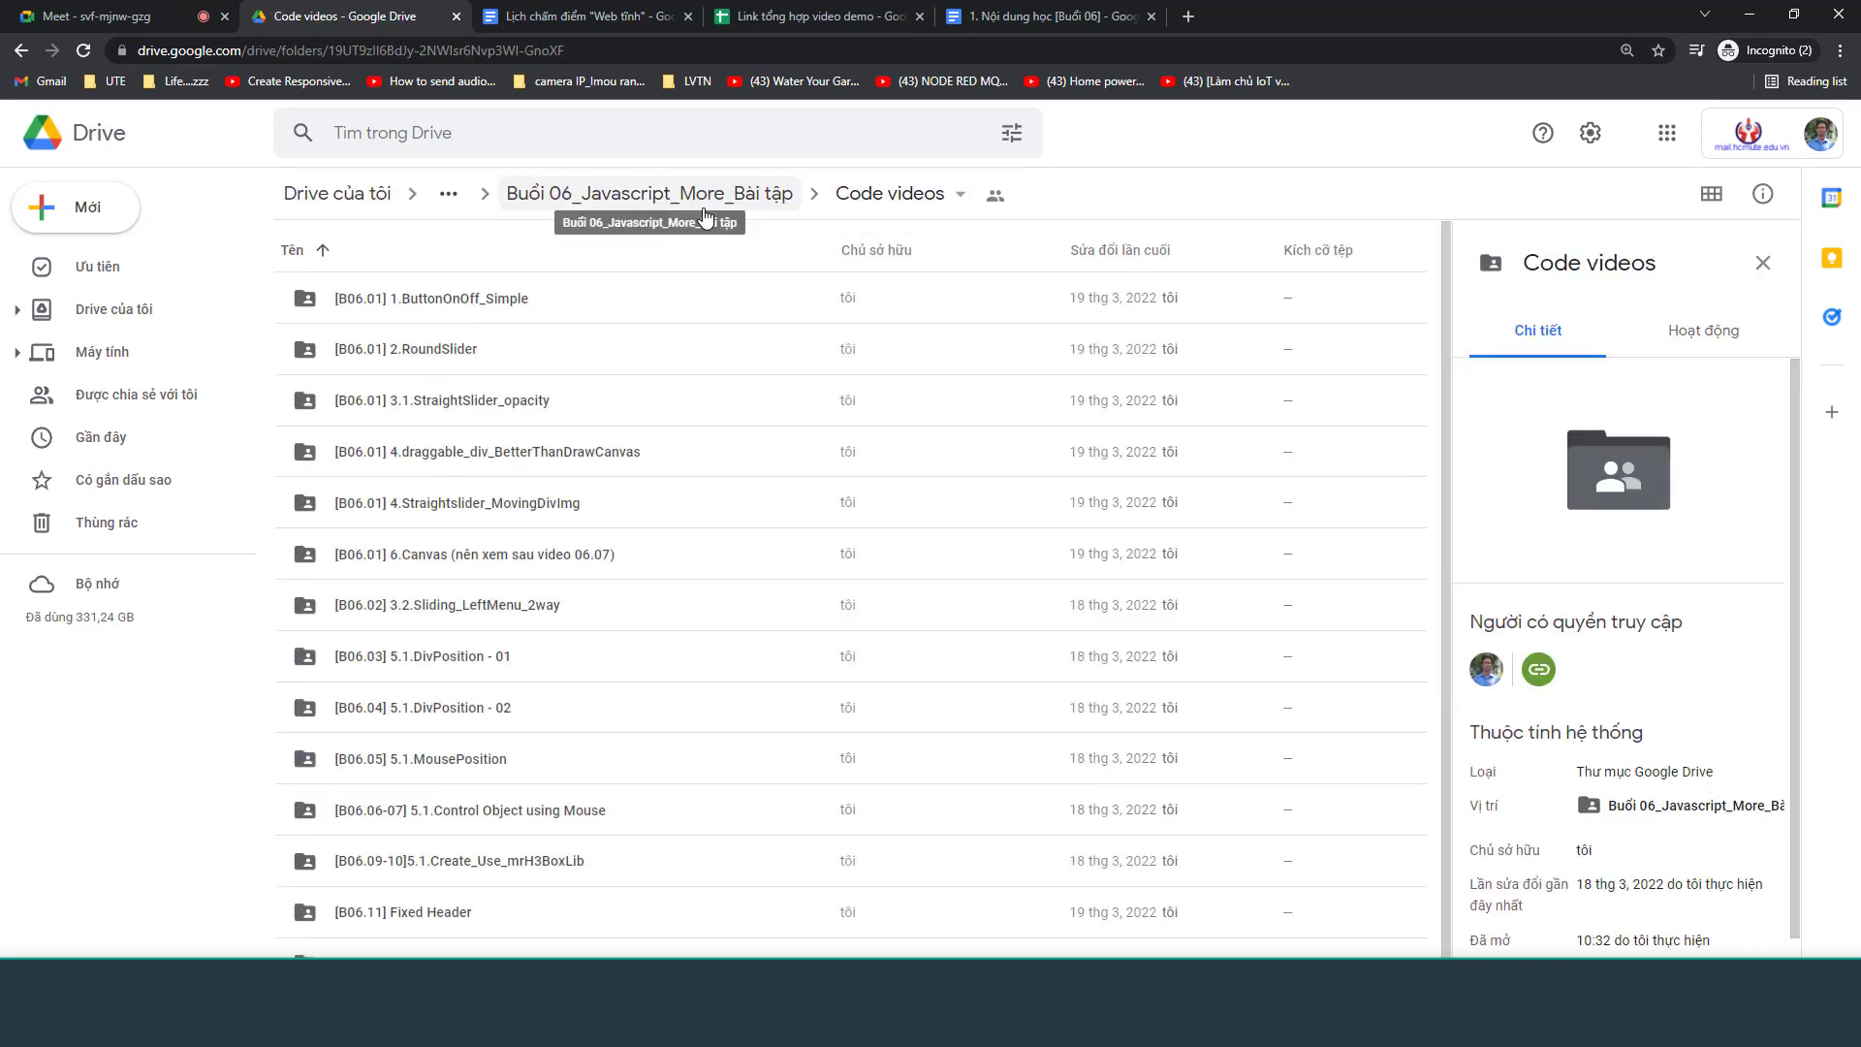
Look through the Code tham khảo folder of Buổi 06_Javascript_More_Bài tập and return to the Code videos folder
{"action": "left_click", "coordinate": [659, 194]}
{"action": "double_click", "coordinate": [416, 304]}
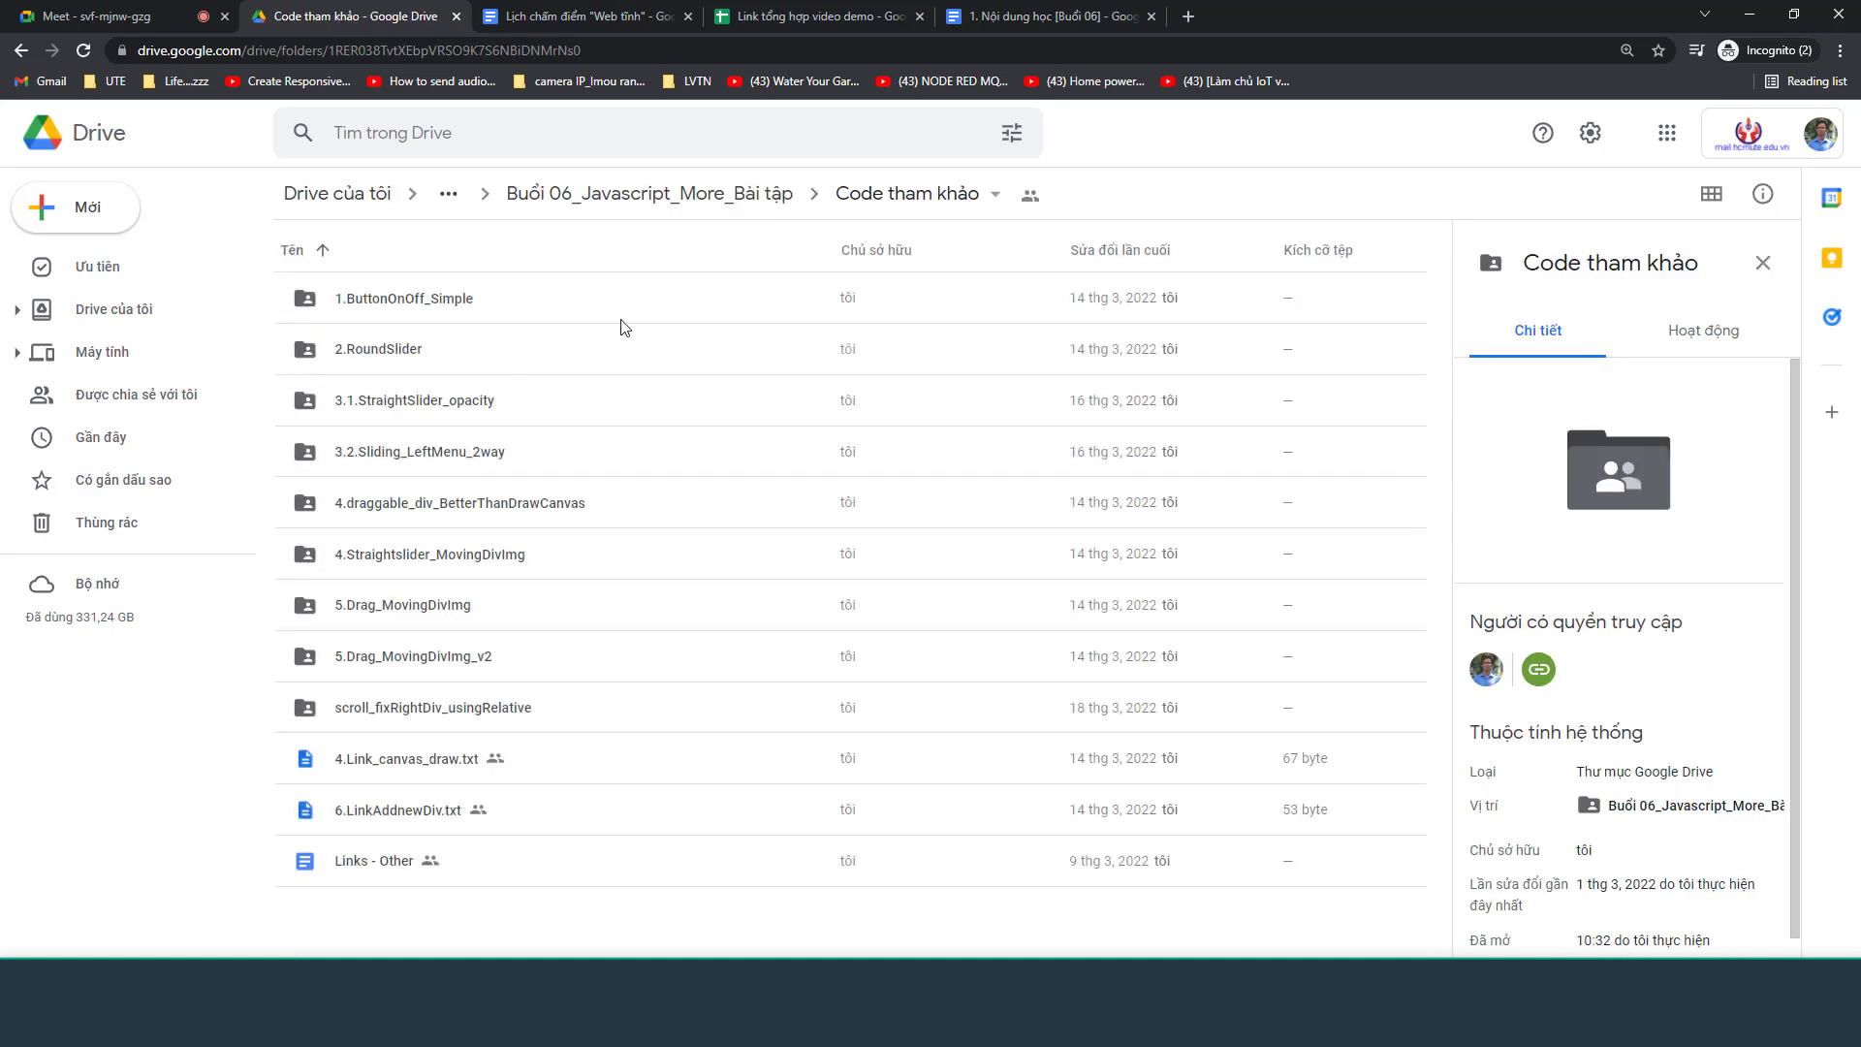
{"action": "left_click", "coordinate": [669, 198]}
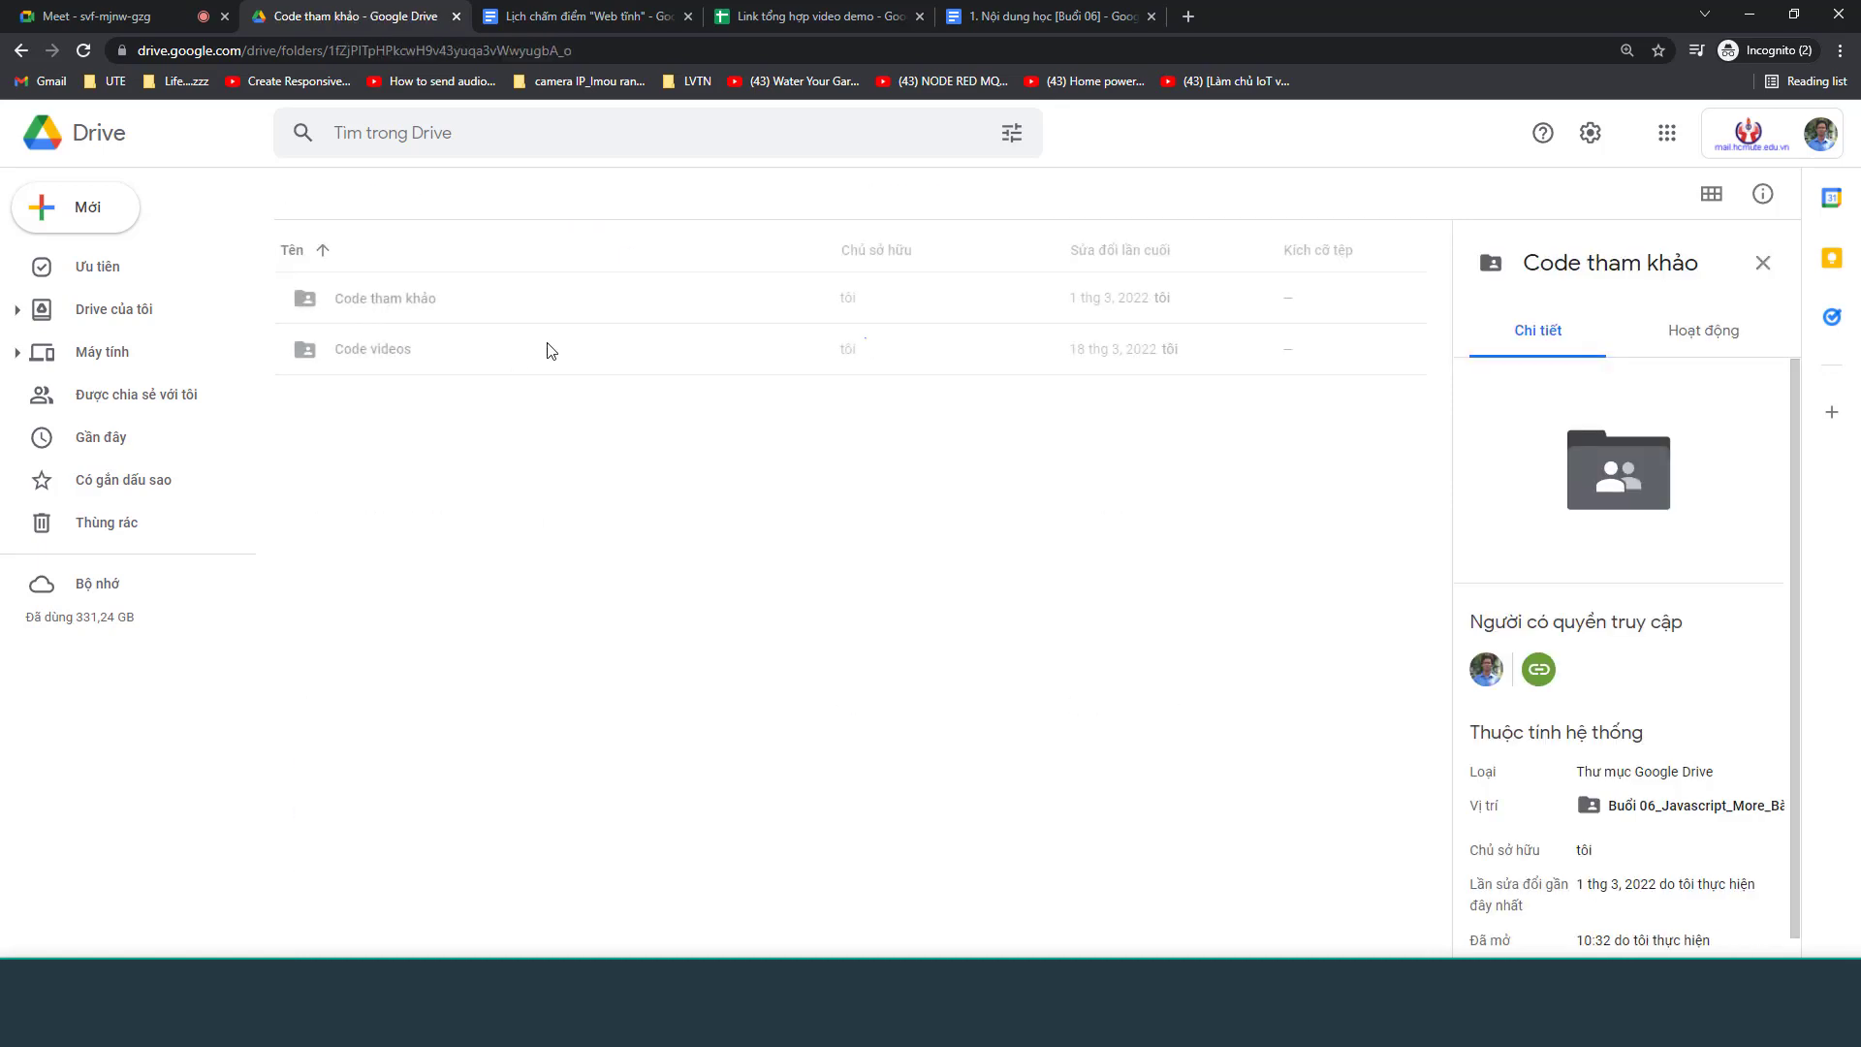
{"action": "left_click", "coordinate": [367, 350]}
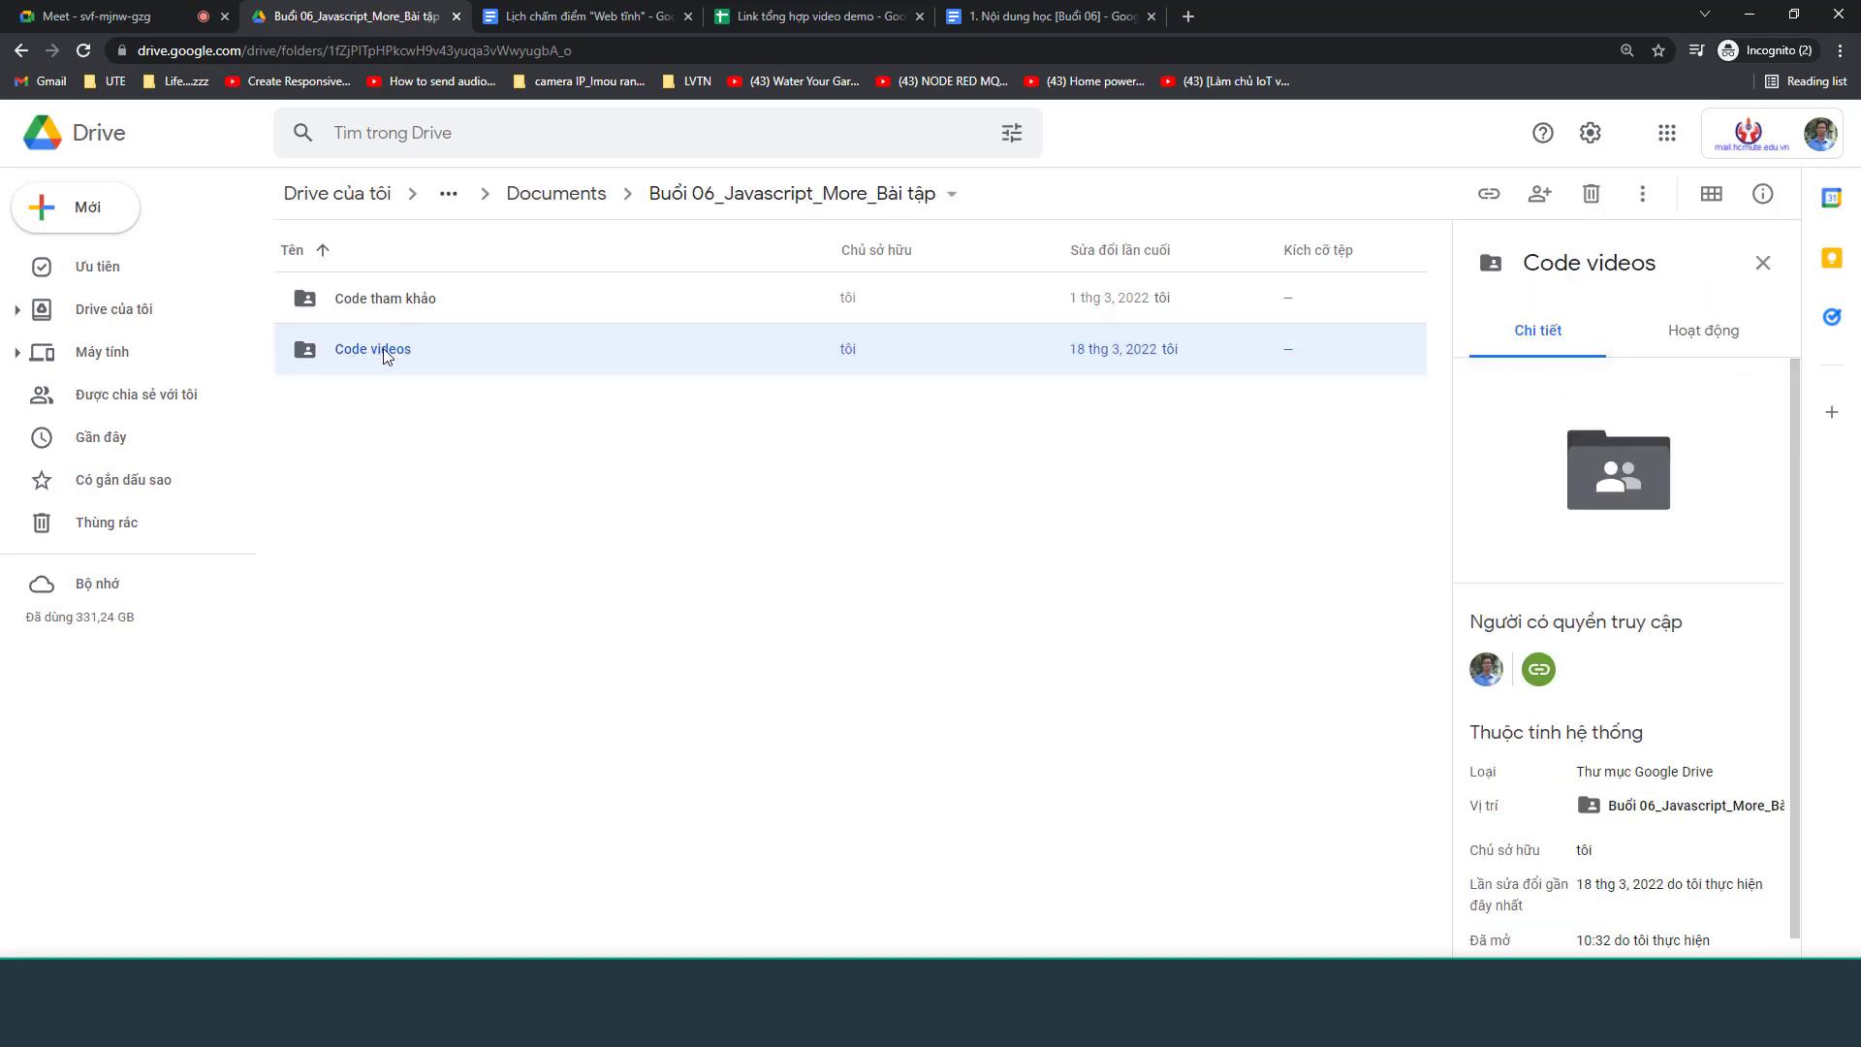
{"action": "double_click", "coordinate": [380, 347]}
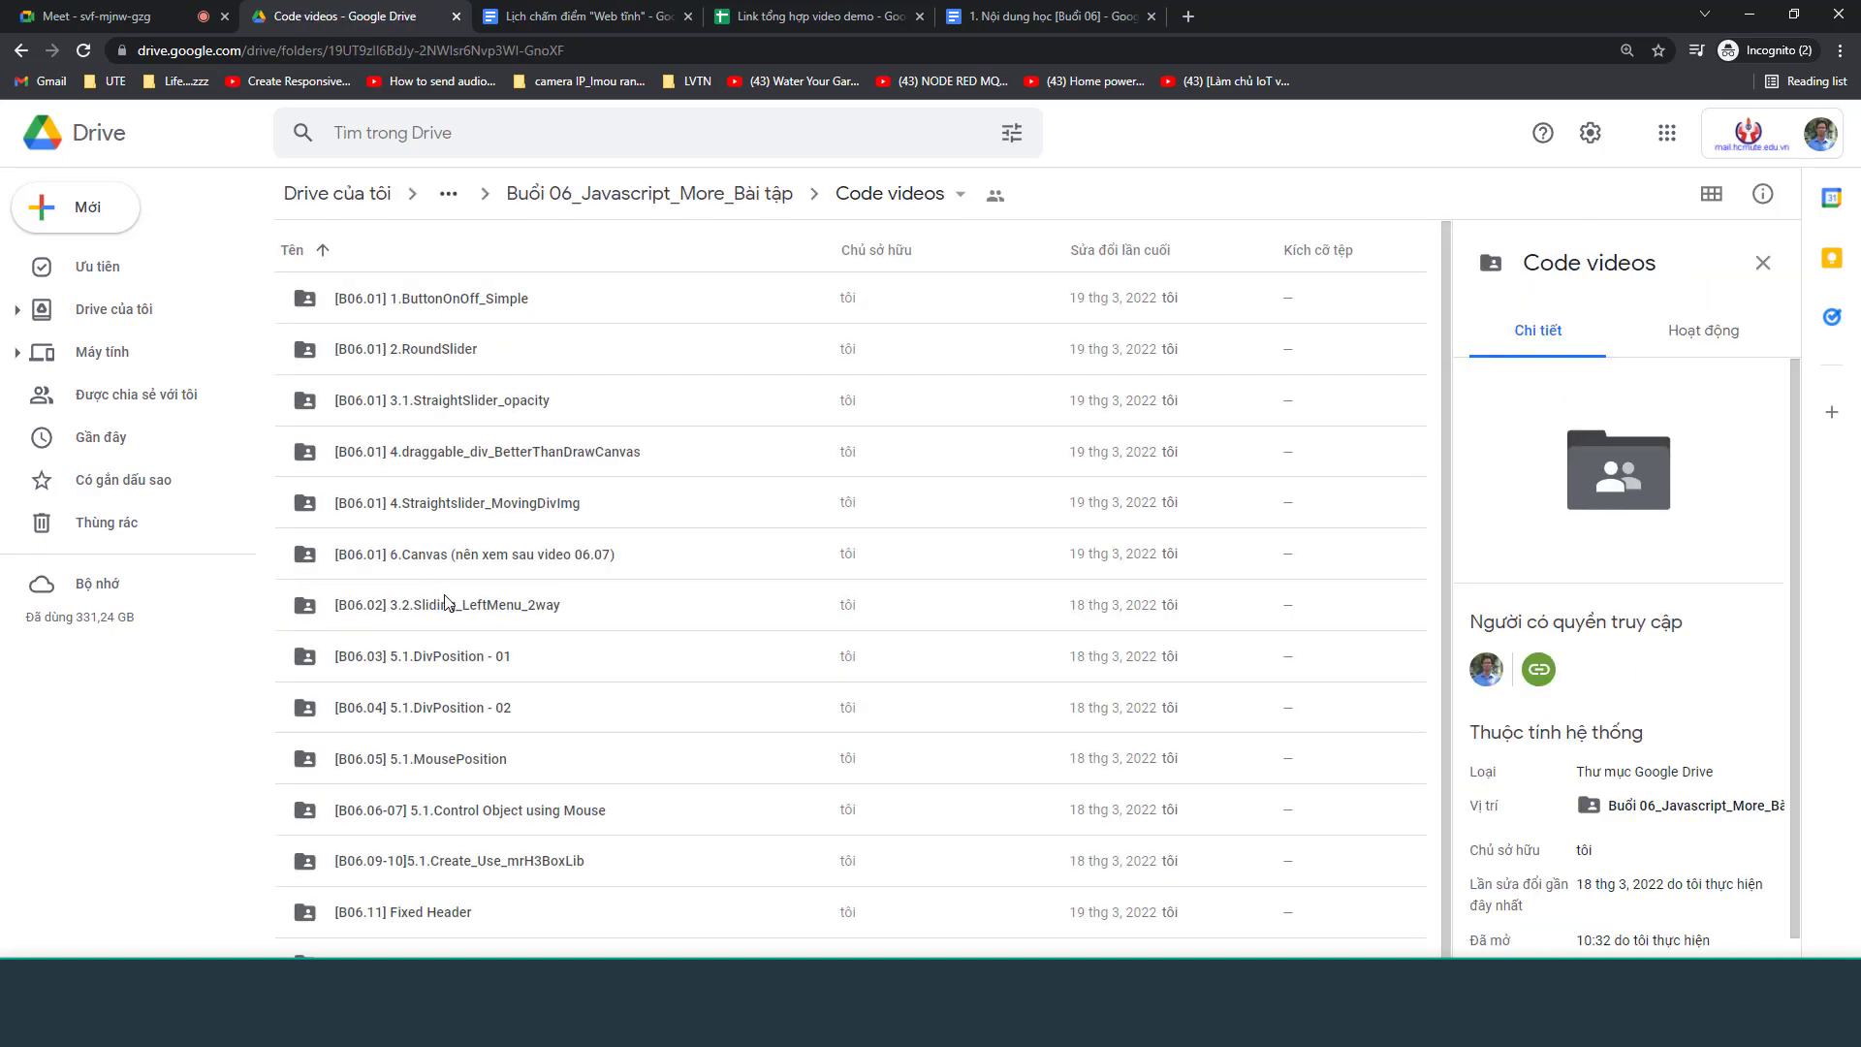
Review the contents of the "[B06.01] 6.Canvas (nên xem sau video 06.07)" folder and return to the Code videos list
{"action": "left_click", "coordinate": [429, 560]}
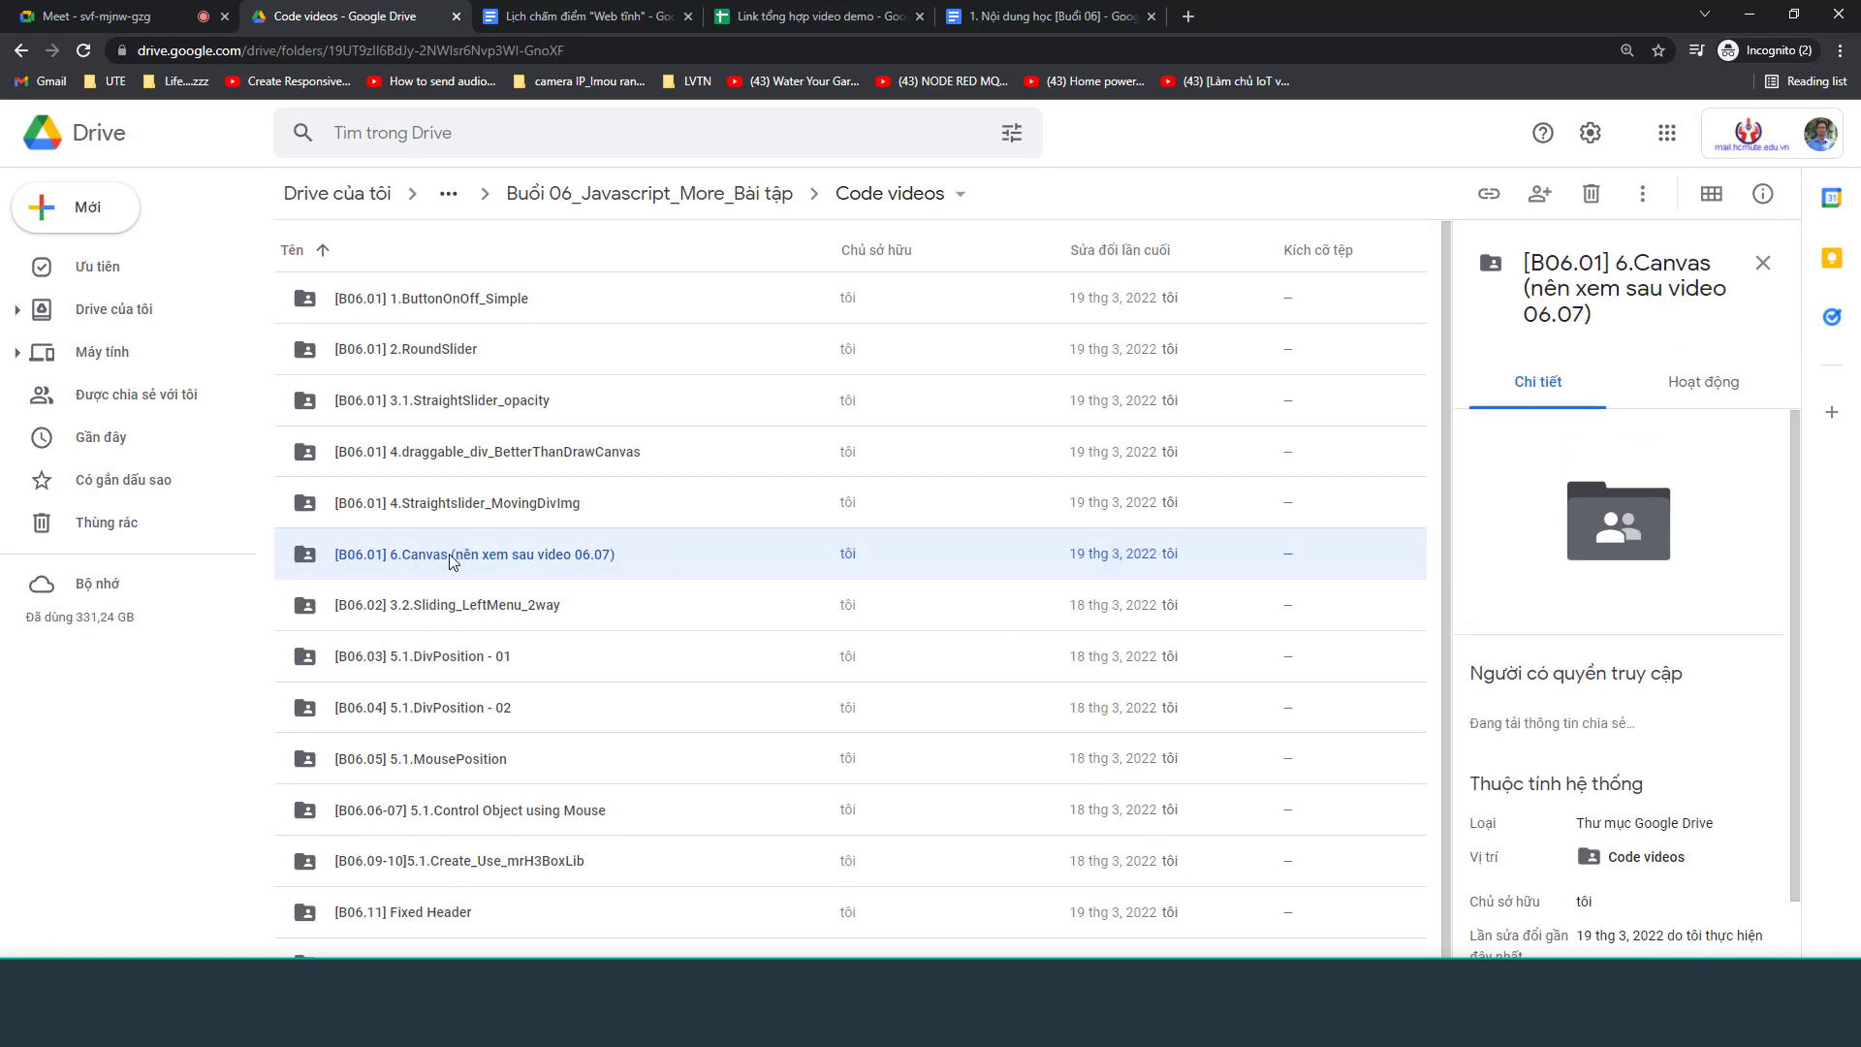
{"action": "double_click", "coordinate": [451, 562]}
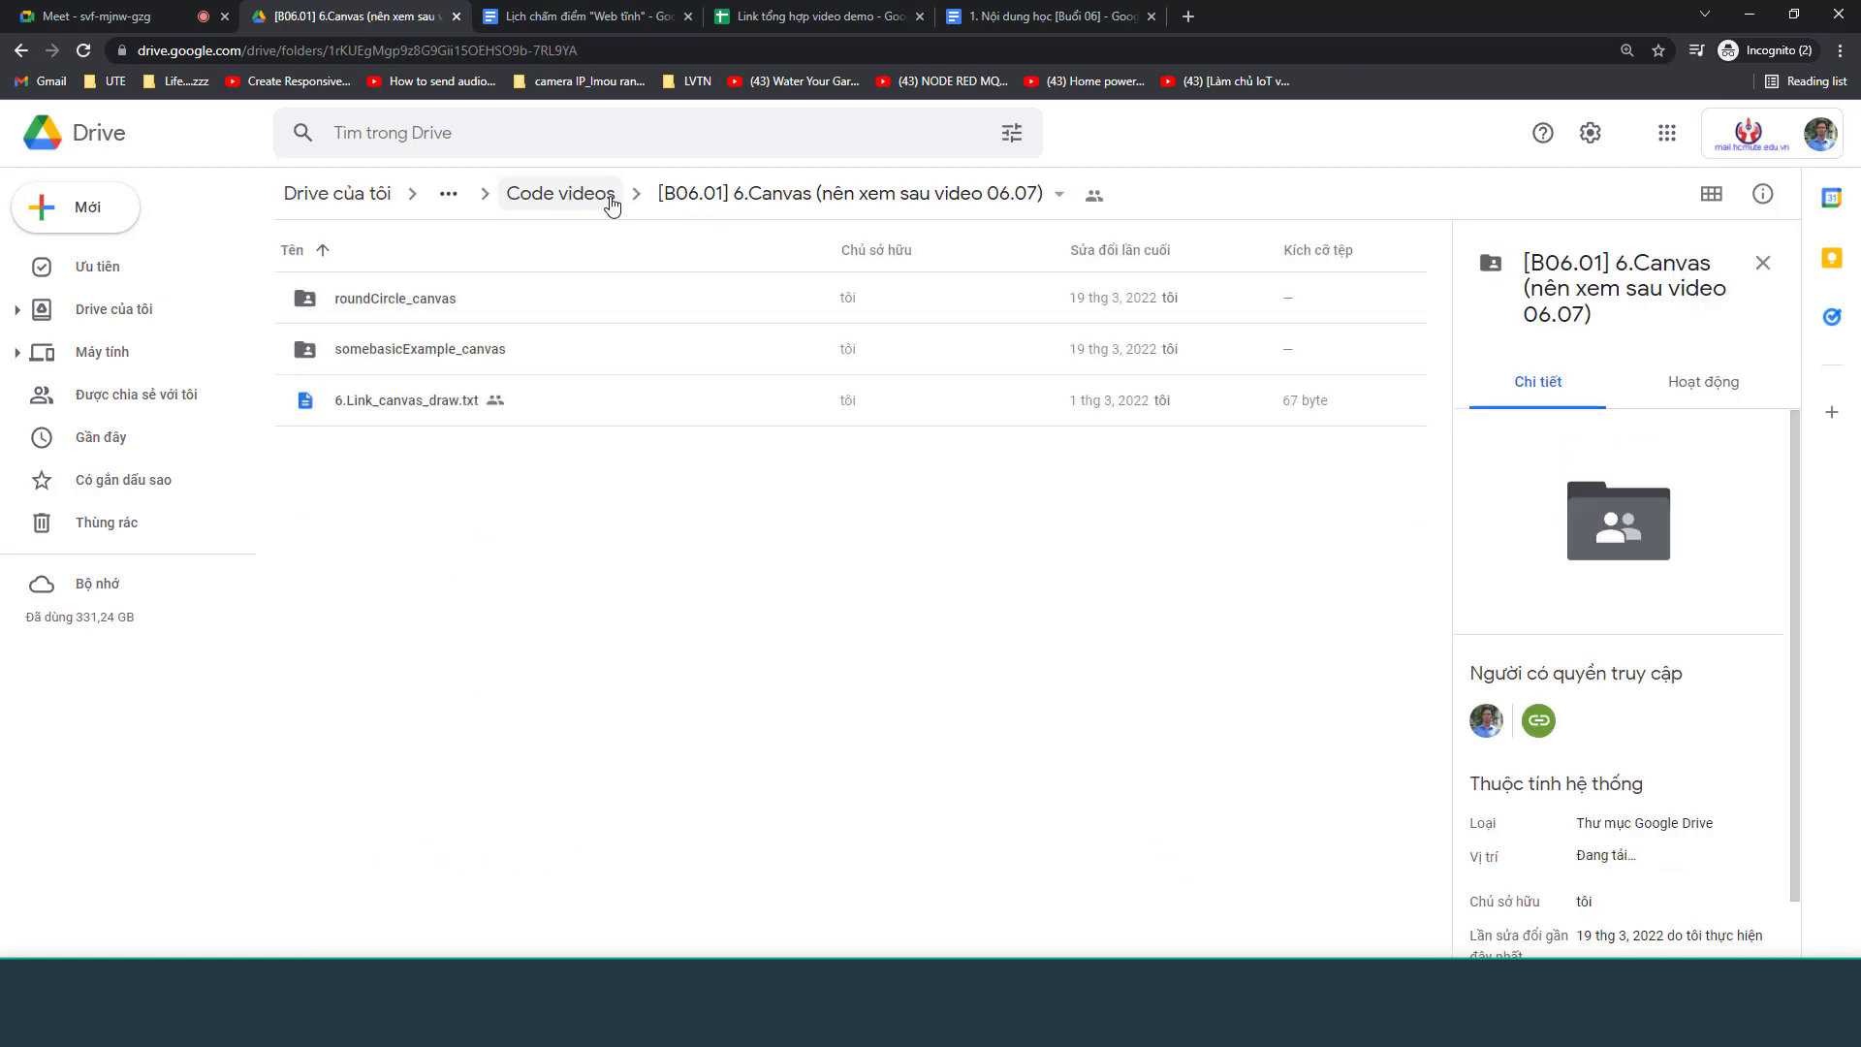
{"action": "left_click", "coordinate": [398, 307]}
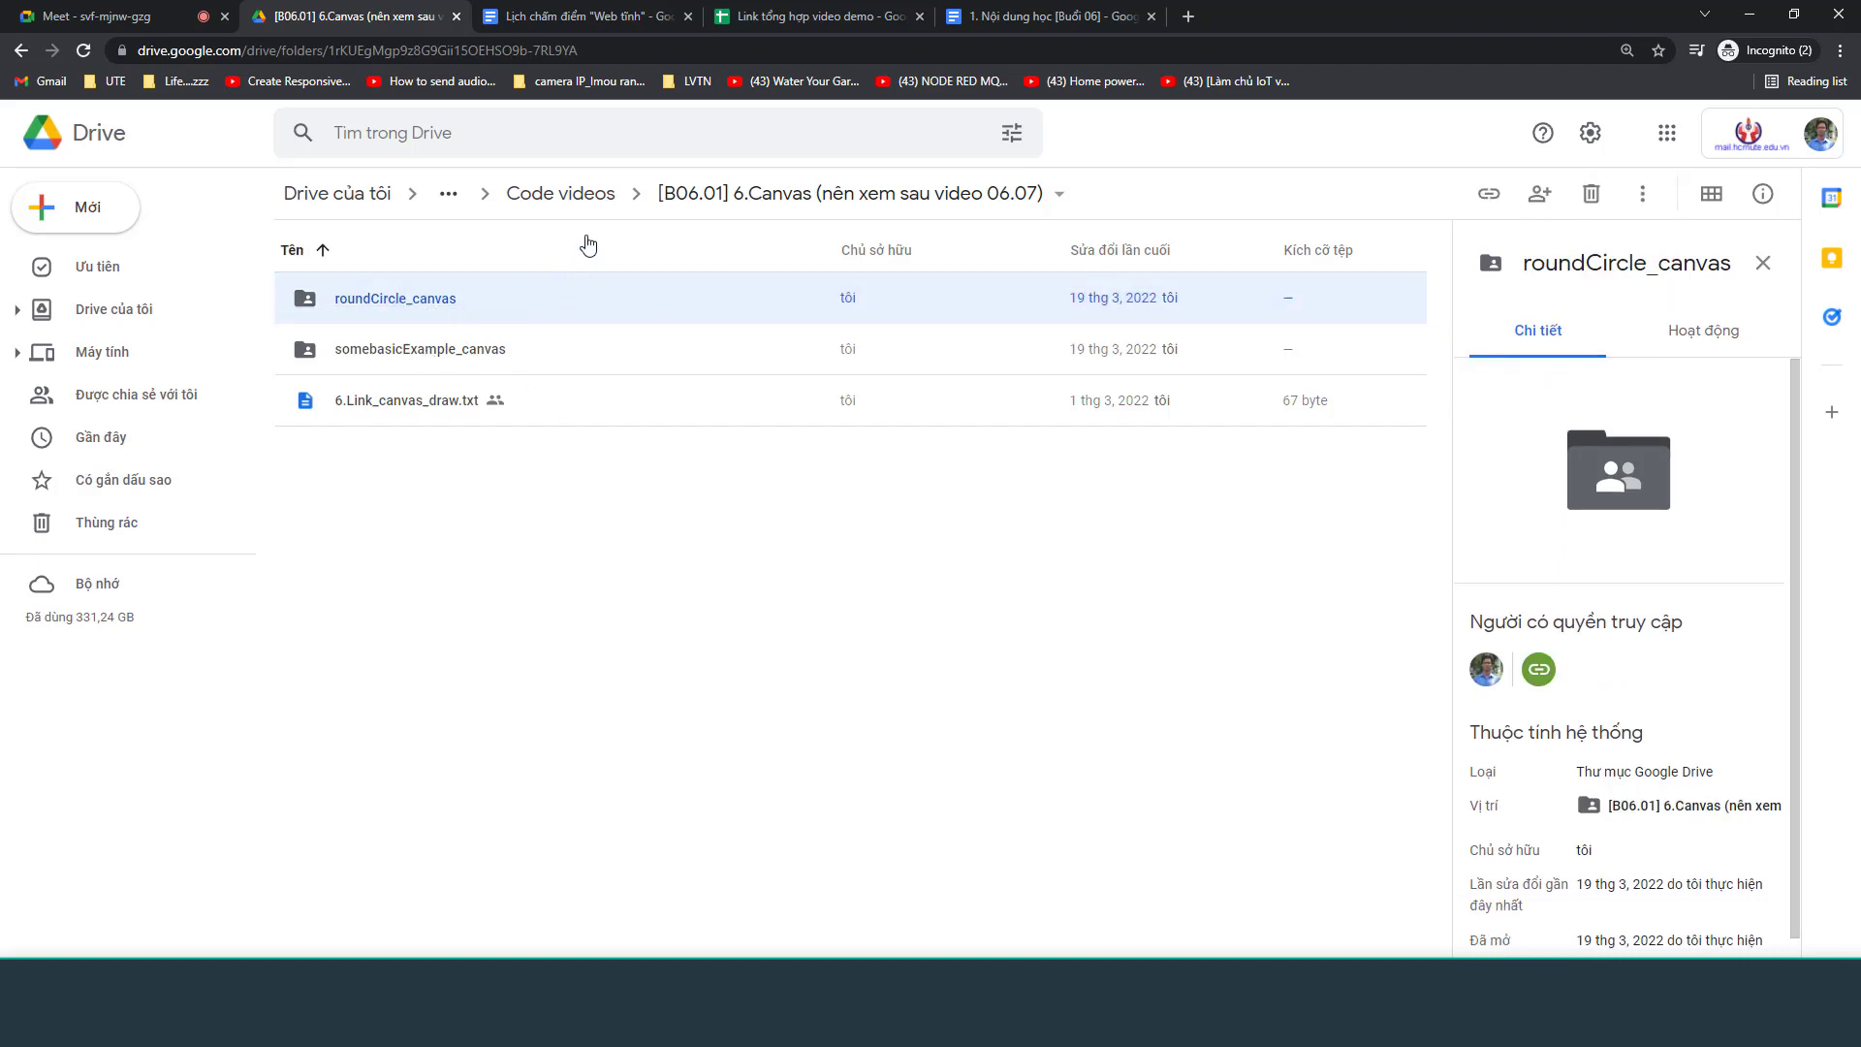
{"action": "left_click", "coordinate": [560, 193]}
{"action": "scroll", "coordinate": [496, 853], "scroll_direction": "down", "scroll_amount": 1}
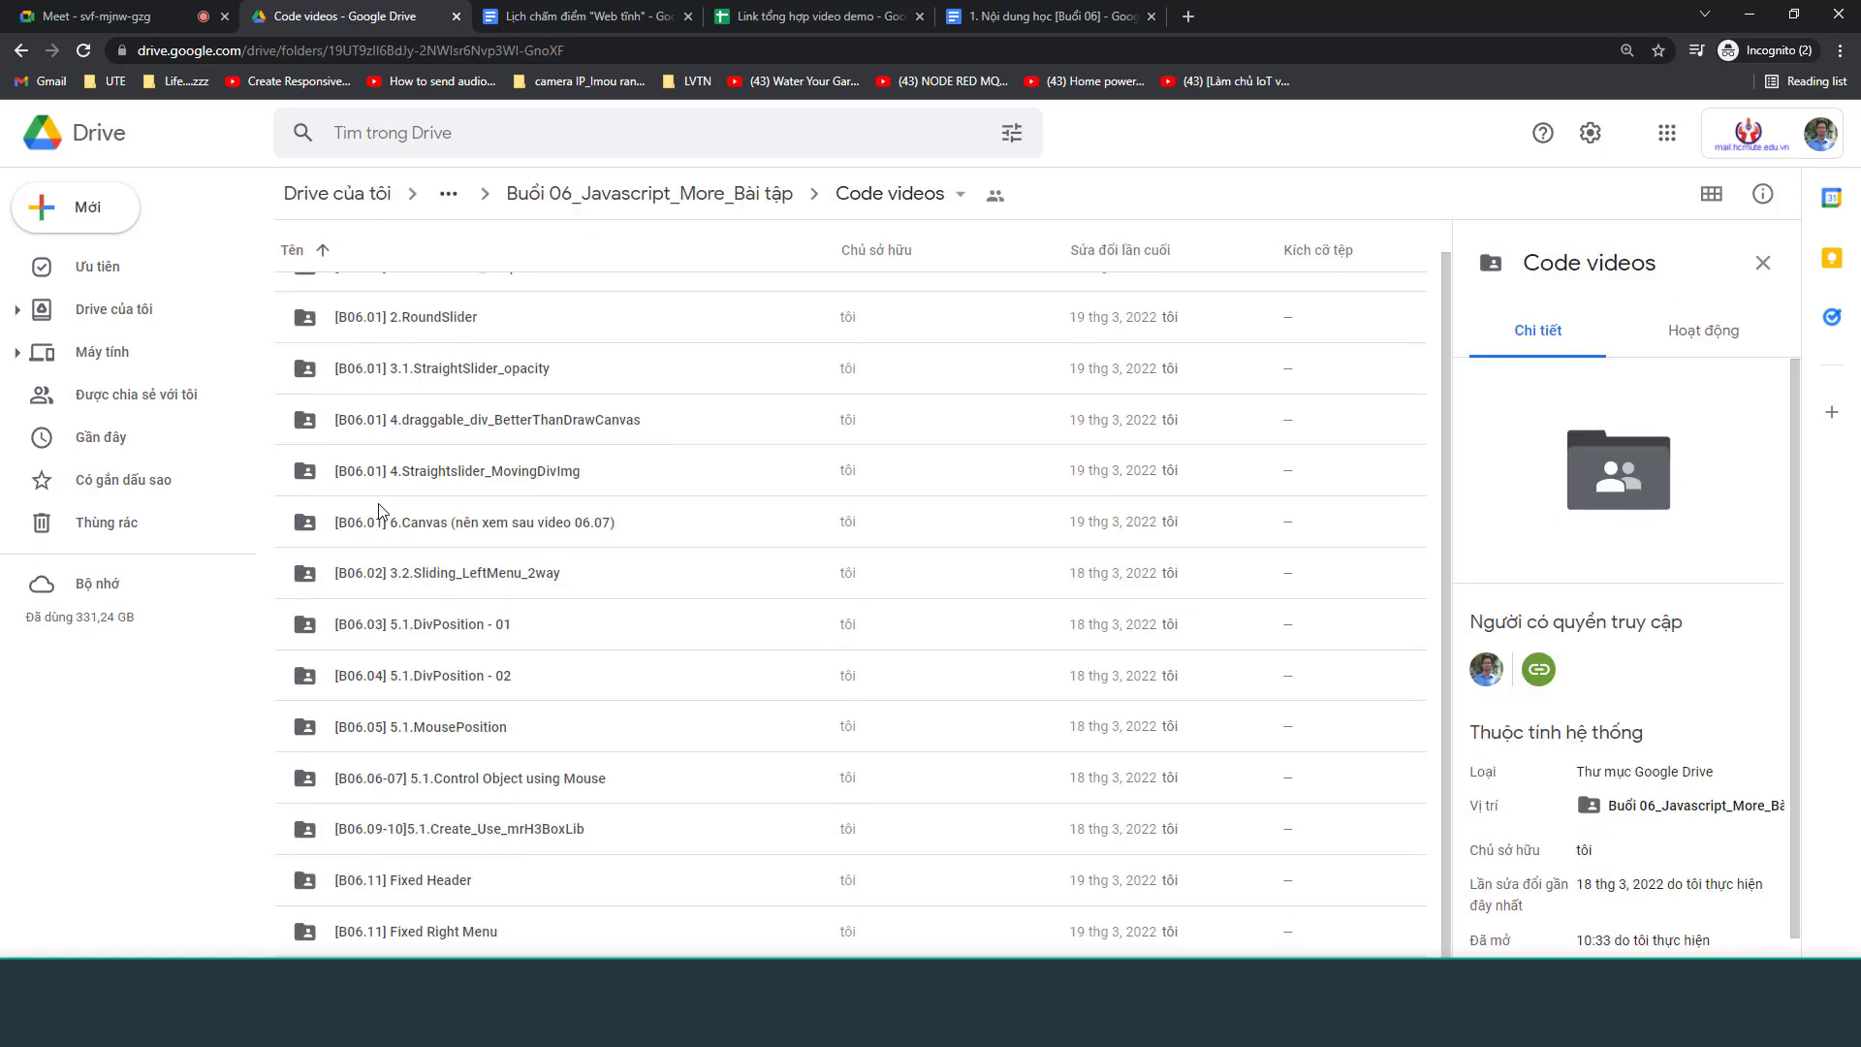
Create a folder named "Code Hoàn thiện - Hay" inside Buổi 06_Javascript_More_Bài tập
{"action": "left_click", "coordinate": [60, 206]}
{"action": "left_click", "coordinate": [640, 181]}
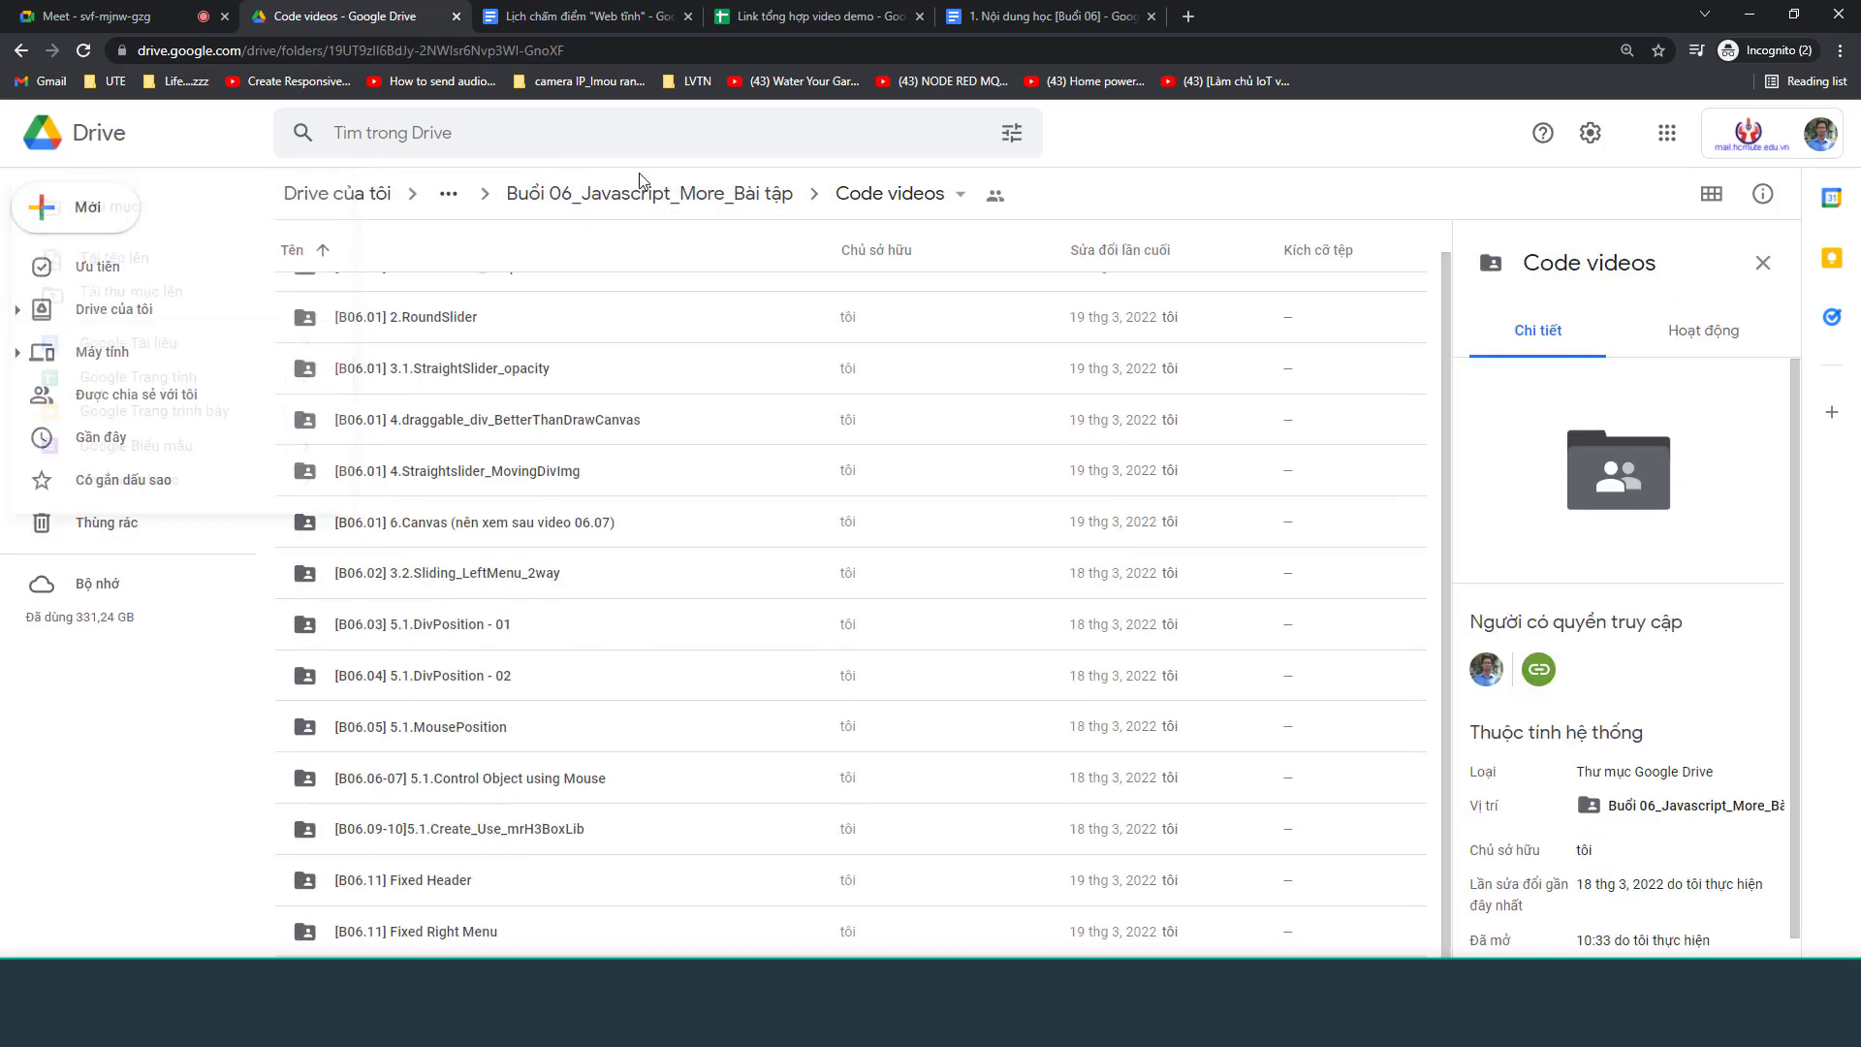
{"action": "left_click", "coordinate": [638, 190]}
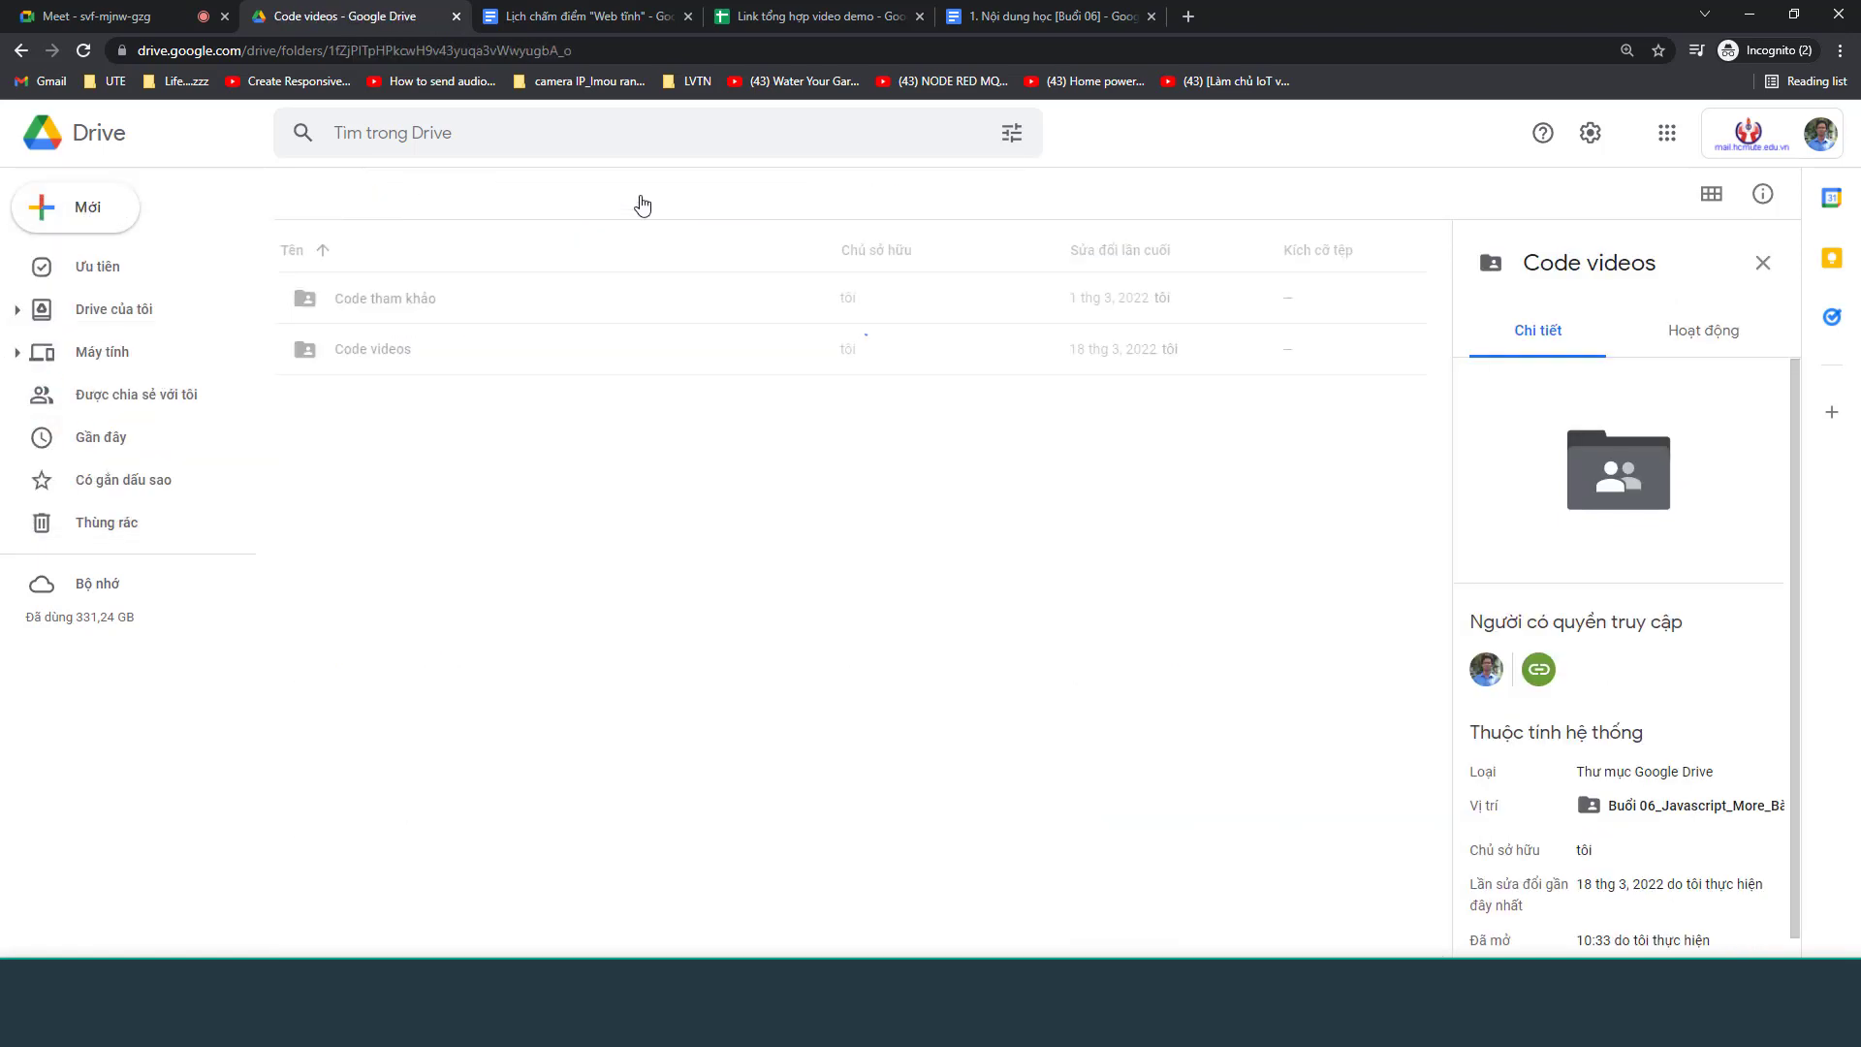
{"action": "right_click", "coordinate": [455, 463]}
{"action": "left_click", "coordinate": [538, 496]}
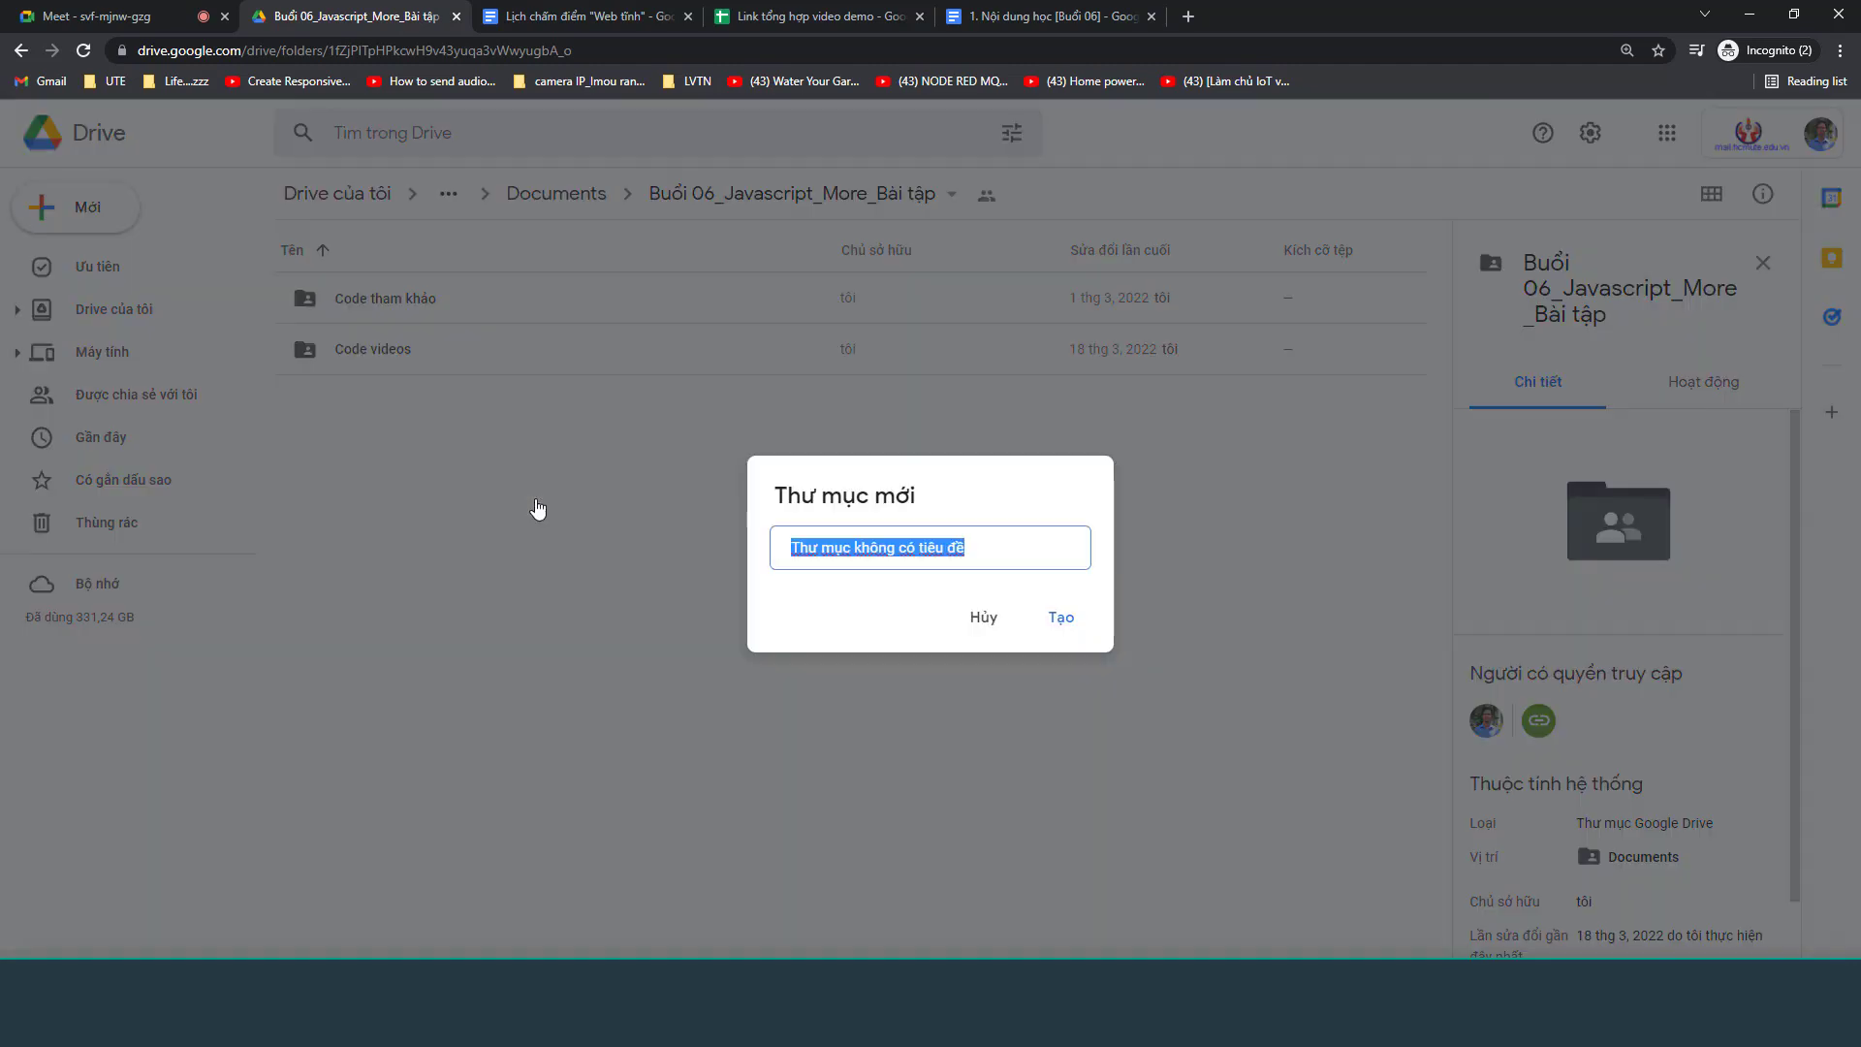
{"action": "type", "text": "C"}
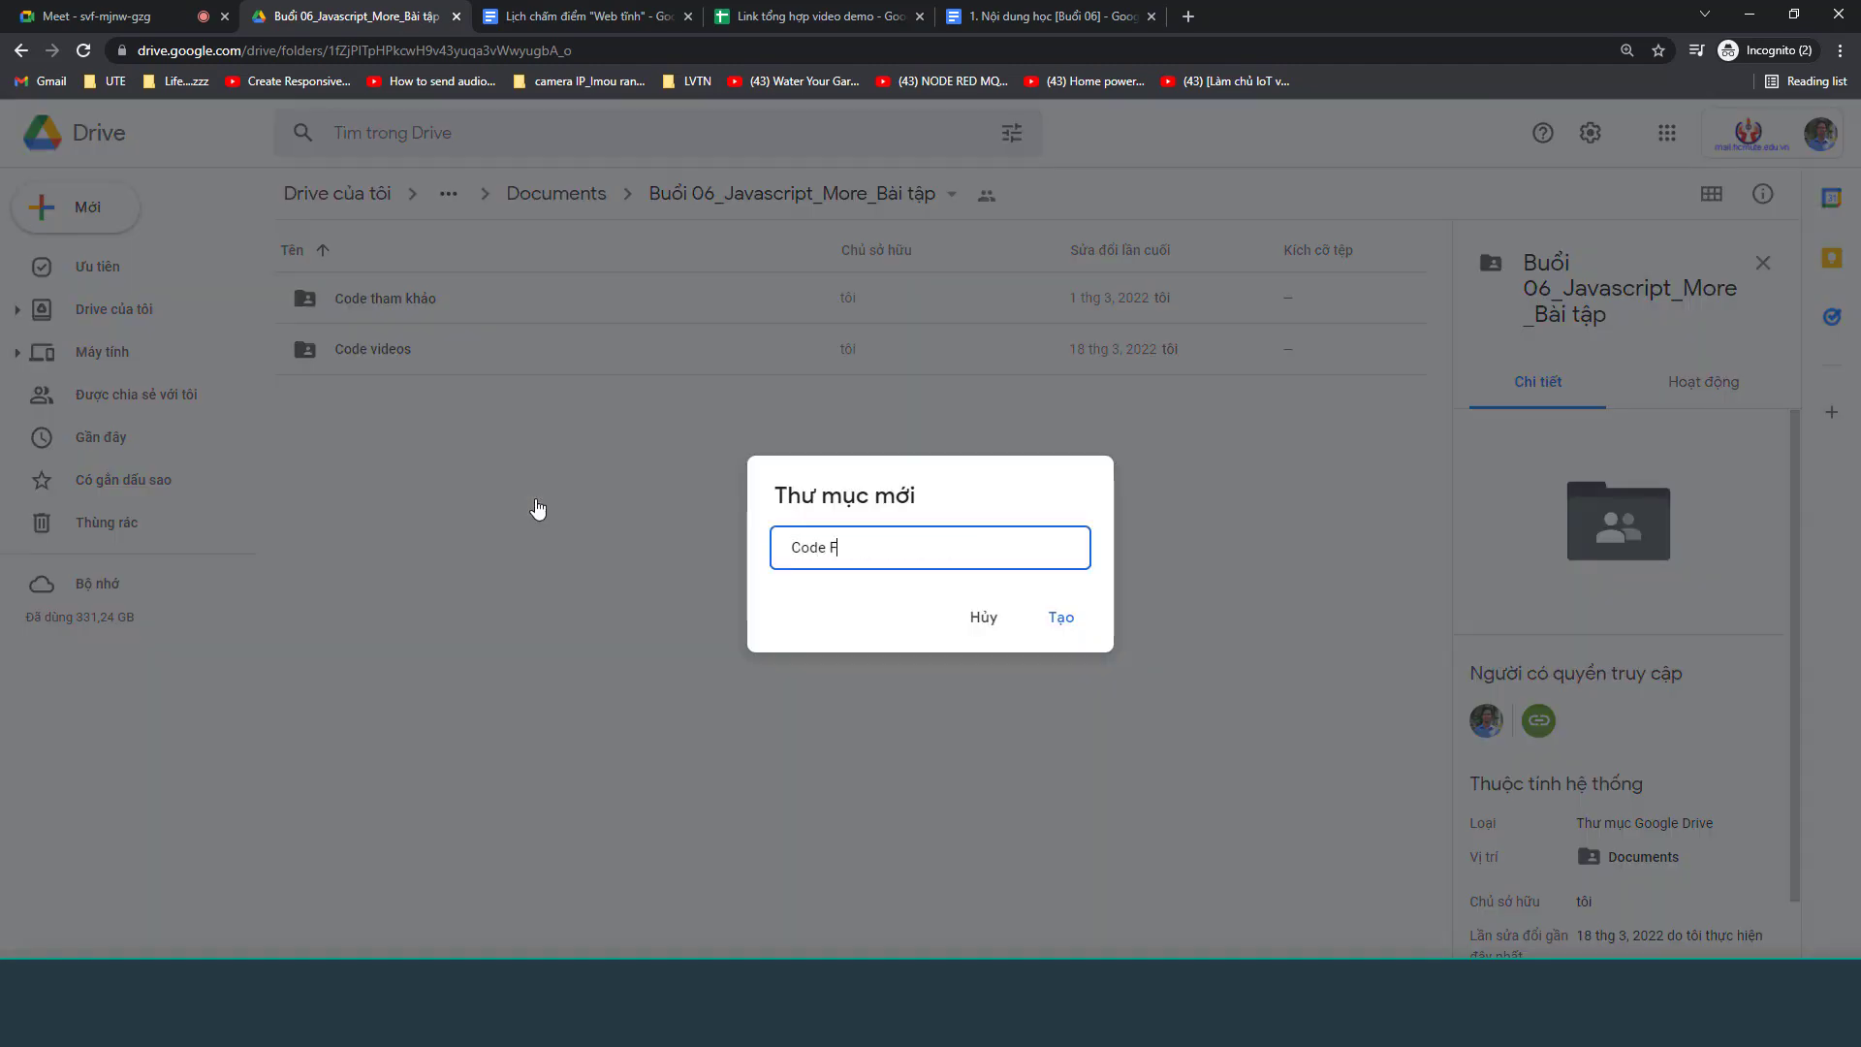
{"action": "type", "text": "ode Hoàn thiện - Hay"}
{"action": "key", "text": "Return"}
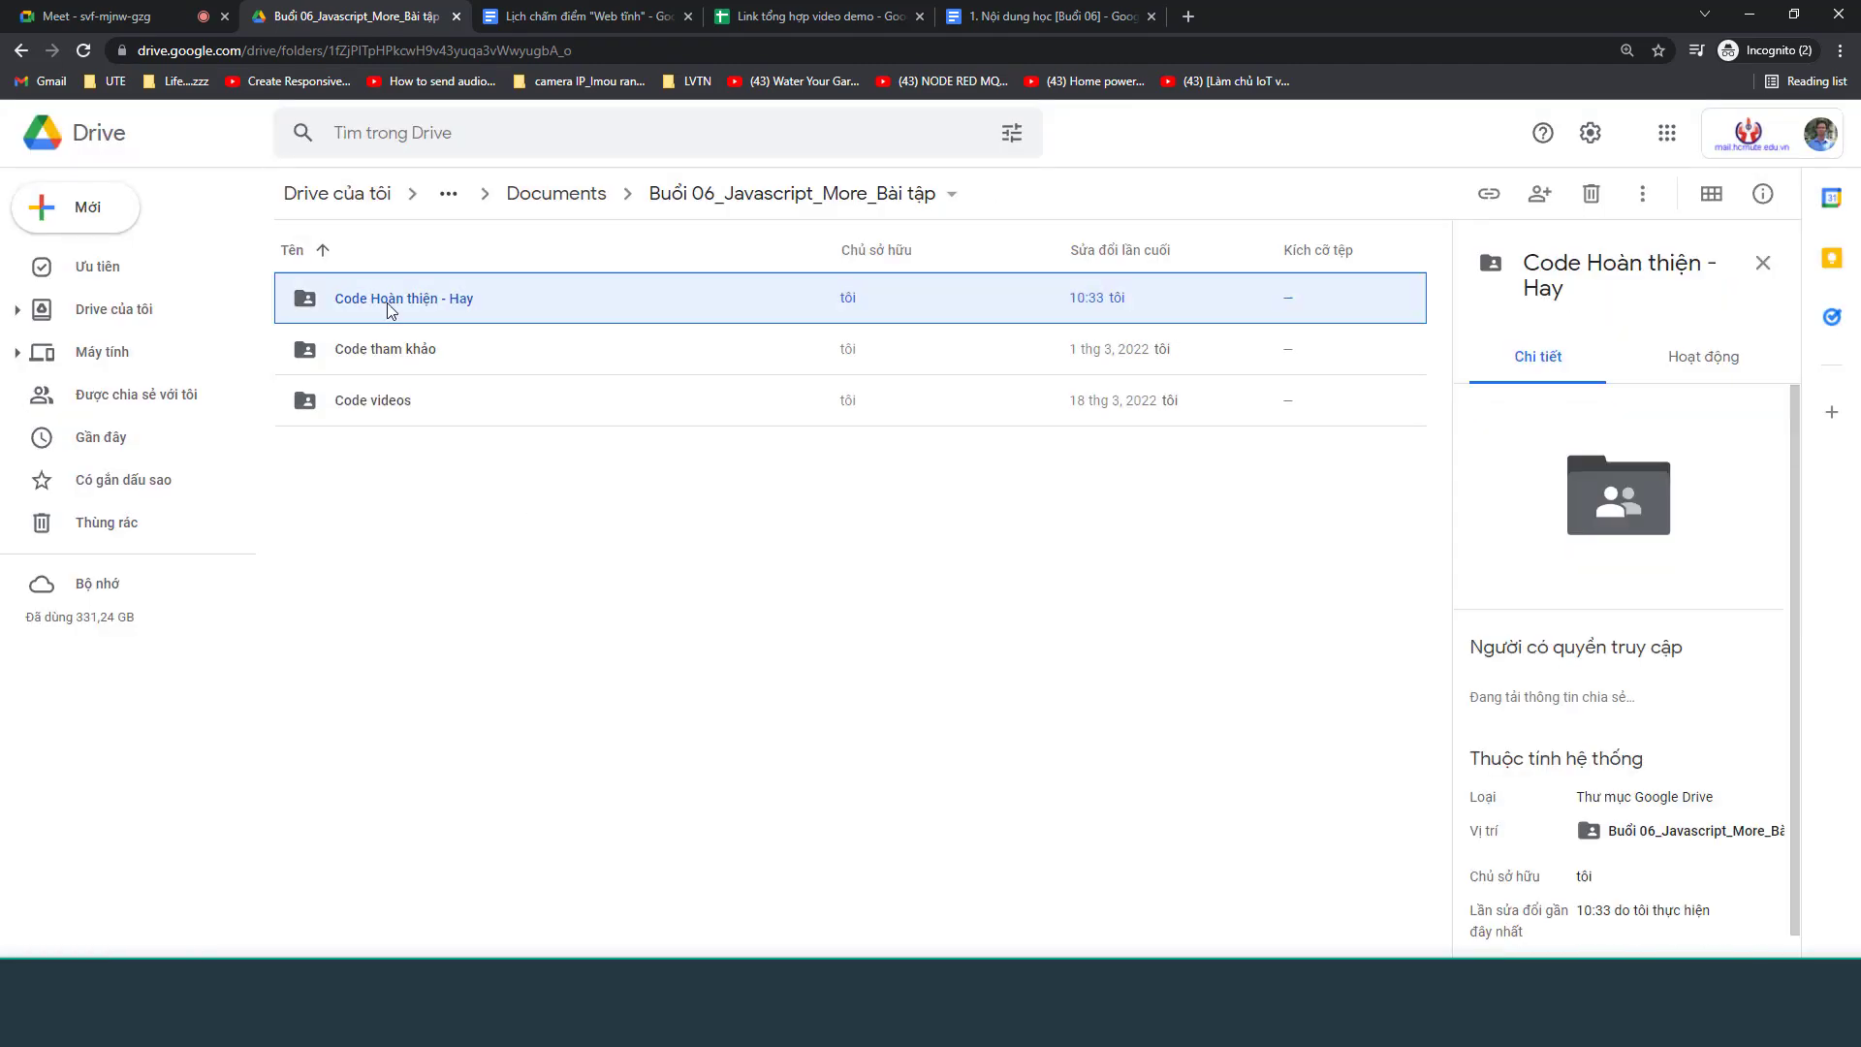
Open the new Drive folder, and compress the first student submission folder in the local 6.Canvas directory into a .rar archive
{"action": "double_click", "coordinate": [401, 300]}
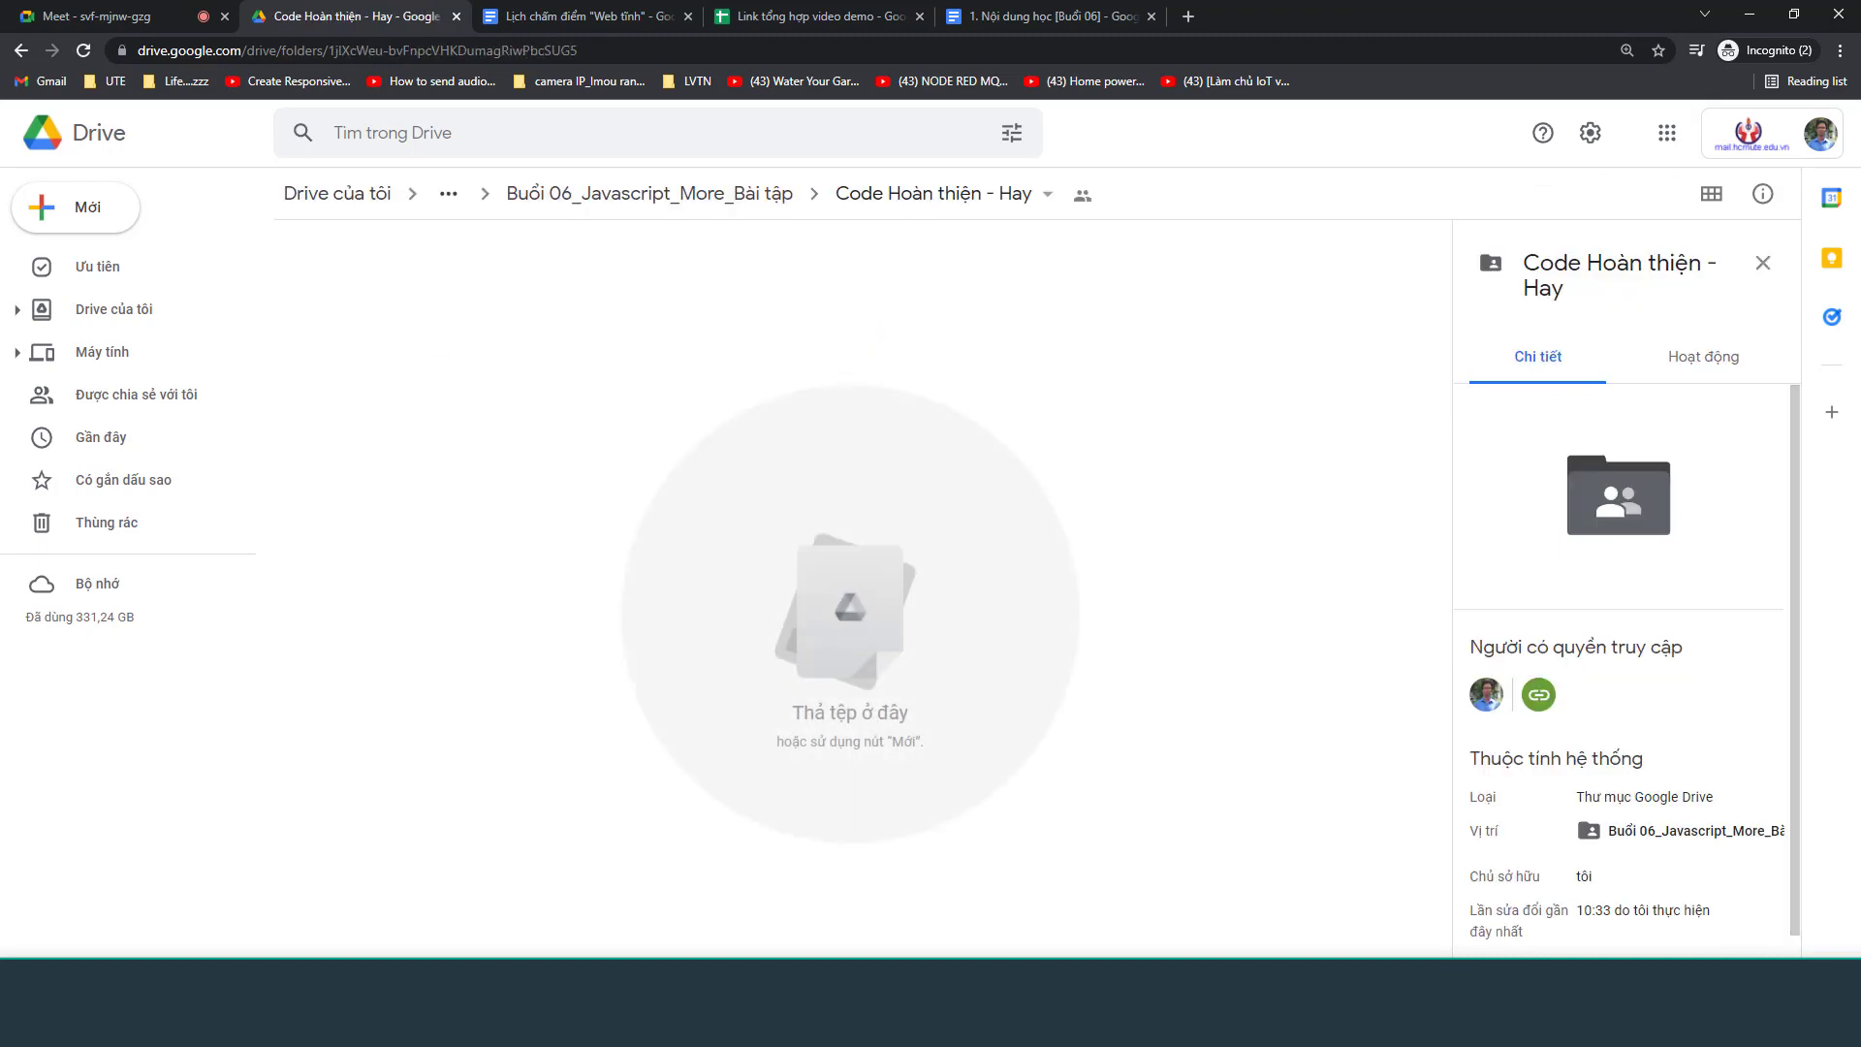
{"action": "key", "text": "alt+Tab"}
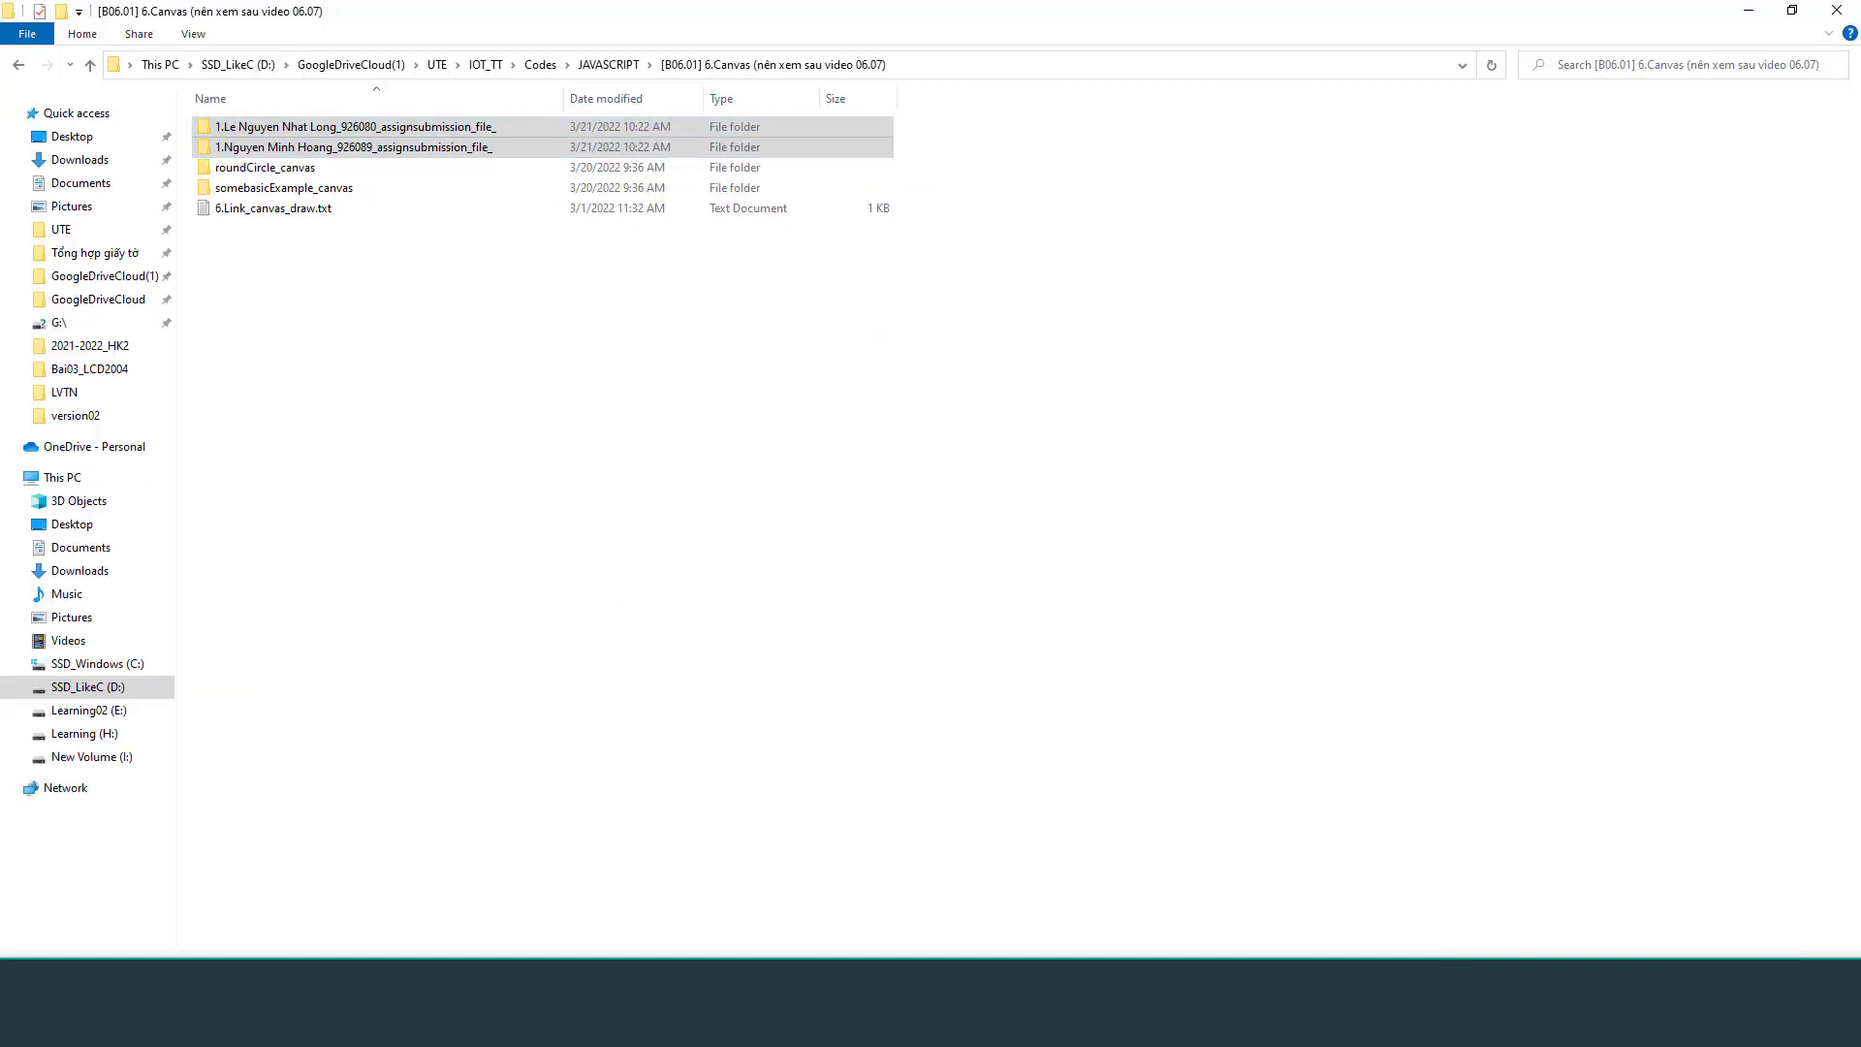
{"action": "right_click", "coordinate": [330, 130]}
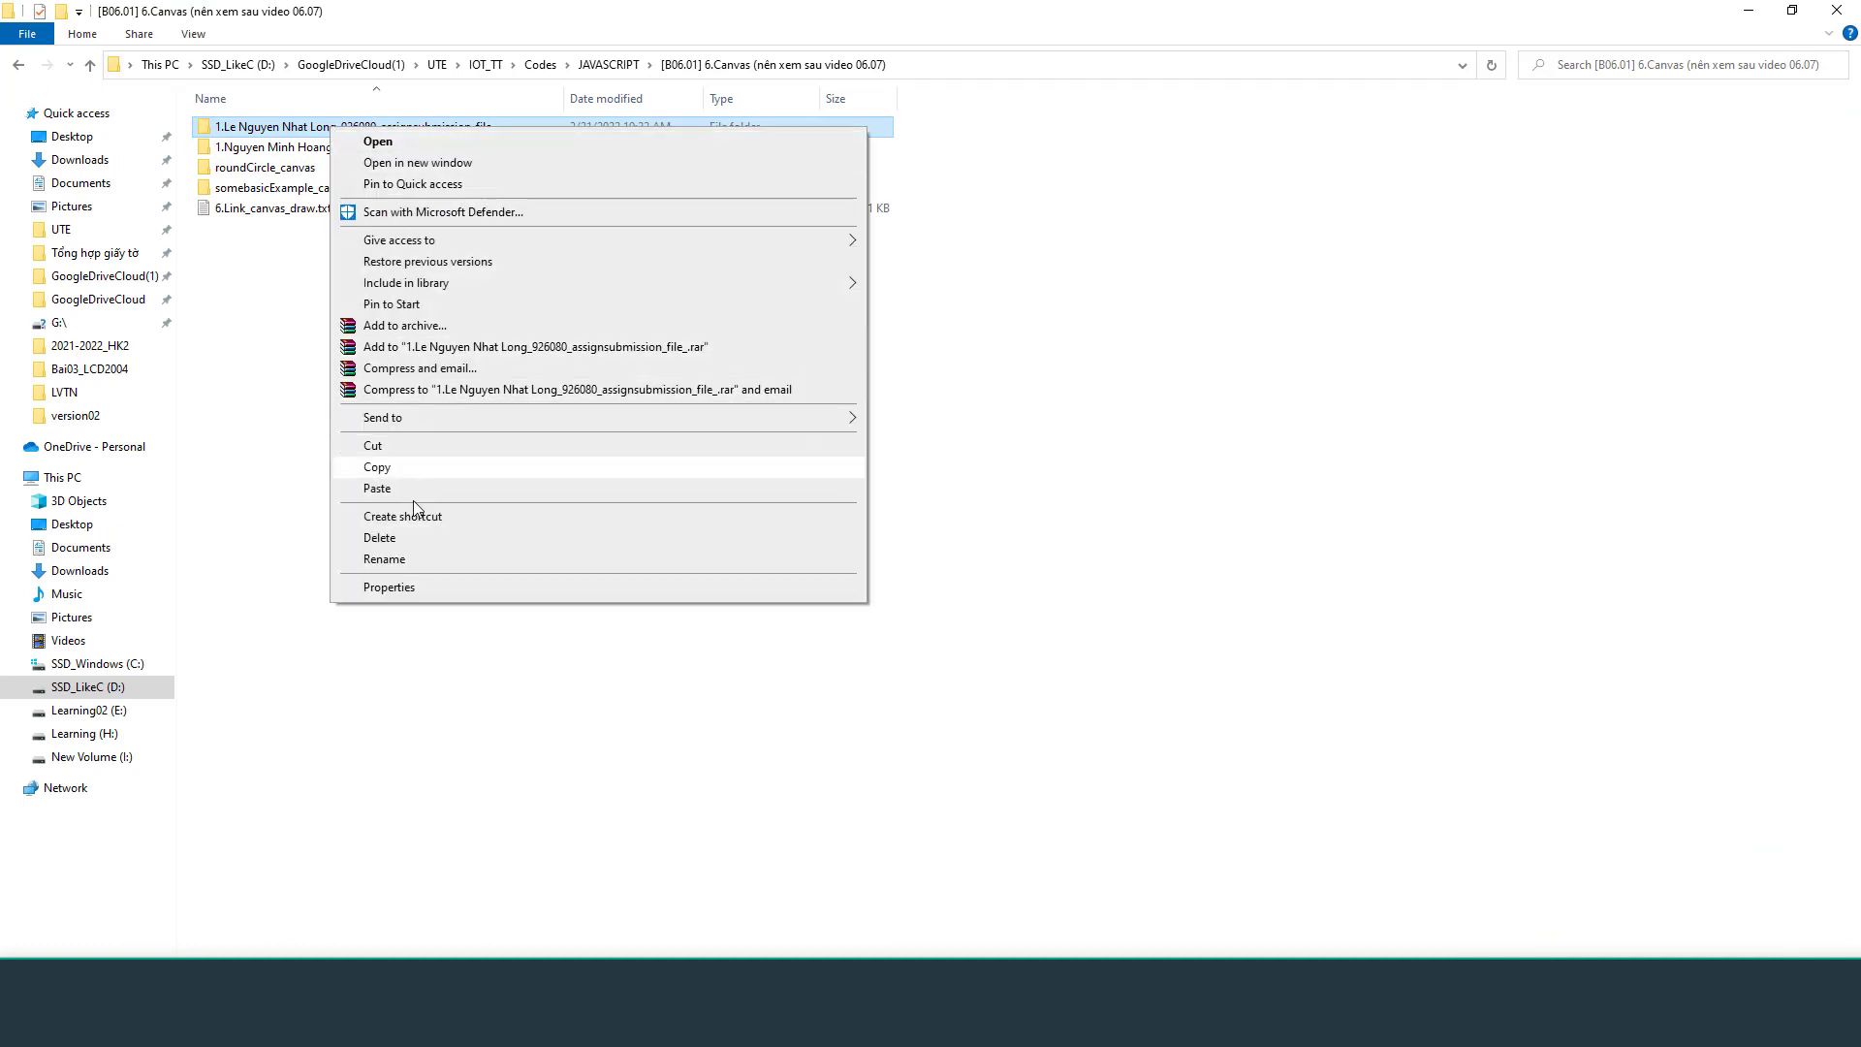
{"action": "left_click", "coordinate": [417, 347]}
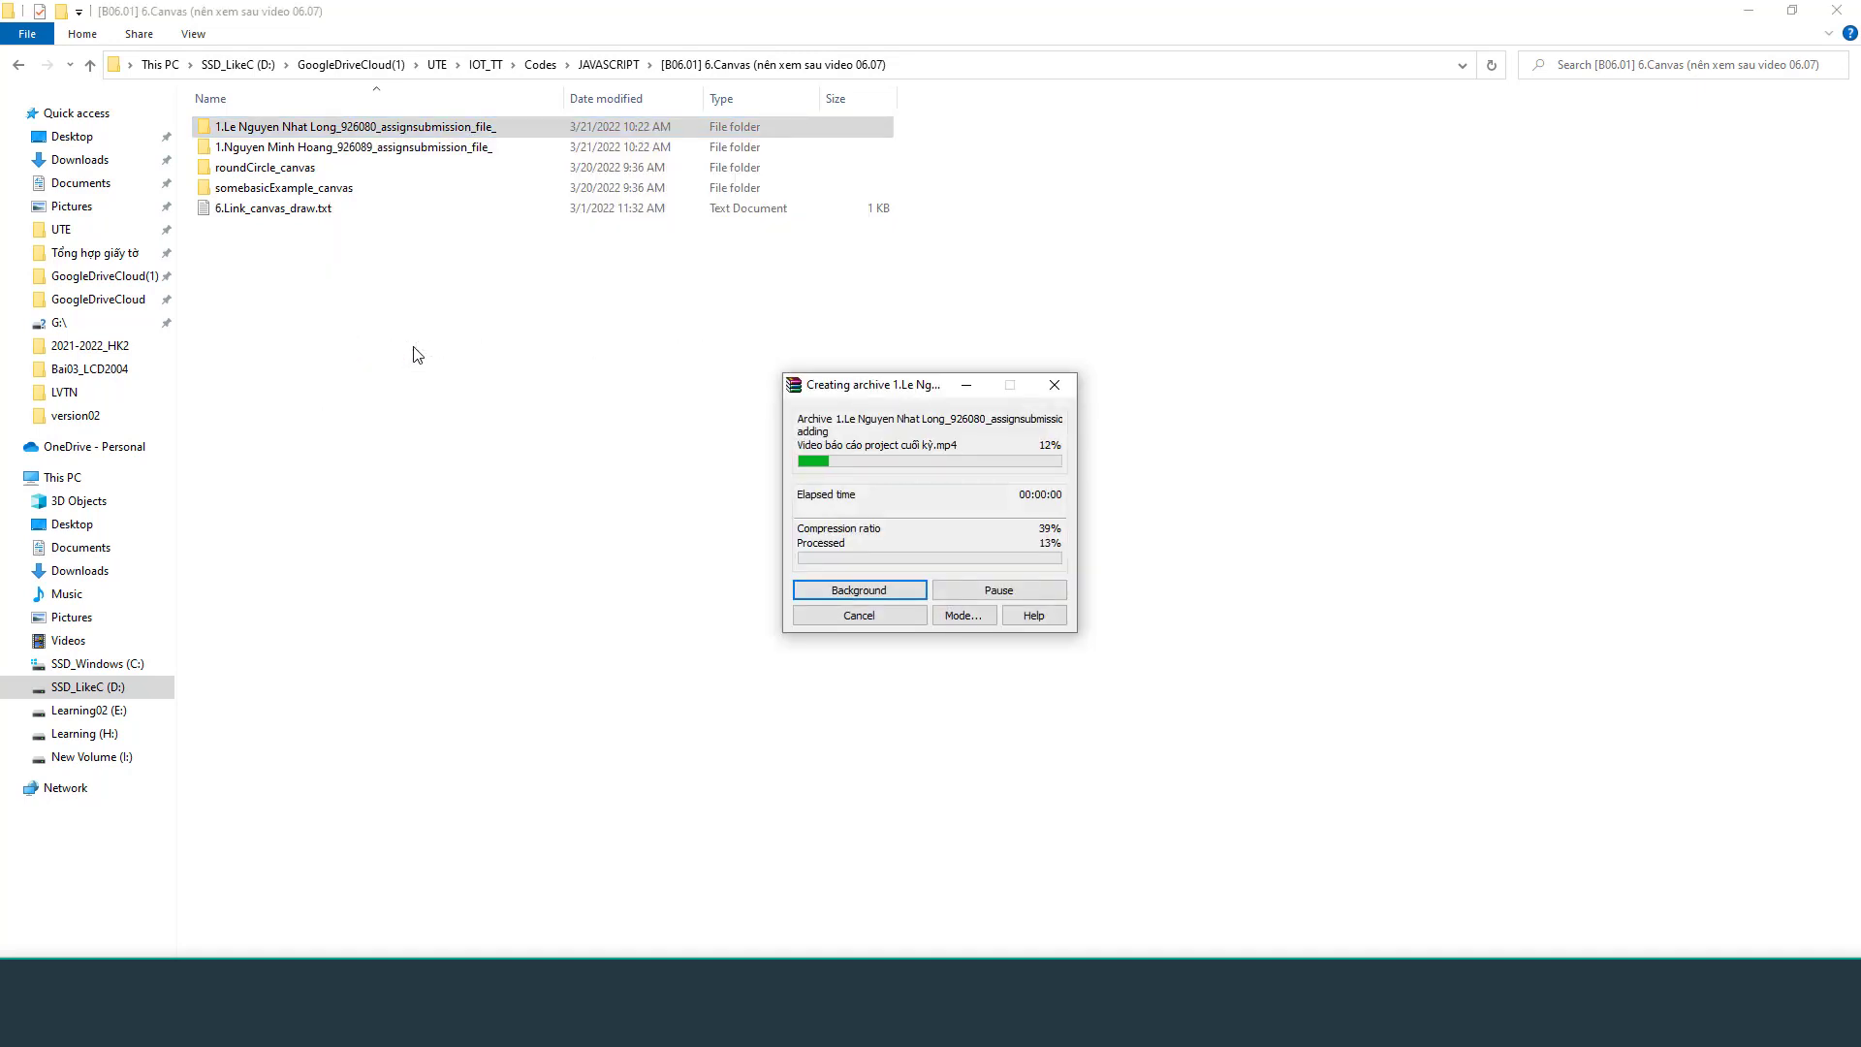
{"action": "key", "text": "alt+Tab"}
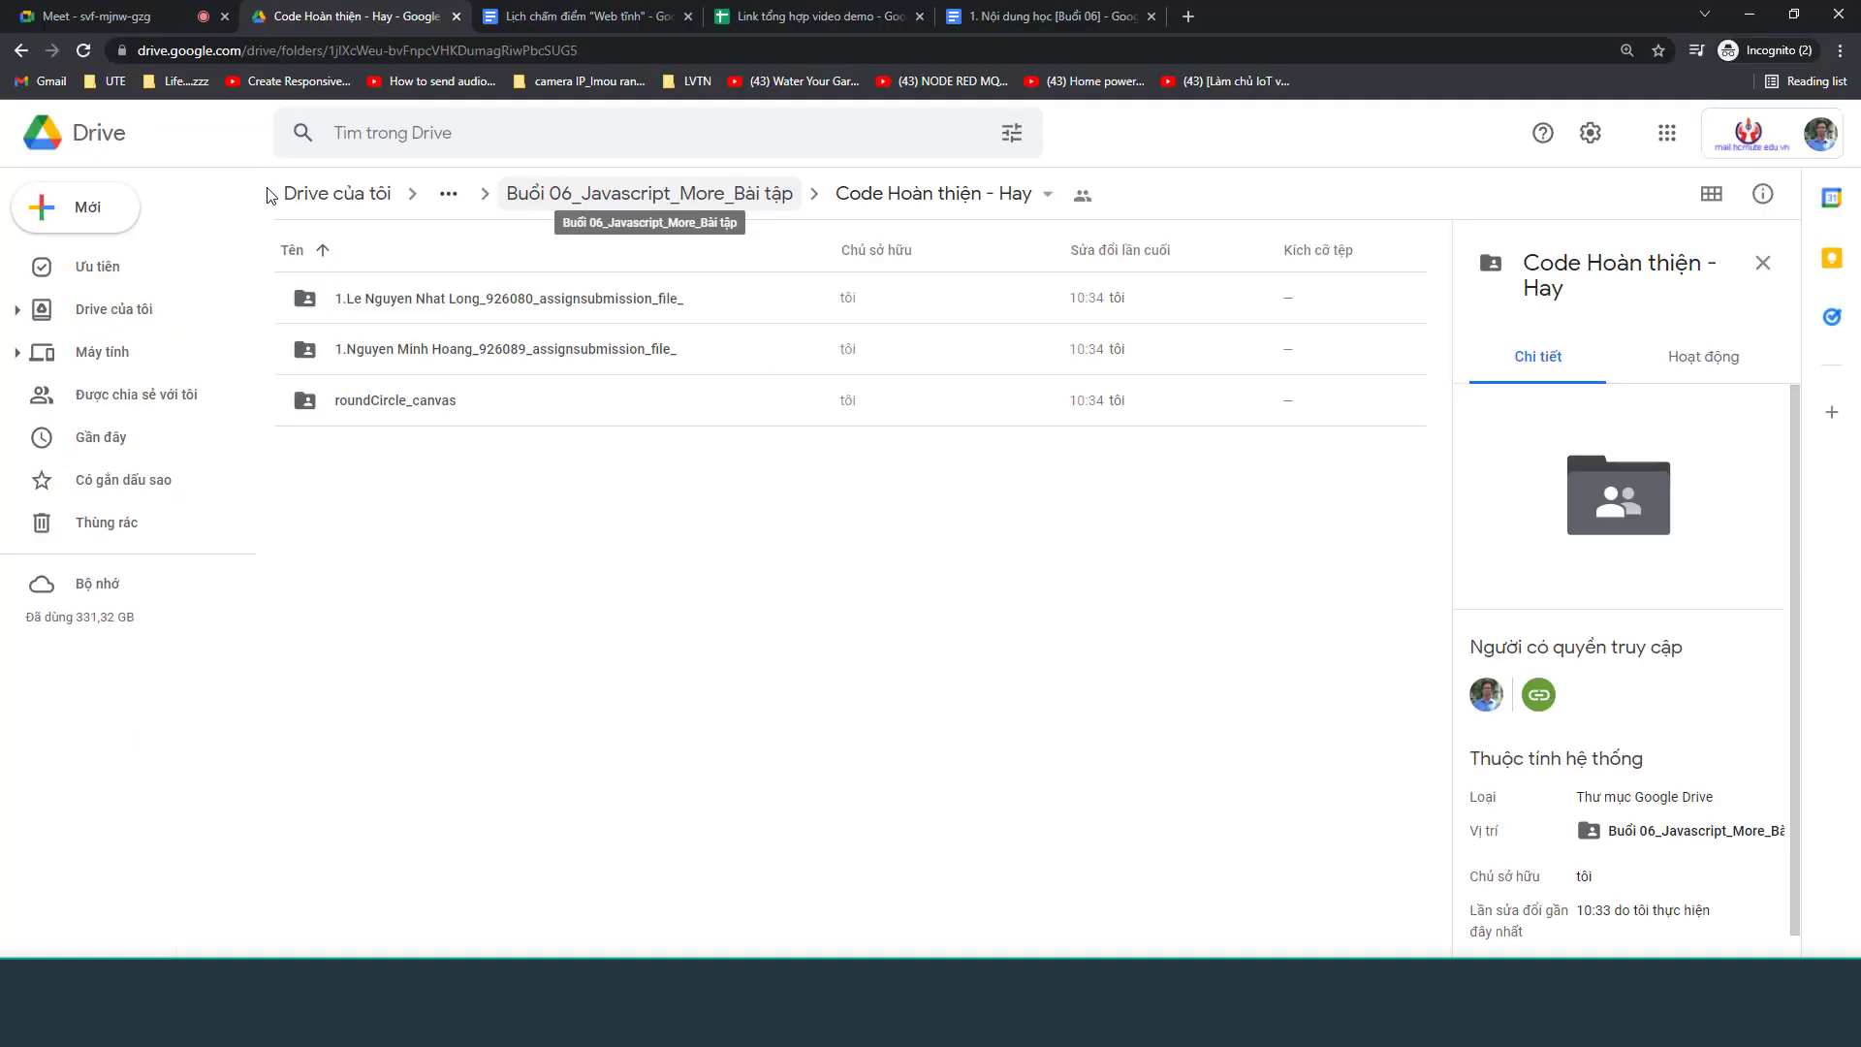
Reopen Code Hoàn thiện - Hay from its parent folder to check the contents, and go back to Buổi 06_Javascript_More_Bài tập
{"action": "left_click", "coordinate": [707, 204]}
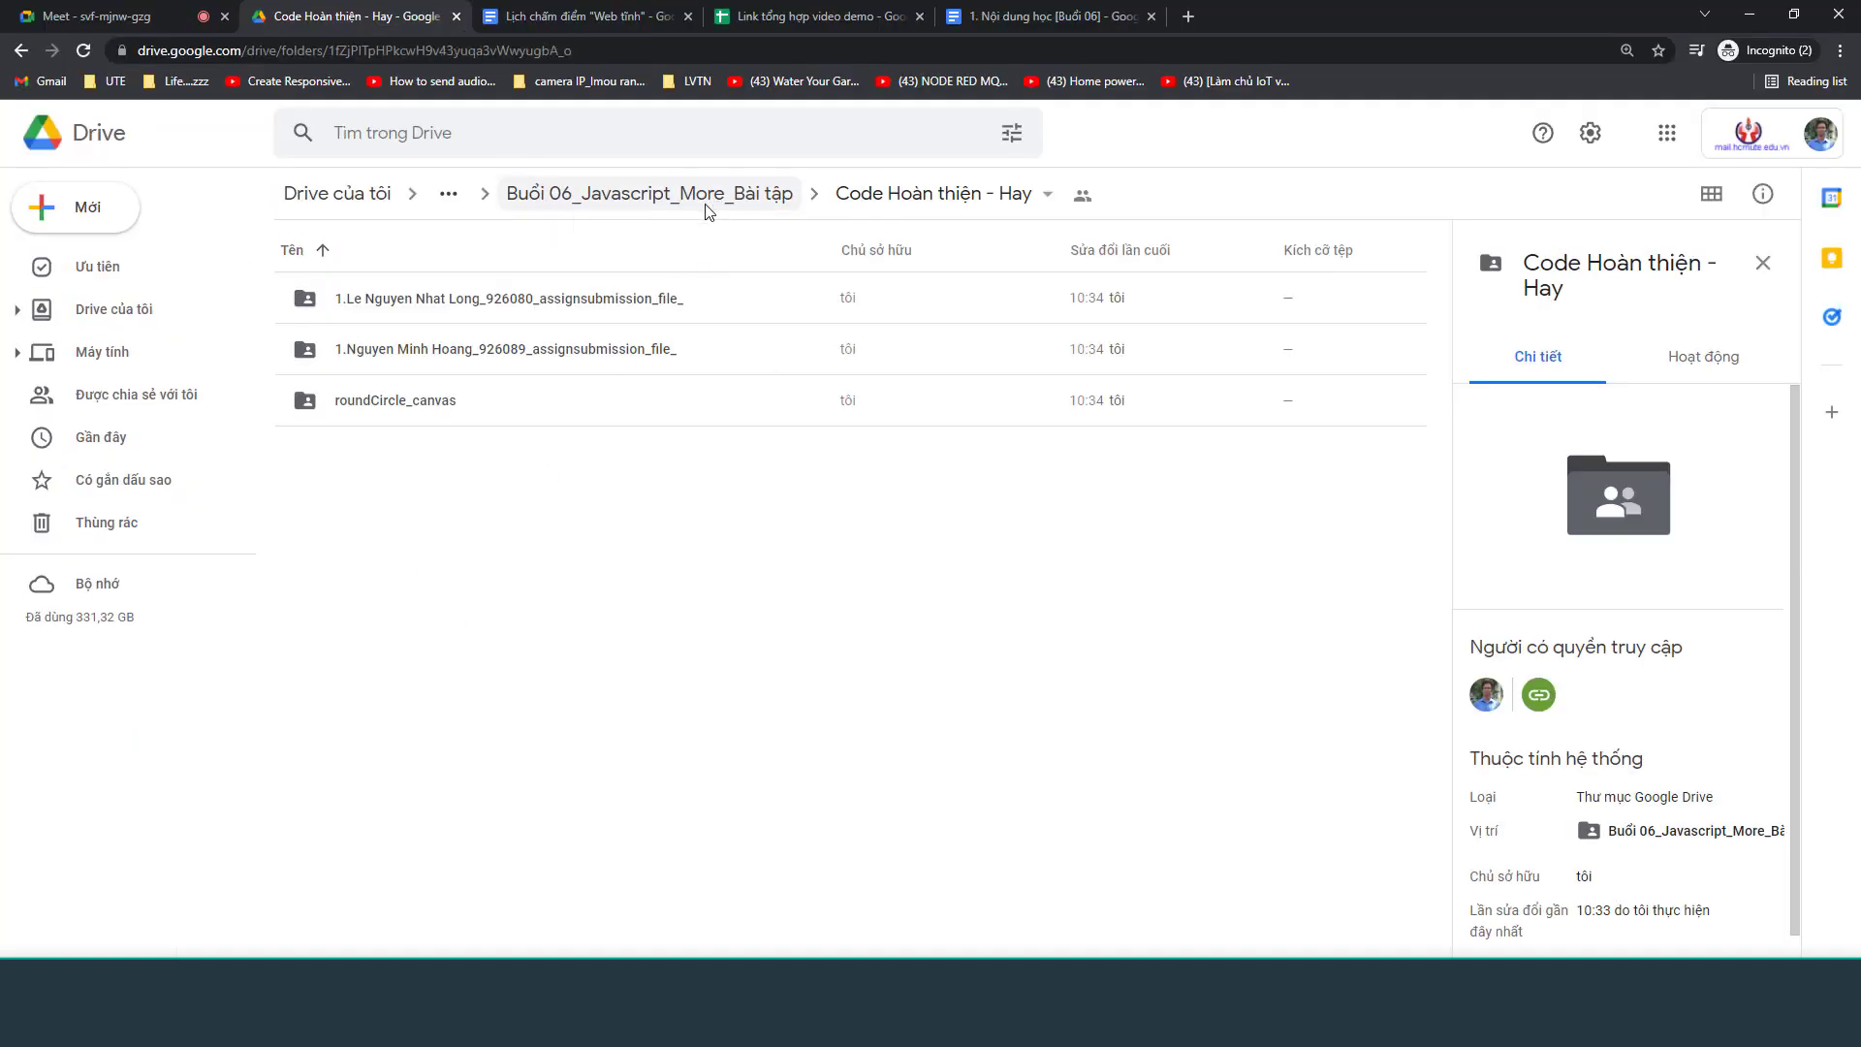
{"action": "left_click", "coordinate": [423, 304]}
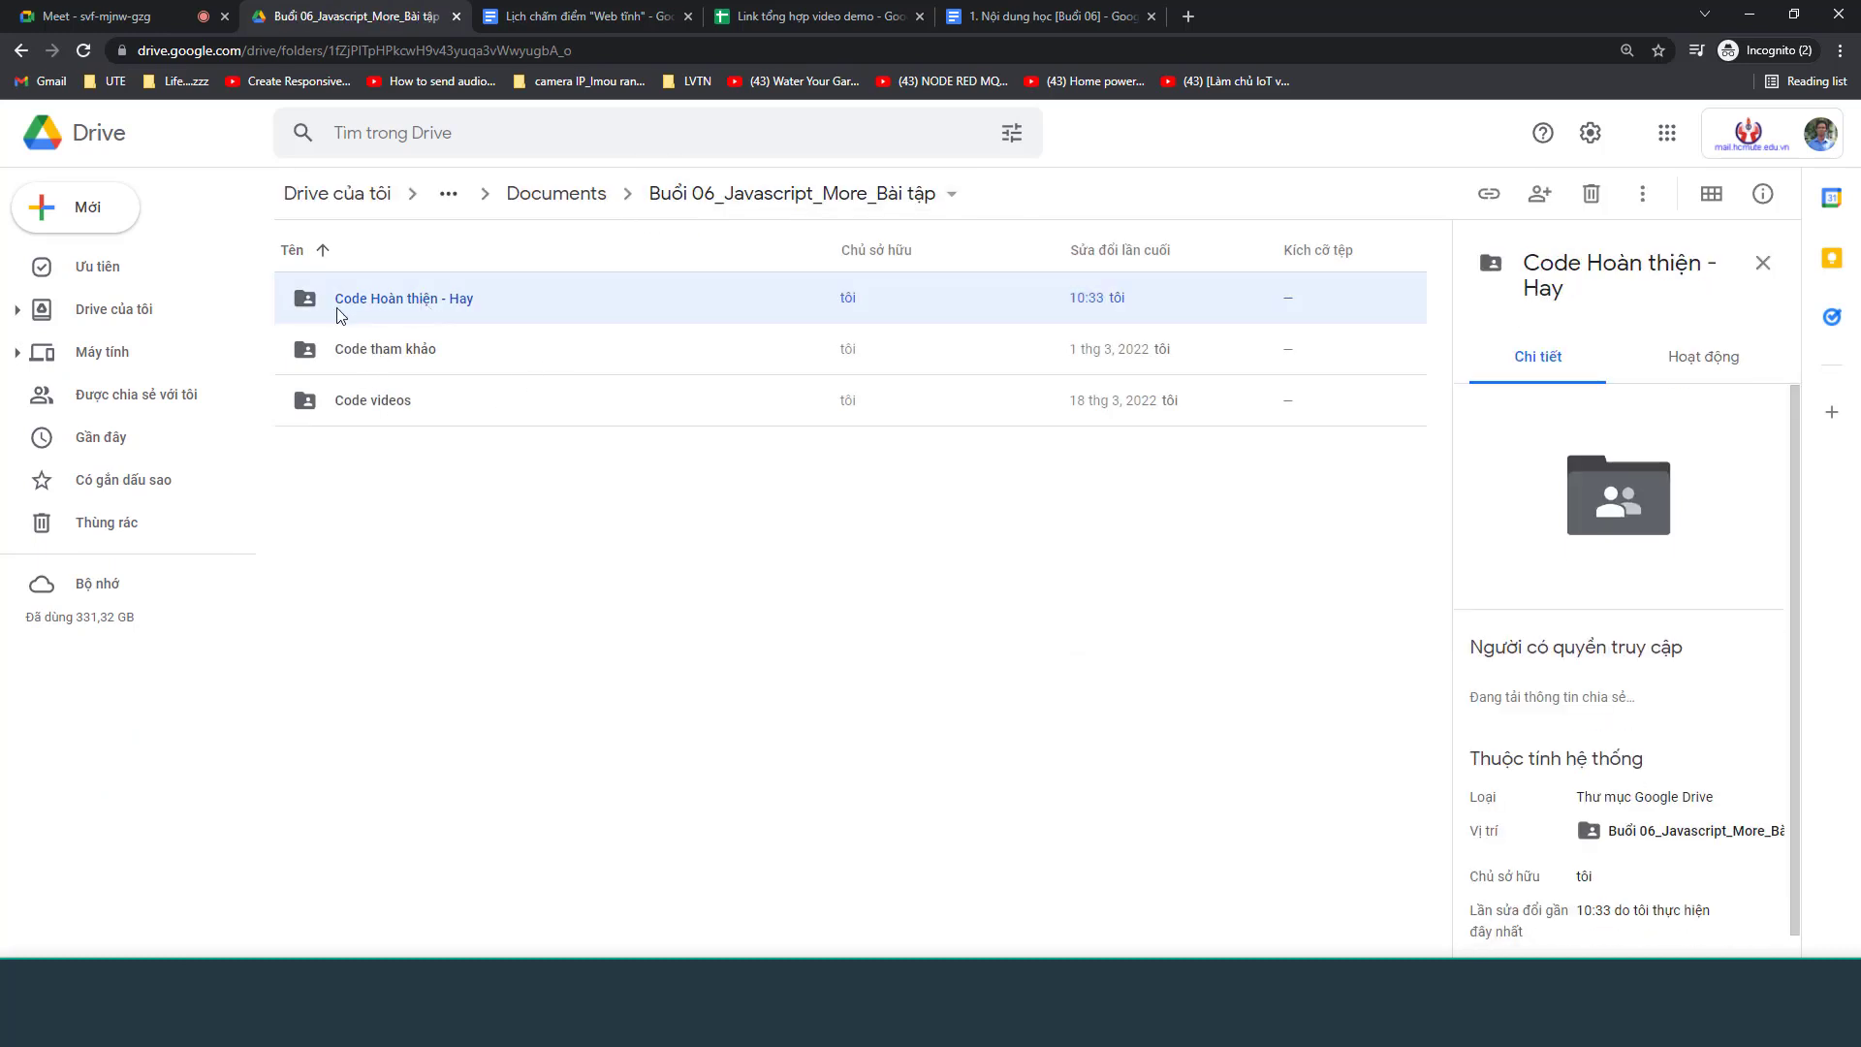
{"action": "double_click", "coordinate": [410, 303]}
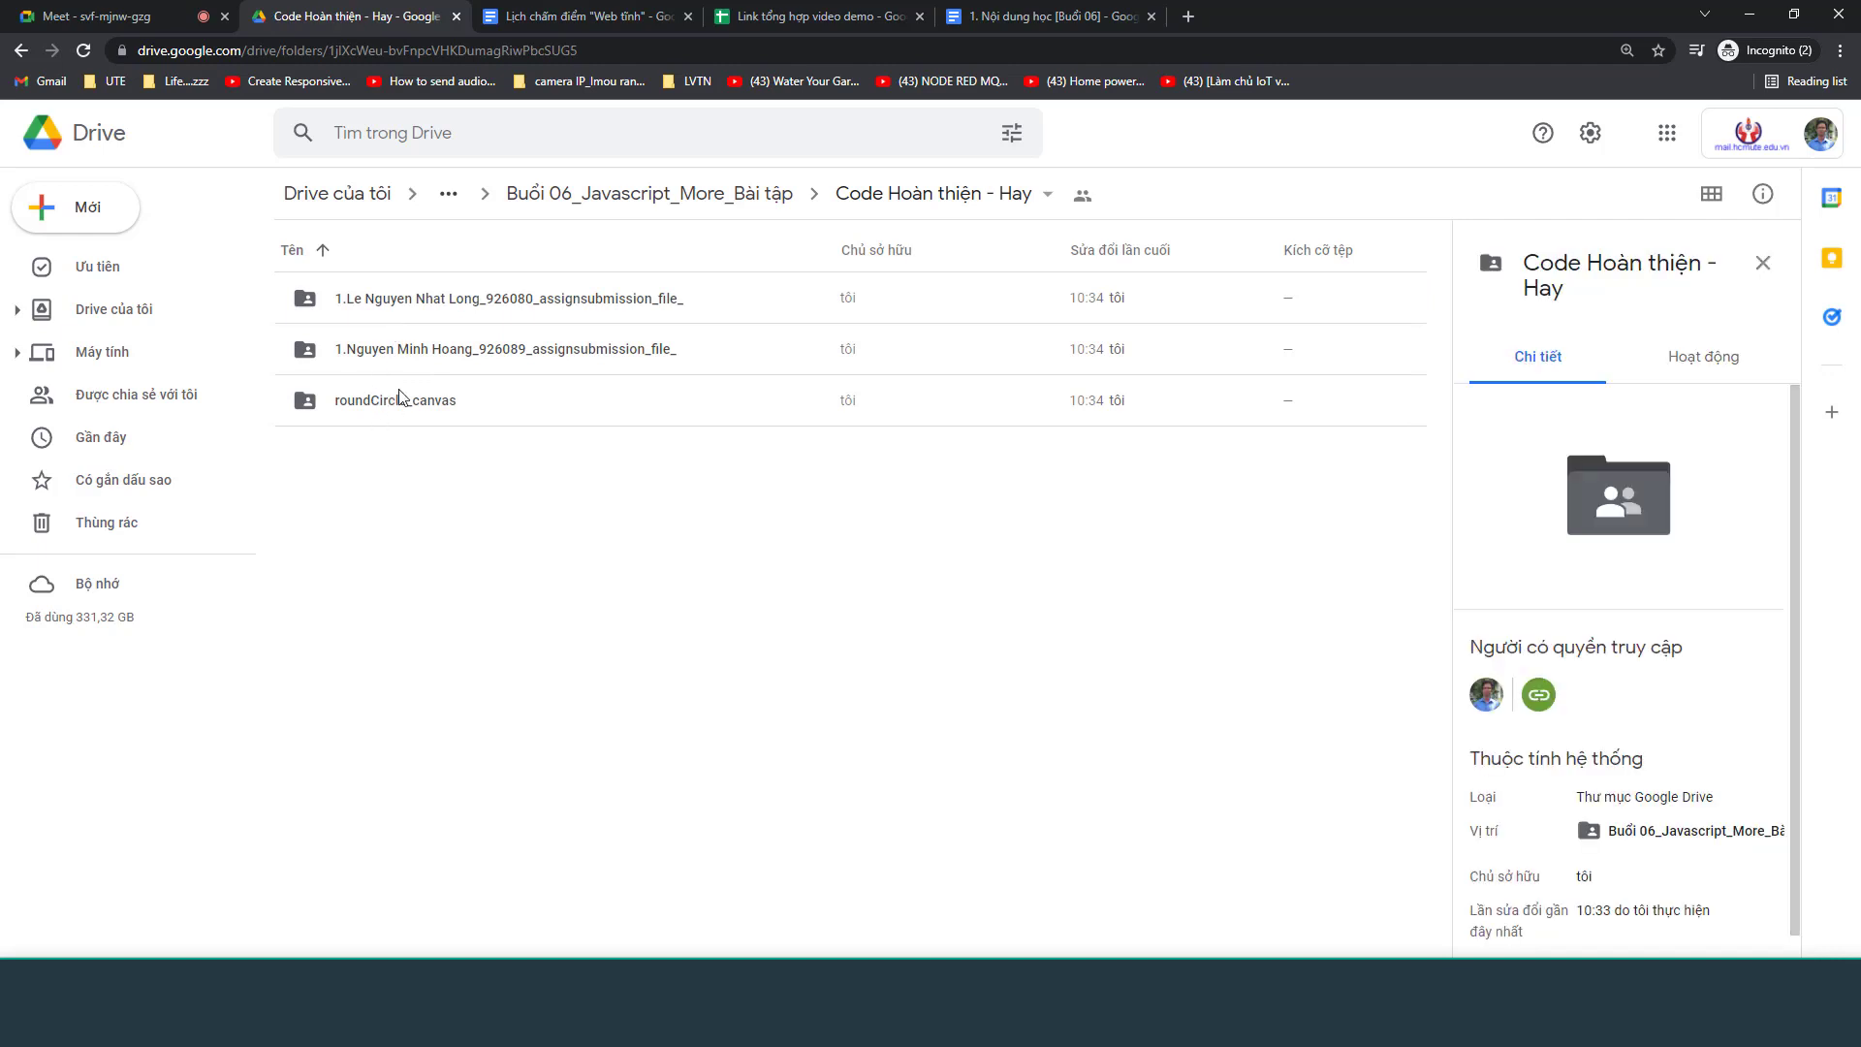
{"action": "left_click", "coordinate": [610, 219]}
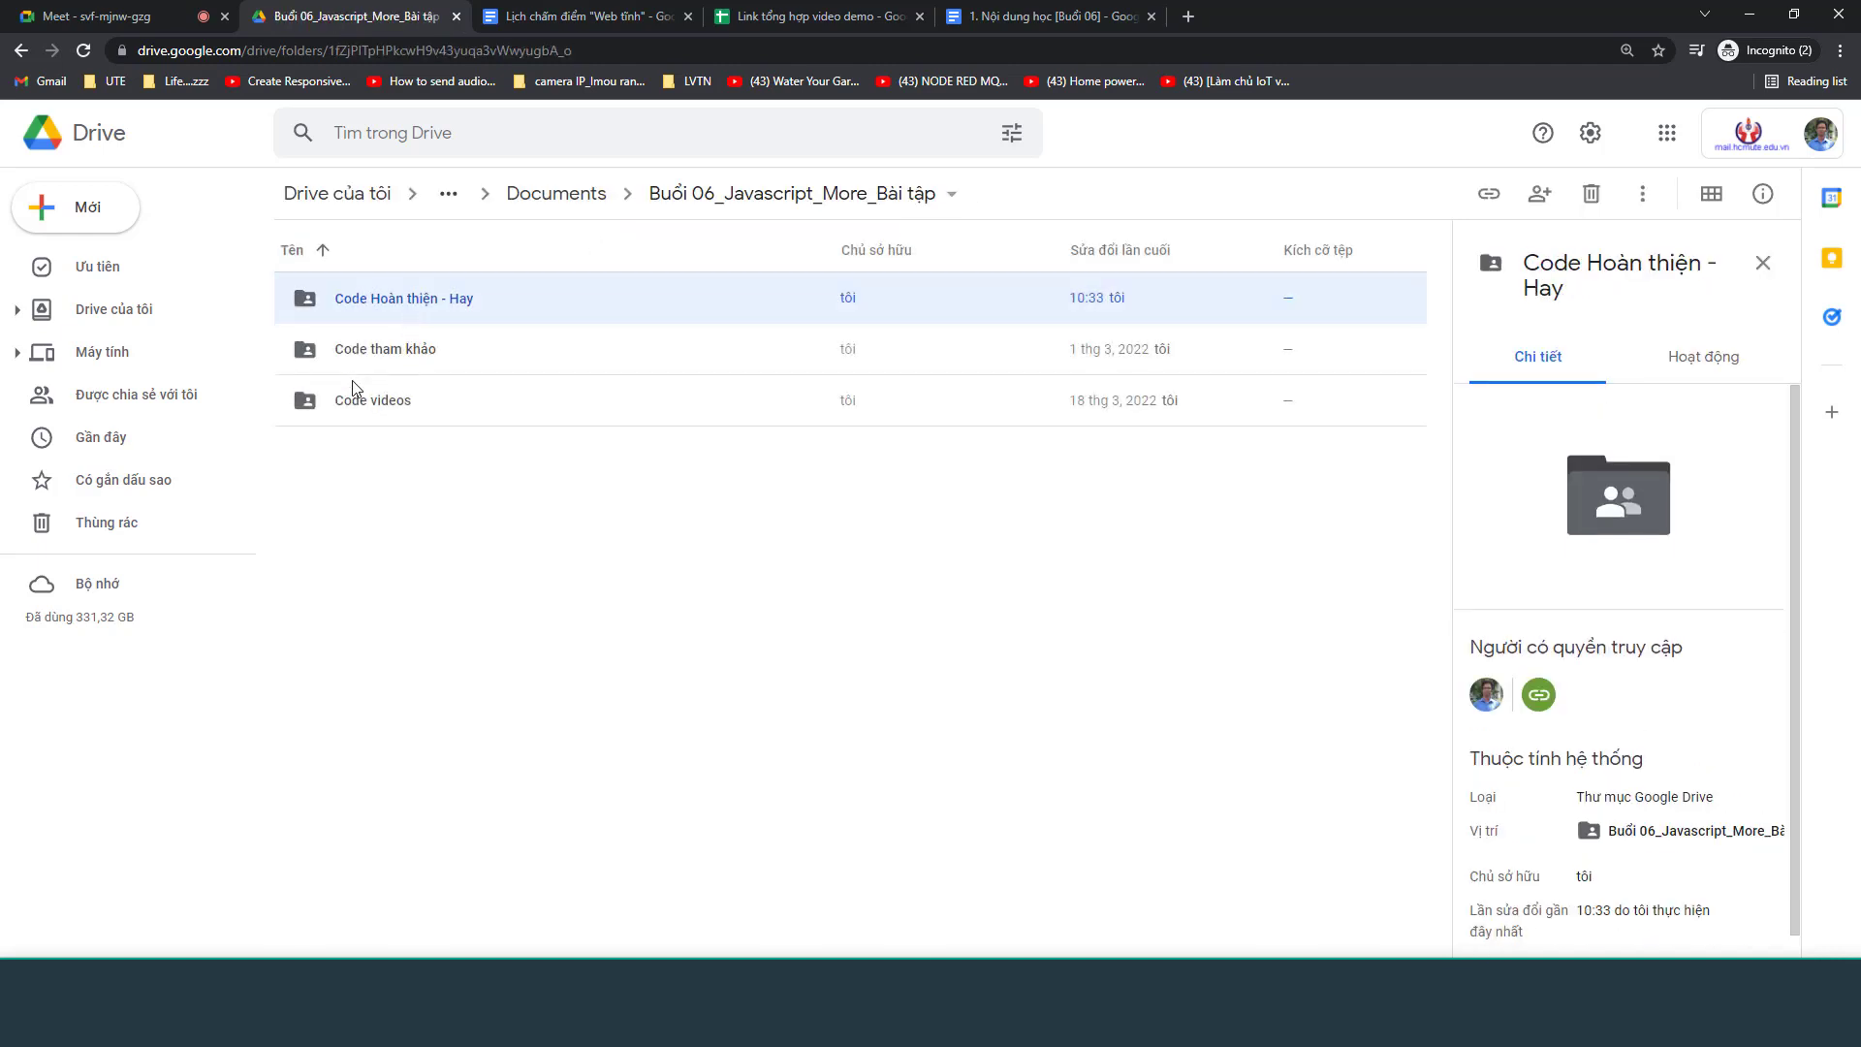
Rename the Code tham khảo folder as "3.Code tham khảo(Không cần coi)"
{"action": "left_click", "coordinate": [349, 407]}
{"action": "left_click", "coordinate": [349, 357]}
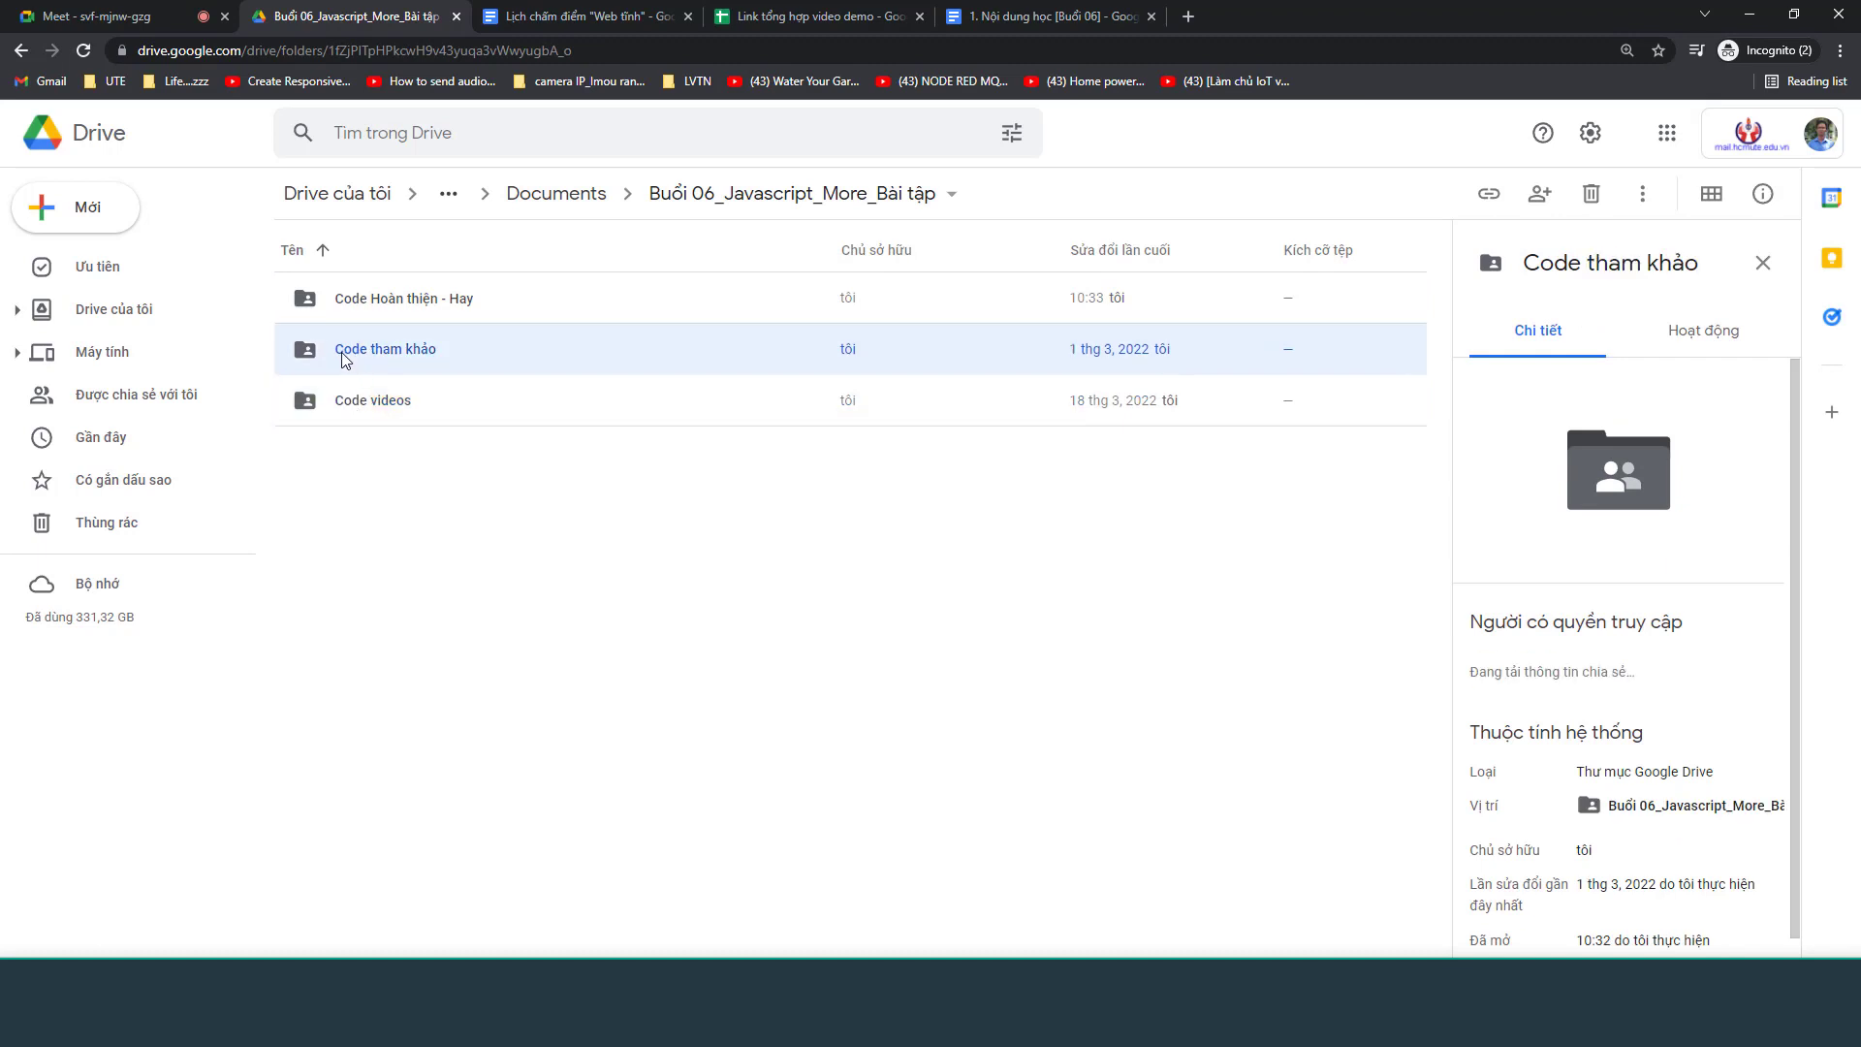
{"action": "right_click", "coordinate": [346, 359]}
{"action": "left_click", "coordinate": [433, 647]}
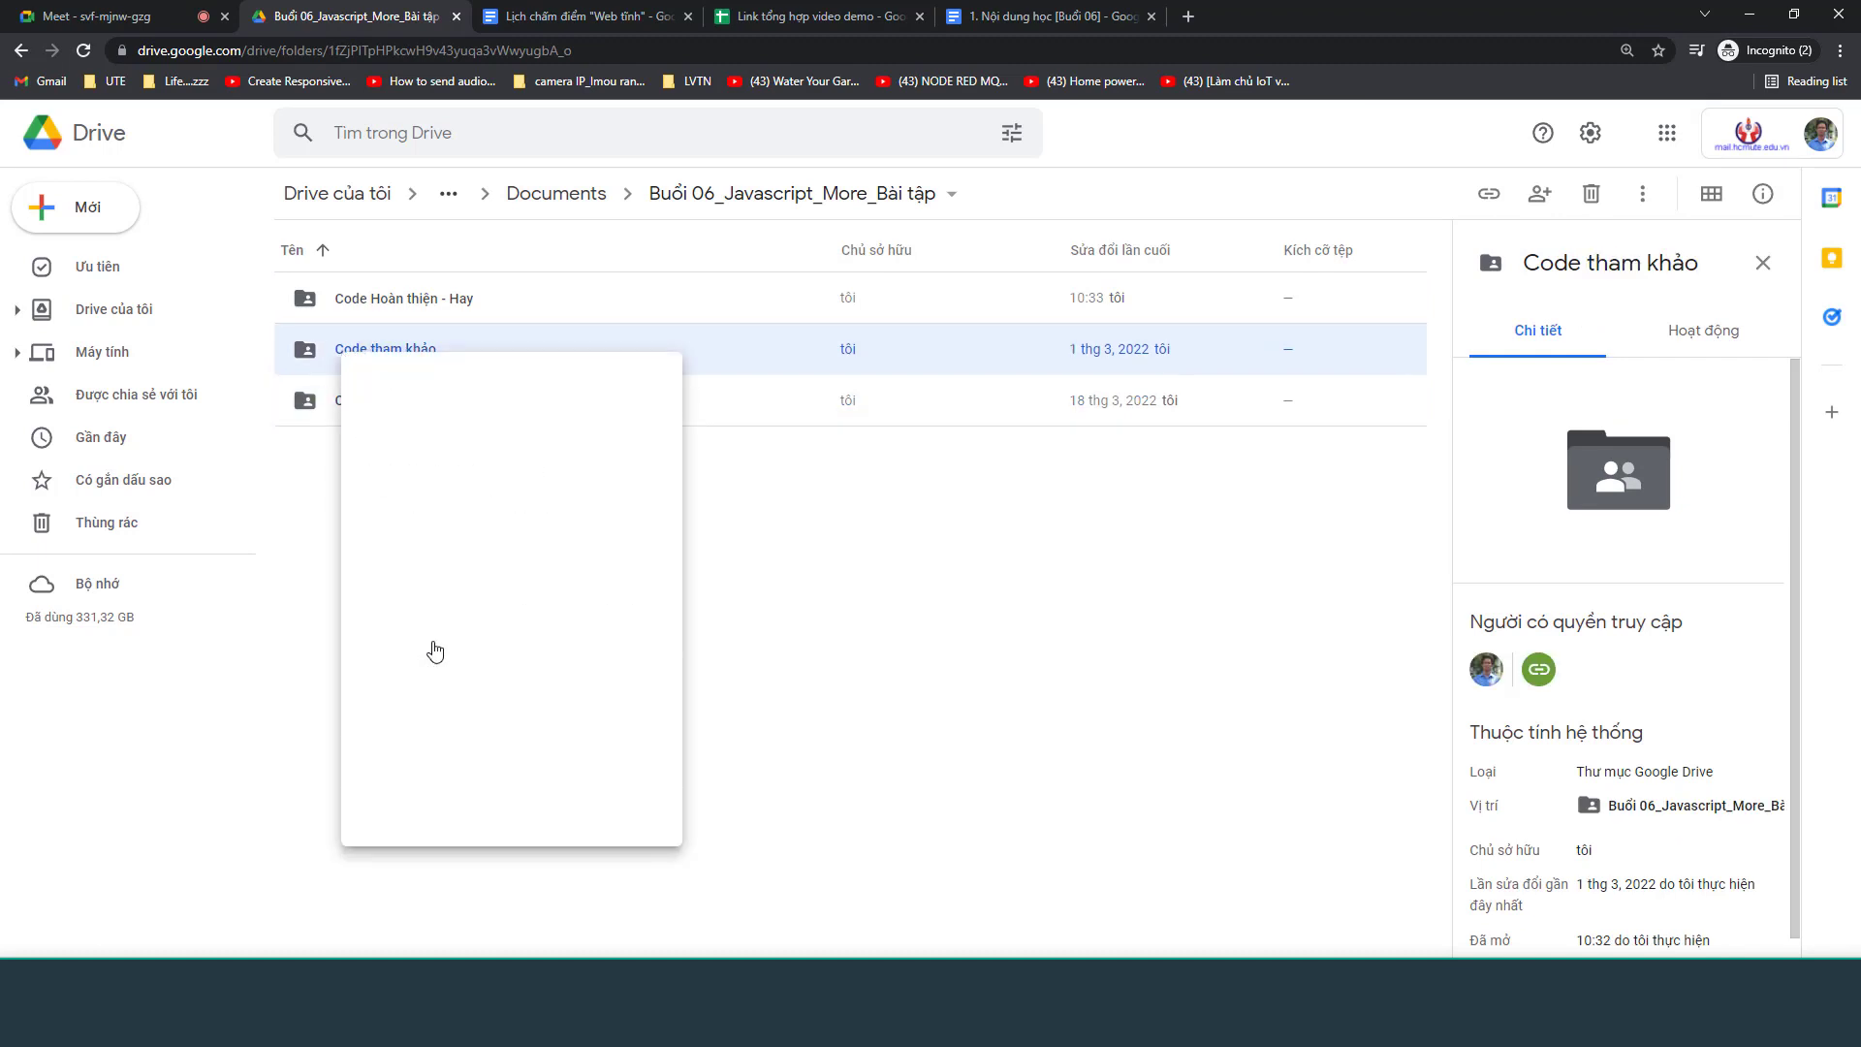
{"action": "key", "text": "Home"}
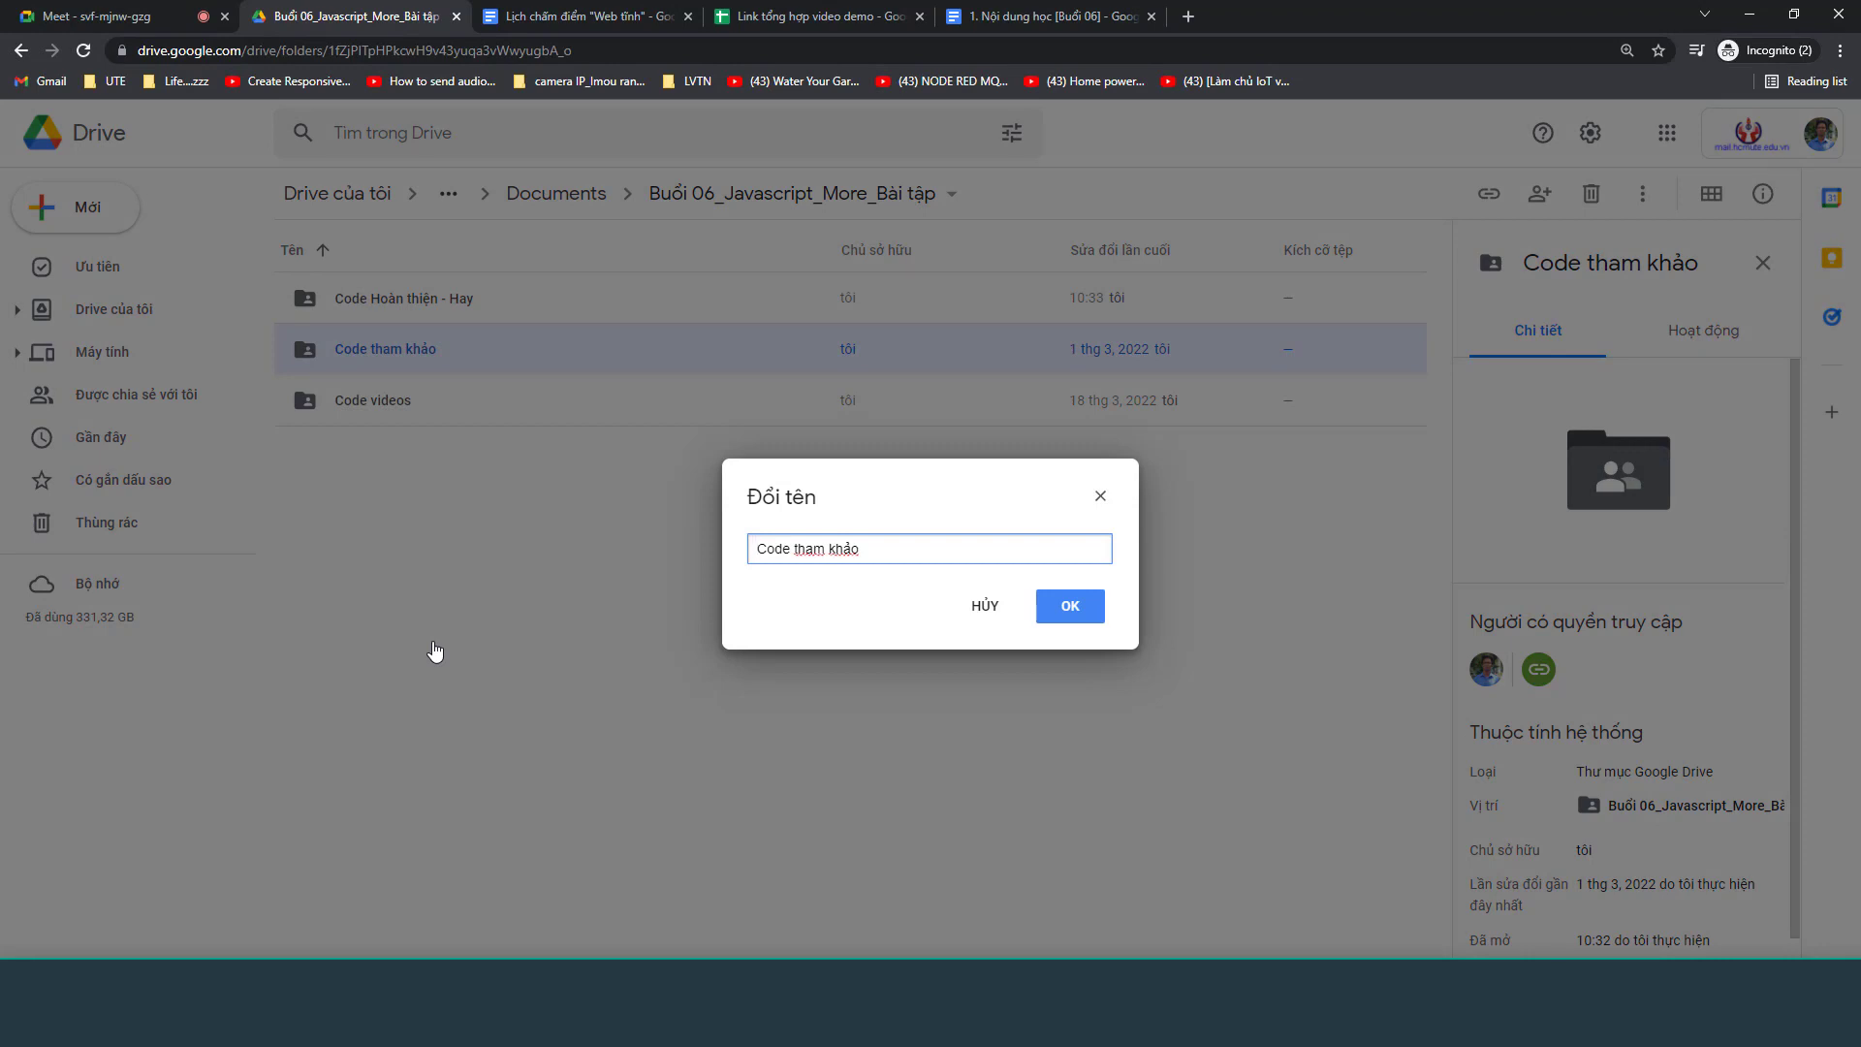
{"action": "type", "text": "3.Code tham khảo"}
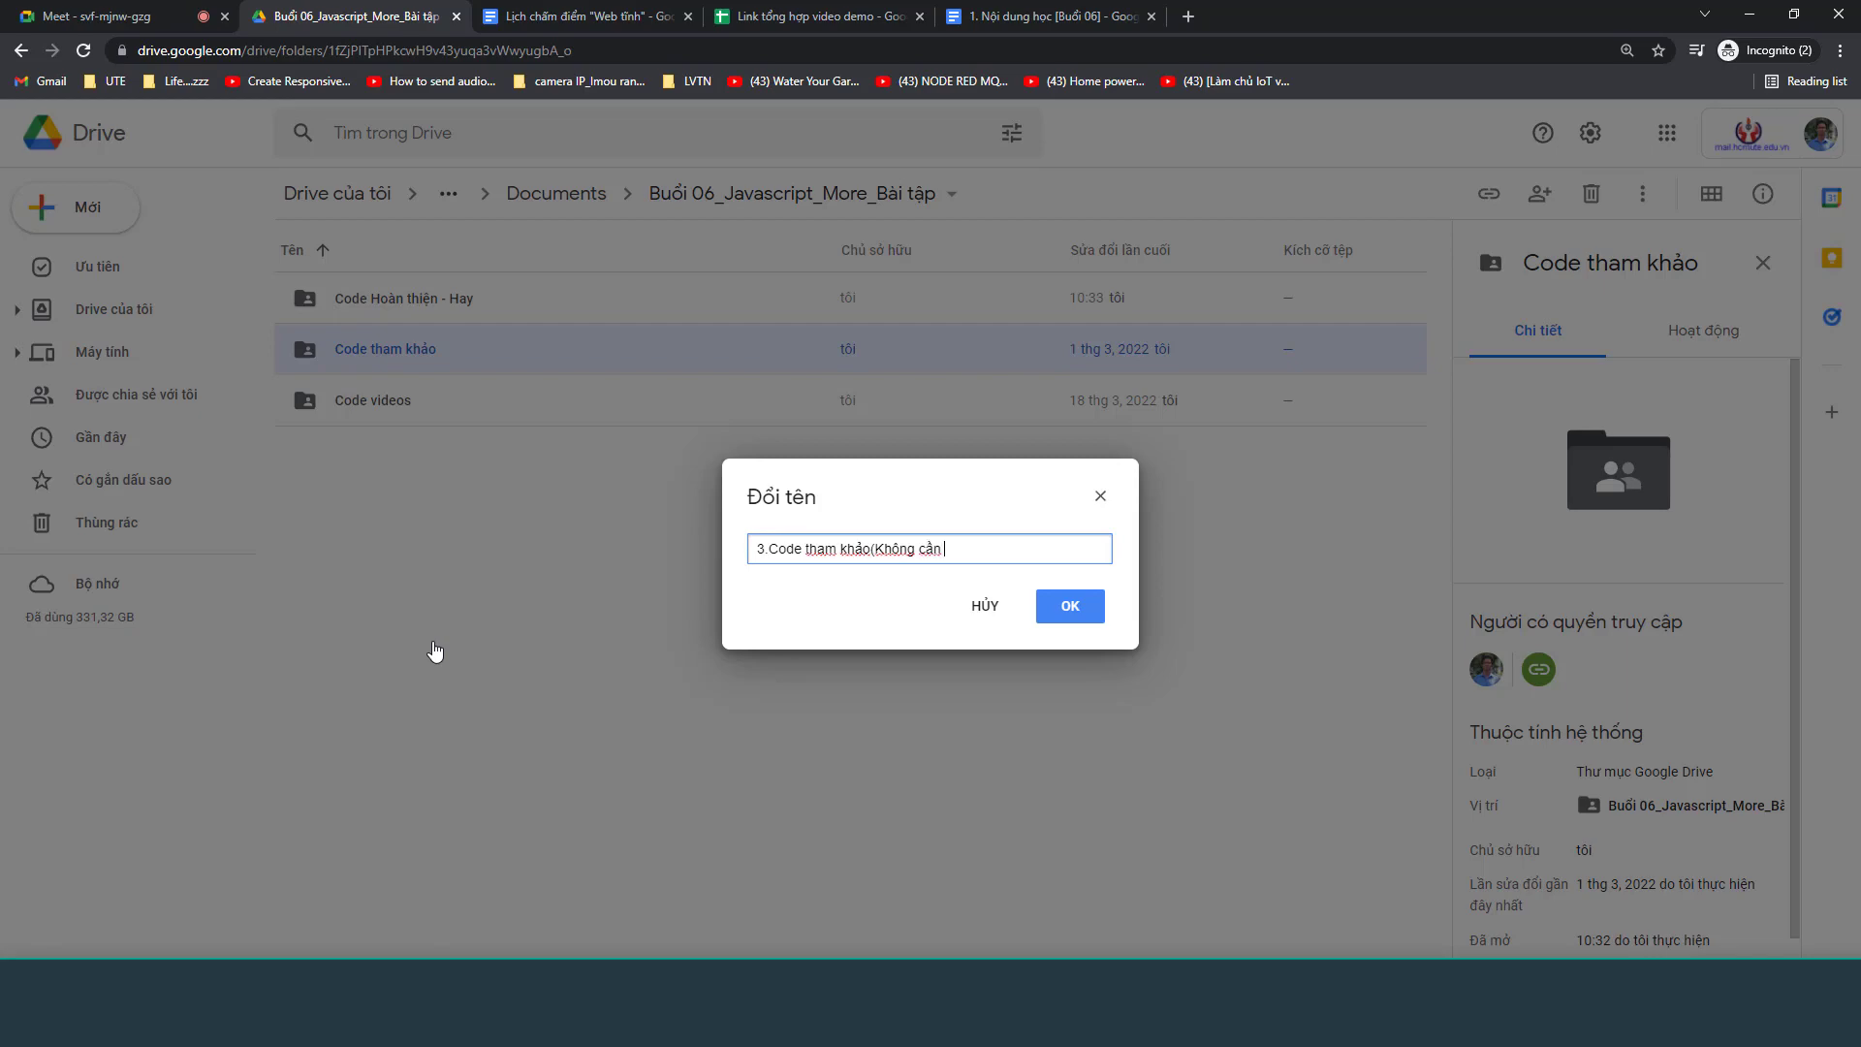
{"action": "type", "text": "(Không cần coi)"}
{"action": "key", "text": "Return"}
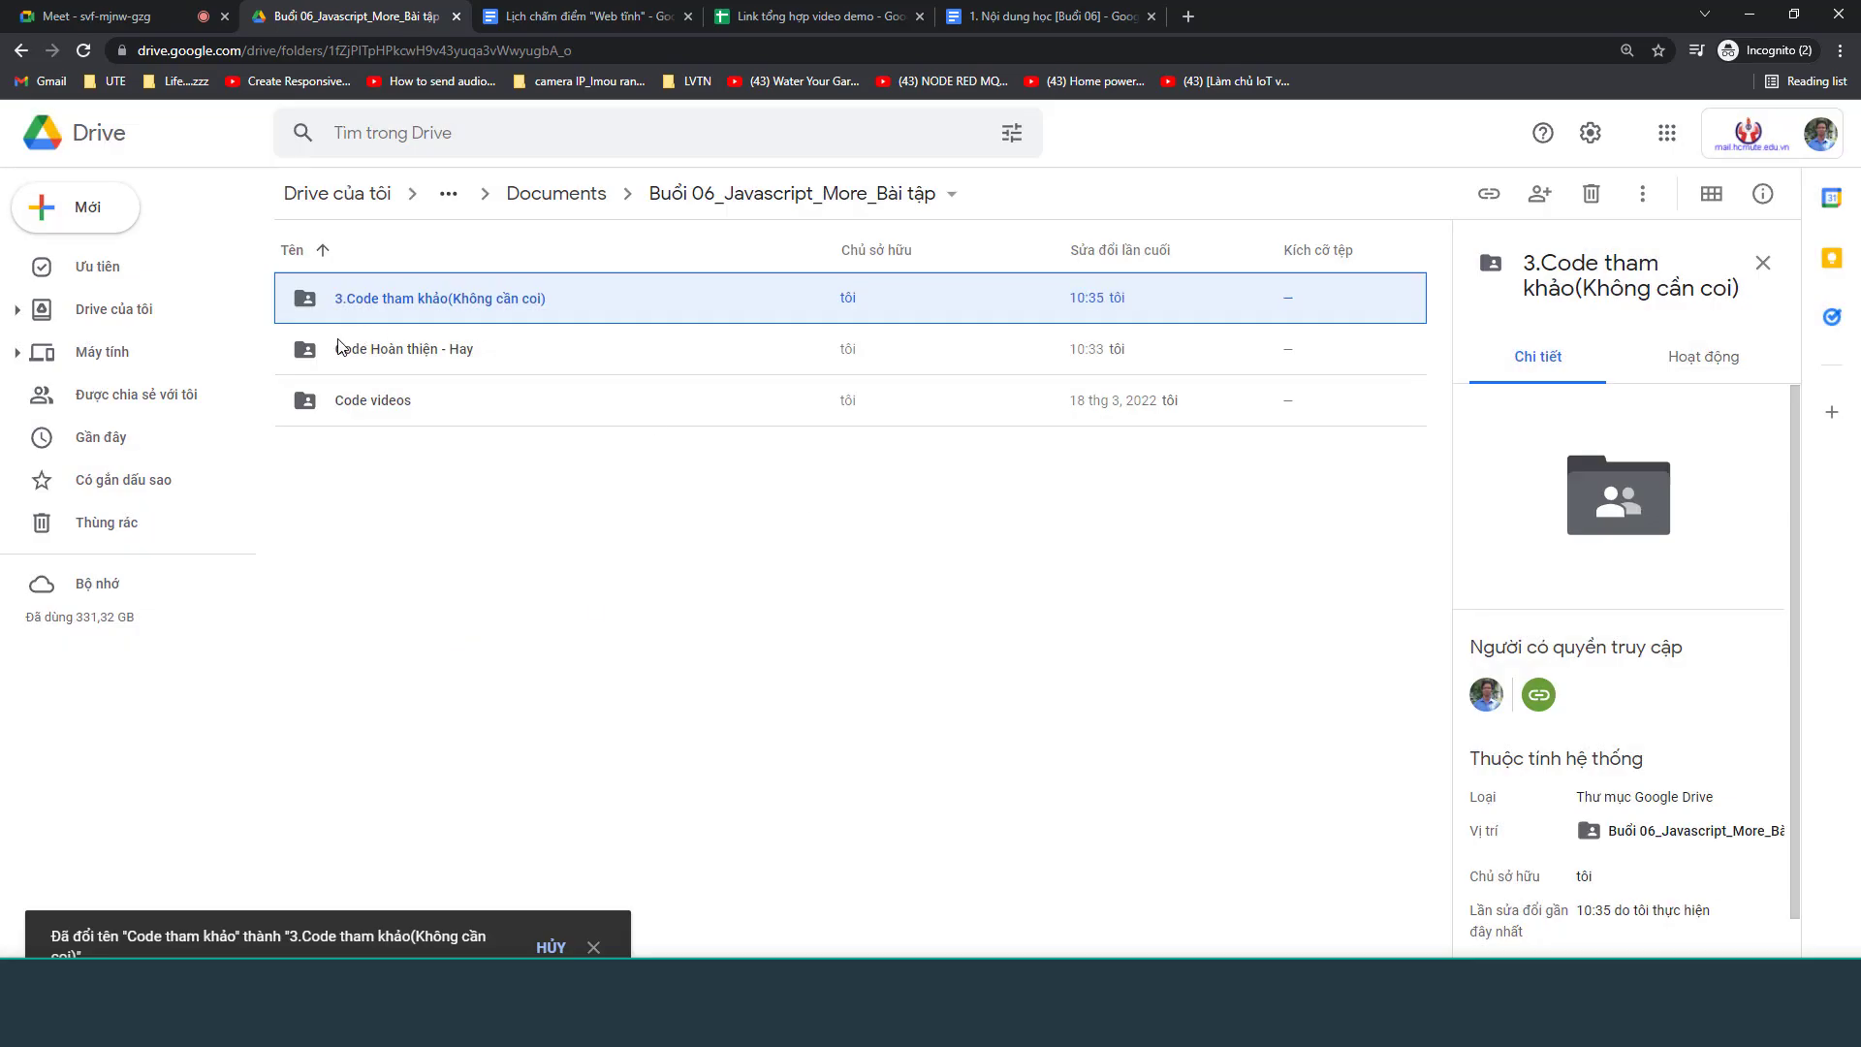
Rename the Code videos folder as "1.Code videos"
{"action": "left_click", "coordinate": [350, 413]}
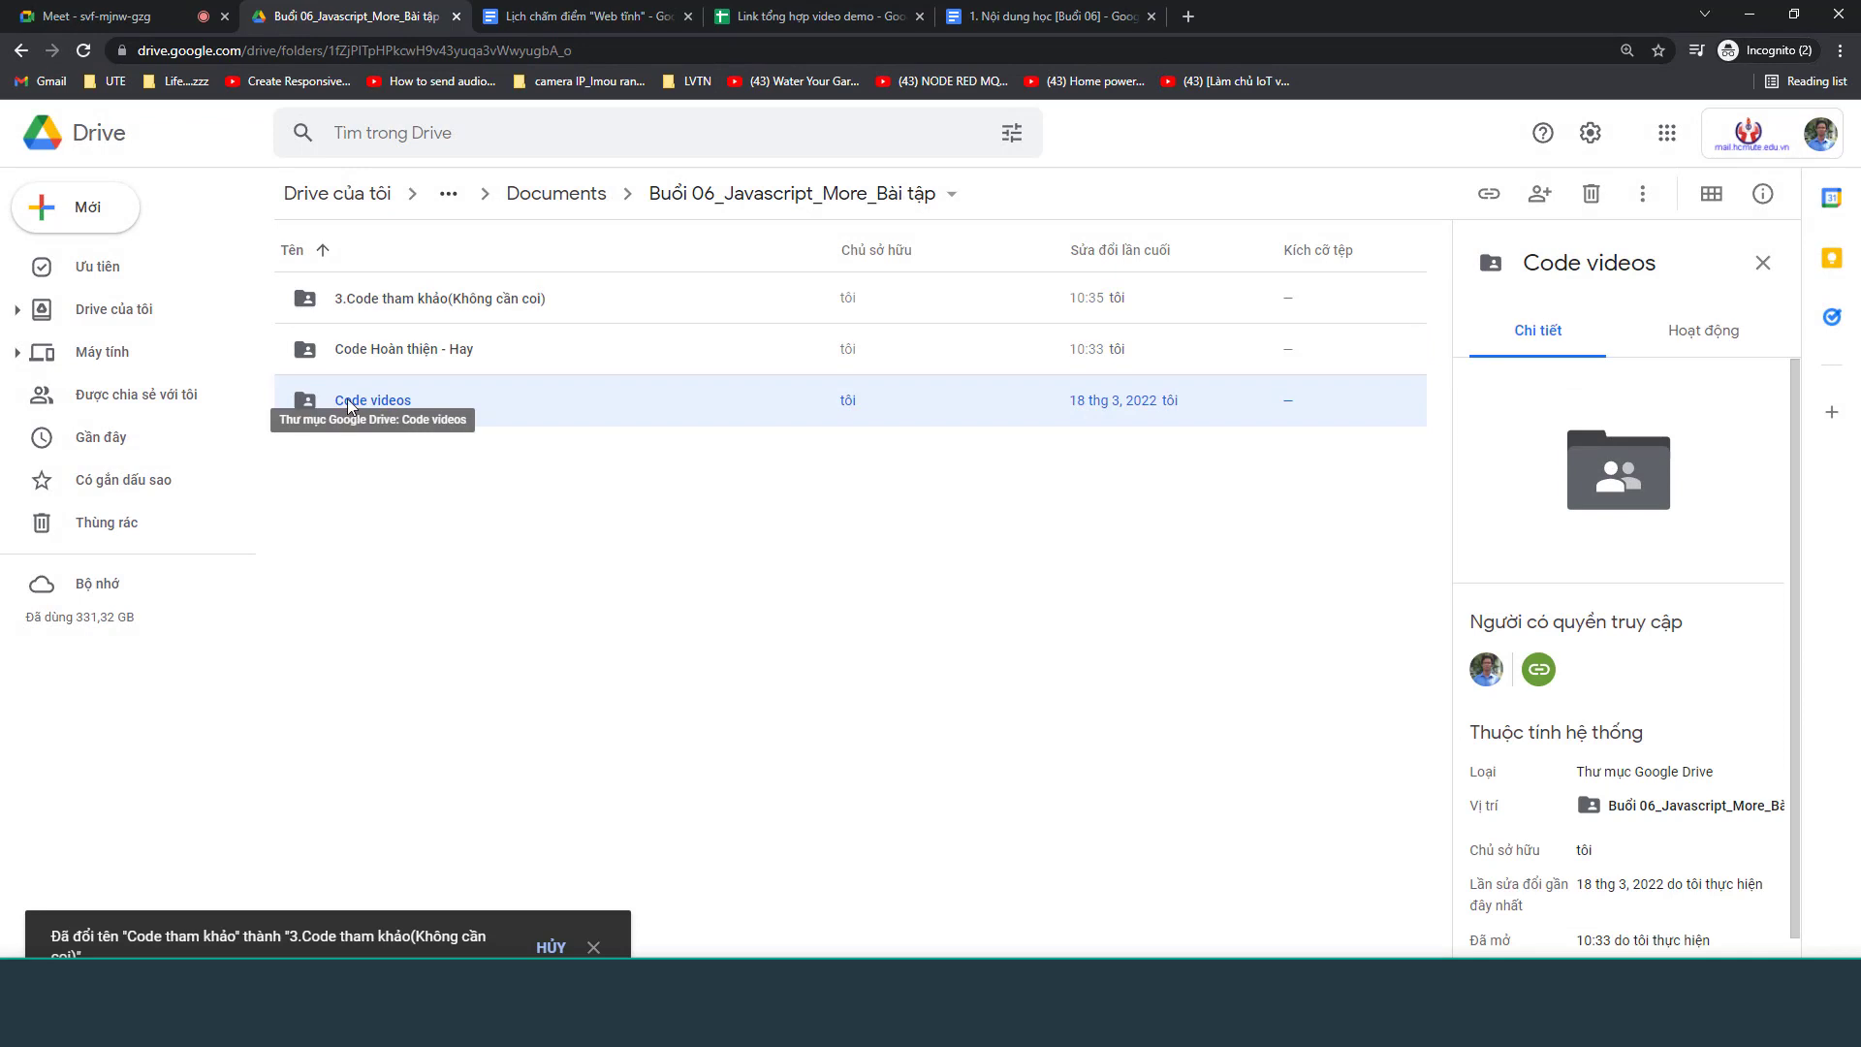
{"action": "right_click", "coordinate": [348, 400]}
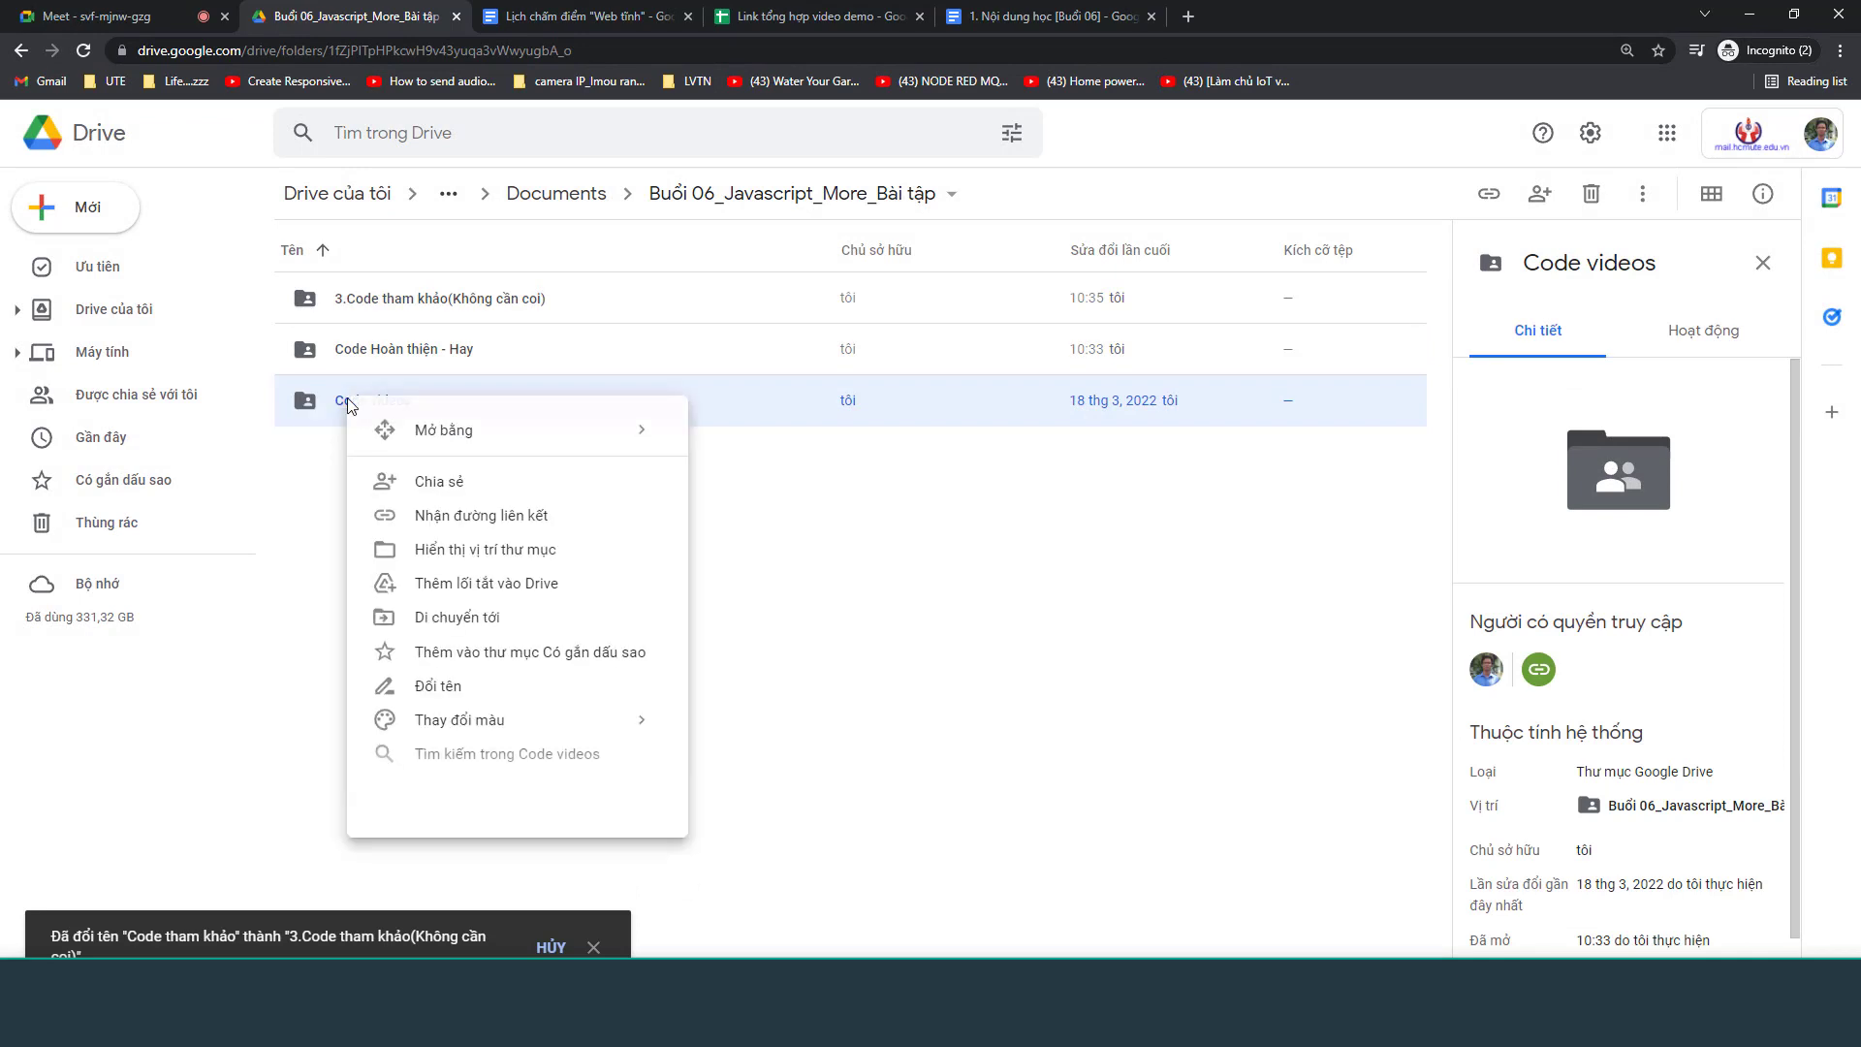
{"action": "left_click", "coordinate": [446, 688]}
{"action": "key", "text": "Home"}
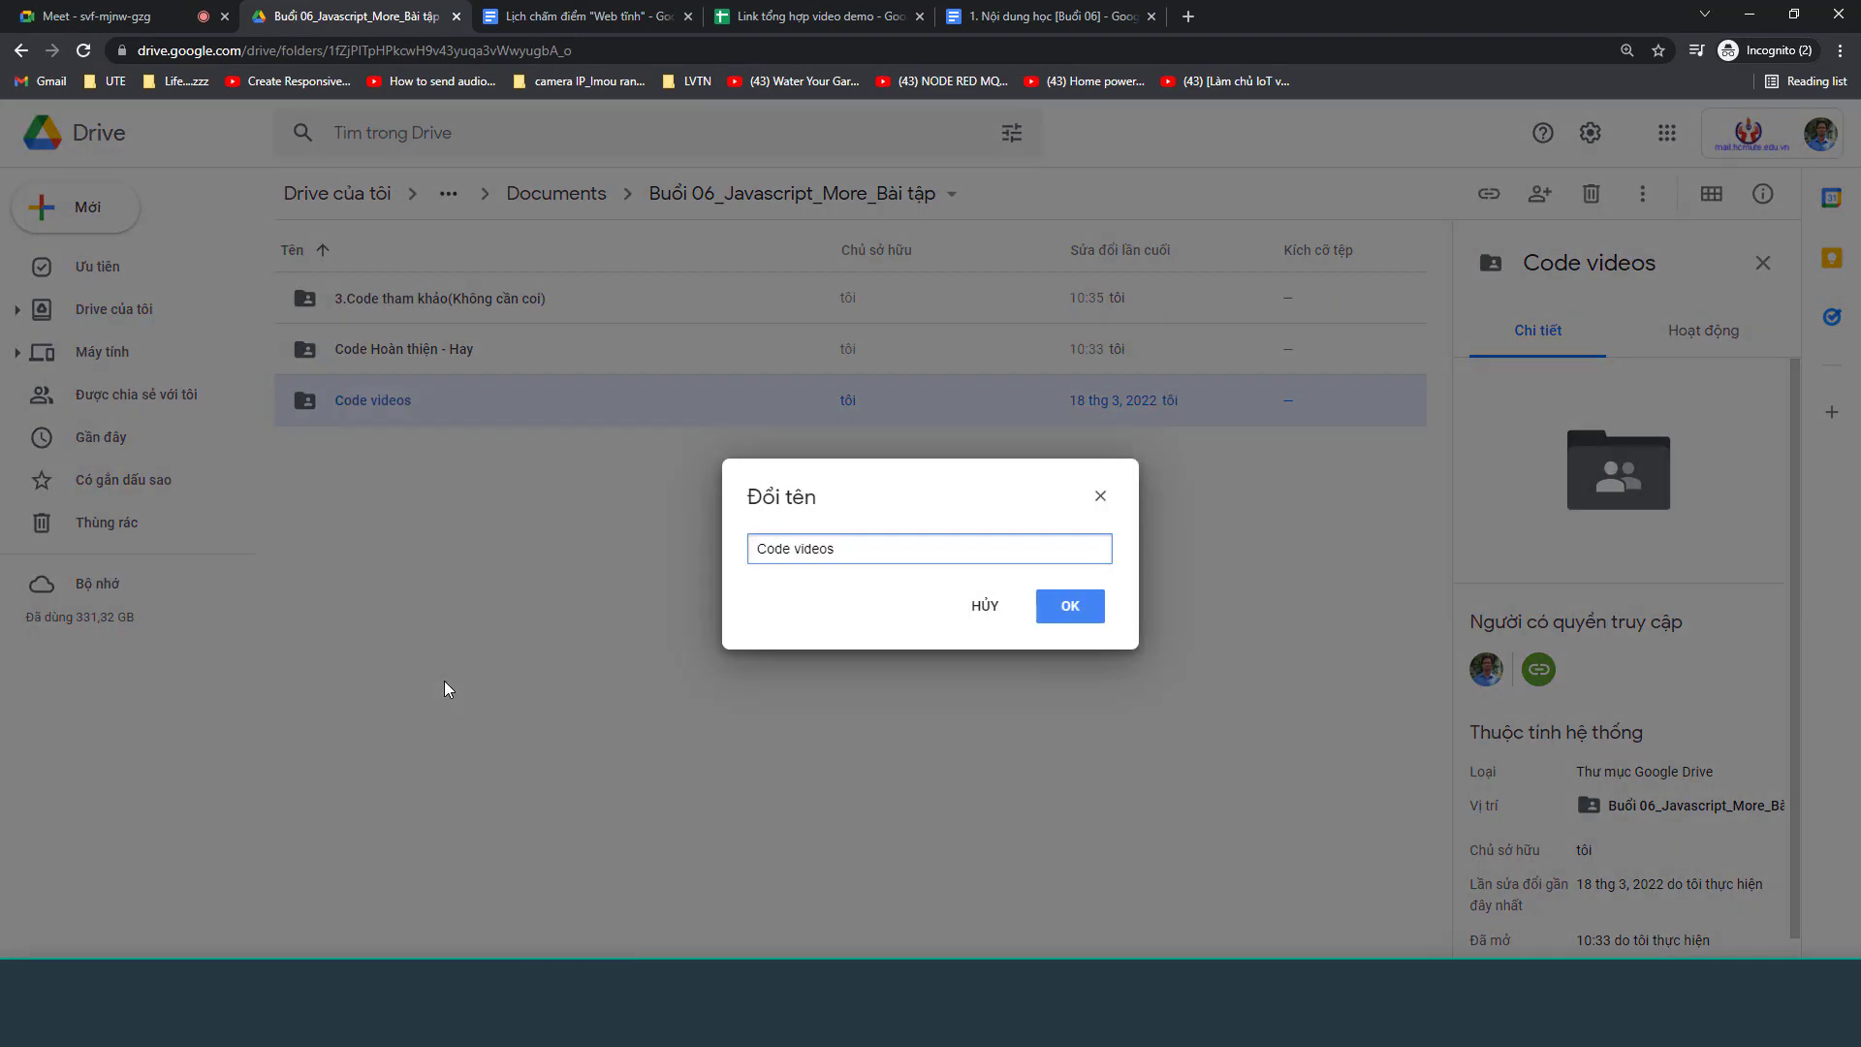
{"action": "type", "text": "1."}
{"action": "key", "text": "Return"}
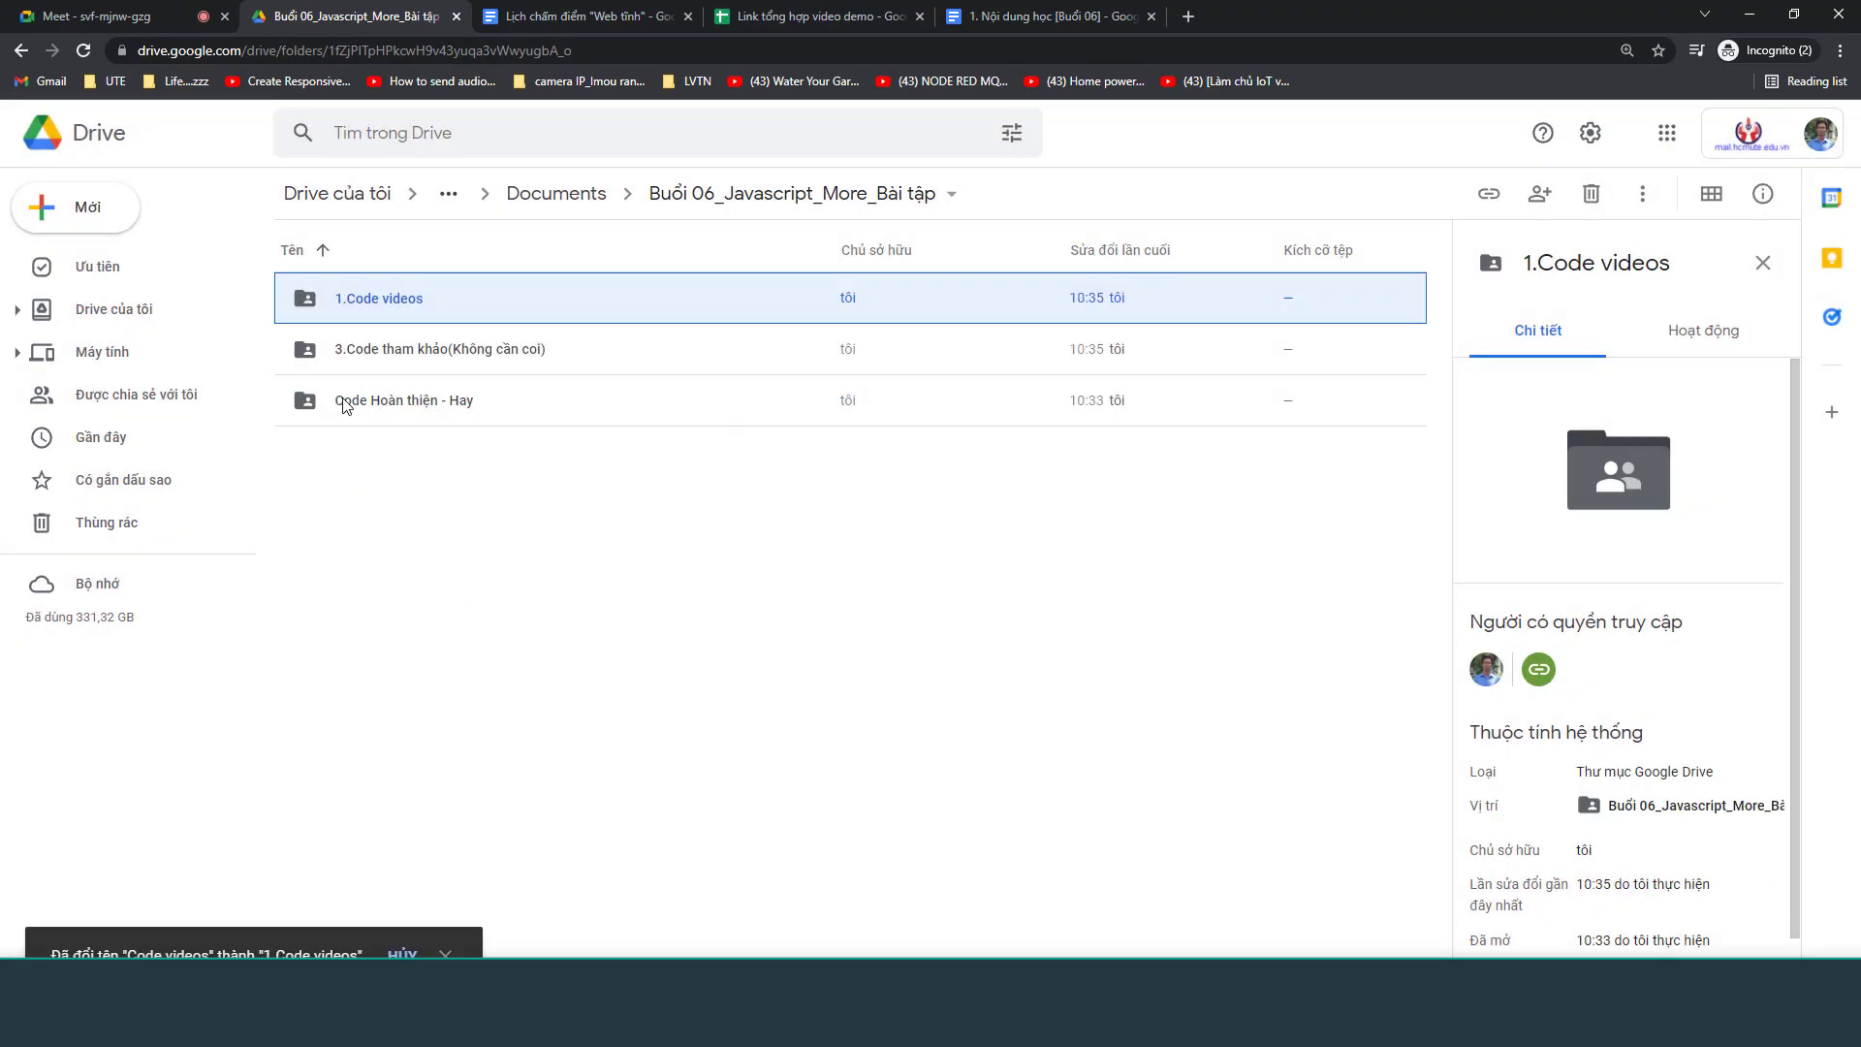
Rename the Code Hoàn thiện - Hay folder as "2.Code Hoàn thiện - Hay" and dismiss the rename notification
{"action": "left_click", "coordinate": [346, 404]}
{"action": "right_click", "coordinate": [346, 404]}
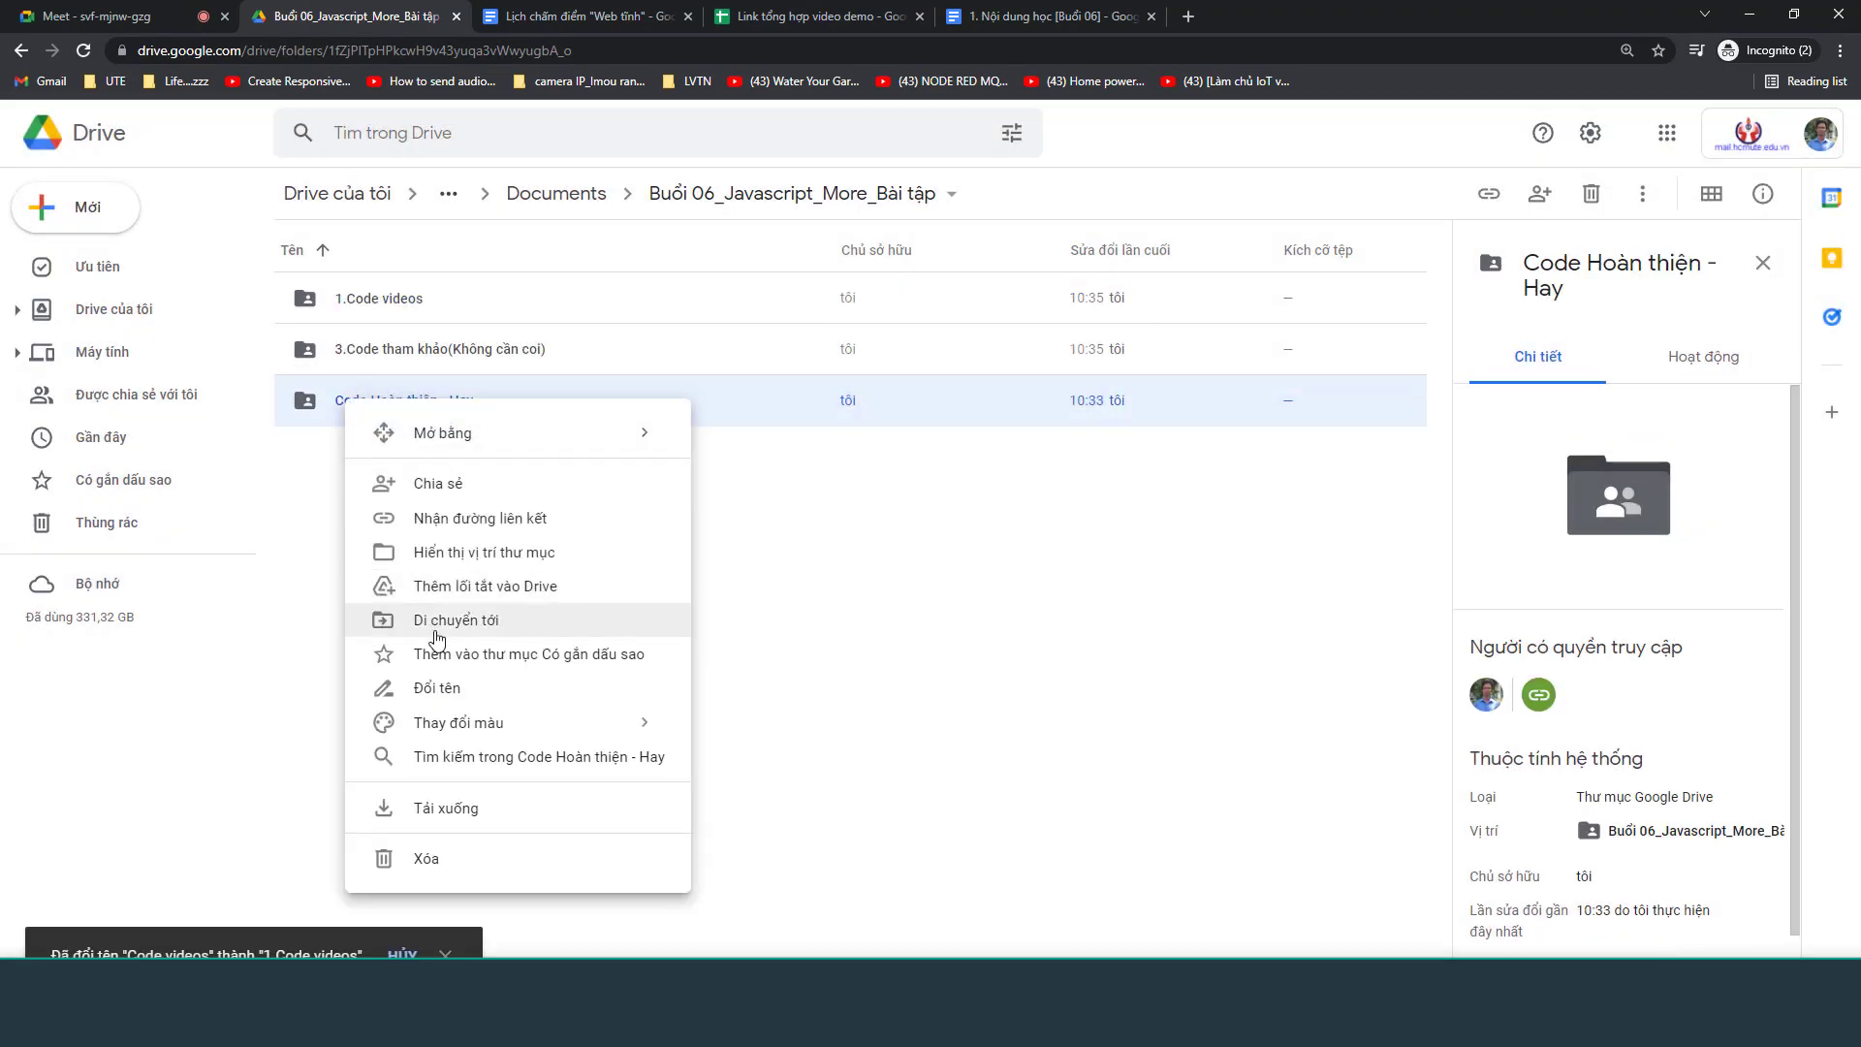
{"action": "left_click", "coordinate": [445, 688]}
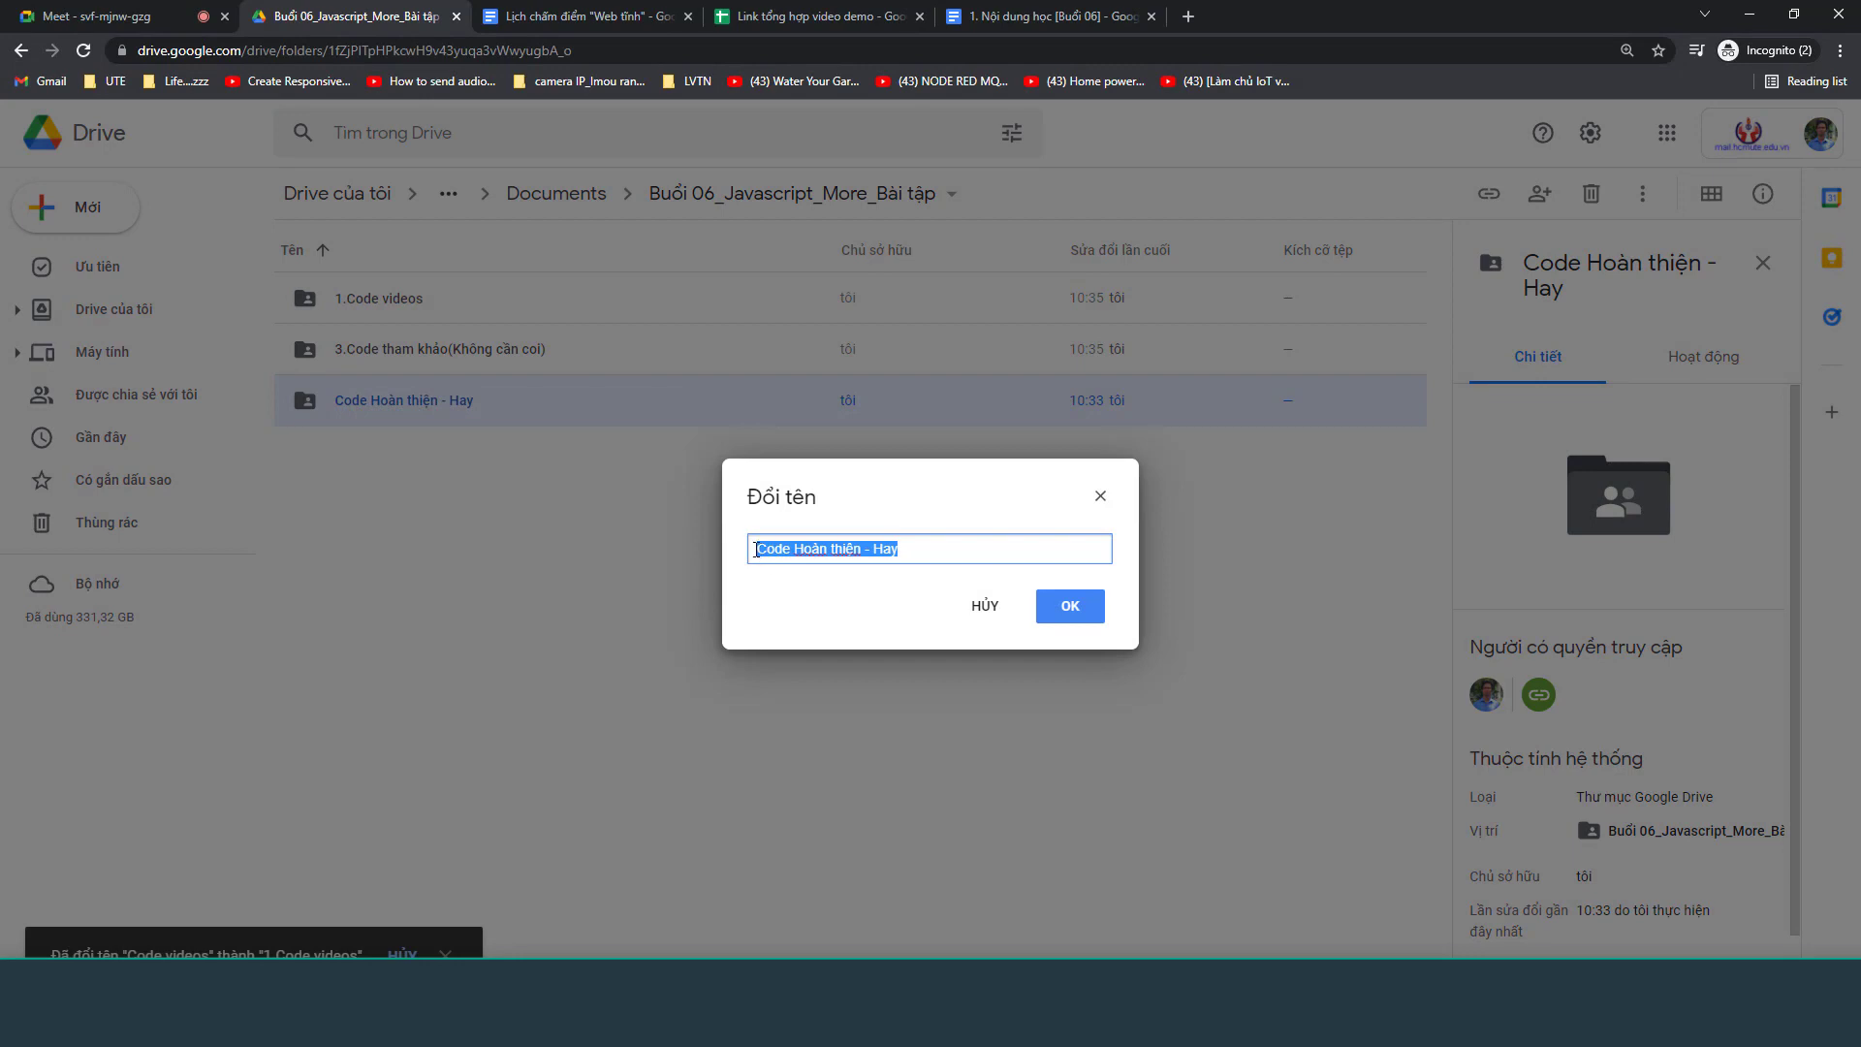
{"action": "left_click", "coordinate": [756, 550]}
{"action": "type", "text": "2."}
{"action": "key", "text": "Return"}
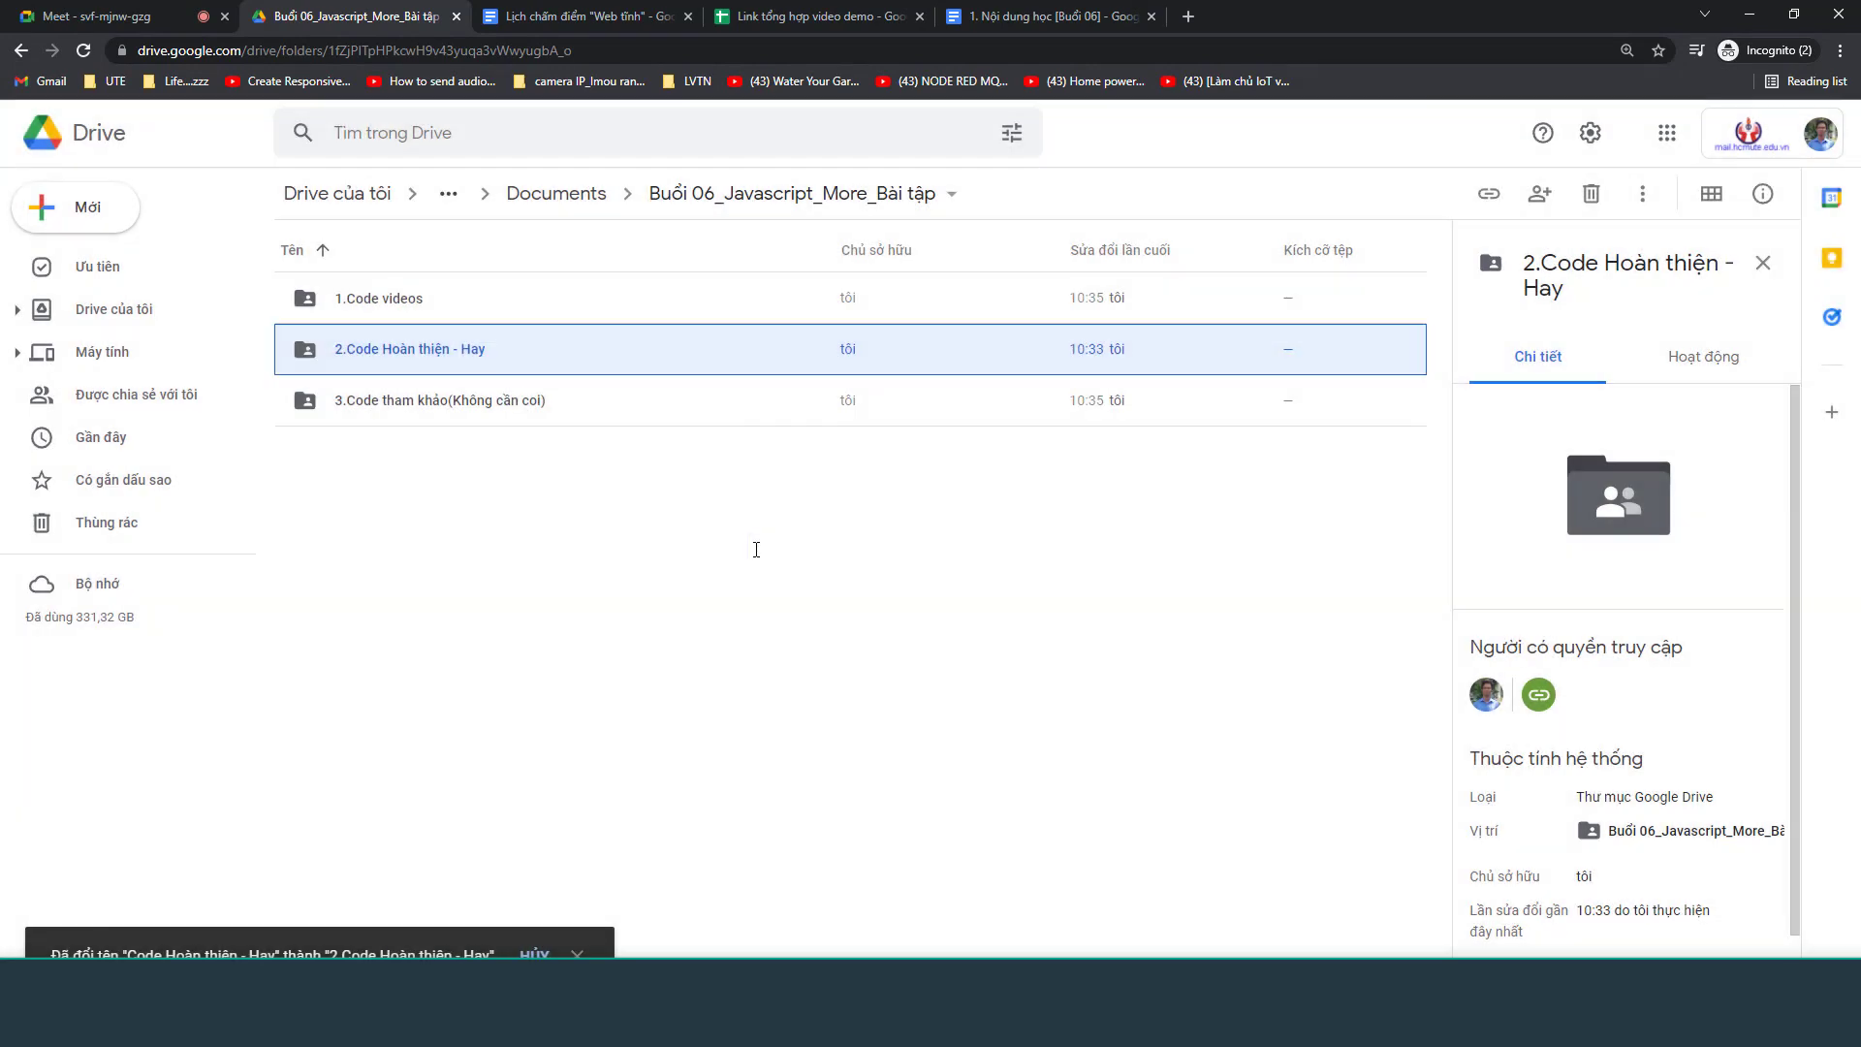
{"action": "left_click", "coordinate": [532, 302]}
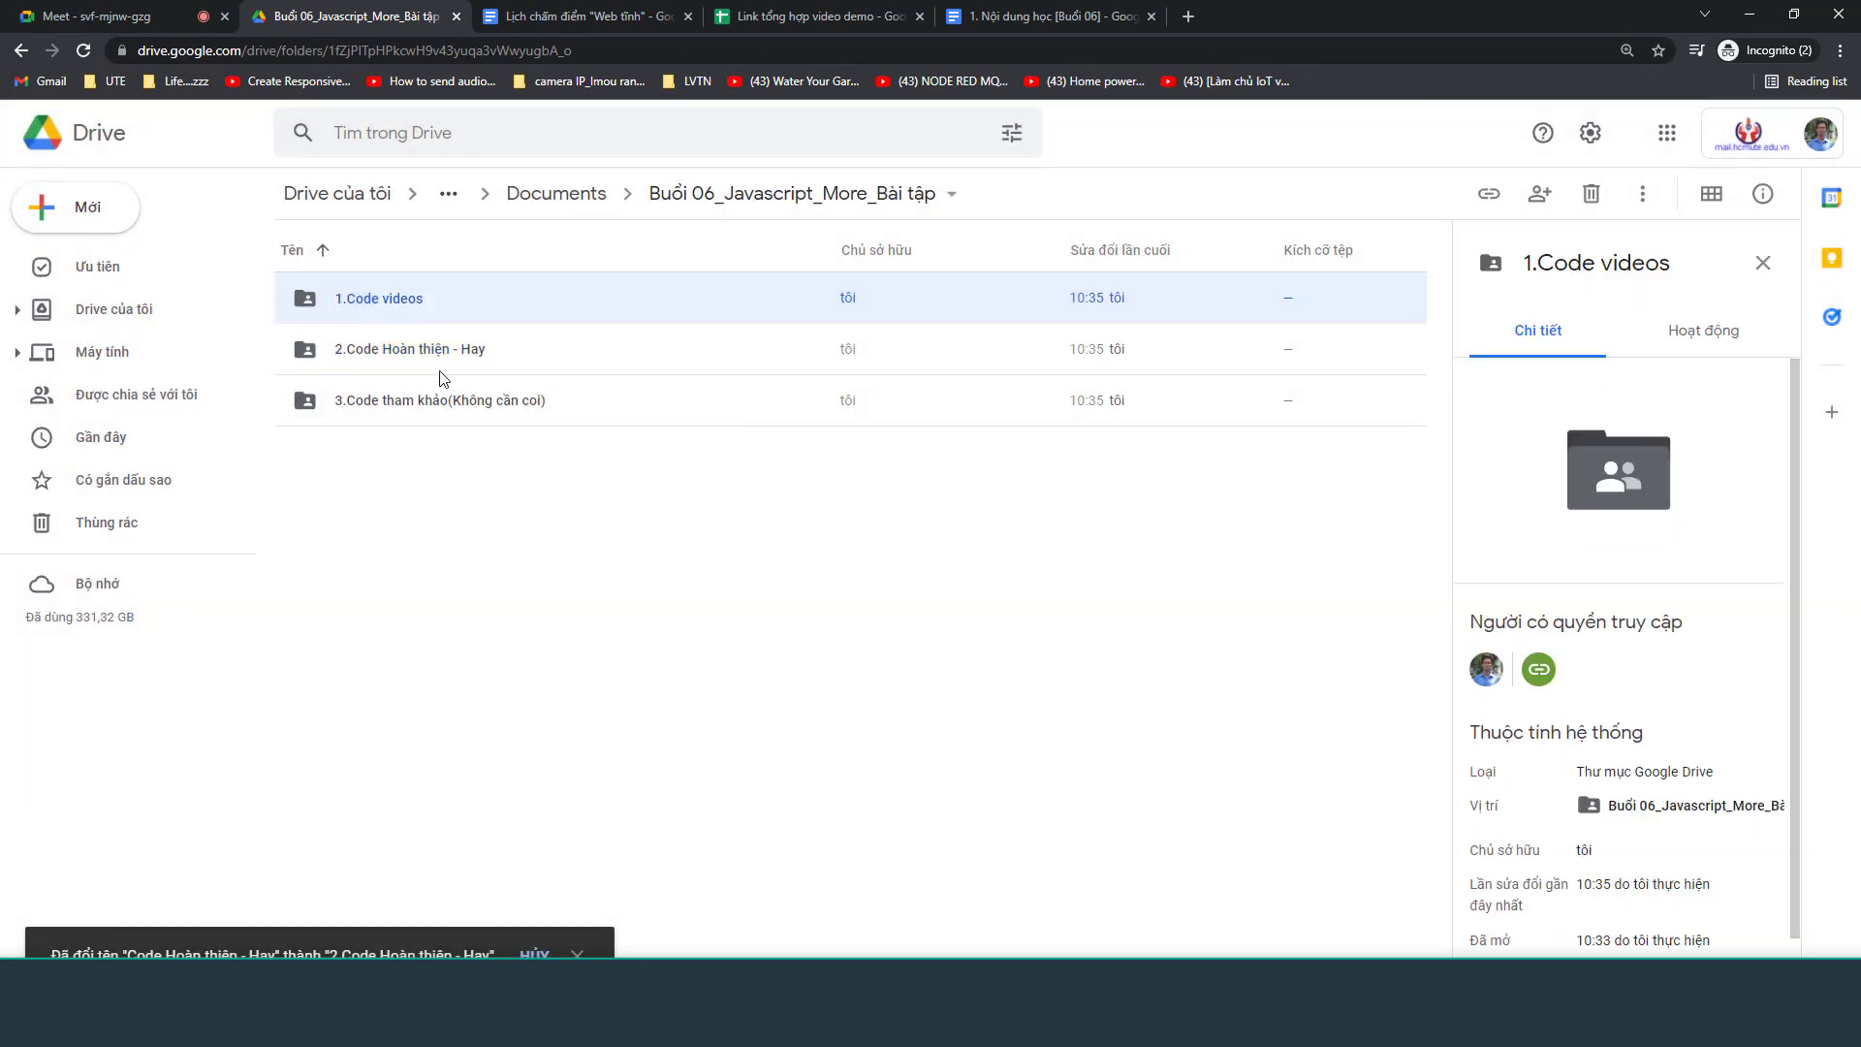
{"action": "left_click", "coordinate": [581, 954]}
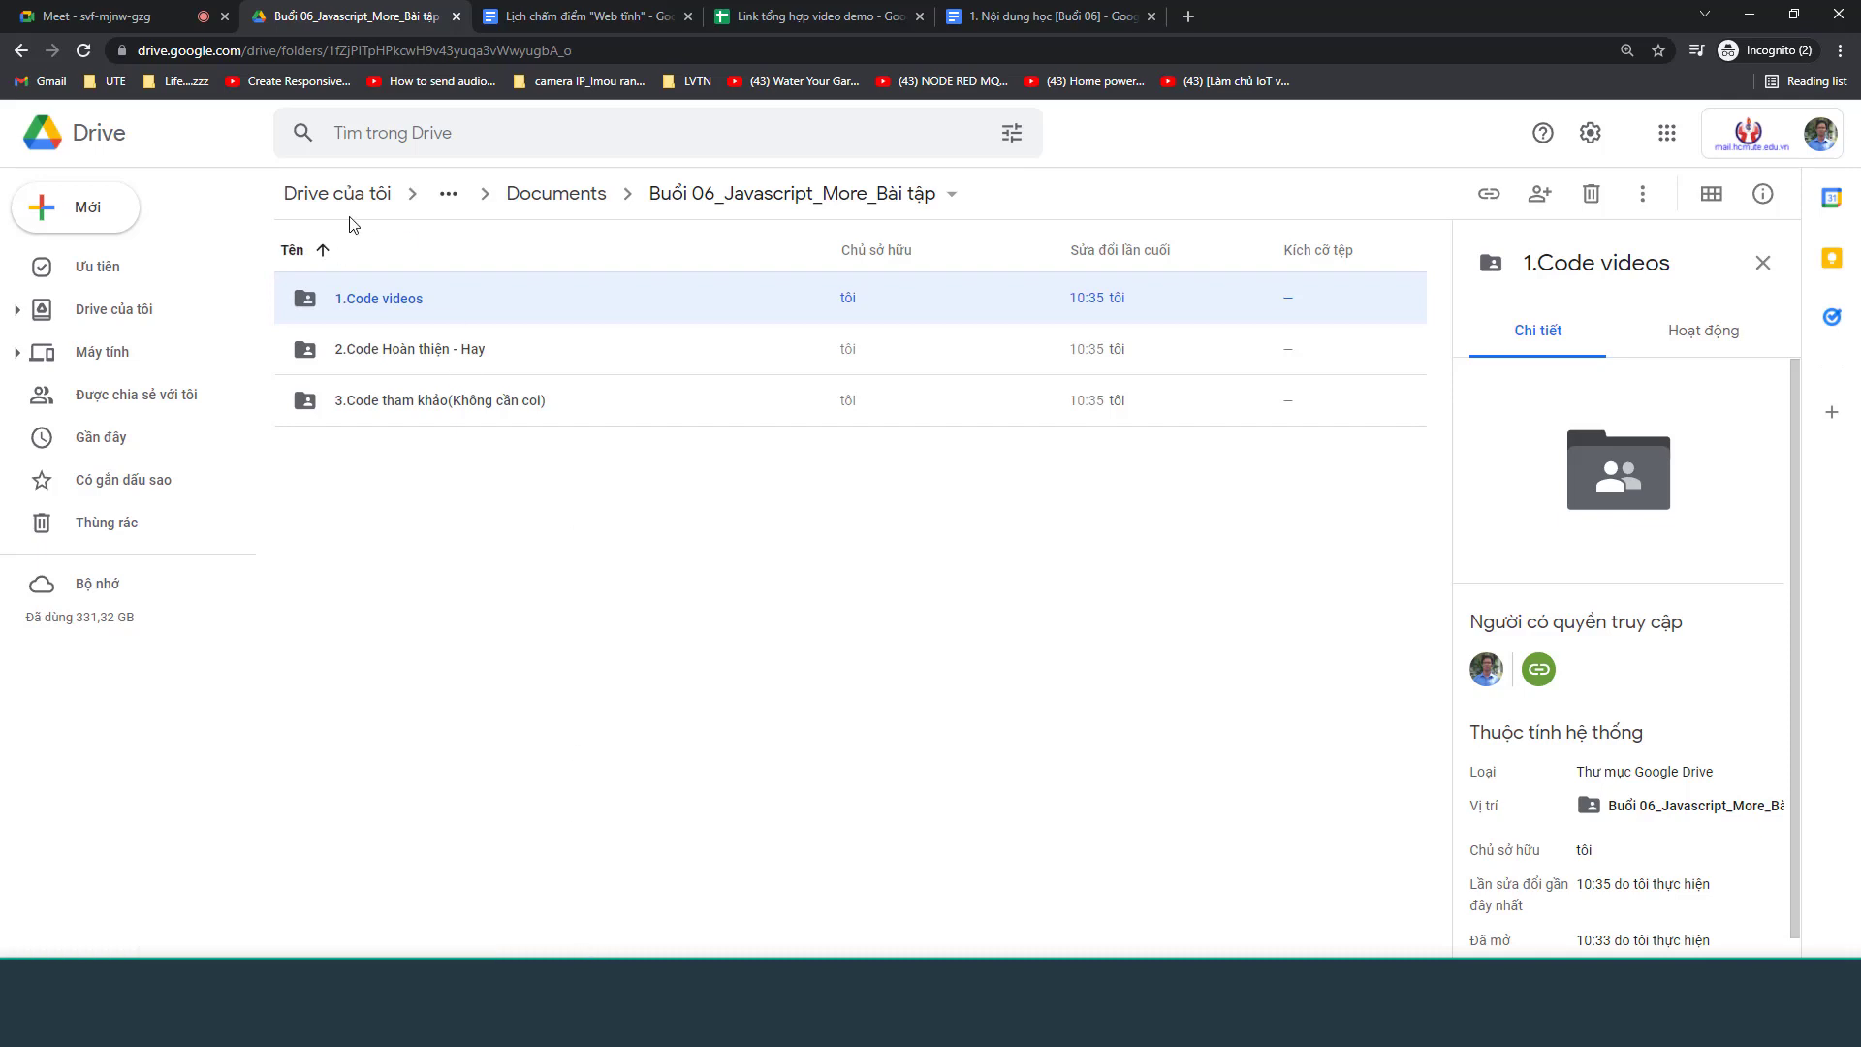
{"action": "left_click", "coordinate": [422, 475]}
{"action": "left_click", "coordinate": [396, 368]}
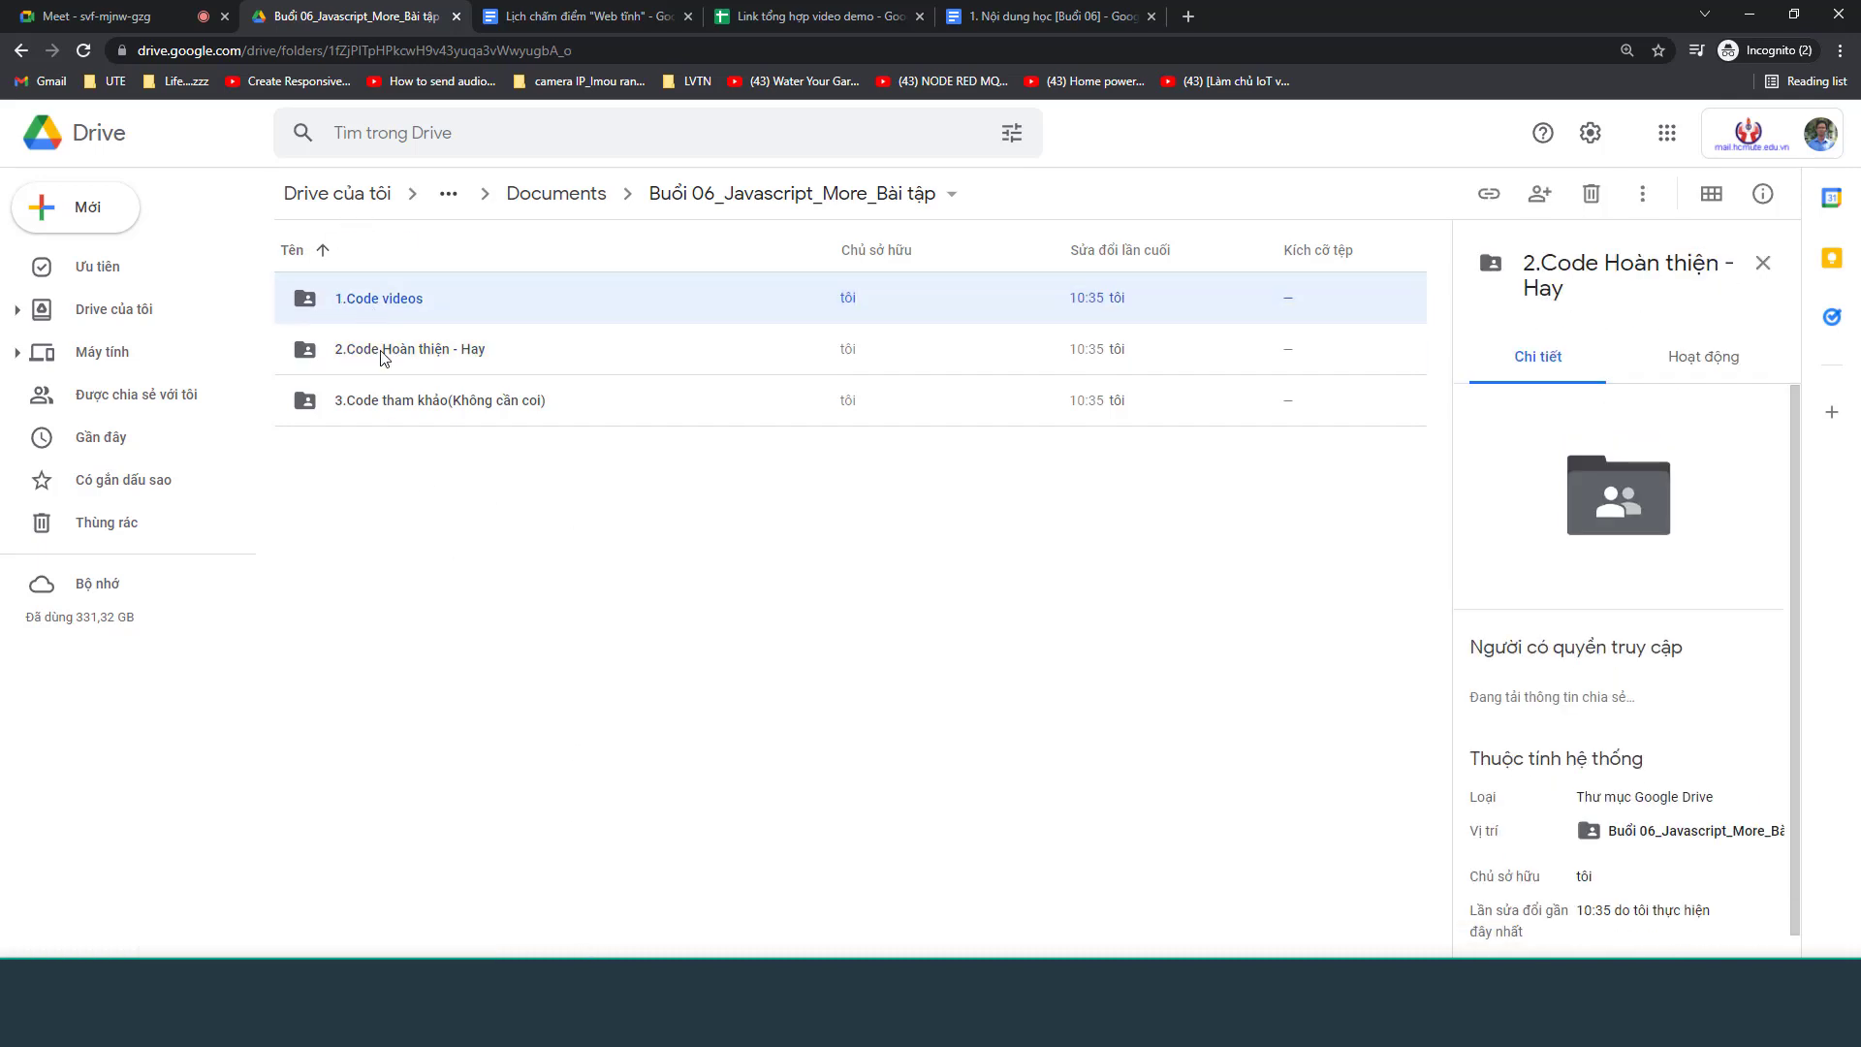
{"action": "left_click", "coordinate": [494, 532]}
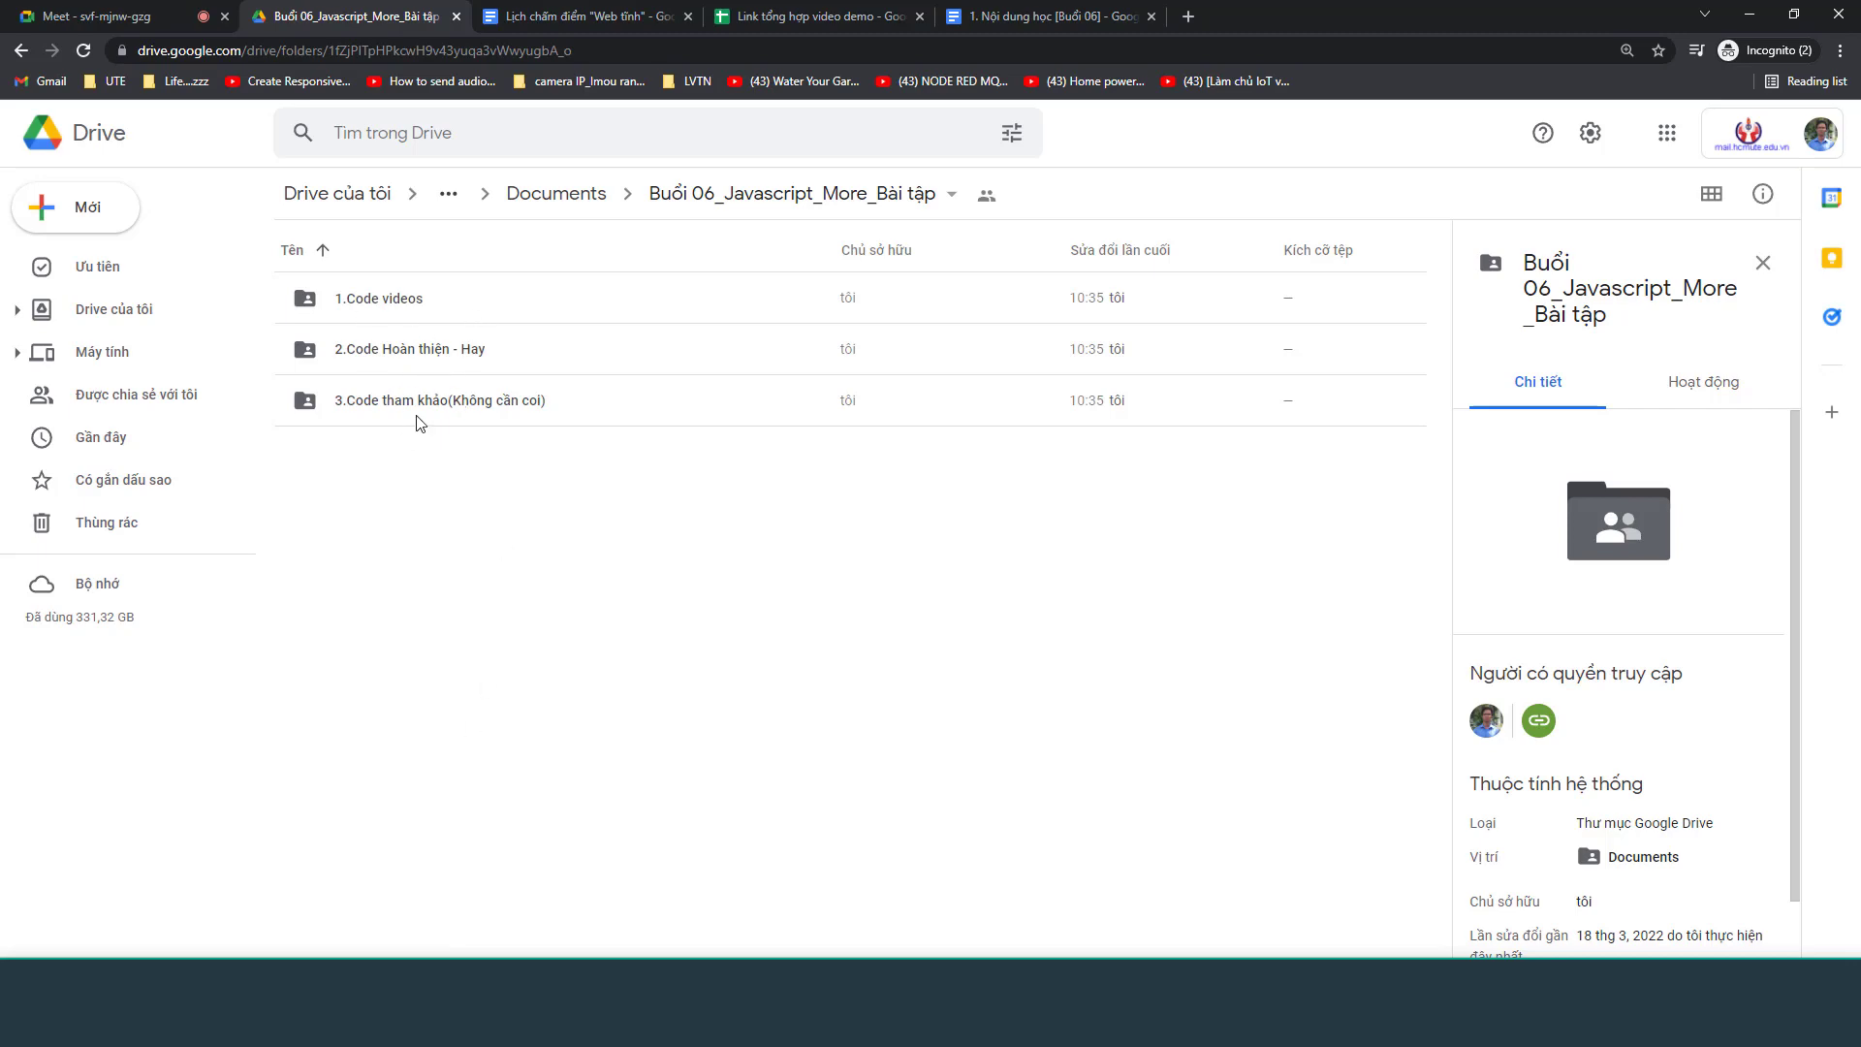
Switch to the browser window with the student demos, close its developer tools, and close the detail.html and other demo pages
{"action": "key", "text": "alt+Tab"}
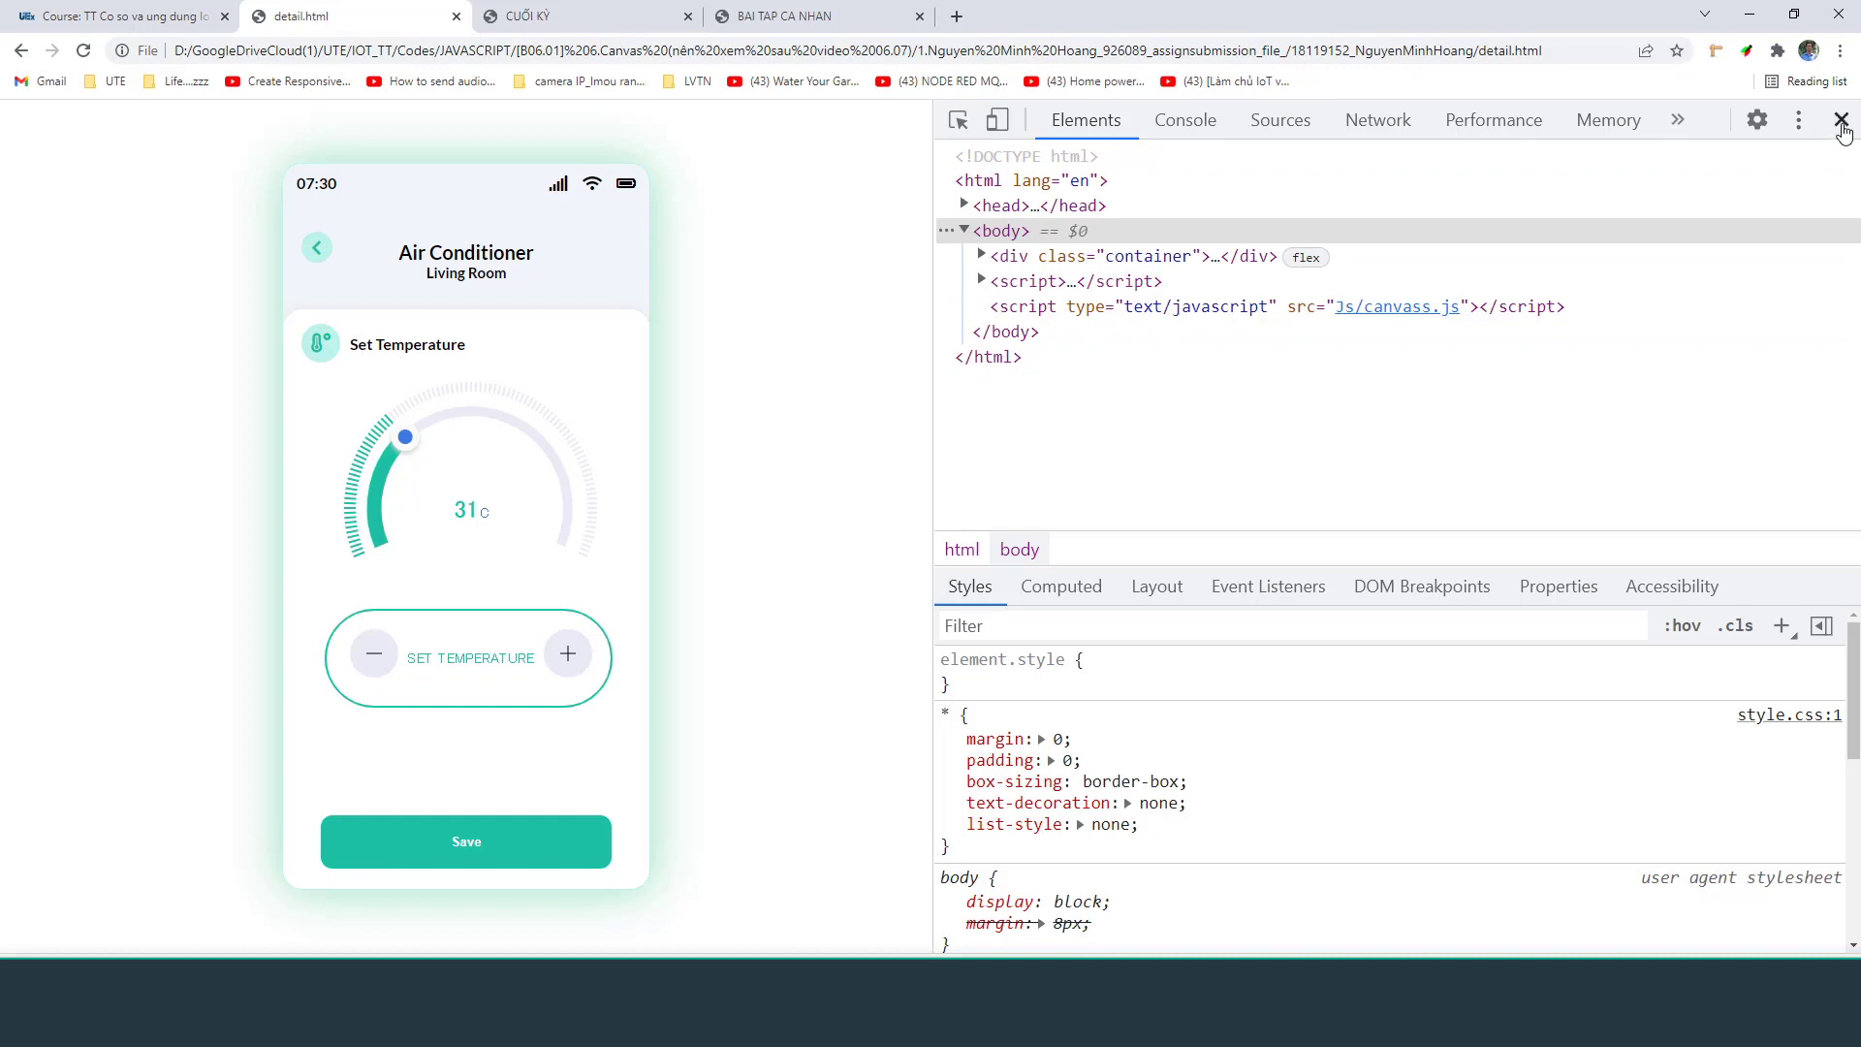
{"action": "left_click", "coordinate": [1840, 120]}
{"action": "left_click", "coordinate": [688, 17]}
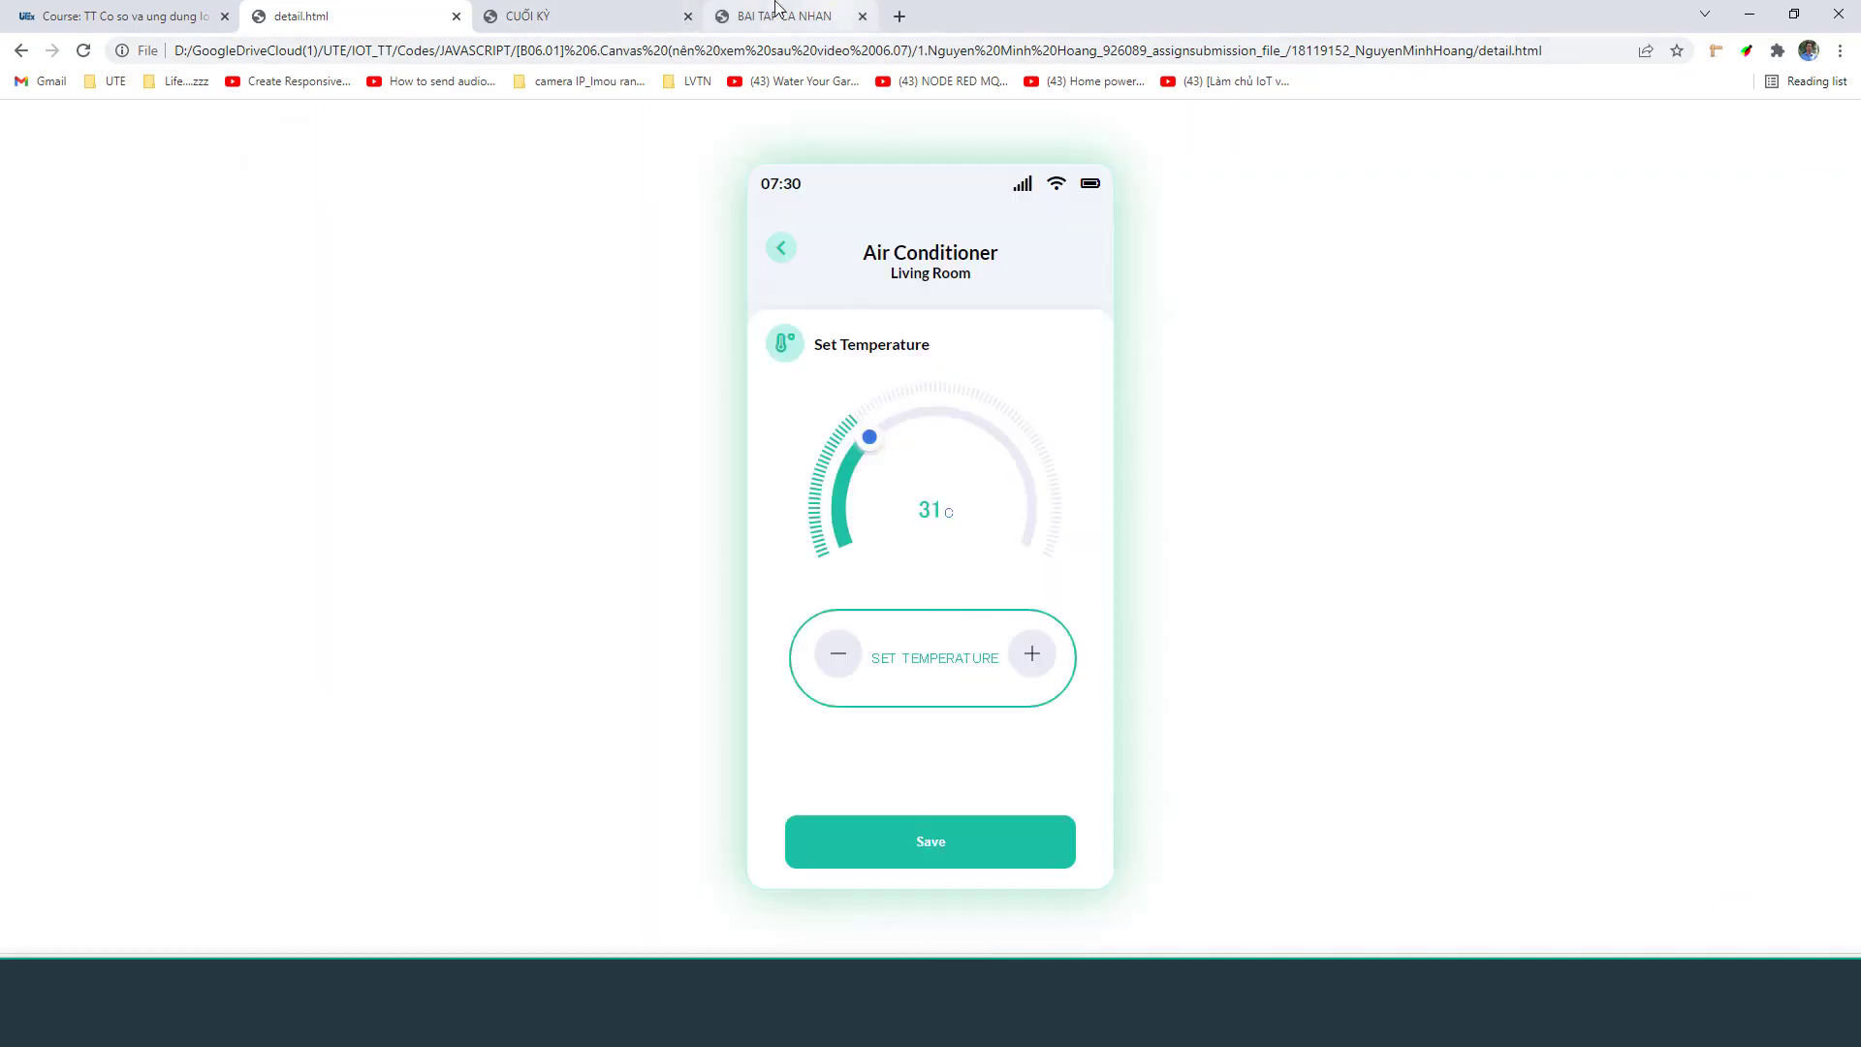
{"action": "left_click", "coordinate": [689, 16]}
{"action": "left_click", "coordinate": [457, 16]}
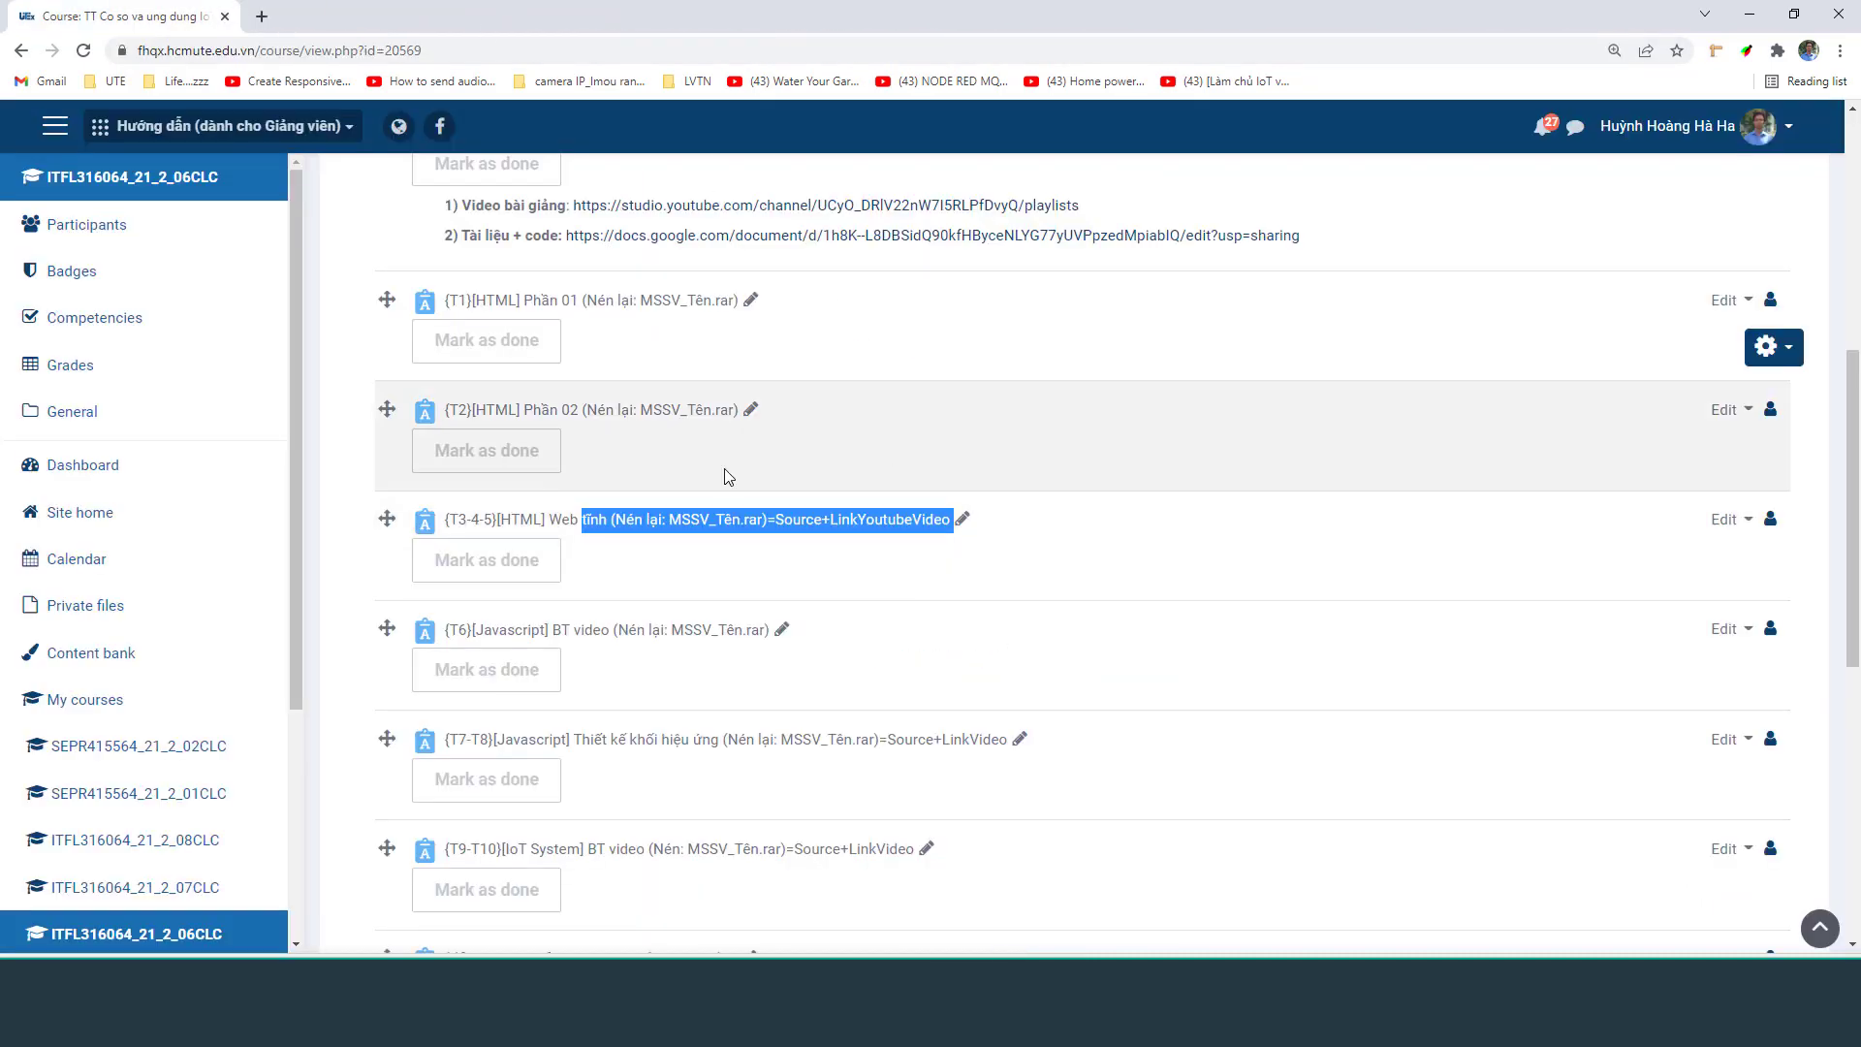
Open the student's index.html in the browser and view its Garage Room, Kitchen and Living Room device lists
{"action": "left_click", "coordinate": [351, 553]}
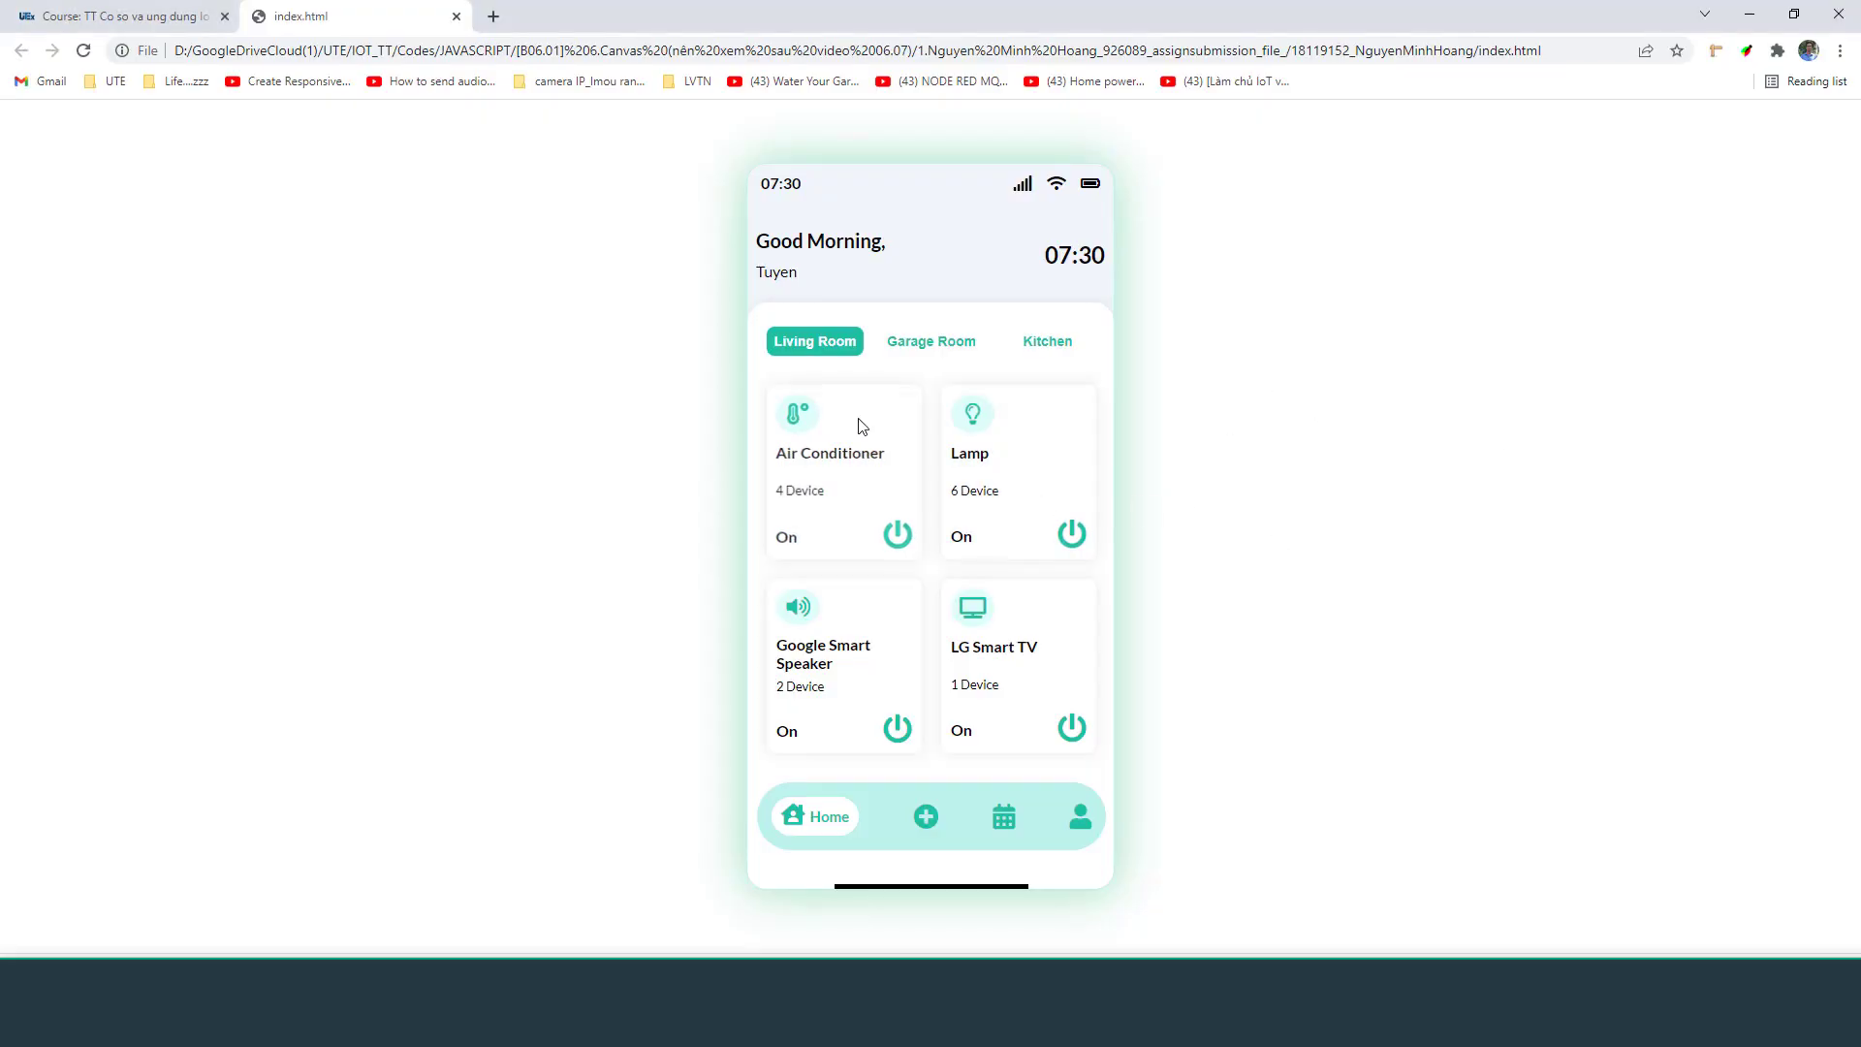
{"action": "left_click", "coordinate": [921, 347]}
{"action": "left_click", "coordinate": [1055, 357]}
{"action": "left_click", "coordinate": [793, 349]}
Open the developer tools on index.html and expand the container div and the inline script in the body
{"action": "key", "text": "F12"}
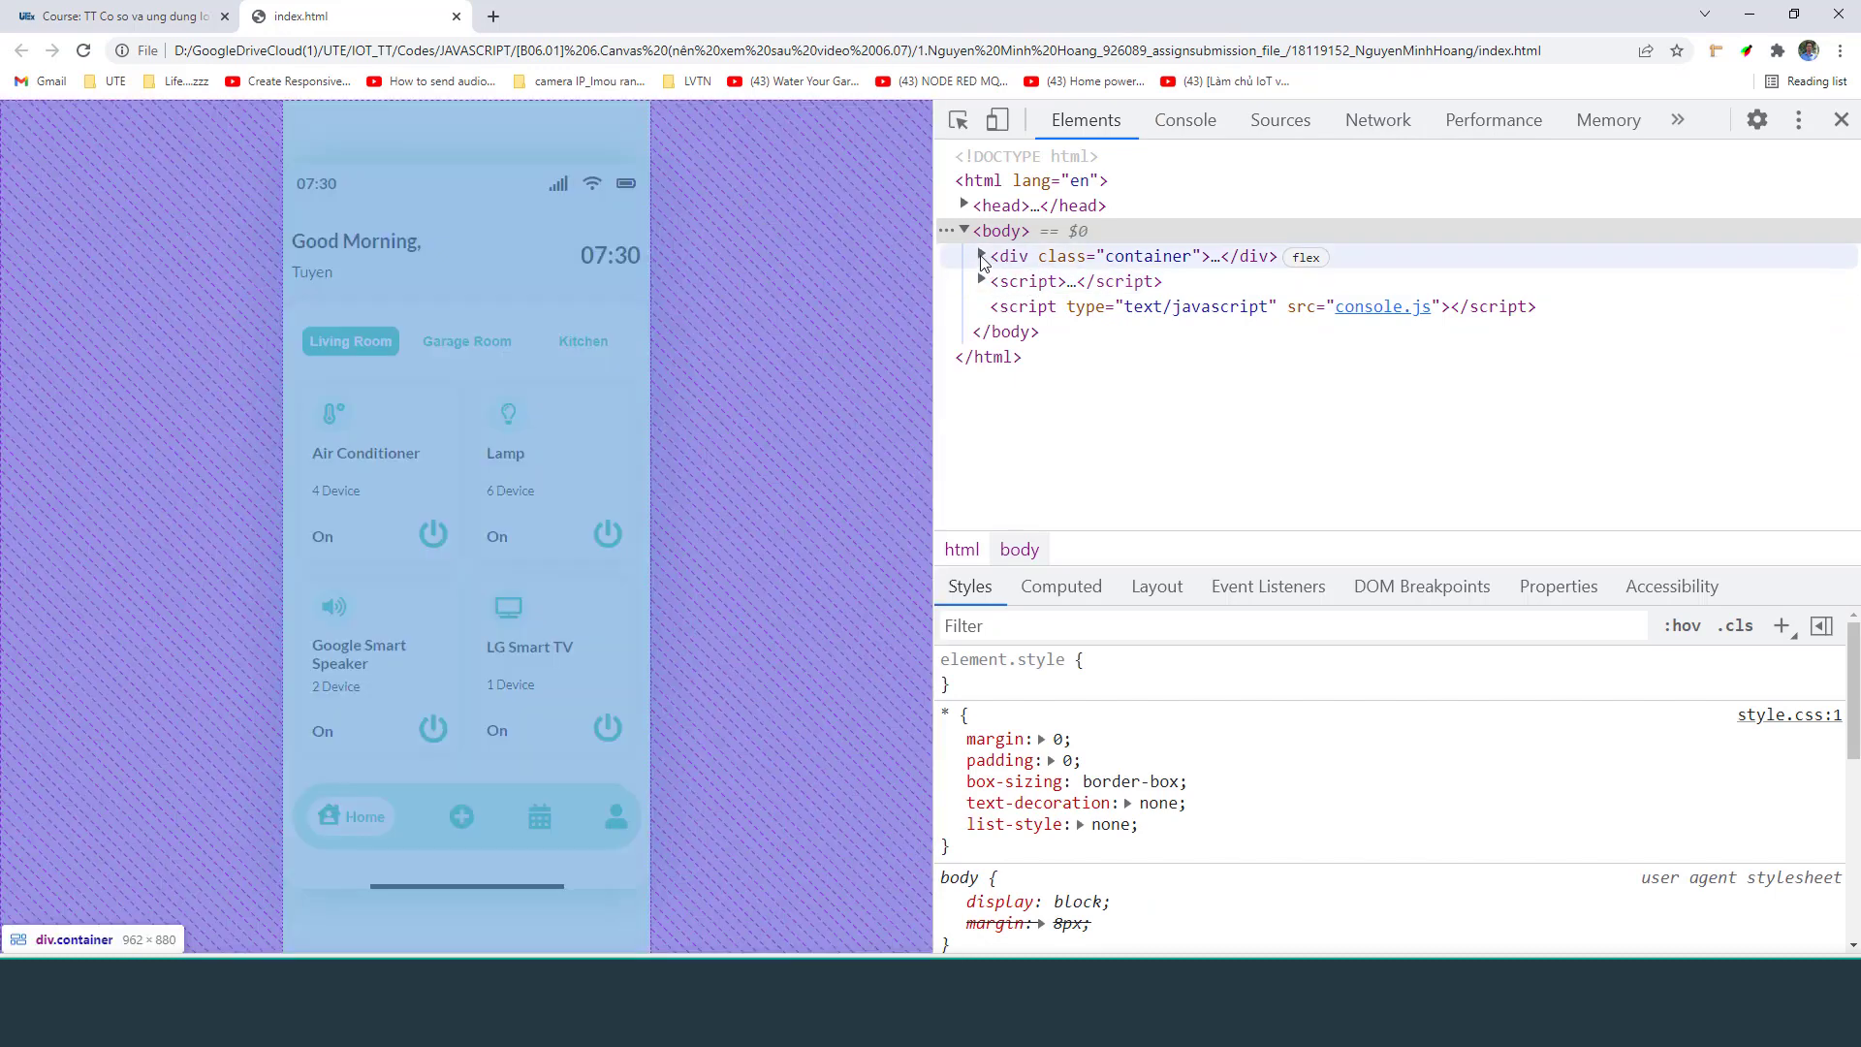
{"action": "left_click", "coordinate": [981, 257]}
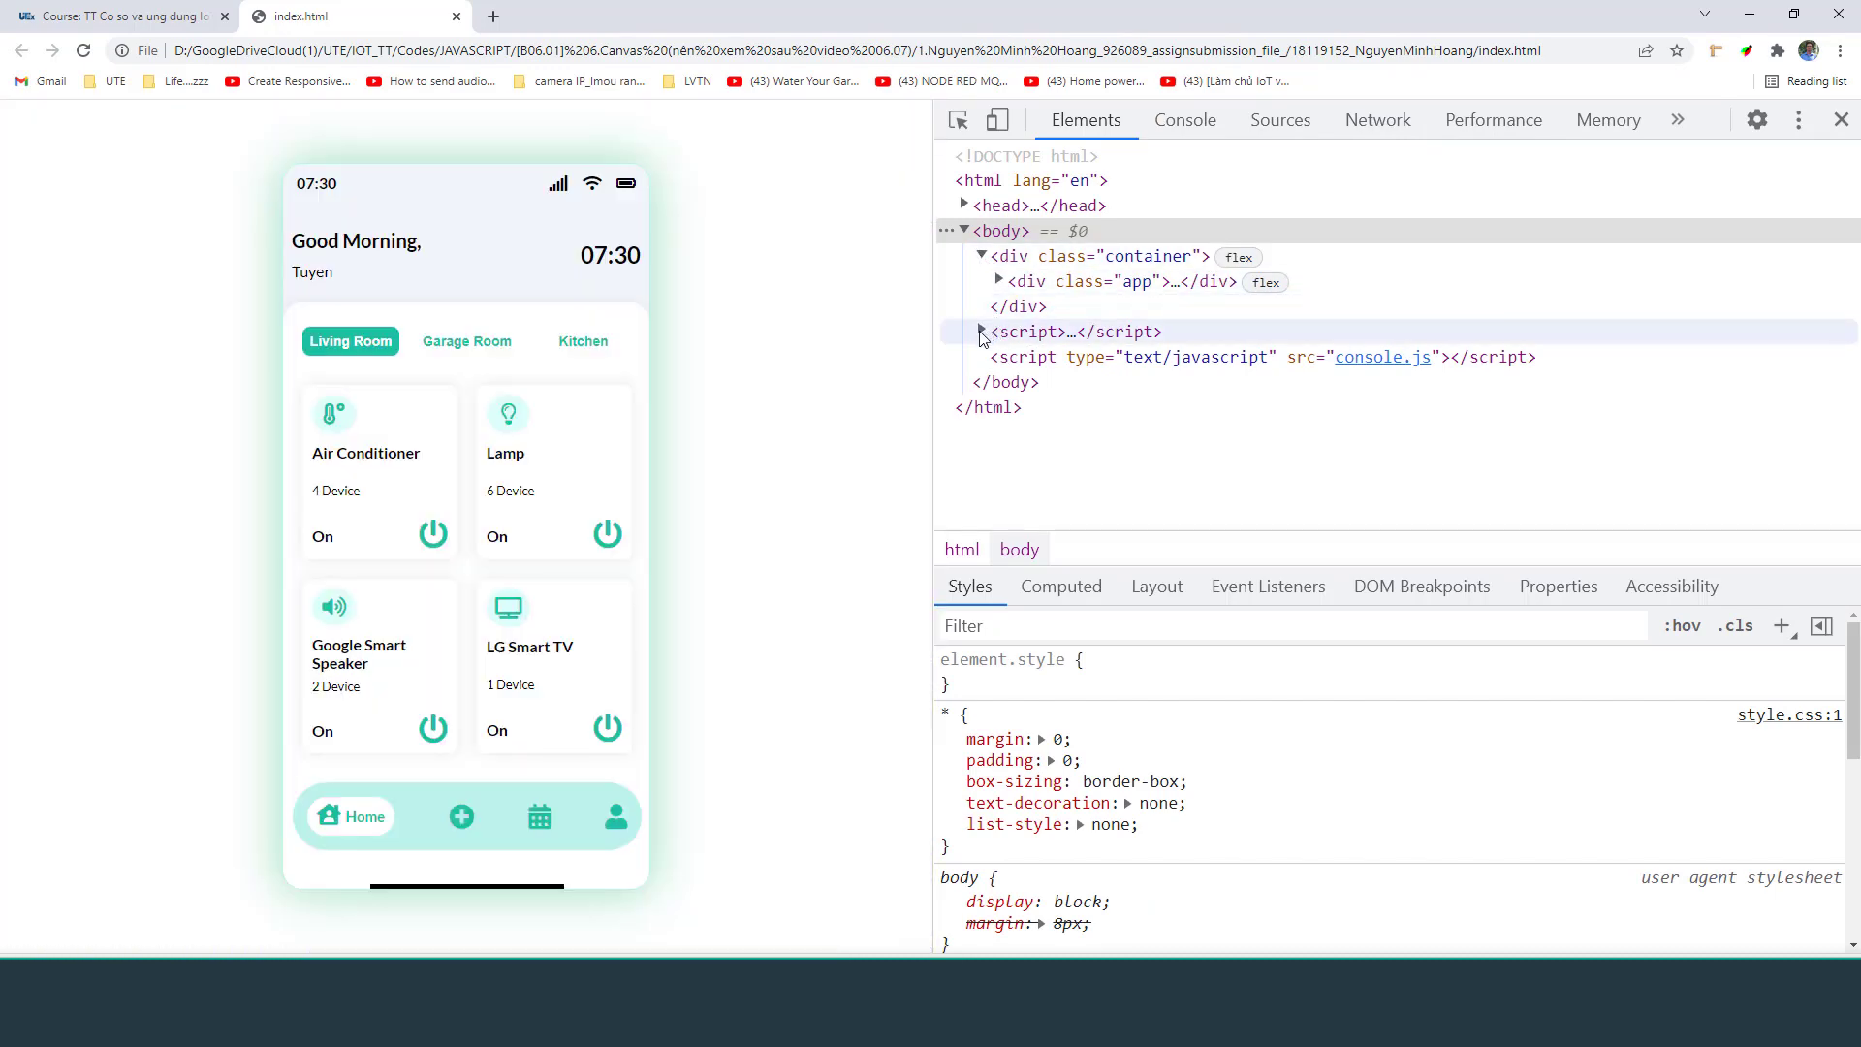
{"action": "left_click", "coordinate": [982, 331]}
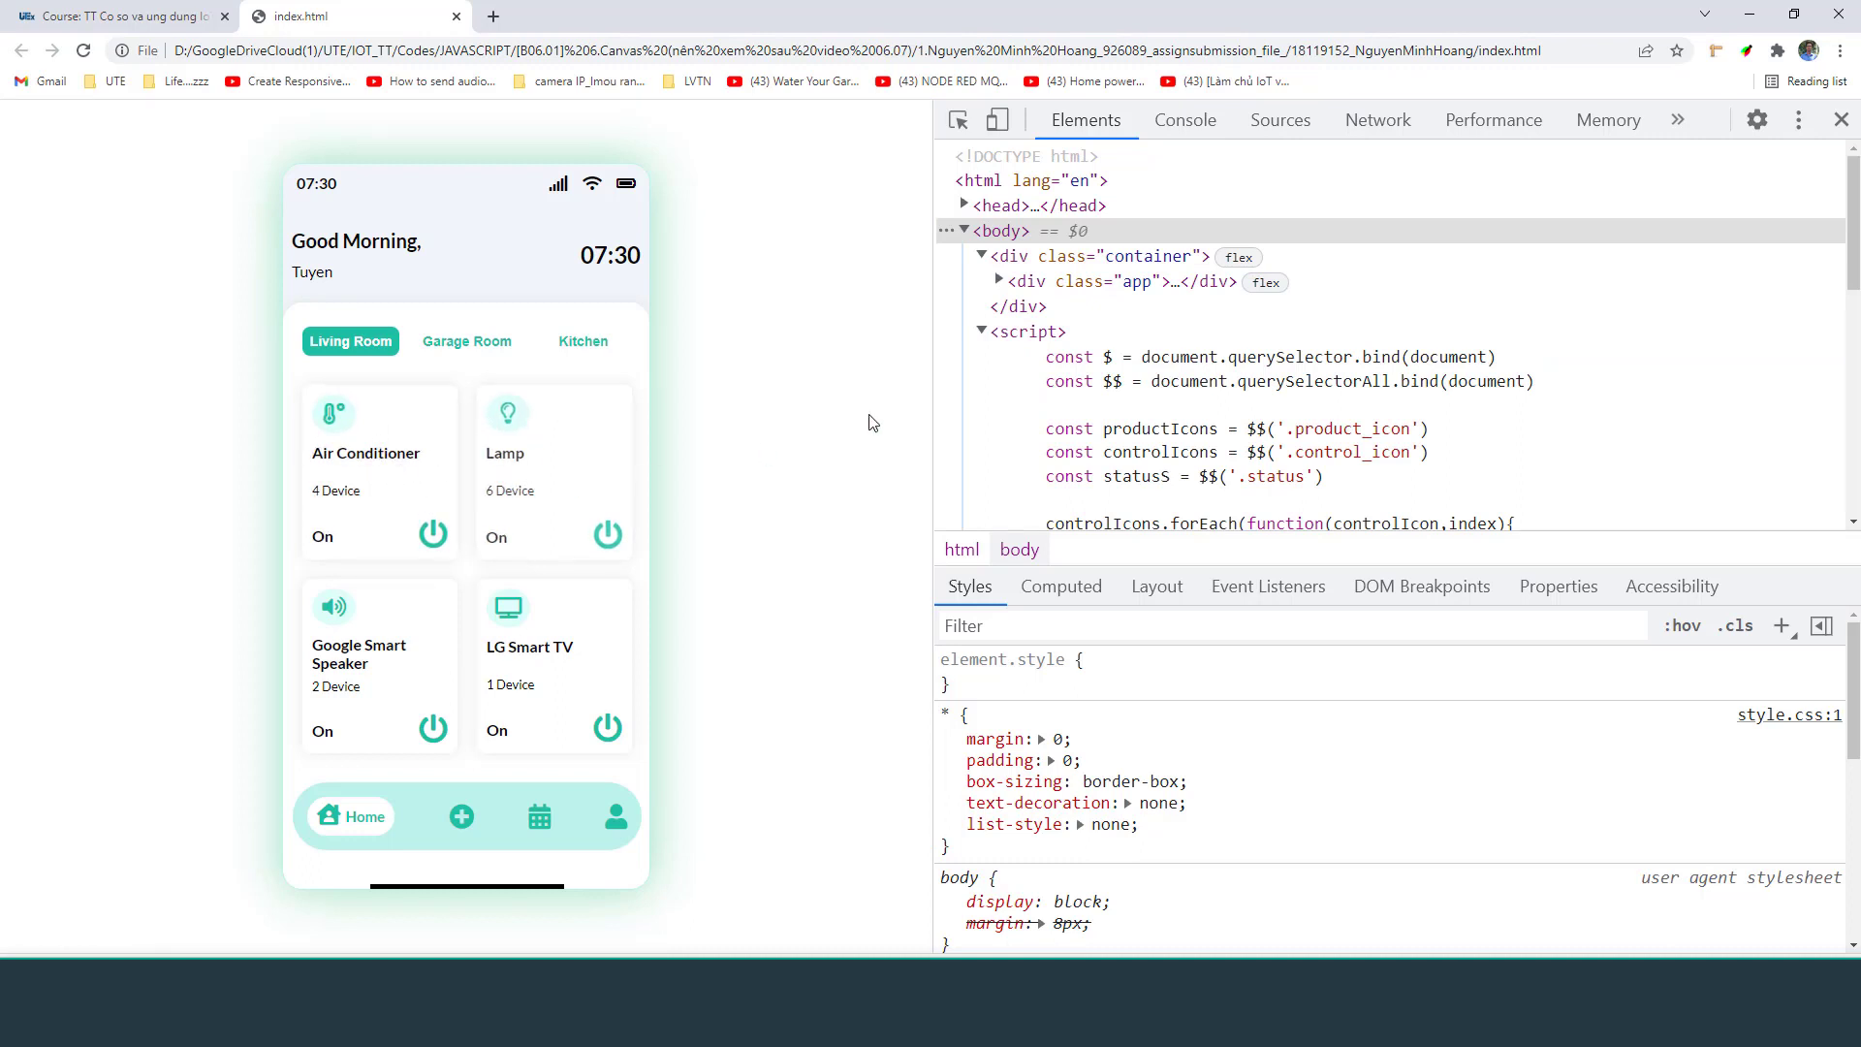
Inspect the Air Conditioner link and examine how the control, tab-pane and tab-content elements are nested around it
{"action": "left_click", "coordinate": [958, 120]}
{"action": "left_click", "coordinate": [402, 454]}
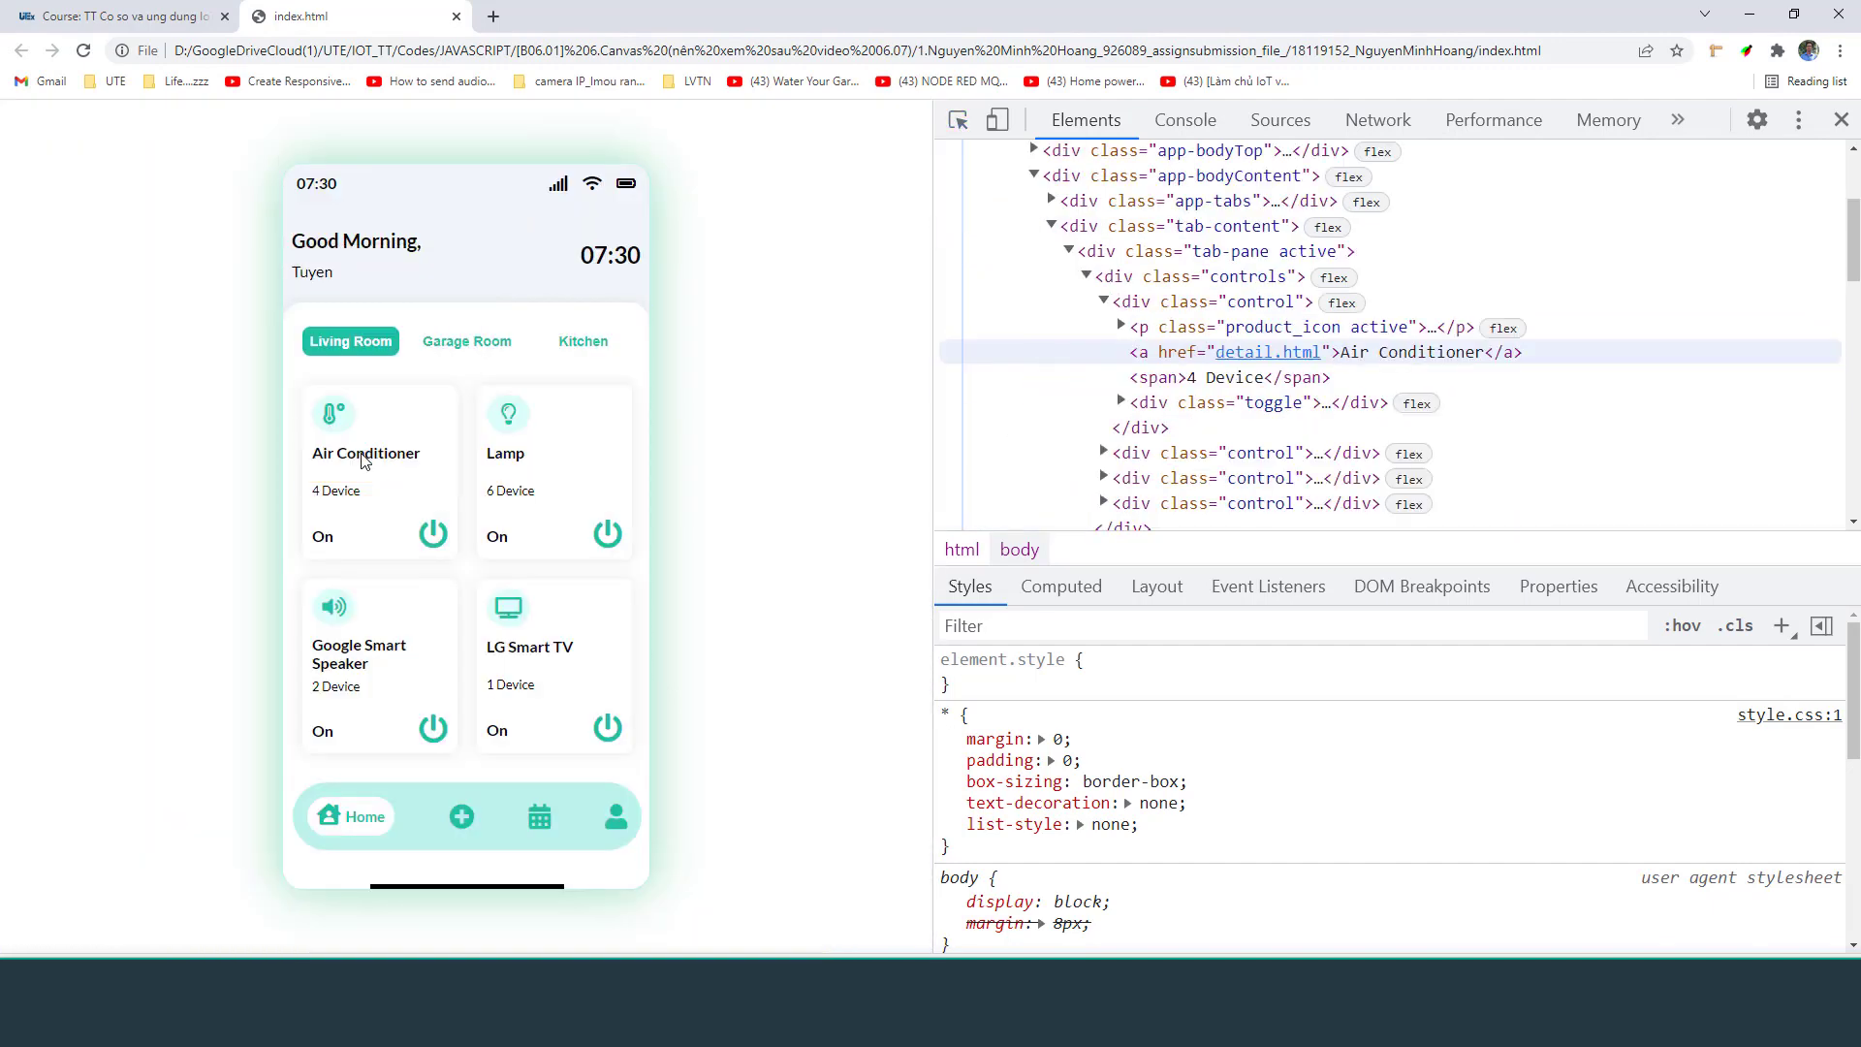
{"action": "scroll", "coordinate": [1179, 323], "scroll_direction": "up", "scroll_amount": 2}
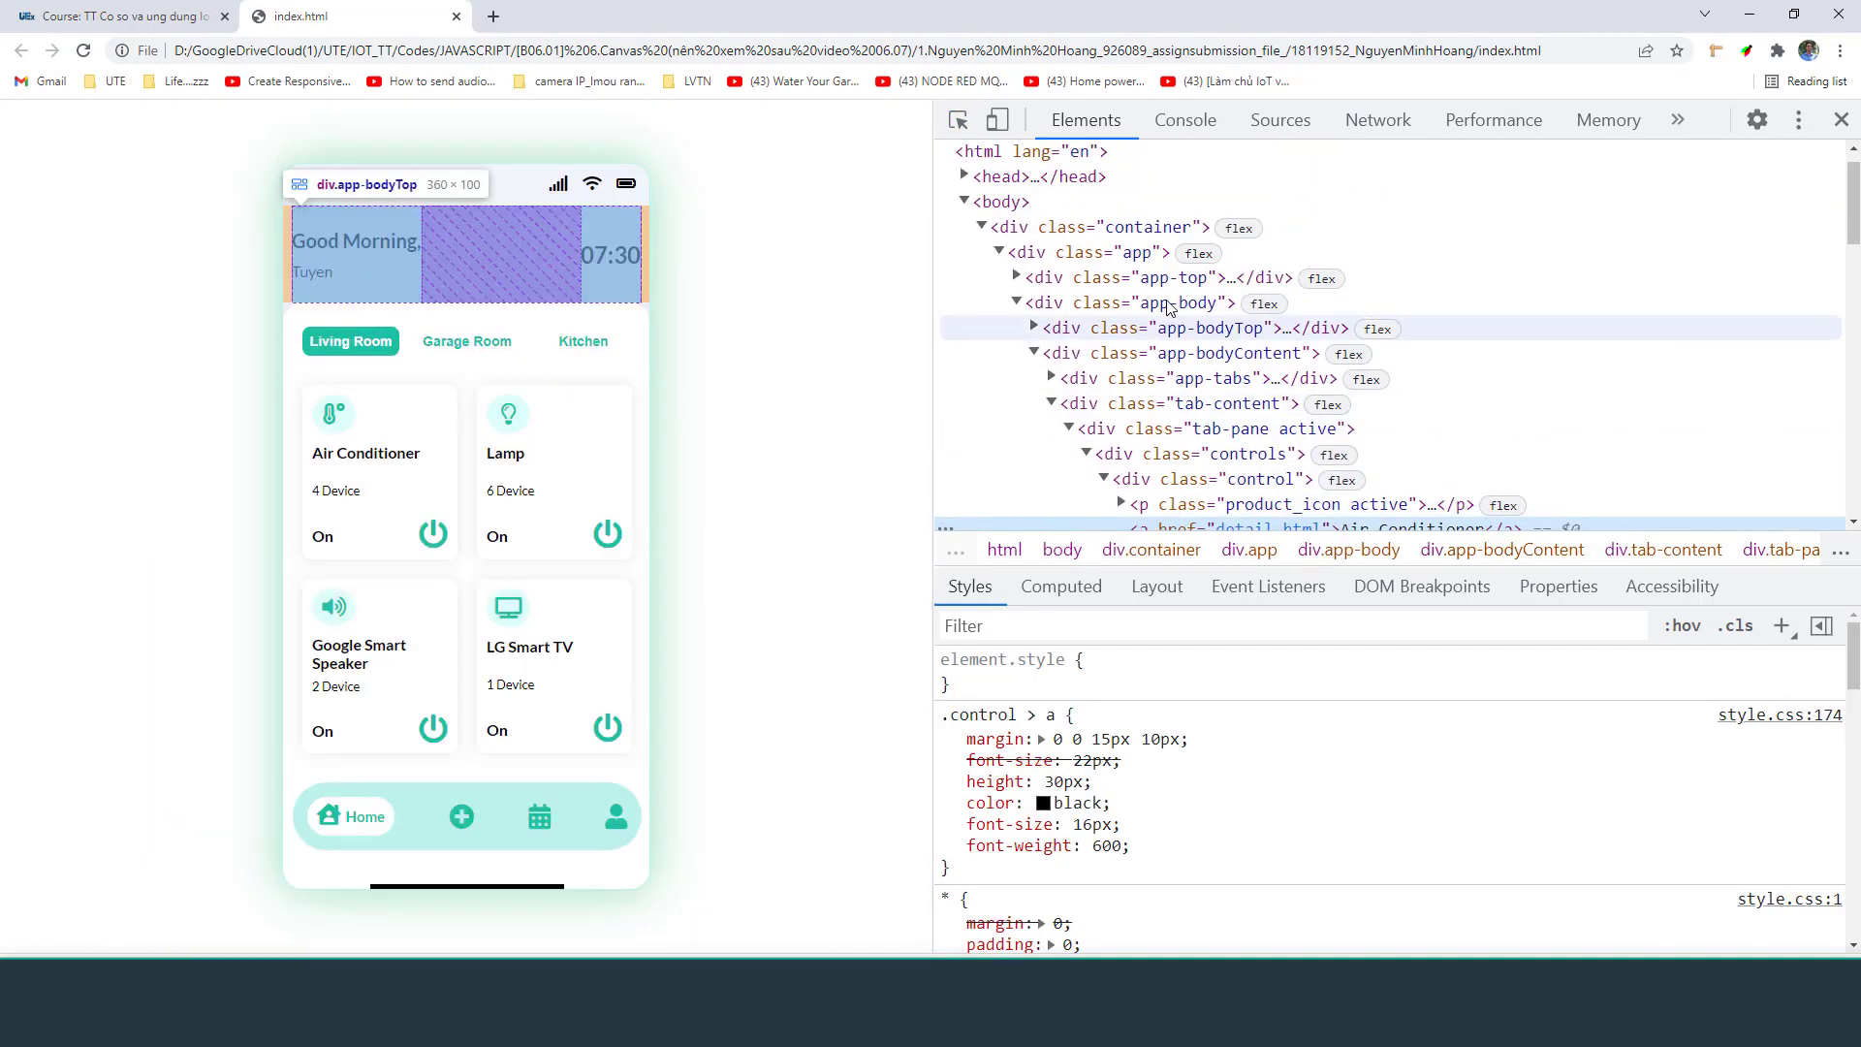
{"action": "scroll", "coordinate": [1178, 310], "scroll_direction": "down", "scroll_amount": 4}
{"action": "scroll", "coordinate": [1179, 300], "scroll_direction": "down", "scroll_amount": 3}
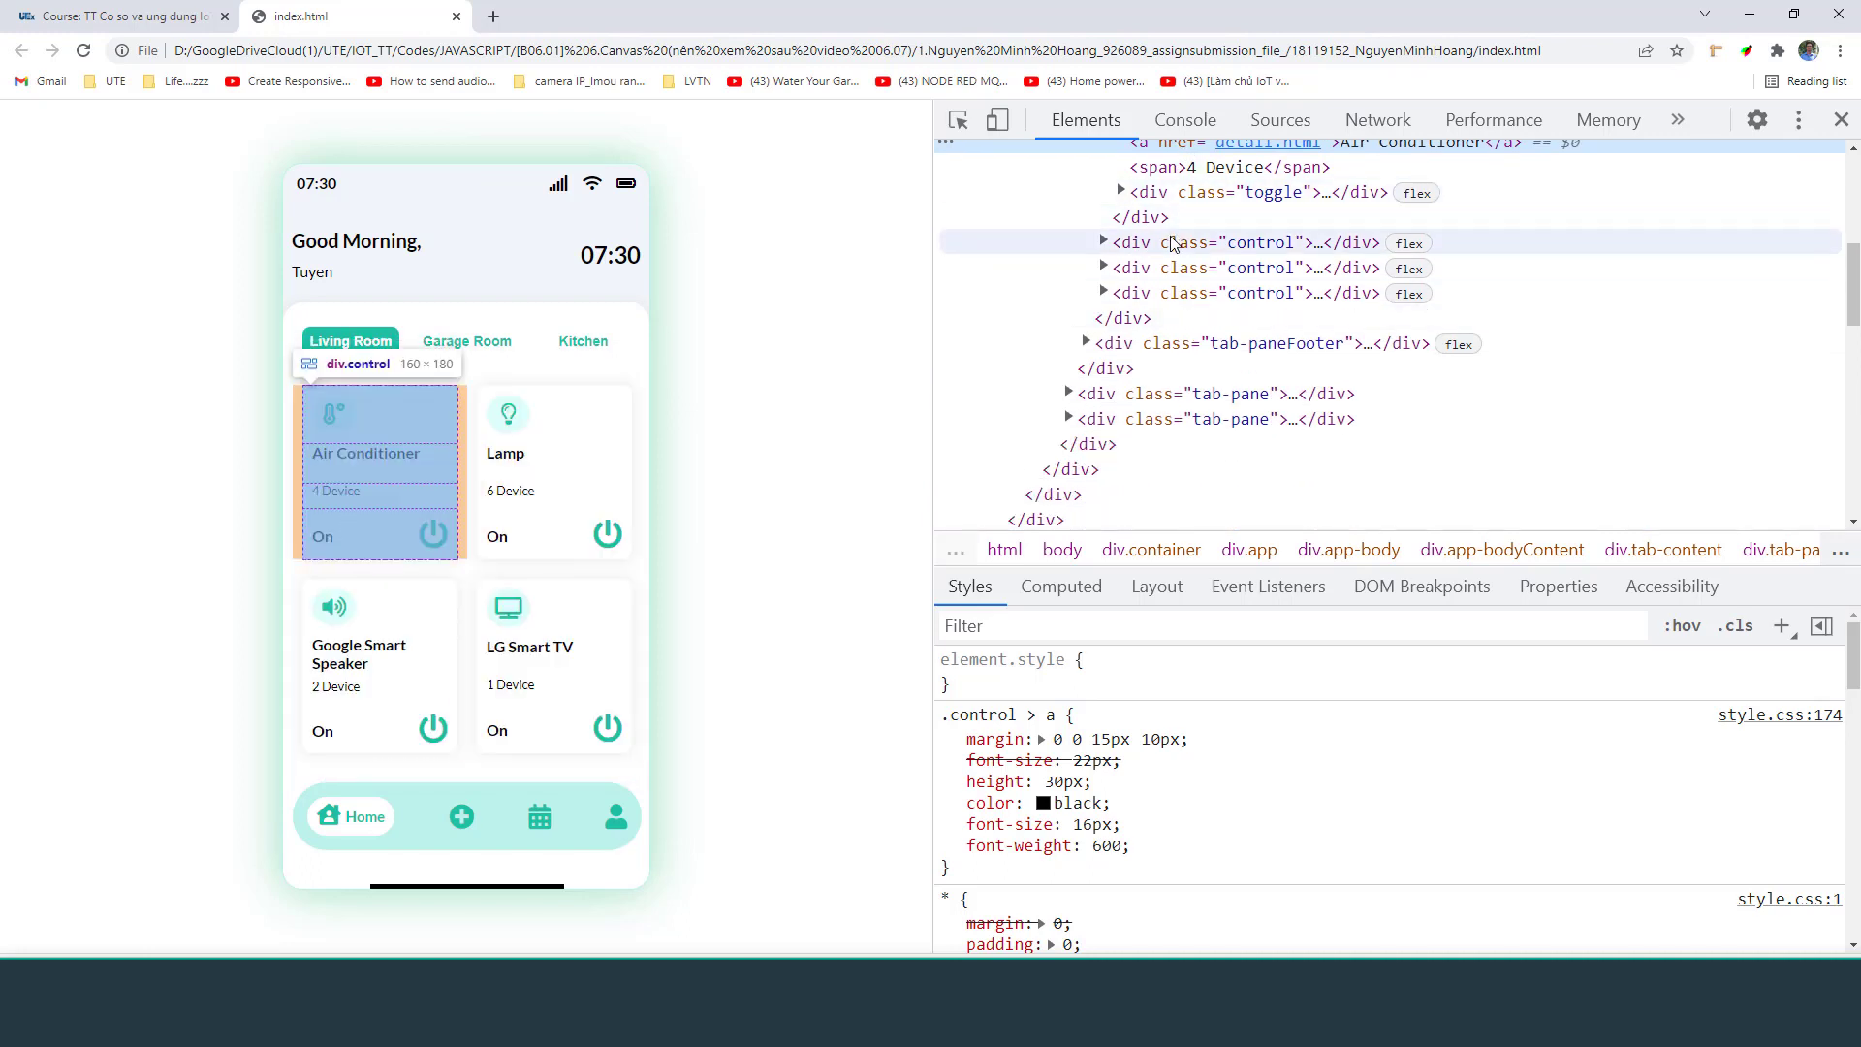
{"action": "scroll", "coordinate": [1187, 262], "scroll_direction": "up", "scroll_amount": 2}
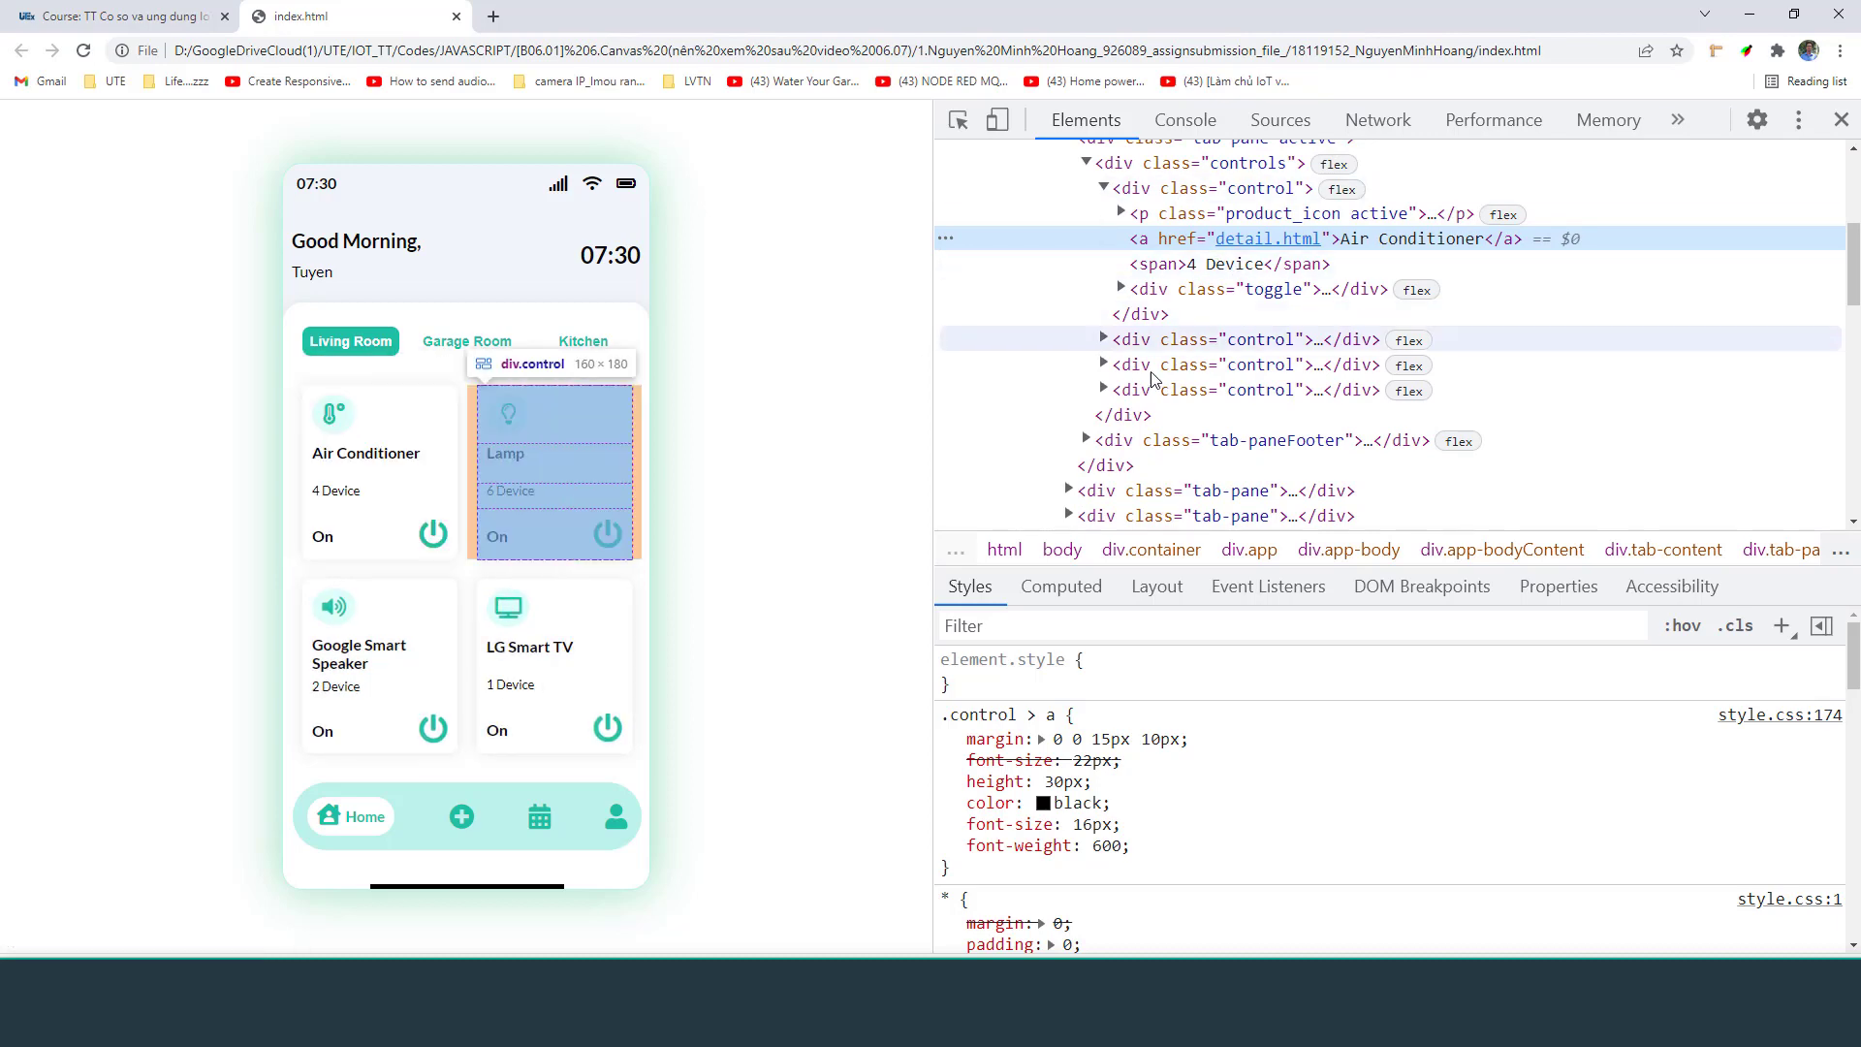
{"action": "scroll", "coordinate": [1260, 387], "scroll_direction": "up", "scroll_amount": 2}
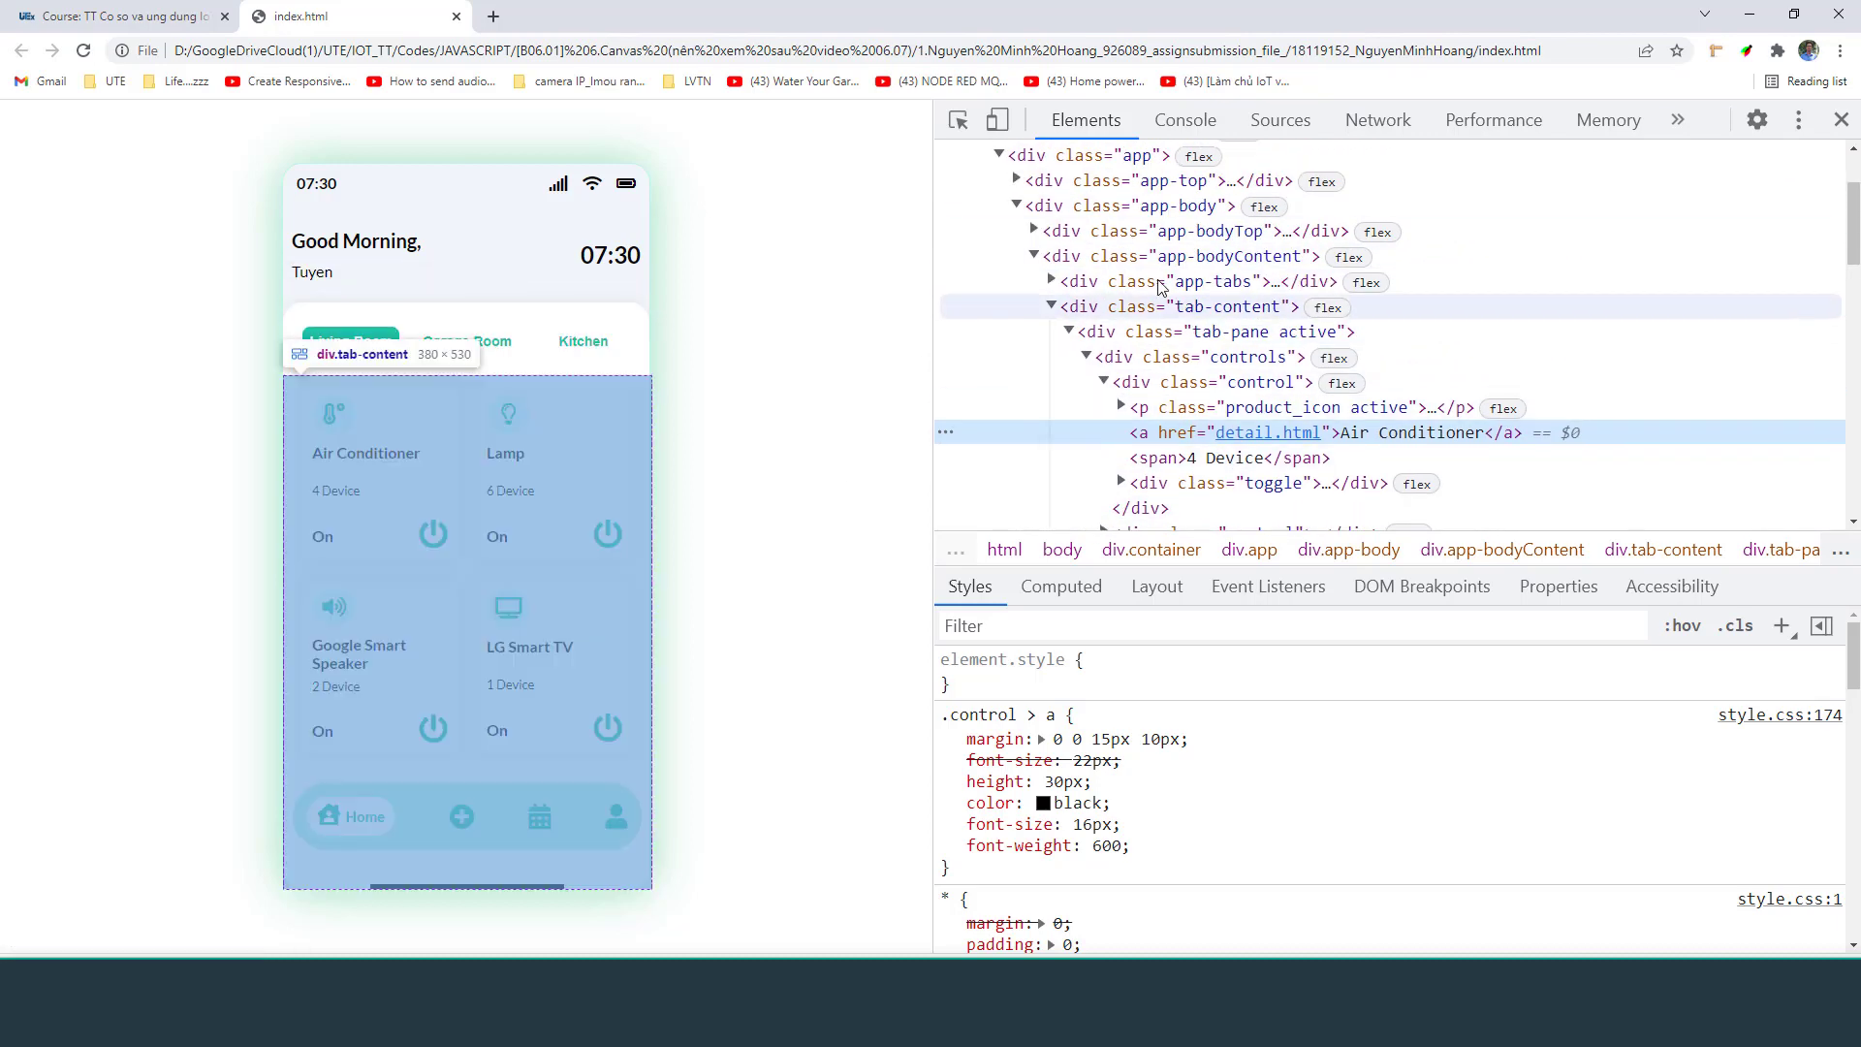
Open the submission's index.html from File Explorer in Sublime Text and review the tab-pane and controls markup
{"action": "key", "text": "alt+Tab"}
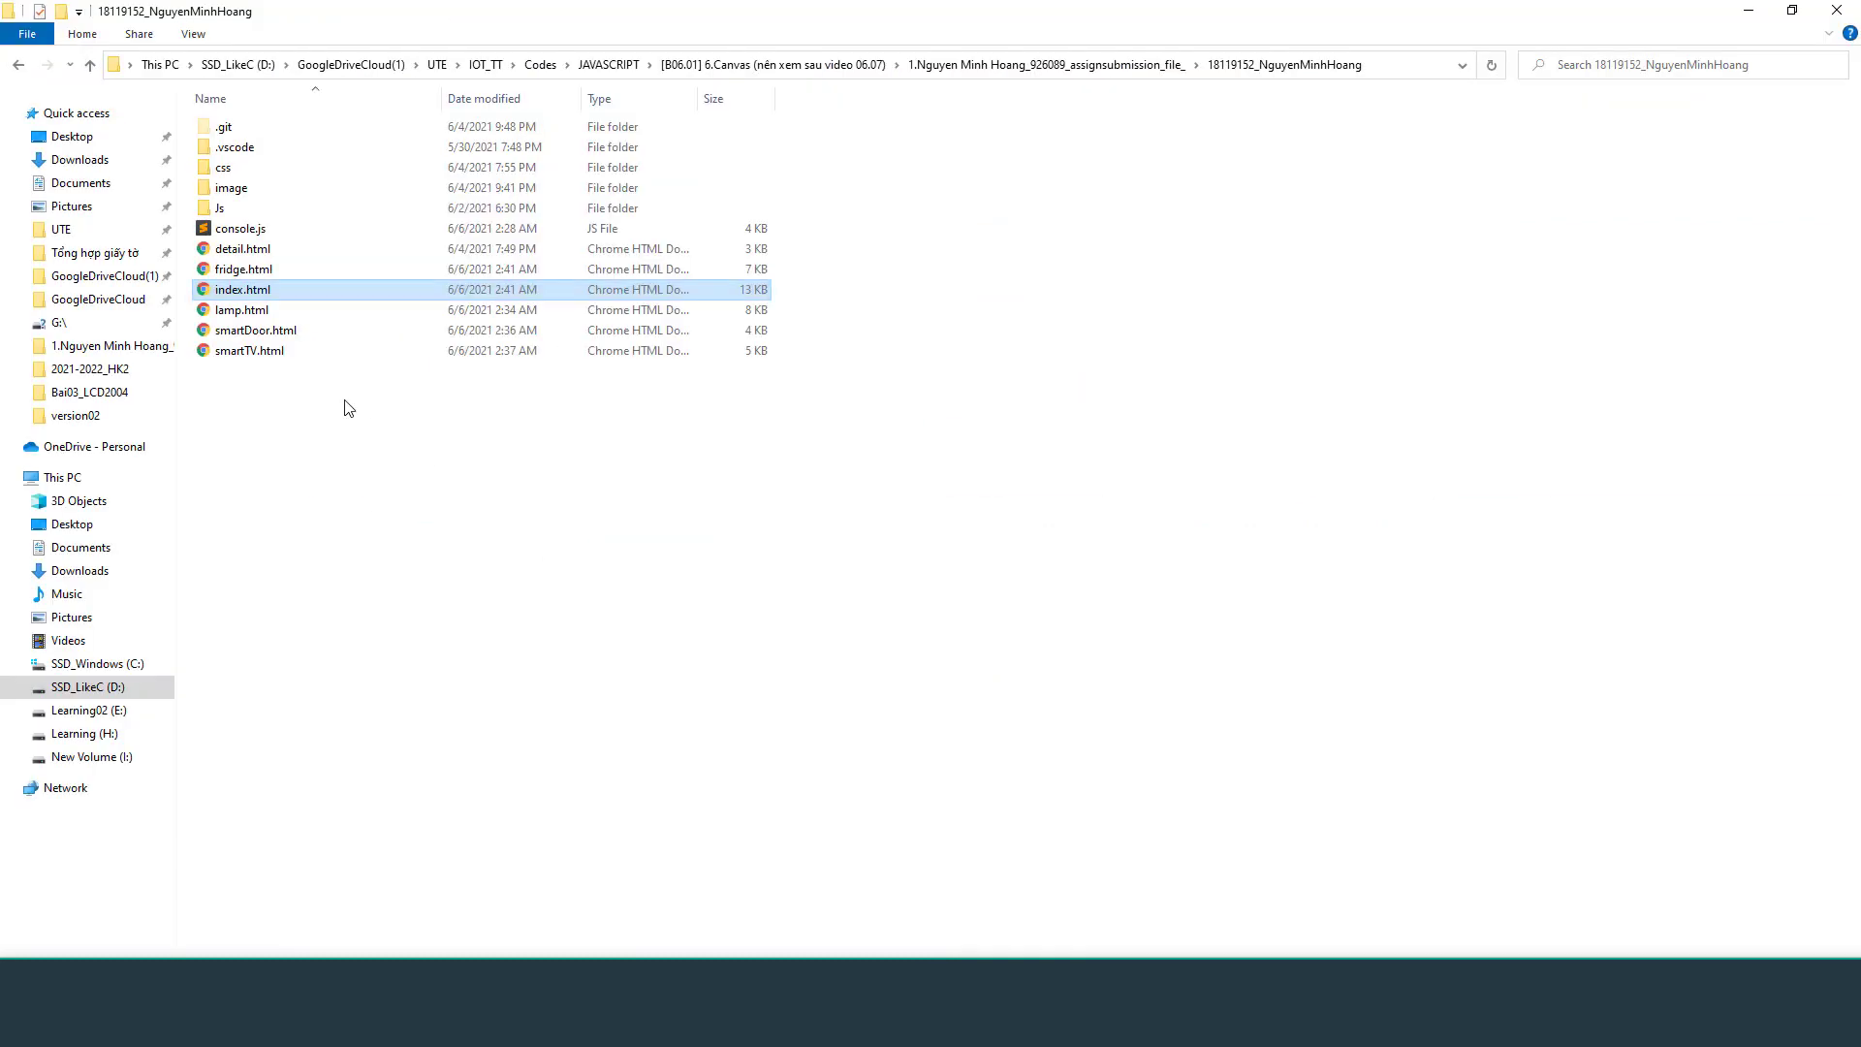
{"action": "right_click", "coordinate": [231, 289]}
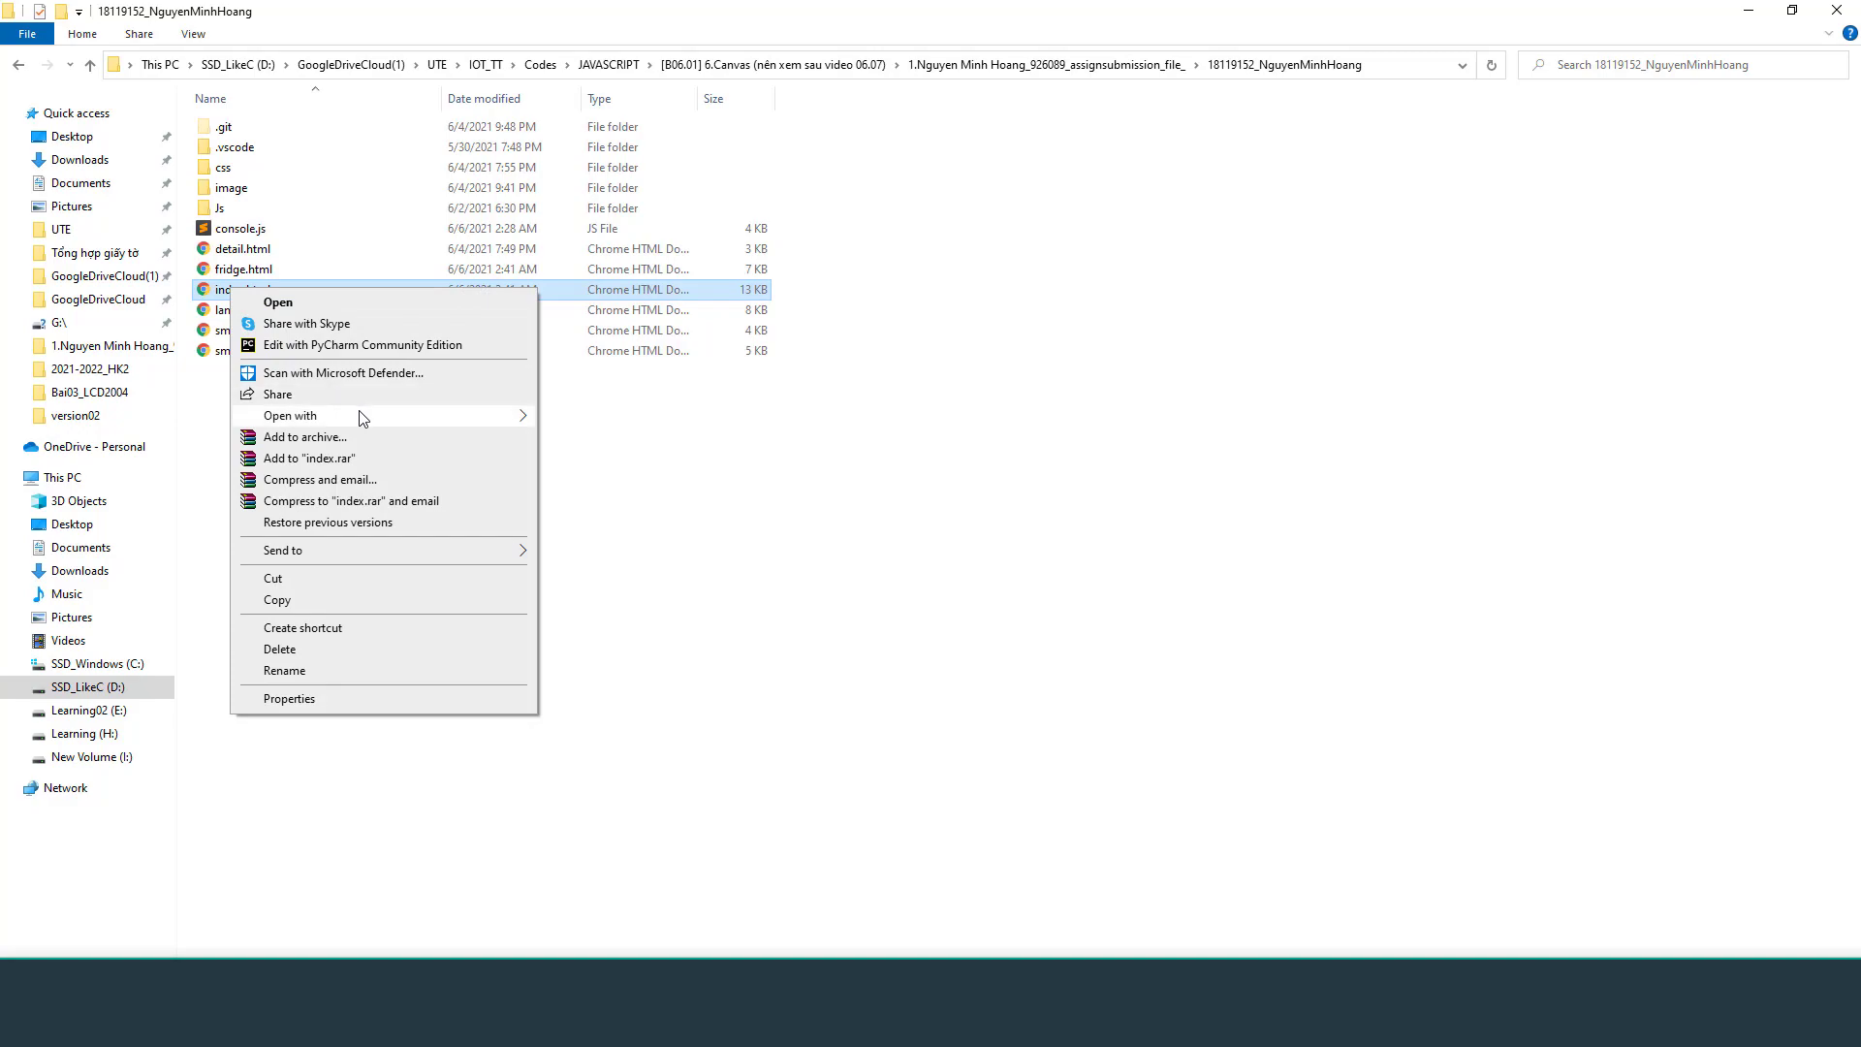
{"action": "mouse_move", "coordinate": [475, 415]}
{"action": "left_click", "coordinate": [596, 502]}
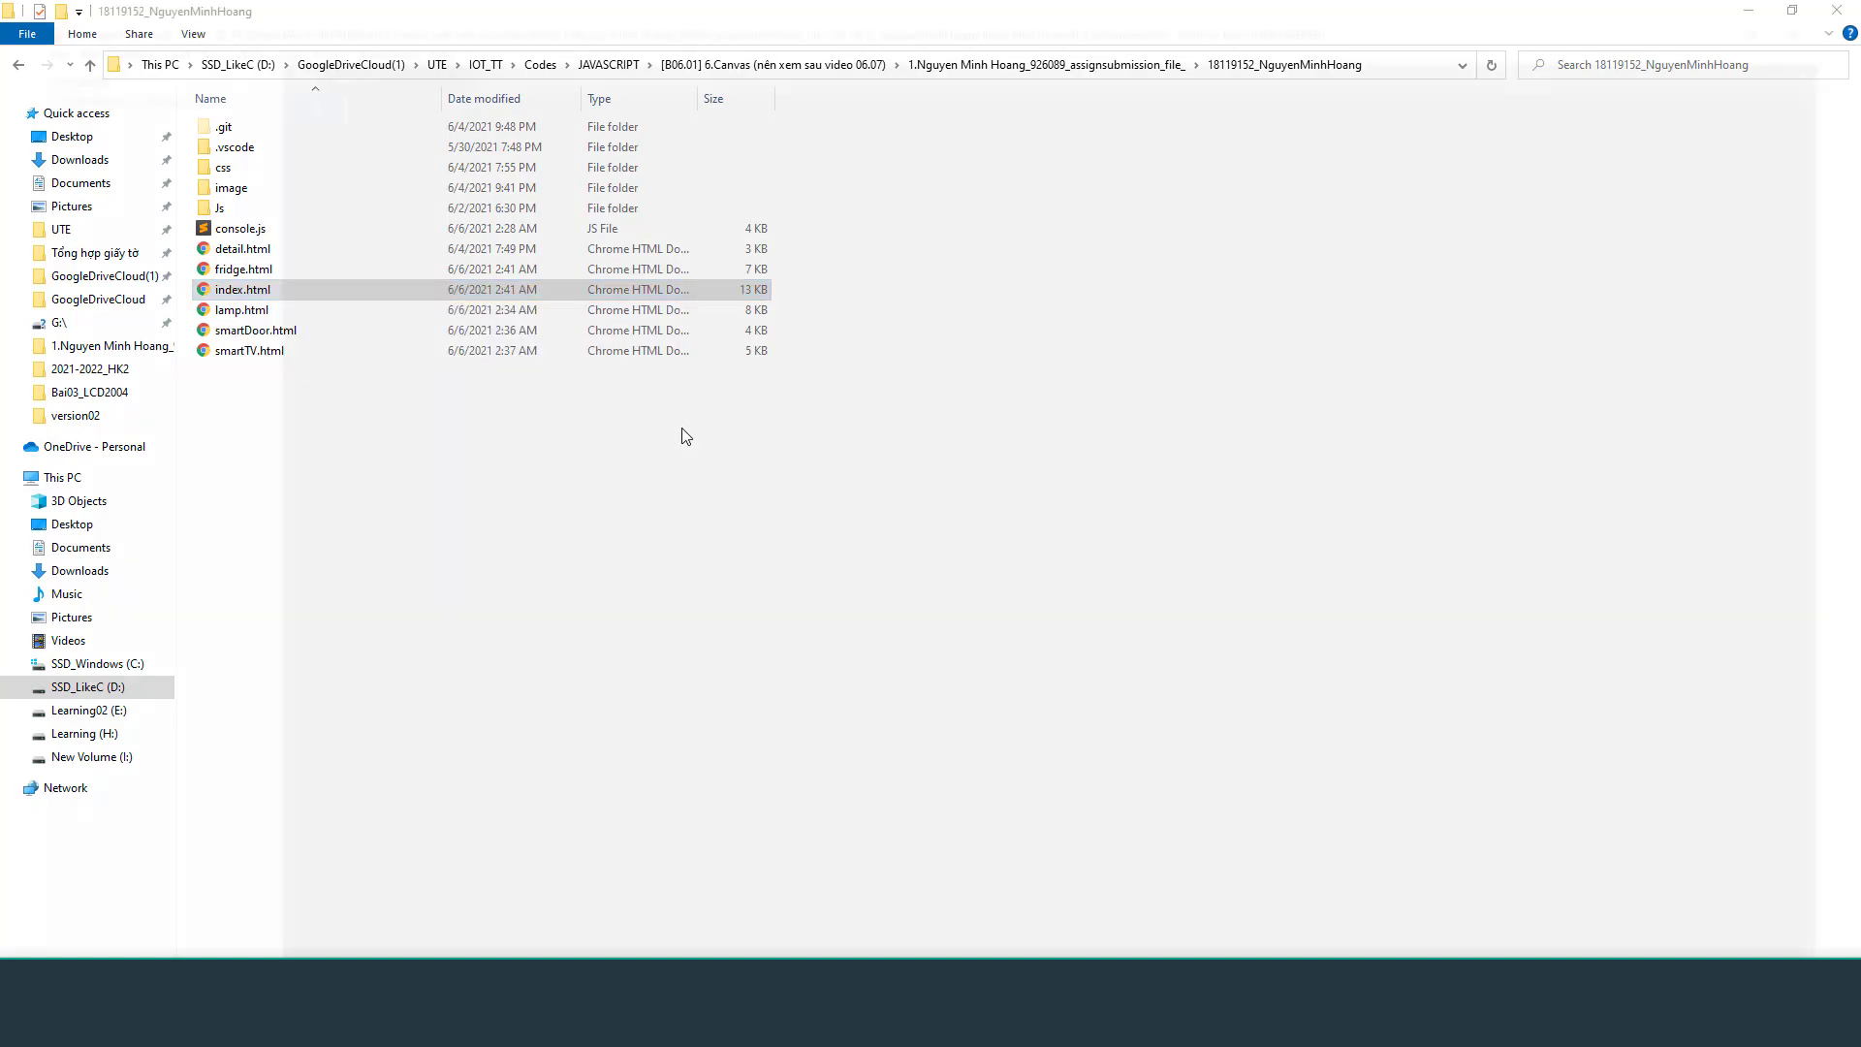
{"action": "scroll", "coordinate": [731, 439], "scroll_direction": "down", "scroll_amount": 19}
{"action": "scroll", "coordinate": [731, 439], "scroll_direction": "down", "scroll_amount": 18}
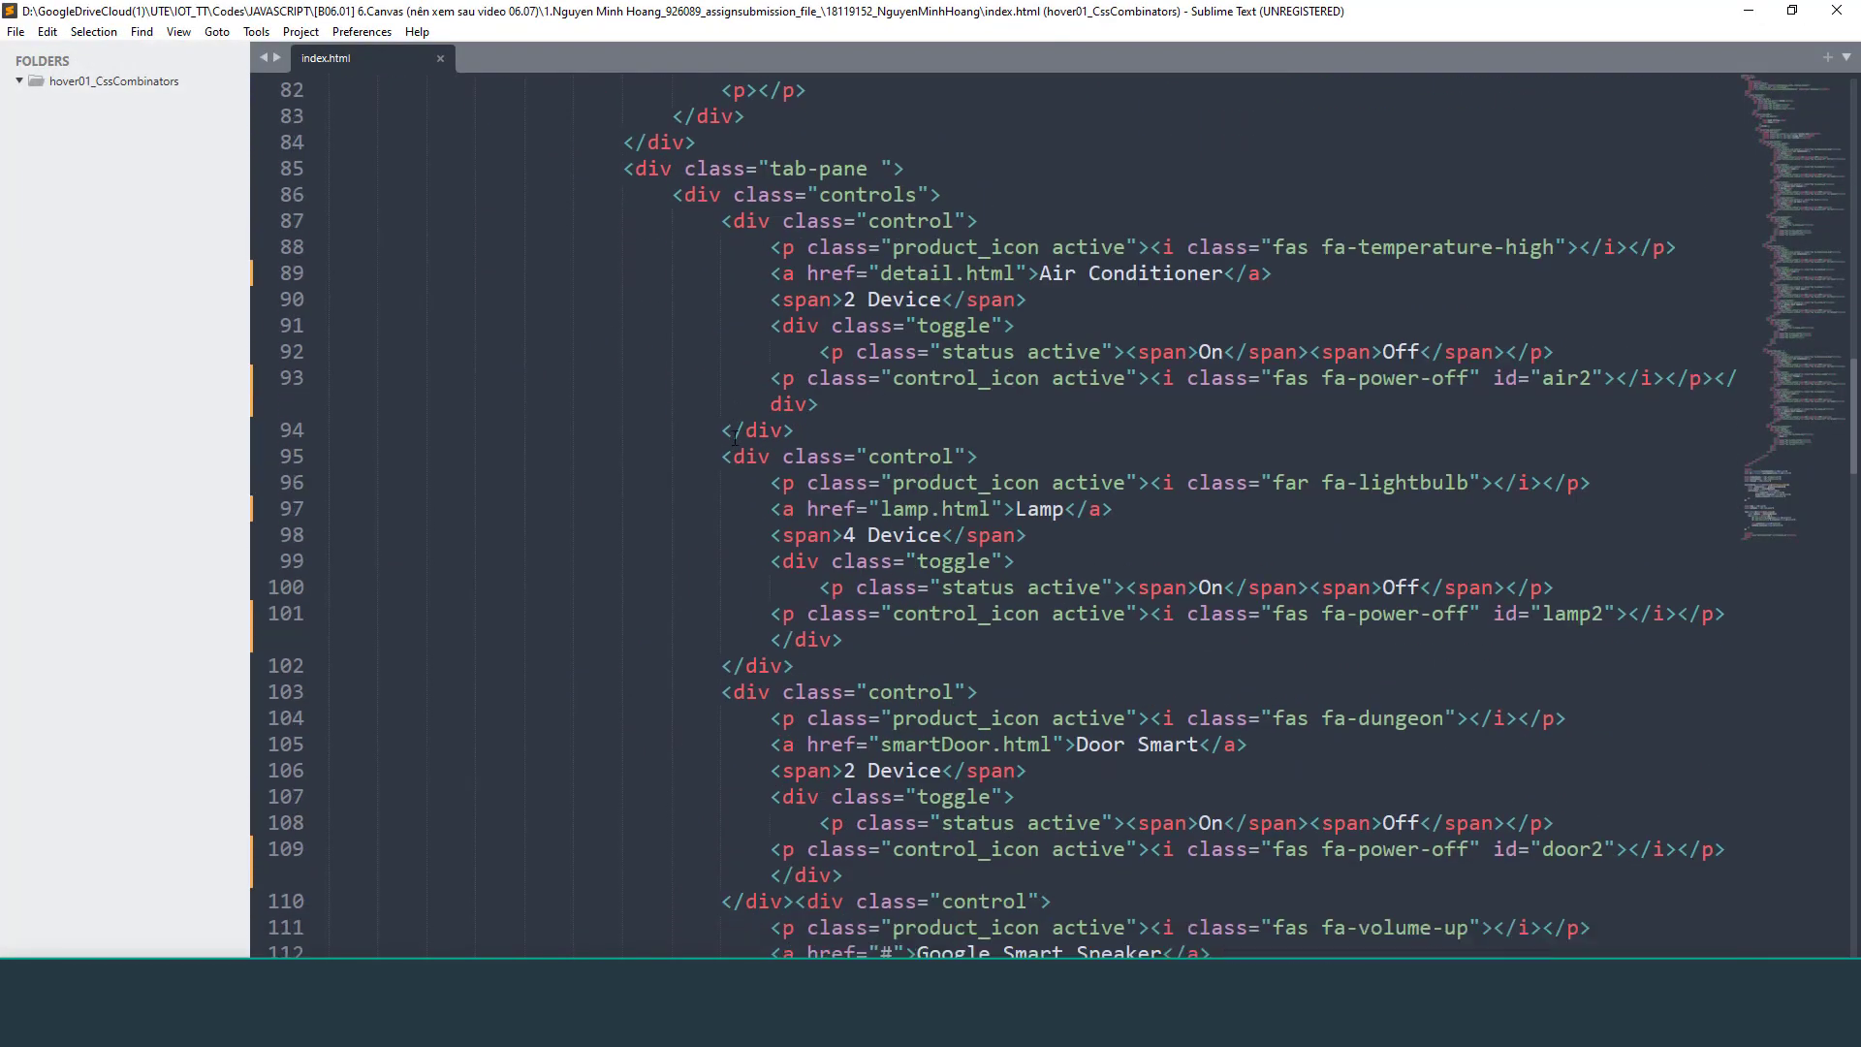
{"action": "scroll", "coordinate": [749, 432], "scroll_direction": "up", "scroll_amount": 12}
{"action": "scroll", "coordinate": [749, 433], "scroll_direction": "up", "scroll_amount": 4}
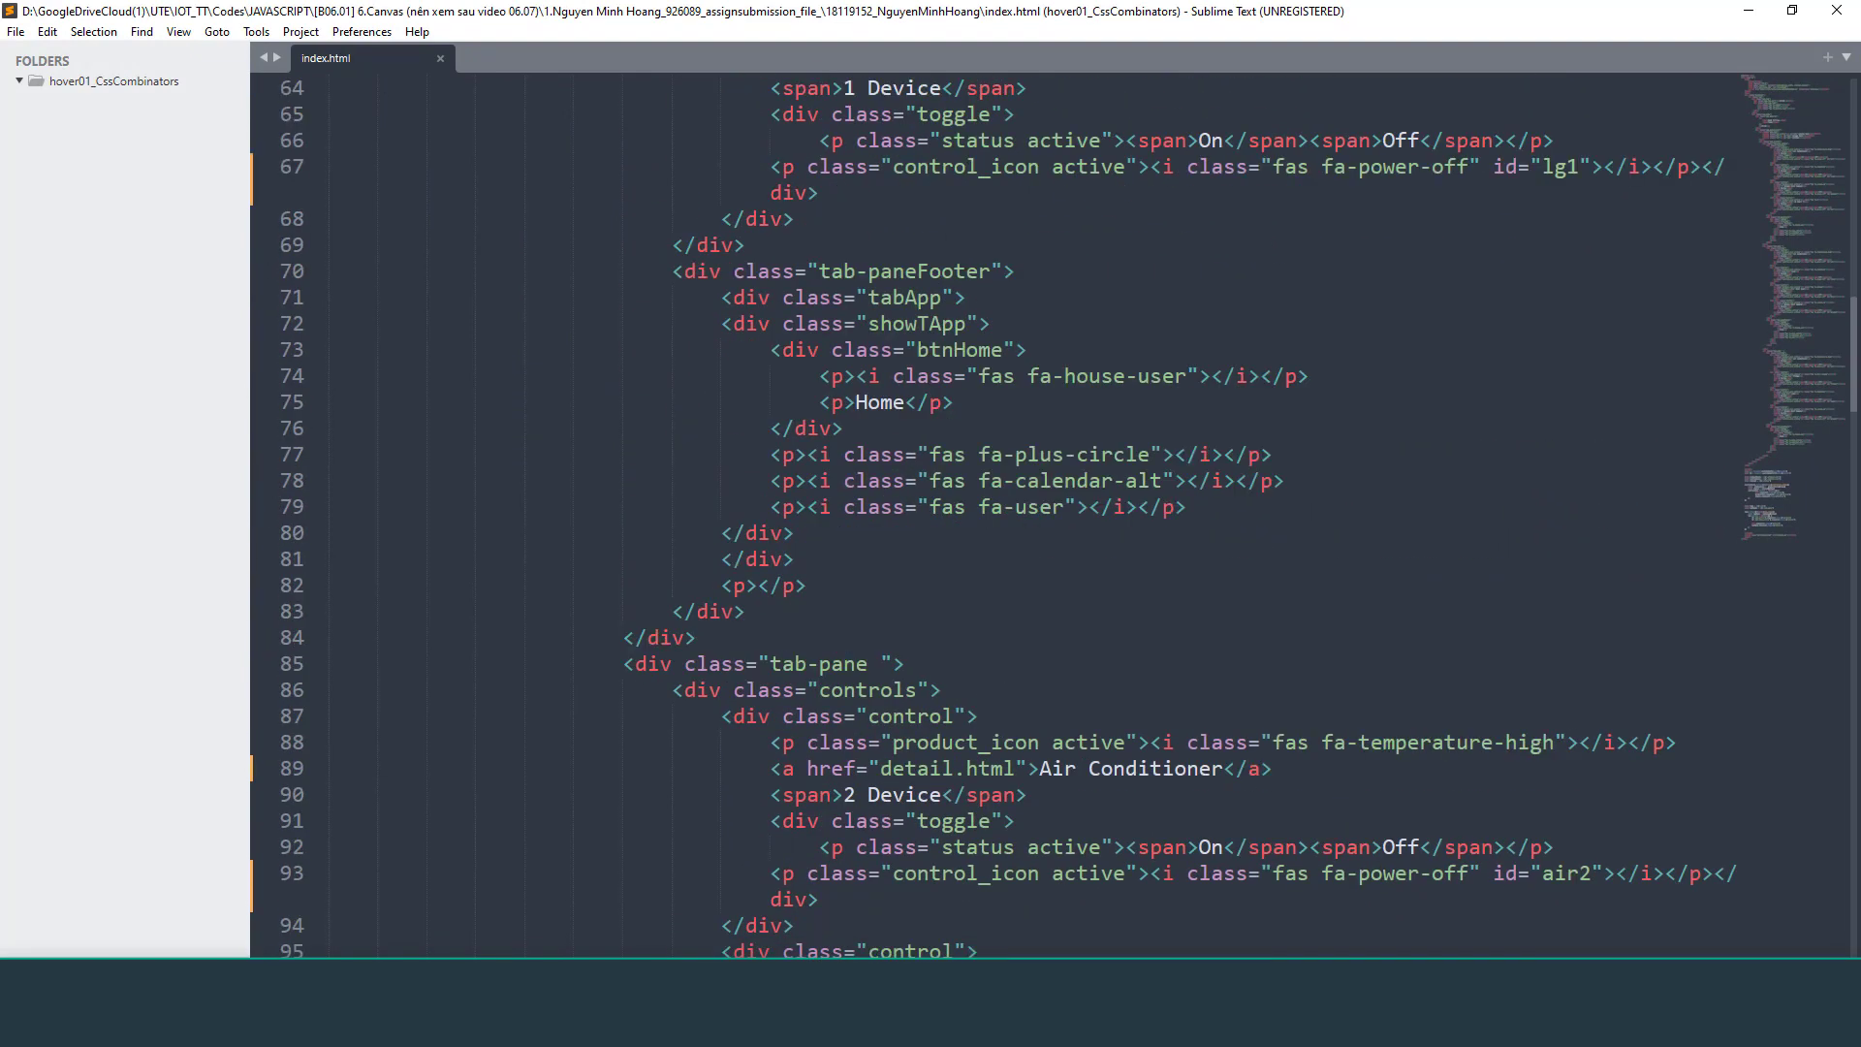
Return to the browser demo and cycle through Garage Room, Kitchen and Living Room while examining the tab-pane class in the element tree
{"action": "key", "text": "alt+Tab"}
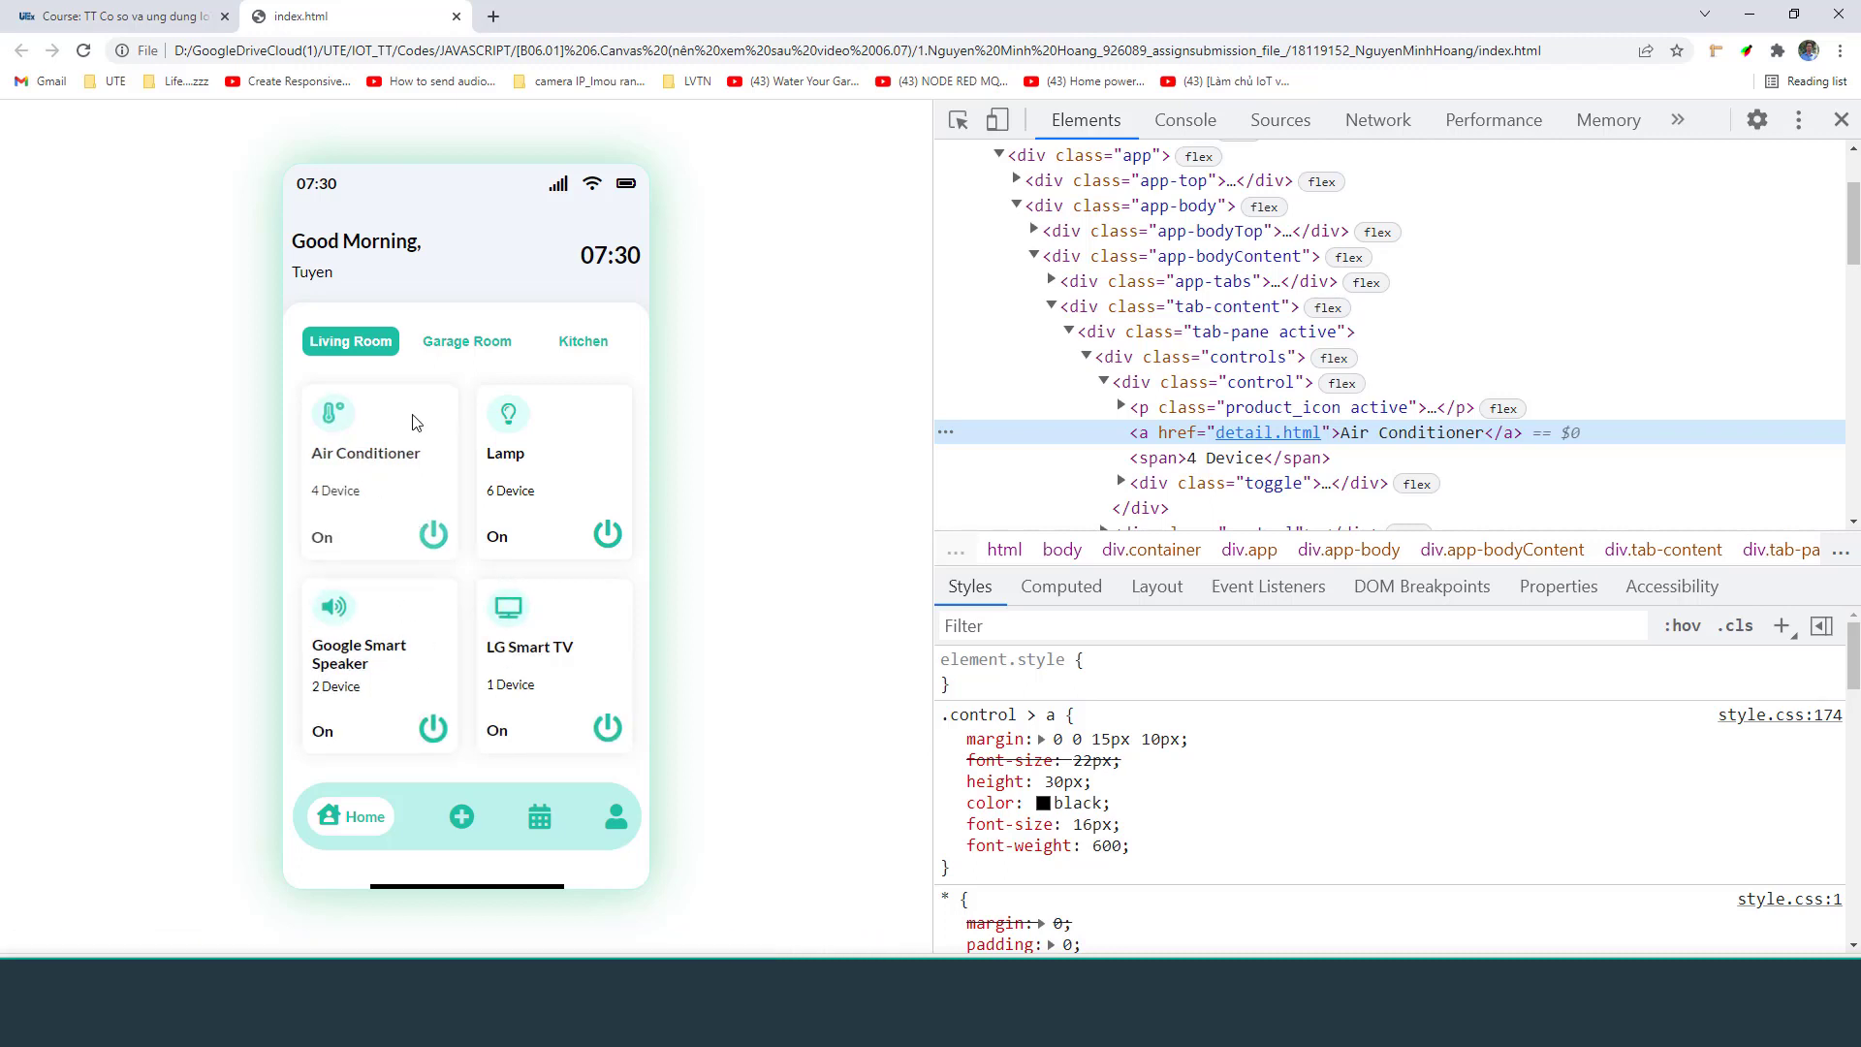
{"action": "left_click", "coordinate": [466, 341]}
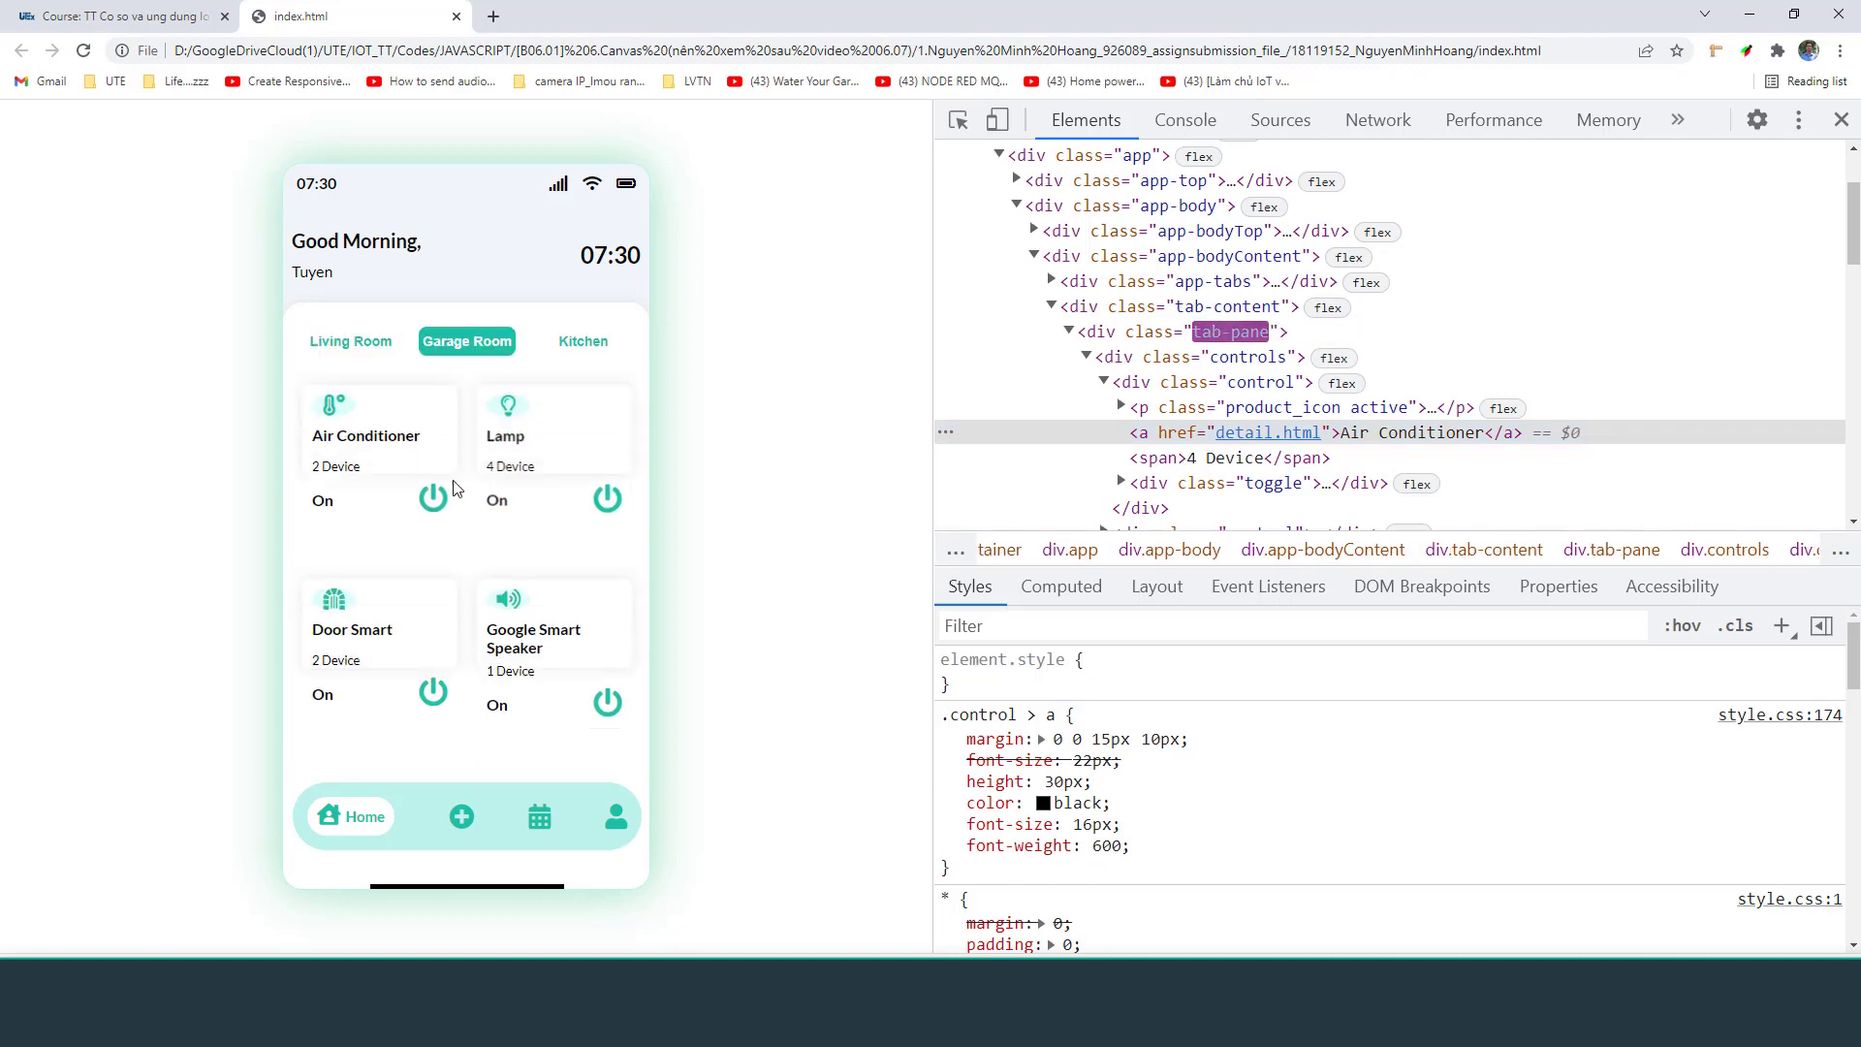
{"action": "left_click", "coordinate": [582, 341]}
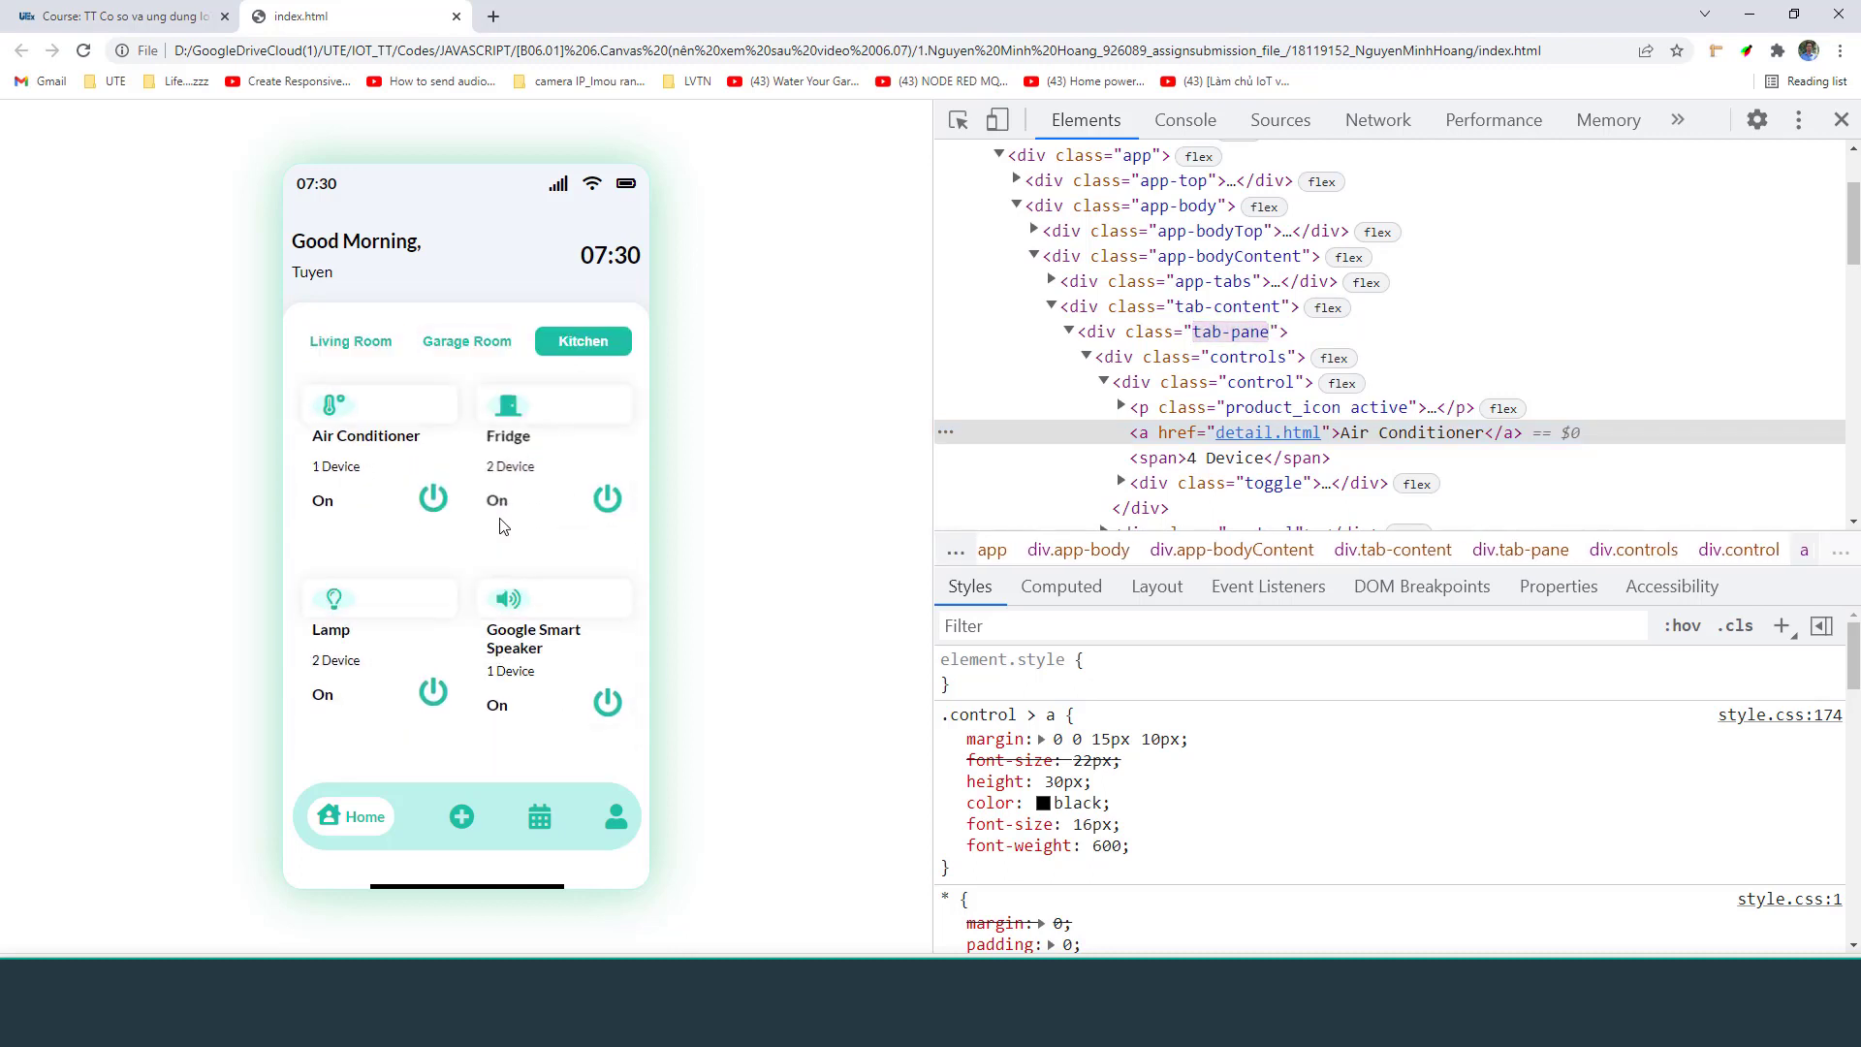
{"action": "left_click", "coordinate": [349, 349]}
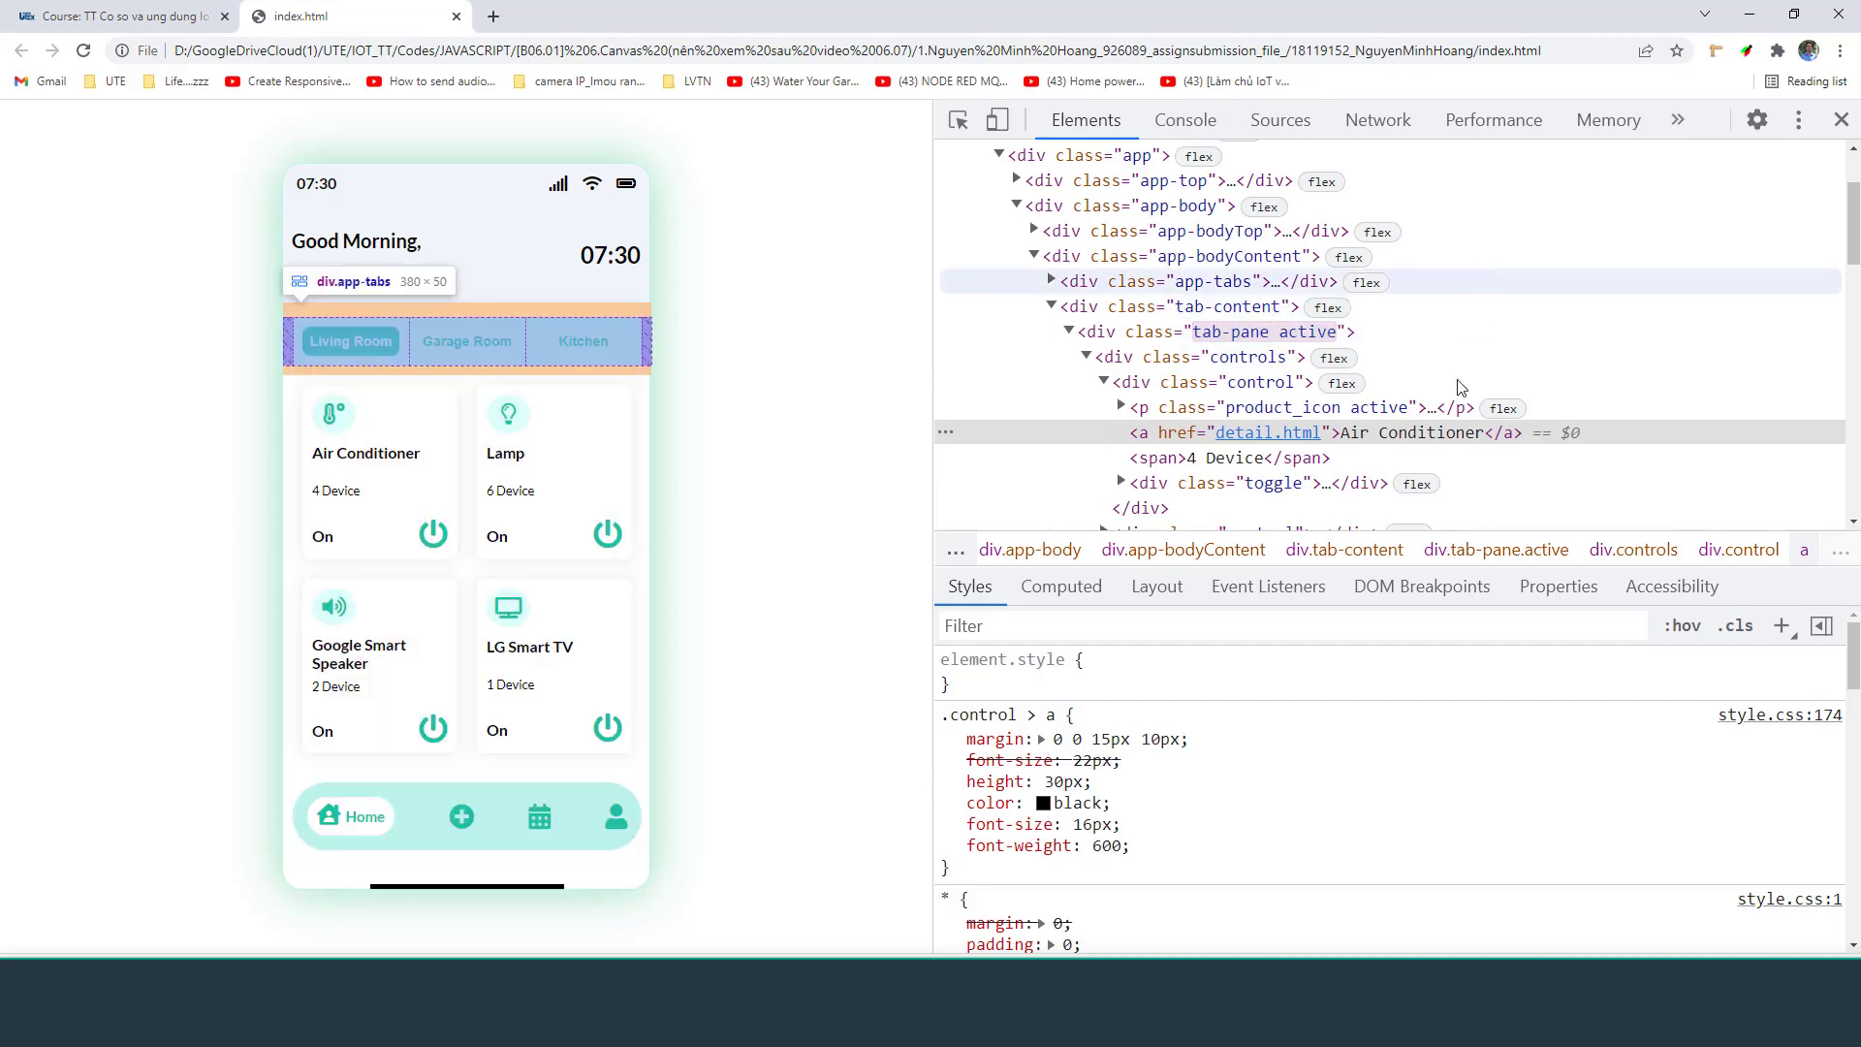
{"action": "left_click", "coordinate": [567, 345]}
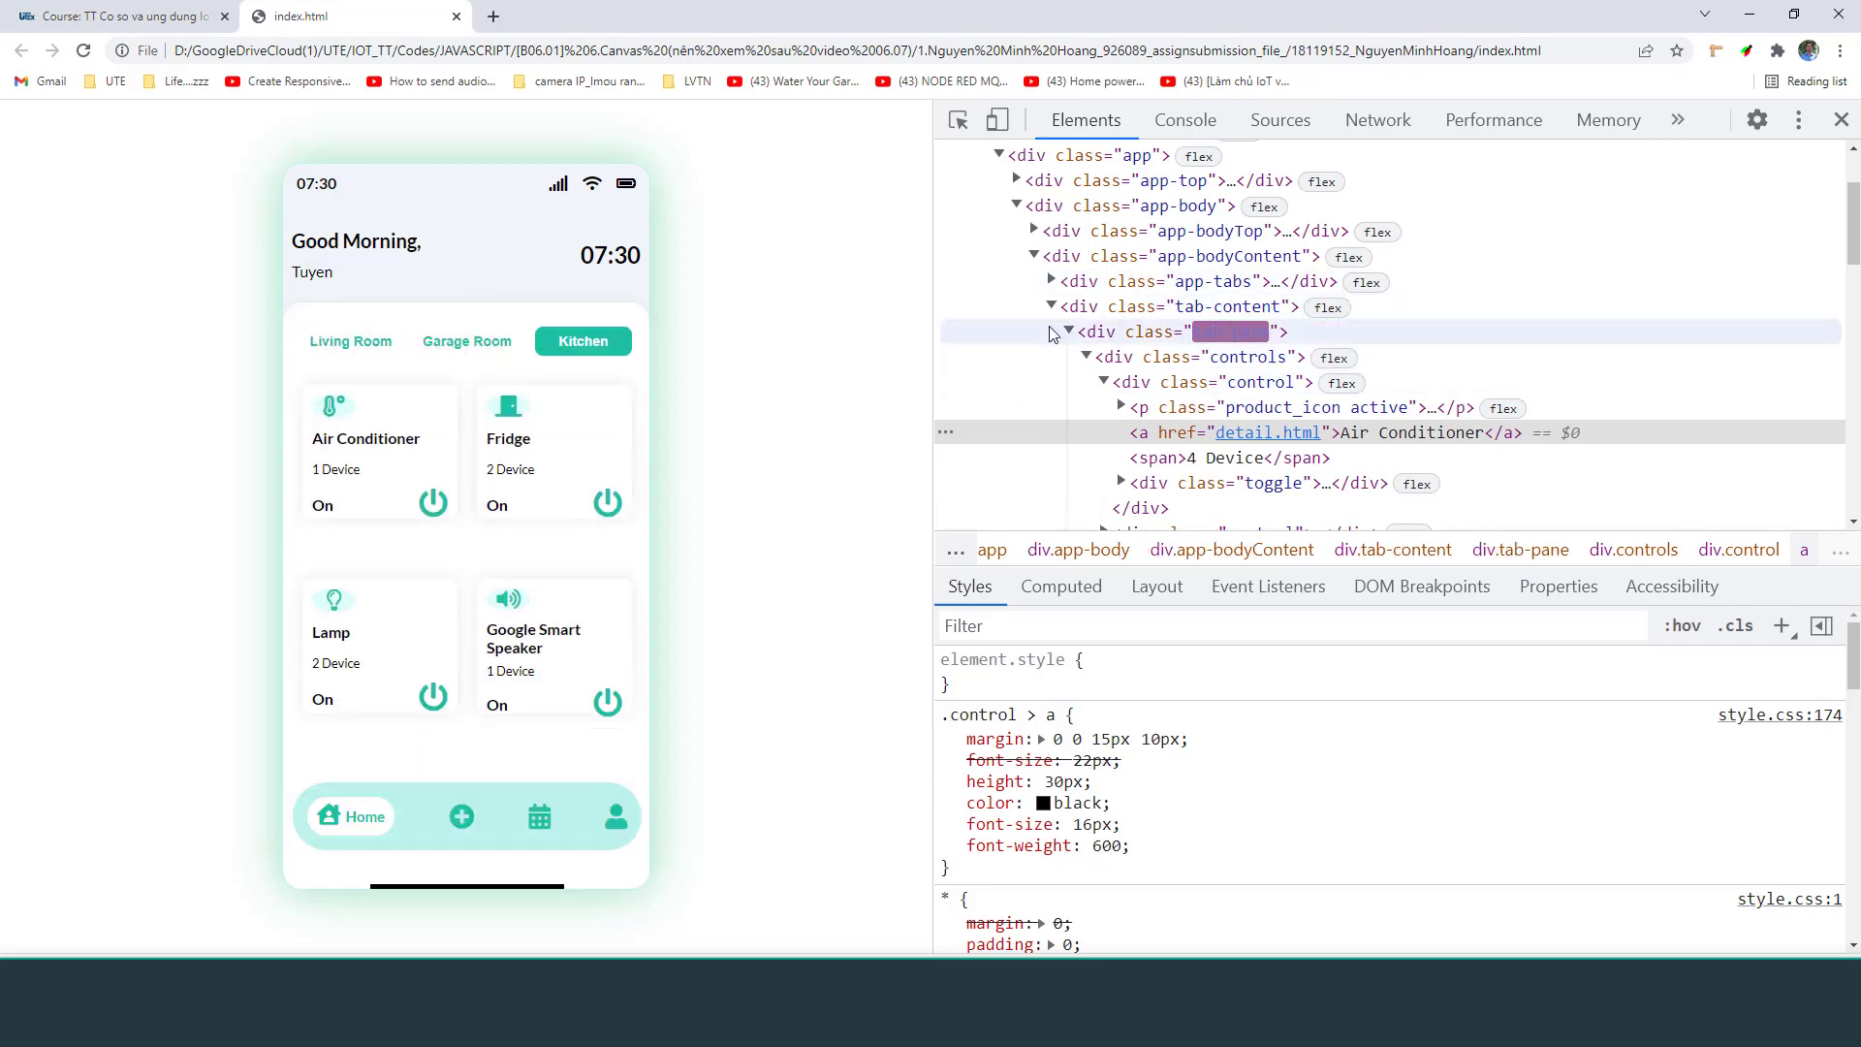
{"action": "left_click", "coordinate": [473, 343]}
{"action": "left_click", "coordinate": [351, 346]}
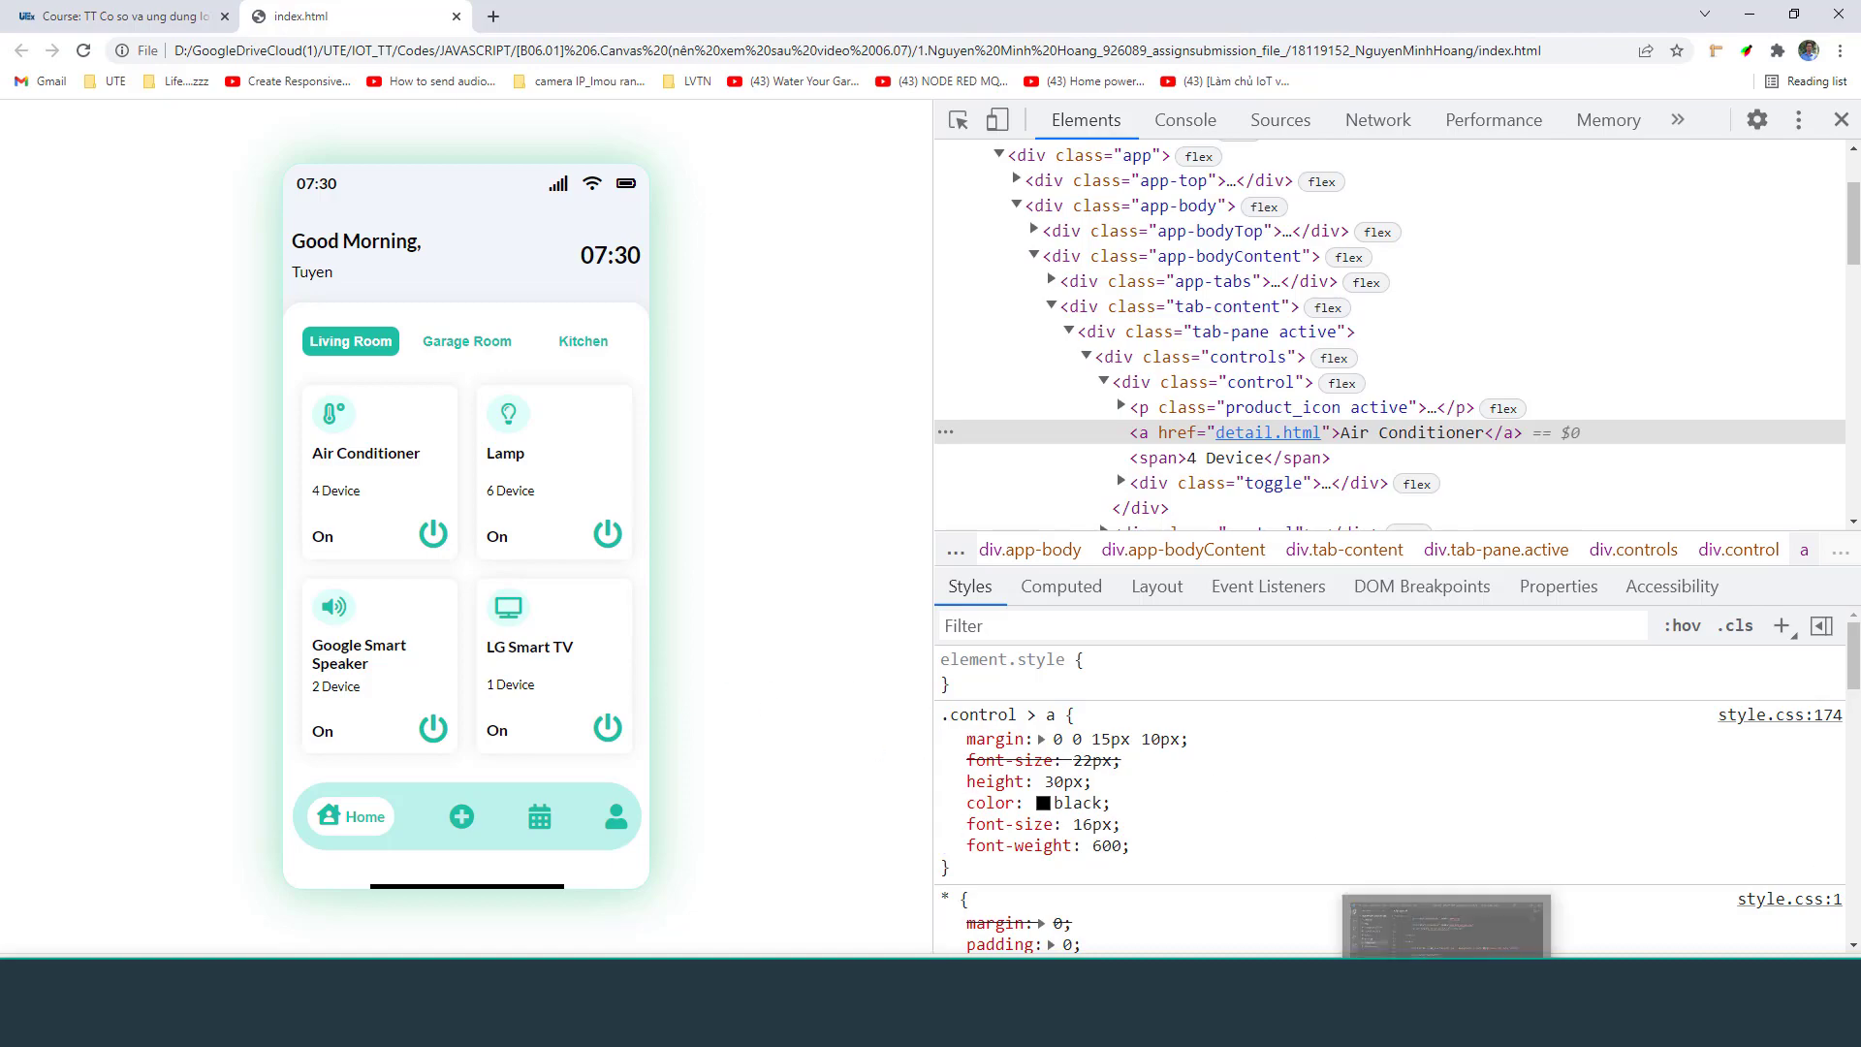
Switch to the mrH3BoxLib project in Visual Studio Code and review the stylesheet and script links in the head of index.html
{"action": "mouse_move", "coordinate": [1445, 984]}
{"action": "left_click", "coordinate": [1446, 922]}
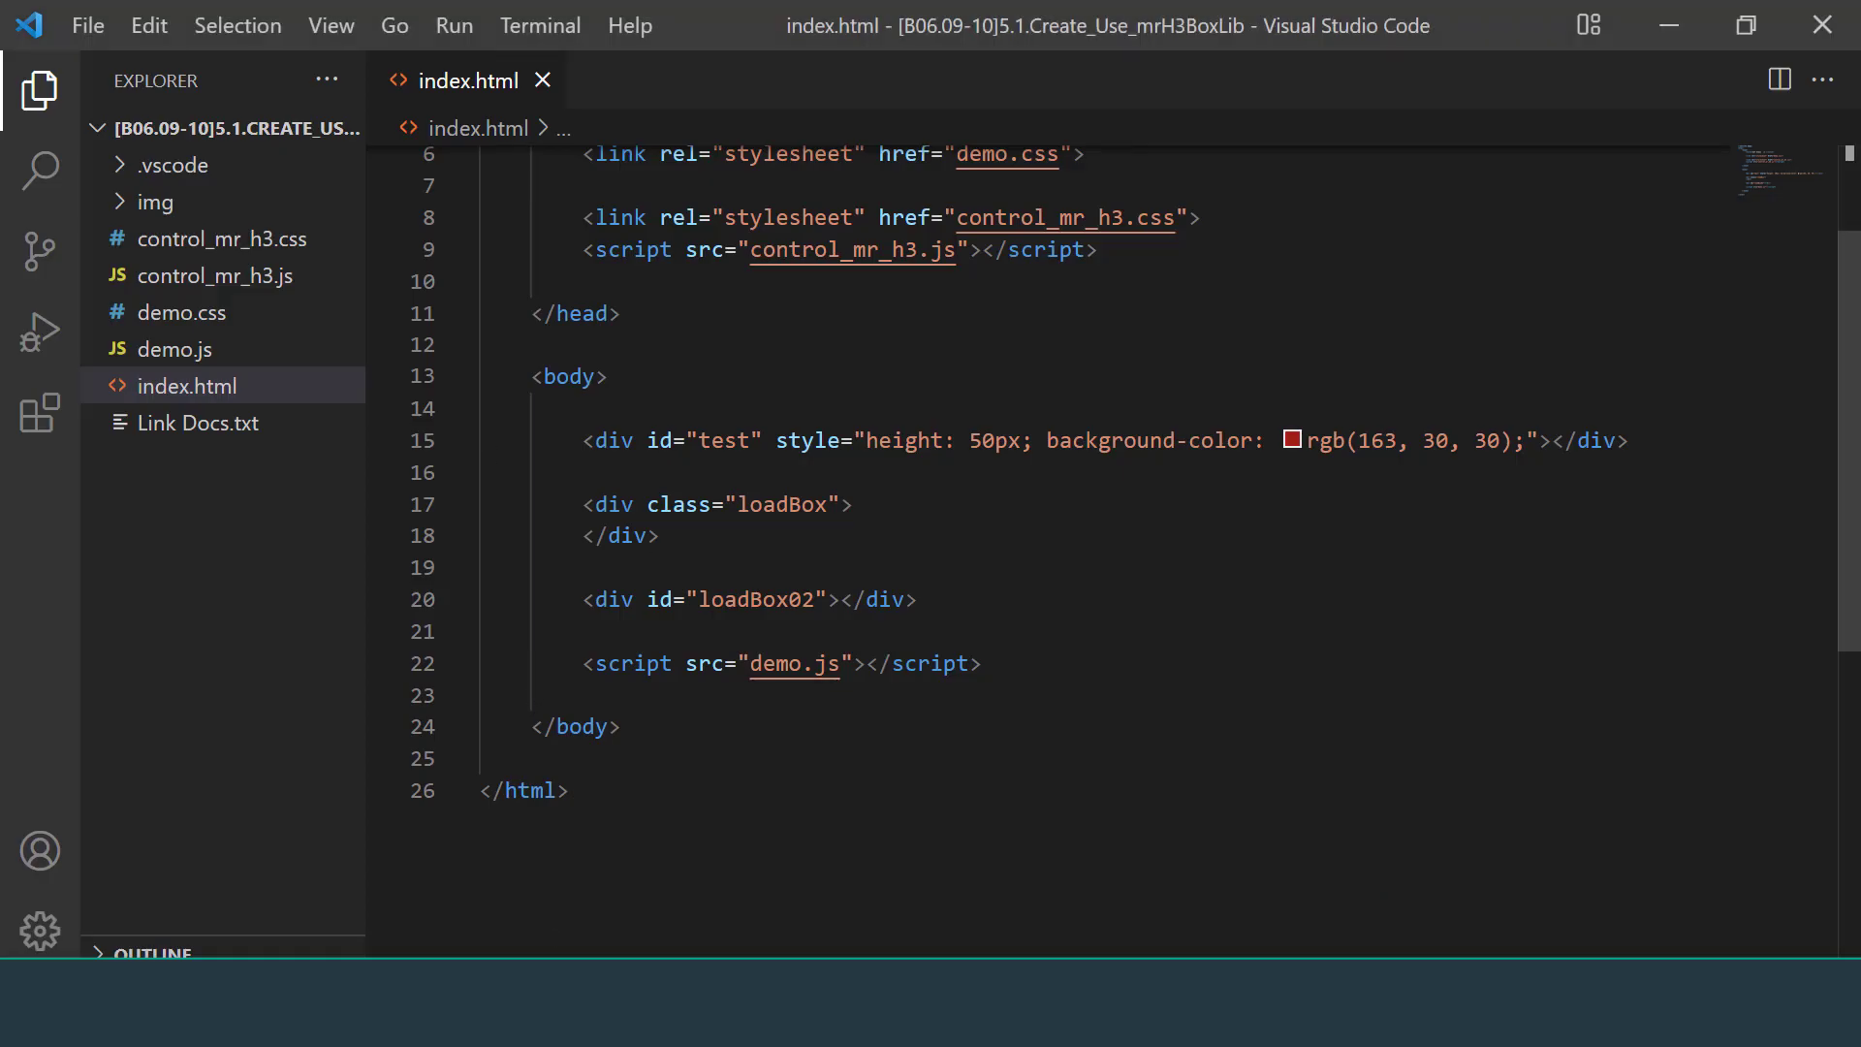
{"action": "key", "text": "alt+Tab"}
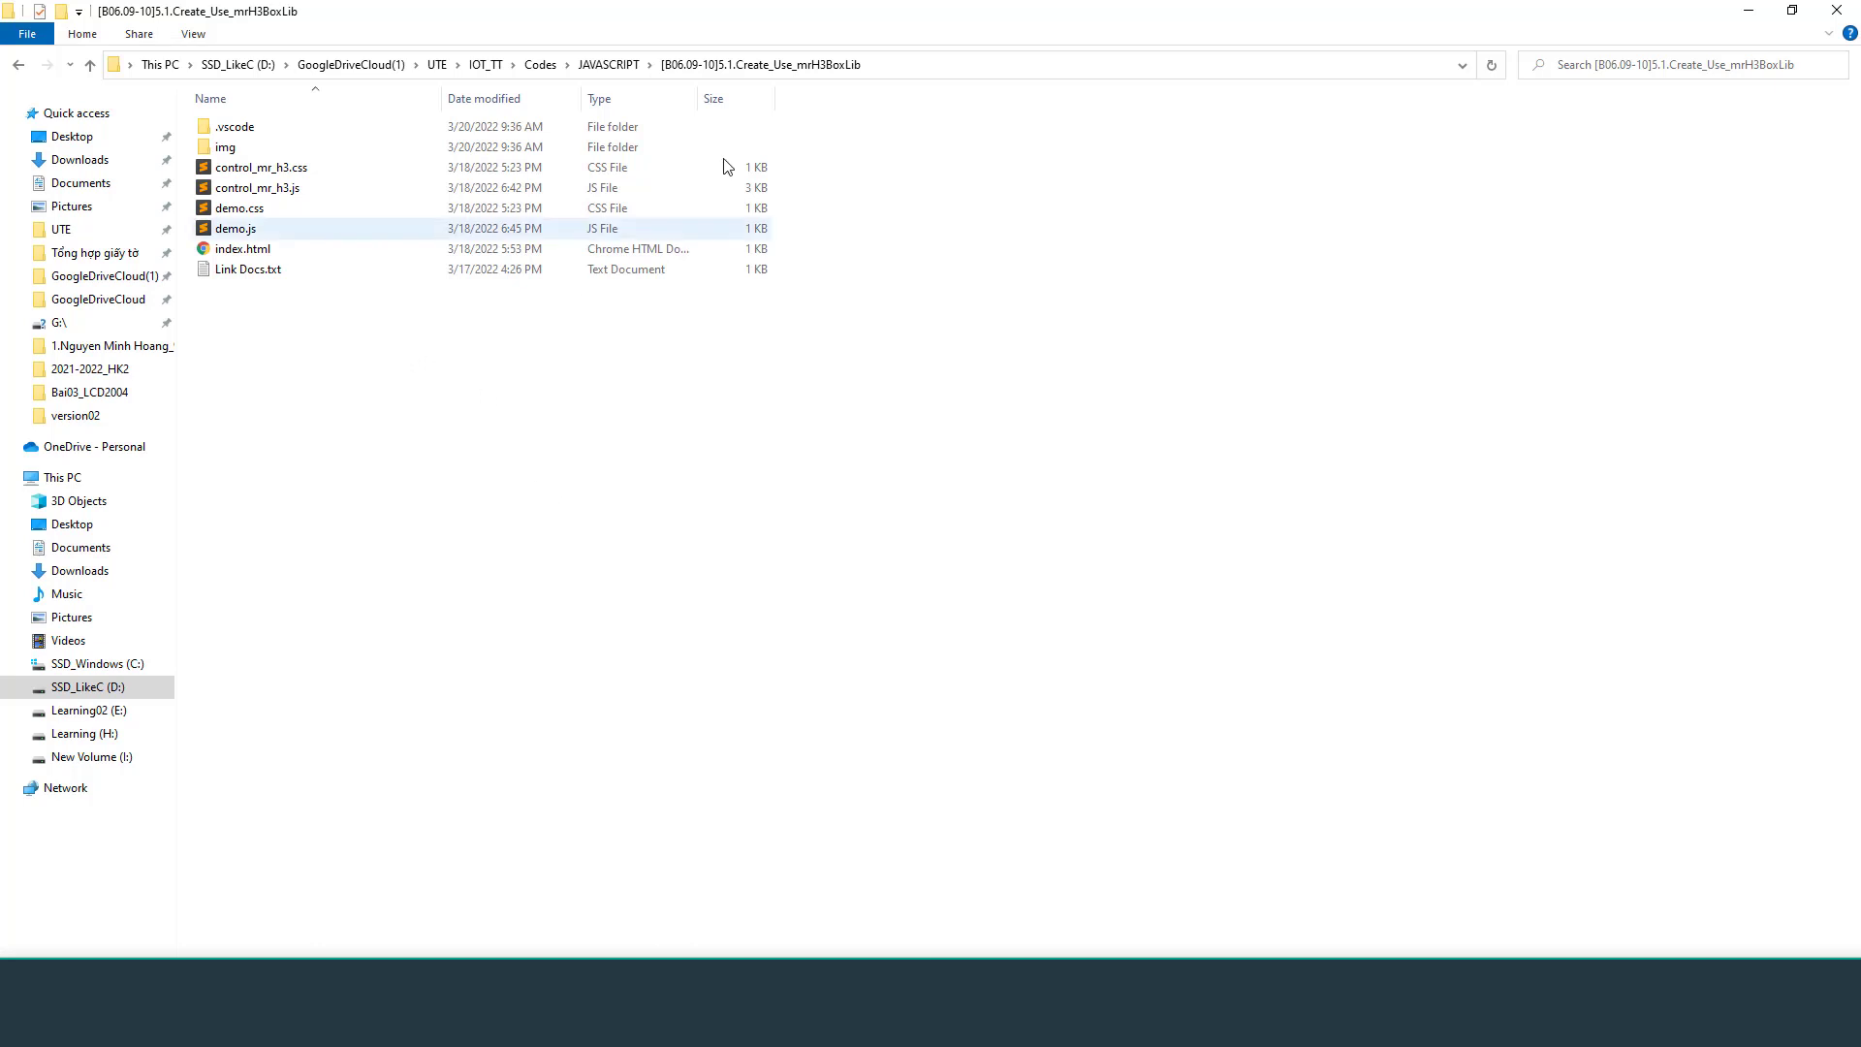
{"action": "left_click", "coordinate": [610, 65]}
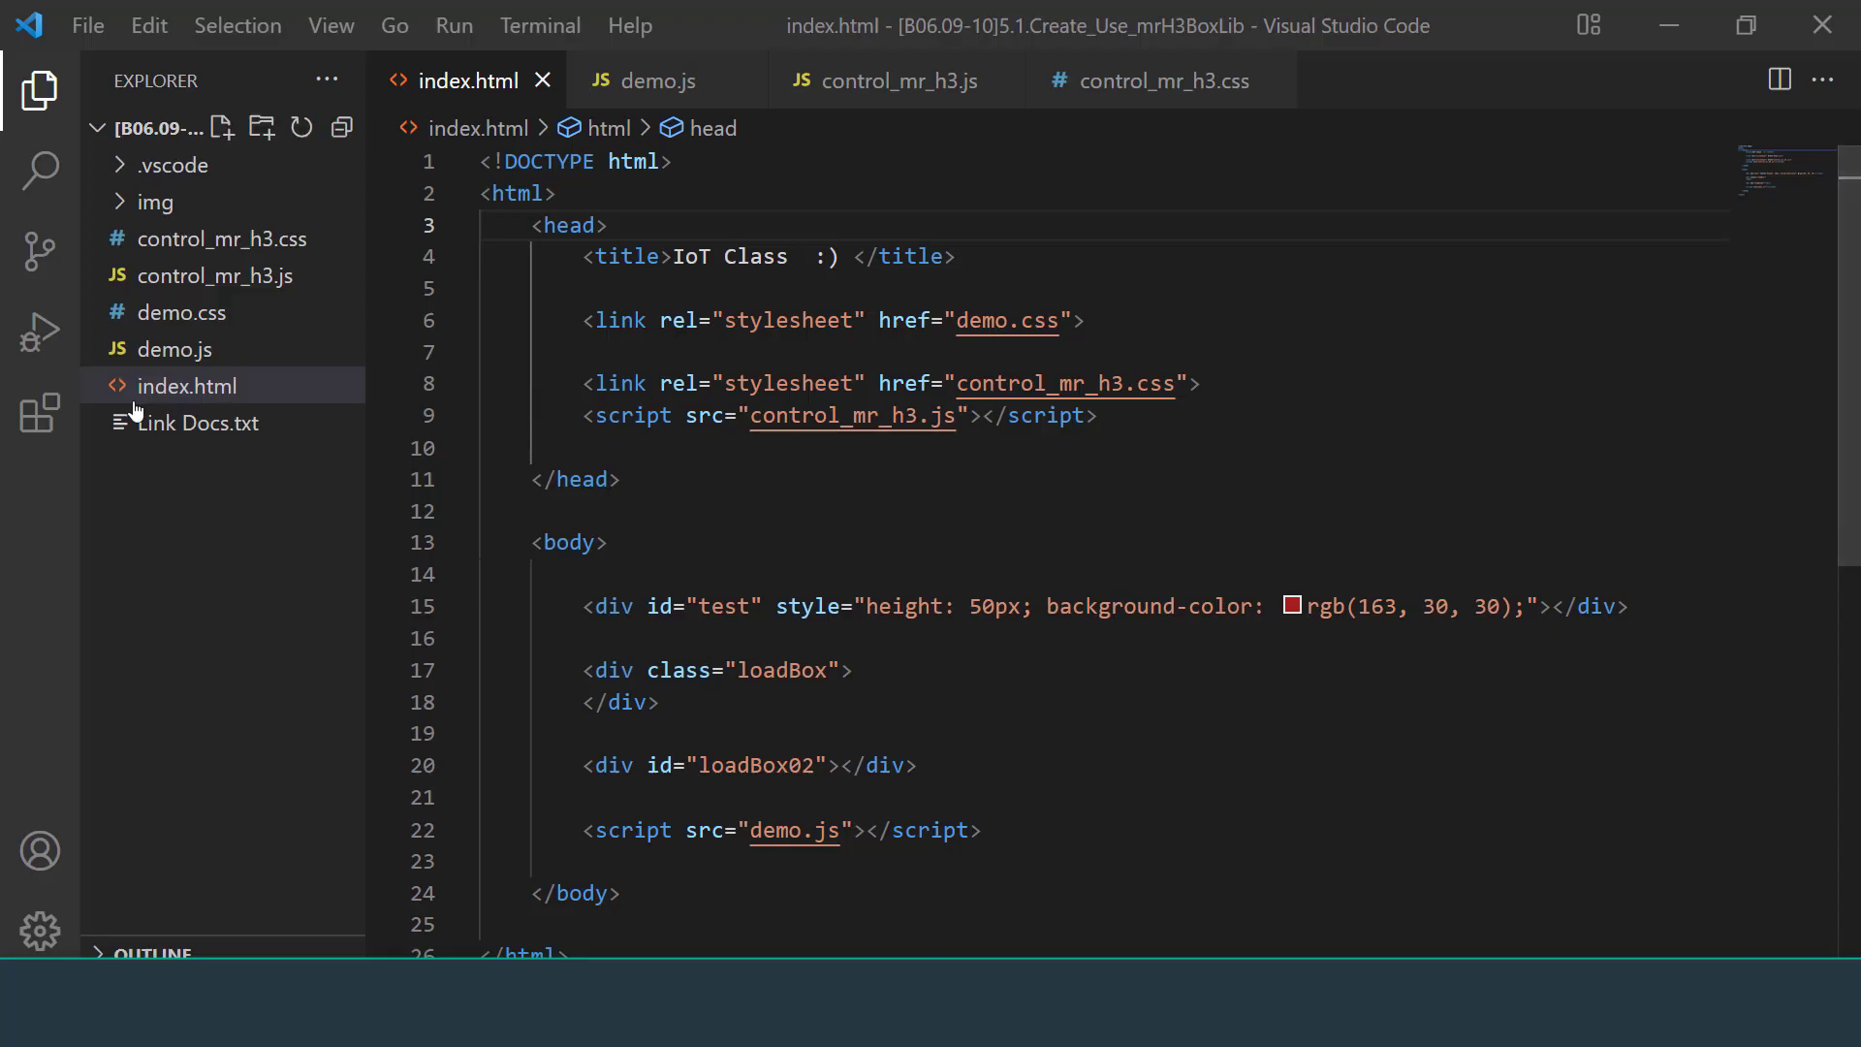
{"action": "left_click", "coordinate": [620, 321]}
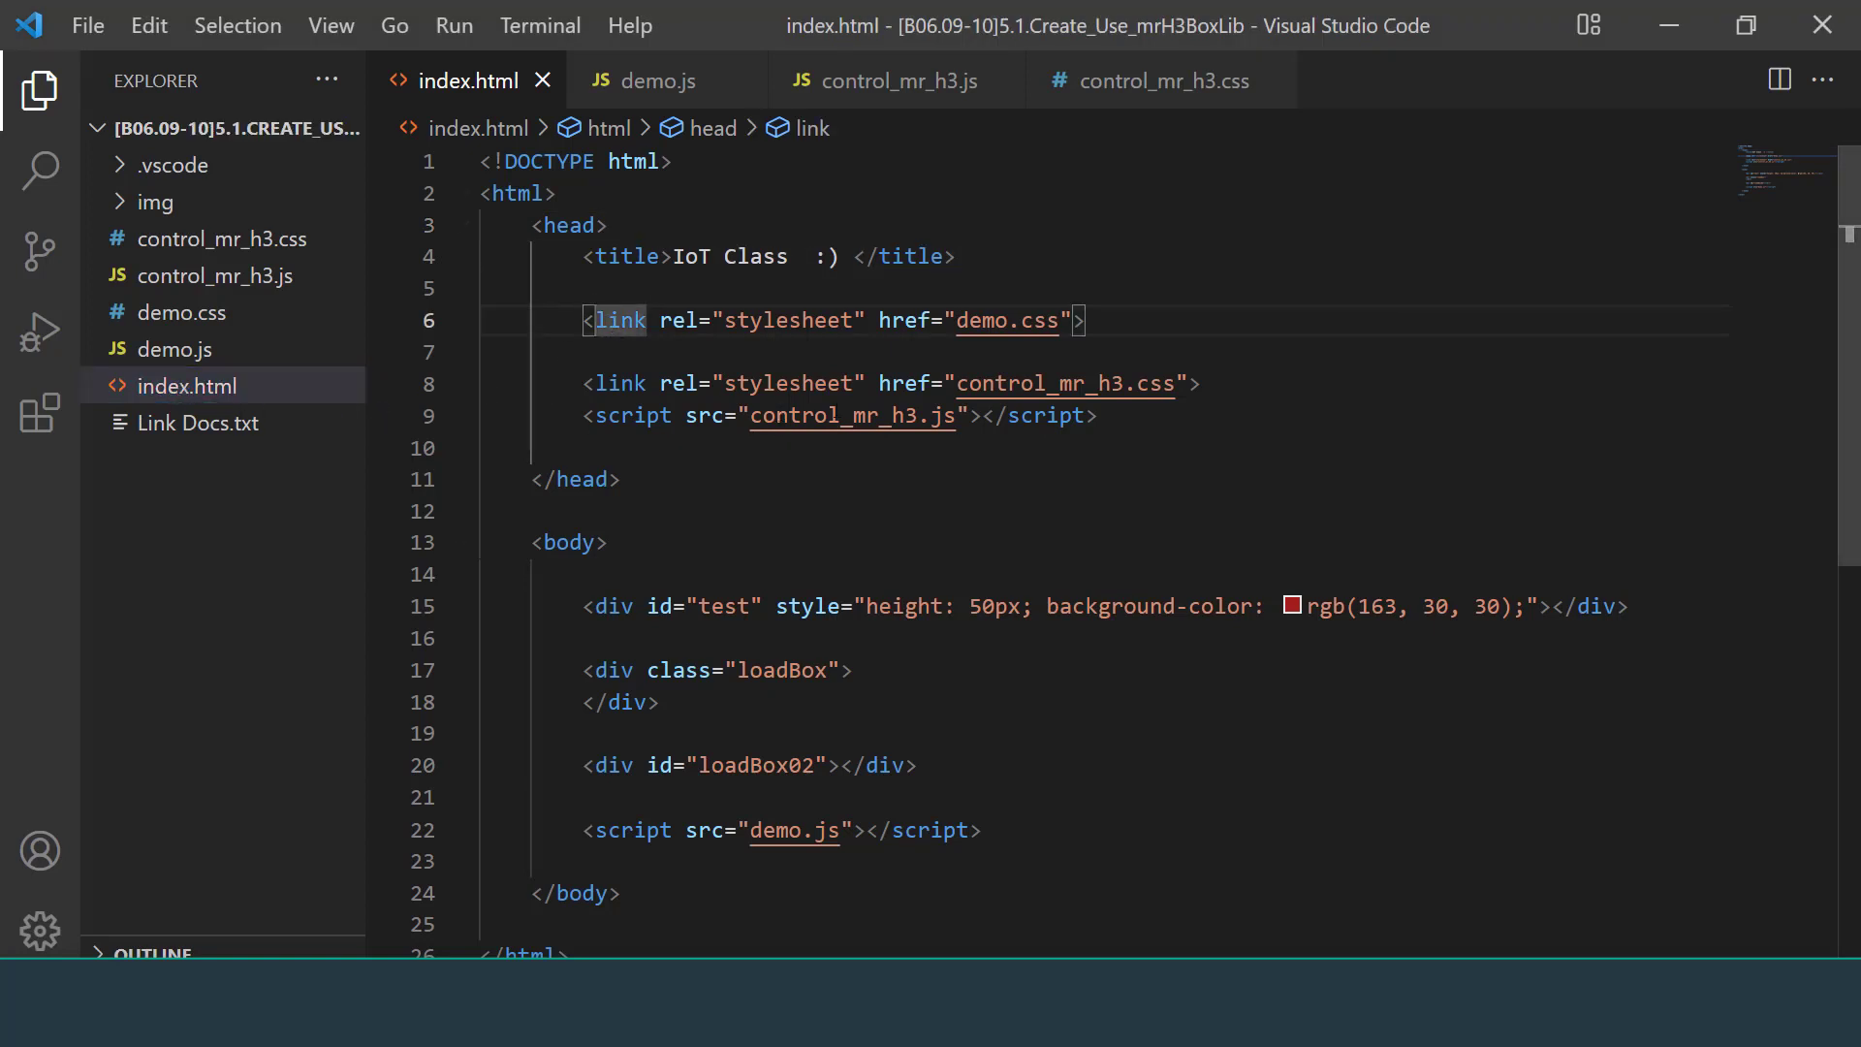
{"action": "left_click_drag", "start_coordinate": [1127, 420], "coordinate": [500, 390]}
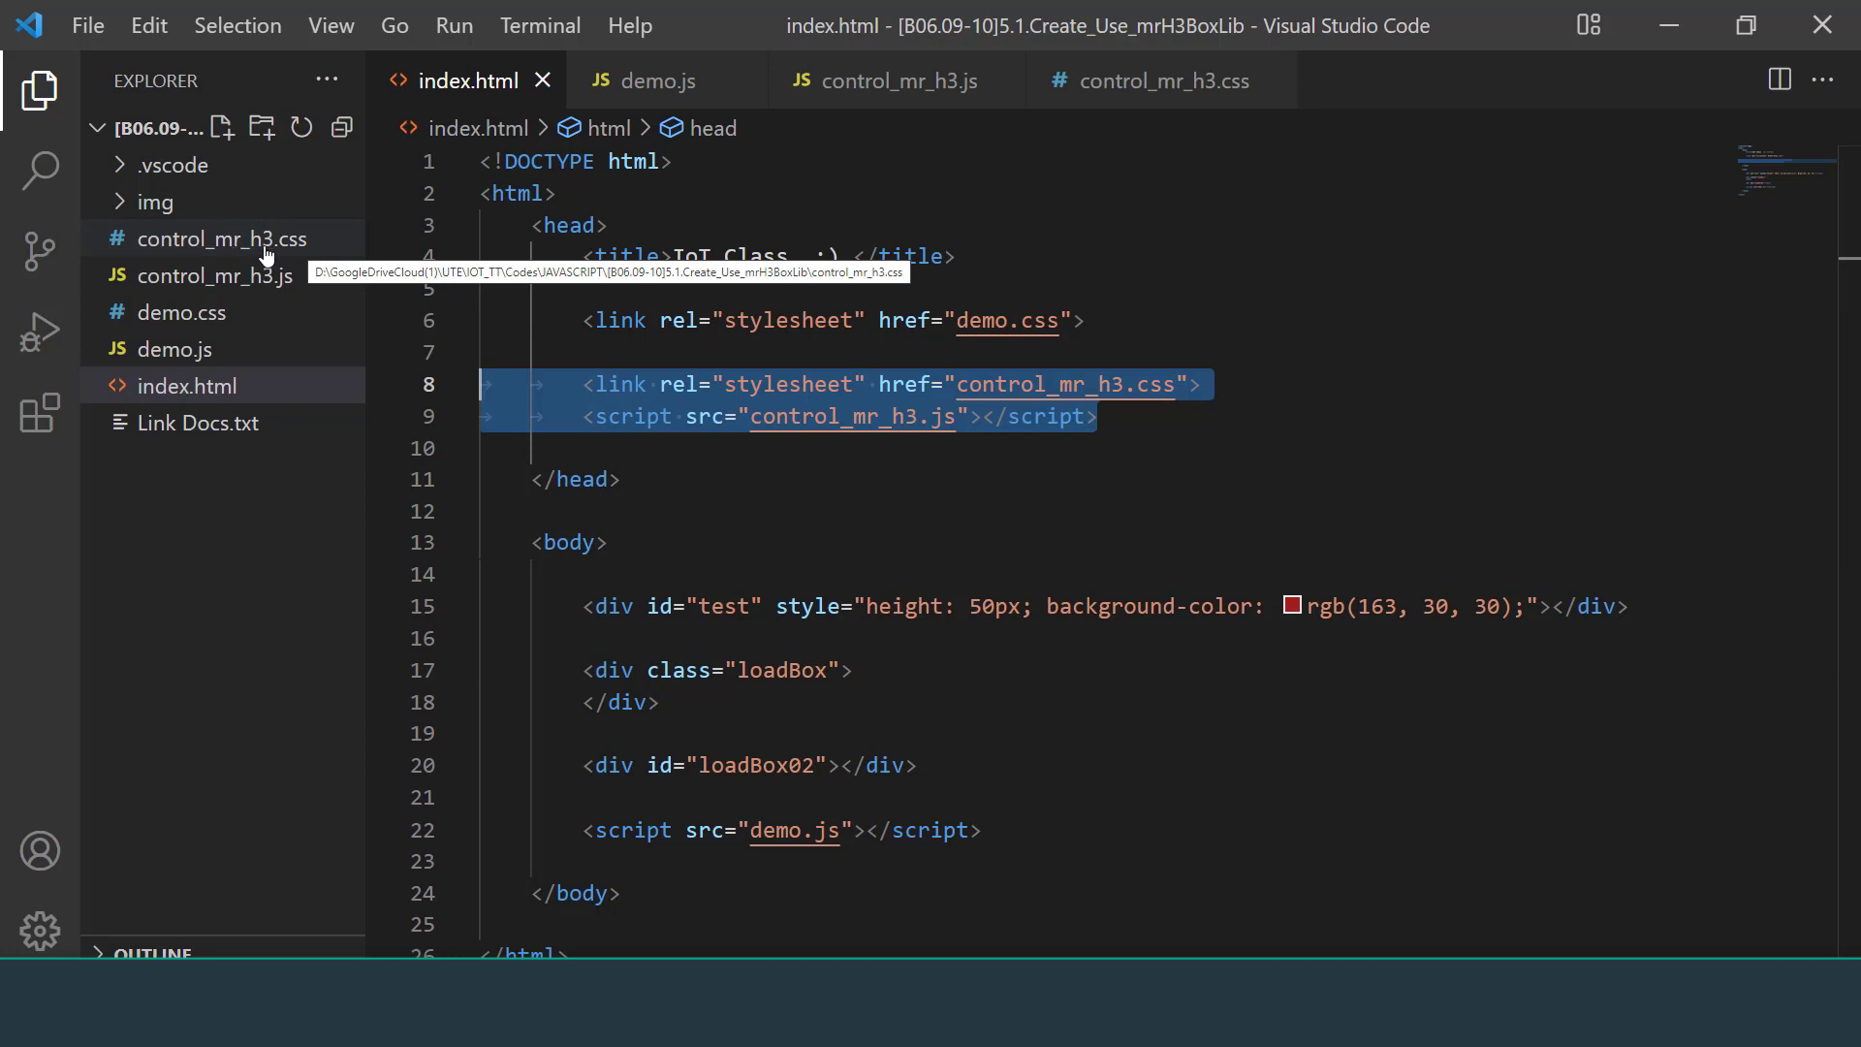
{"action": "left_click", "coordinate": [1168, 385]}
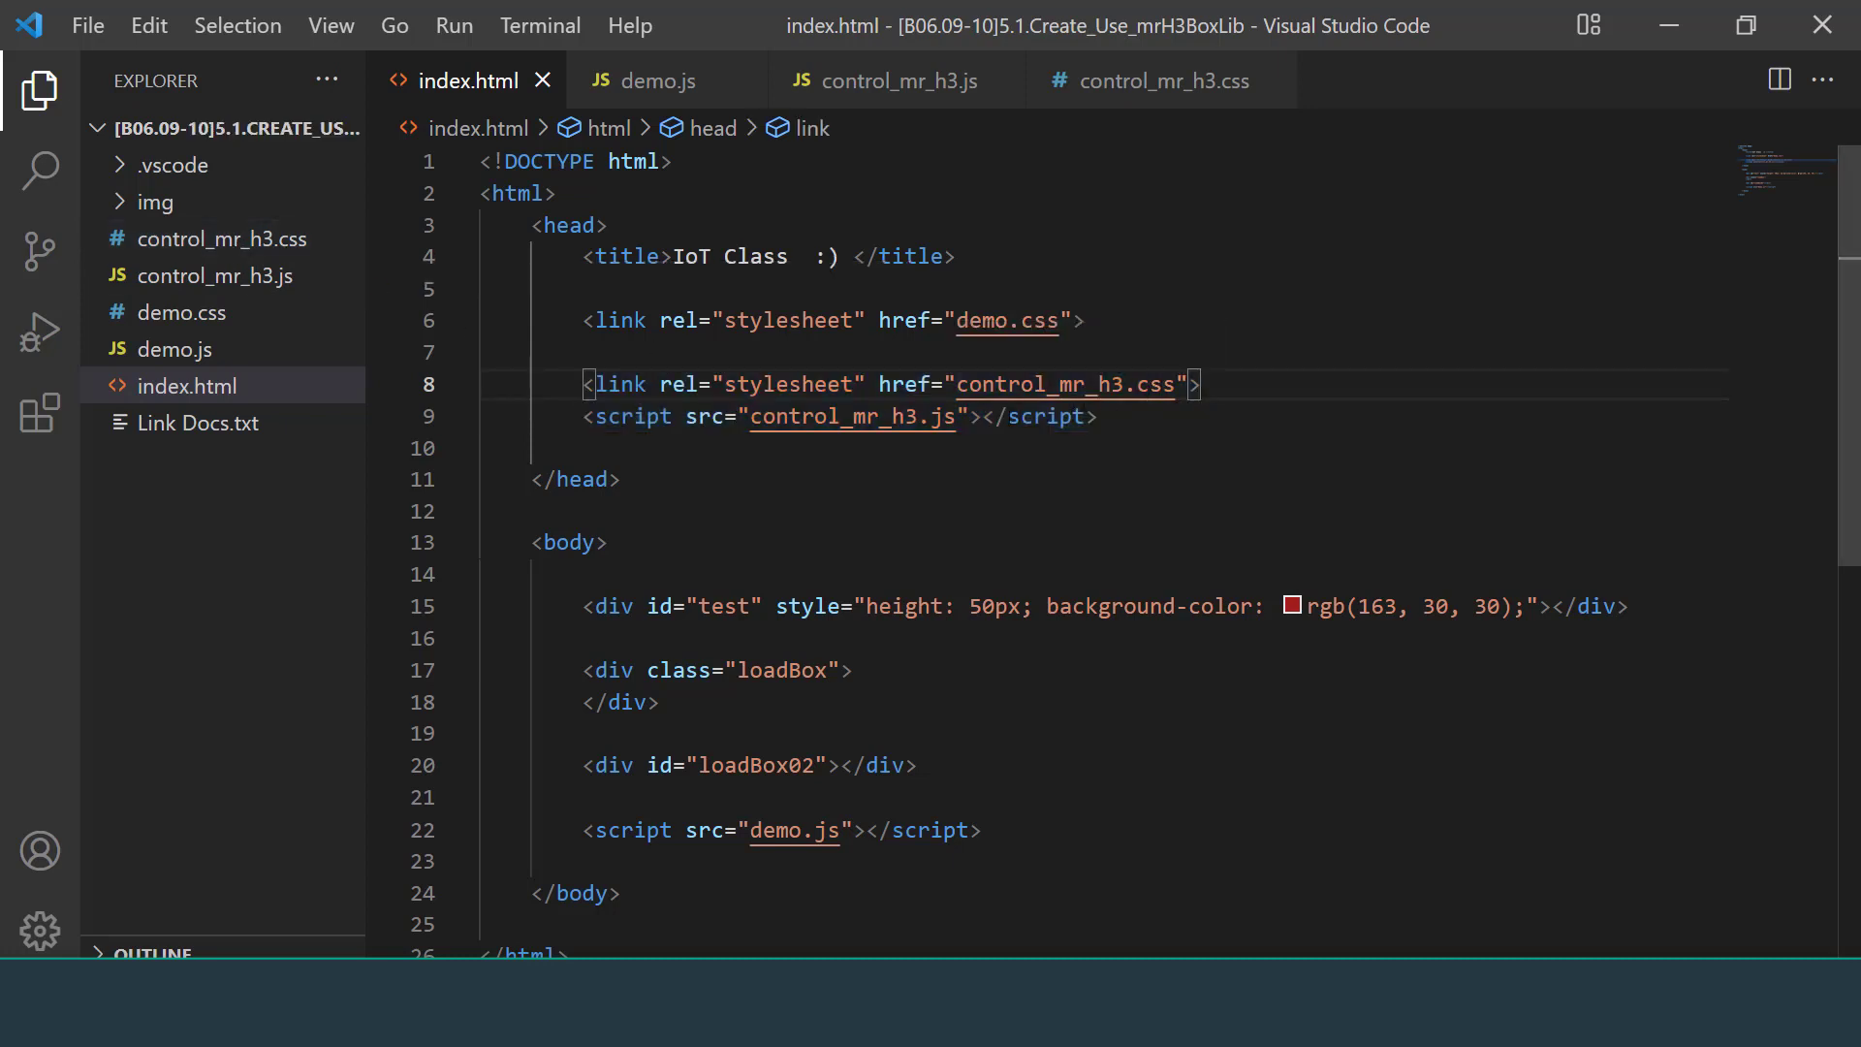
{"action": "left_click", "coordinate": [1086, 417]}
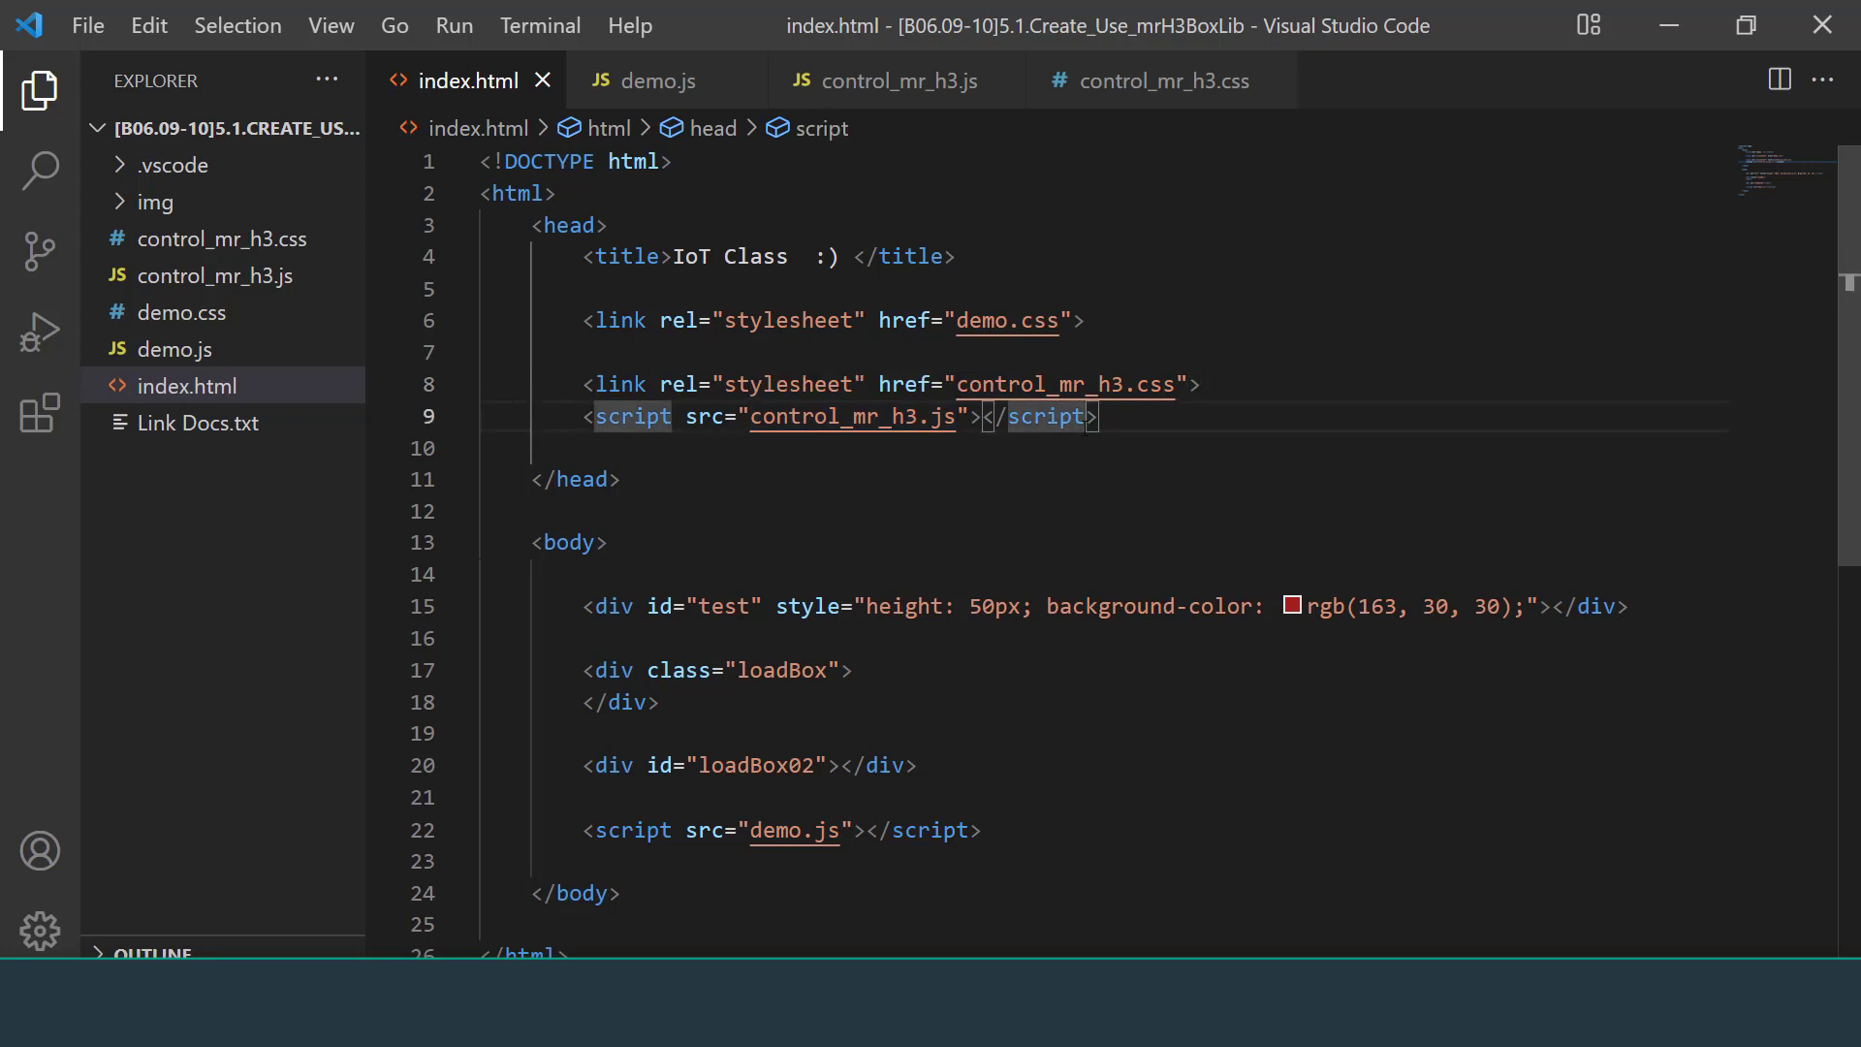
Examine the body of index.html, covering the test, loadBox and loadBox02 divs and the demo.js script reference
{"action": "scroll", "coordinate": [597, 540], "scroll_direction": "down", "scroll_amount": 1}
{"action": "left_click_drag", "start_coordinate": [555, 506], "coordinate": [866, 524]}
{"action": "left_click", "coordinate": [751, 586]}
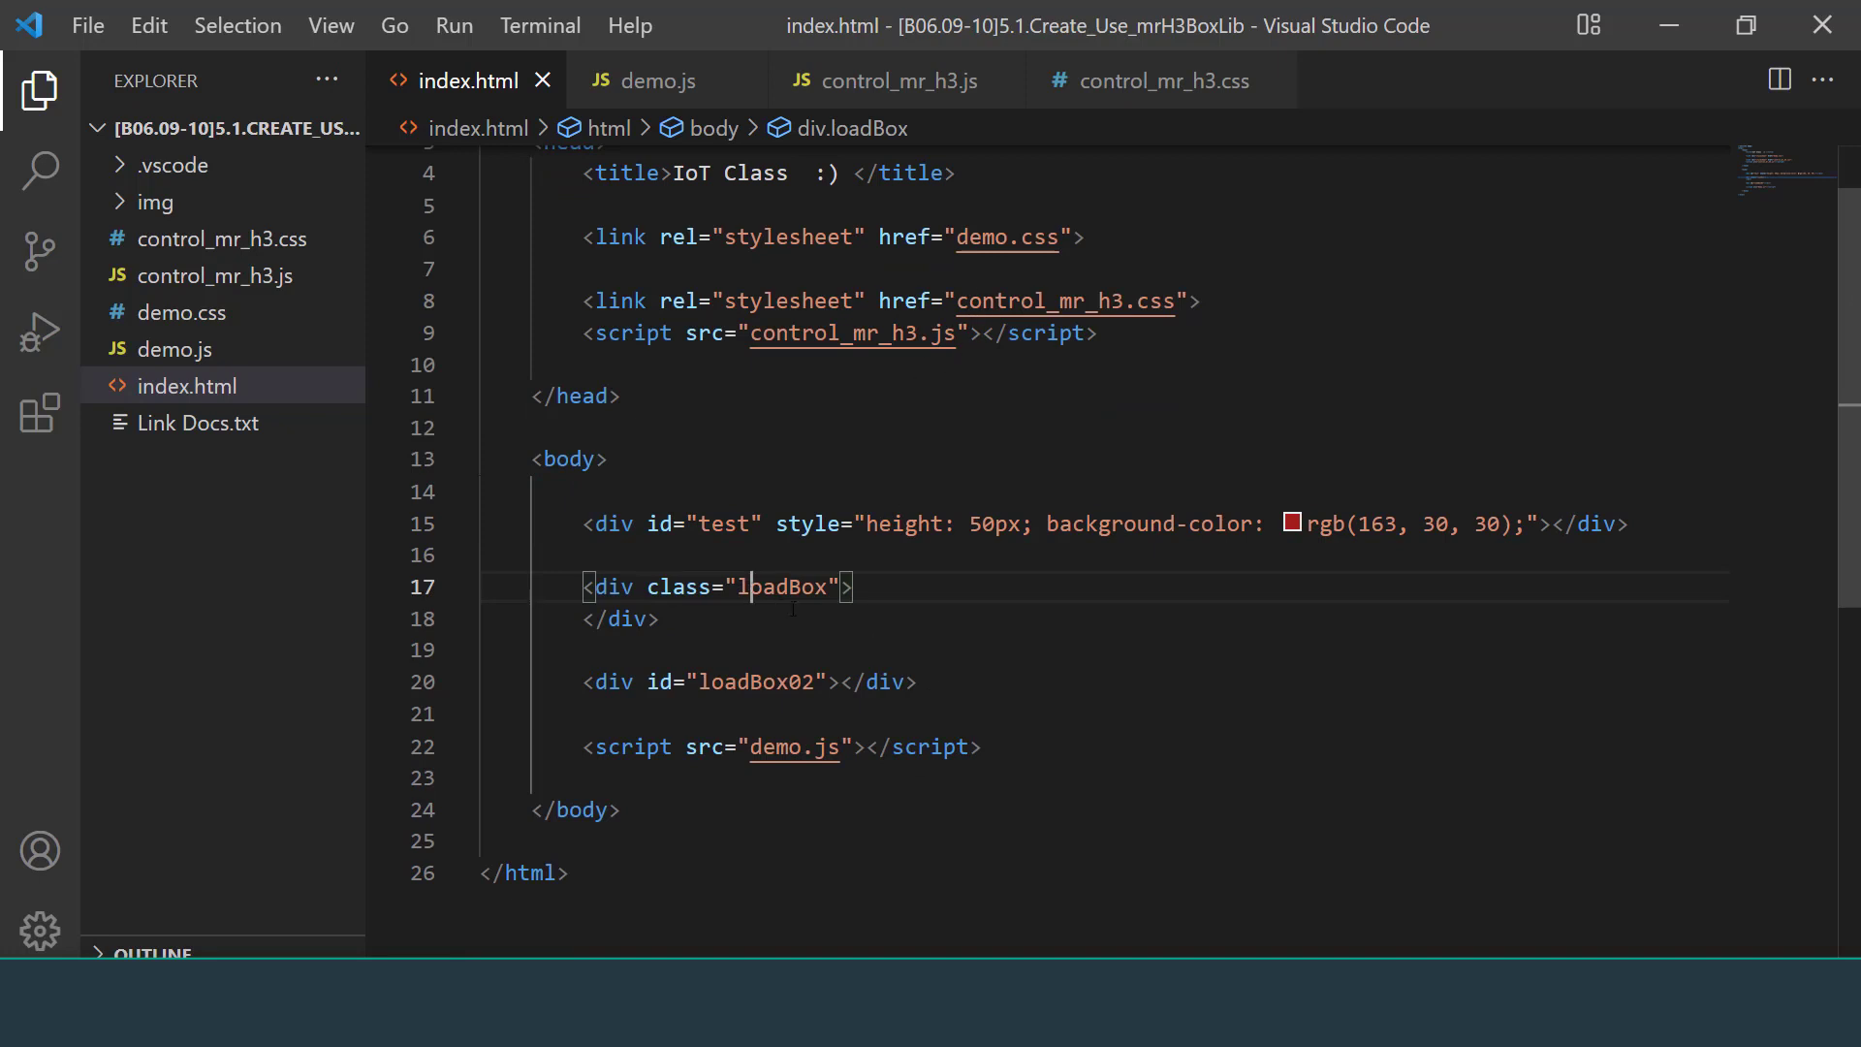
{"action": "left_click_drag", "start_coordinate": [861, 584], "coordinate": [595, 587]}
{"action": "left_click_drag", "start_coordinate": [931, 678], "coordinate": [817, 682]}
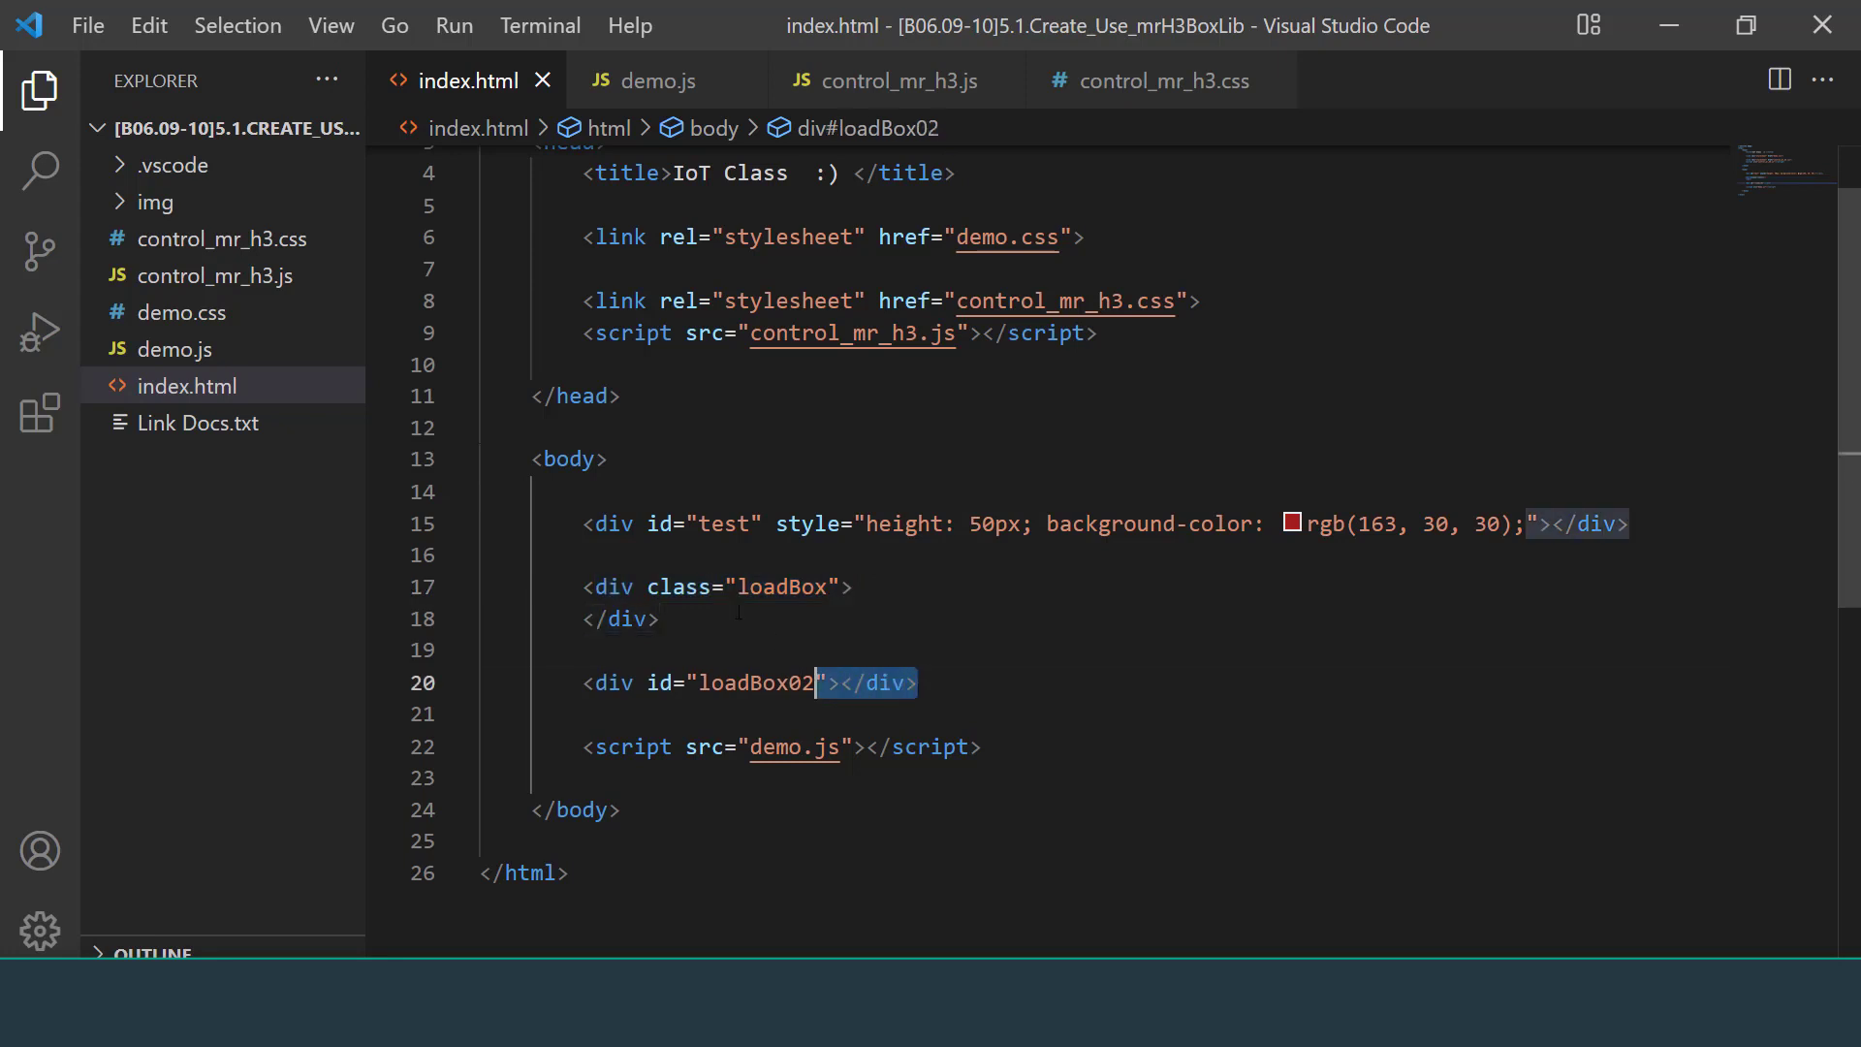
{"action": "left_click", "coordinate": [761, 586]}
{"action": "left_click", "coordinate": [828, 682]}
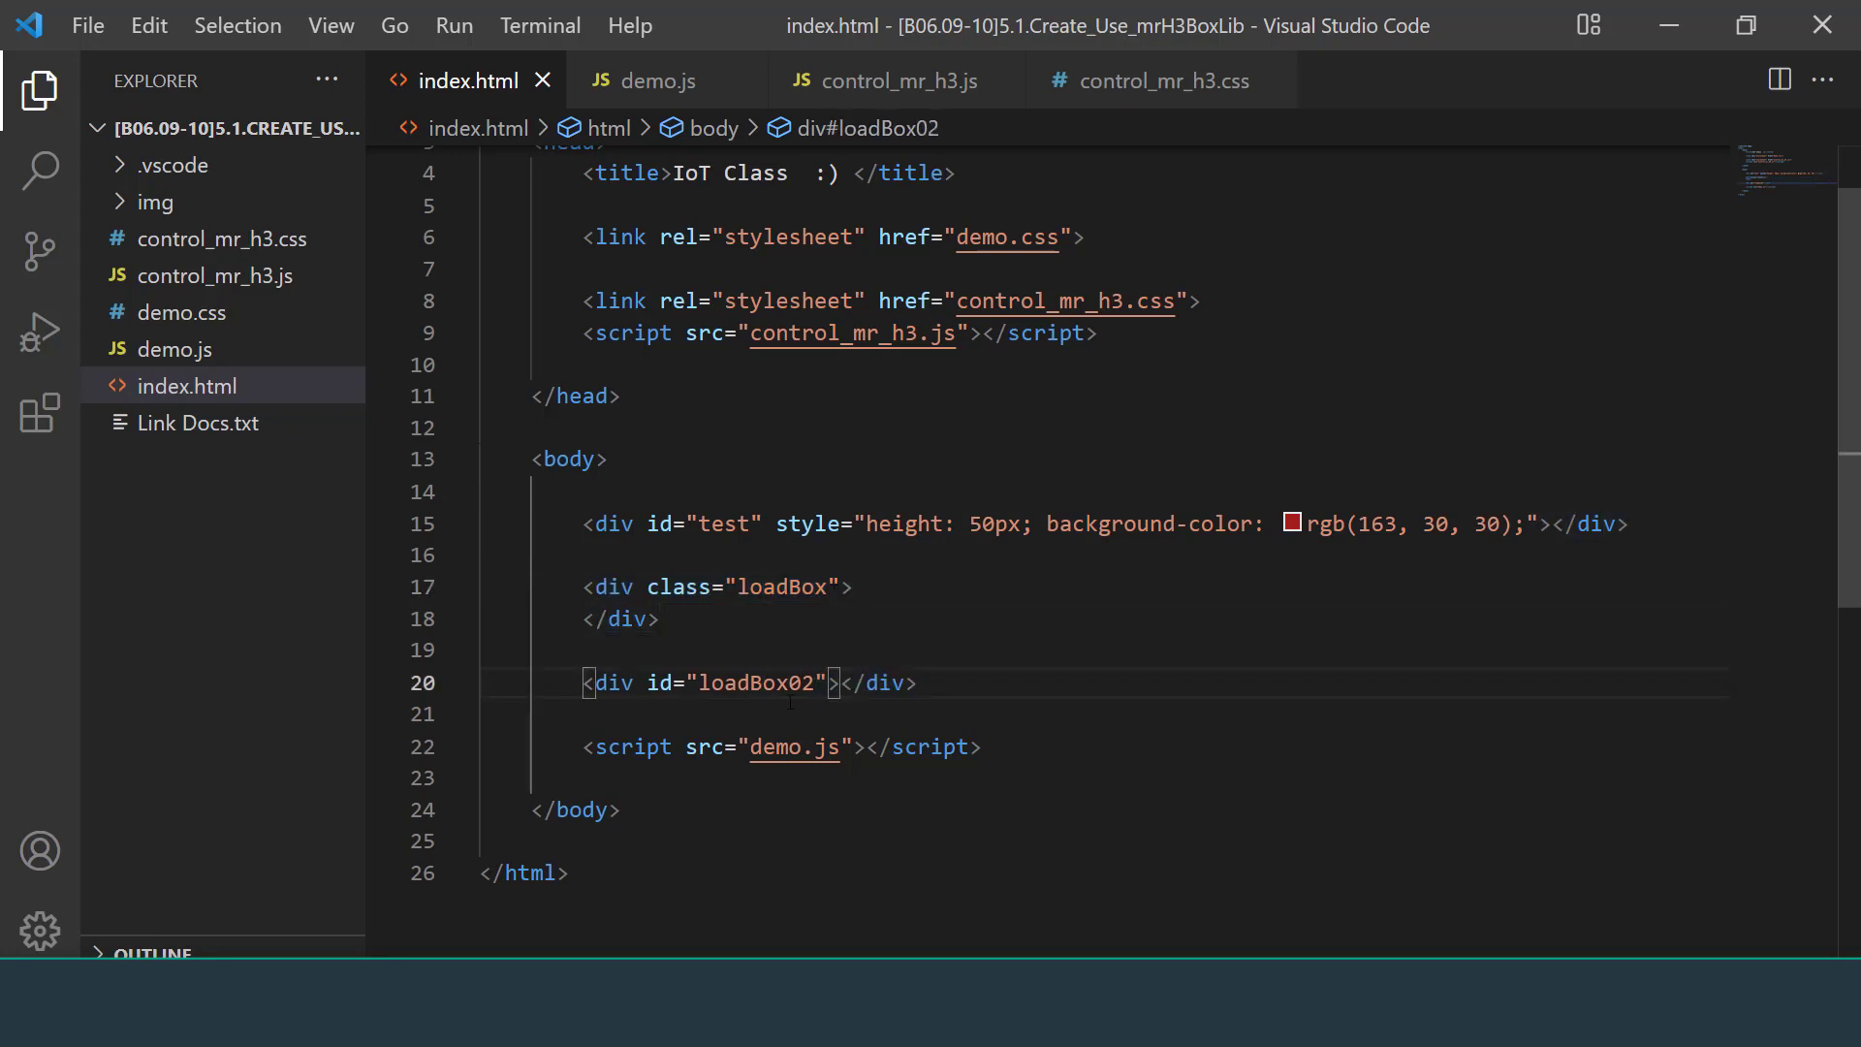
{"action": "left_click_drag", "start_coordinate": [865, 746], "coordinate": [750, 746]}
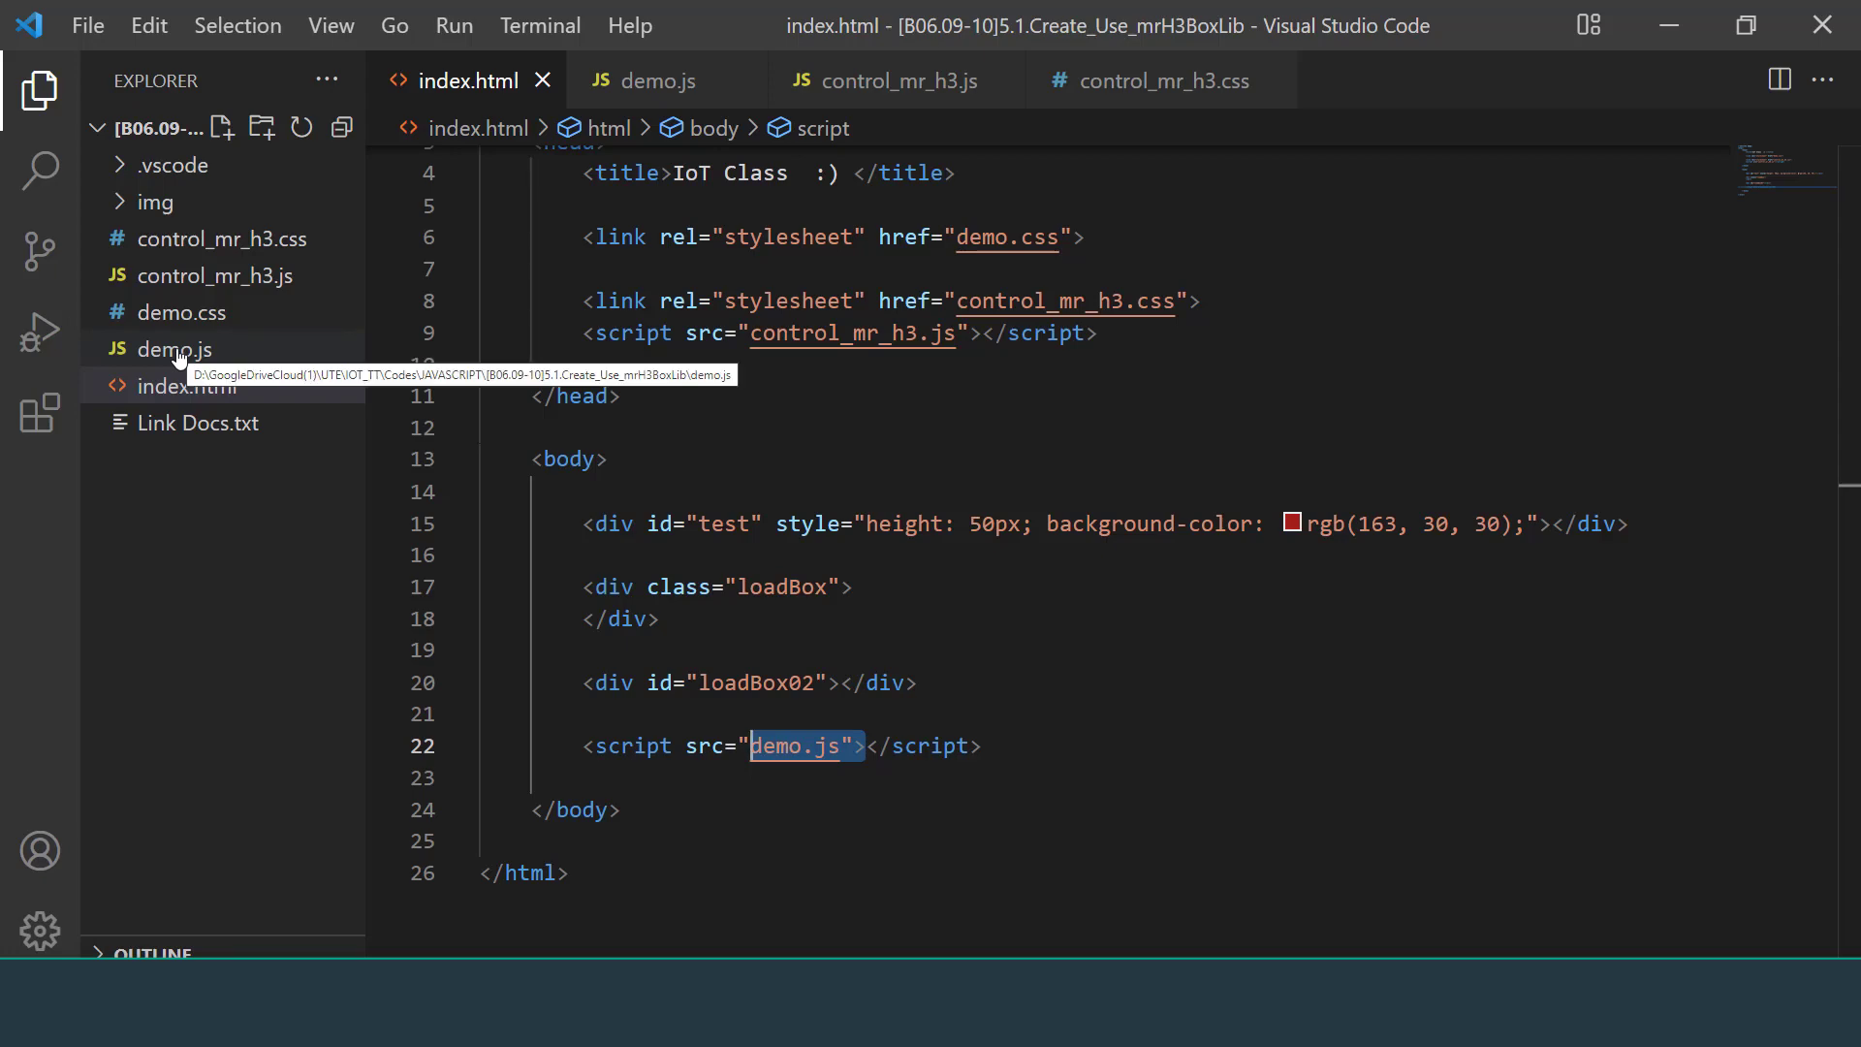
Open control_mr_h3.css and skim its style rules from the .box rule through the end of the file
{"action": "left_click", "coordinate": [210, 238]}
{"action": "scroll", "coordinate": [1066, 484], "scroll_direction": "down", "scroll_amount": 8}
{"action": "scroll", "coordinate": [1066, 485], "scroll_direction": "up", "scroll_amount": 8}
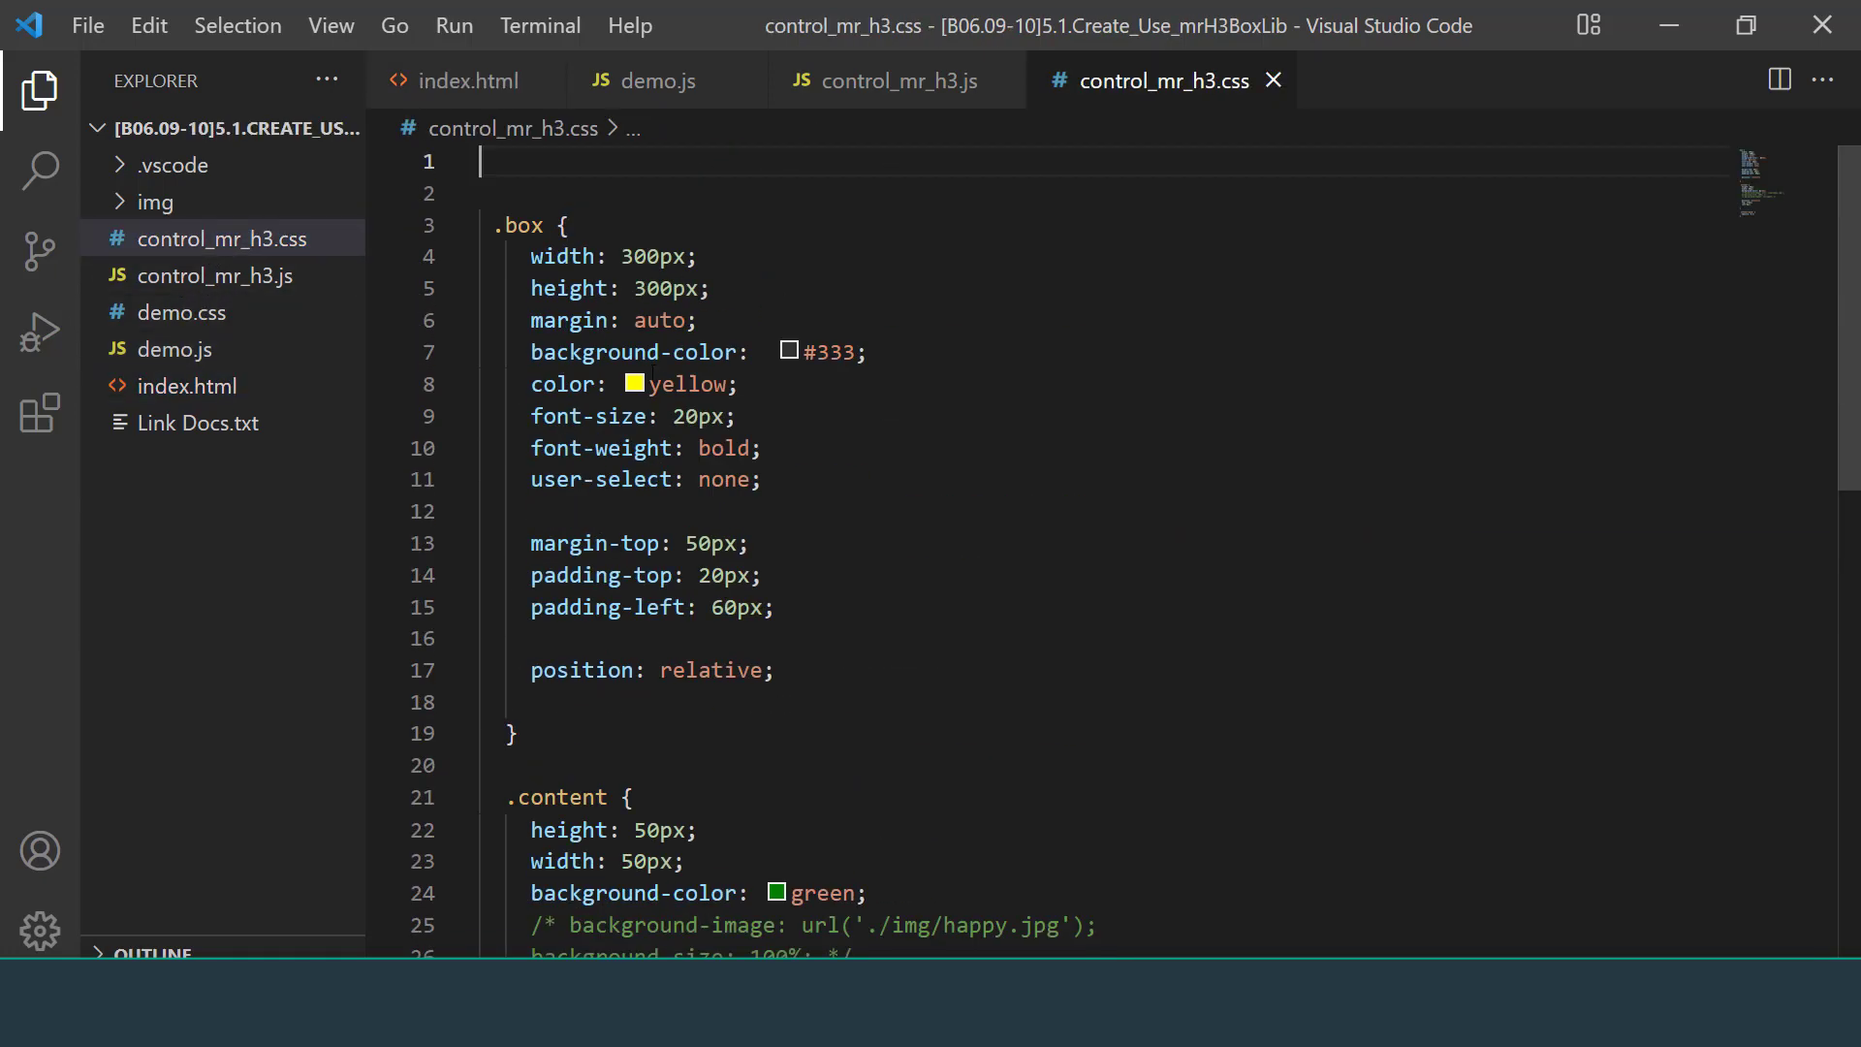
Open control_mr_h3.js and skim the element-creation code and the mouse event handlers in create_mrh3
{"action": "left_click", "coordinate": [271, 275]}
{"action": "scroll", "coordinate": [625, 317], "scroll_direction": "up", "scroll_amount": 8}
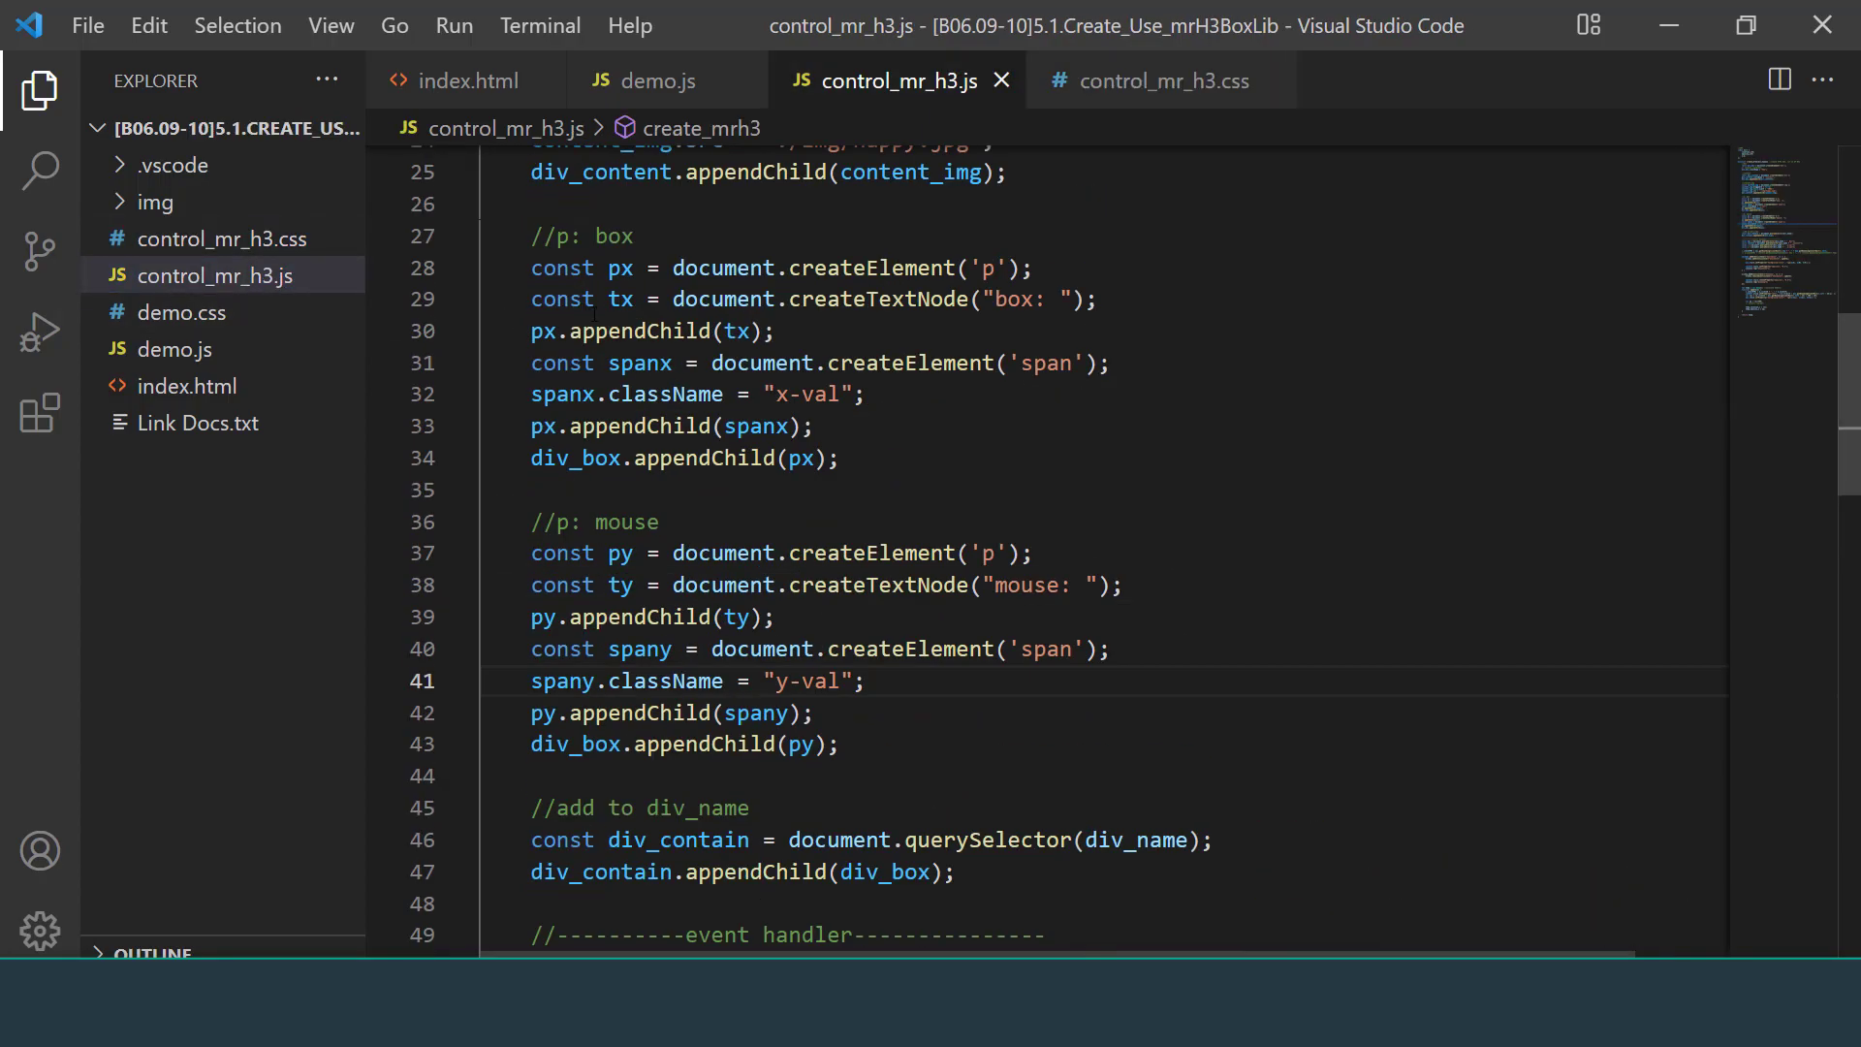
{"action": "scroll", "coordinate": [625, 317], "scroll_direction": "down", "scroll_amount": 11}
{"action": "scroll", "coordinate": [625, 317], "scroll_direction": "down", "scroll_amount": 10}
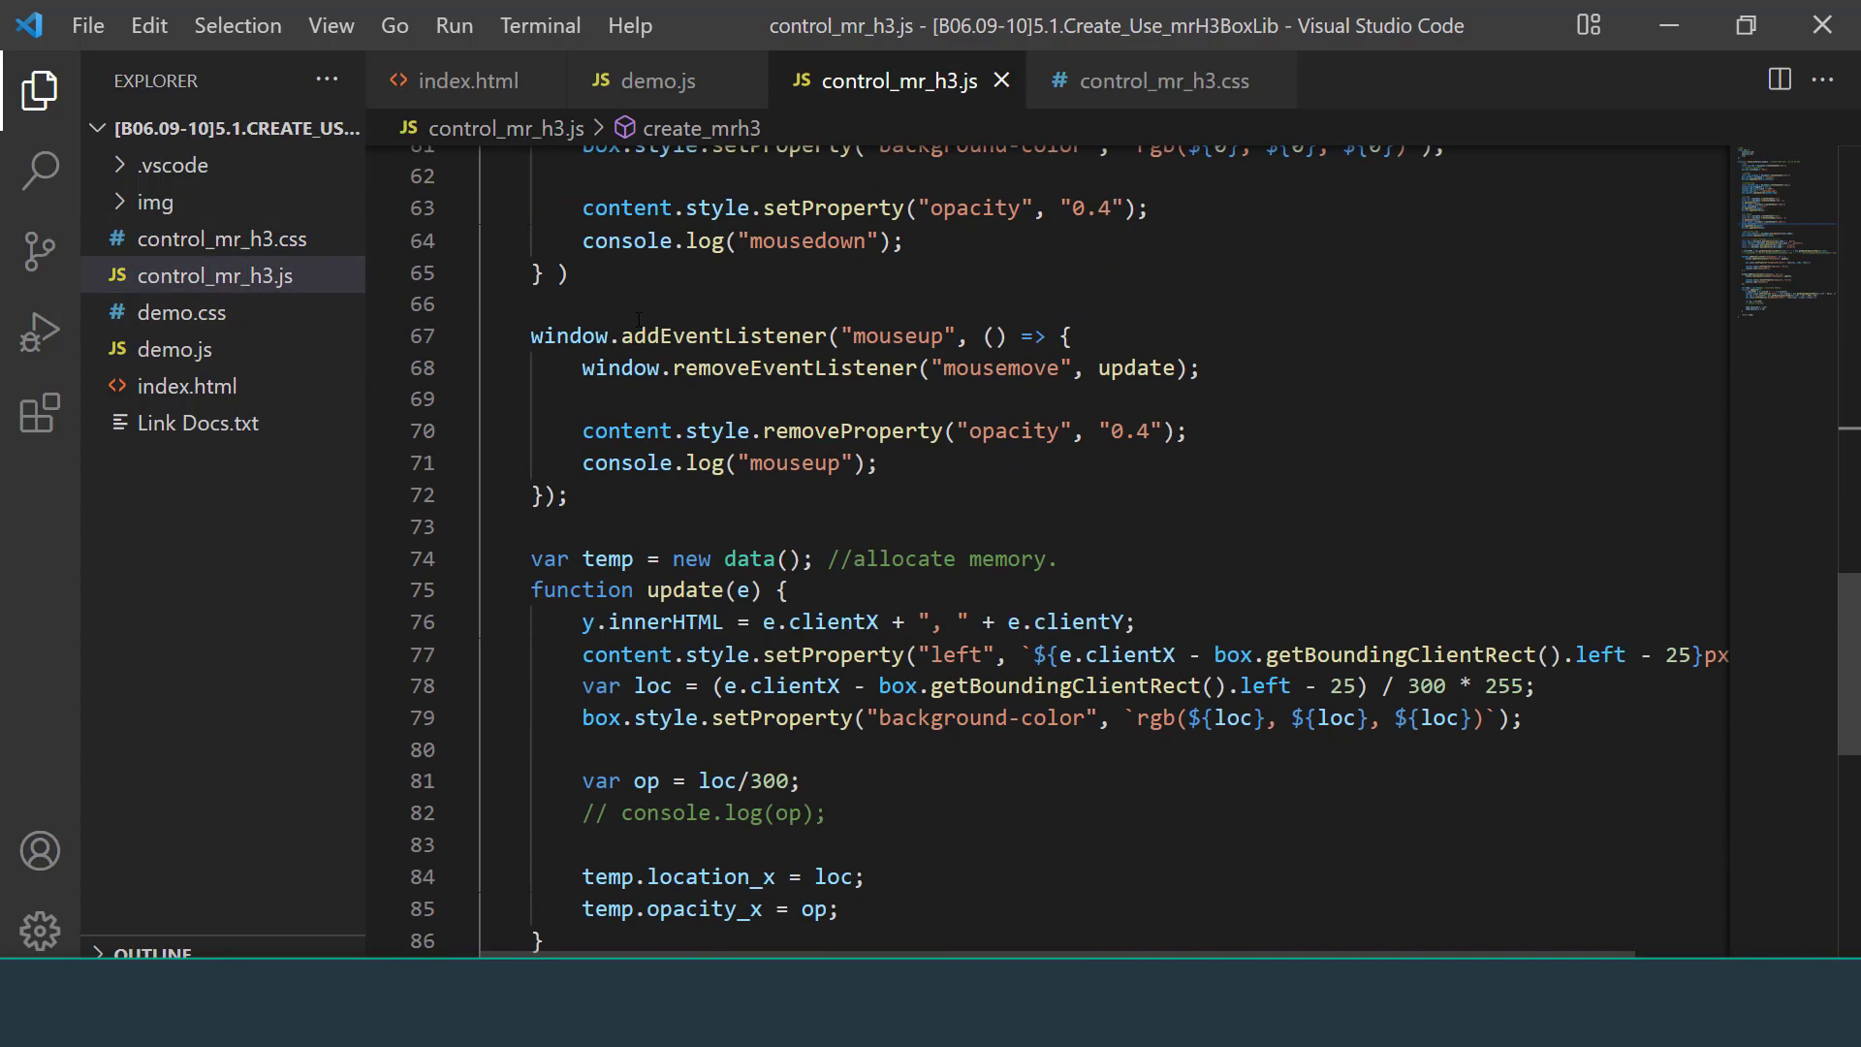
{"action": "scroll", "coordinate": [659, 329], "scroll_direction": "up", "scroll_amount": 11}
{"action": "scroll", "coordinate": [659, 329], "scroll_direction": "up", "scroll_amount": 13}
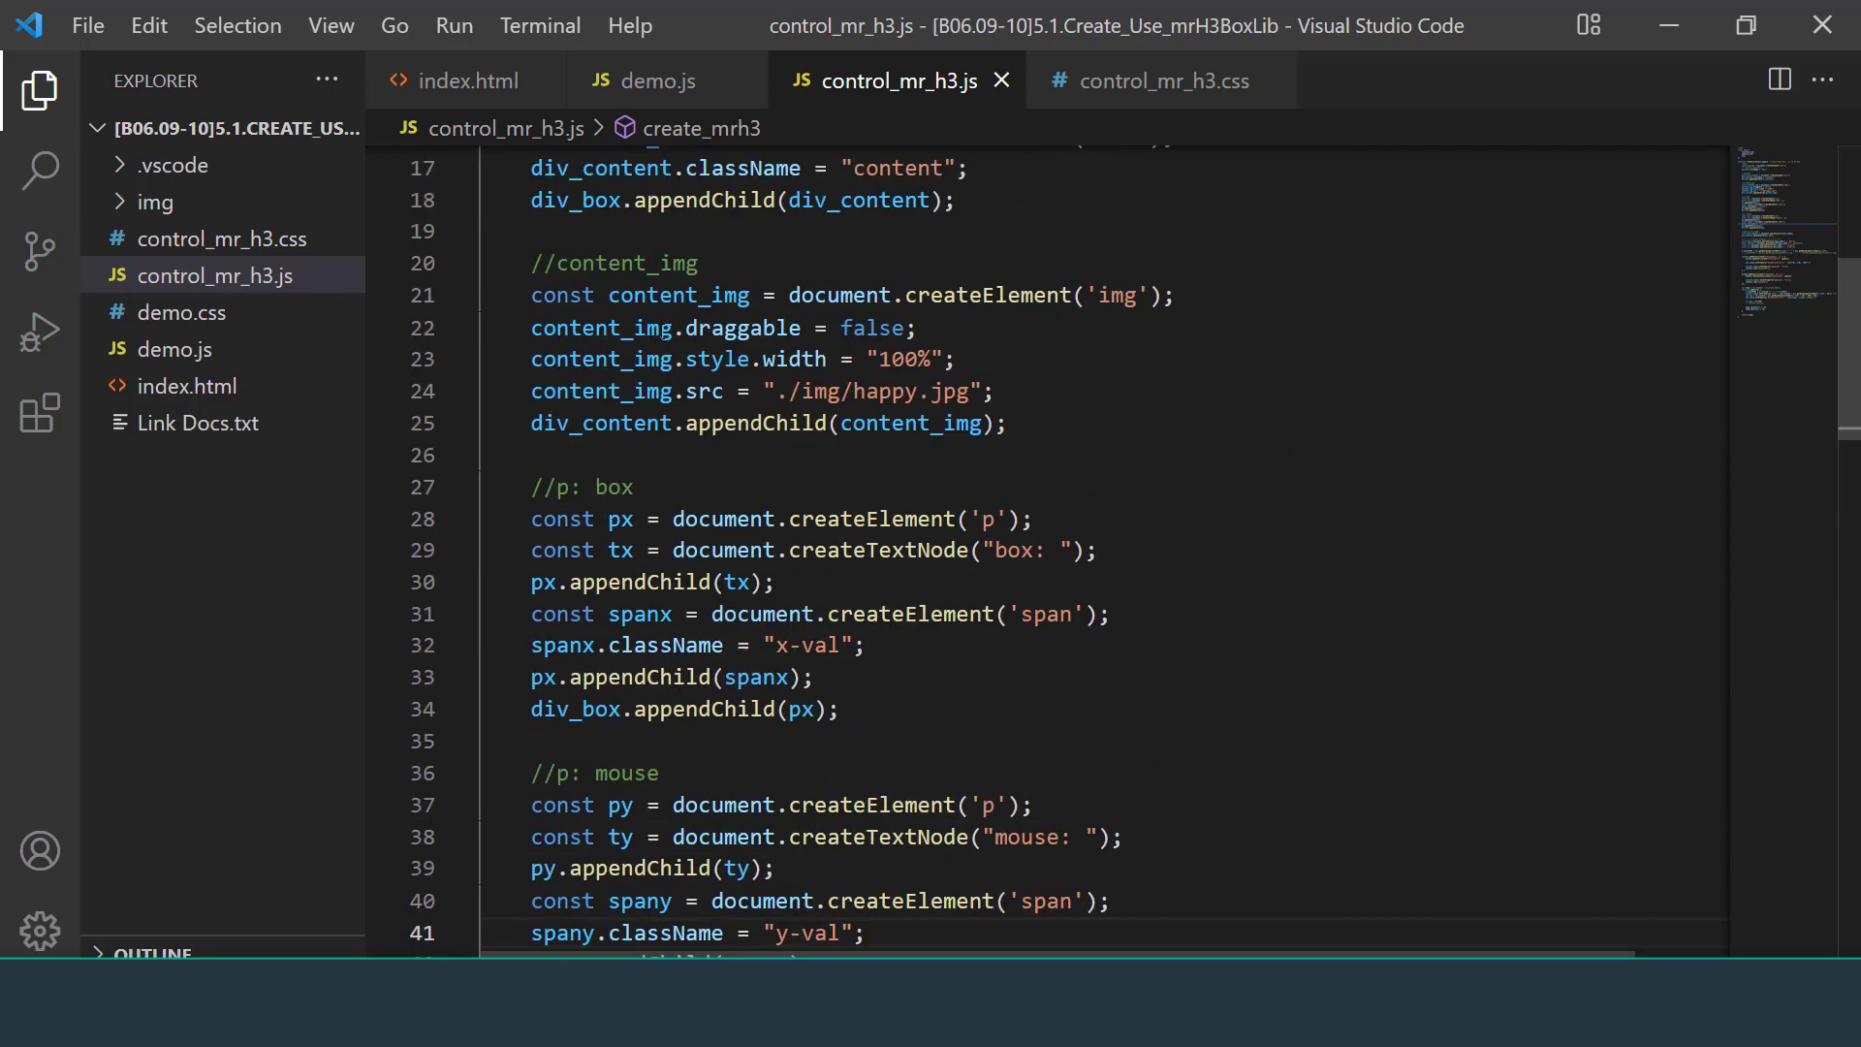
{"action": "scroll", "coordinate": [659, 329], "scroll_direction": "down", "scroll_amount": 16}
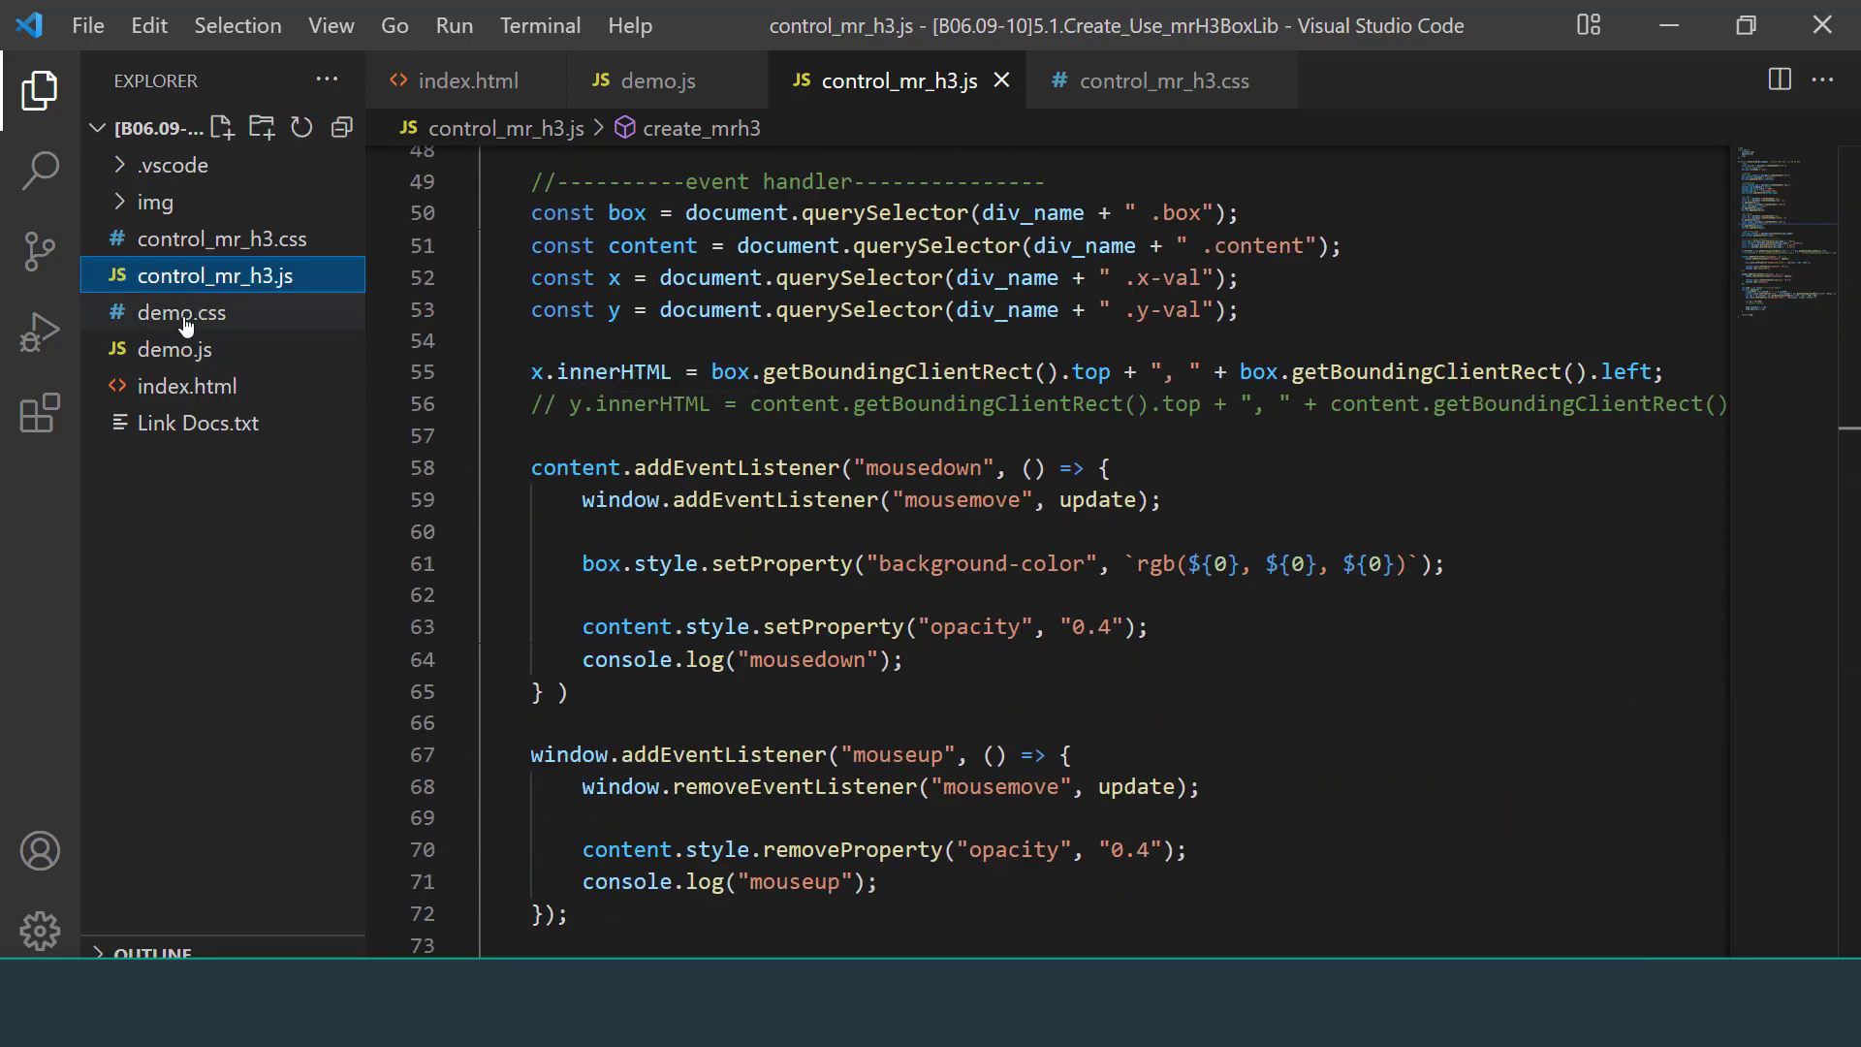
Review the margin and .loadBox rules in demo.css and the two create_mrh3 calls in demo.js
{"action": "left_click", "coordinate": [185, 314]}
{"action": "left_click_drag", "start_coordinate": [482, 194], "coordinate": [609, 469]}
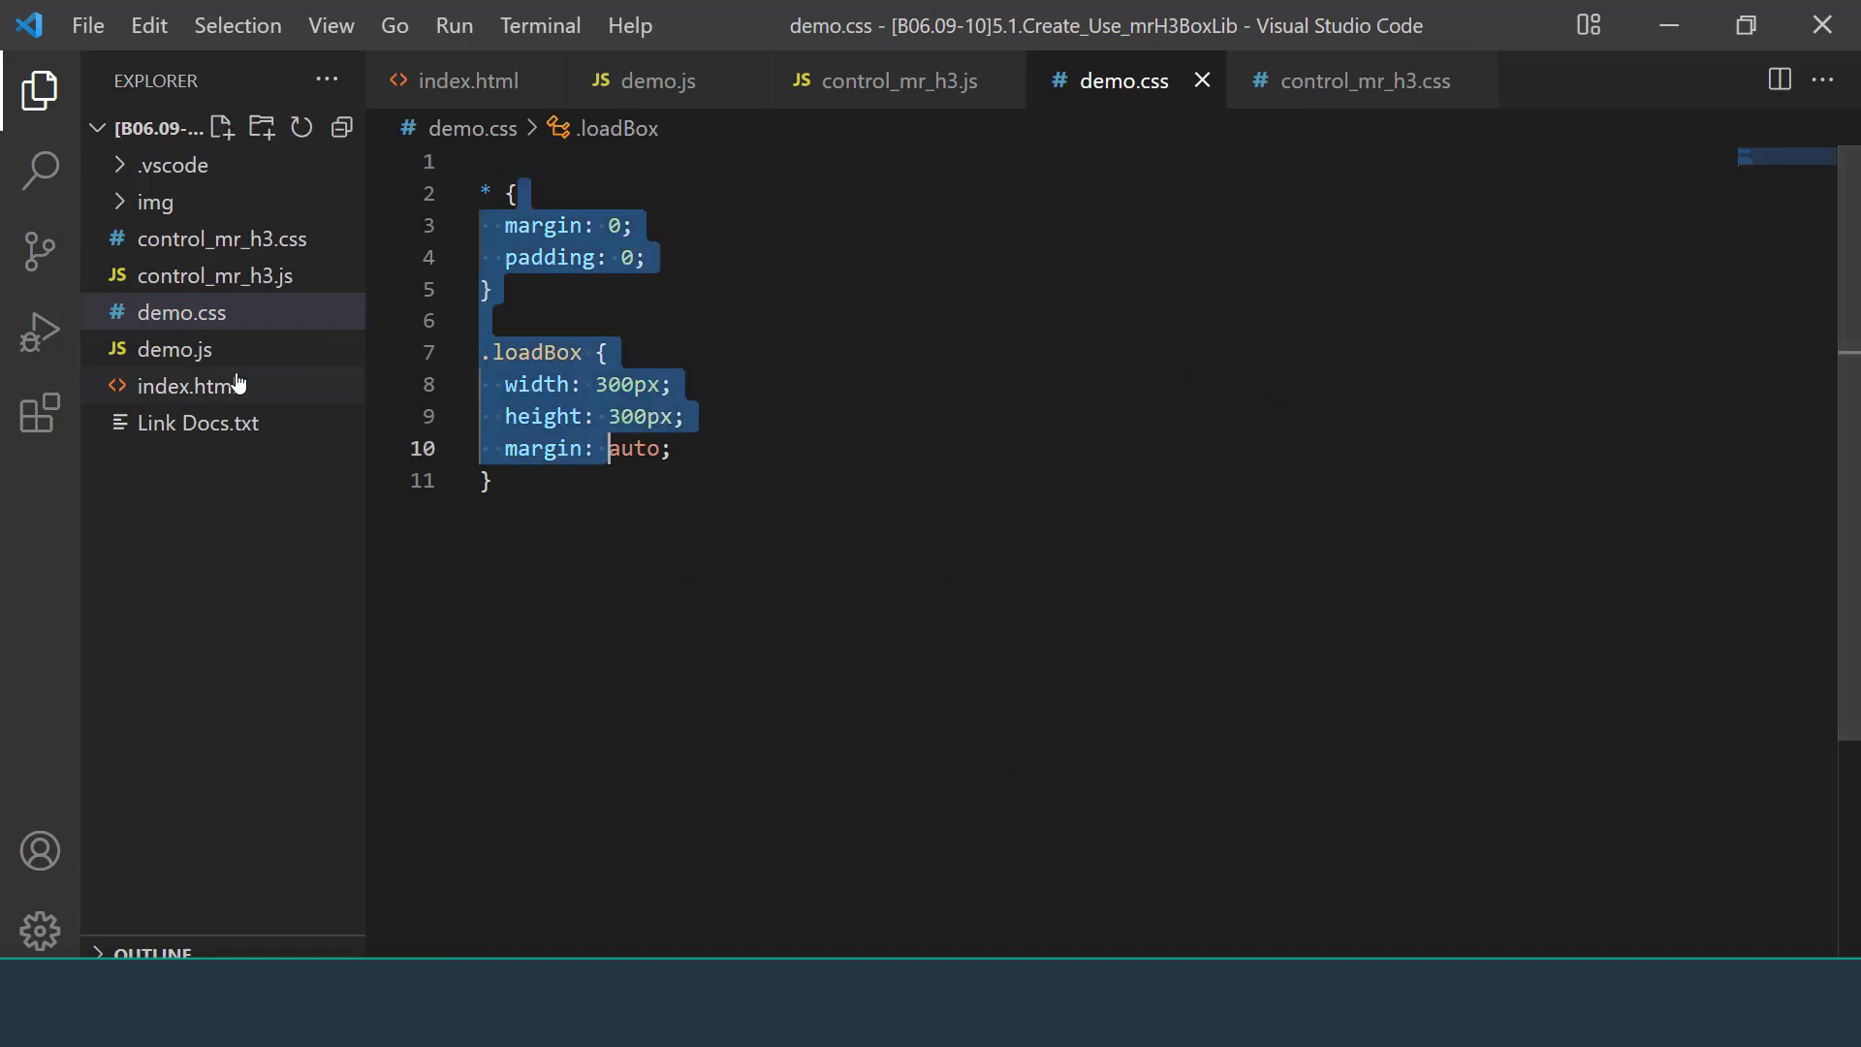
{"action": "left_click", "coordinate": [185, 351]}
{"action": "left_click", "coordinate": [788, 323]}
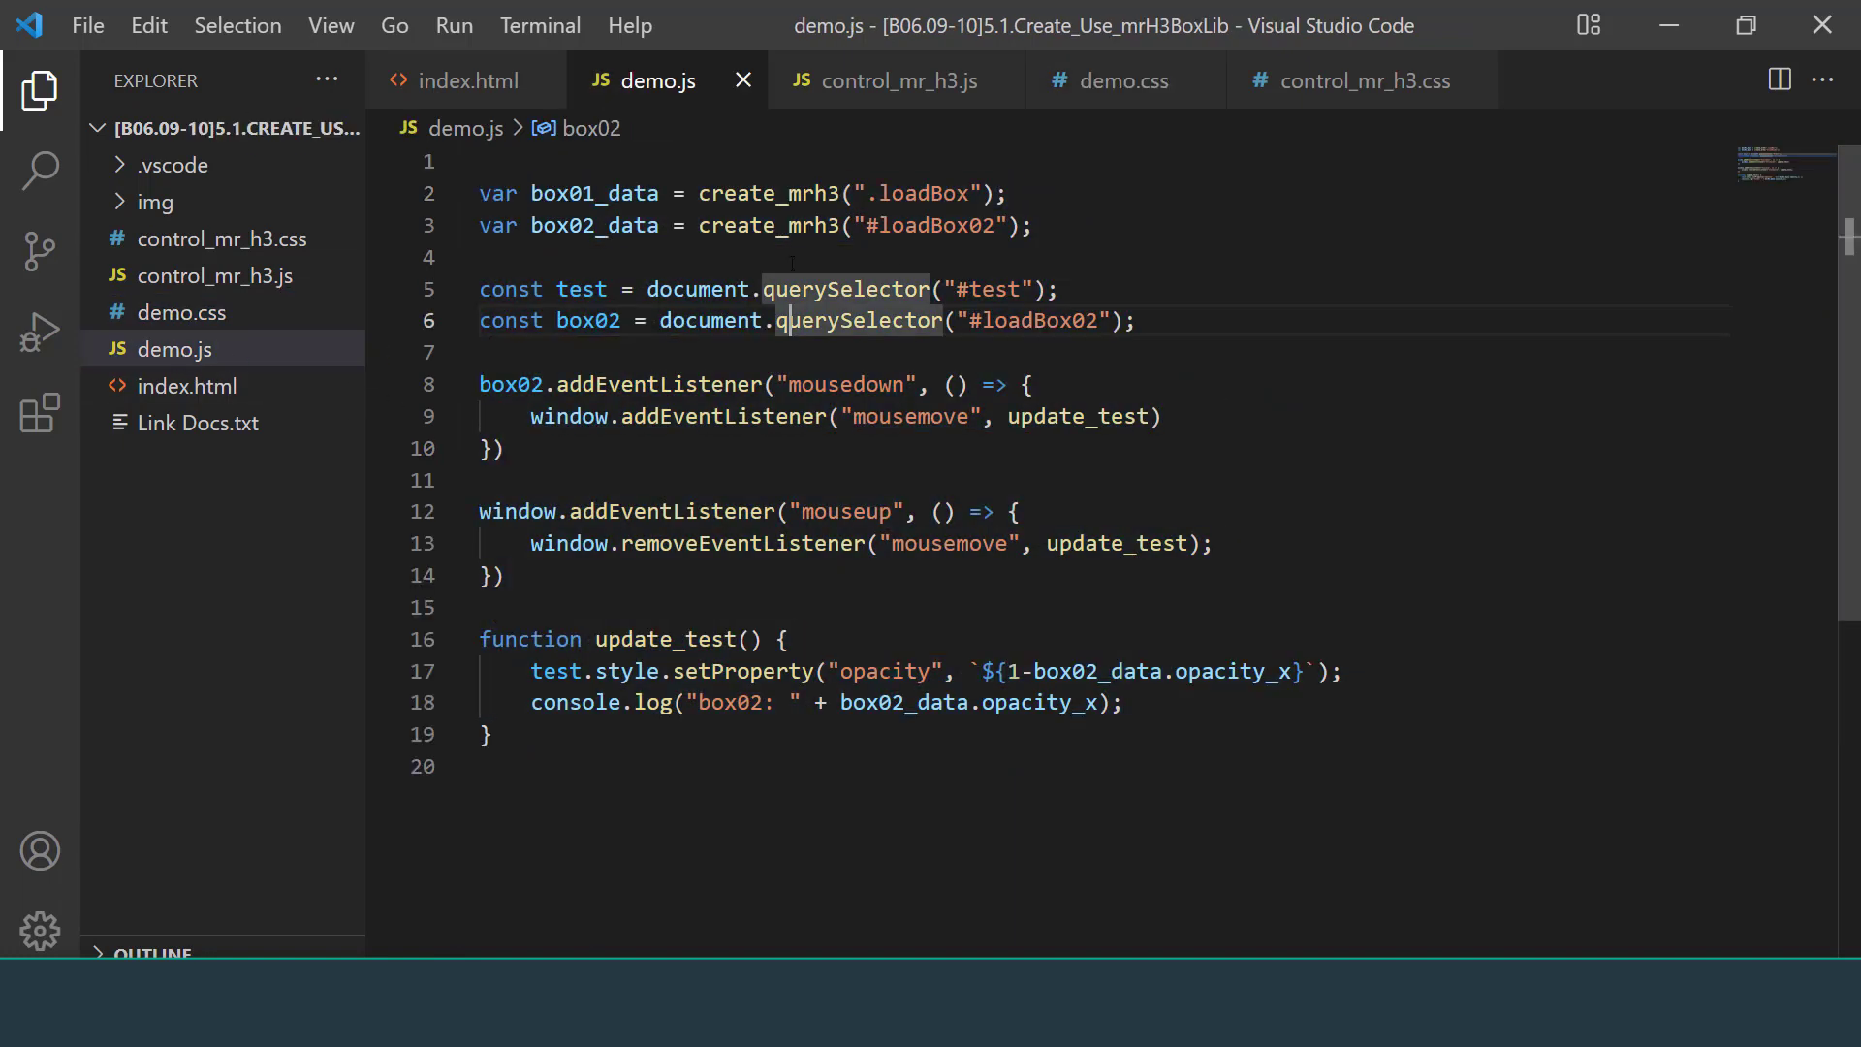
{"action": "left_click_drag", "start_coordinate": [1057, 233], "coordinate": [737, 226]}
{"action": "left_click", "coordinate": [802, 199]}
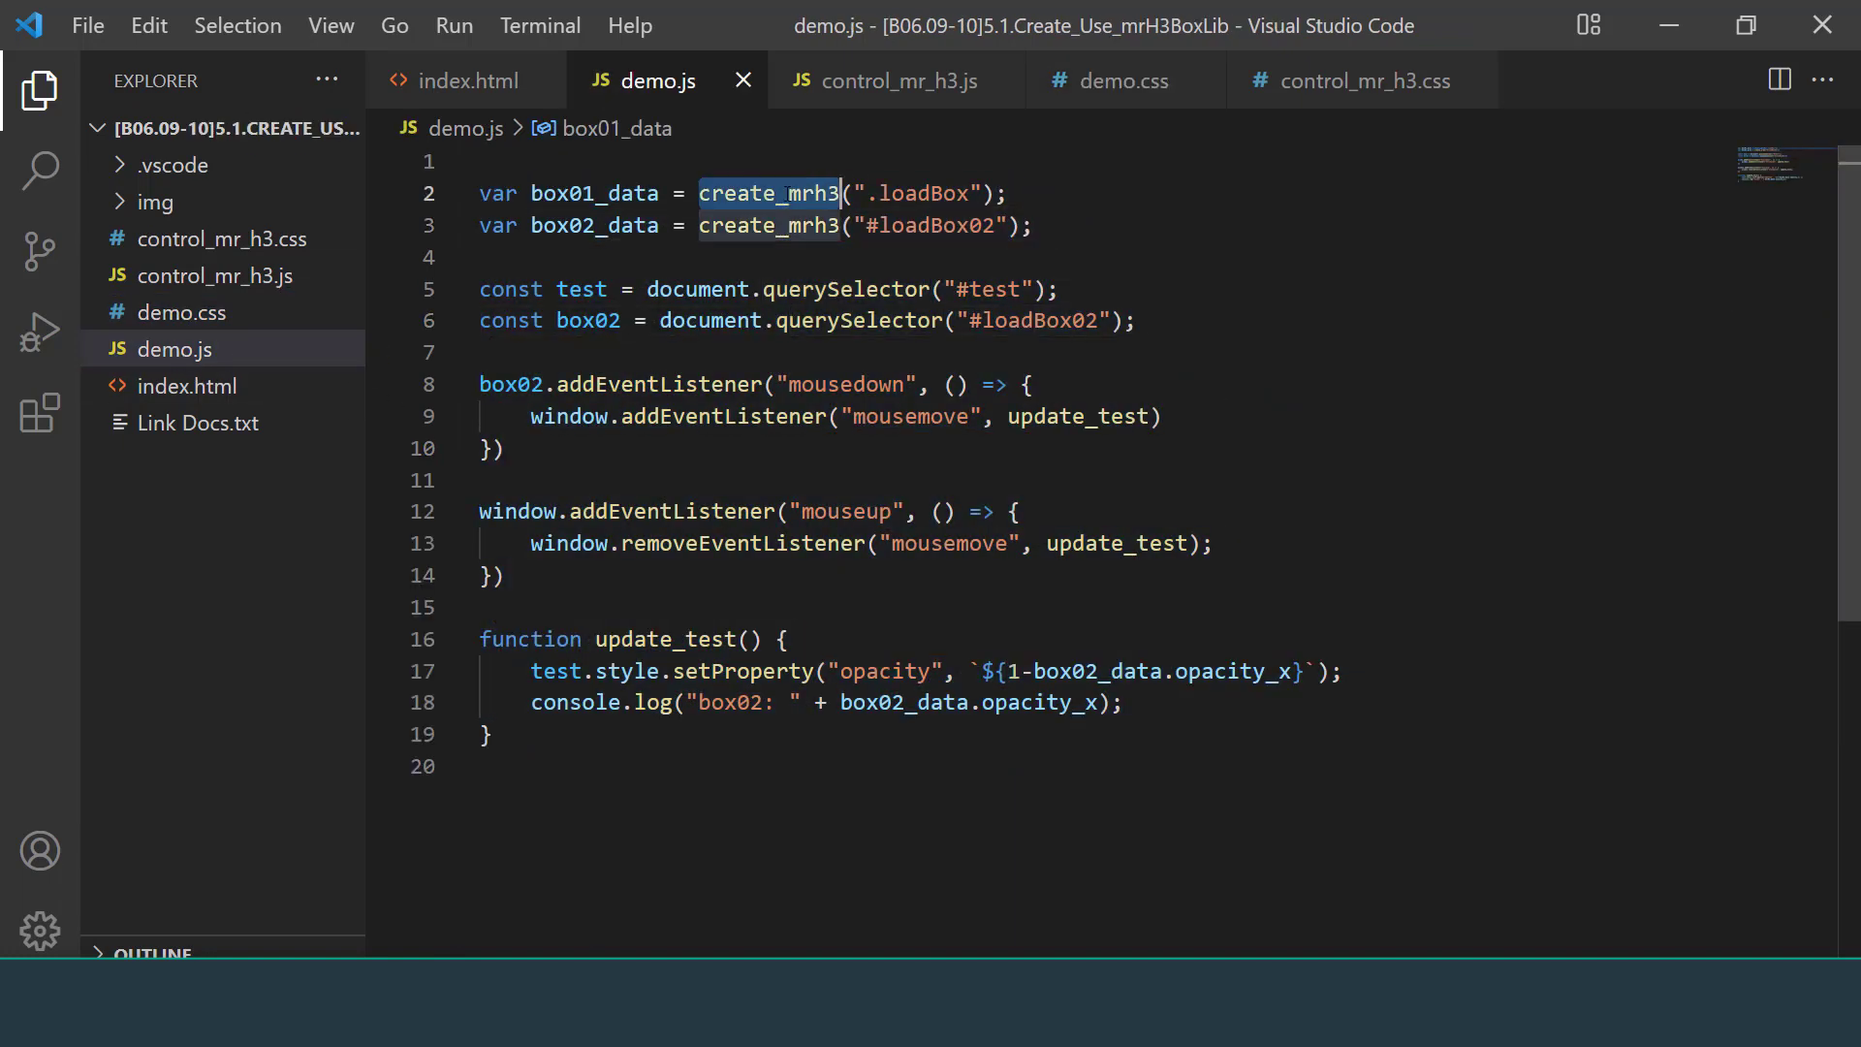
{"action": "mouse_move", "coordinate": [822, 229]}
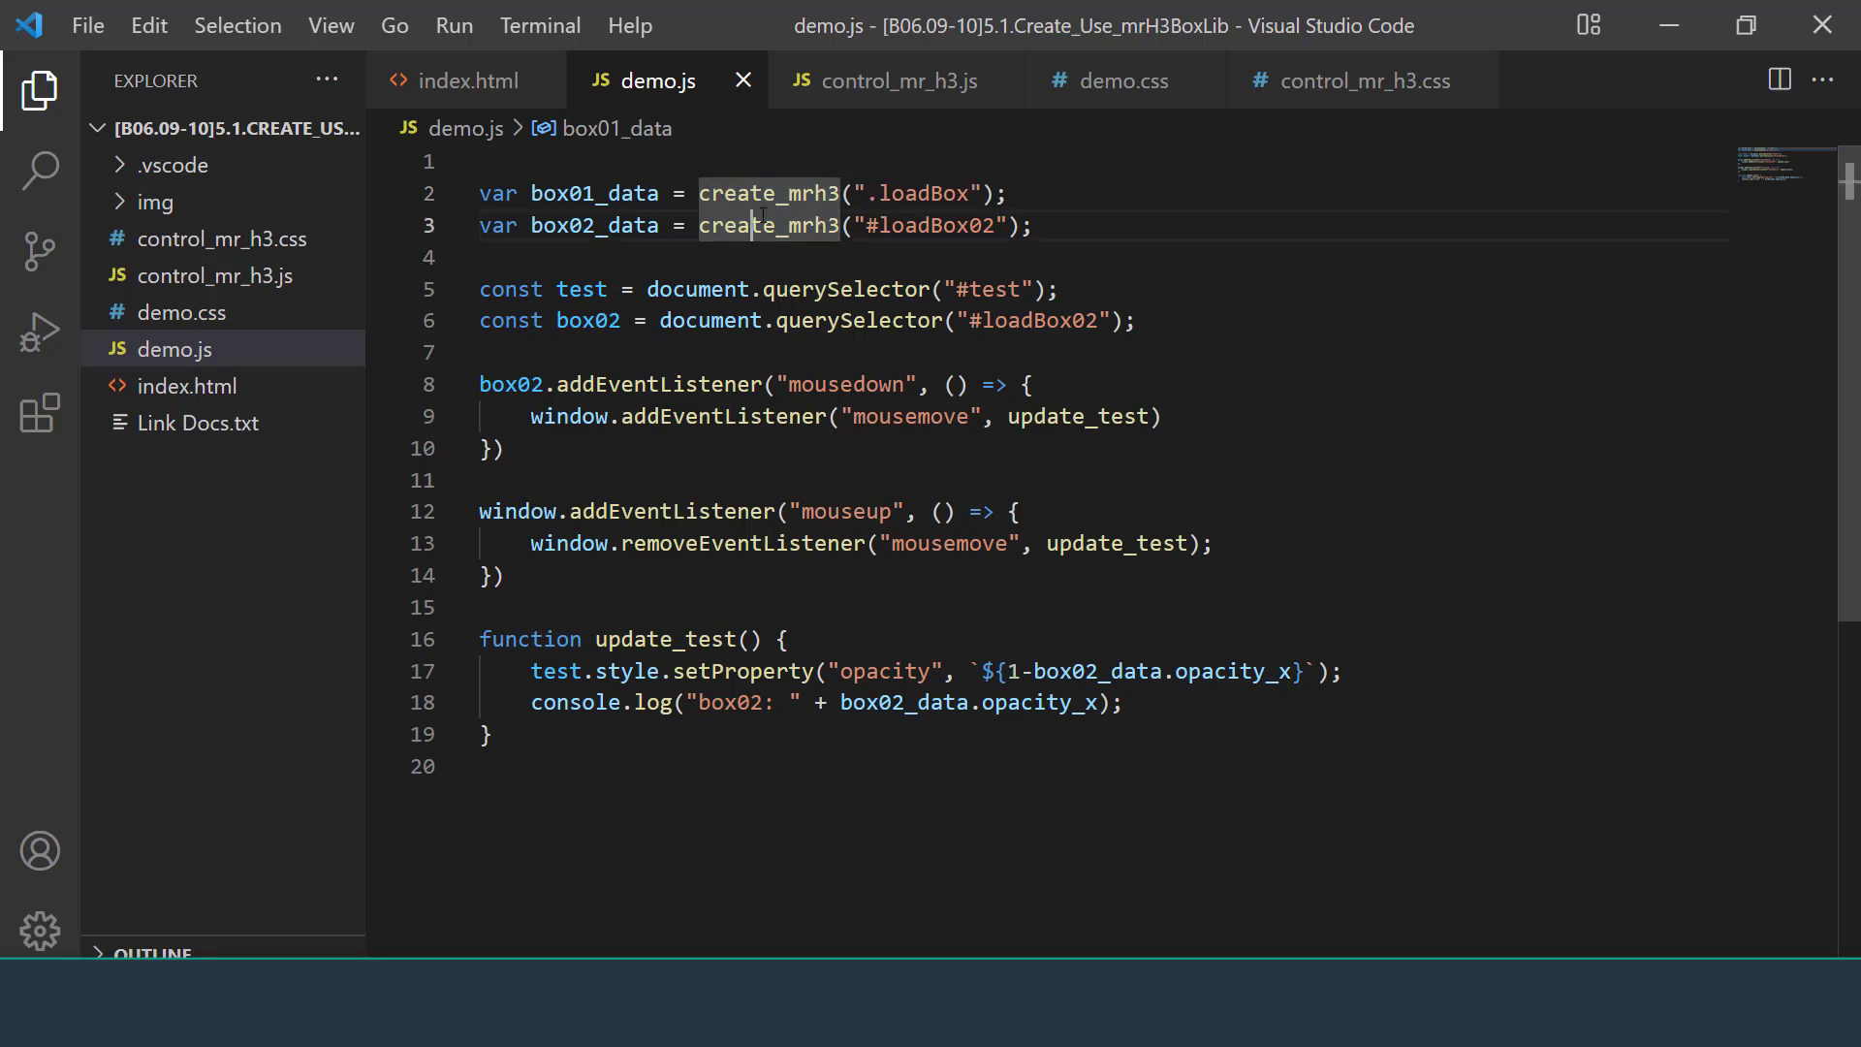
Go from the create_mrh3 call in demo.js to its definition and read the data class above it
{"action": "left_click", "coordinate": [766, 195]}
{"action": "left_click", "coordinate": [746, 193], "text": "ctrl"}
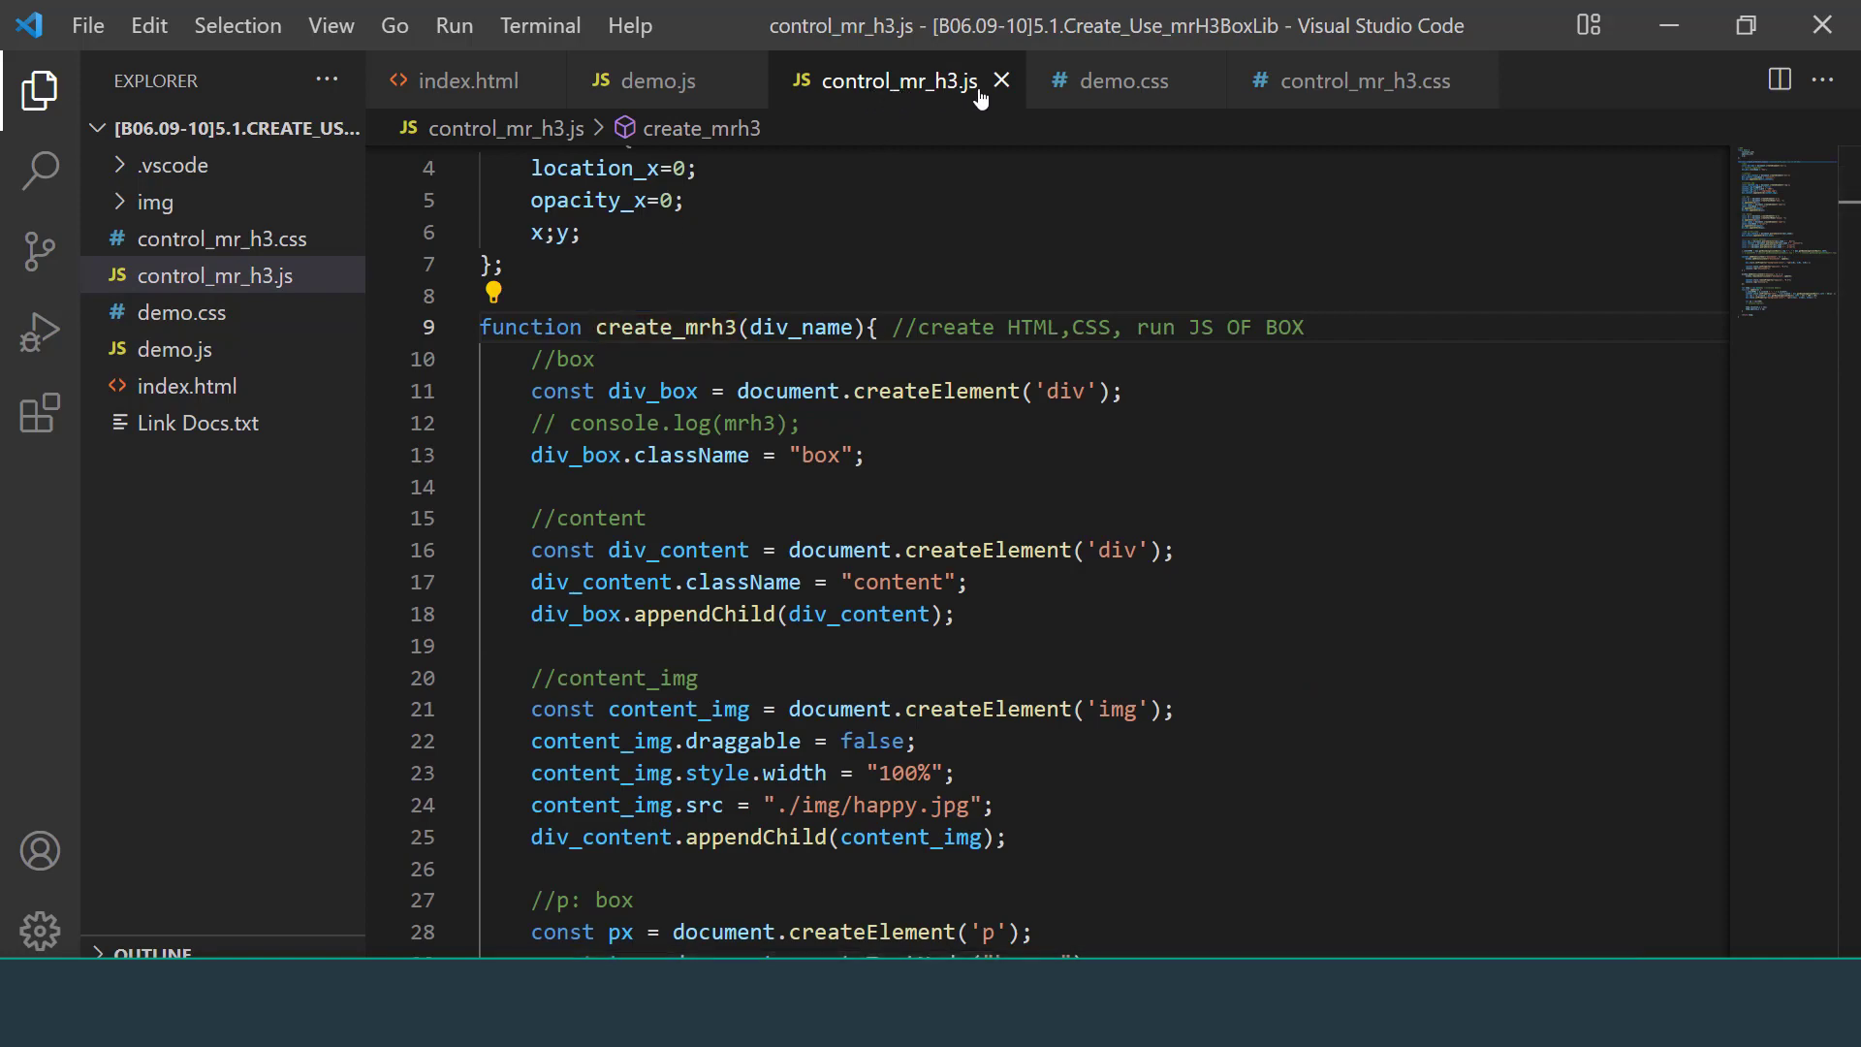
{"action": "scroll", "coordinate": [649, 302], "scroll_direction": "down", "scroll_amount": 2}
{"action": "scroll", "coordinate": [649, 302], "scroll_direction": "up", "scroll_amount": 3}
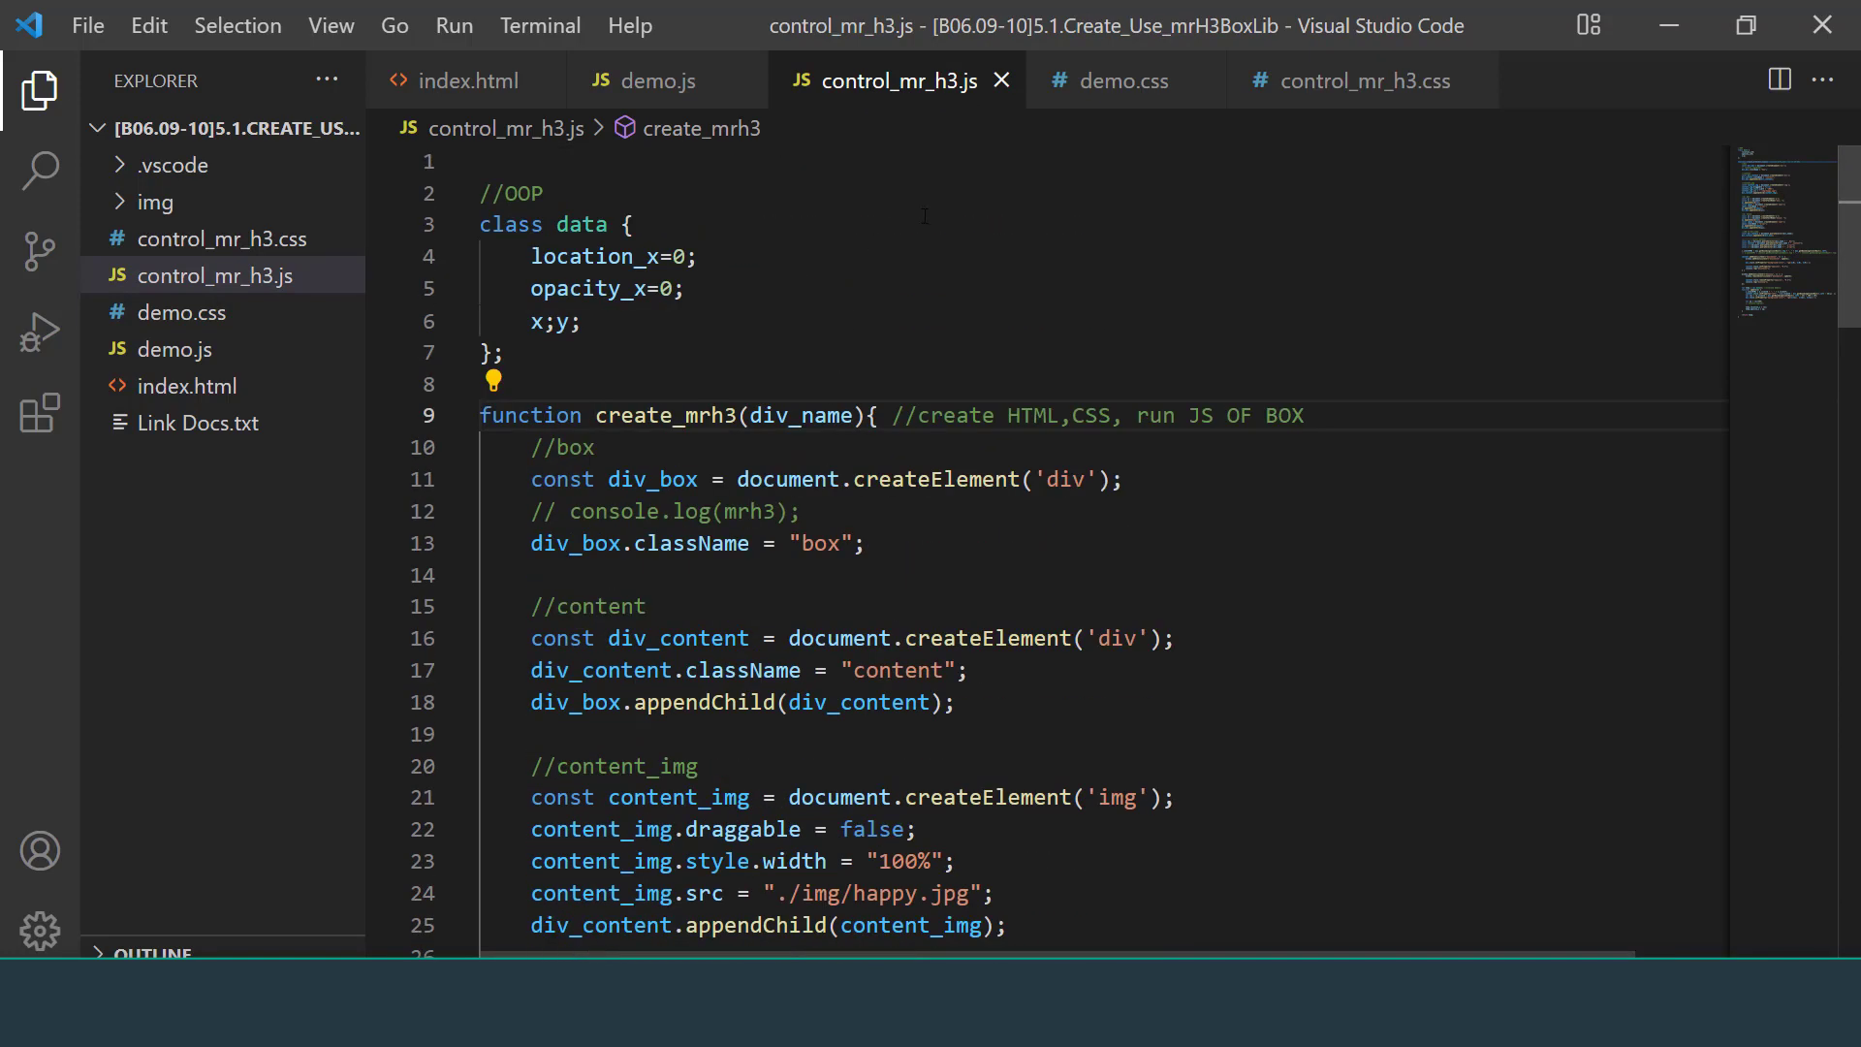
Return to demo.js and highlight the .loadBox selector passed to the first create_mrh3 call
{"action": "left_click", "coordinate": [476, 87]}
{"action": "left_click", "coordinate": [634, 80]}
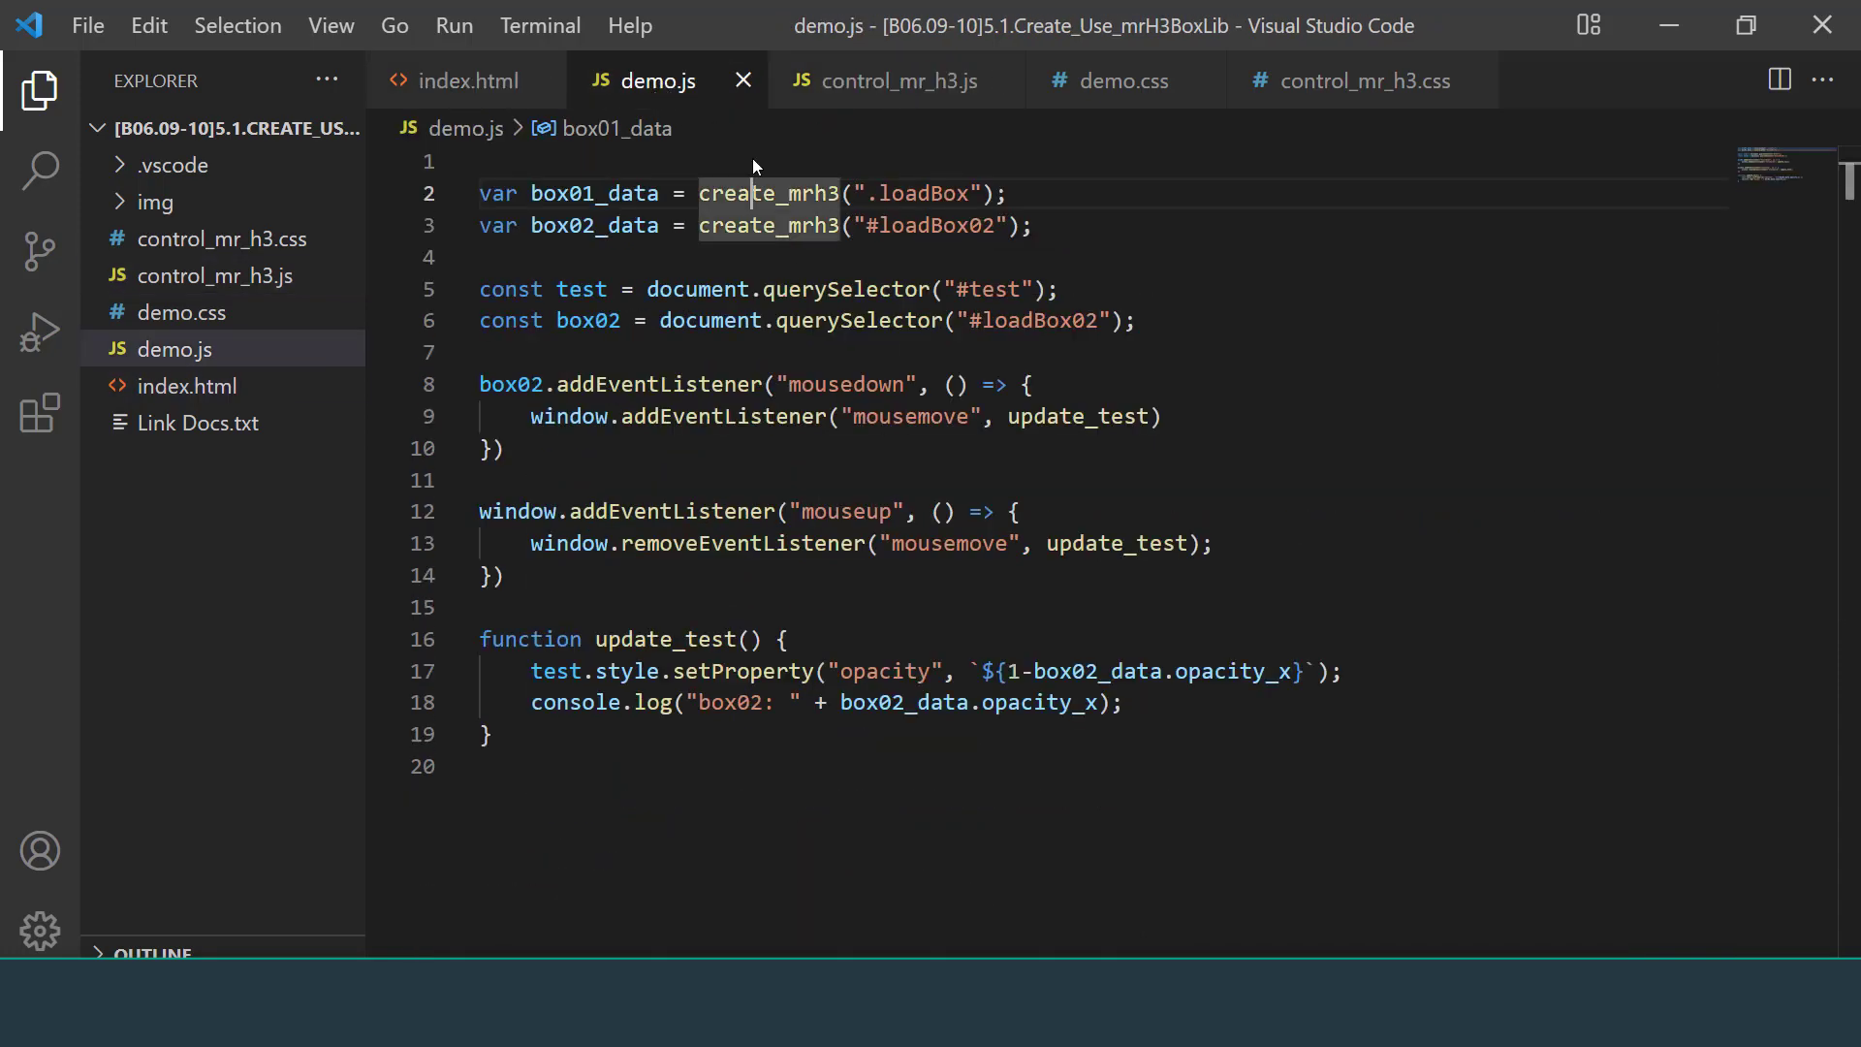
{"action": "left_click", "coordinate": [914, 263]}
{"action": "left_click", "coordinate": [835, 194]}
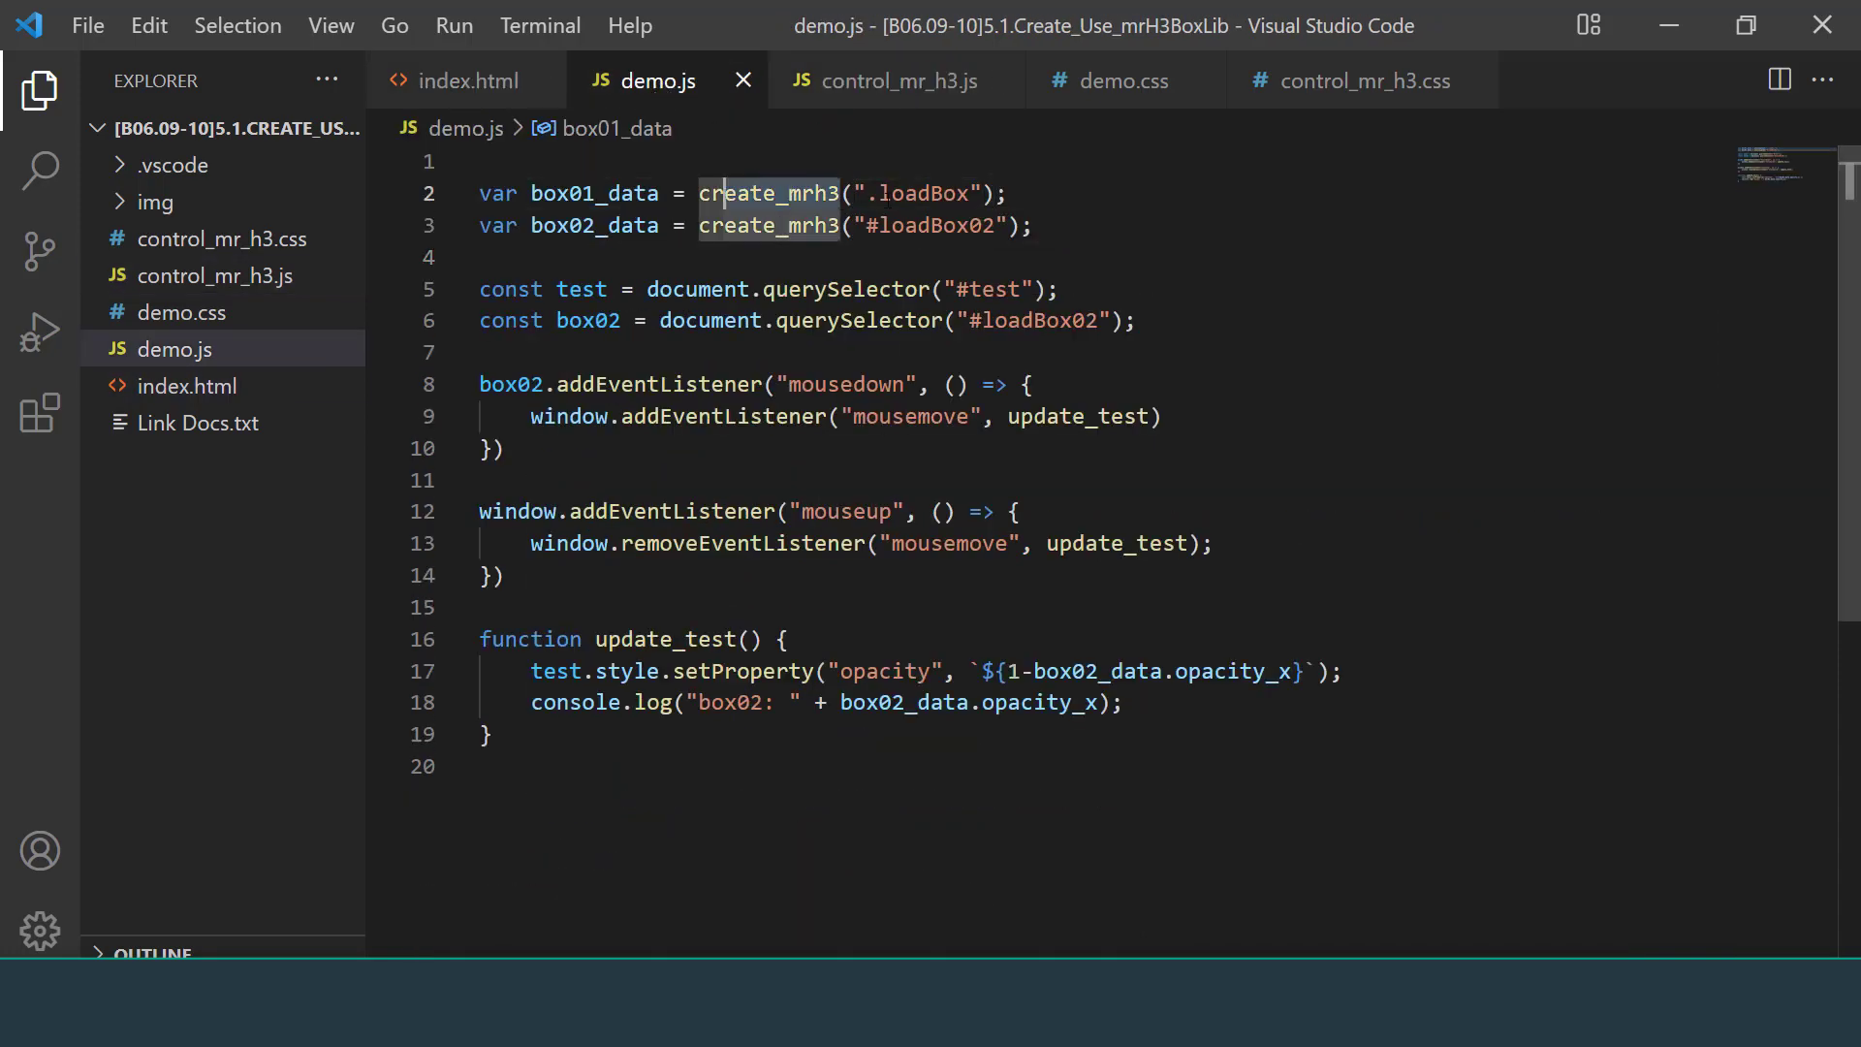
{"action": "left_click_drag", "start_coordinate": [970, 194], "coordinate": [872, 193]}
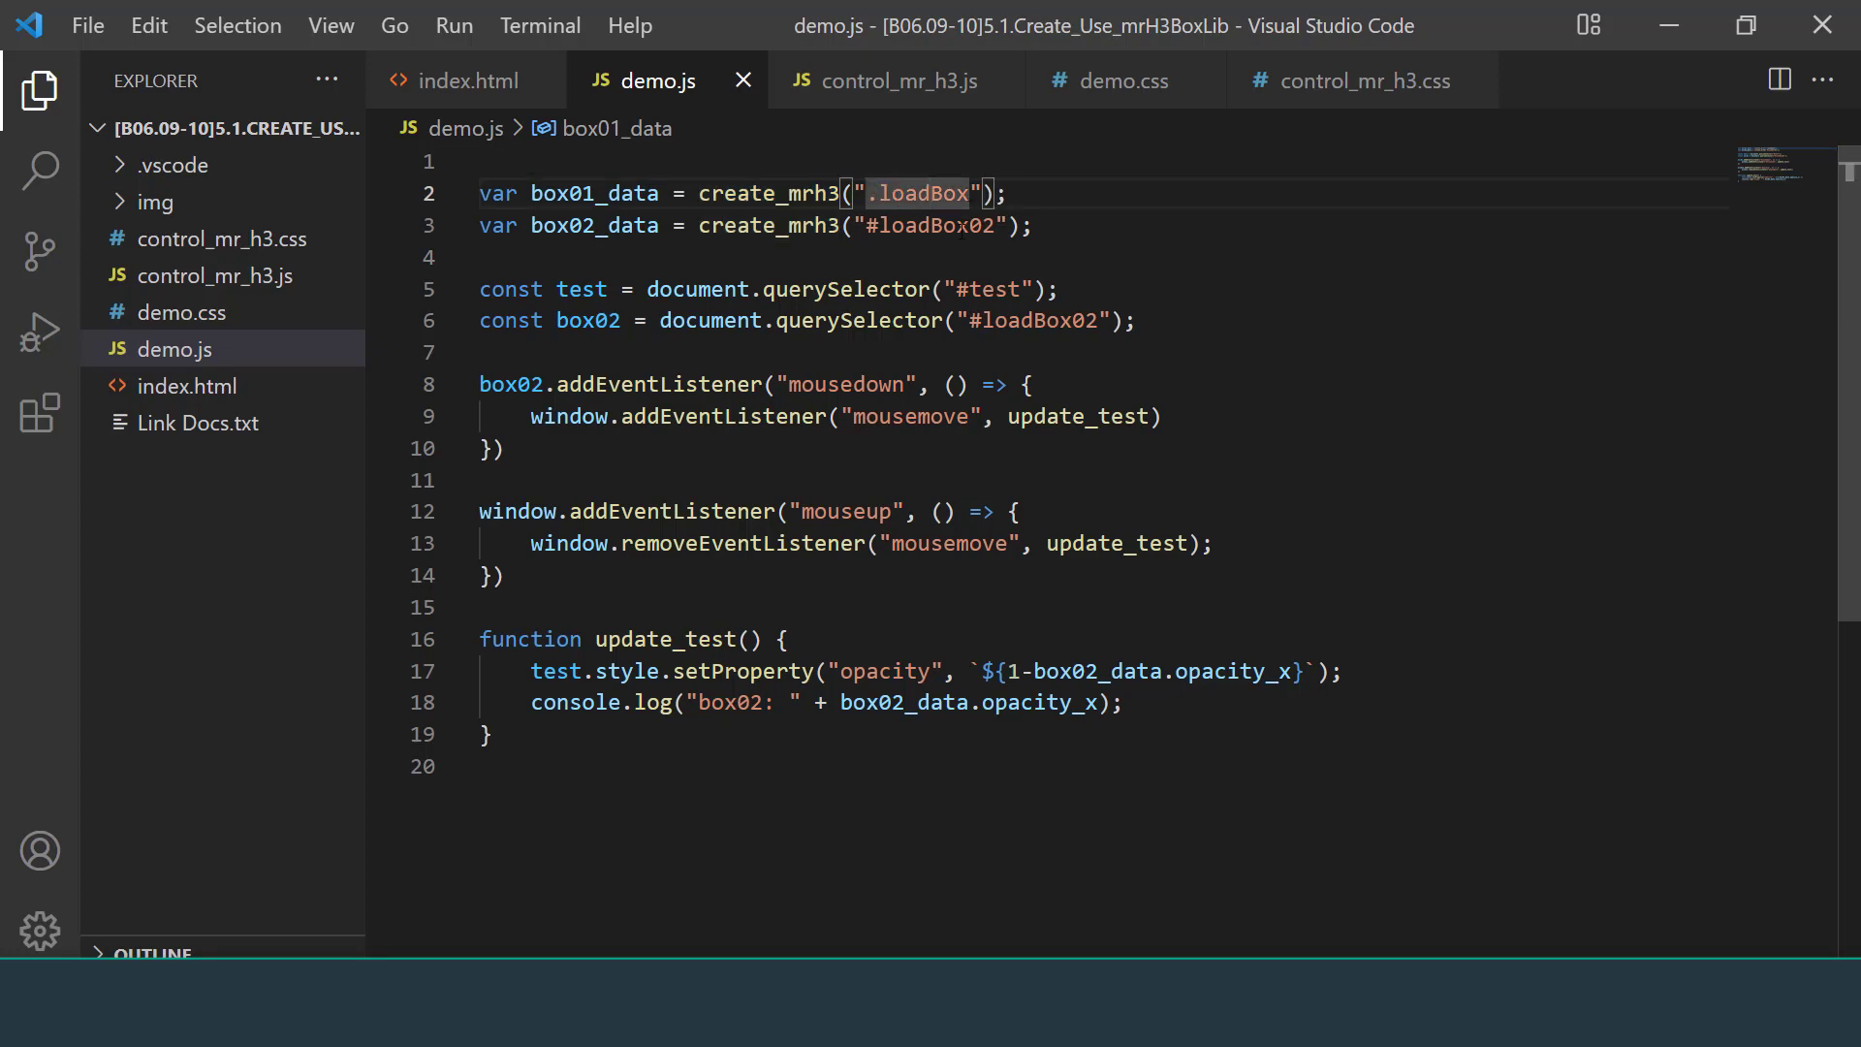
Highlight the loadBox and loadBox02 names in index.html, and switch to the browser to view the page at 127.0.0.1:5500/index.html
{"action": "left_click", "coordinate": [505, 99]}
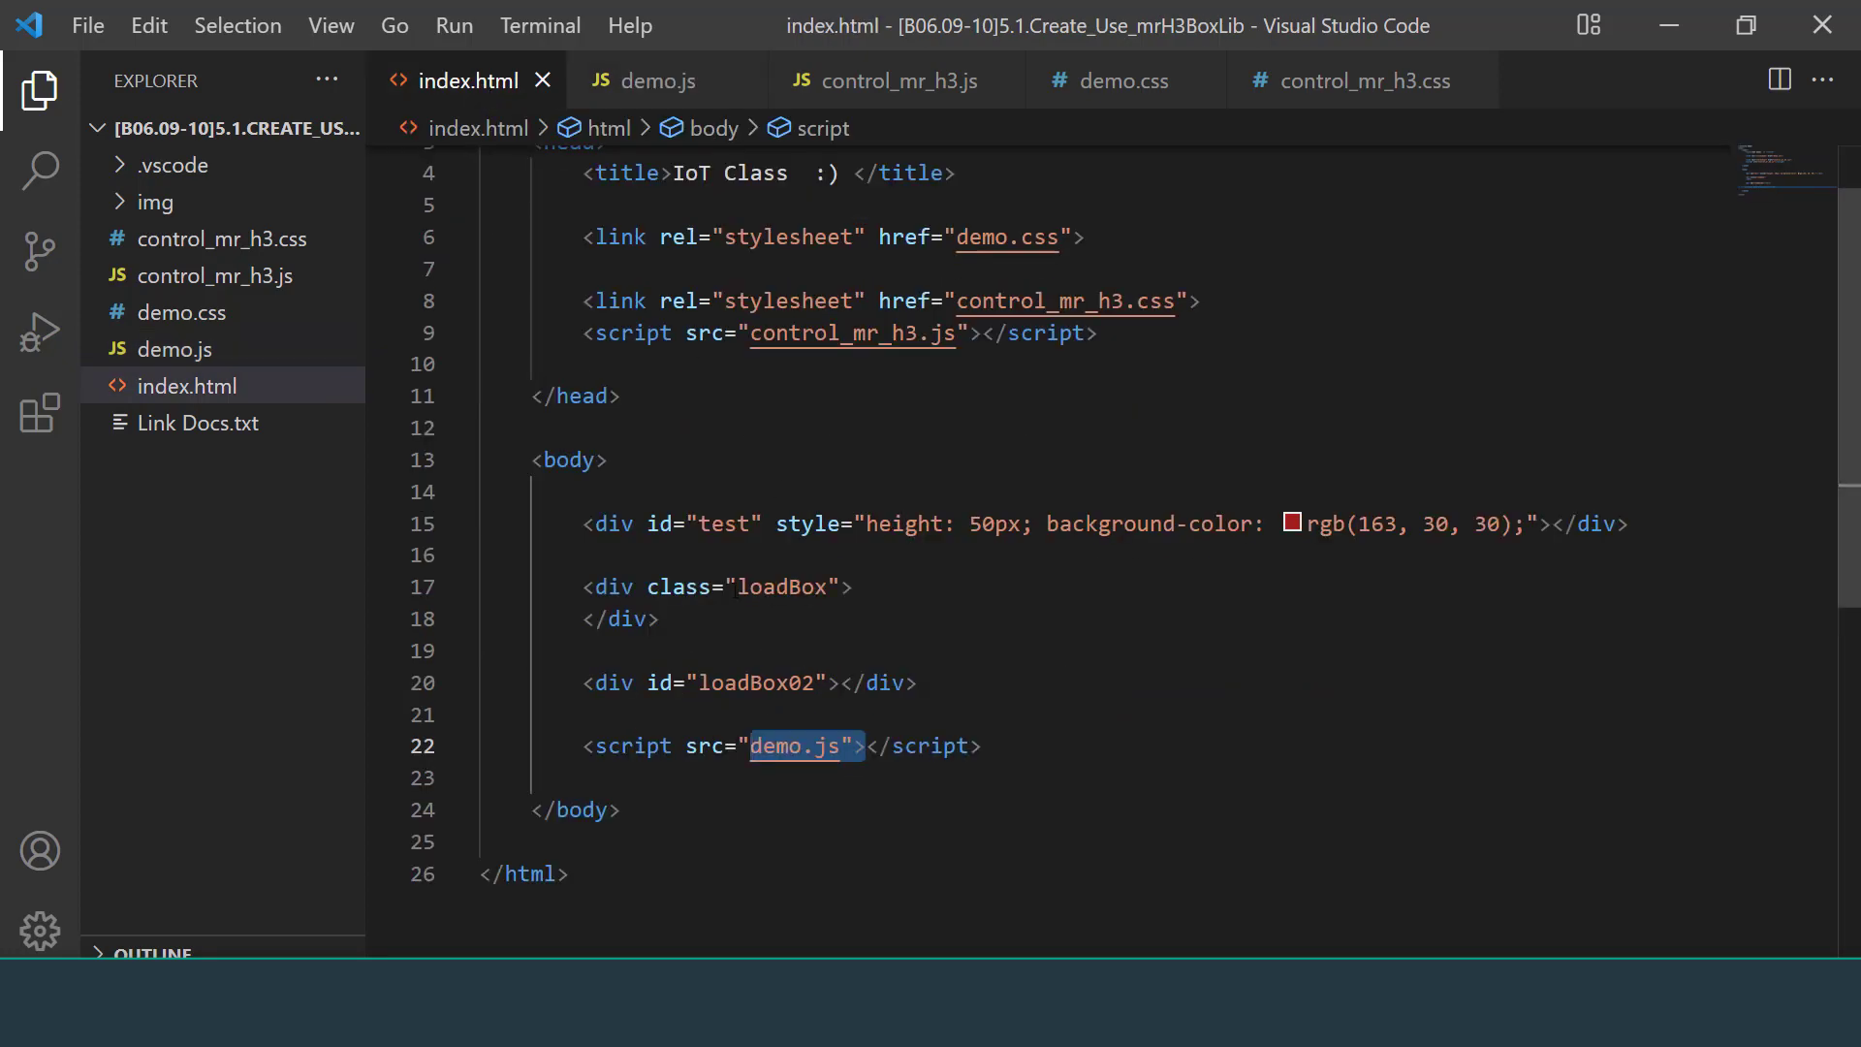
{"action": "left_click_drag", "start_coordinate": [727, 588], "coordinate": [831, 589]}
{"action": "left_click_drag", "start_coordinate": [724, 682], "coordinate": [817, 682]}
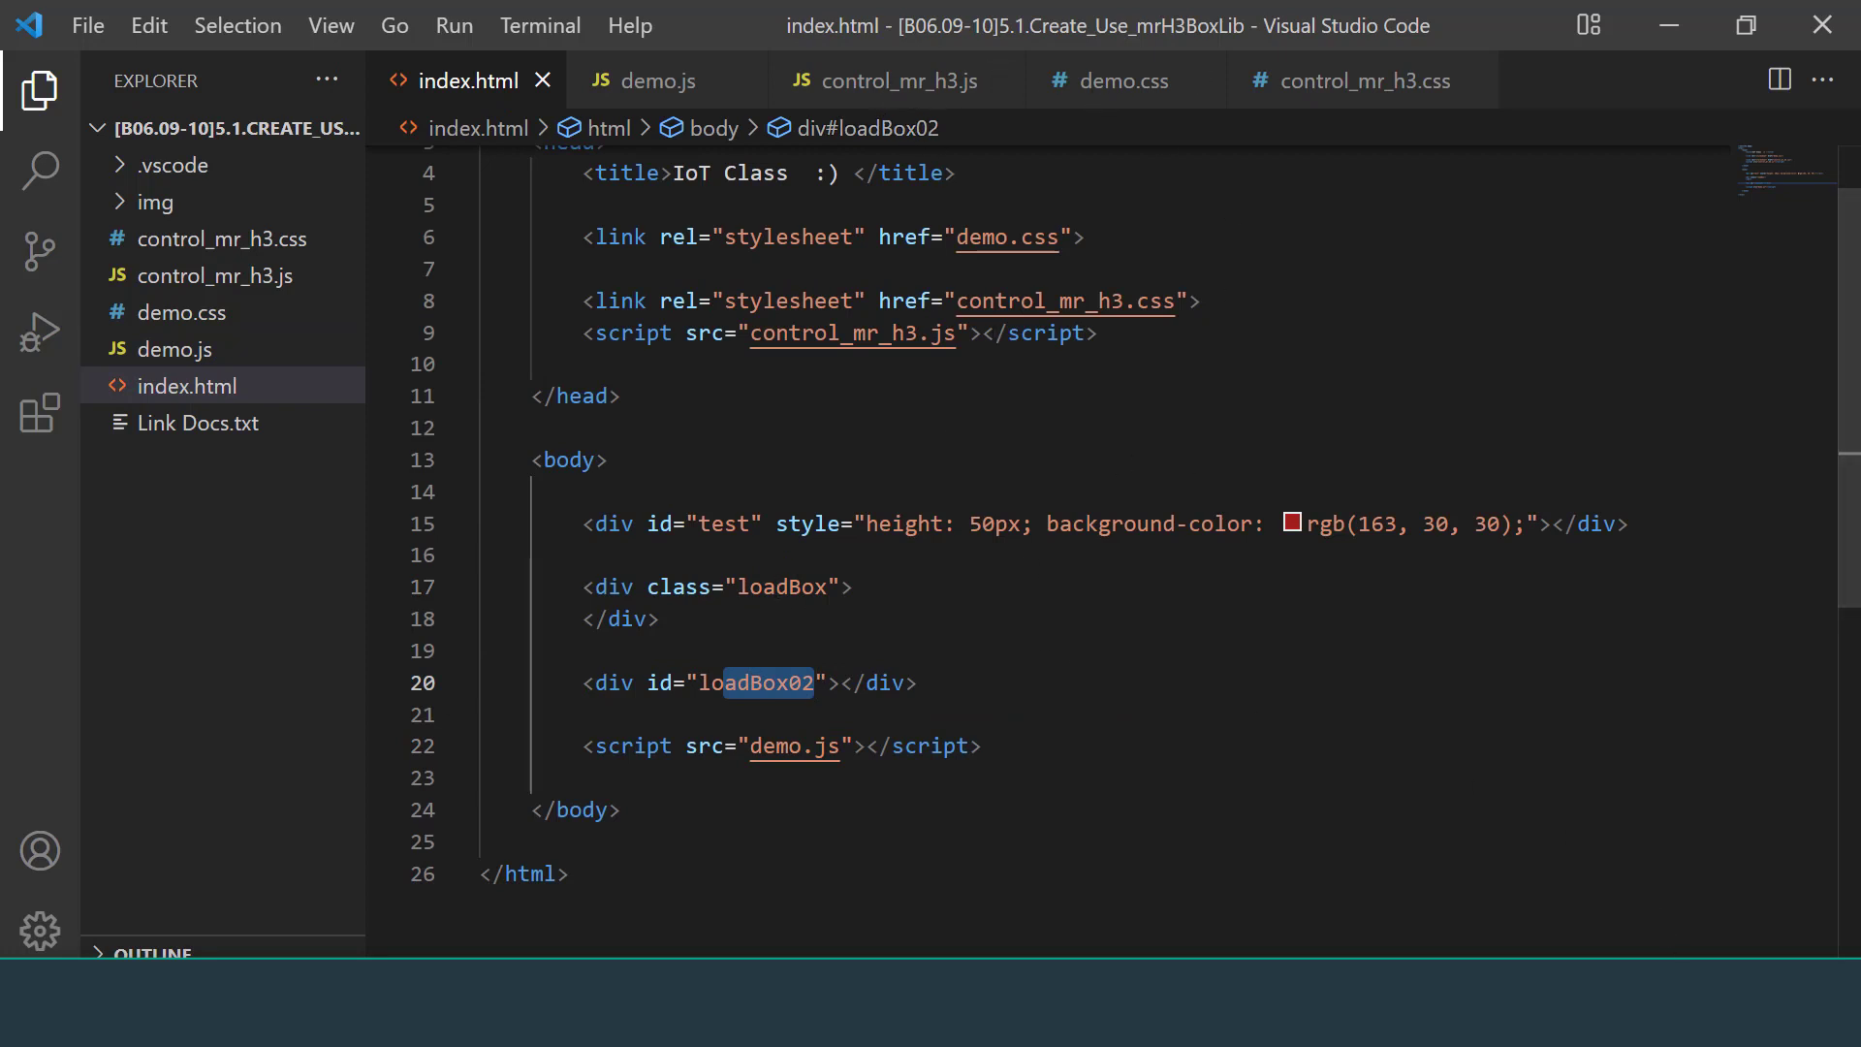
{"action": "key", "text": "alt+Tab"}
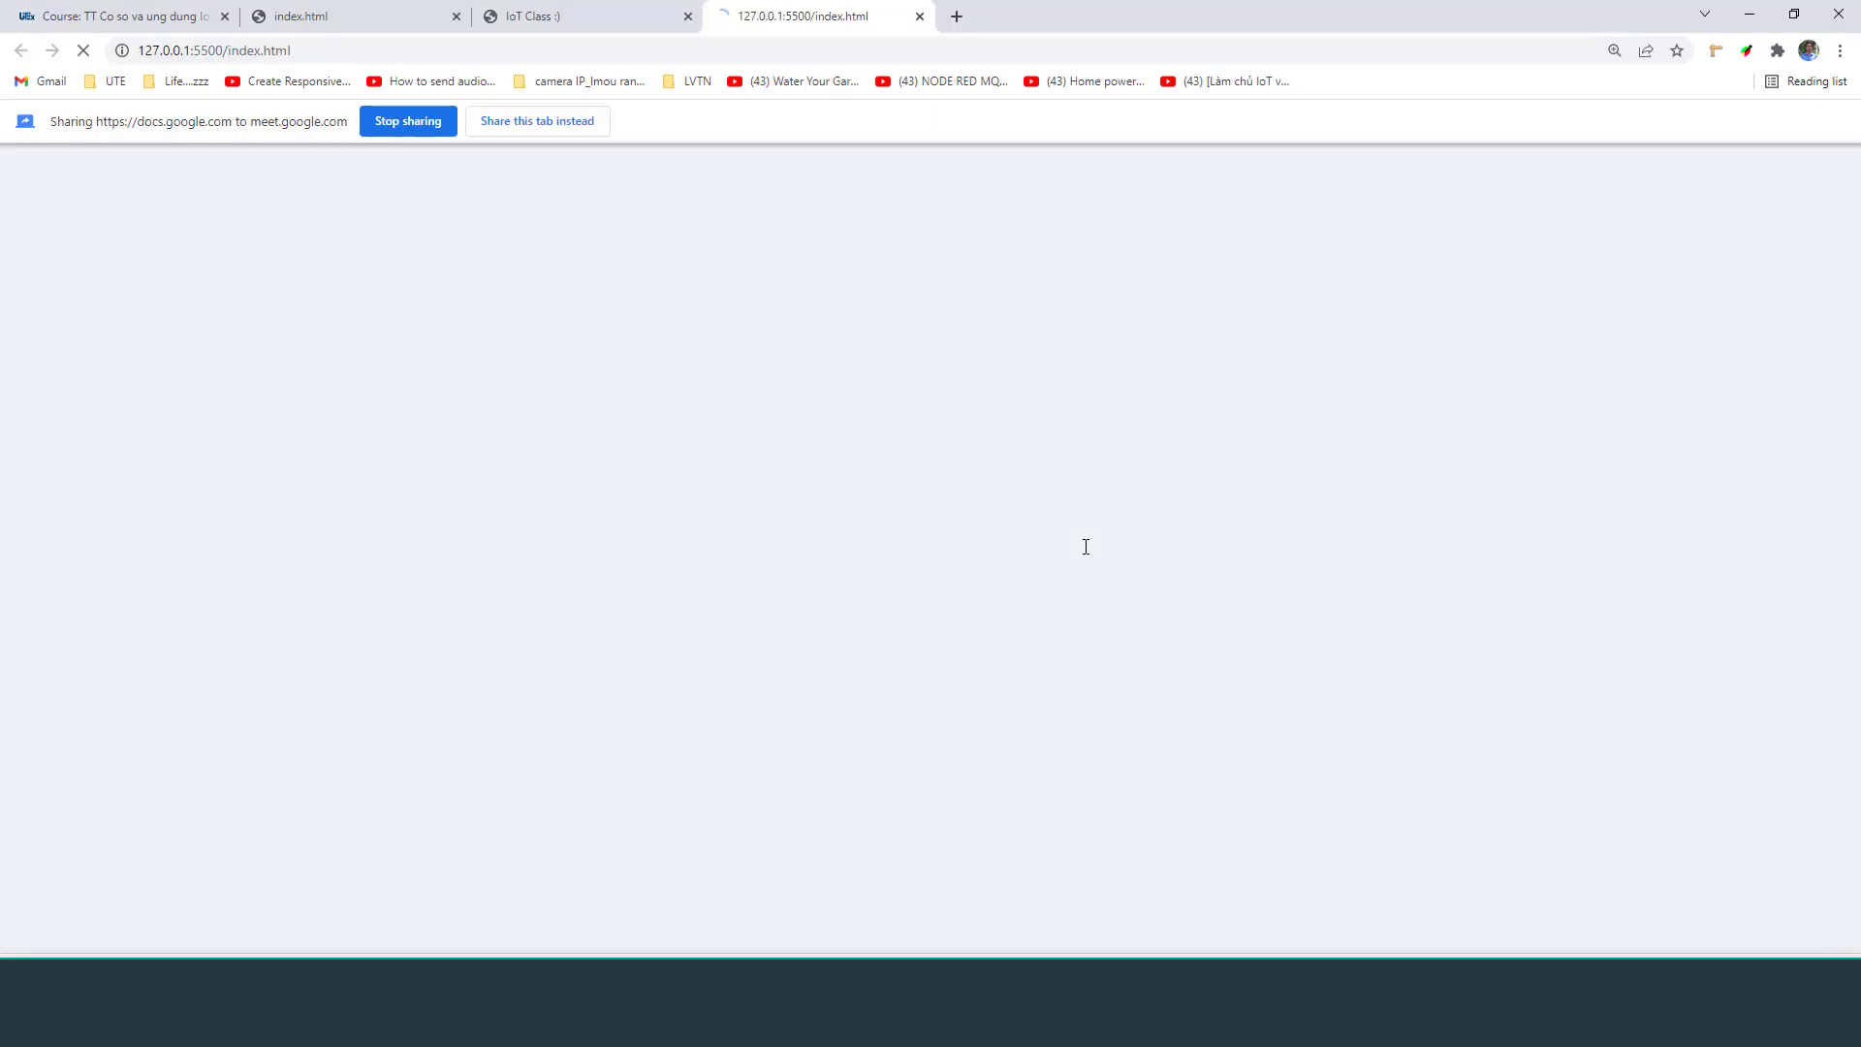